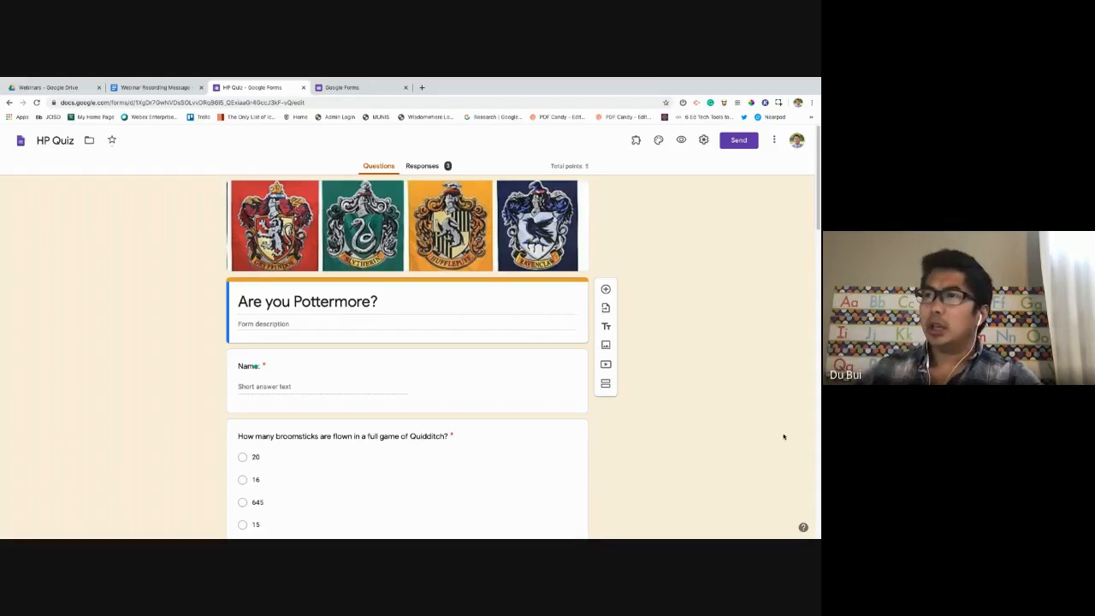
Open the quiz in respondent preview and leave the Name field blank.
scroll(483, 318, down, 2)
scroll(518, 310, up, 2)
click(681, 139)
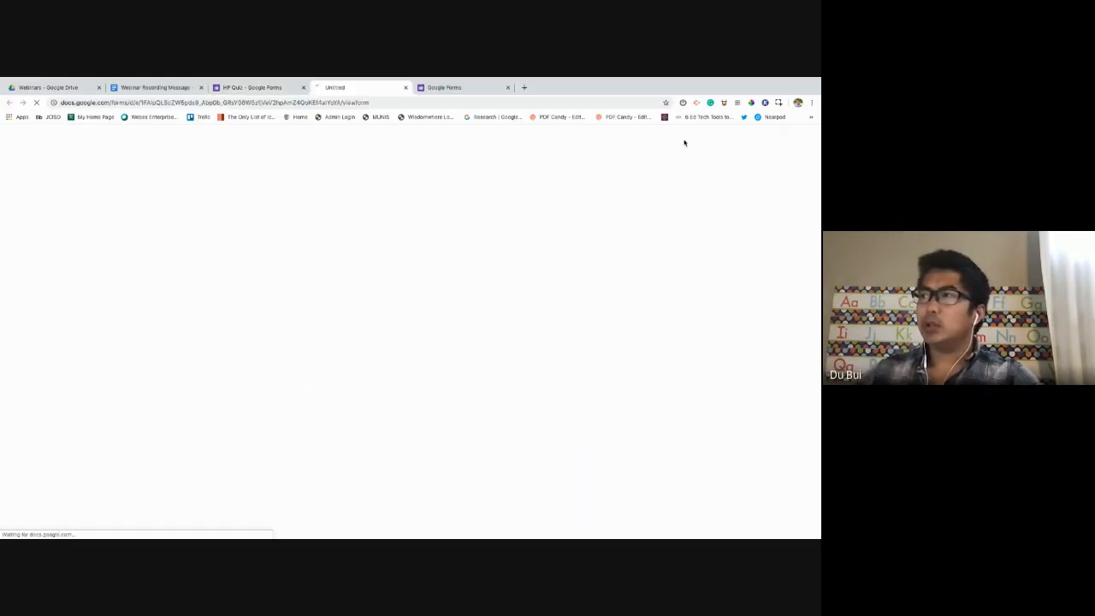
scroll(502, 331, down, 2)
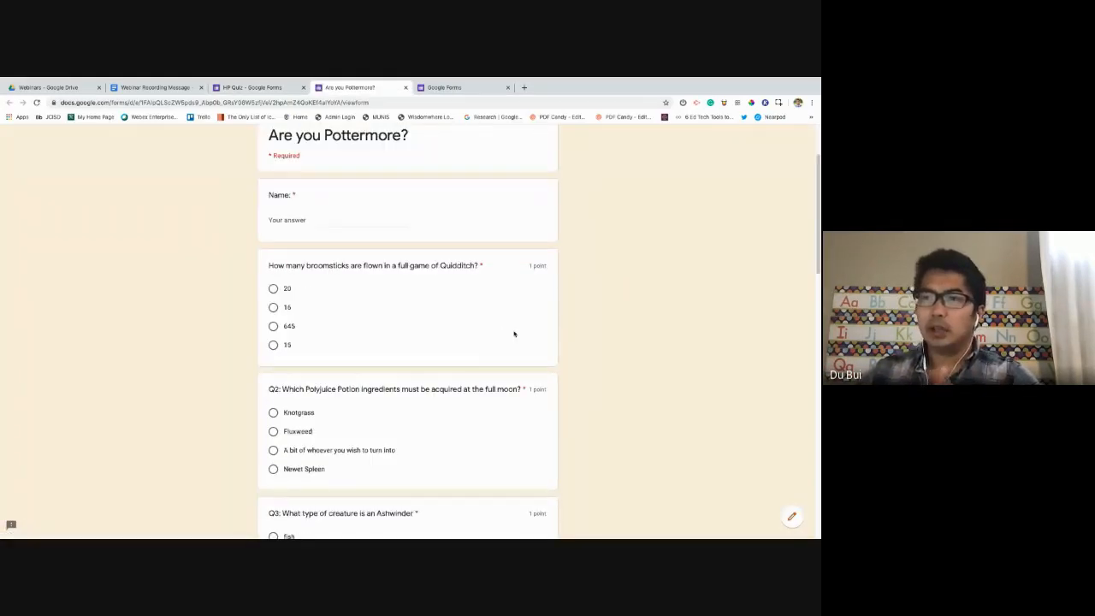
scroll(522, 337, up, 1)
click(341, 274)
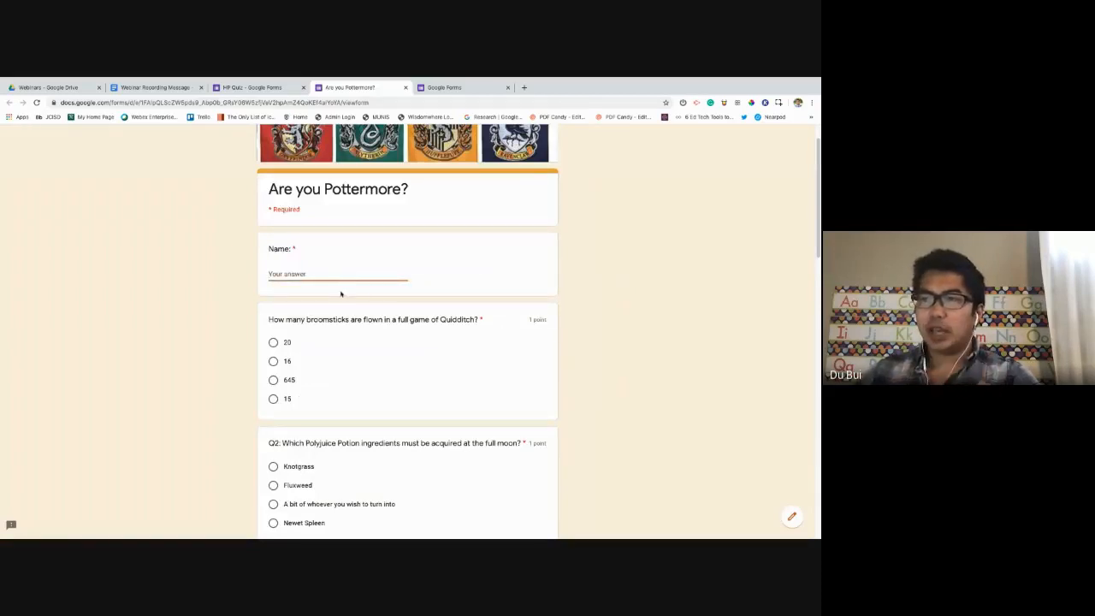
click(354, 254)
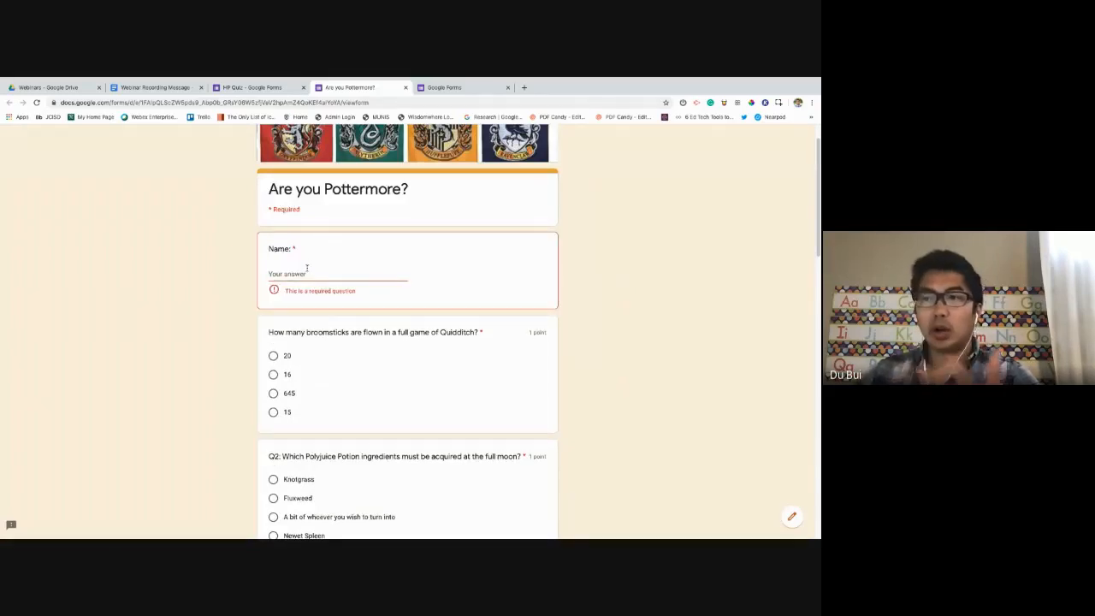
Tick, then untick, Ginny Weasley, Molly Weasley and Dolores Umbridge in the characters question.
scroll(396, 351, down, 1)
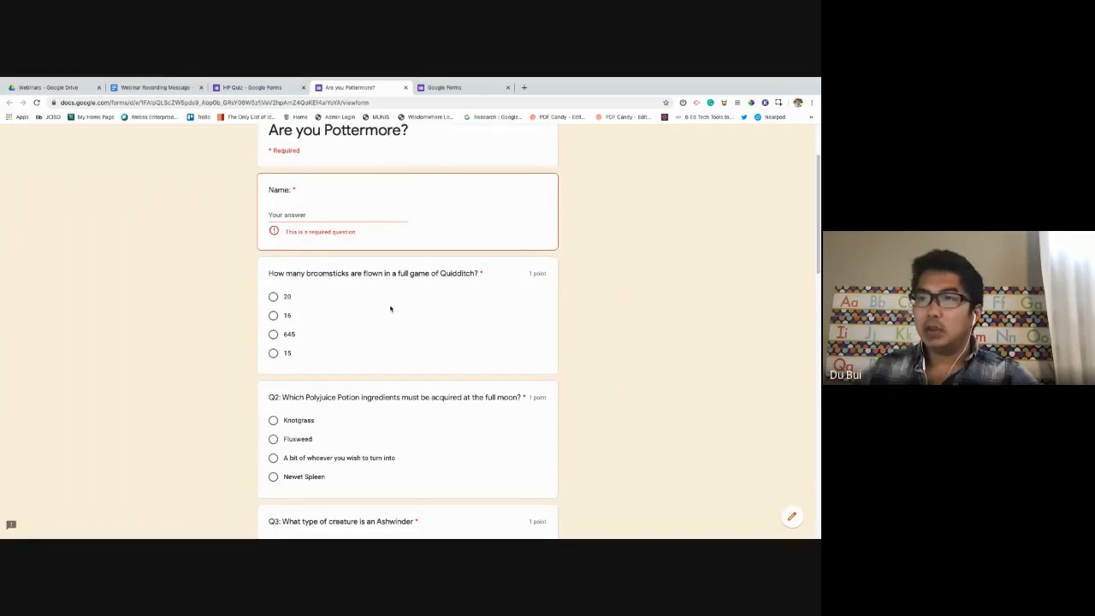
scroll(390, 309, down, 5)
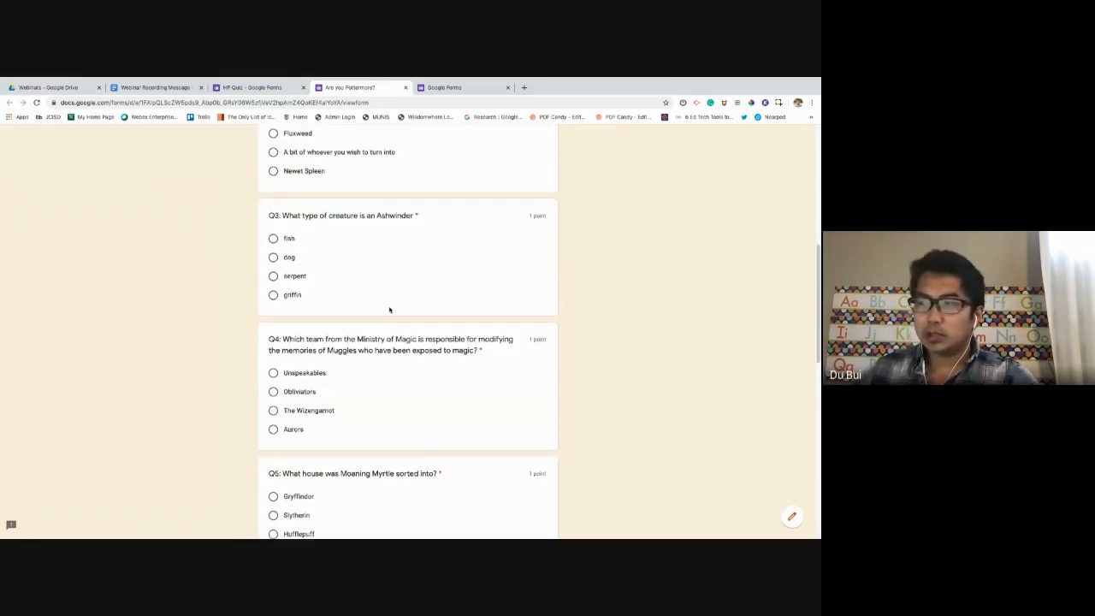
scroll(390, 310, down, 1)
scroll(389, 310, up, 1)
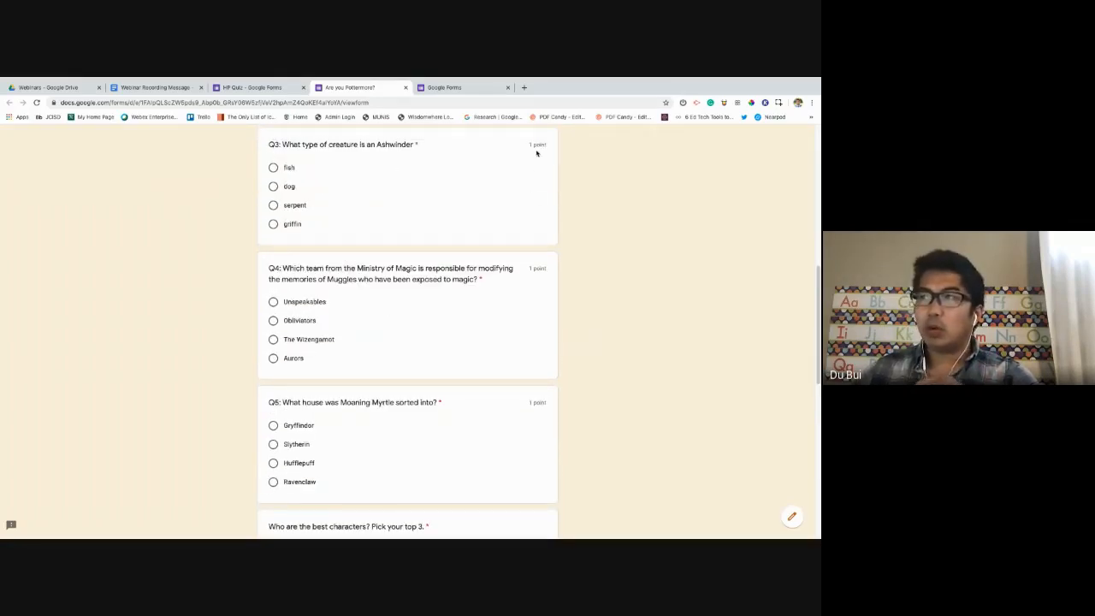
scroll(514, 317, down, 5)
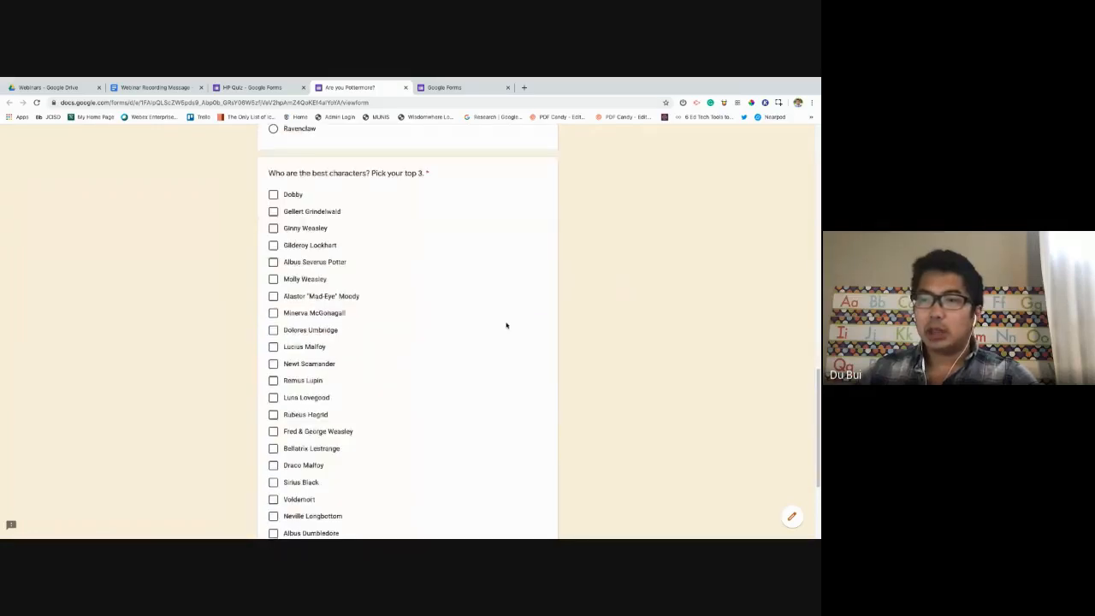
scroll(351, 241, down, 2)
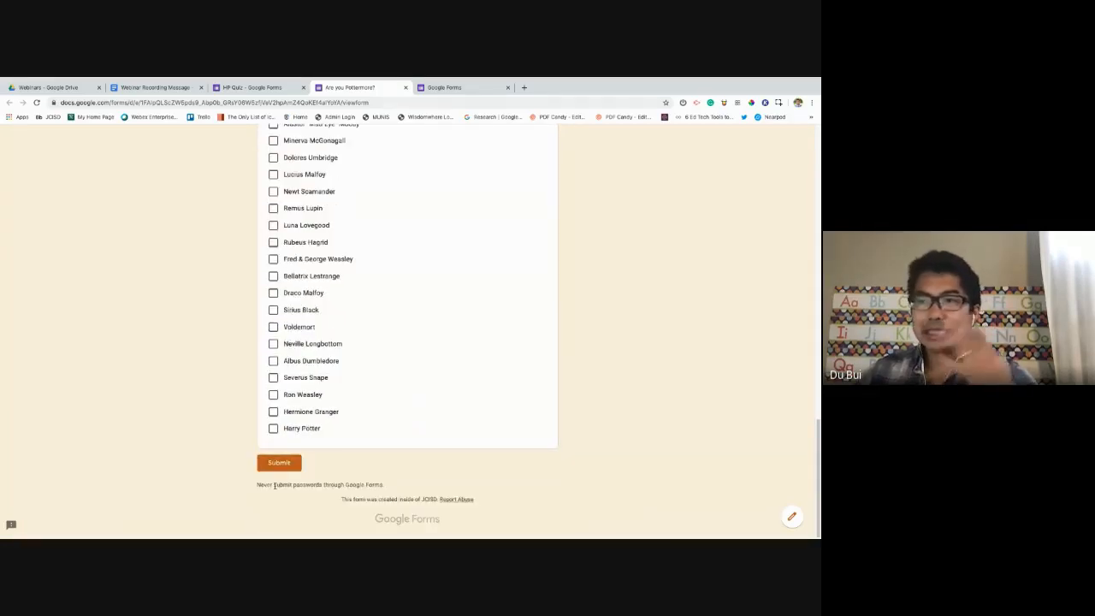
scroll(294, 234, up, 2)
click(294, 232)
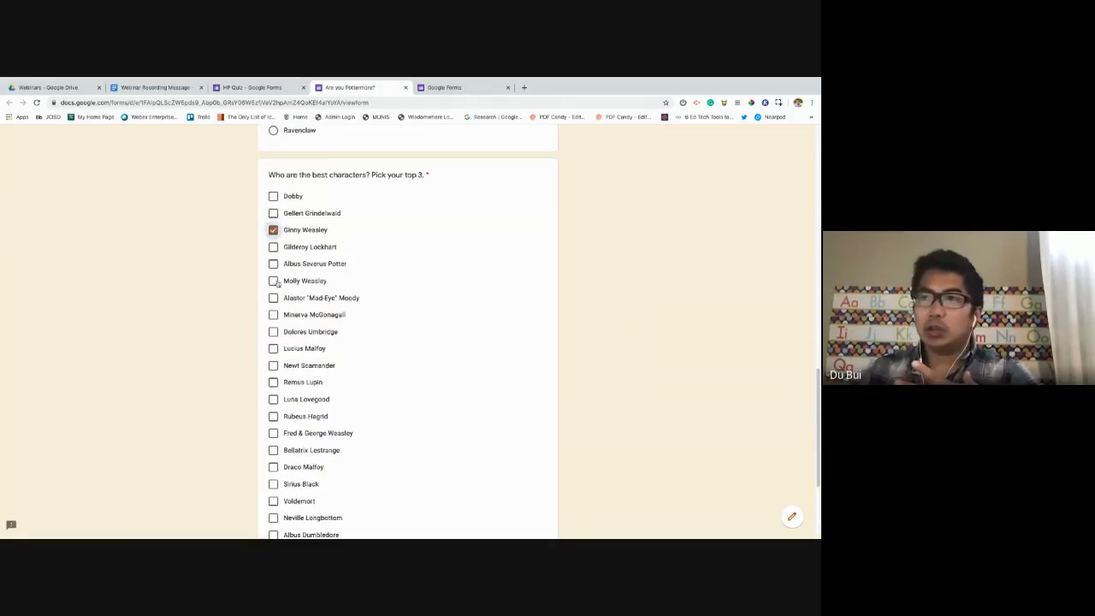
click(273, 281)
click(274, 332)
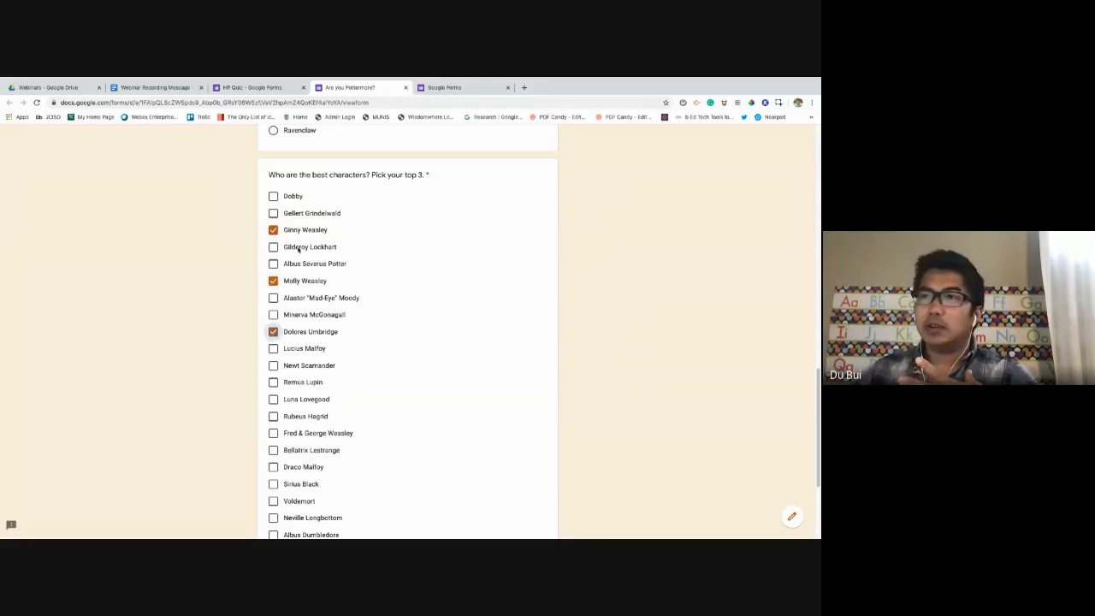
click(274, 231)
click(274, 282)
click(274, 332)
Submit the form incomplete to show the 'This is a required question' warnings.
scroll(367, 372, up, 15)
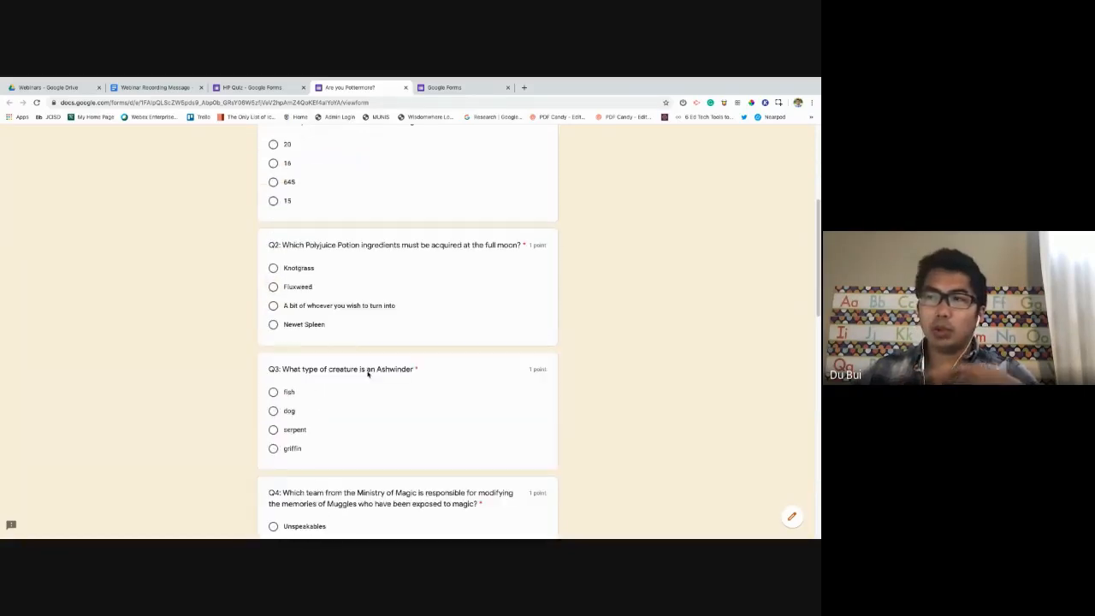
scroll(367, 371, down, 14)
scroll(367, 371, down, 3)
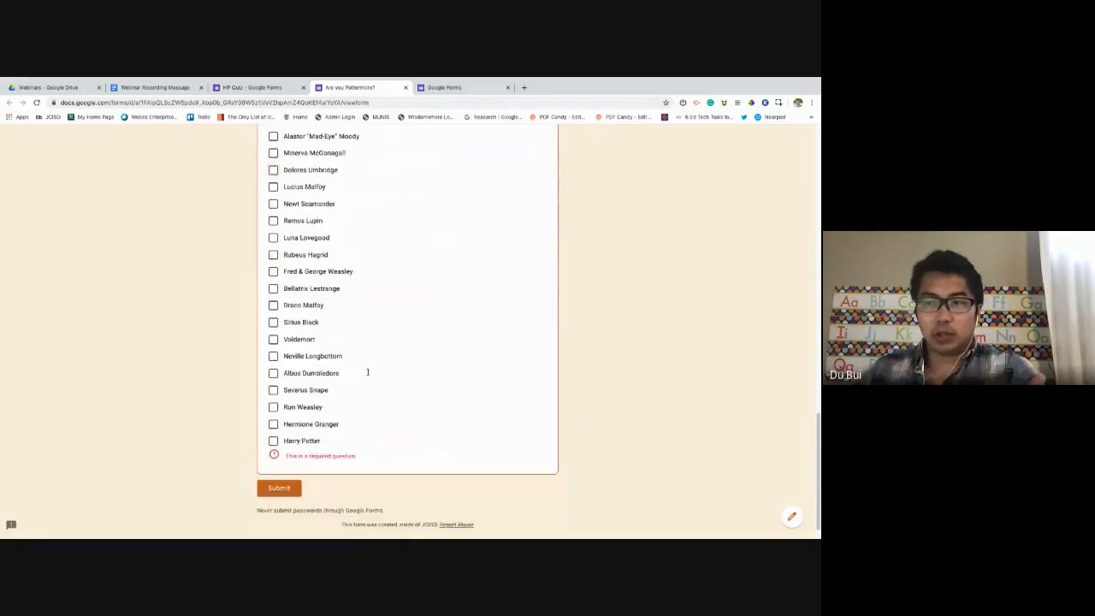
click(279, 495)
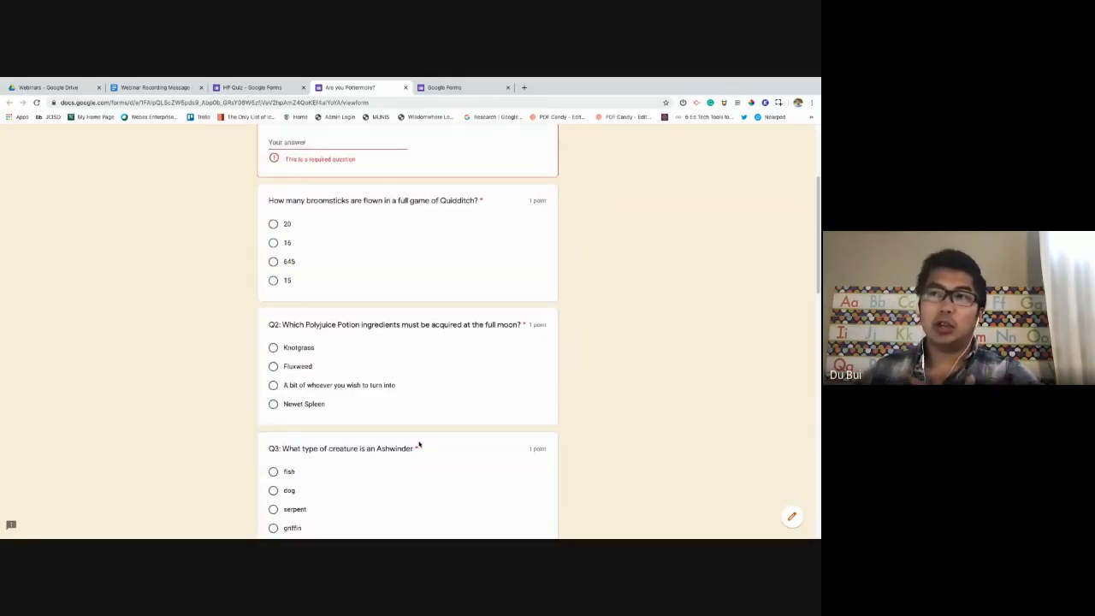
scroll(420, 433, up, 3)
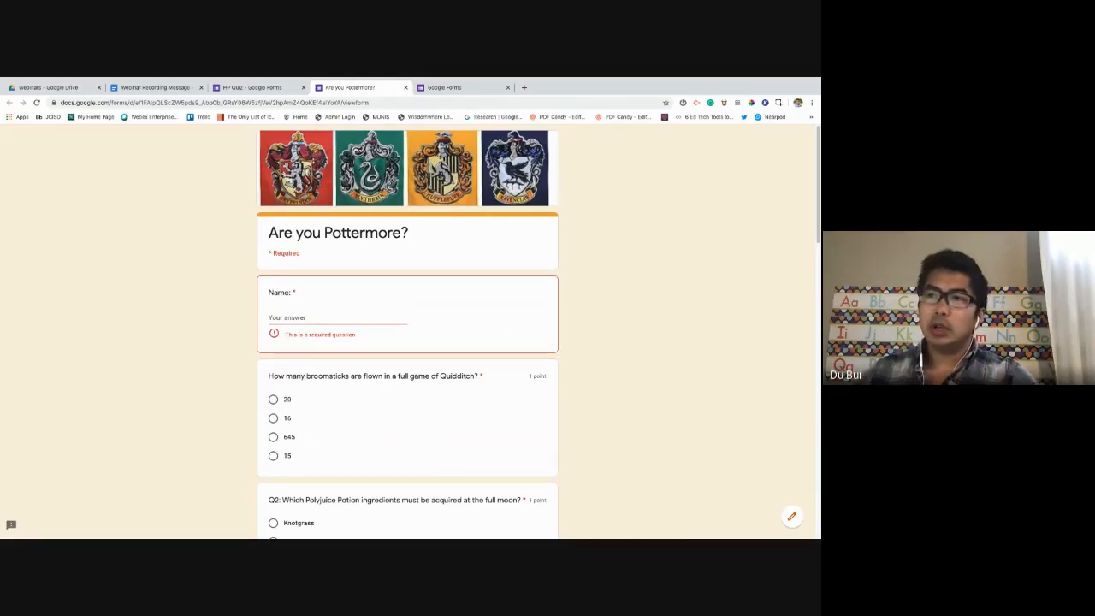
Enter the respondent's name and answer 15 to the broomsticks question.
click(306, 316)
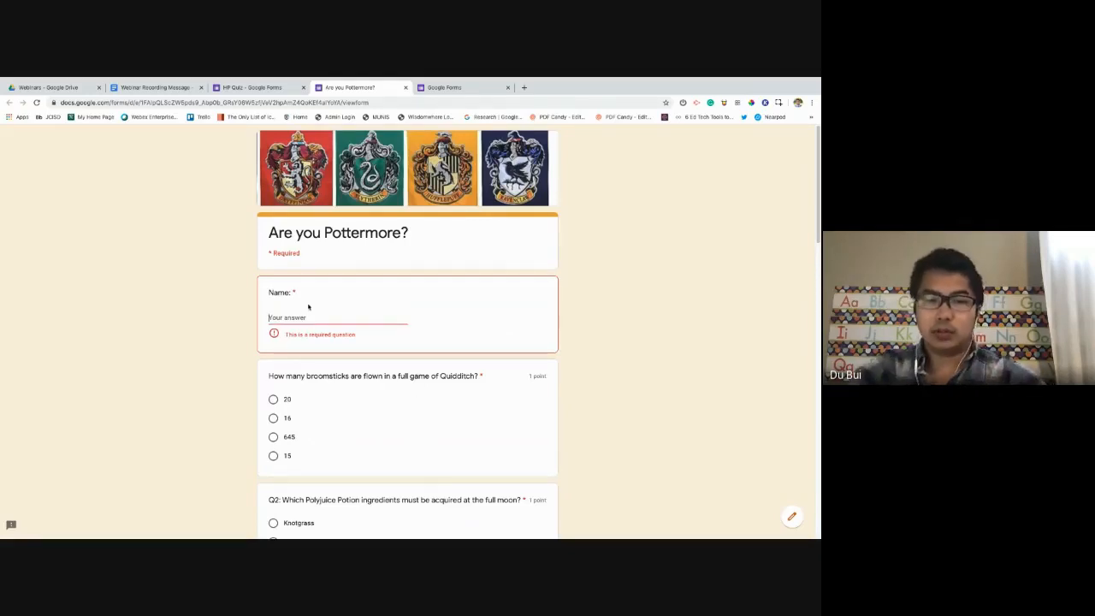
text(Du)
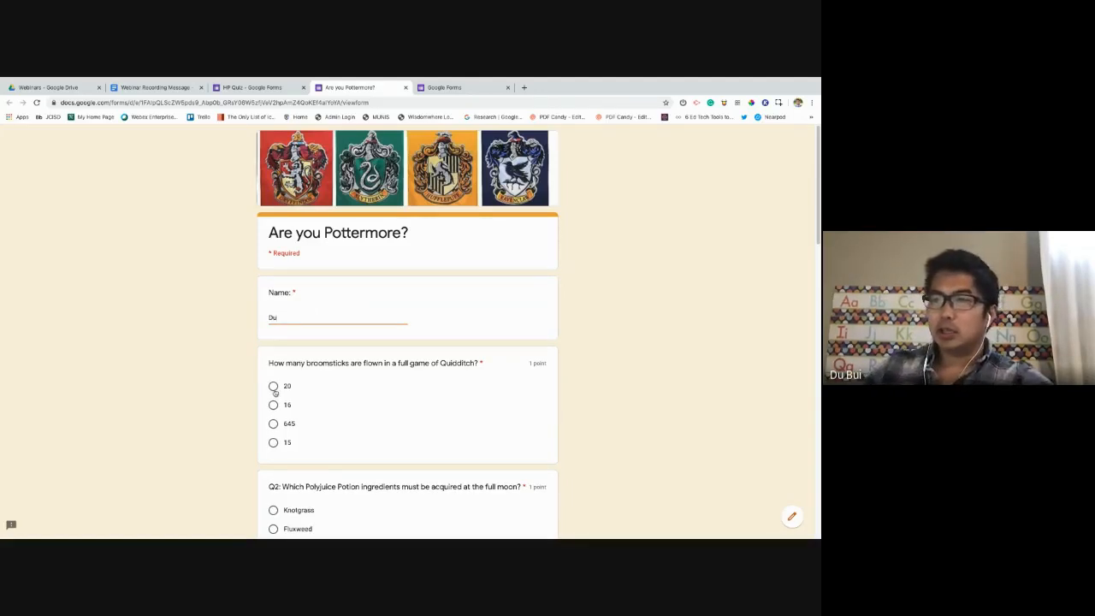
click(273, 386)
click(273, 442)
scroll(277, 415, down, 3)
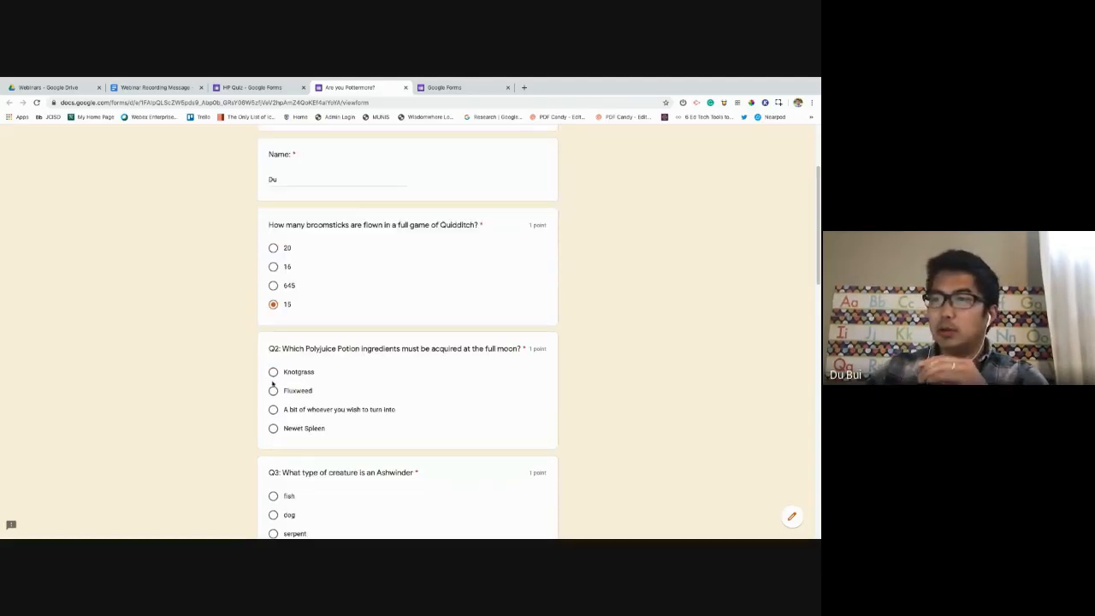
Answer questions 2 to 5 with Fluxweed, serpent, Obliviators and Ravenclaw.
click(273, 391)
scroll(317, 415, down, 1)
scroll(317, 427, down, 1)
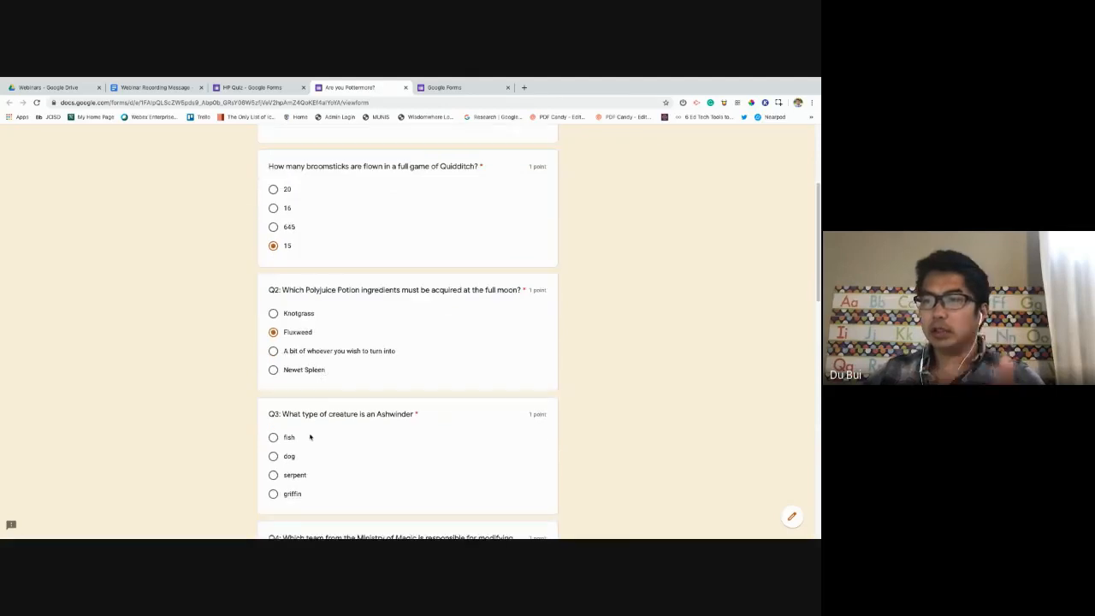
click(273, 474)
scroll(383, 456, down, 2)
scroll(383, 456, down, 1)
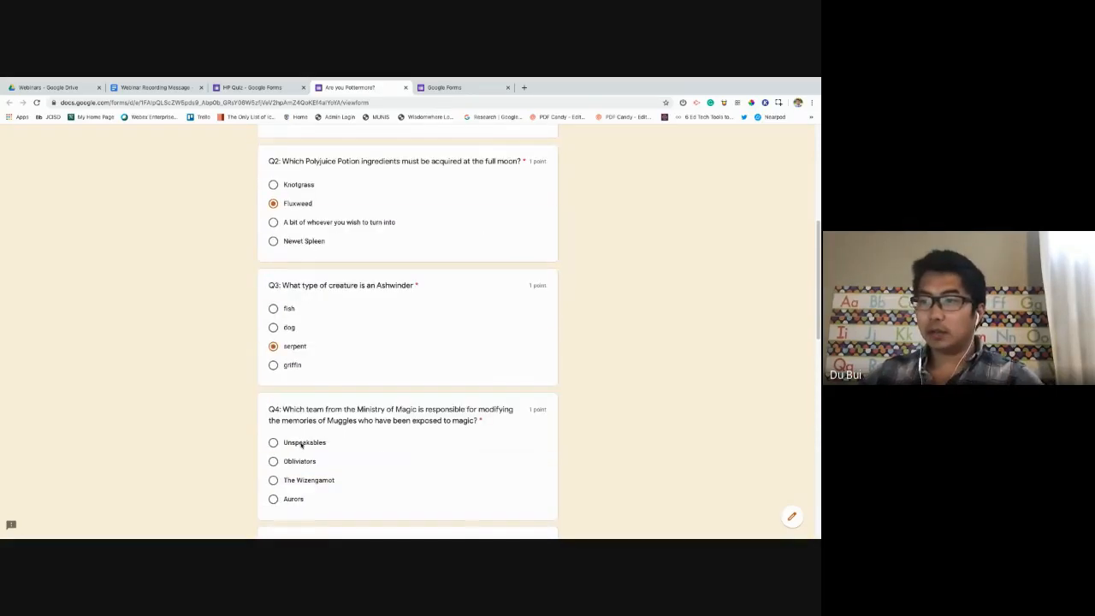
click(273, 461)
scroll(384, 442, down, 5)
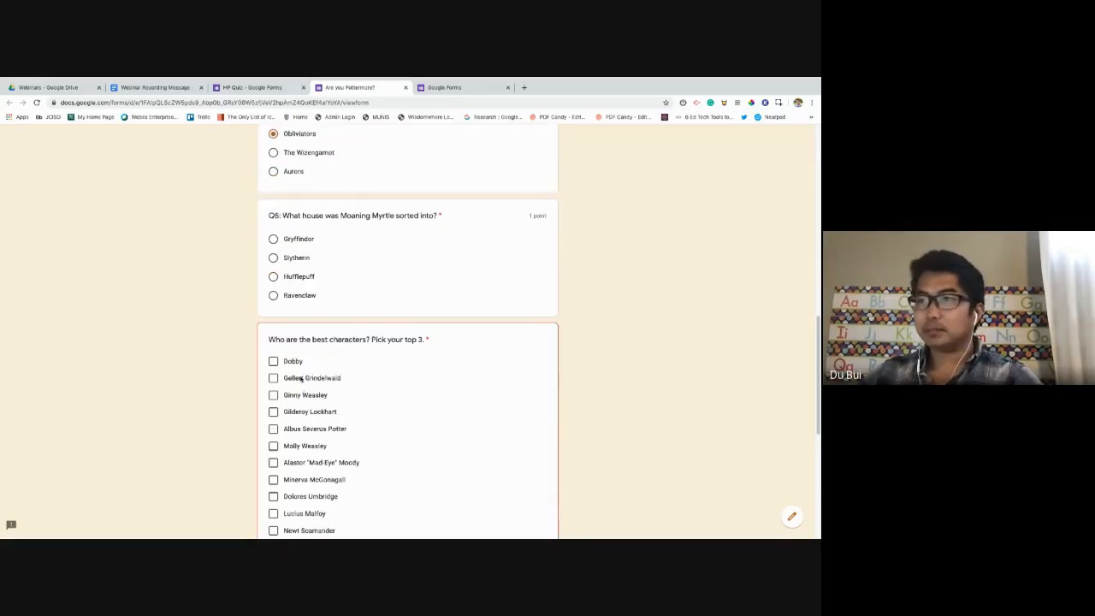
click(273, 295)
Tick Hermione Granger, Severus Snape and Alastor 'Mad-Eye' Moody, then submit the response.
scroll(472, 457, down, 5)
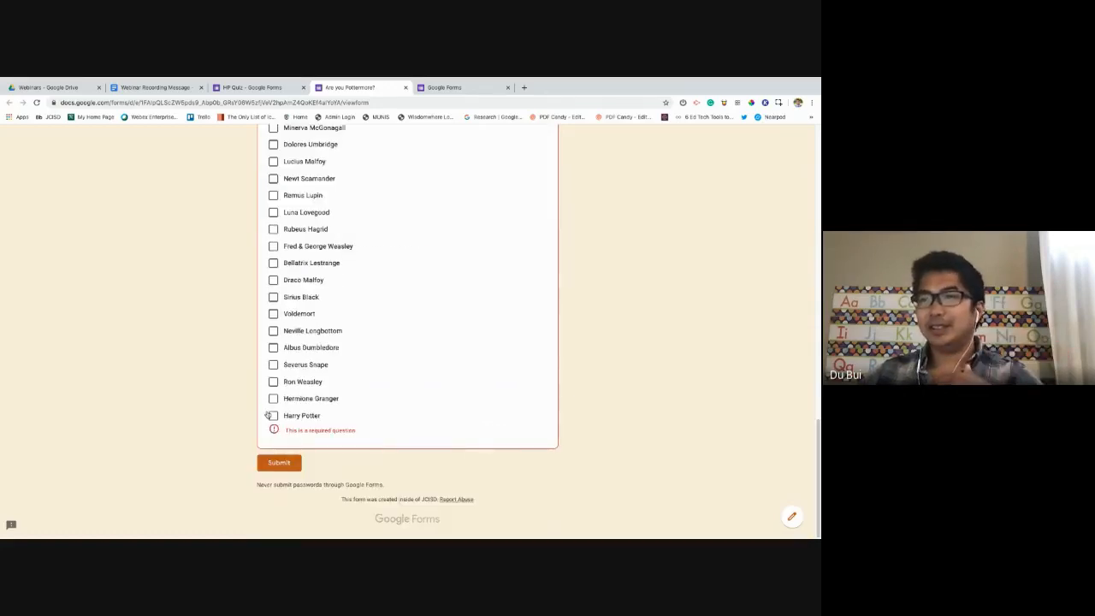
click(273, 400)
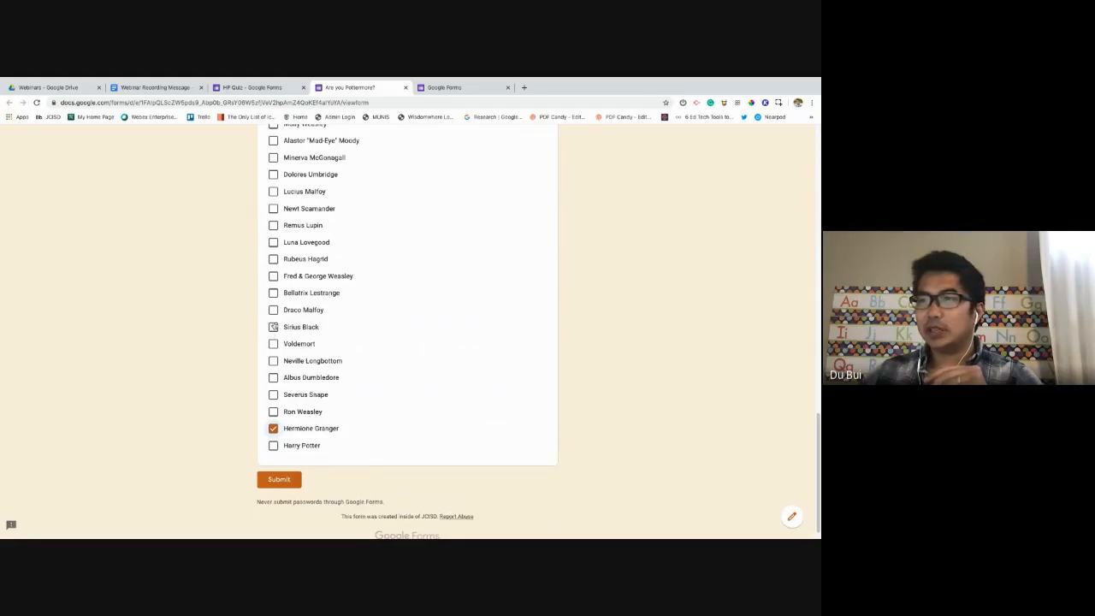
click(273, 395)
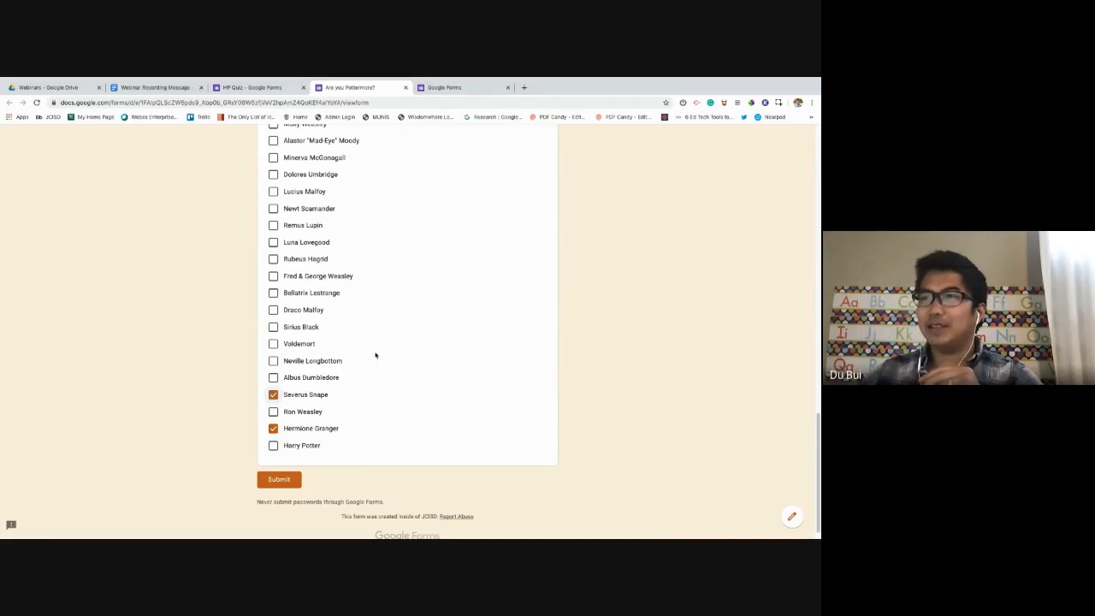
scroll(374, 354, up, 2)
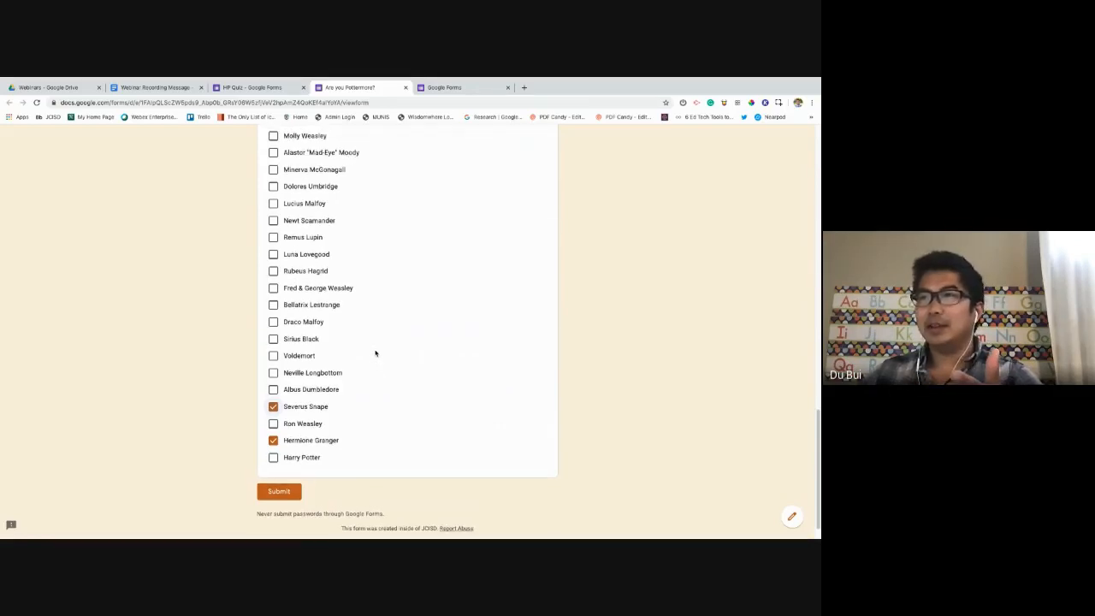
scroll(375, 353, up, 1)
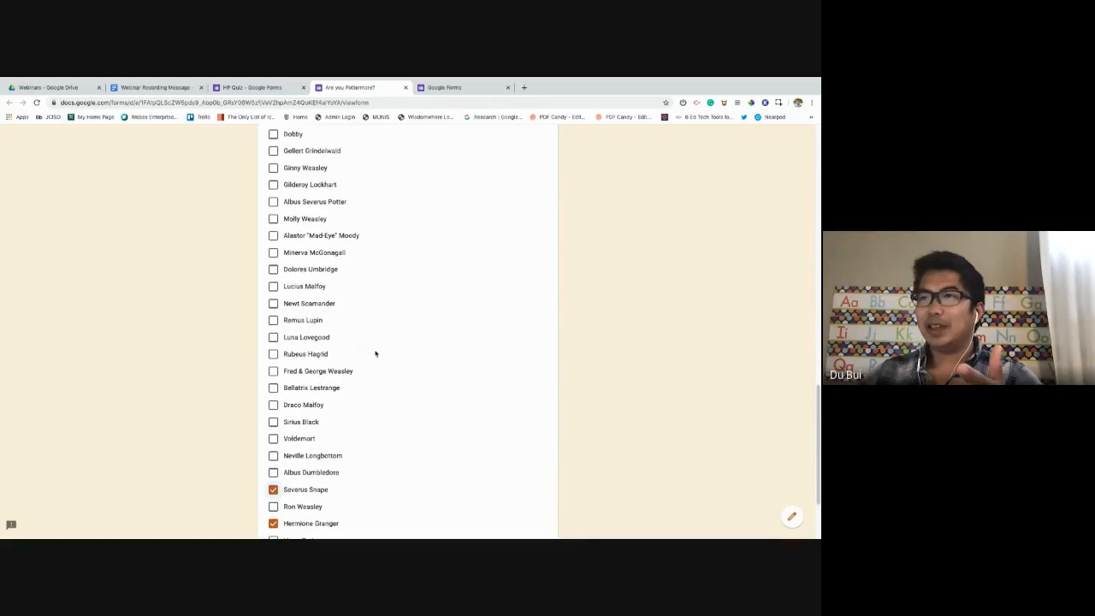
click(273, 237)
scroll(259, 408, down, 3)
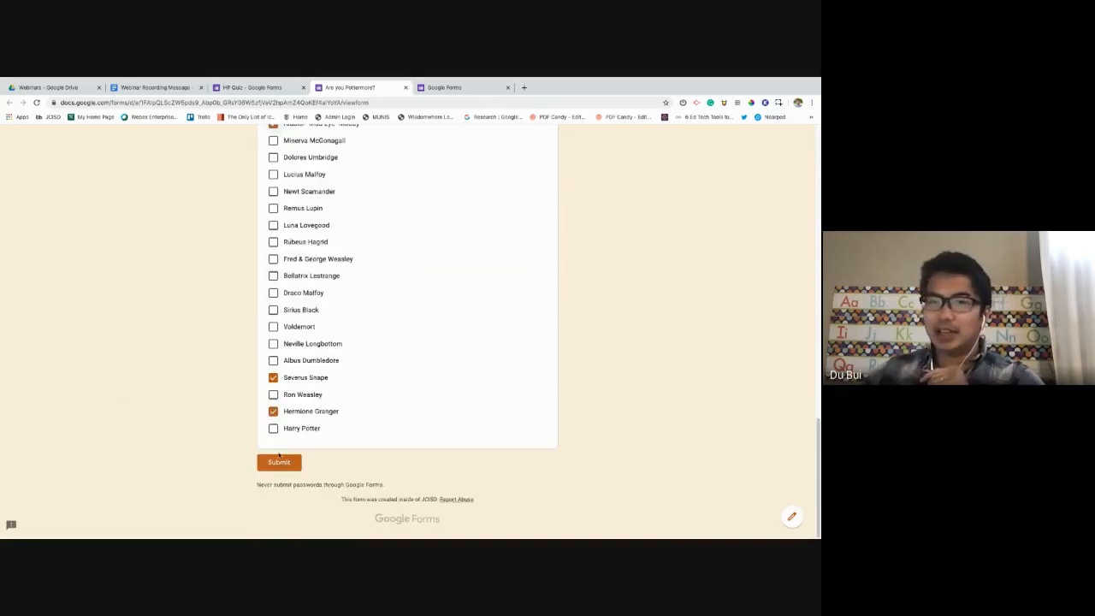
click(279, 464)
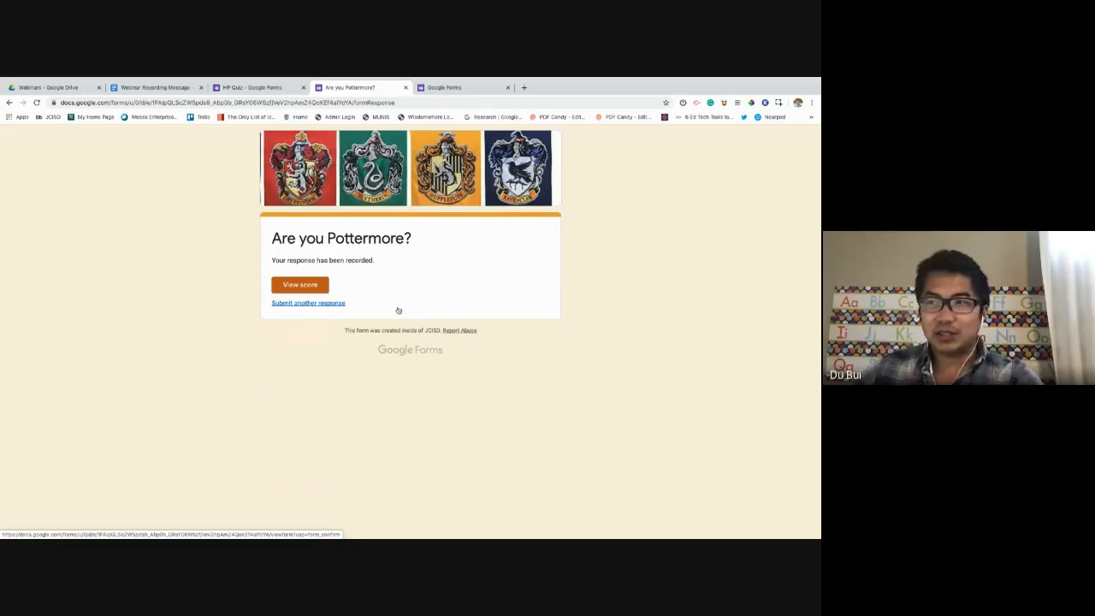
View the 5/5 score for the submitted response, then close the score and confirmation tabs.
click(307, 287)
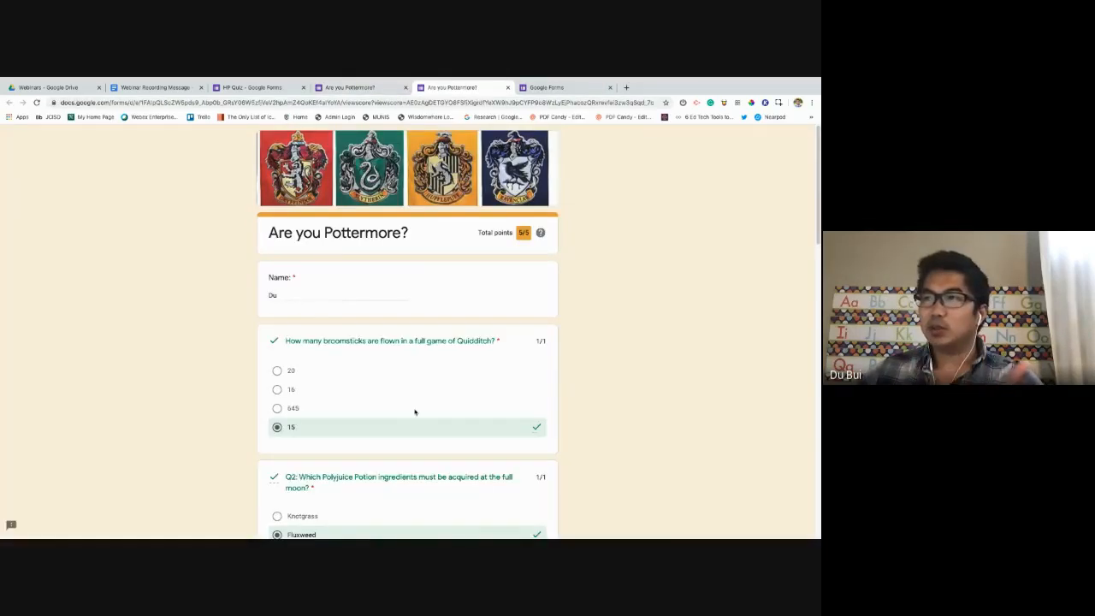
scroll(415, 411, down, 5)
scroll(416, 411, down, 10)
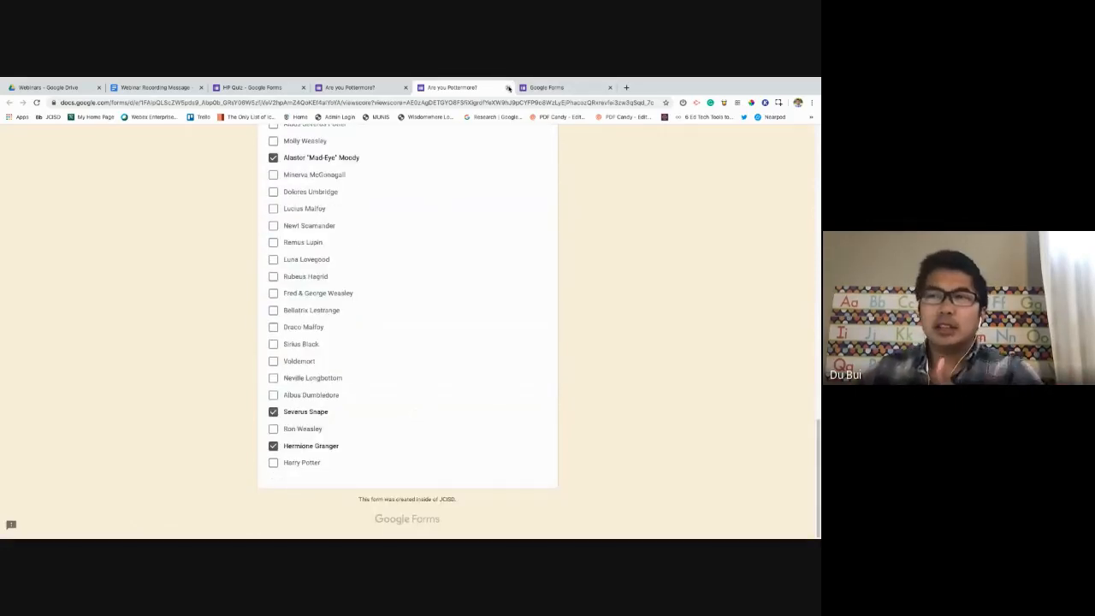
scroll(463, 299, up, 10)
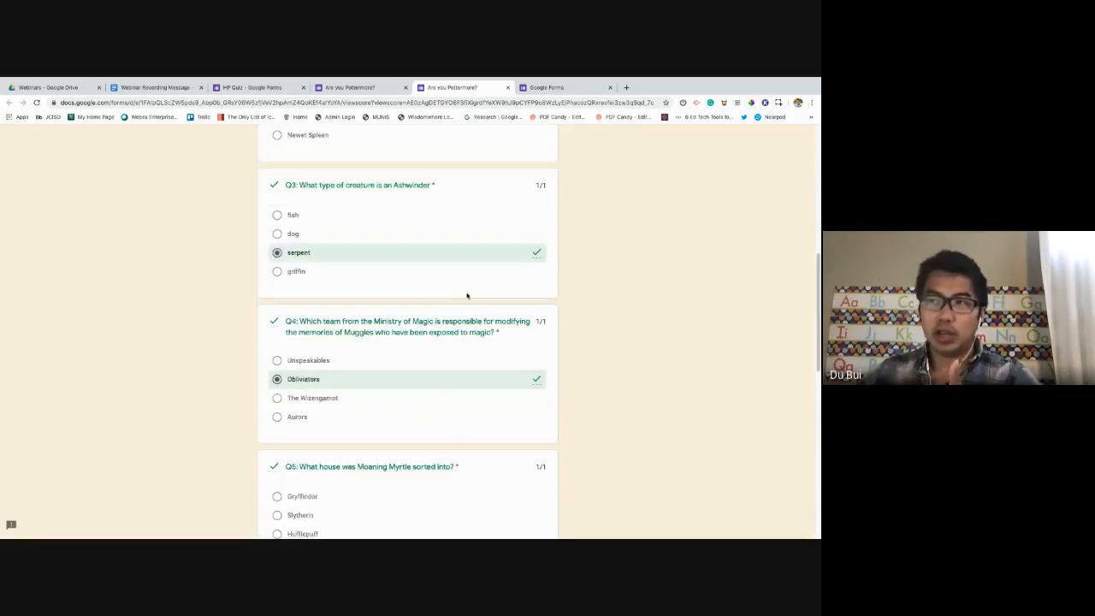
scroll(466, 296, up, 3)
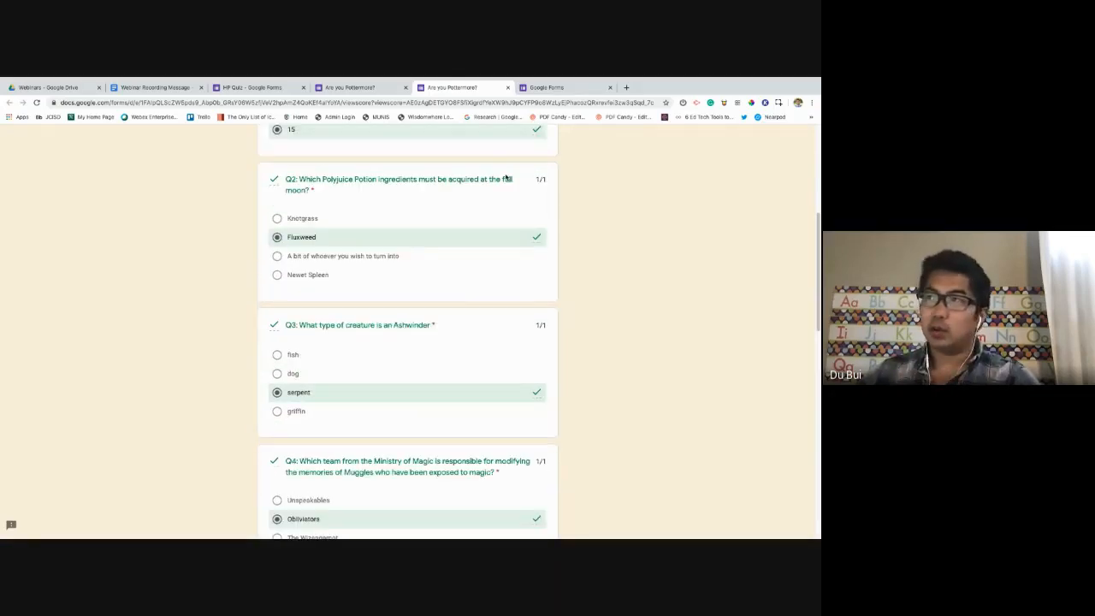
click(509, 88)
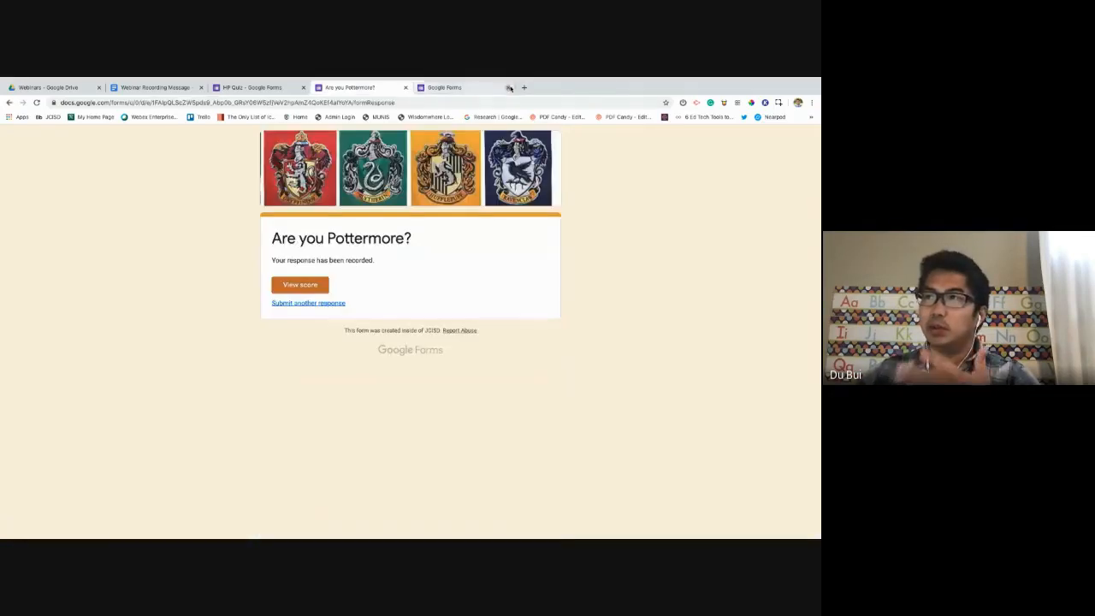
click(406, 89)
Return to the HP Quiz editor and review the Name, Quidditch and Q2 question cards.
click(282, 89)
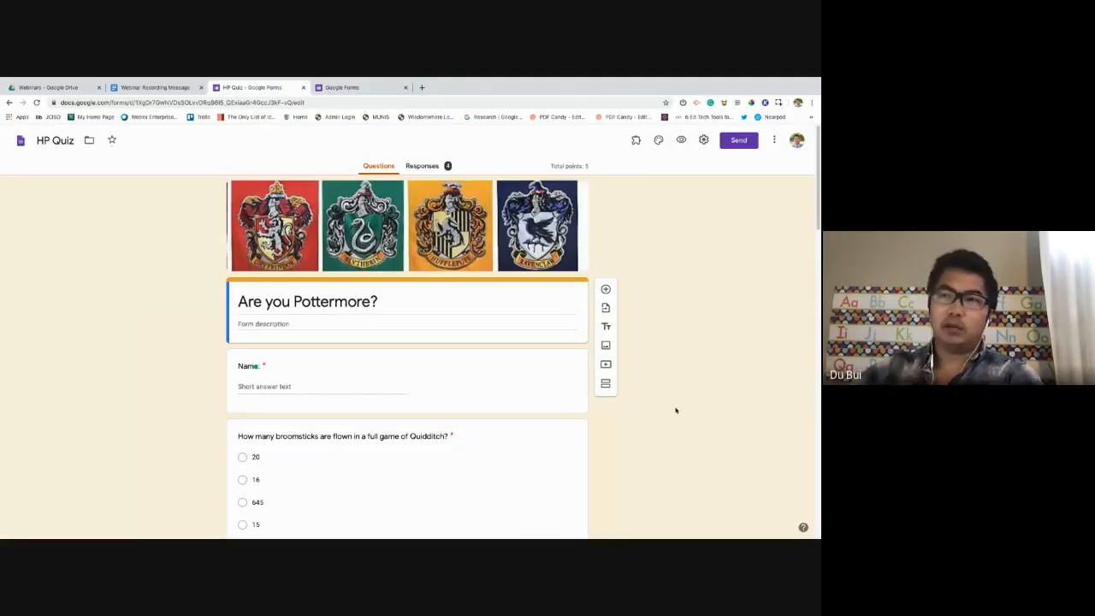
scroll(677, 409, down, 1)
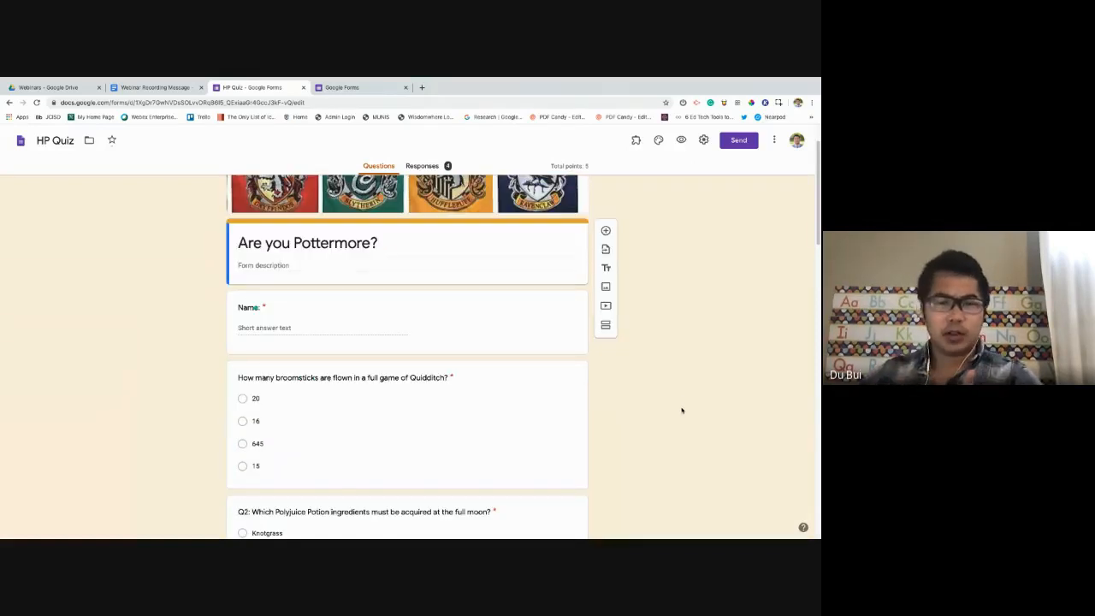
click(502, 351)
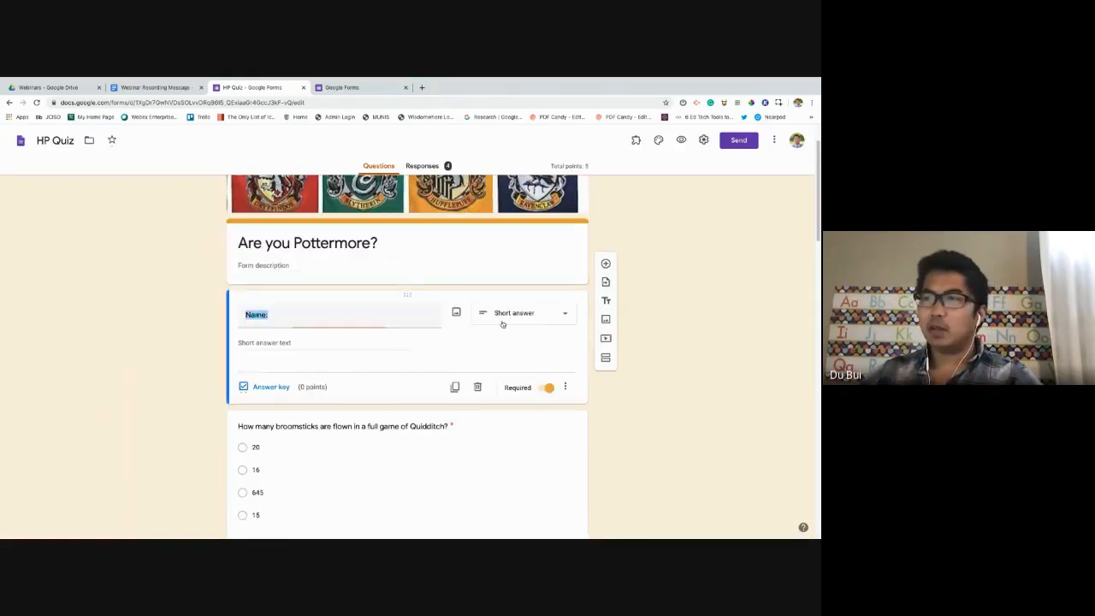
click(416, 399)
scroll(416, 411, down, 2)
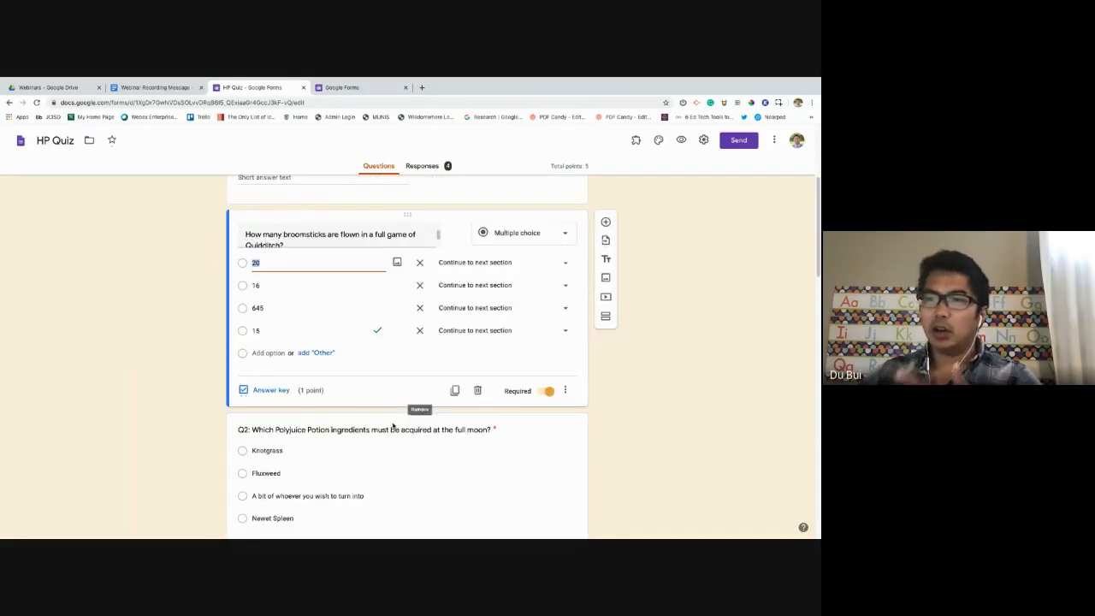
click(385, 430)
Review the Q3, Q4 and characters checkbox question cards.
scroll(385, 429, down, 1)
click(363, 480)
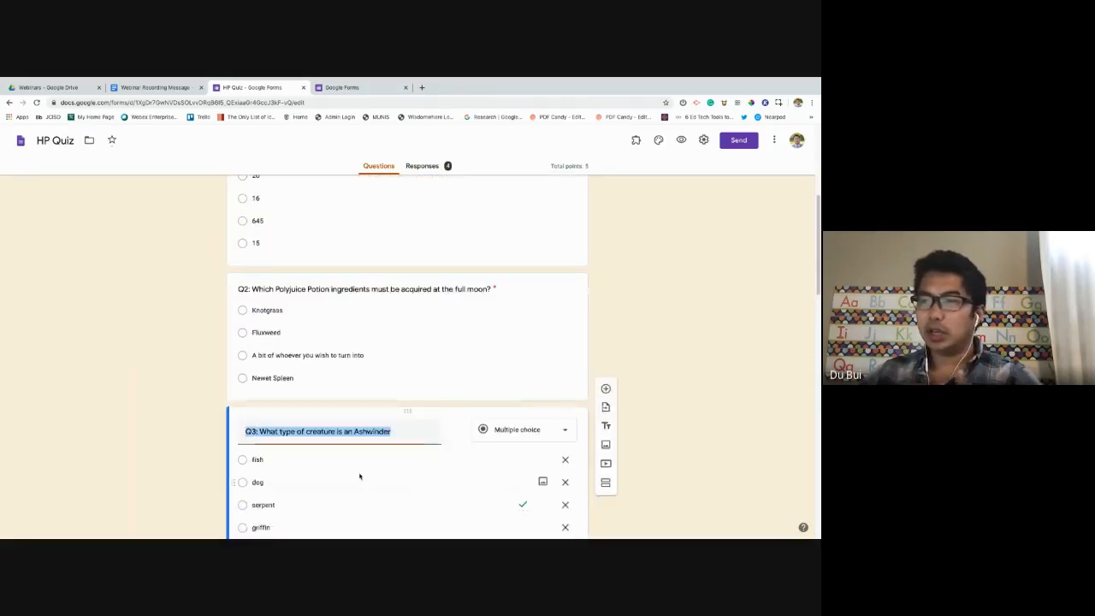
scroll(363, 466, down, 3)
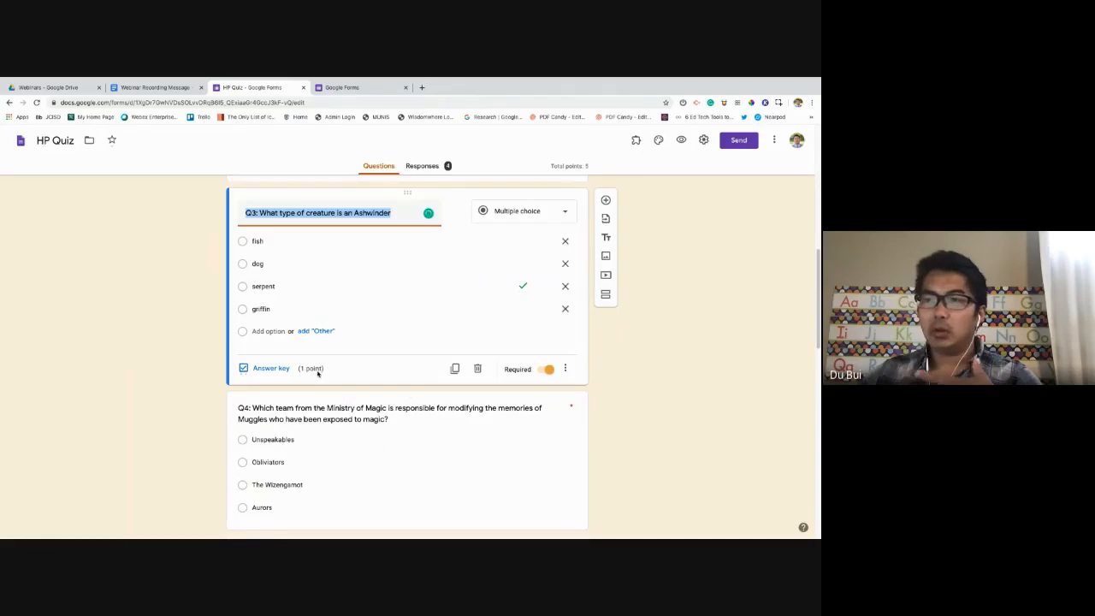
scroll(372, 390, down, 1)
click(377, 384)
scroll(377, 384, down, 2)
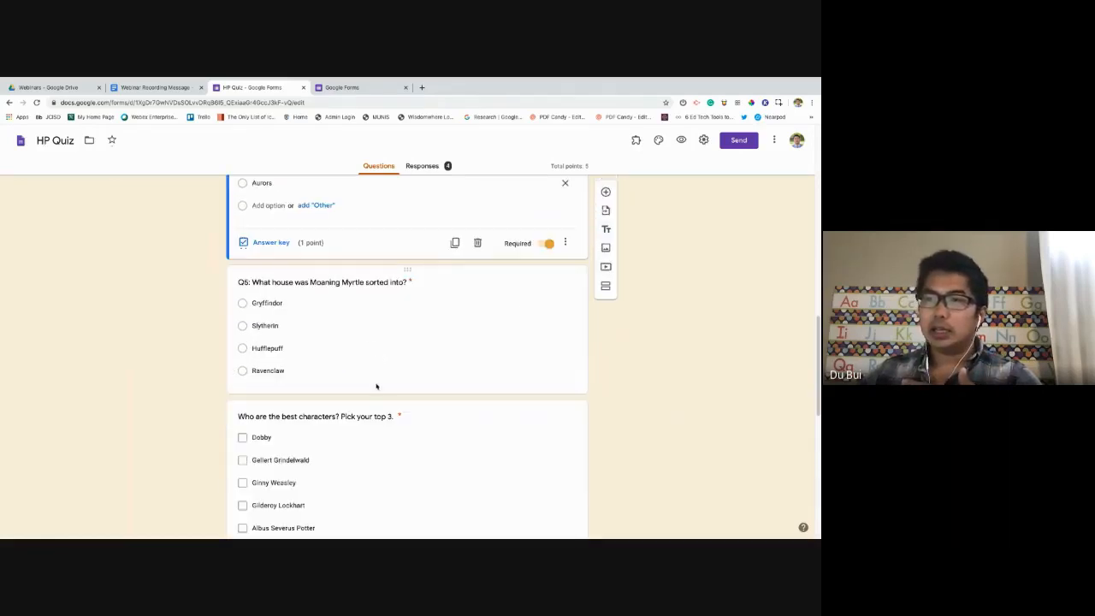
click(346, 421)
scroll(379, 428, down, 5)
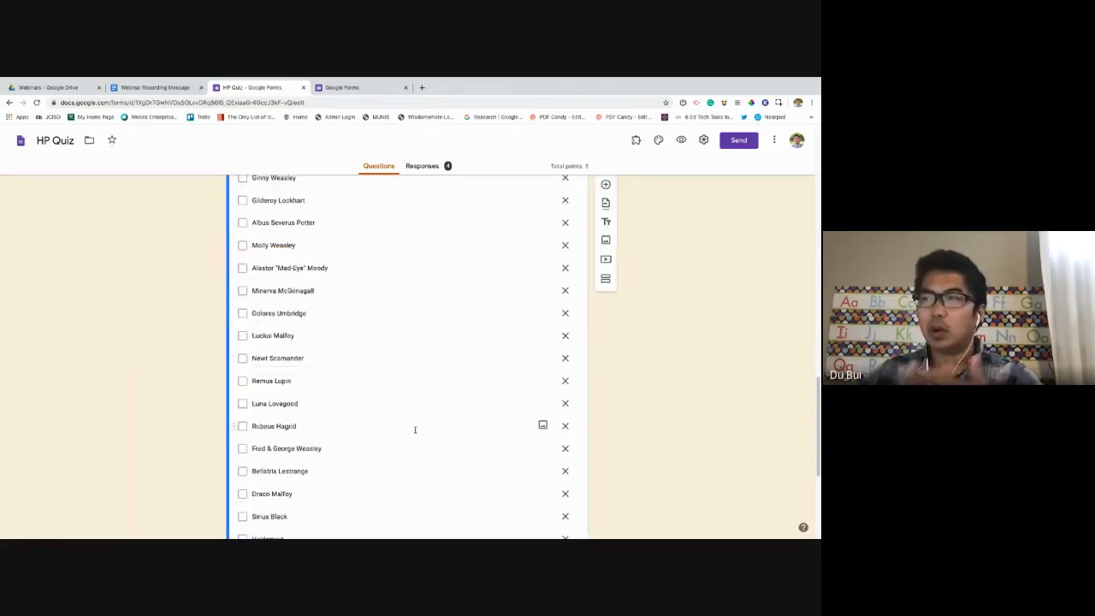
scroll(418, 427, down, 3)
scroll(419, 428, up, 15)
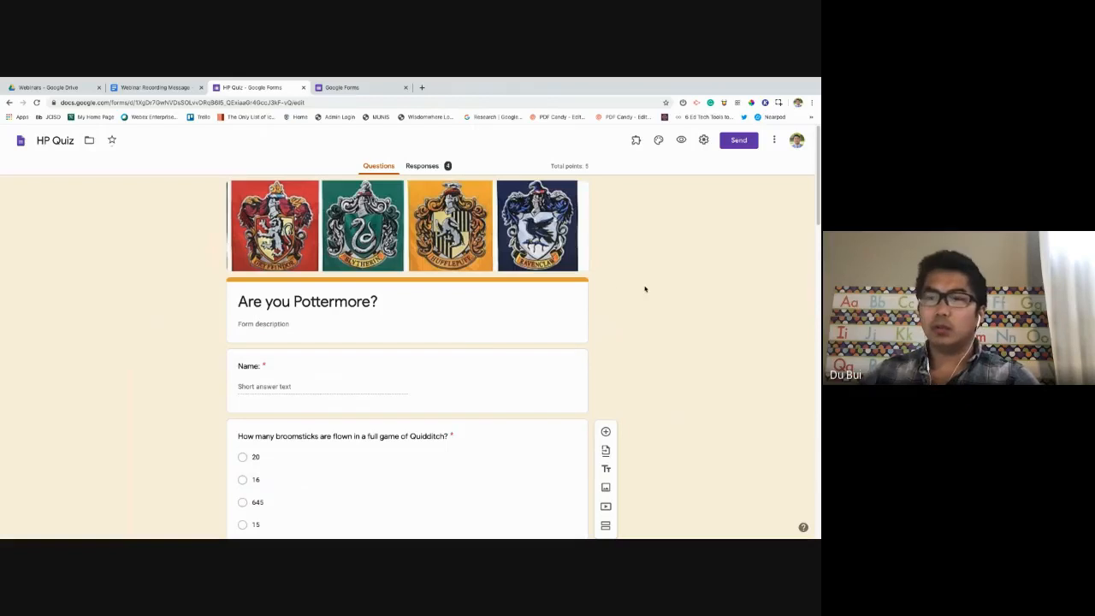
Open the Responses Summary and review the average, median, range and points distribution chart.
click(422, 166)
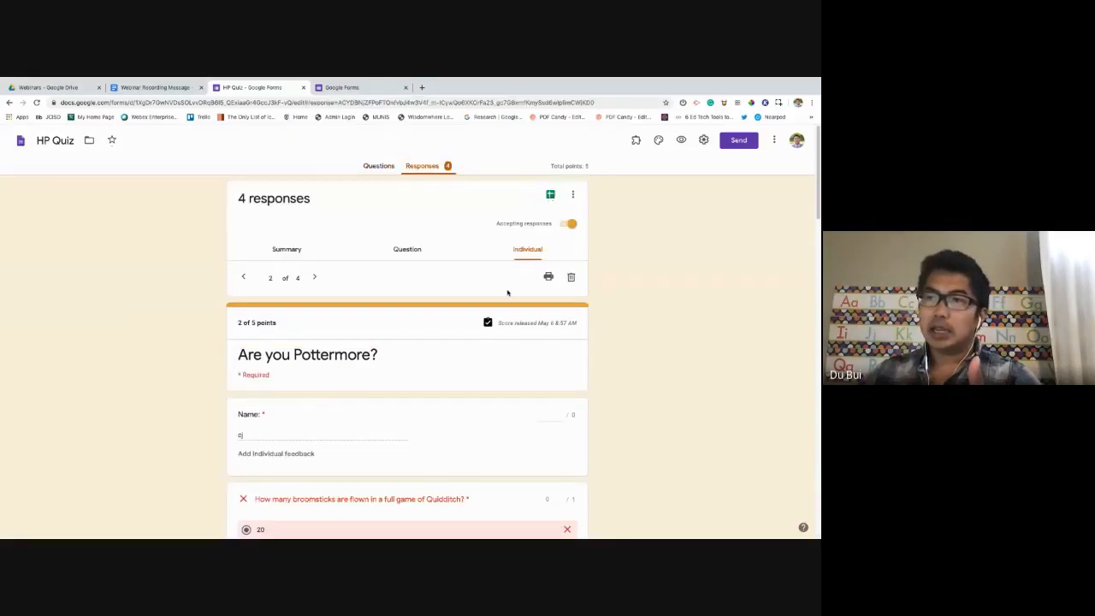
click(295, 251)
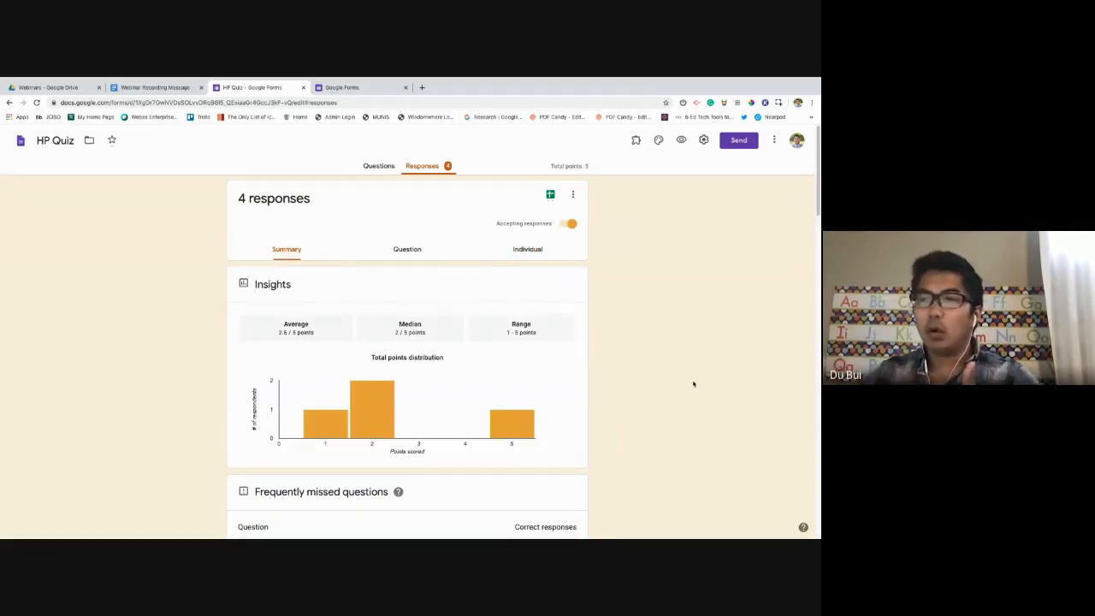
scroll(638, 390, down, 1)
scroll(608, 399, down, 1)
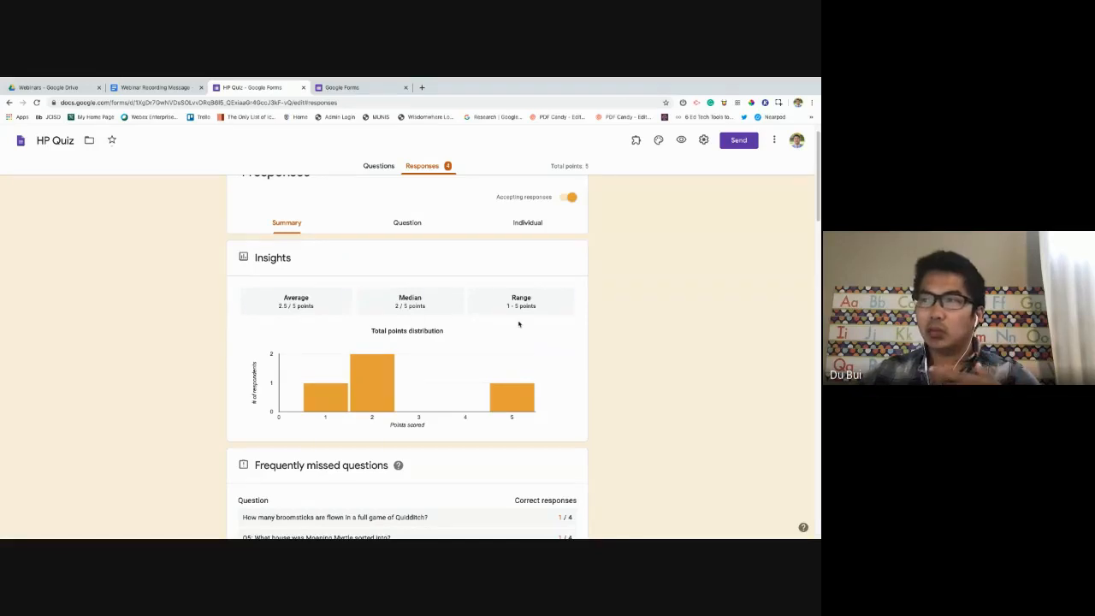
mouse_move(334, 409)
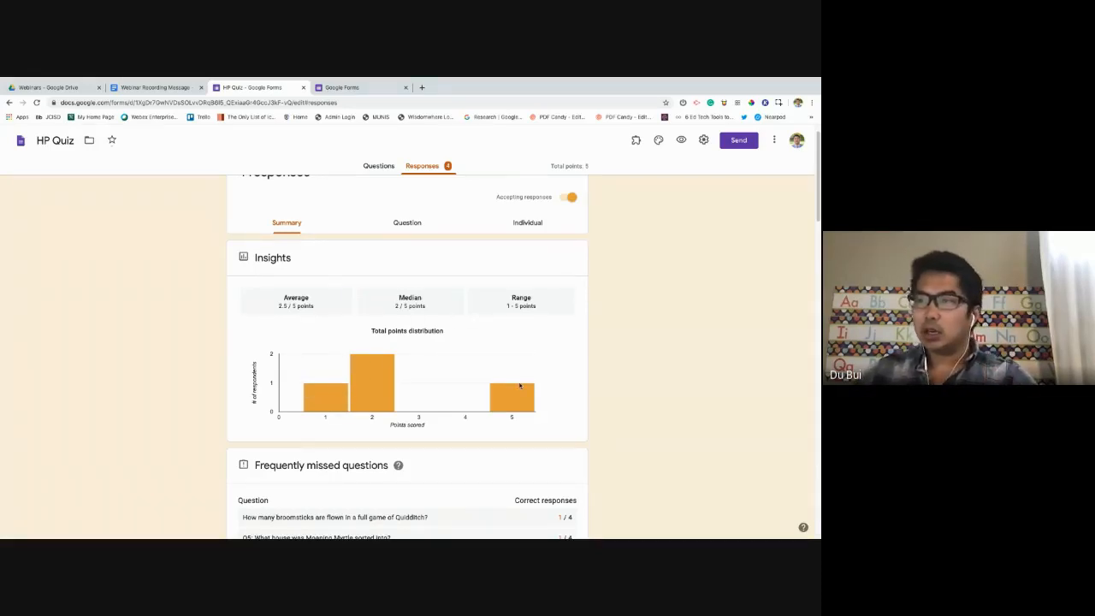
scroll(514, 257, down, 3)
mouse_move(515, 252)
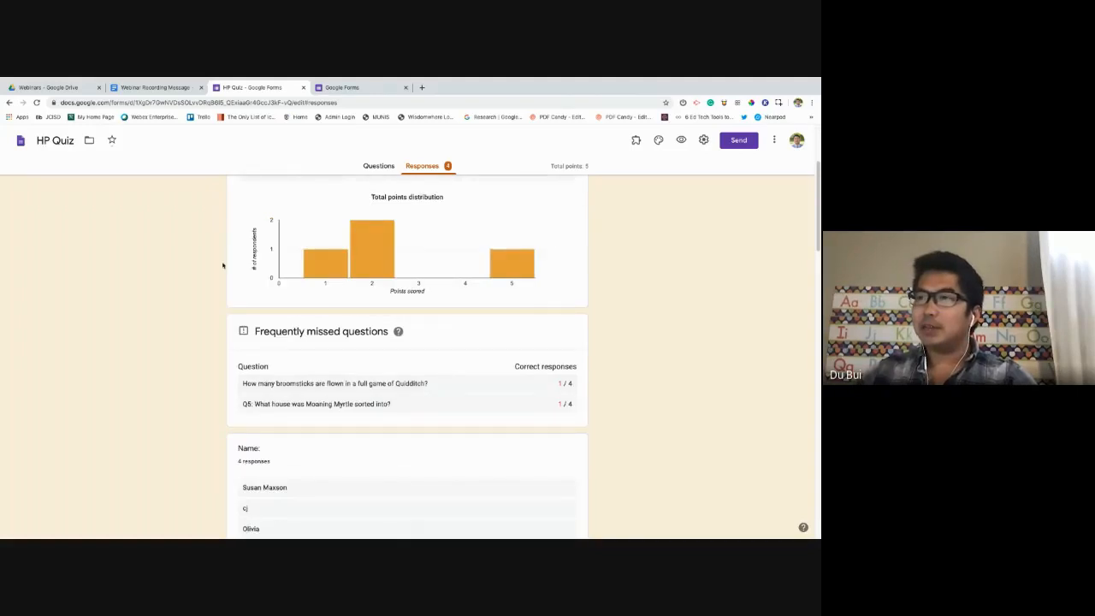
mouse_move(332, 268)
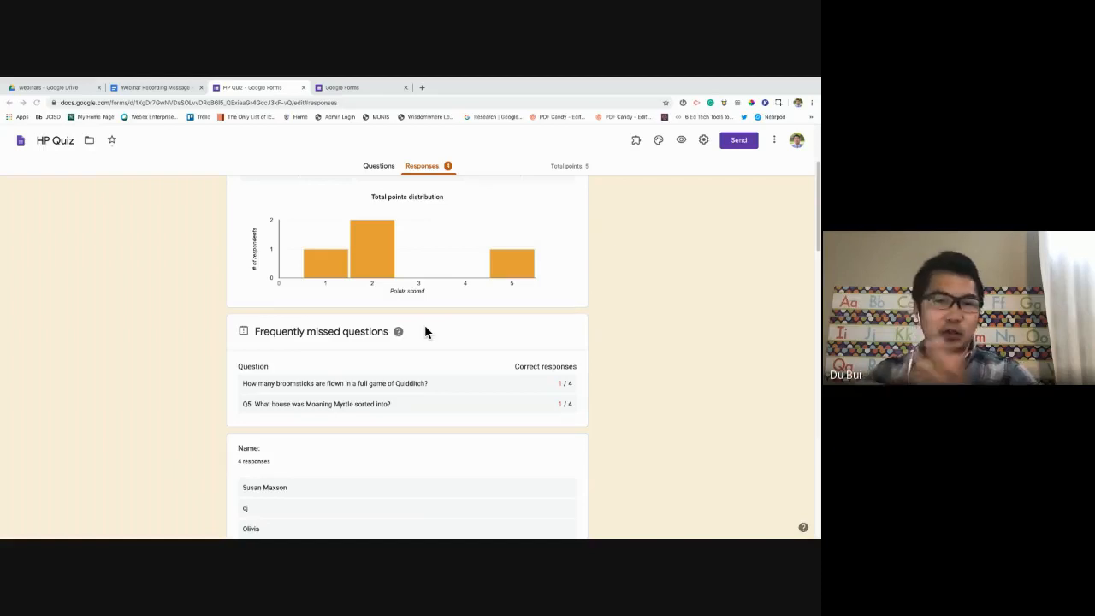
scroll(462, 256, up, 4)
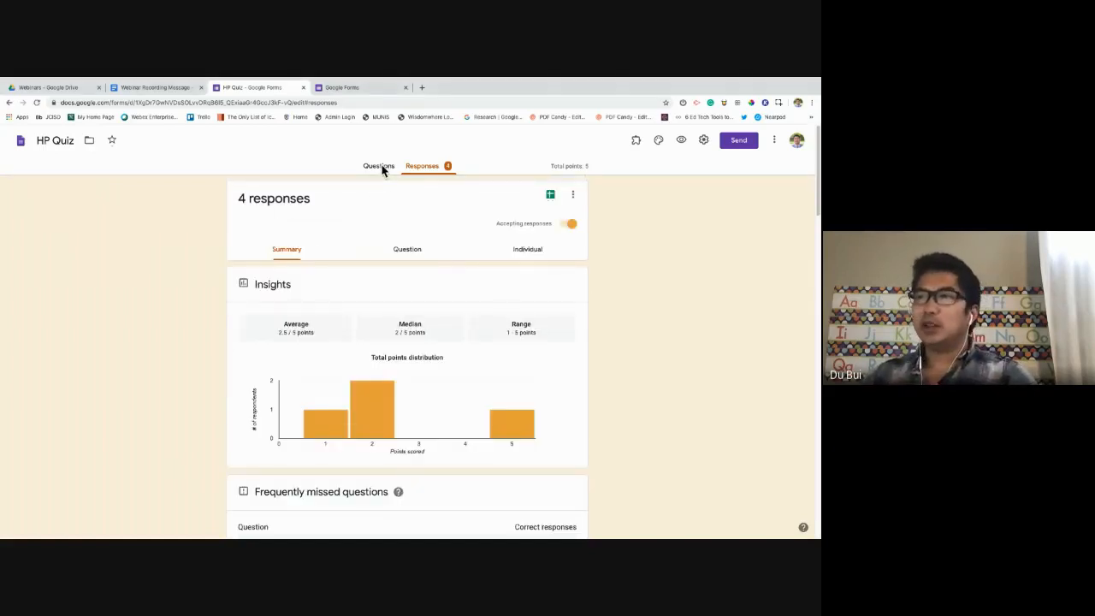
Switch back and forth between the Questions editor and the Responses summary.
click(382, 168)
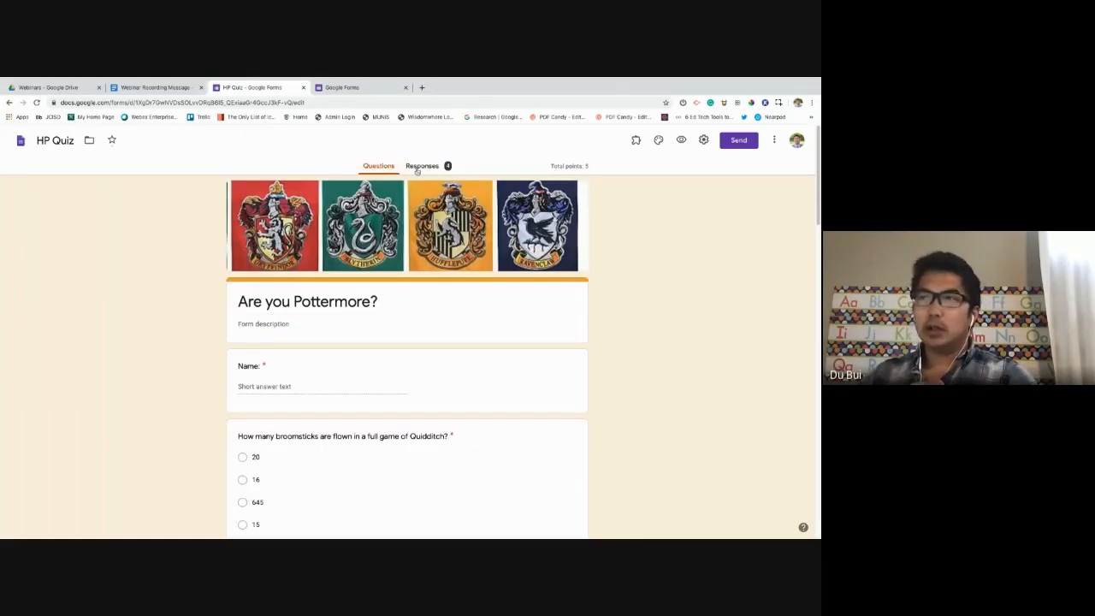
click(419, 167)
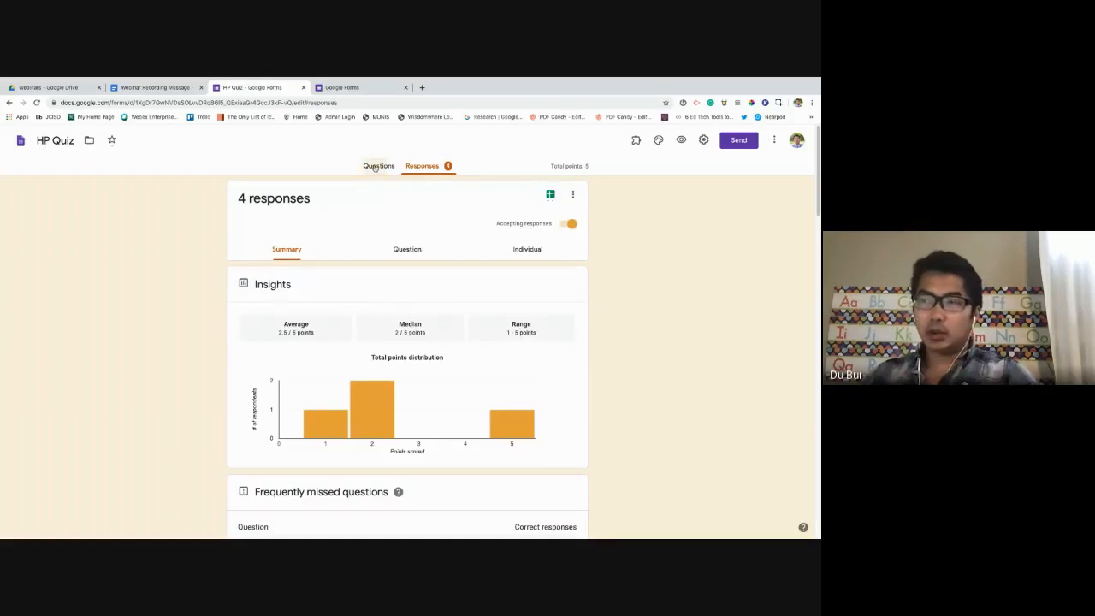
click(379, 166)
click(423, 166)
Scroll through the per-question charts, including Q4 with Obliviators chosen by 75%.
scroll(409, 312, down, 3)
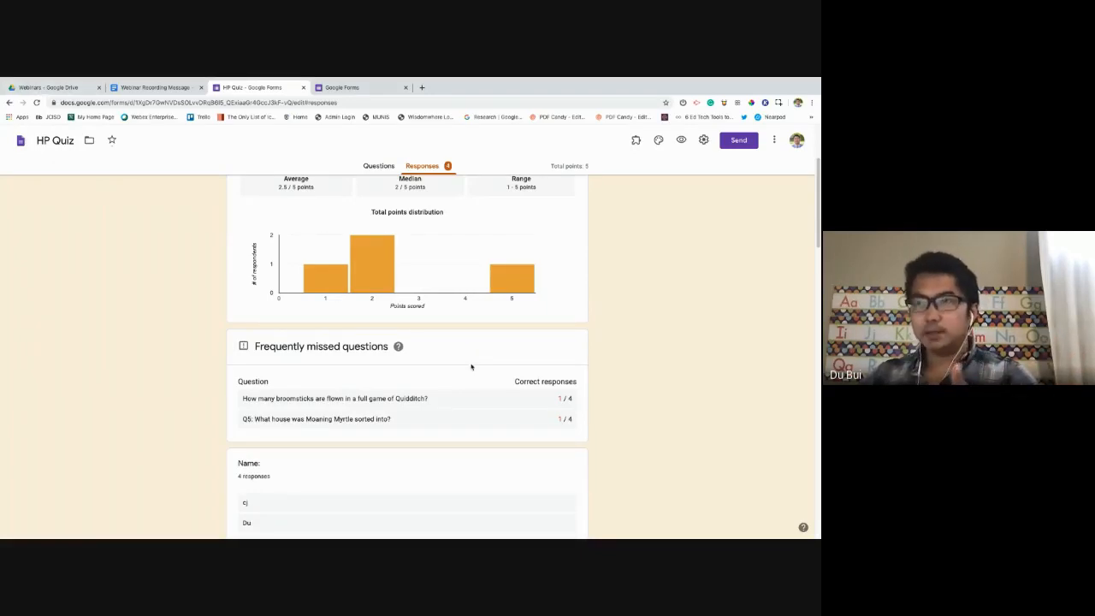
scroll(470, 367, down, 1)
scroll(468, 365, down, 1)
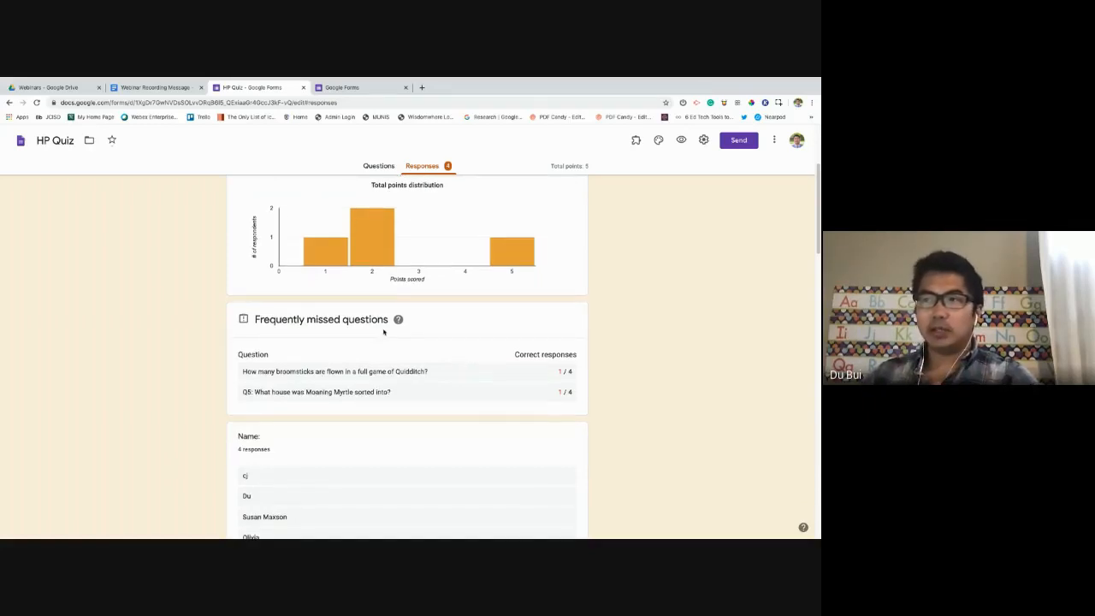
scroll(266, 282, down, 4)
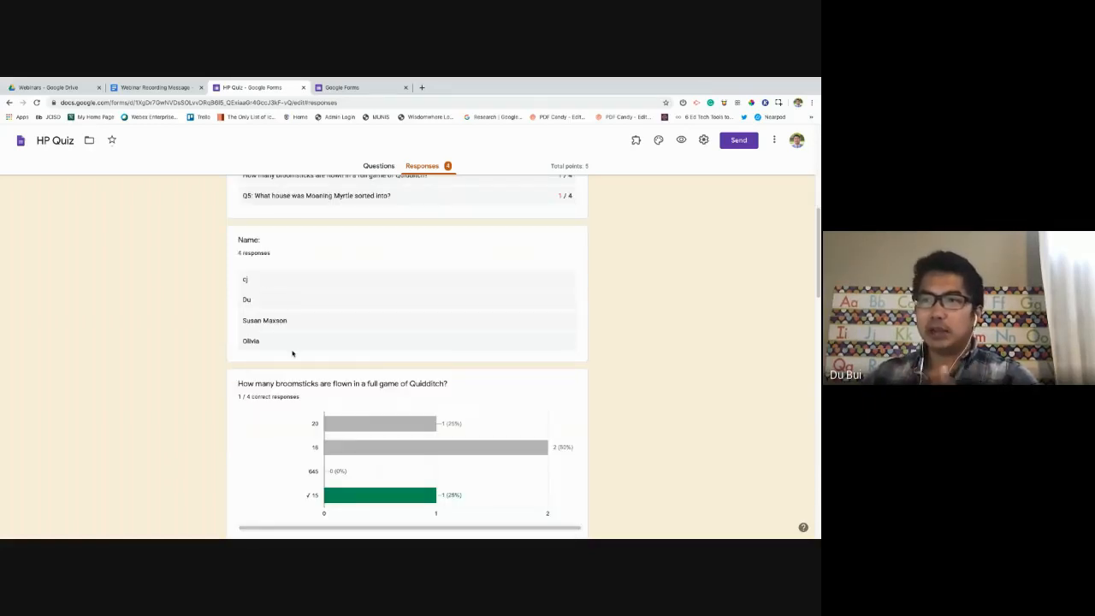
scroll(296, 353, down, 2)
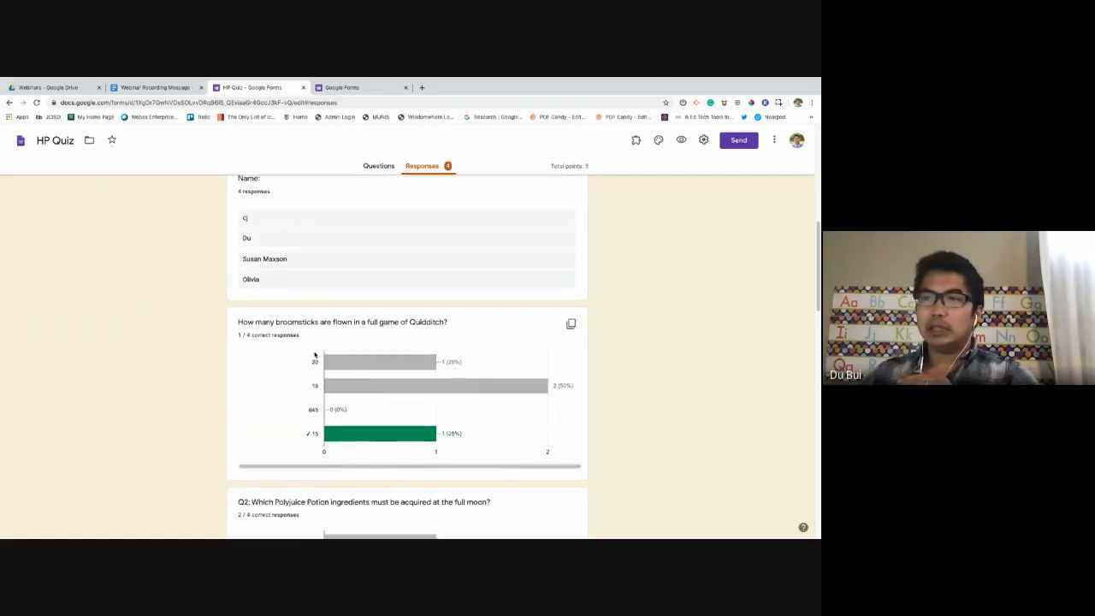
scroll(343, 336, down, 1)
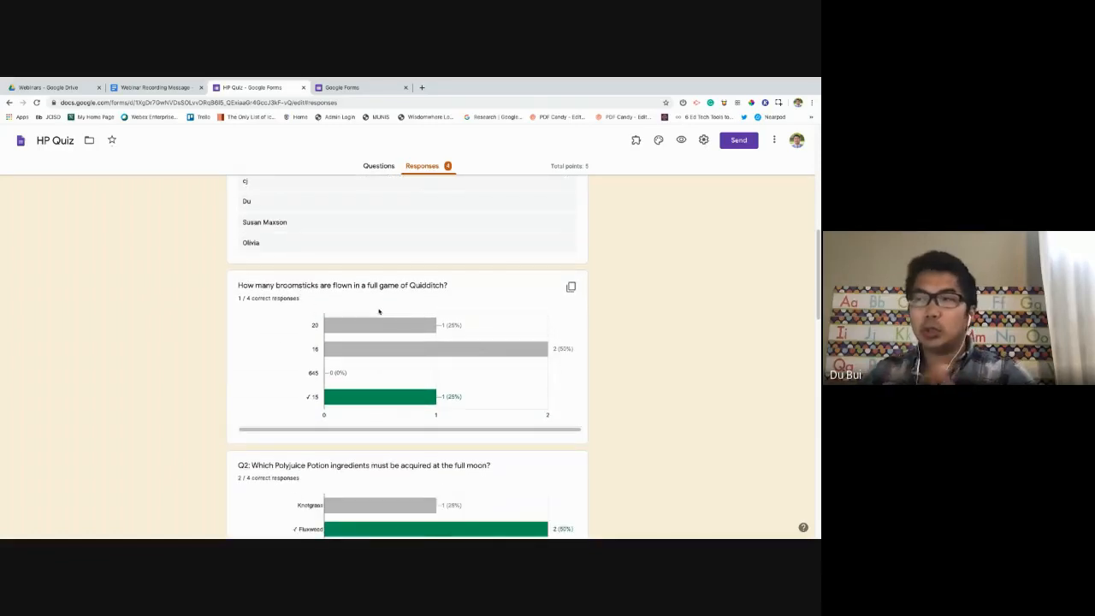
scroll(379, 320, down, 1)
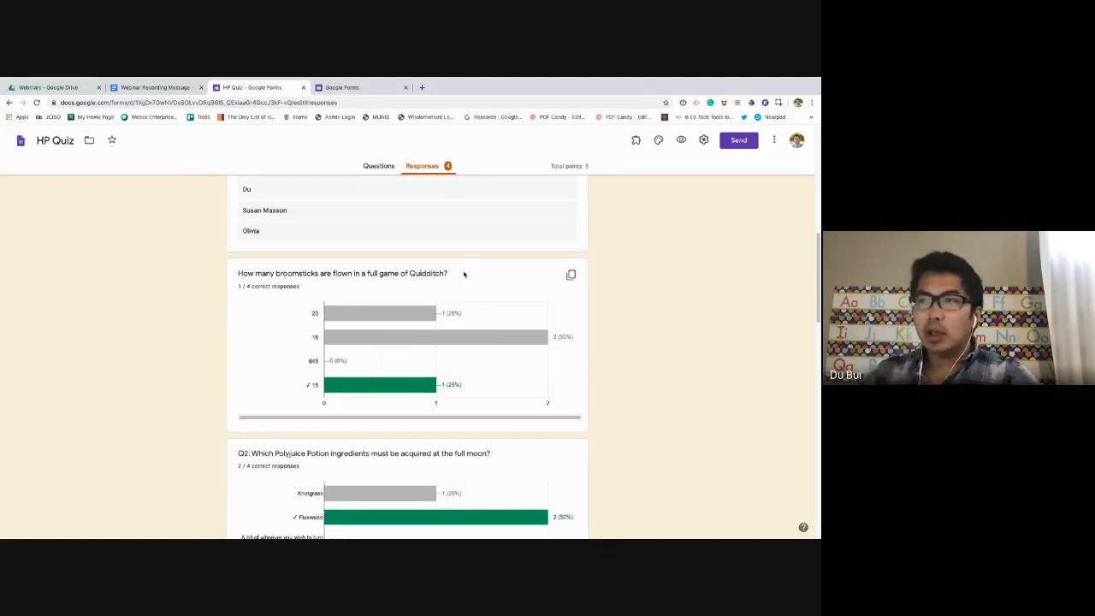
mouse_move(447, 338)
scroll(429, 348, down, 1)
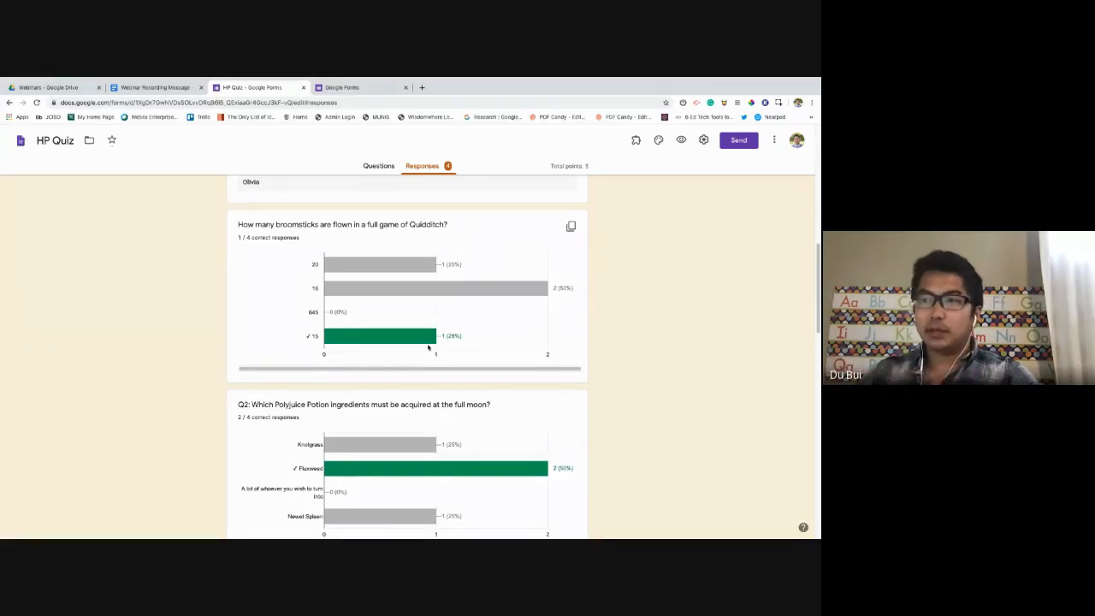
scroll(429, 347, down, 1)
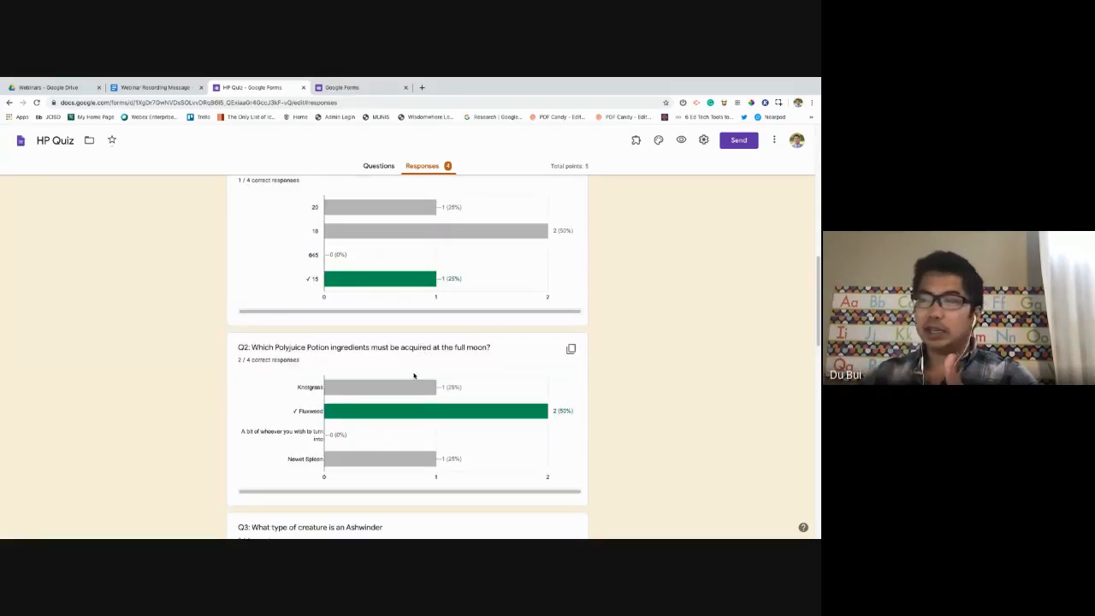
scroll(409, 402, down, 5)
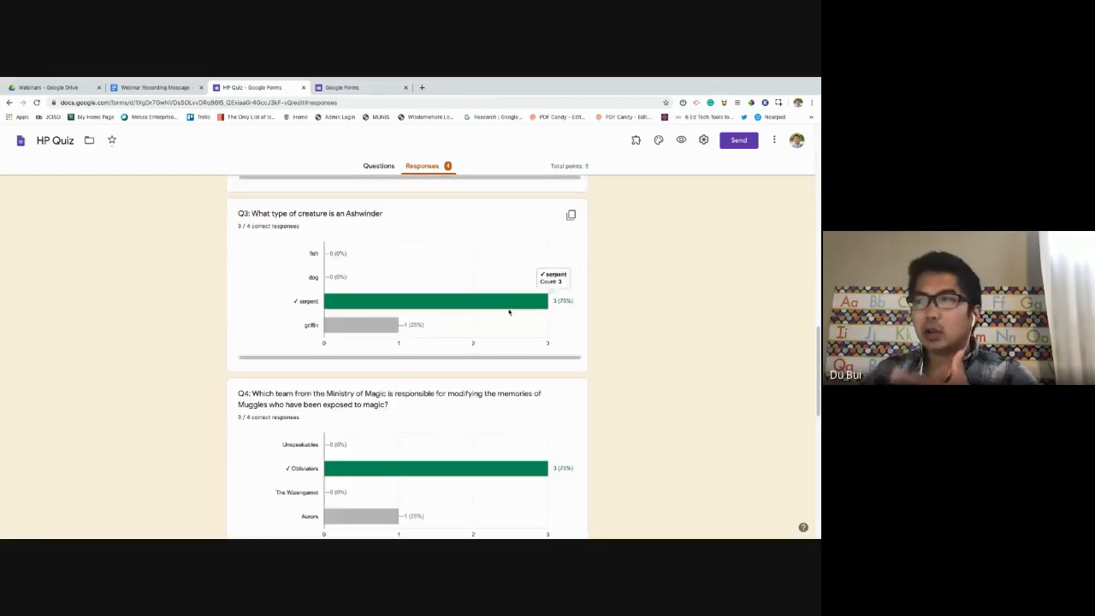
scroll(518, 339, down, 1)
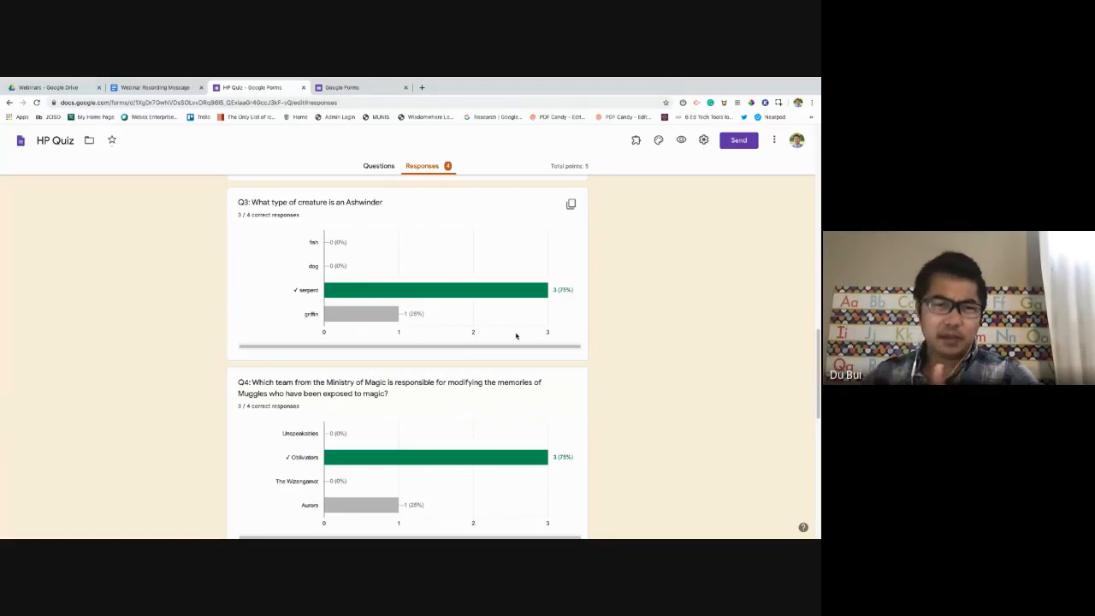
scroll(516, 338, down, 1)
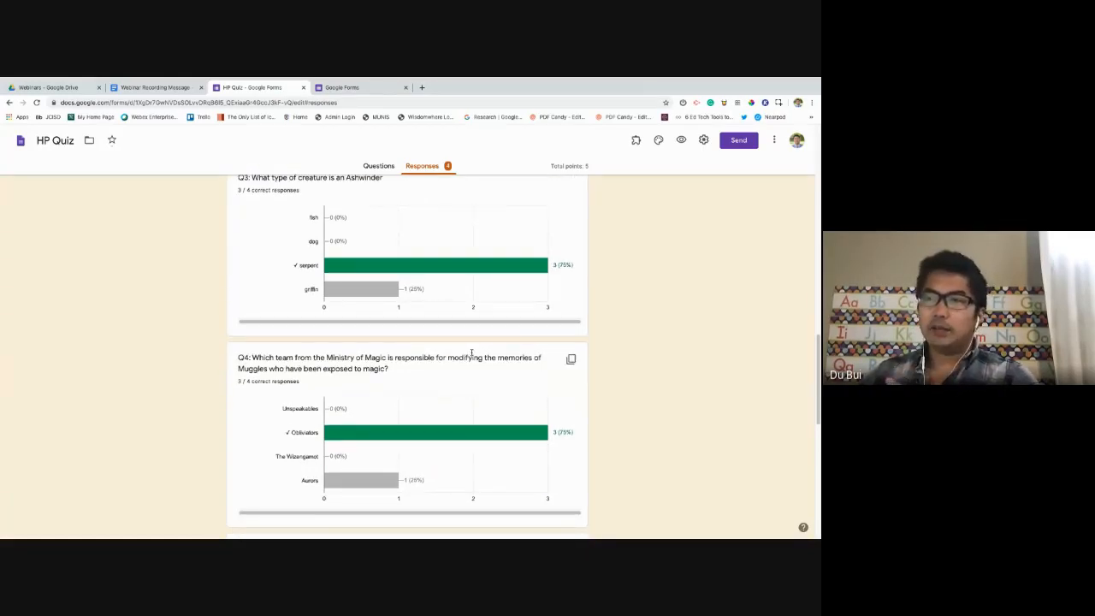
scroll(424, 350, down, 1)
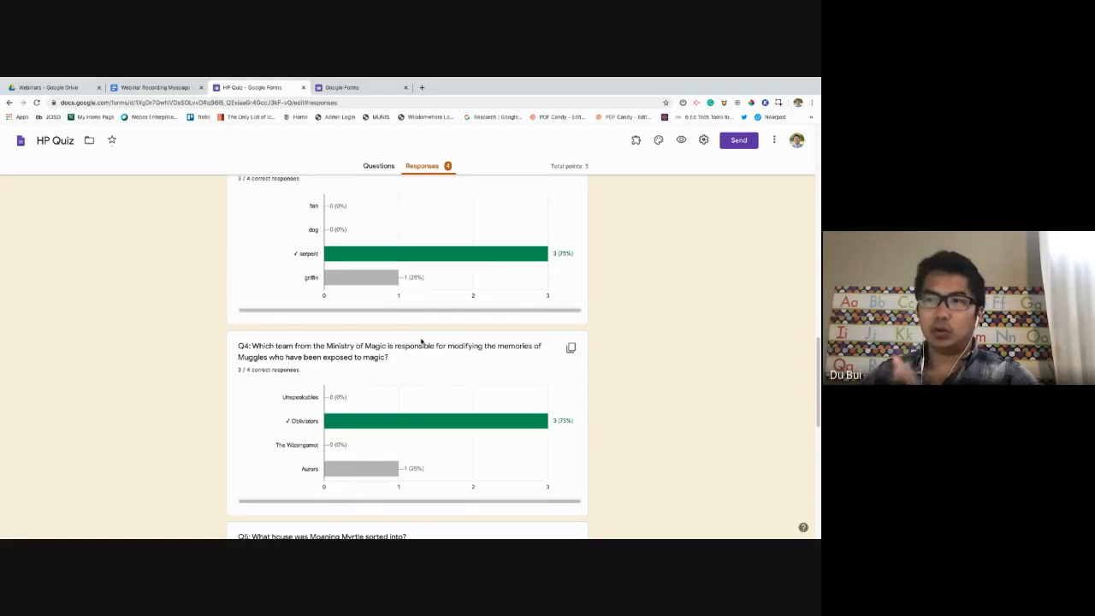
scroll(422, 341, down, 1)
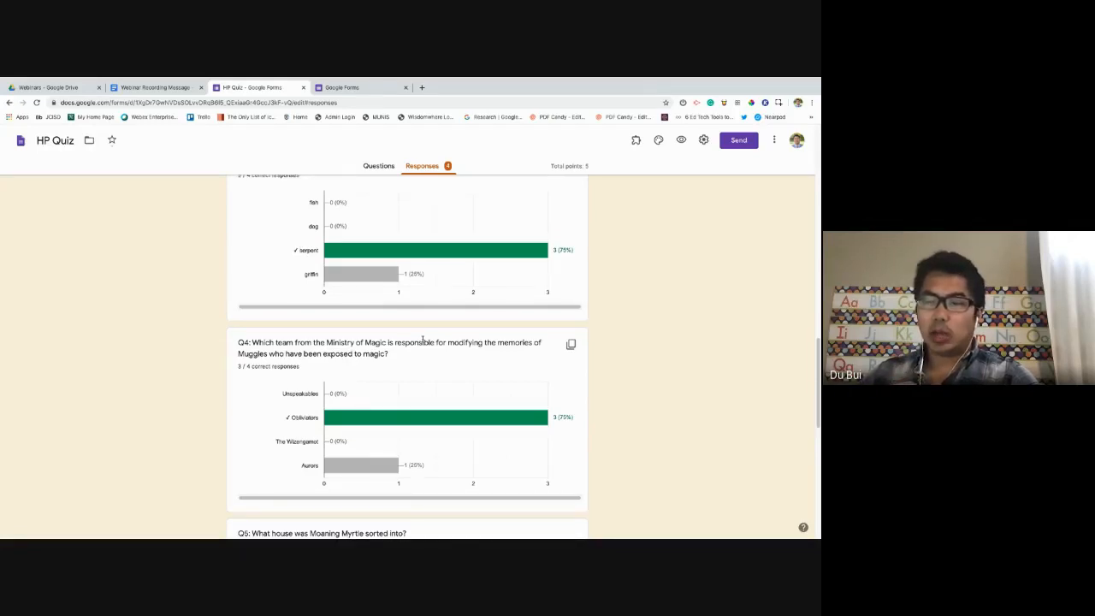
scroll(423, 341, down, 2)
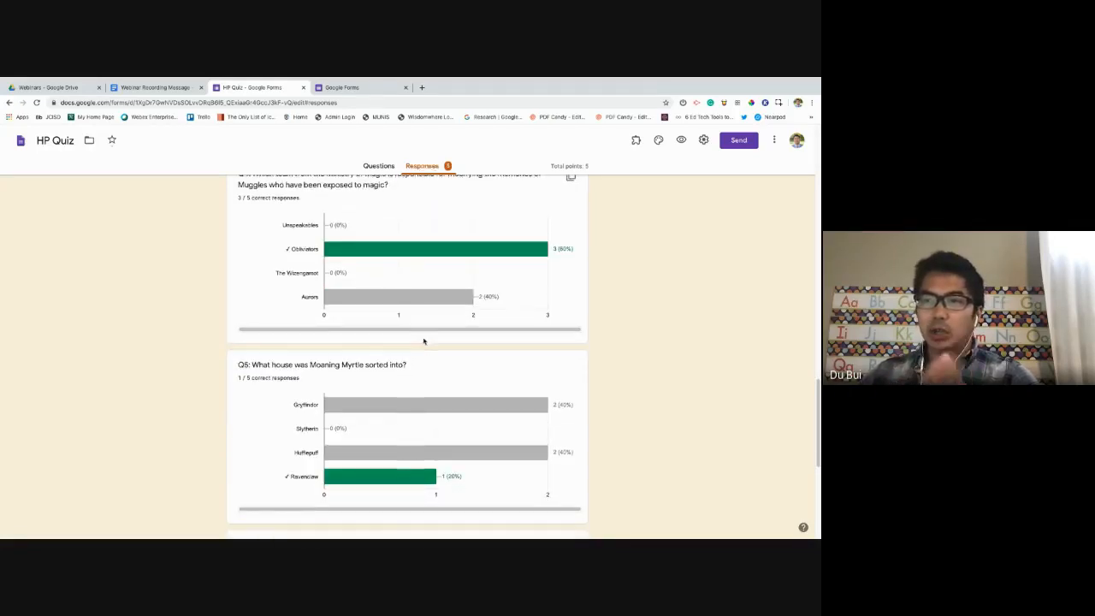
scroll(424, 340, down, 3)
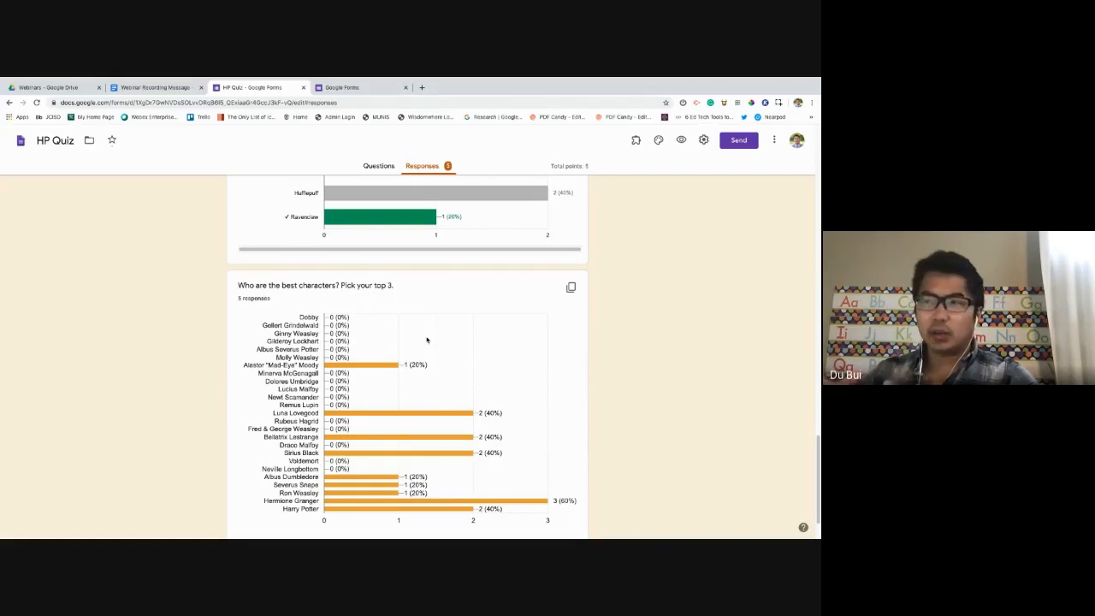
mouse_move(370, 367)
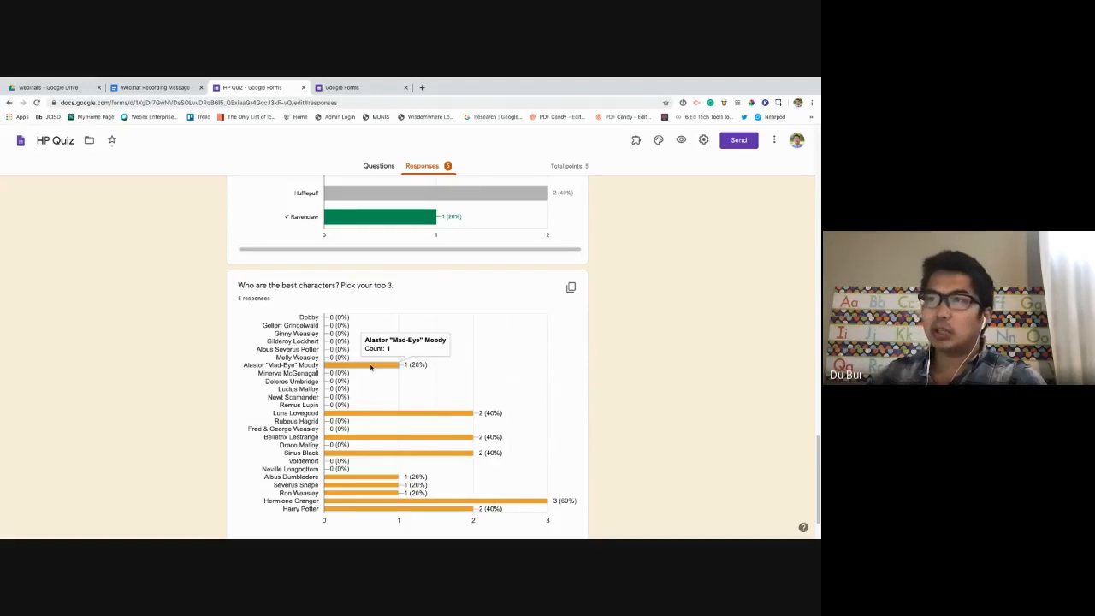
scroll(368, 366, up, 4)
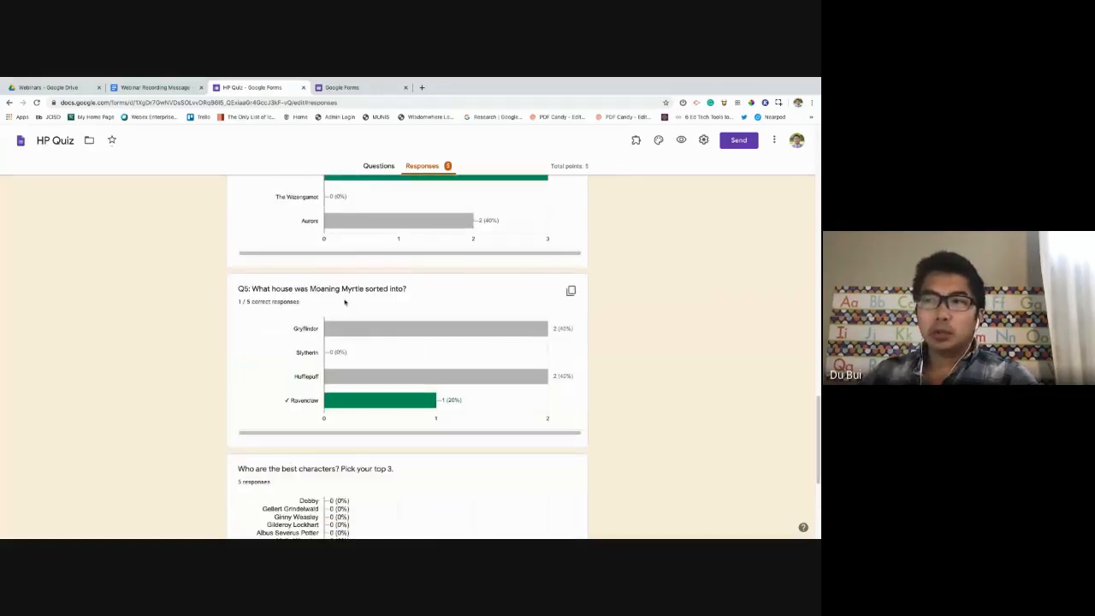
mouse_move(396, 339)
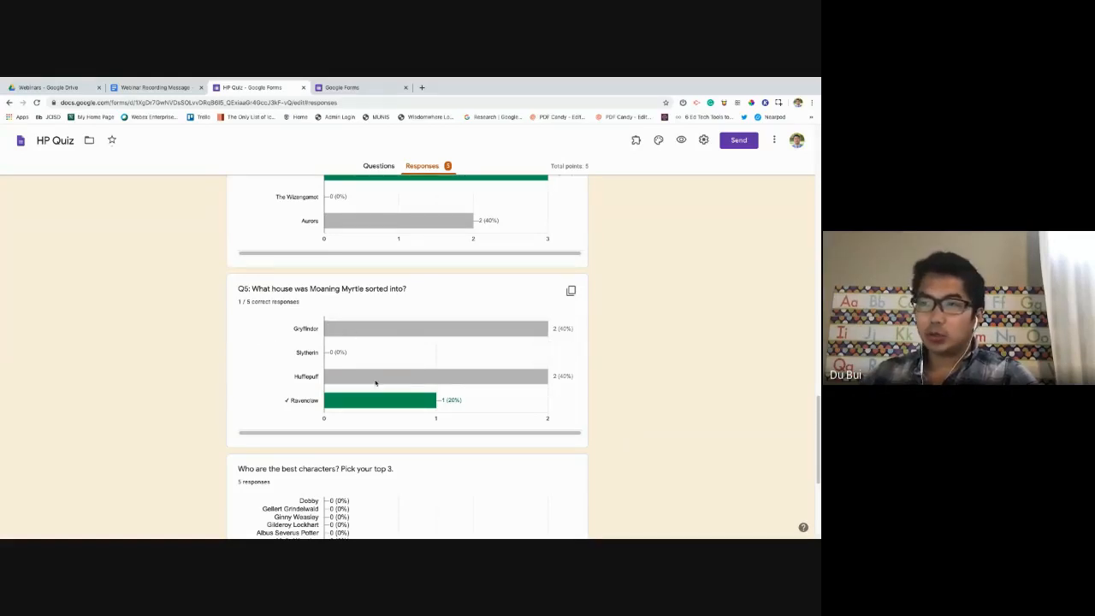
mouse_move(460, 383)
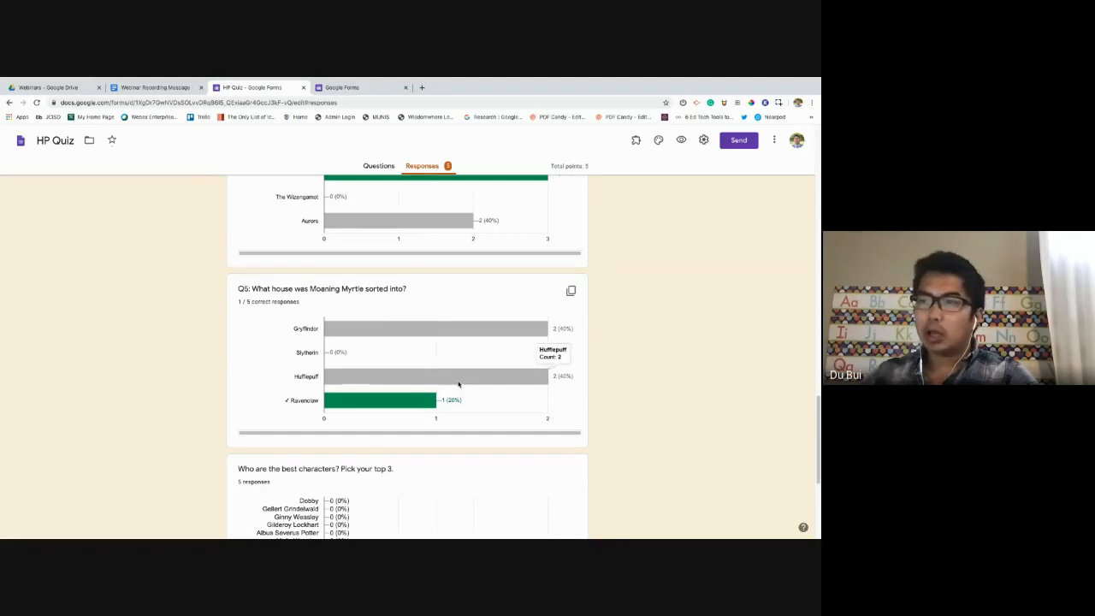
scroll(464, 382, down, 3)
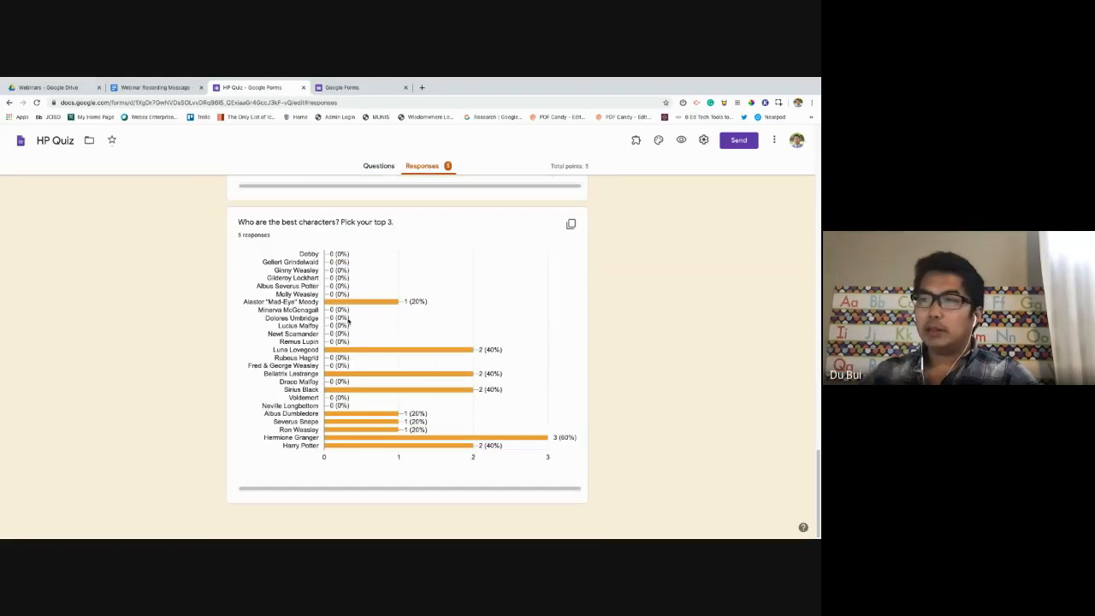
mouse_move(385, 449)
mouse_move(501, 442)
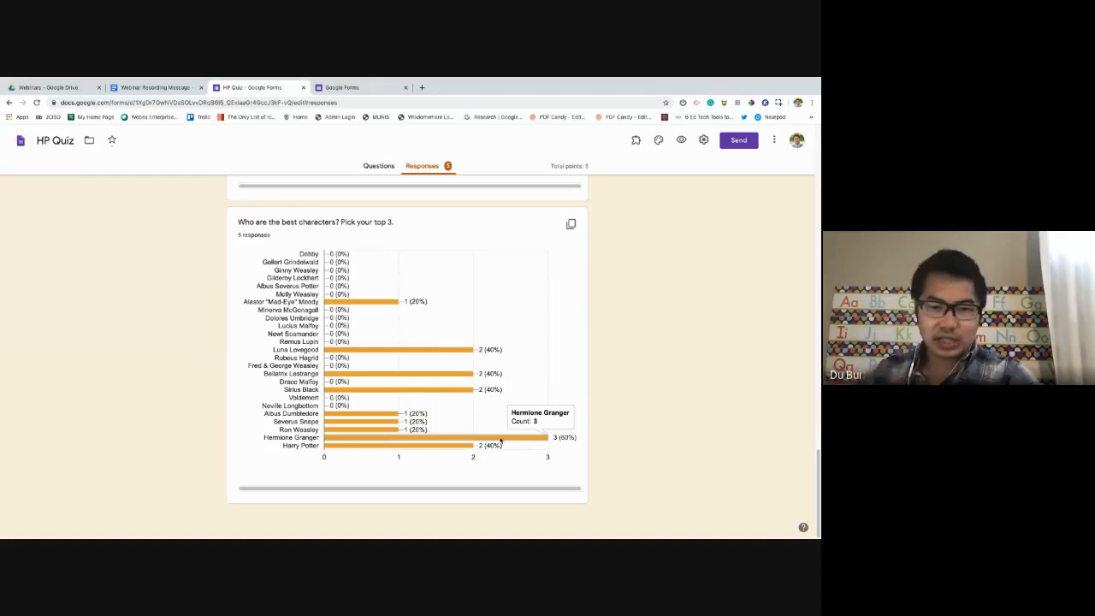
scroll(417, 432, up, 10)
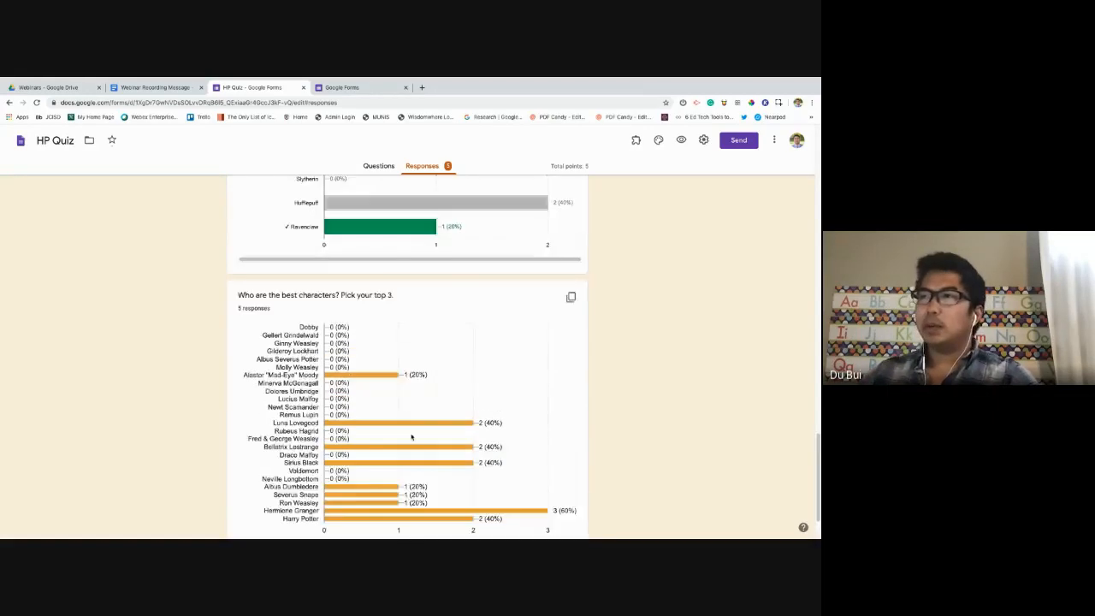
scroll(421, 425, up, 15)
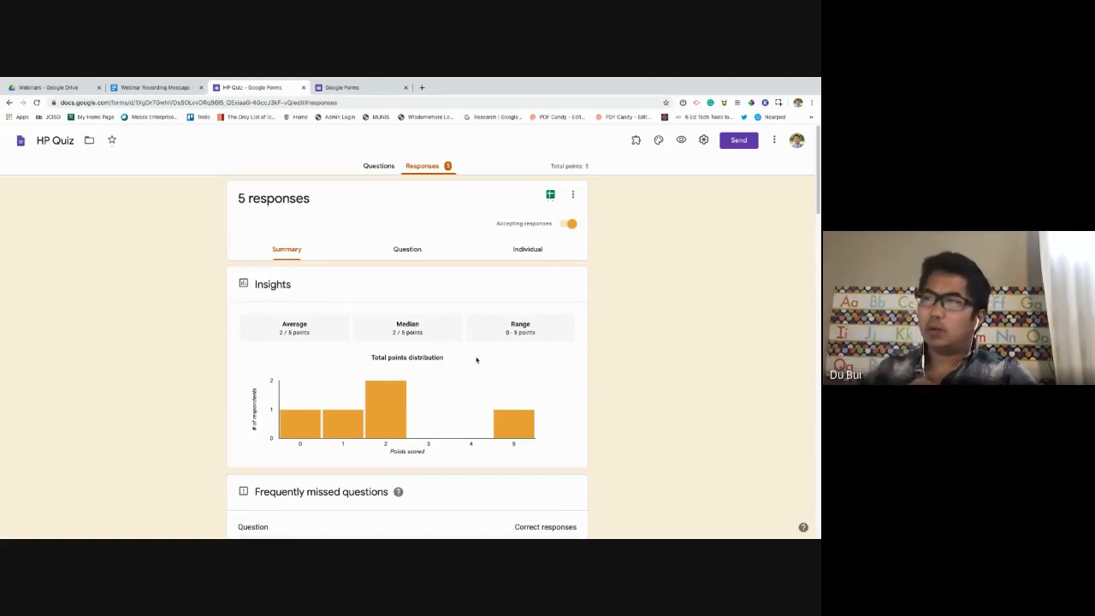
Show responses by question and move on to the broomsticks question's answers.
click(399, 254)
scroll(403, 374, down, 3)
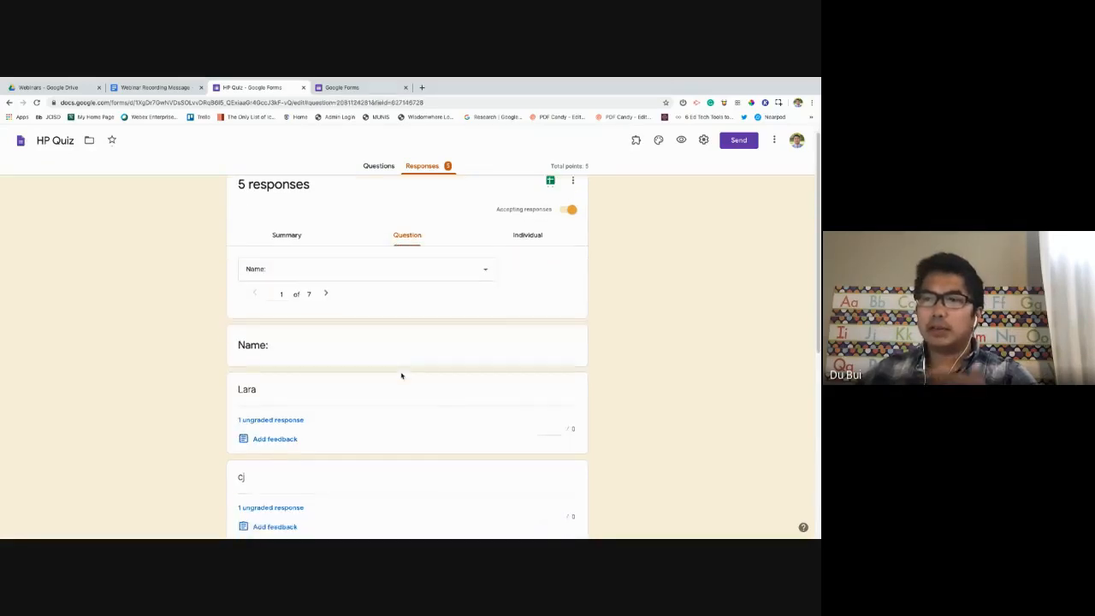
scroll(344, 362, down, 2)
scroll(340, 359, up, 4)
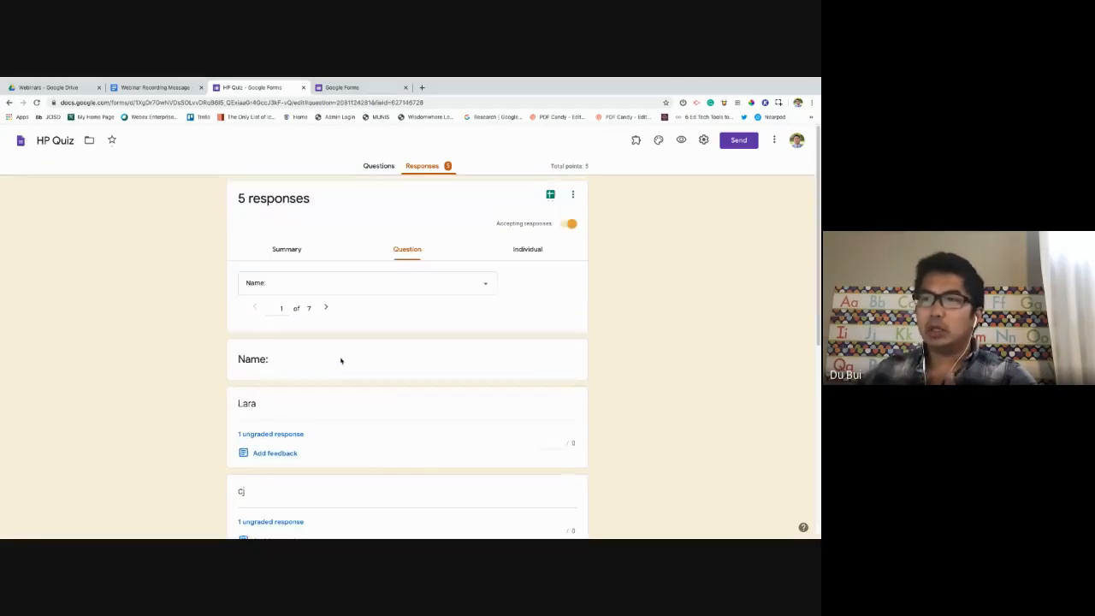
click(326, 309)
scroll(499, 283, down, 2)
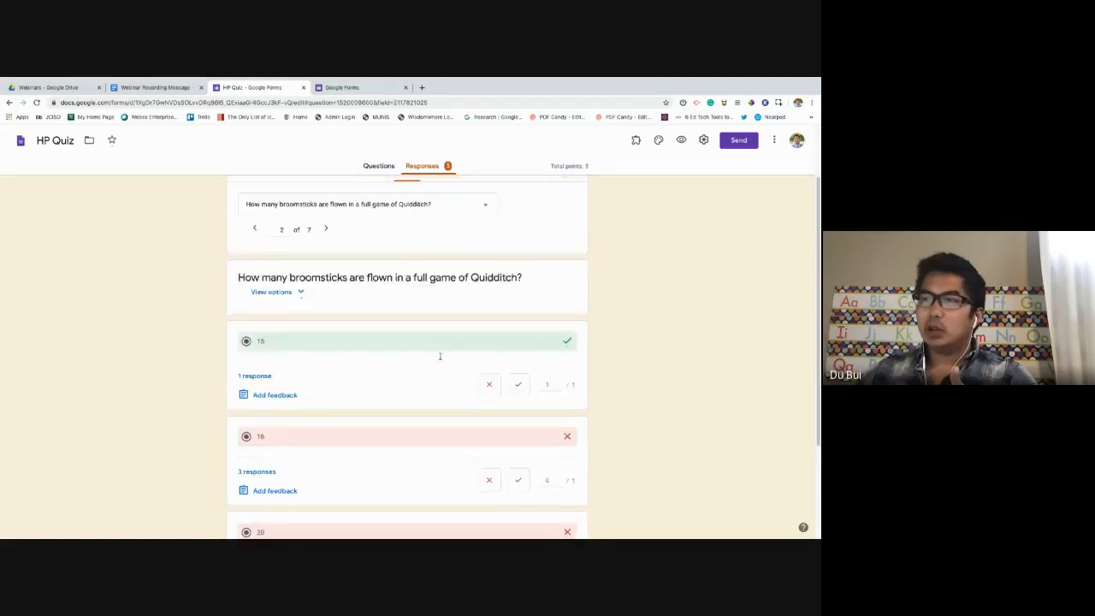
scroll(440, 357, up, 2)
Review individual response 2 of 5, scored 2/5, then return to the Question view.
click(527, 250)
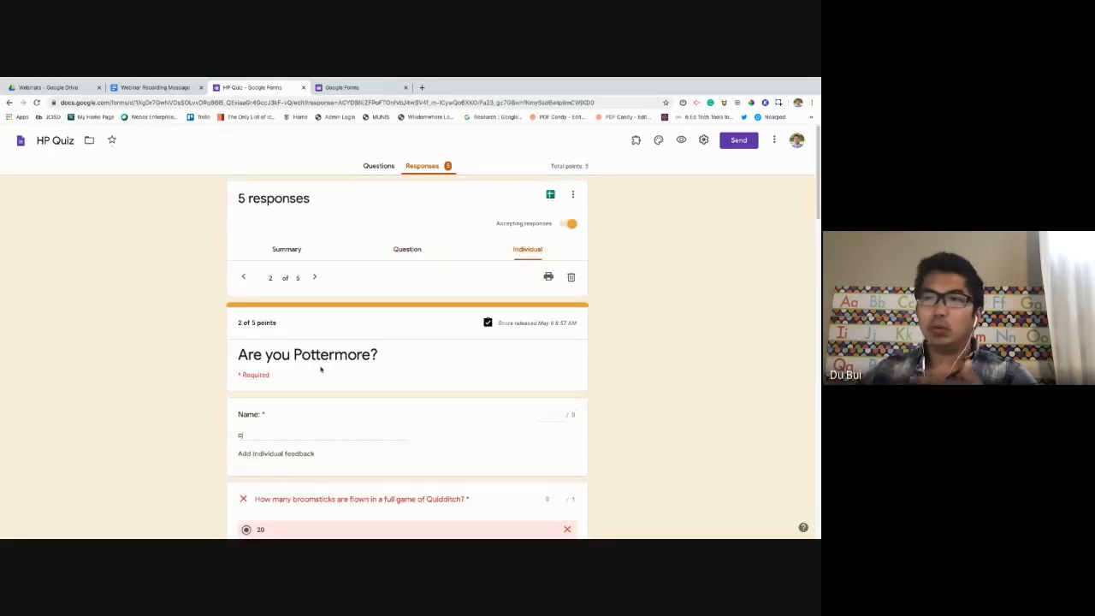
scroll(342, 359, down, 3)
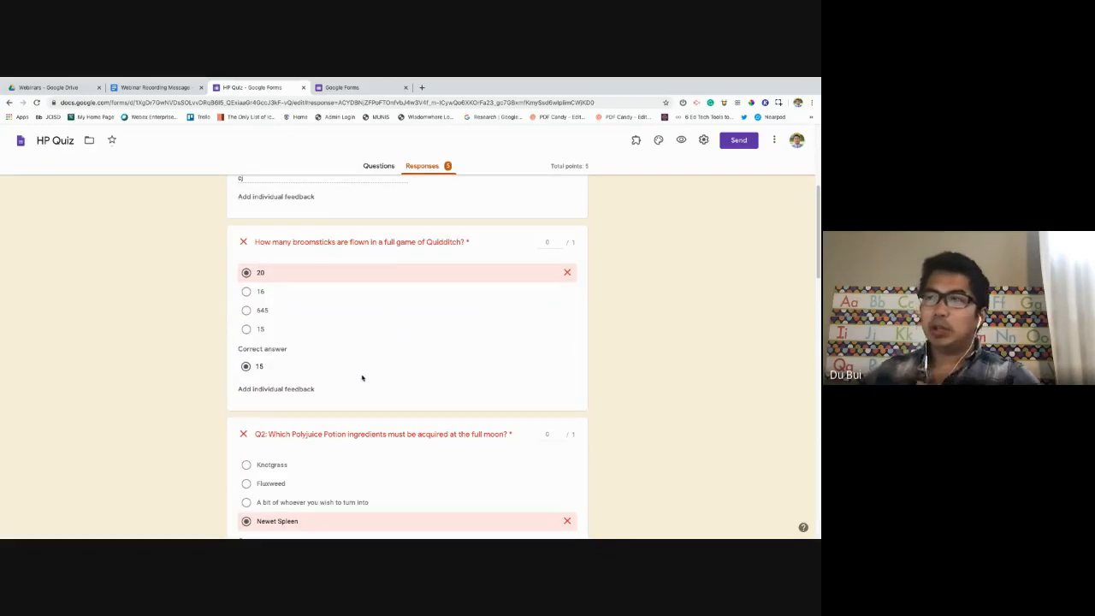
scroll(363, 372, down, 3)
scroll(364, 371, down, 4)
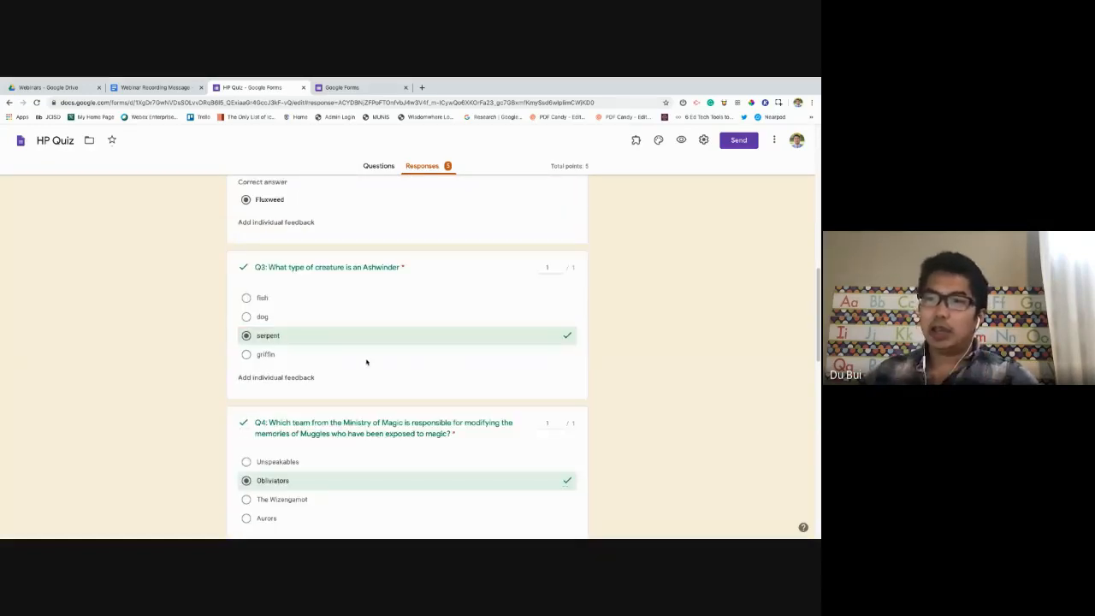
scroll(366, 361, down, 10)
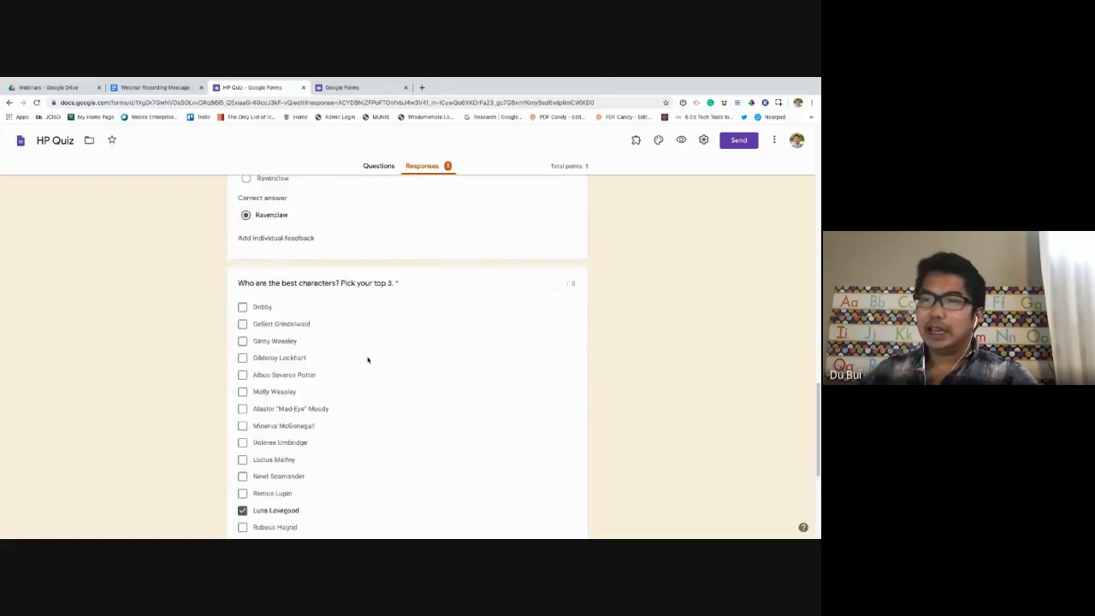
scroll(368, 360, up, 20)
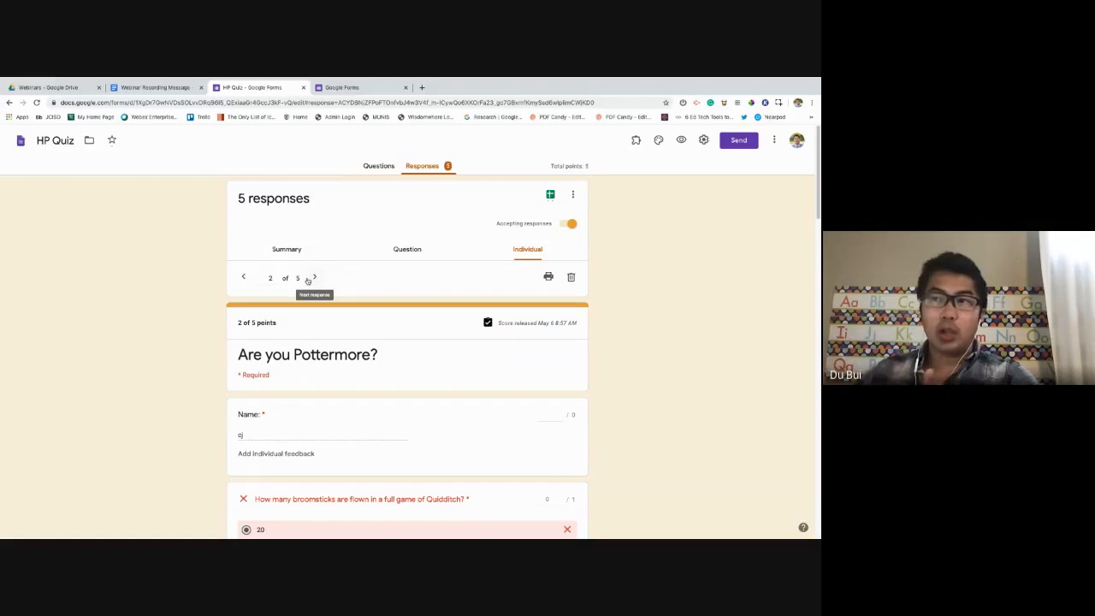
click(418, 250)
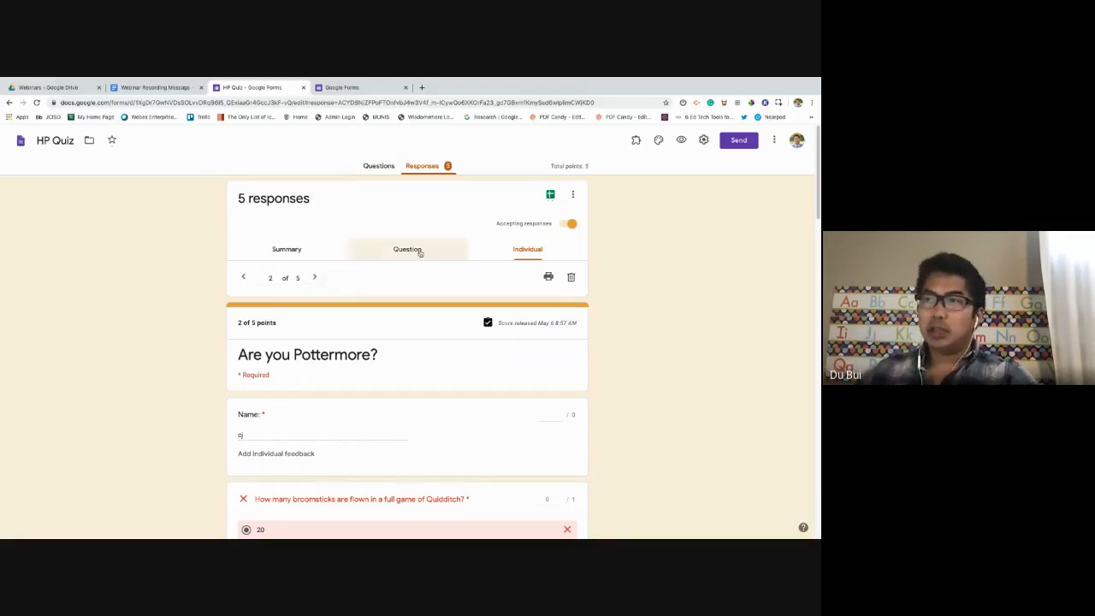
Review the Summary insights and frequently missed questions, then return to the Questions editor.
click(288, 249)
scroll(467, 382, down, 10)
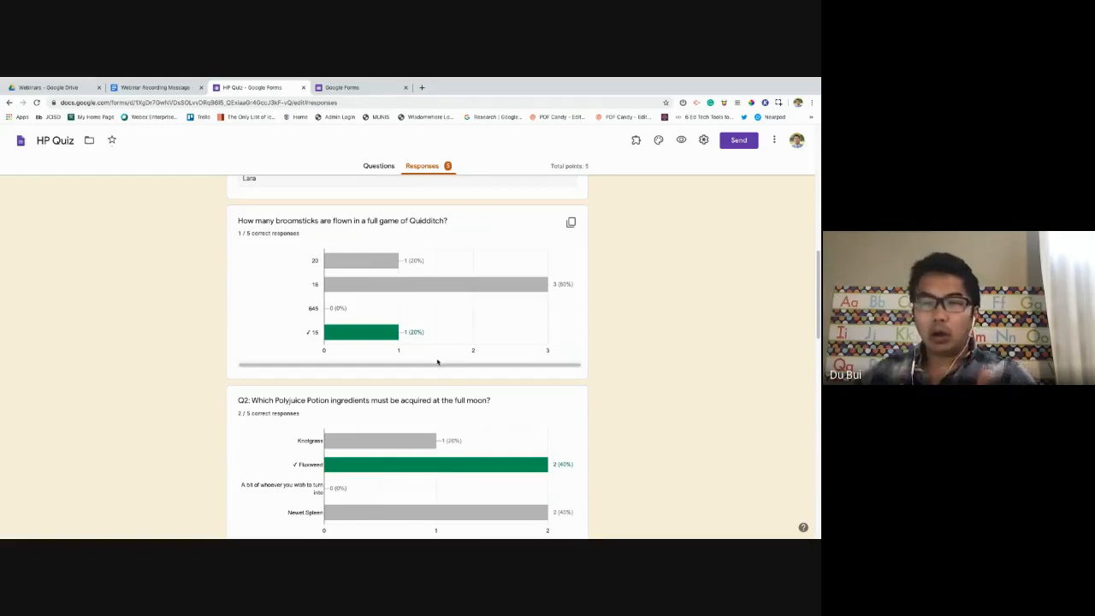
scroll(438, 363, down, 3)
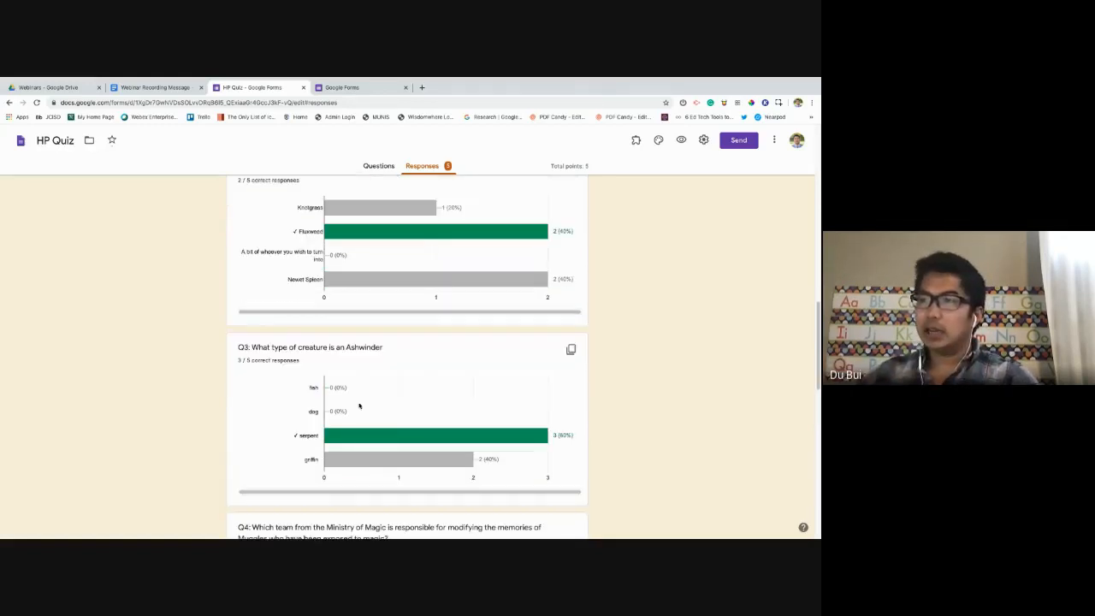
scroll(363, 389, up, 4)
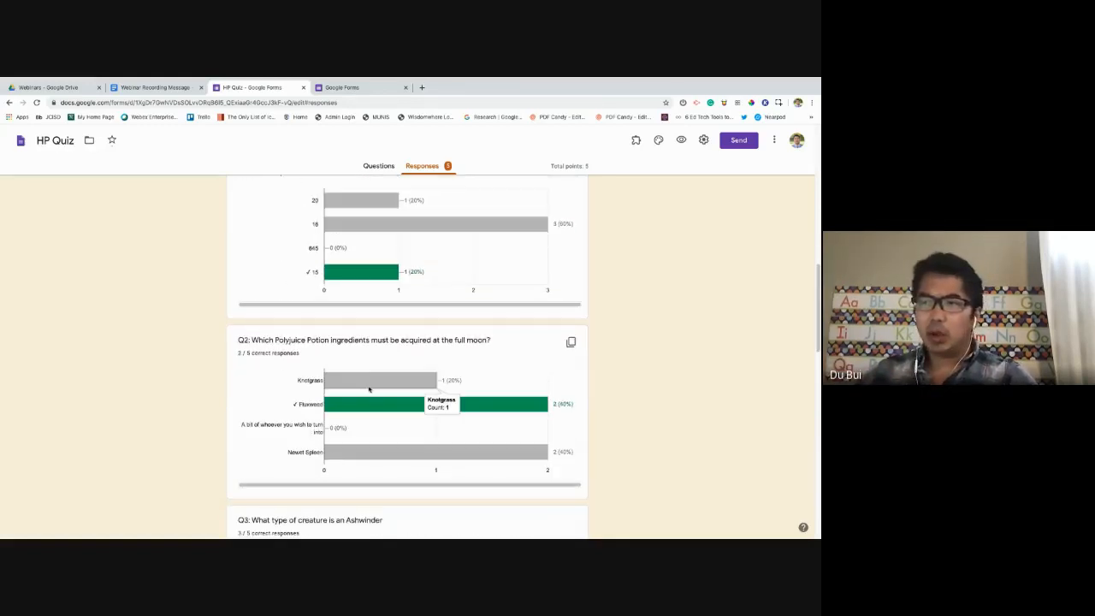
scroll(368, 390, up, 5)
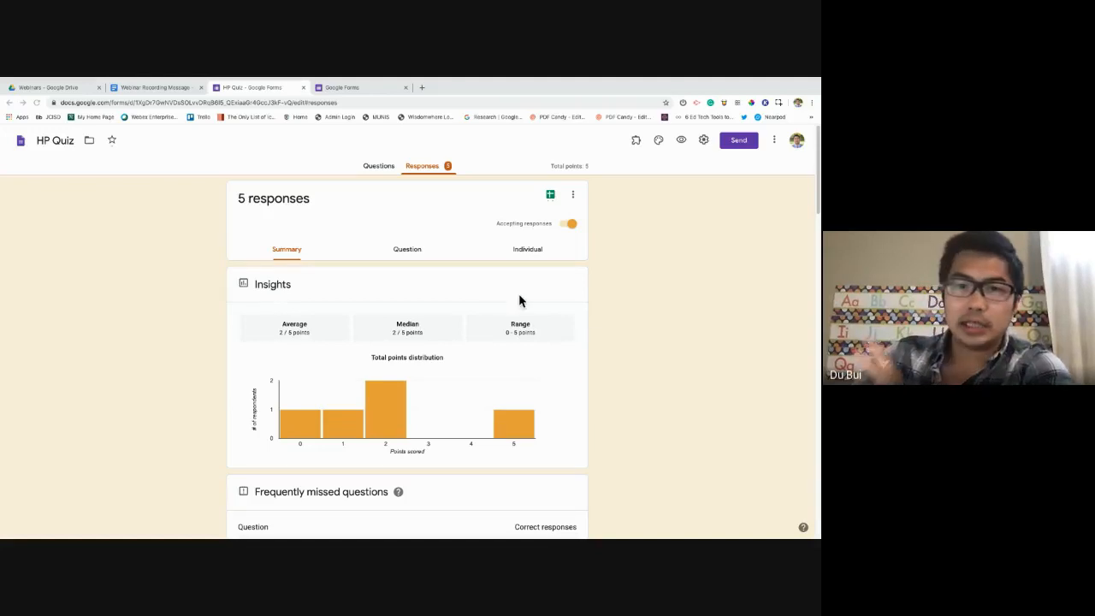
scroll(381, 332, down, 2)
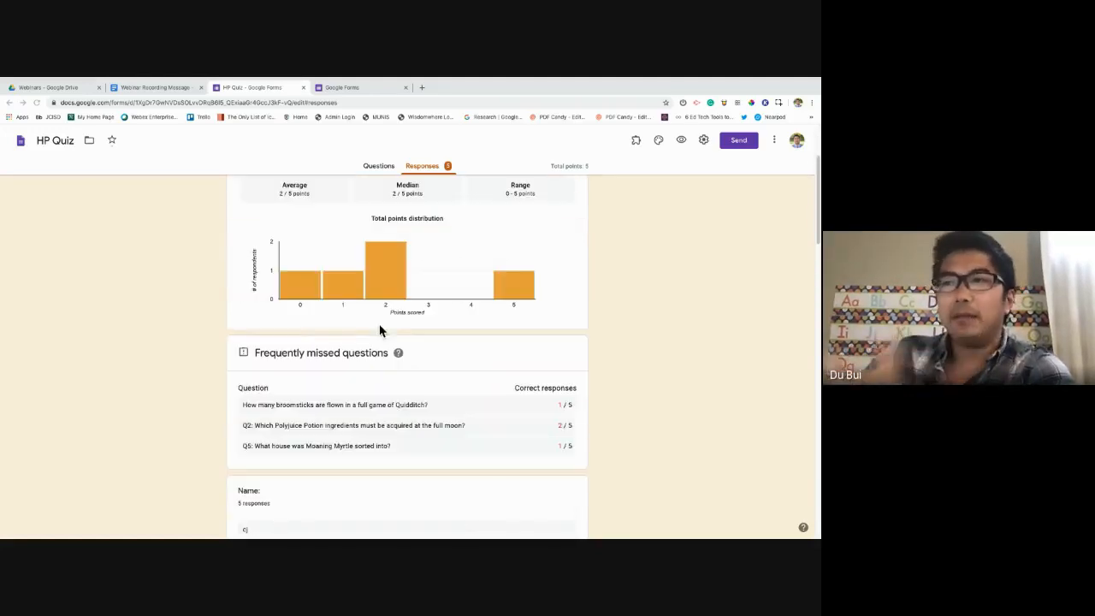
scroll(381, 332, up, 1)
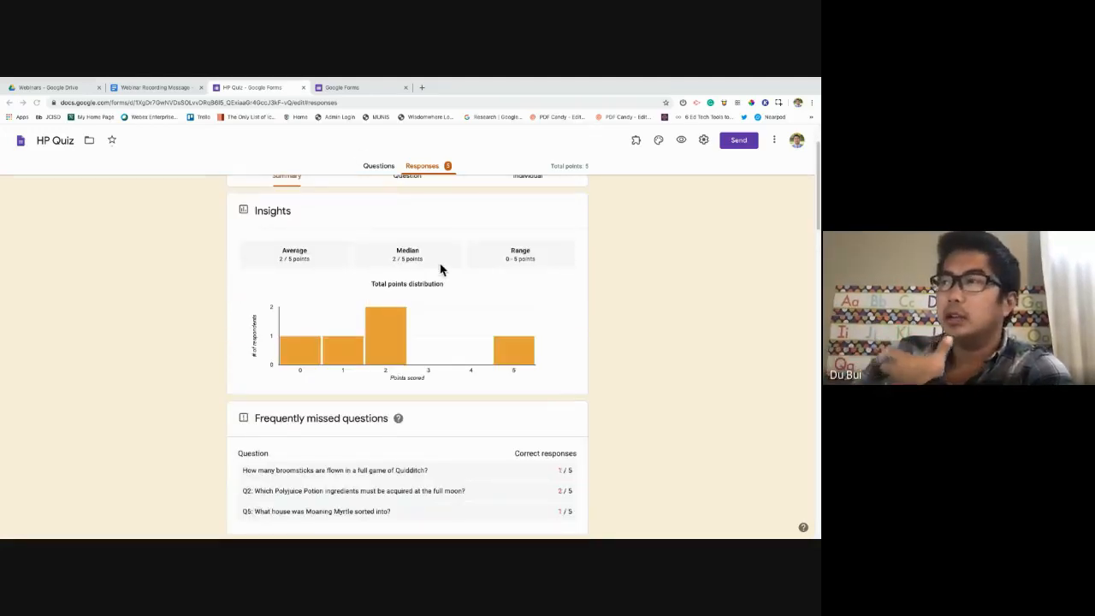
scroll(442, 269, up, 1)
scroll(477, 291, down, 2)
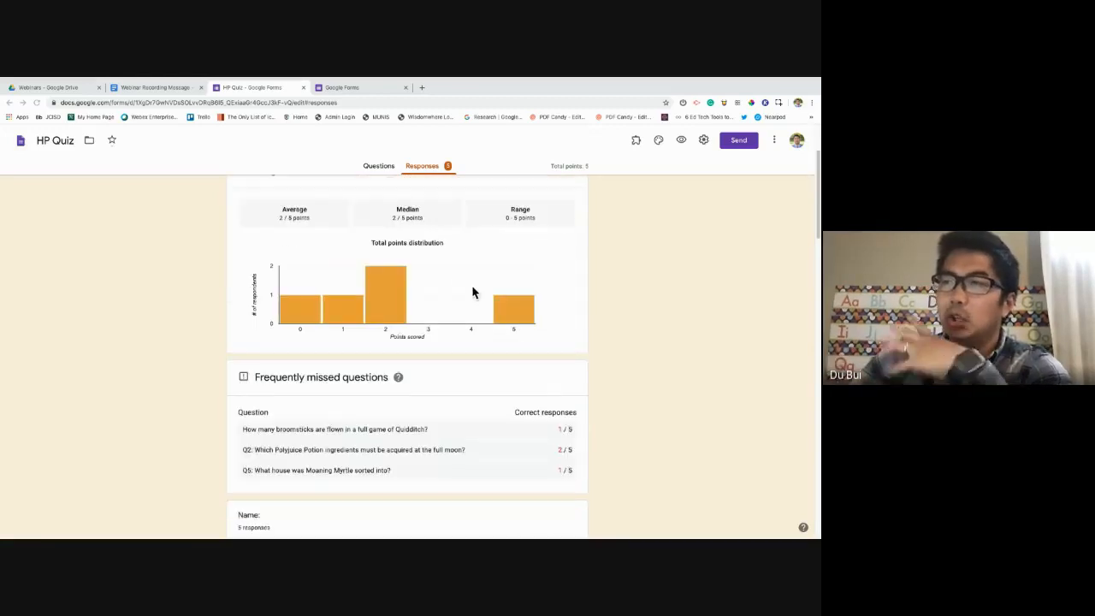
scroll(460, 284, down, 2)
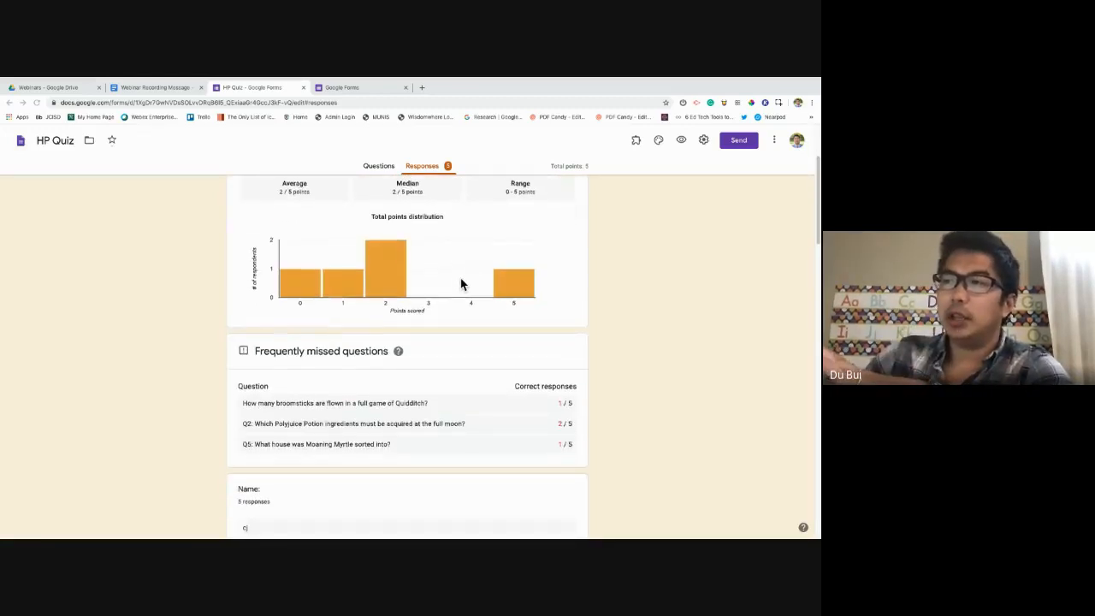
scroll(461, 285, down, 1)
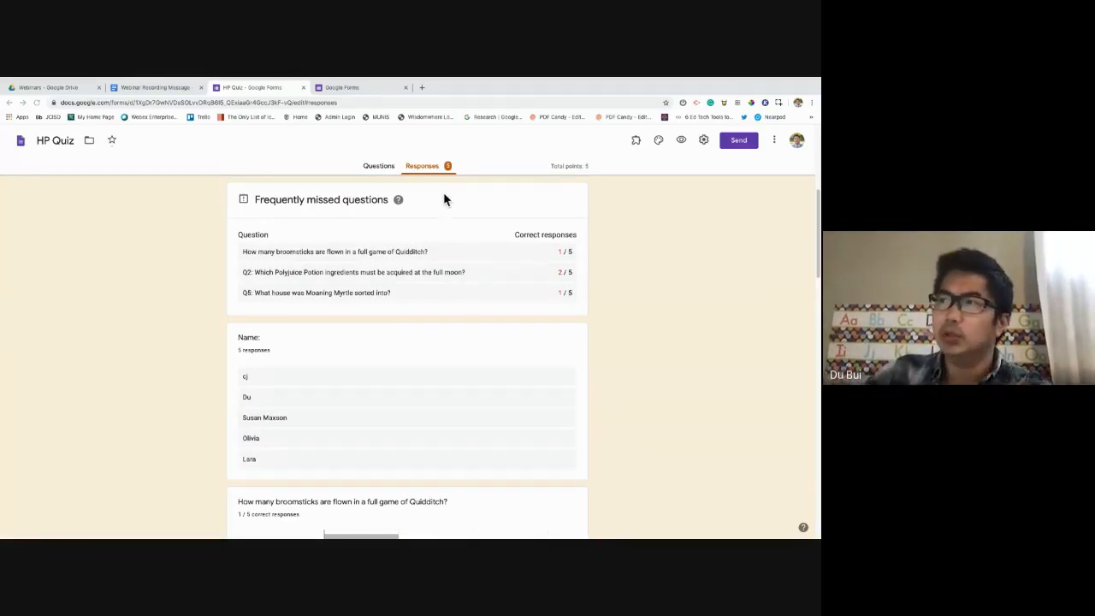
scroll(467, 234, up, 5)
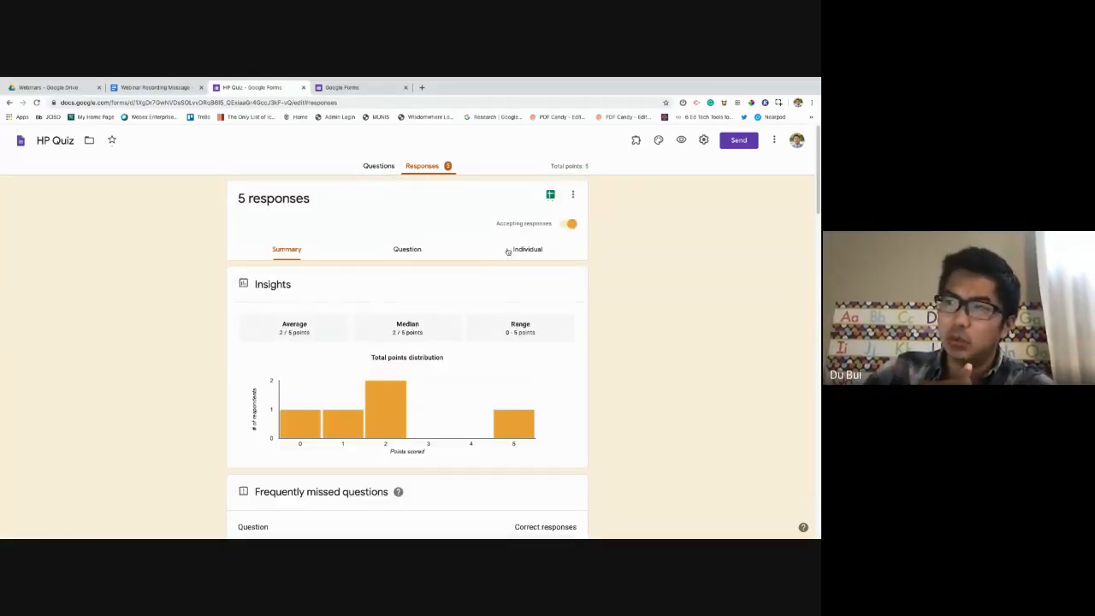
scroll(505, 257, down, 3)
scroll(488, 320, up, 1)
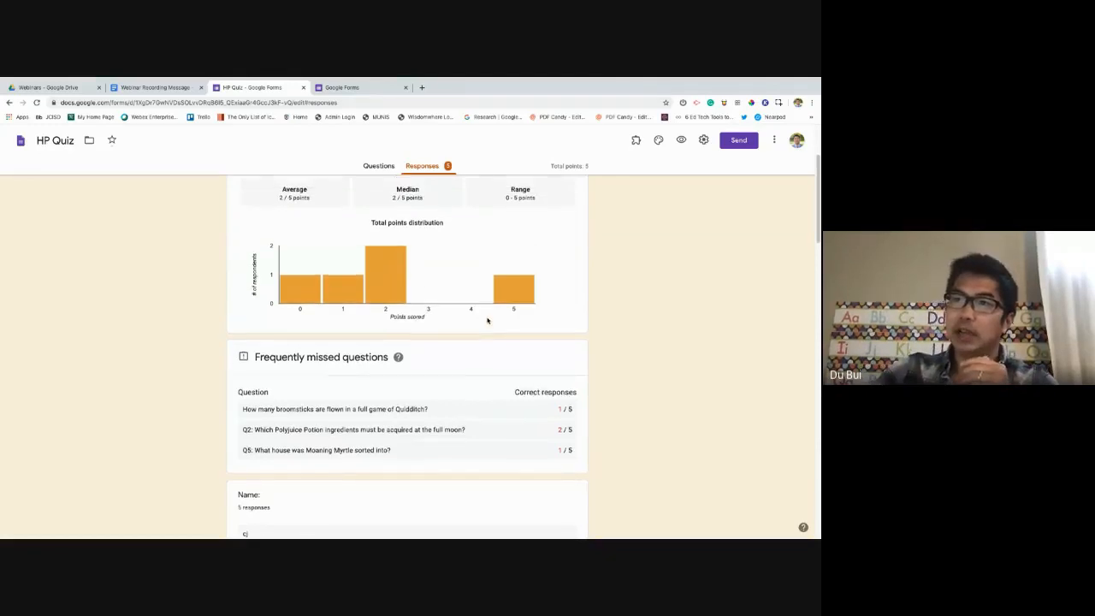
scroll(479, 291, up, 1)
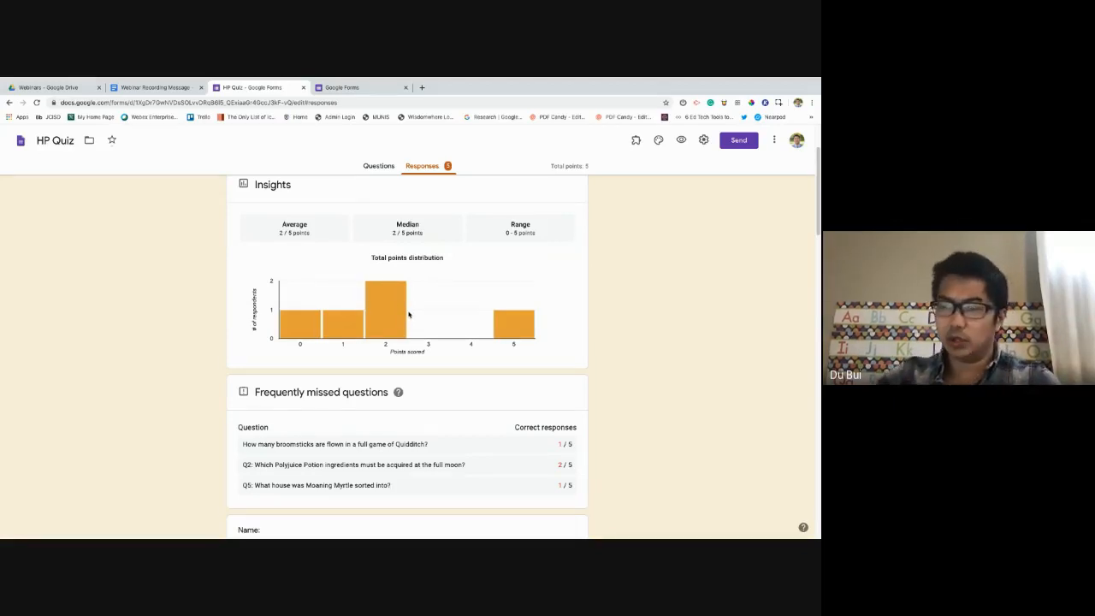
scroll(403, 313, up, 3)
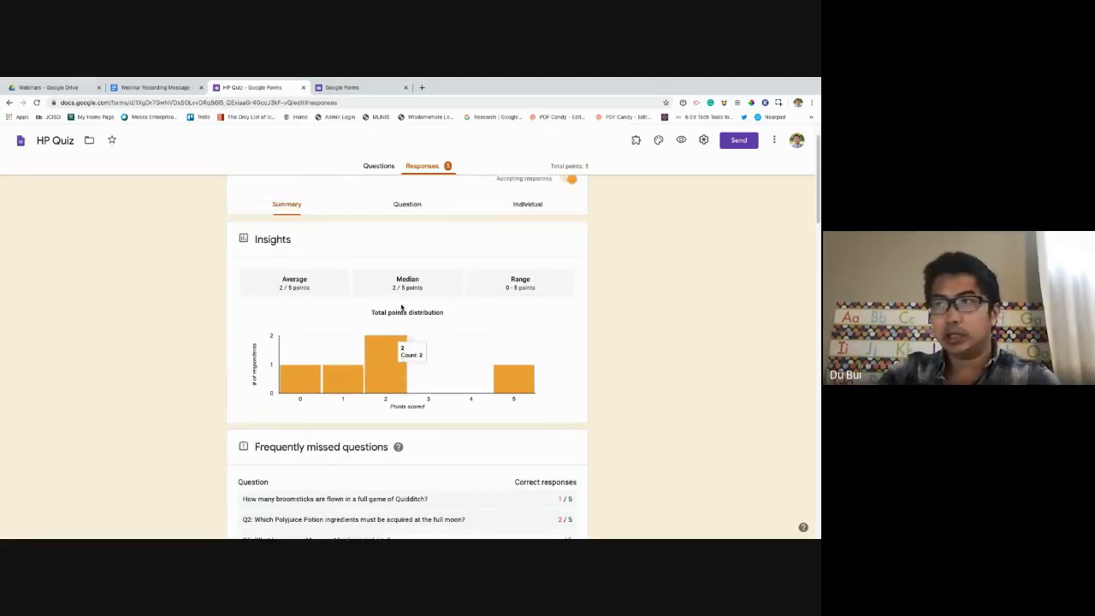
click(380, 167)
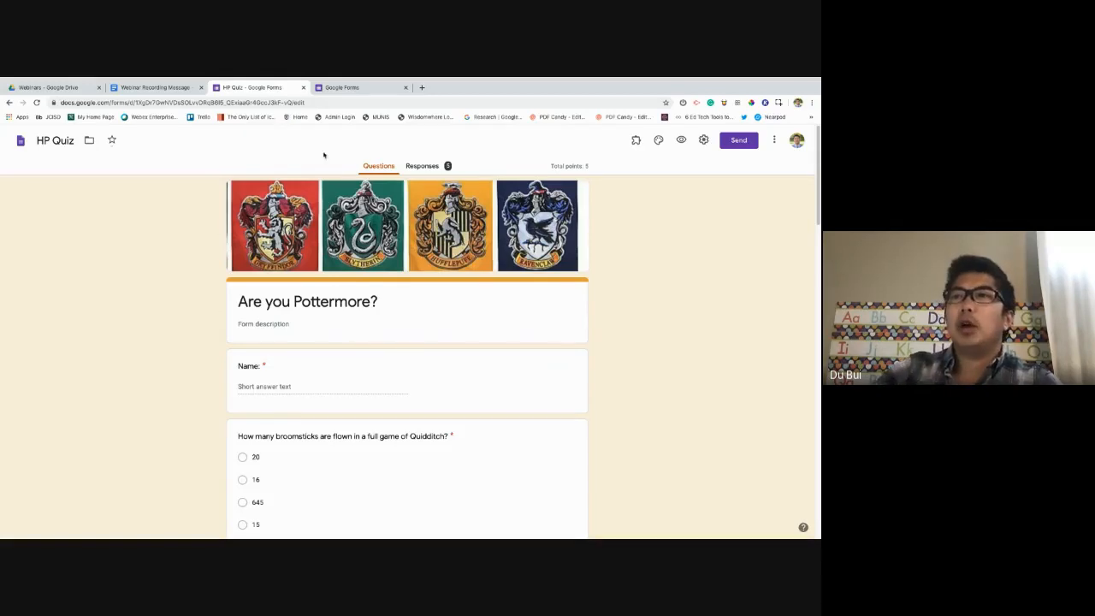
Load the Google Forms home page at forms.google.com in the Forms tab.
click(357, 87)
click(336, 102)
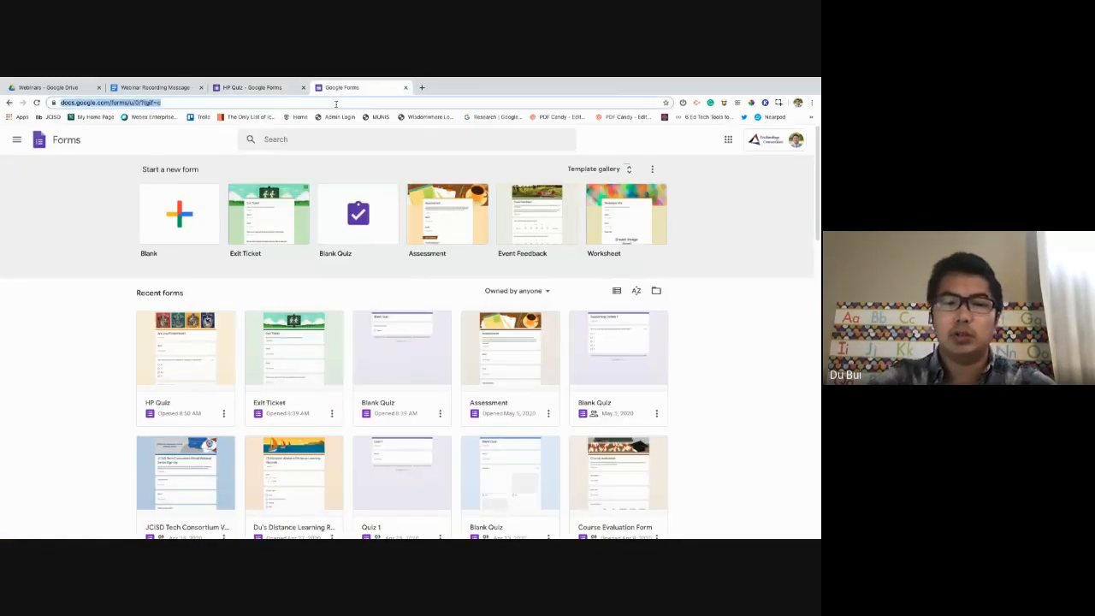
text(forms)
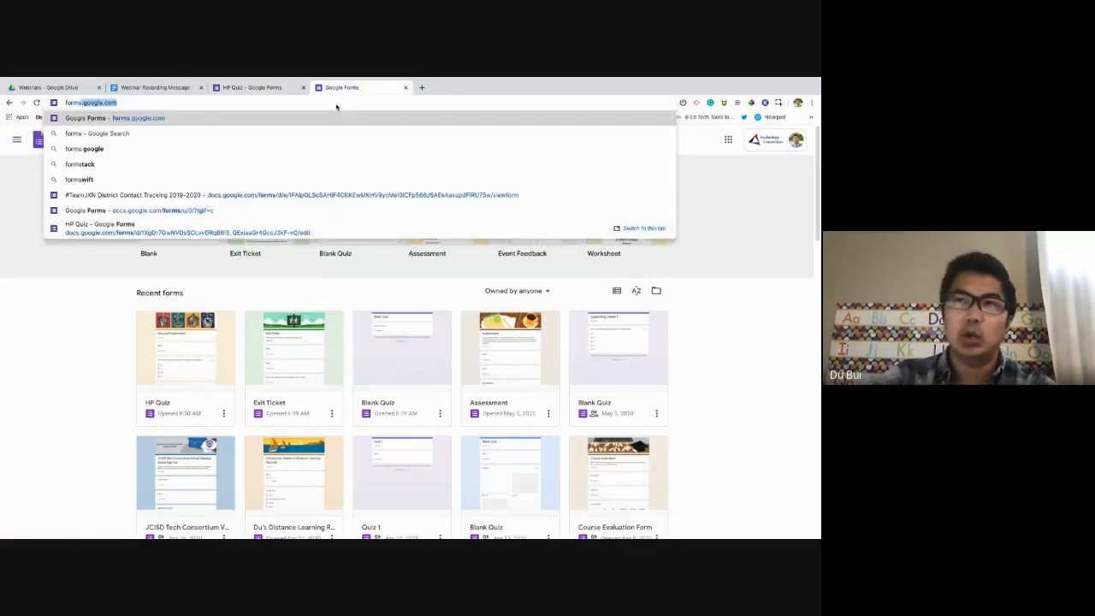
key(Return)
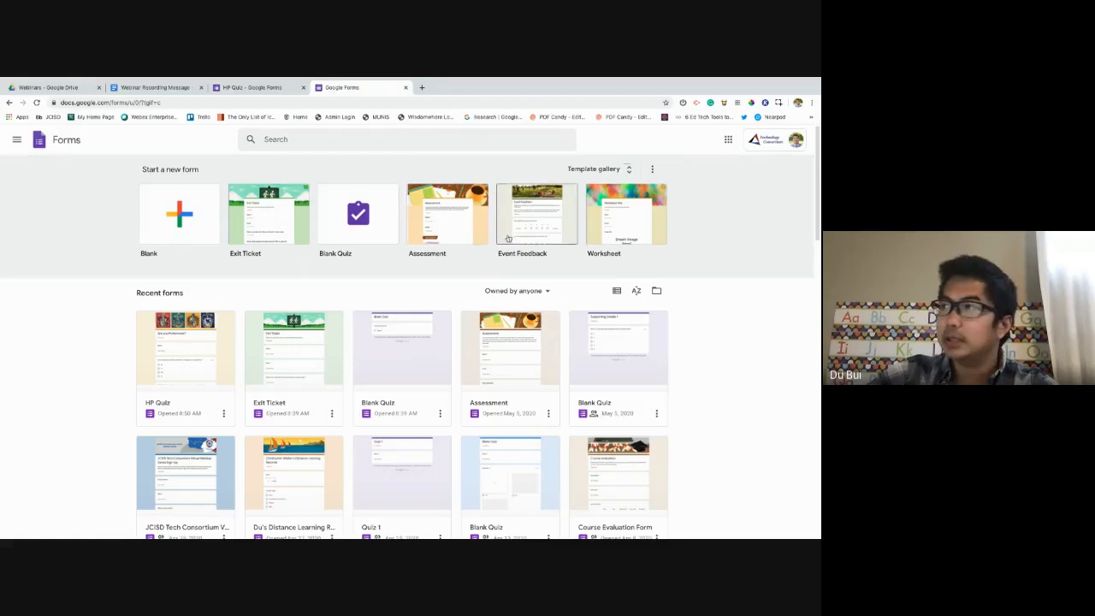
Browse the Template gallery of ready-made forms.
click(632, 172)
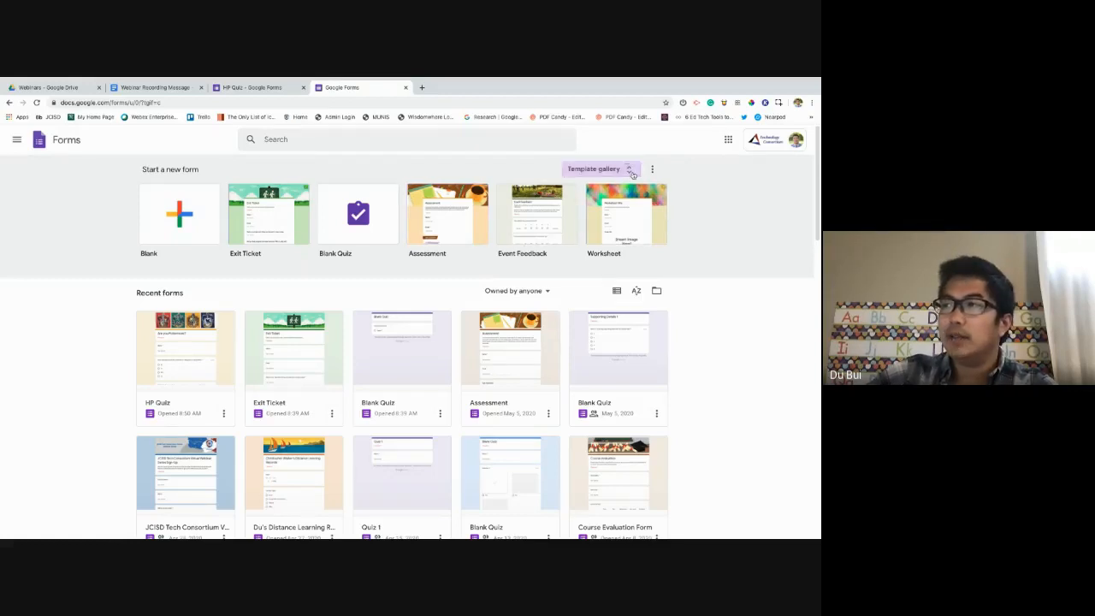
scroll(470, 310, down, 2)
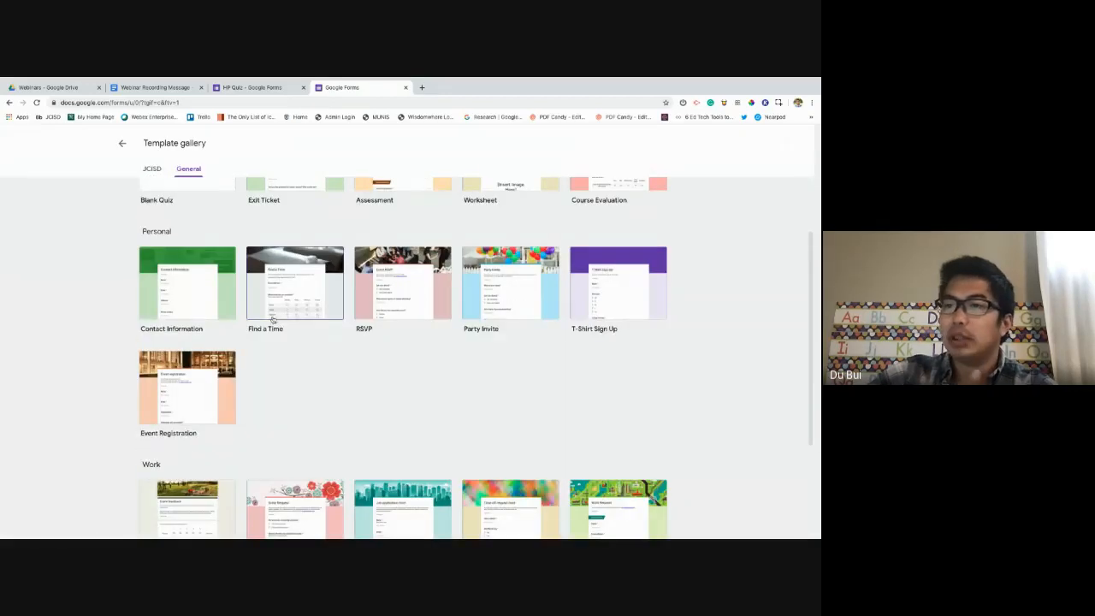
scroll(275, 319, down, 3)
scroll(275, 319, up, 5)
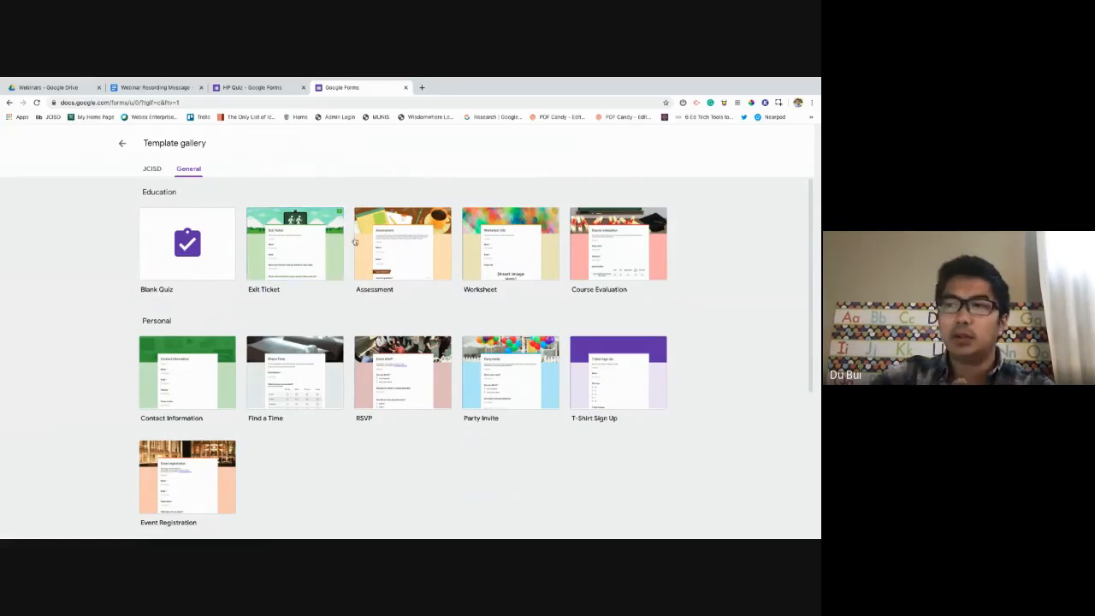
Return to the Forms home and look through the recent forms, including HP Quiz.
click(121, 143)
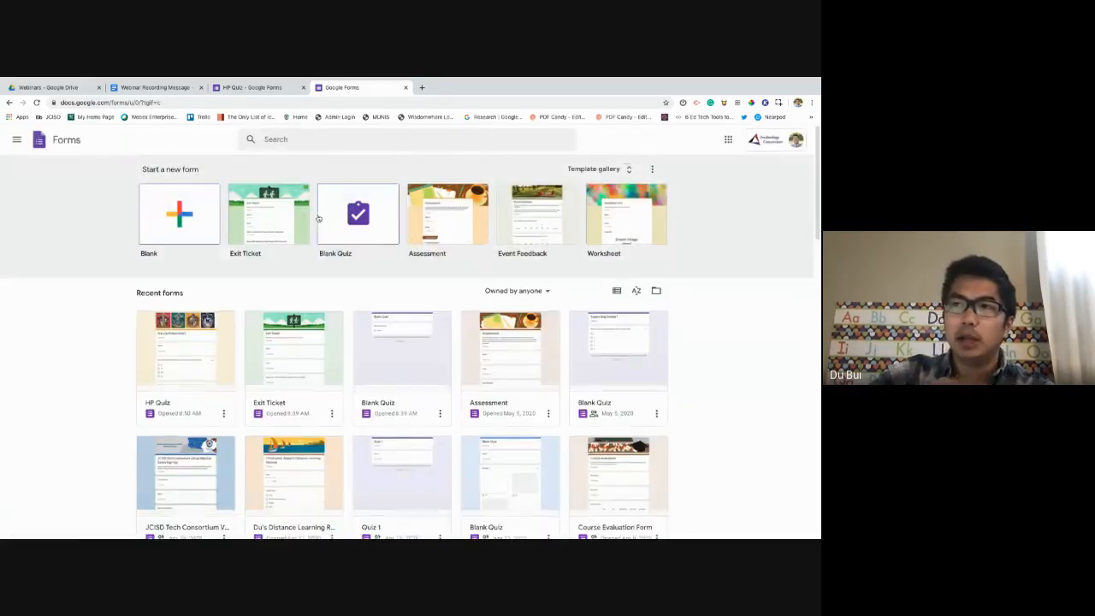
scroll(293, 317, down, 5)
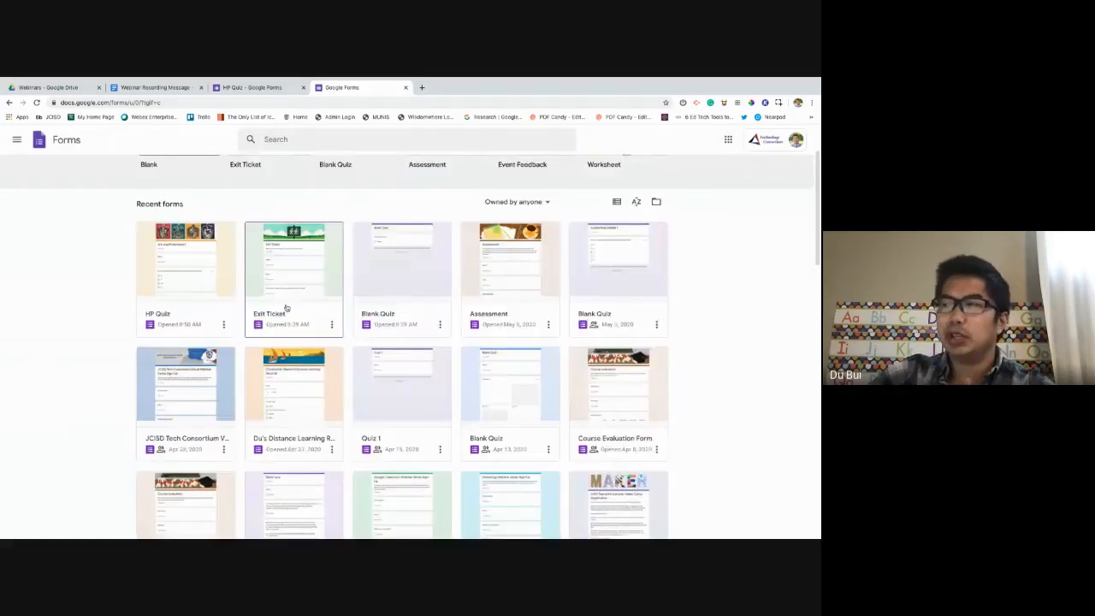
scroll(293, 305, down, 6)
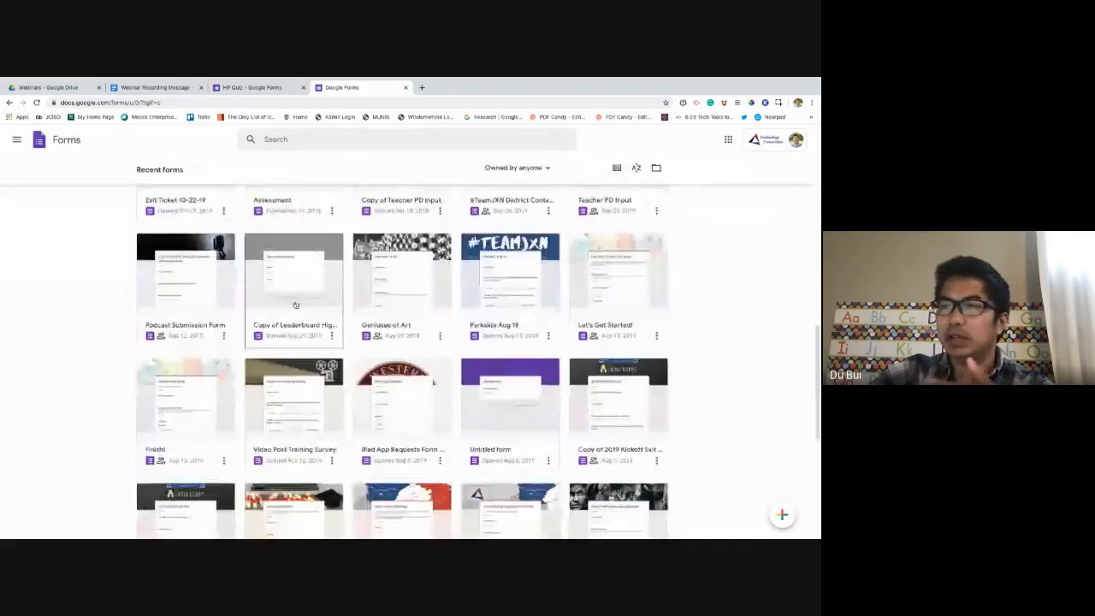
scroll(296, 305, down, 4)
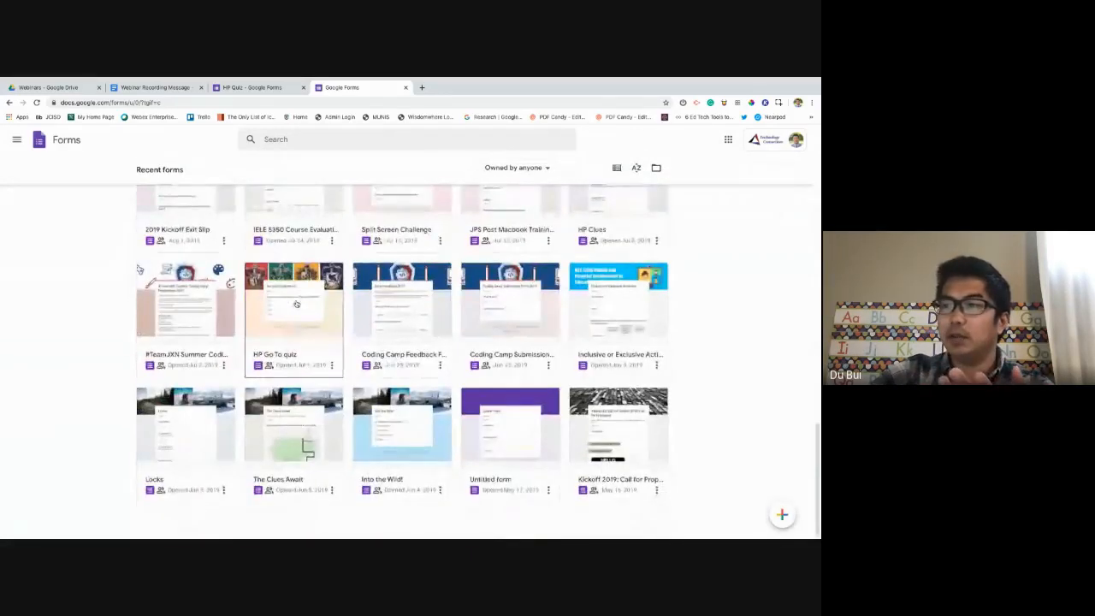
scroll(298, 304, down, 6)
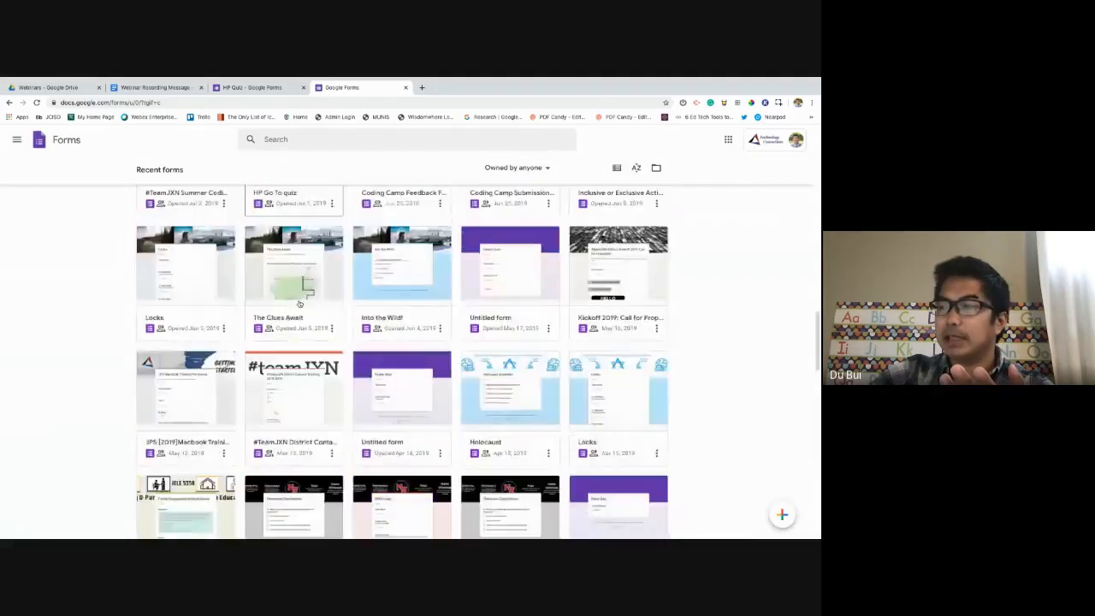
scroll(300, 304, up, 15)
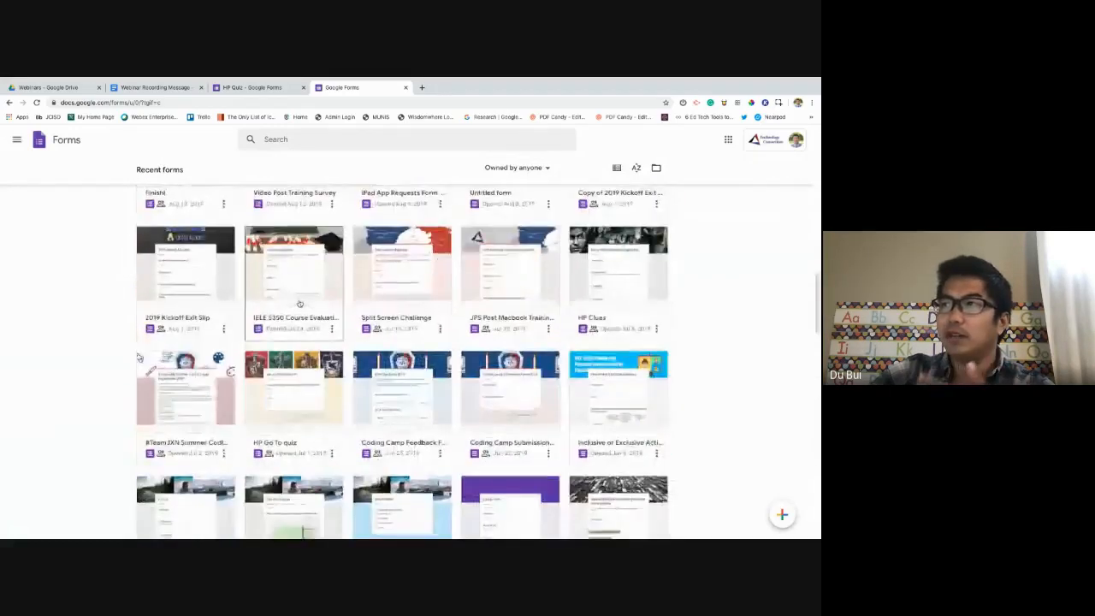
scroll(299, 305, up, 2)
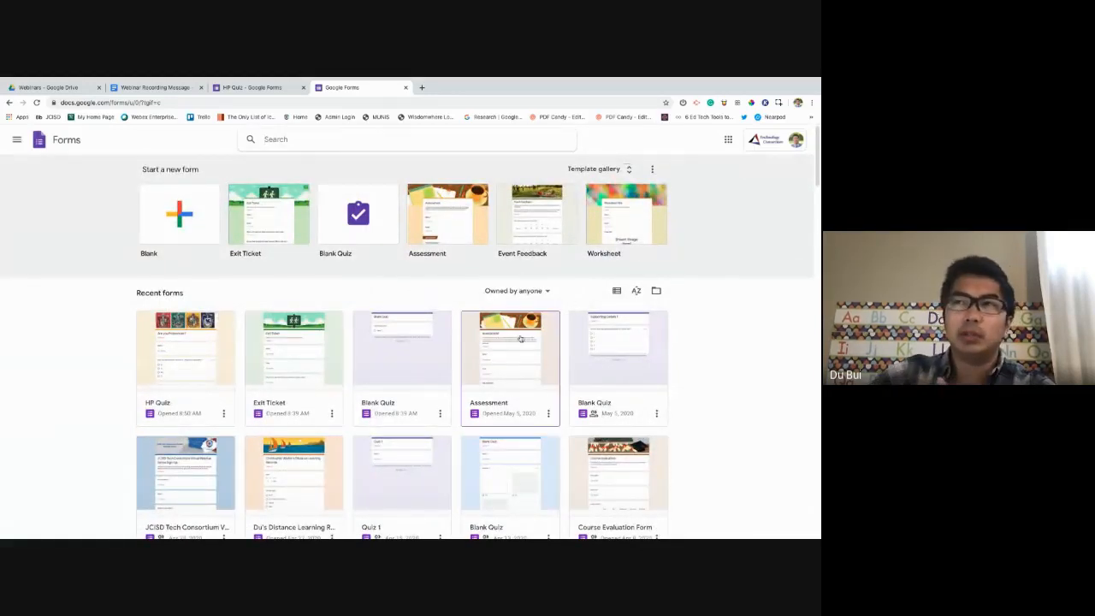
Open Test Folder 1 from My Drive and create a Google Form there via New > More.
click(53, 89)
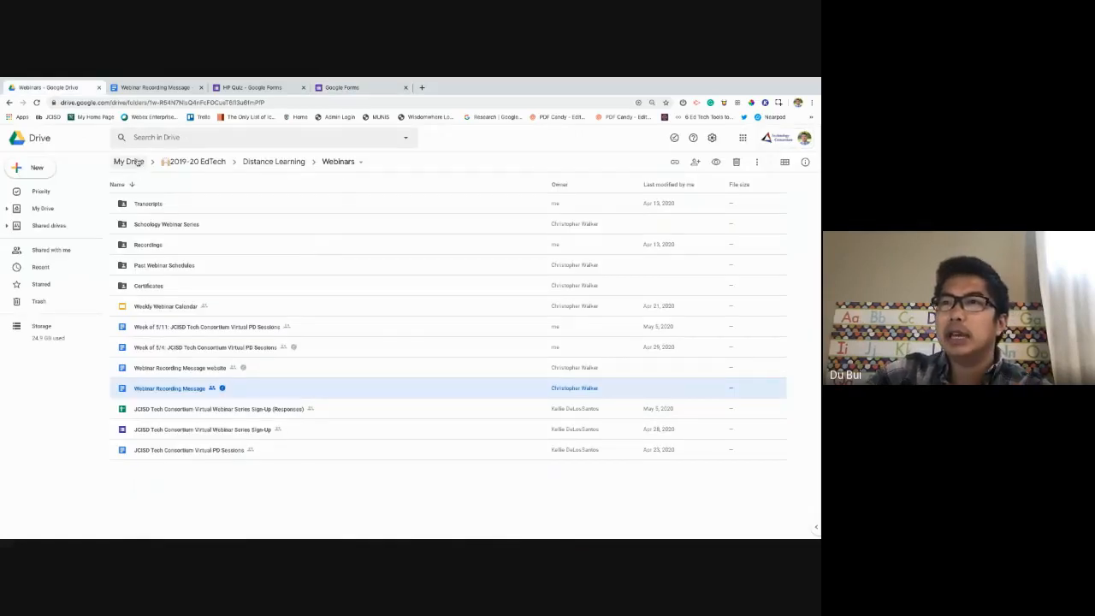
click(129, 161)
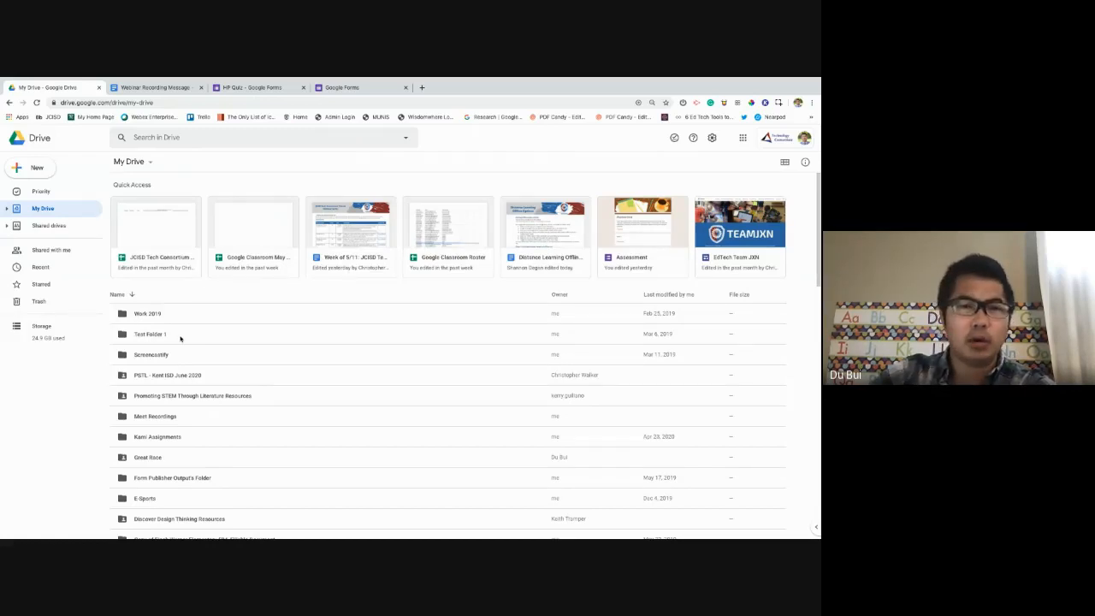
double_click(182, 336)
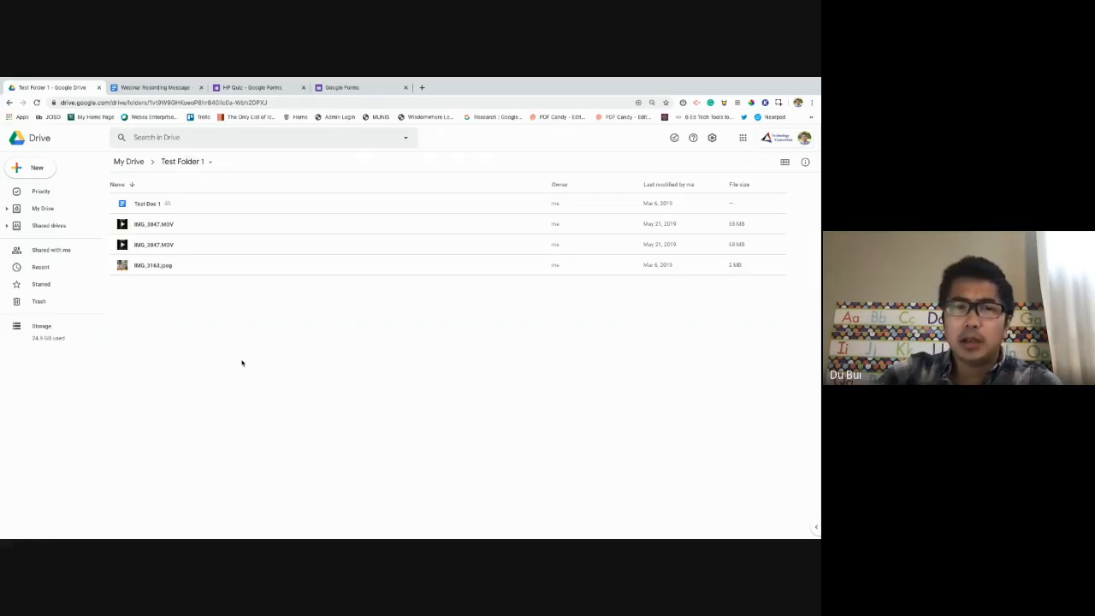
click(38, 168)
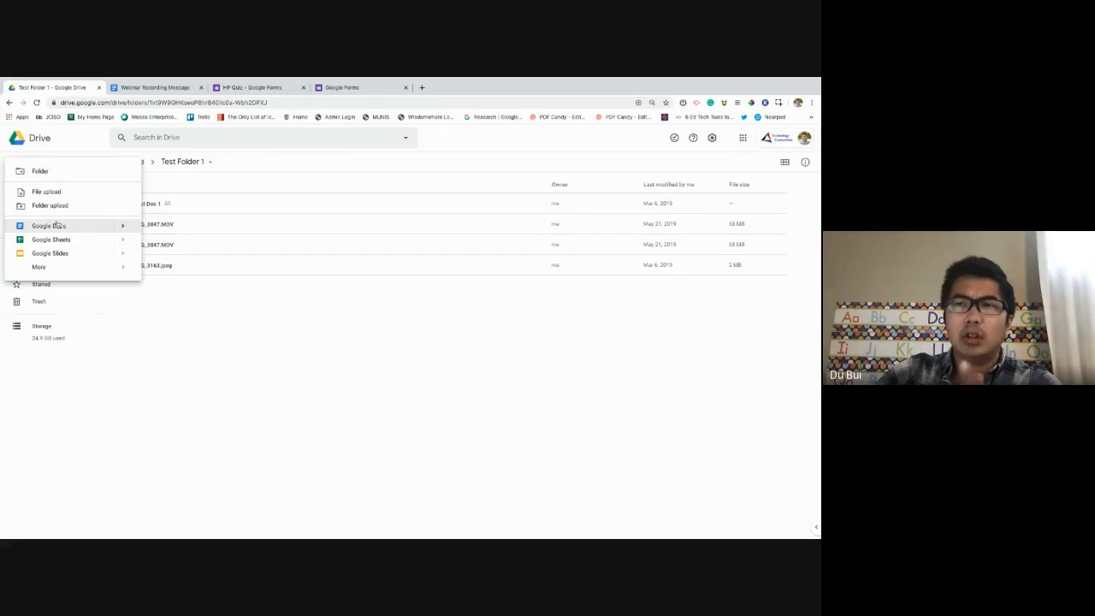
mouse_move(55, 267)
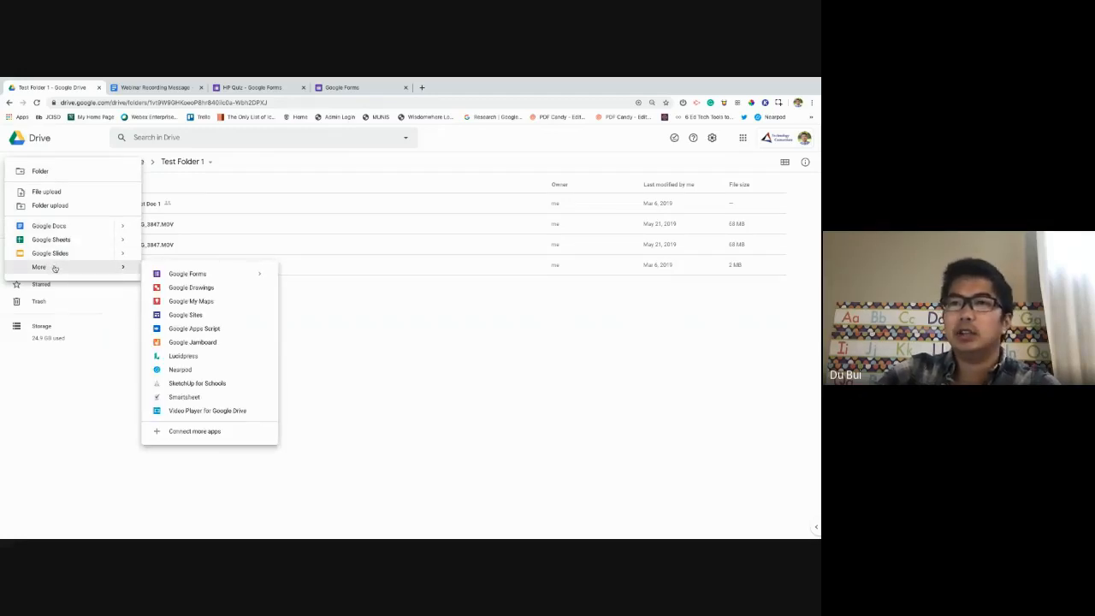
click(227, 278)
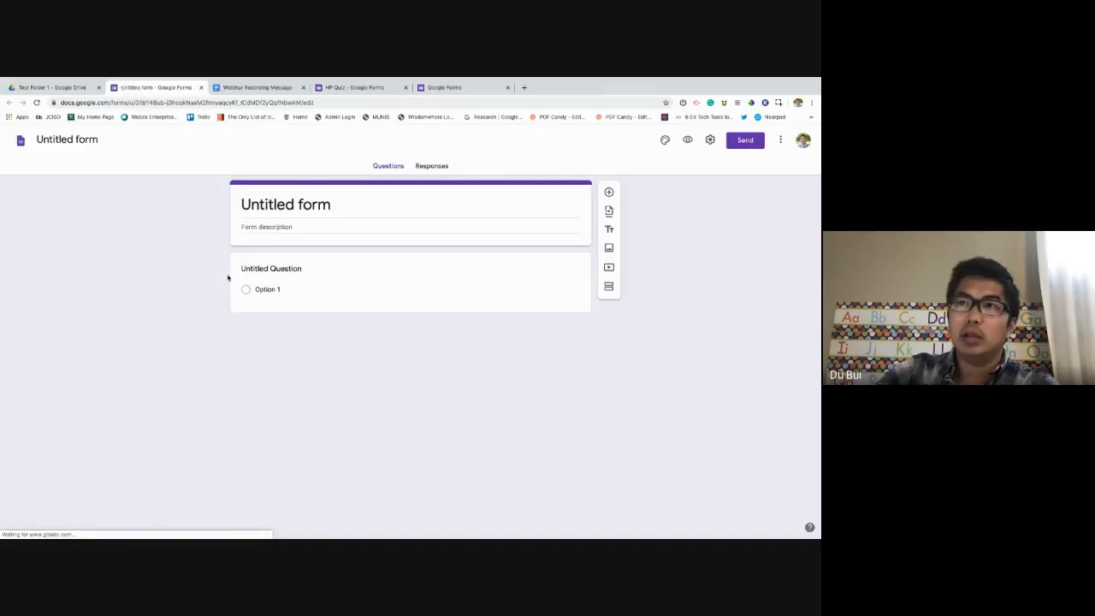
Rename the untitled form to 'Quiz 1'.
click(203, 244)
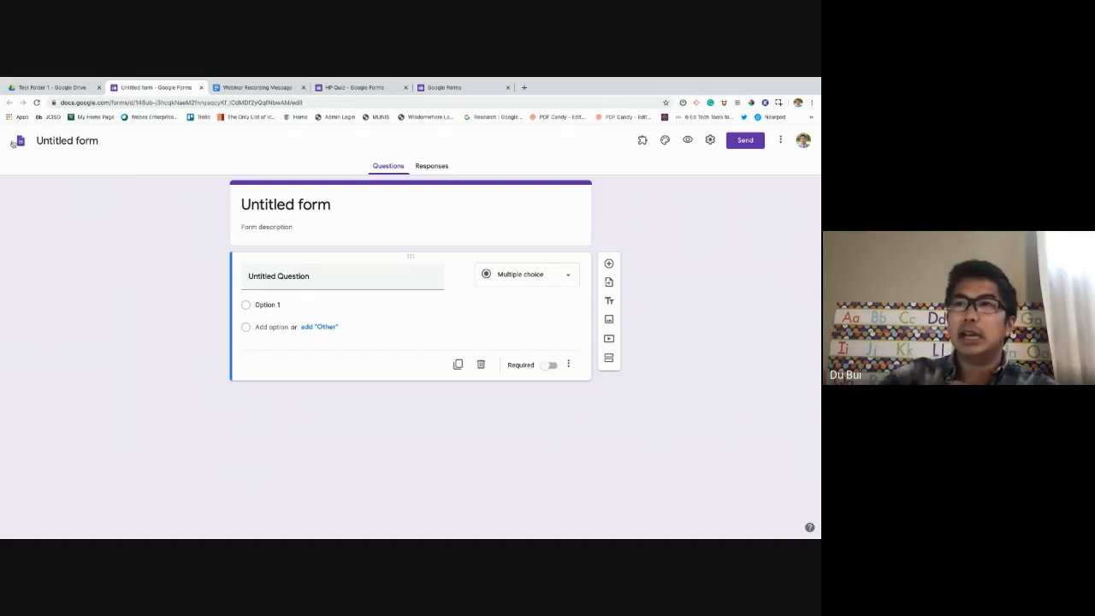
click(70, 141)
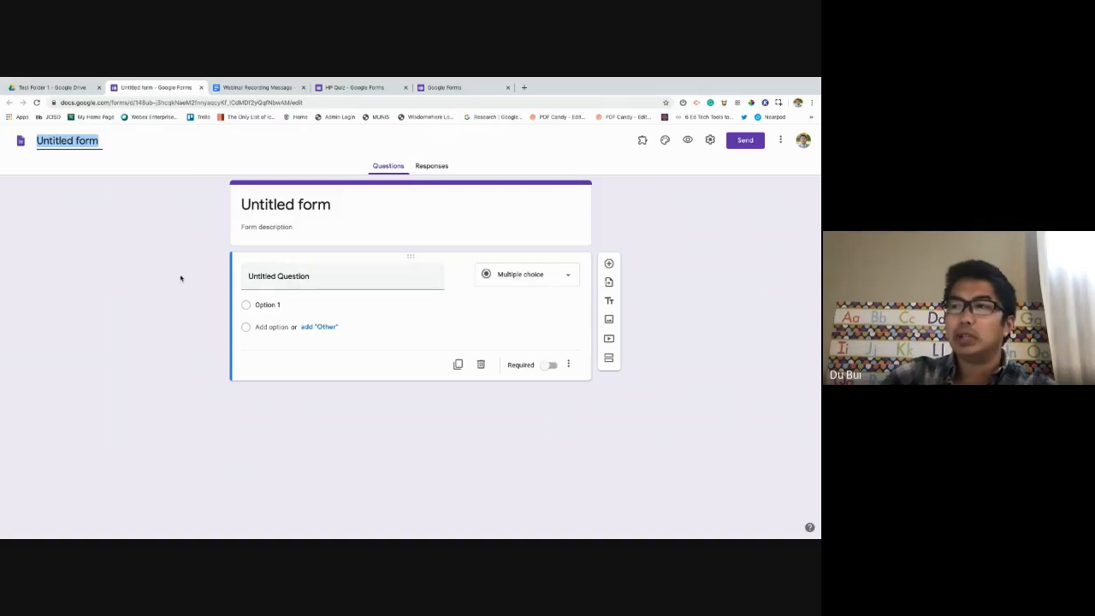
click(176, 278)
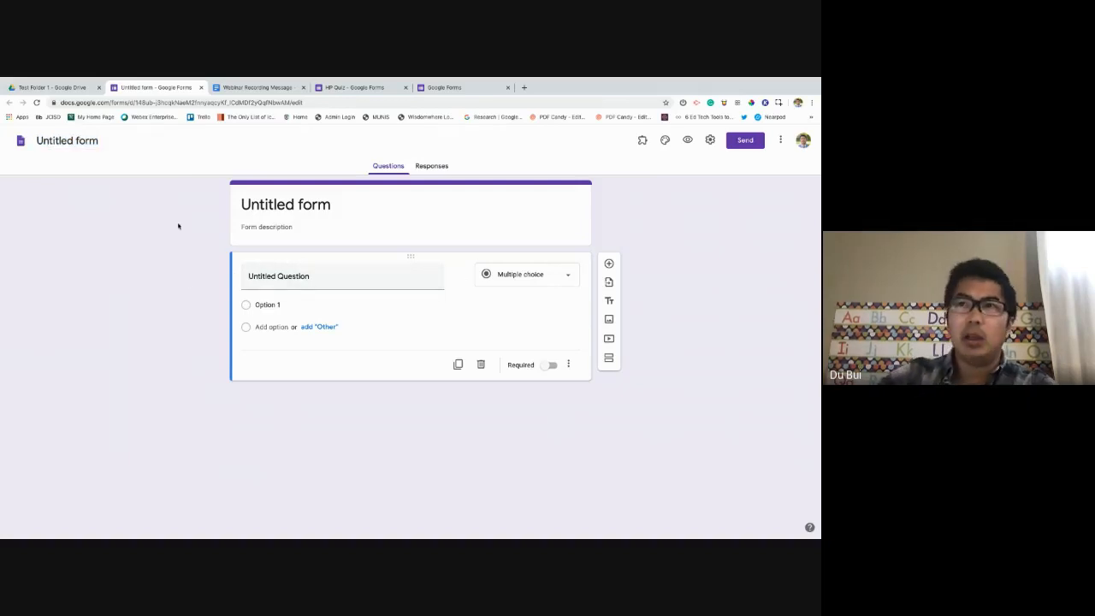
click(66, 138)
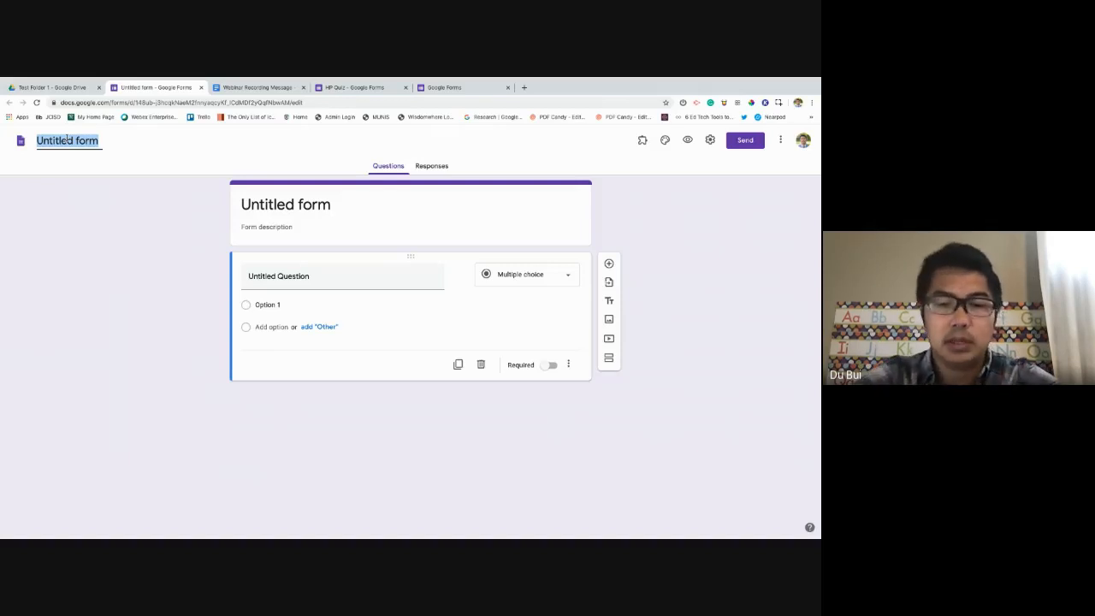
text(Quiz 1)
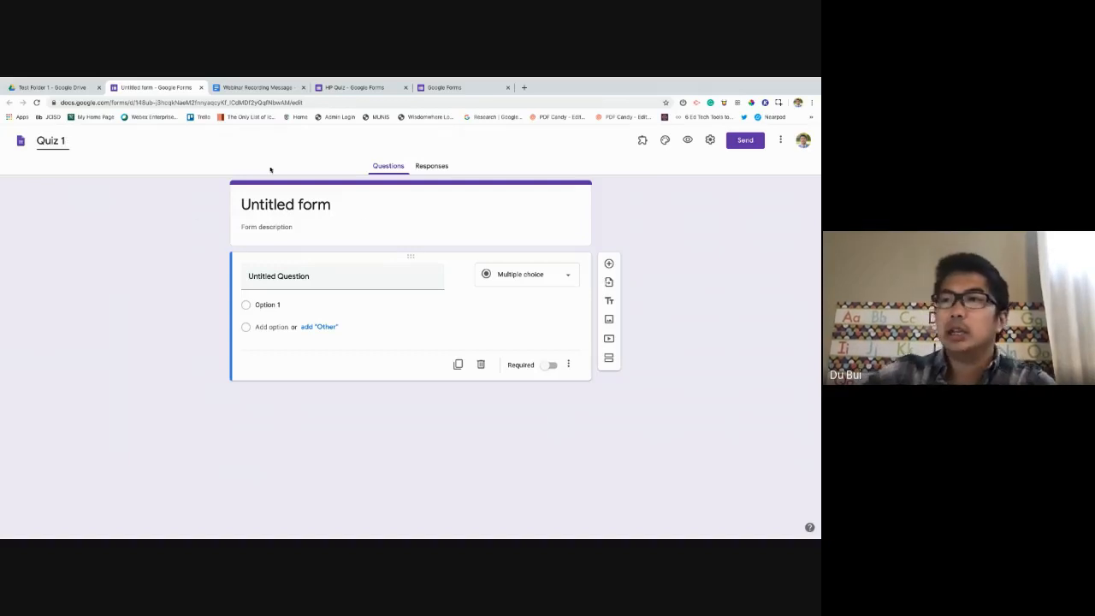
click(361, 204)
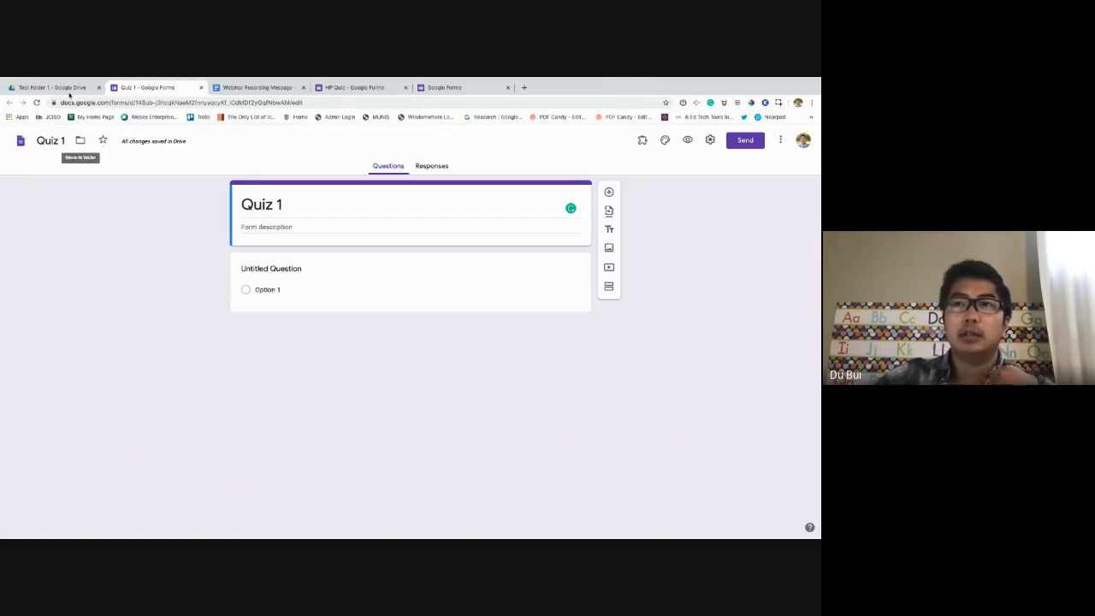
Refresh Test Folder 1 in Drive to confirm Quiz 1 is listed, then return to the editor.
click(64, 88)
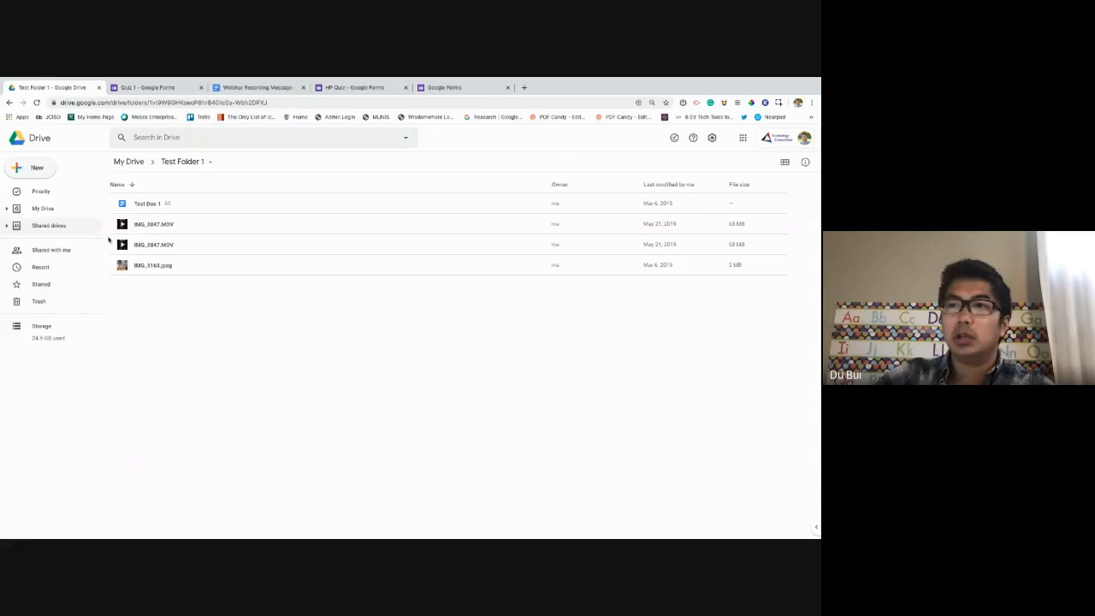
click(37, 103)
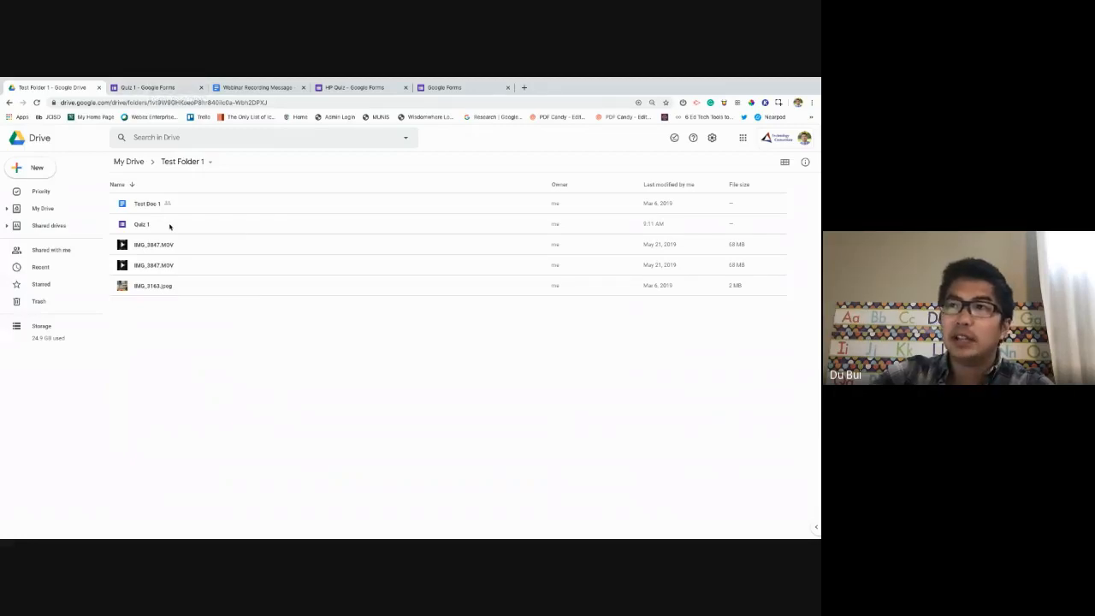
click(147, 88)
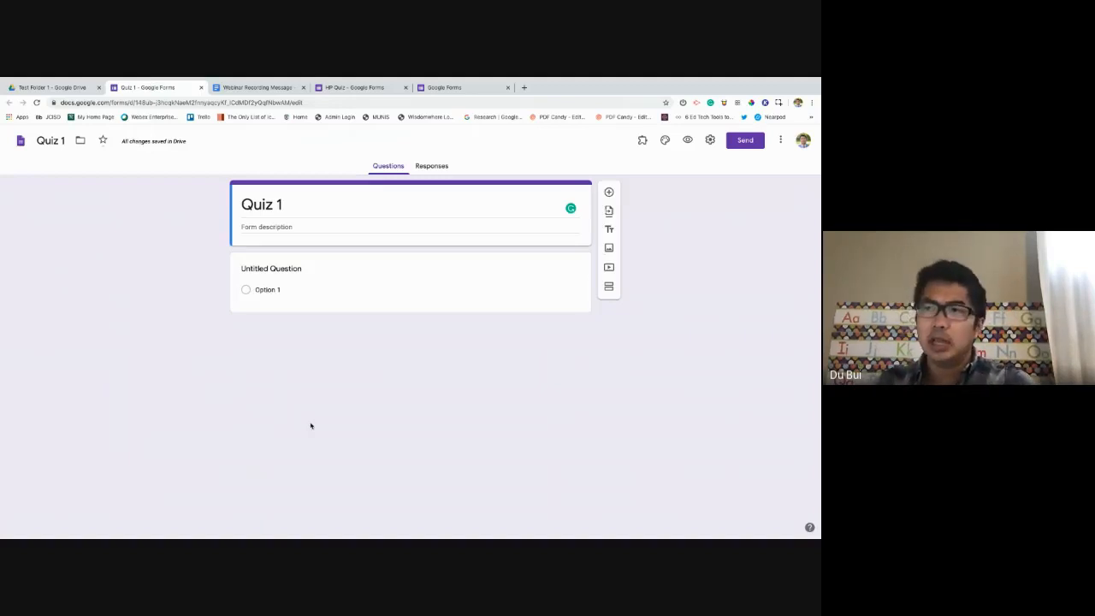
Give Quiz 1 the description 'Please finish the quiz and push submit.'.
click(287, 228)
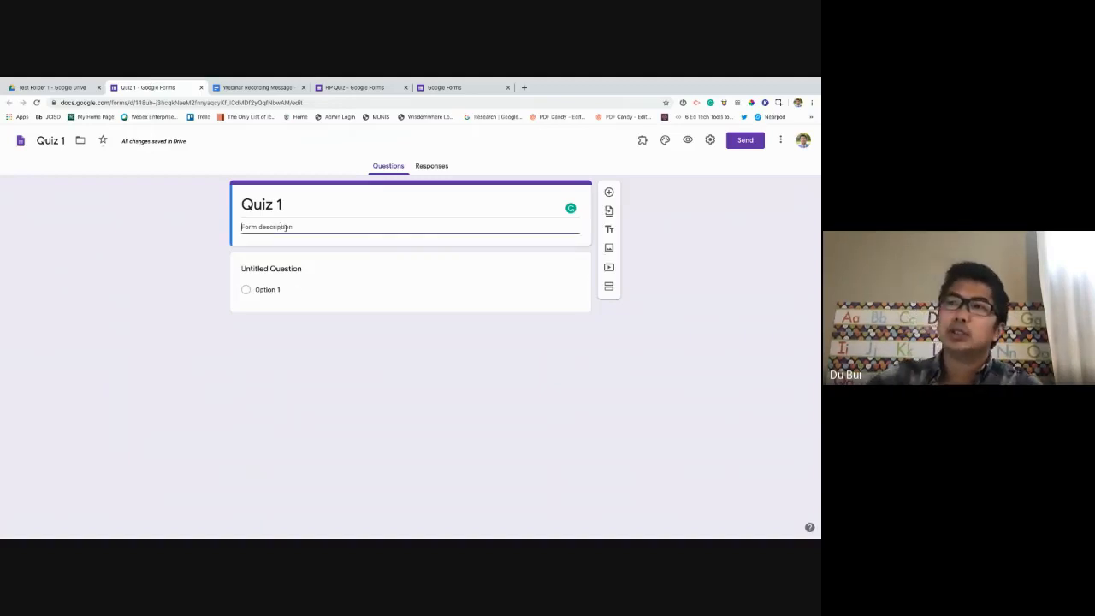
text(Pl)
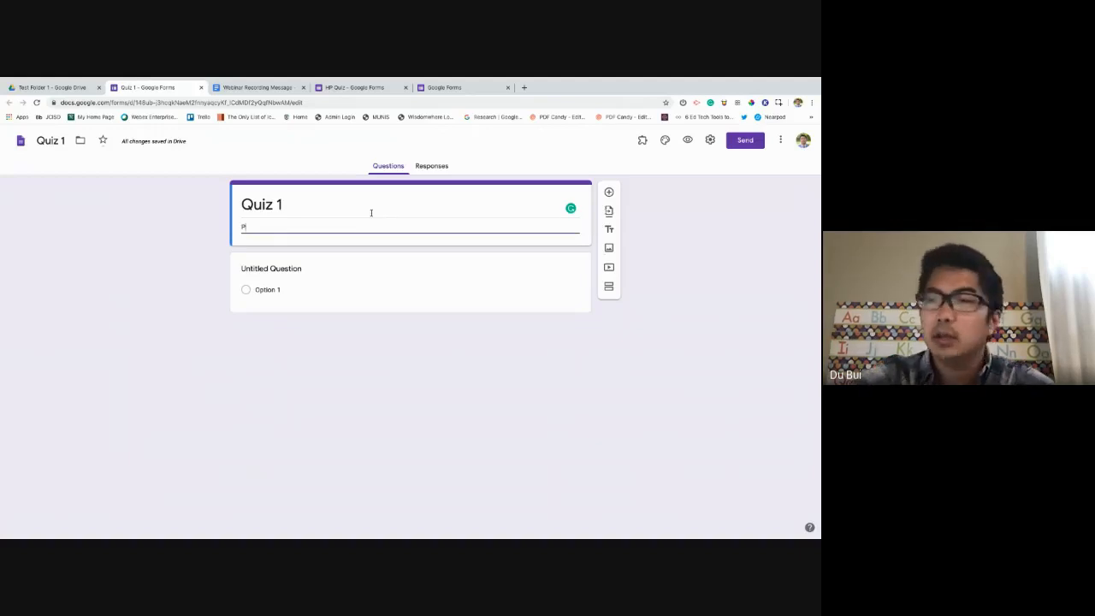
text(ease finish)
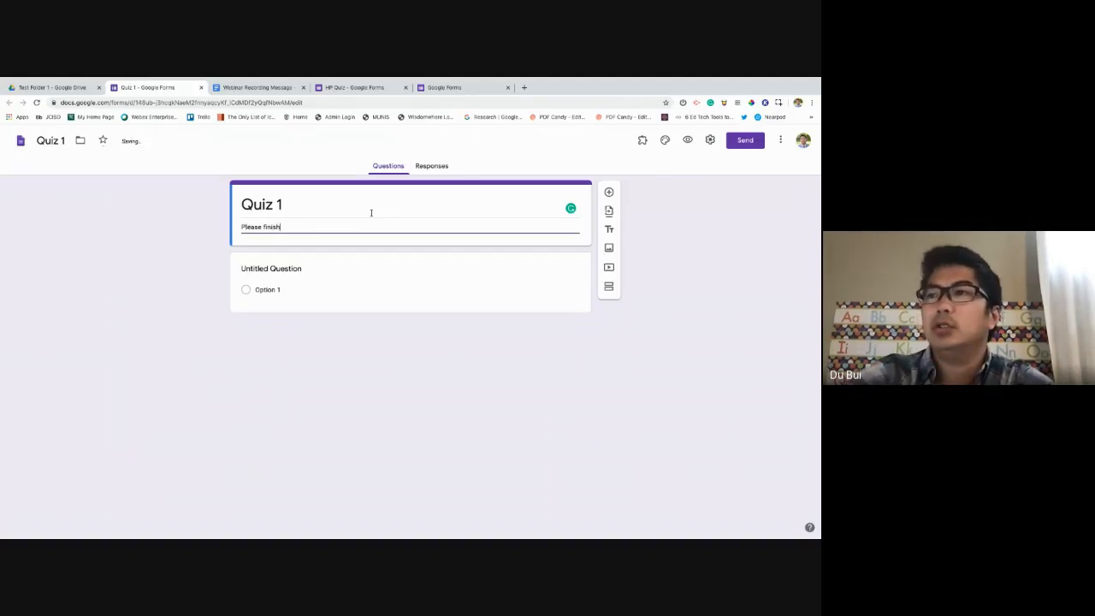
text( the quiz and p)
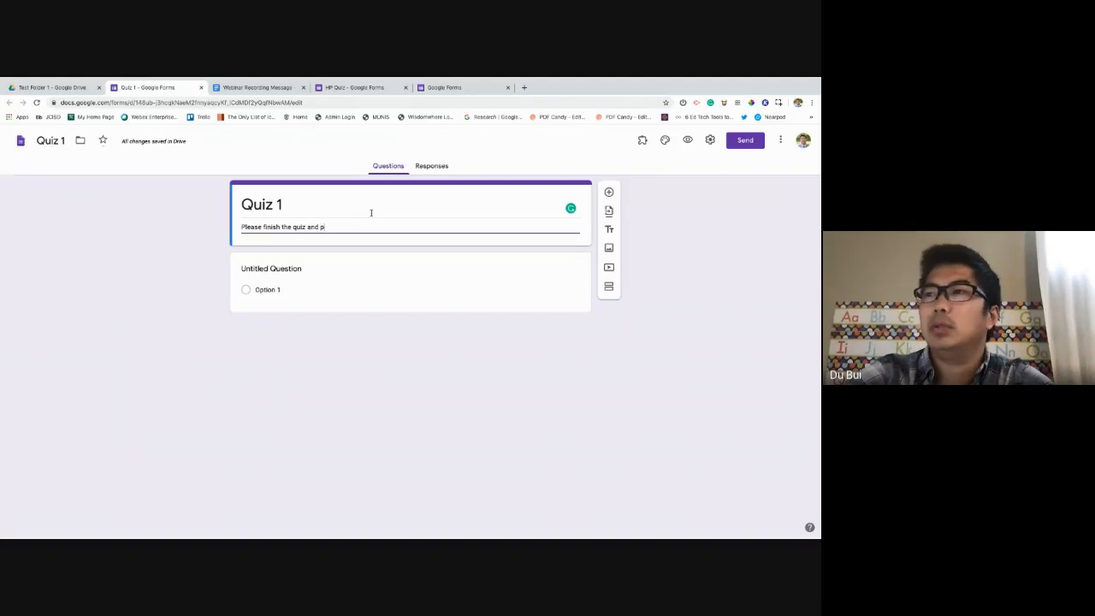
text(ush submit.)
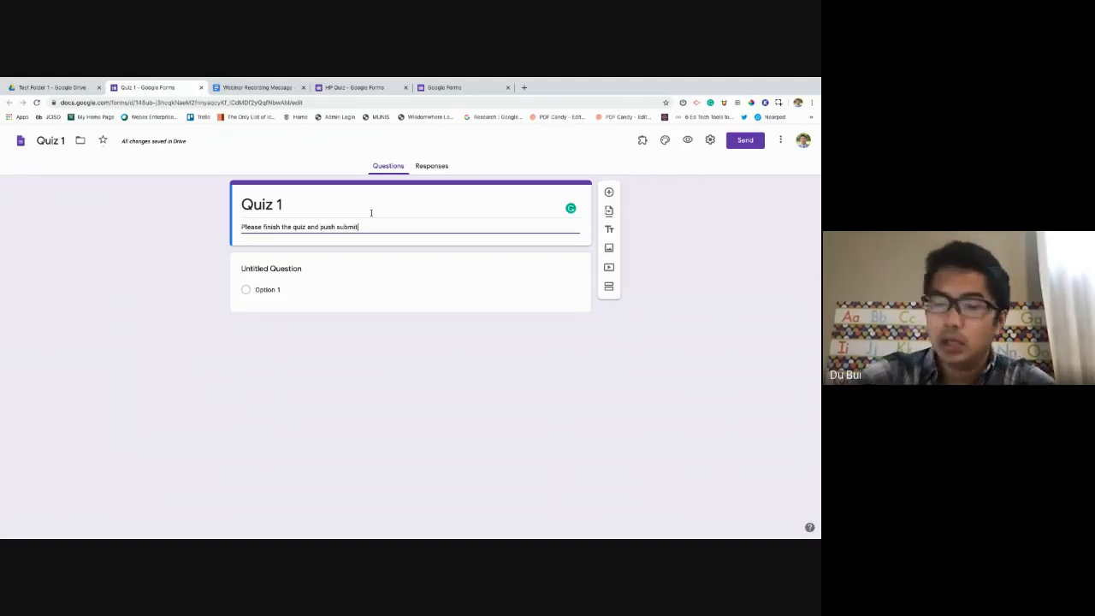
click(299, 366)
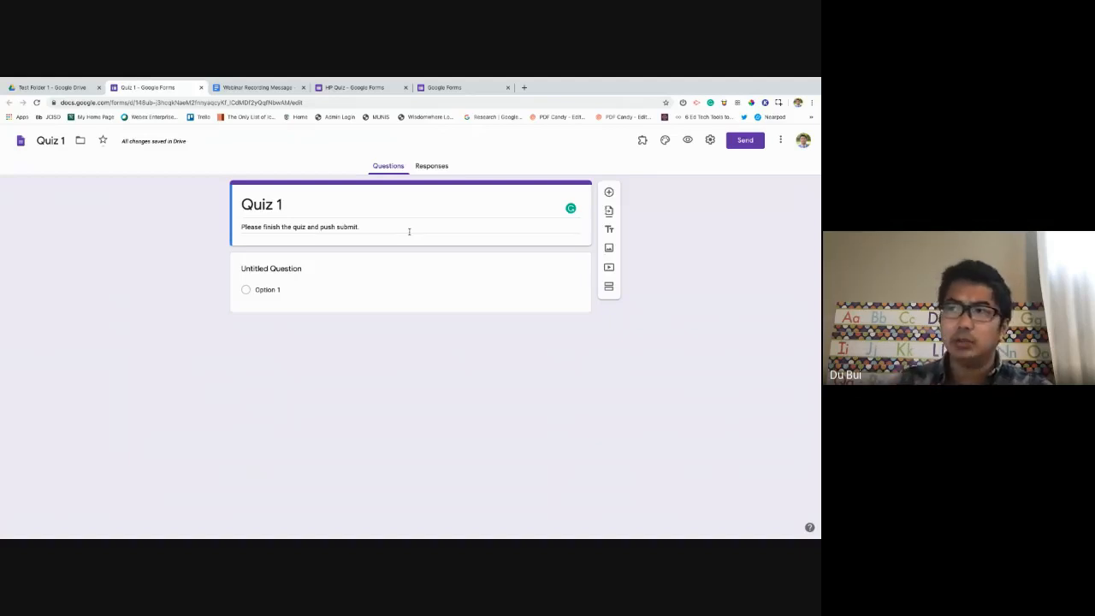
triple_click(400, 227)
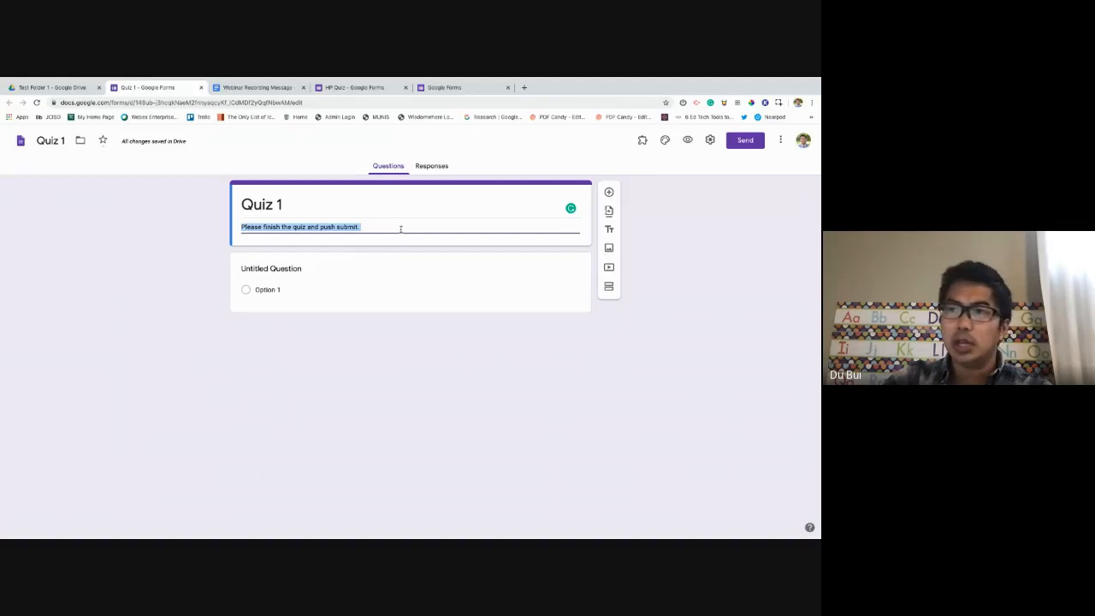
click(349, 253)
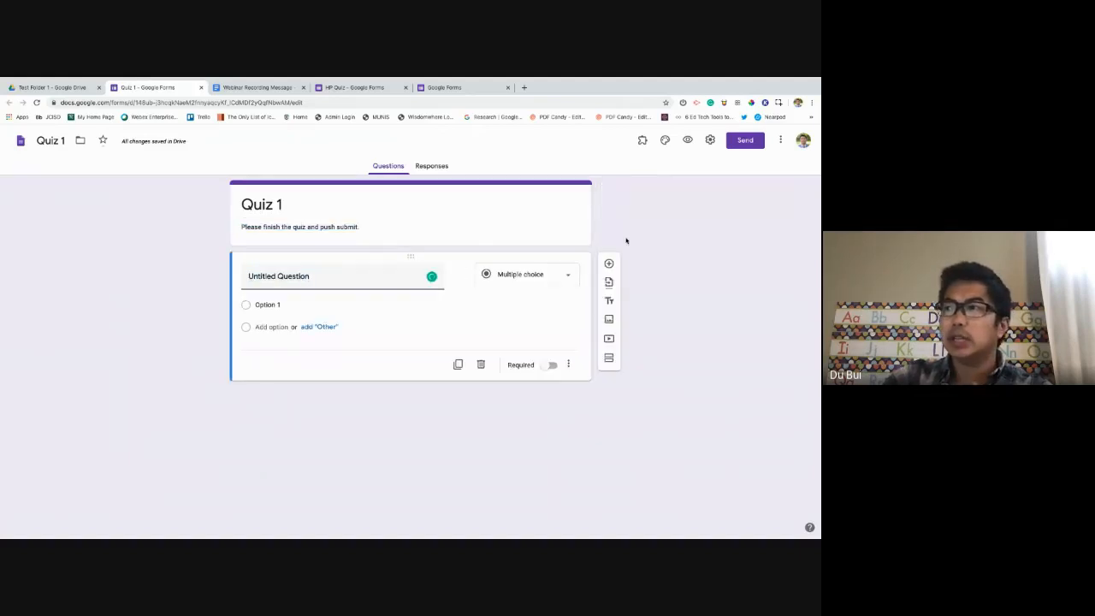
triple_click(391, 226)
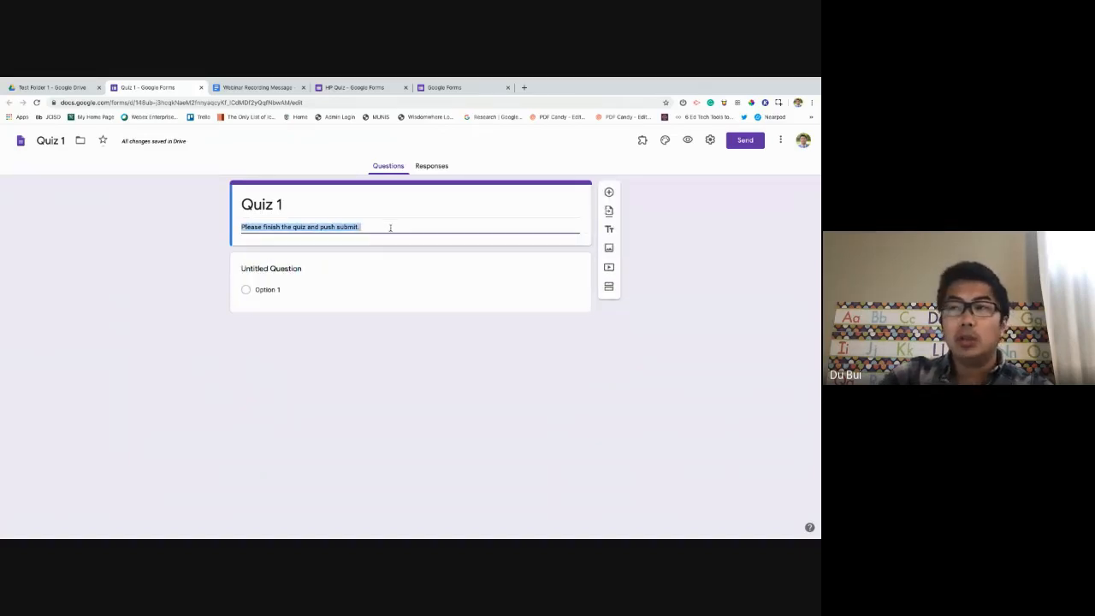
click(388, 228)
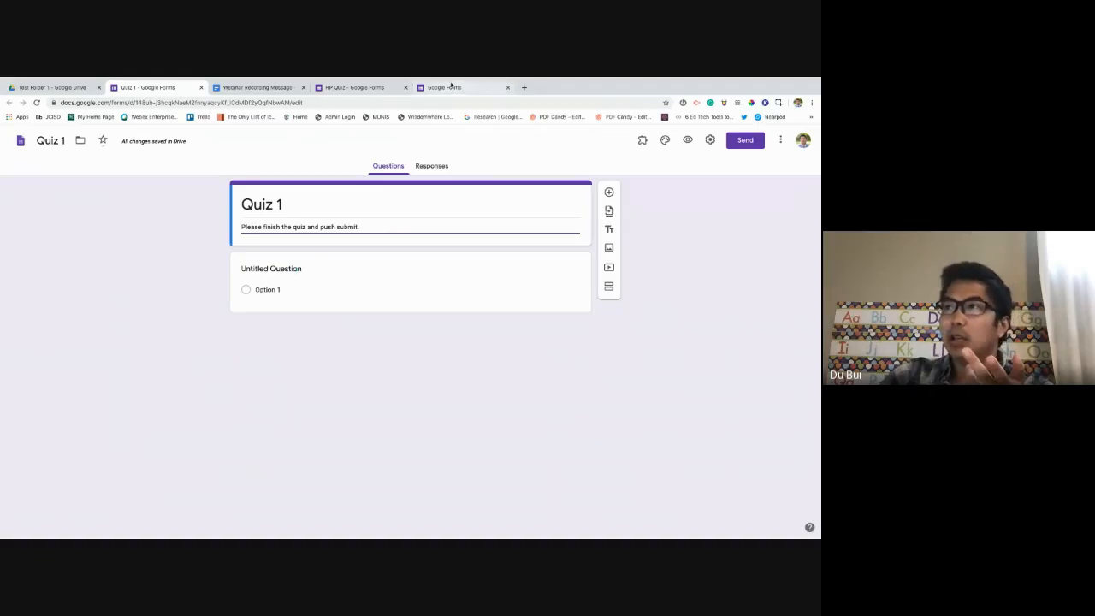
click(452, 86)
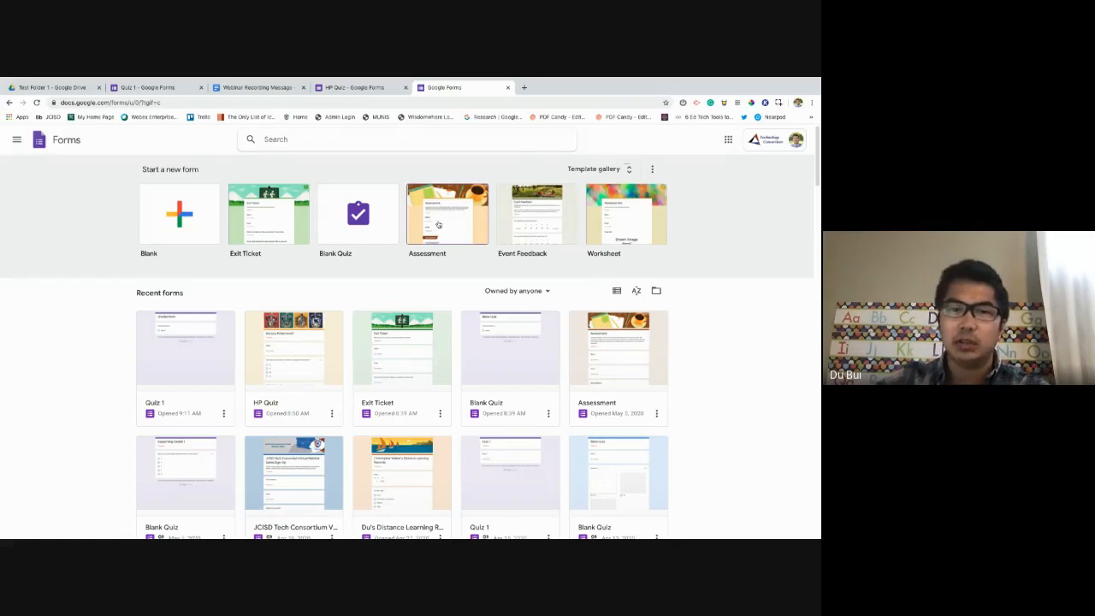
Title the first question 'Name:', delete it, and add a new question titled 'Name:'.
click(165, 89)
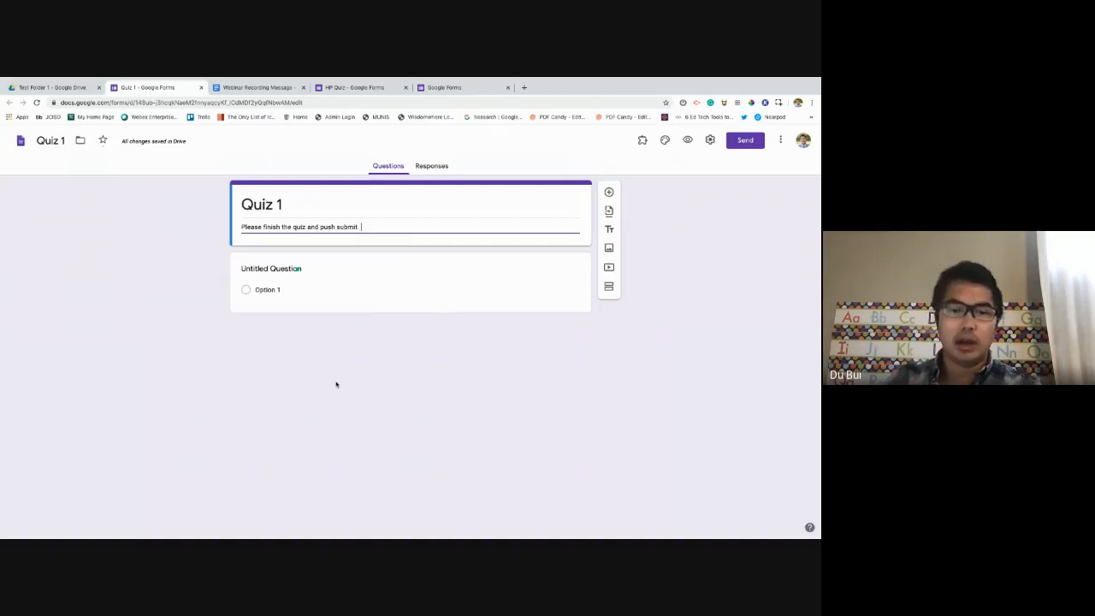
click(291, 269)
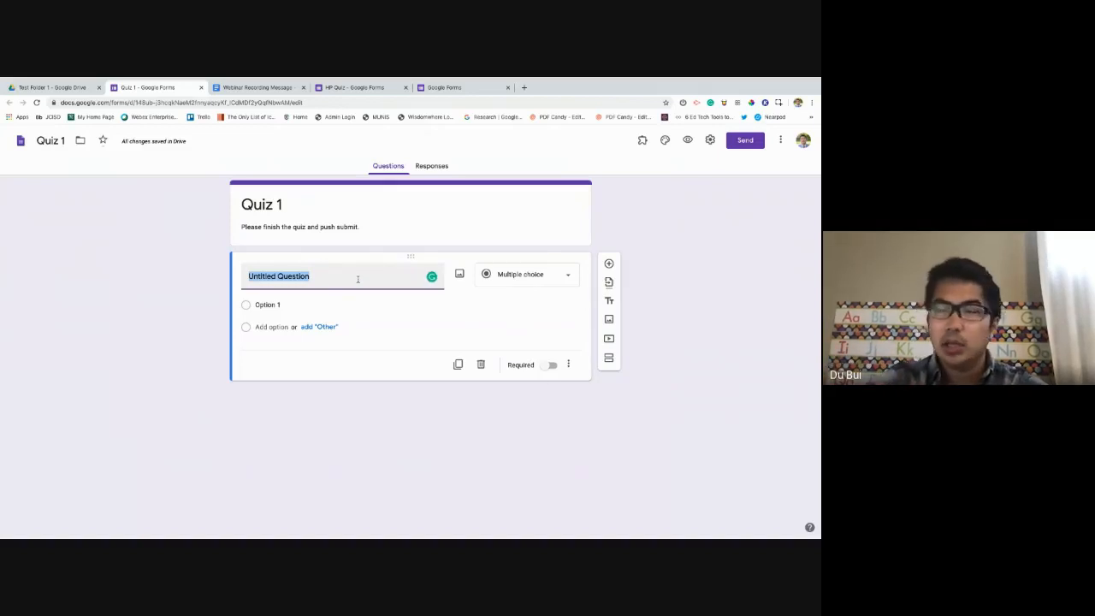
text(Name:)
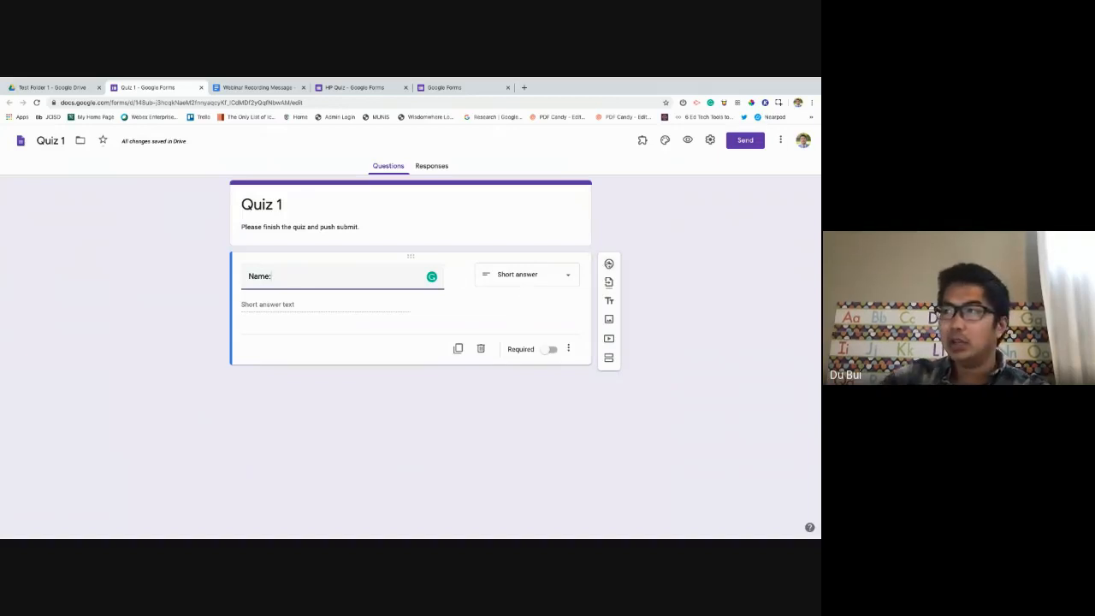
click(481, 349)
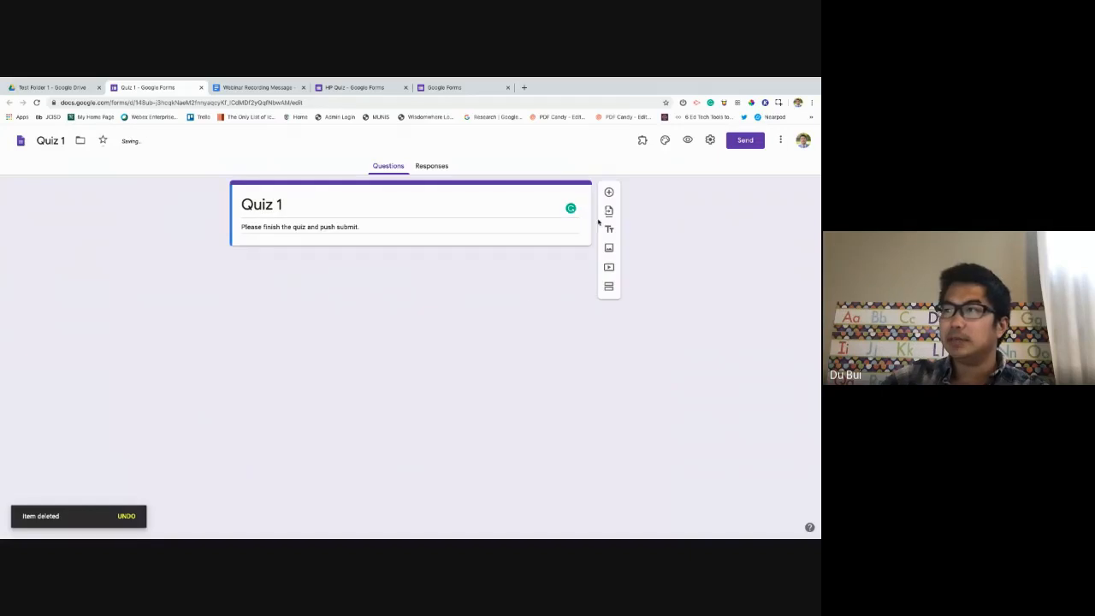
click(609, 193)
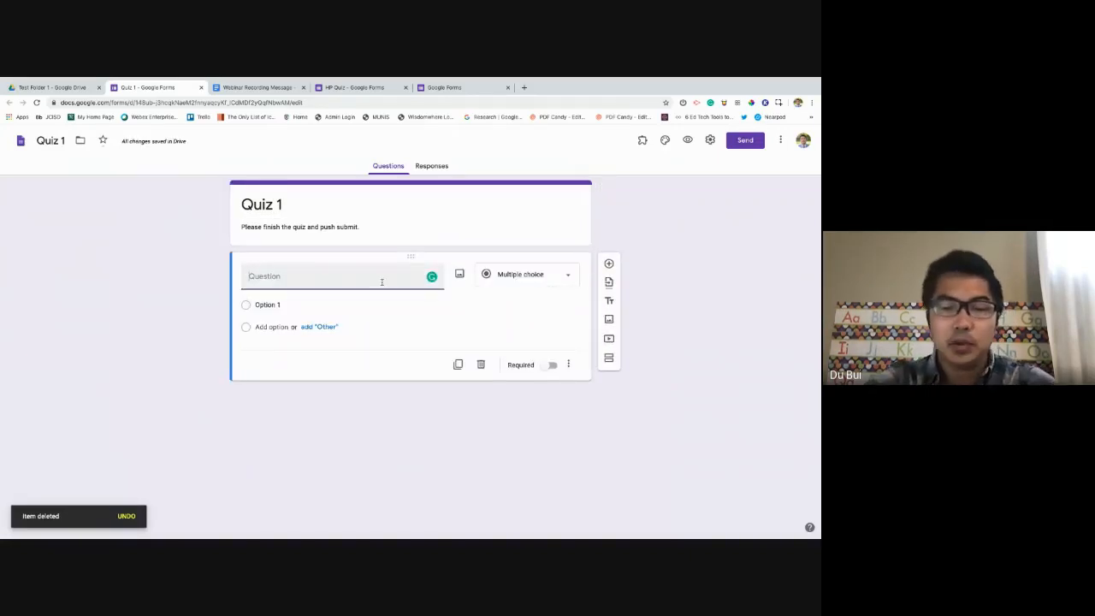
text(Name:)
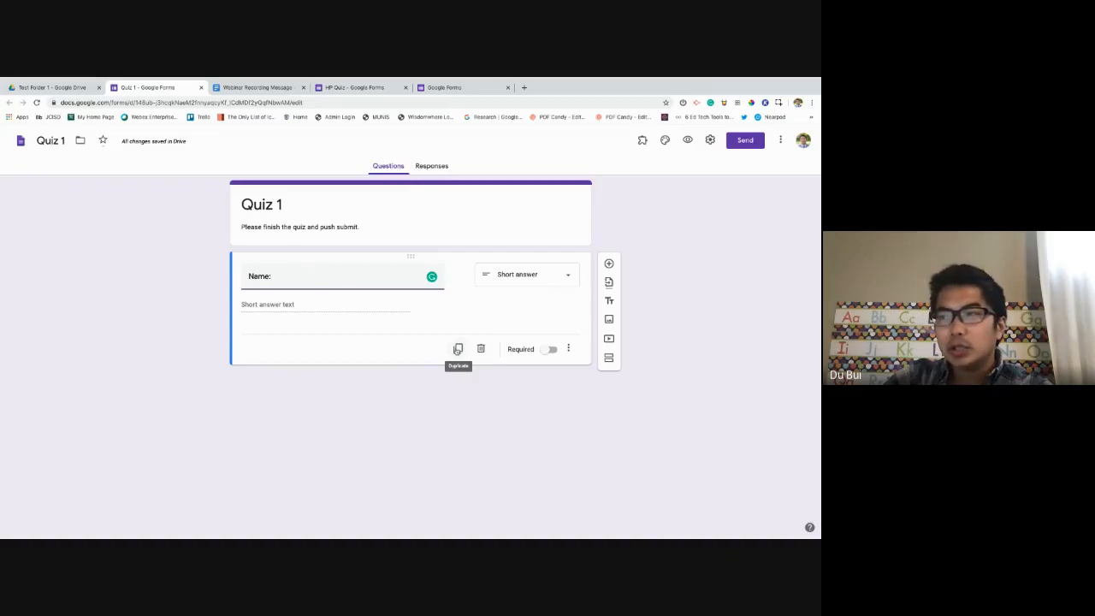
Make the Name: question required with the description 'Please use your full name.'.
click(551, 350)
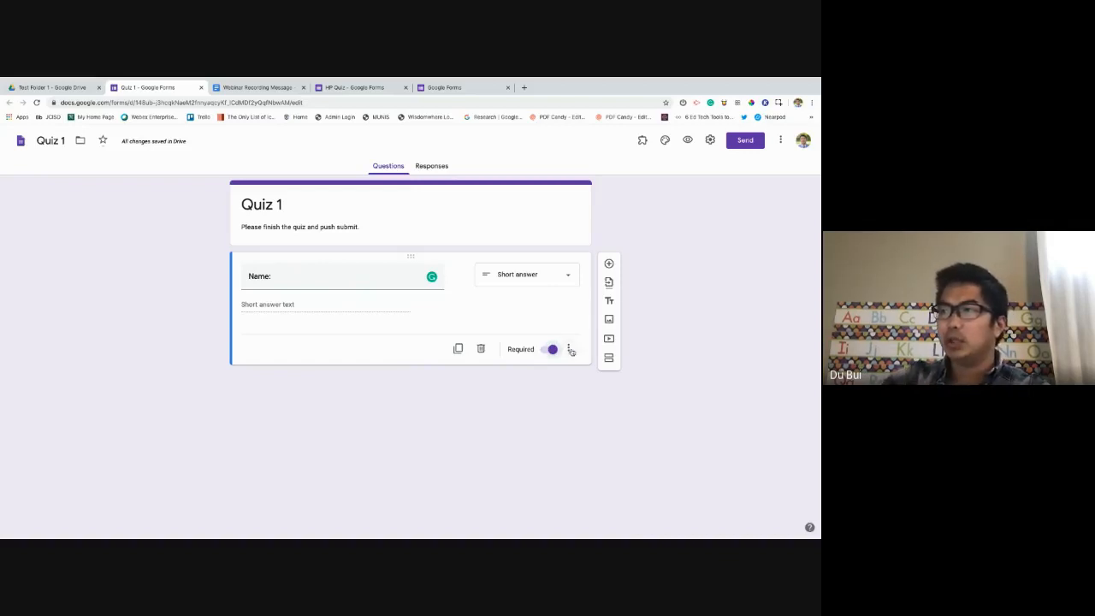
click(569, 349)
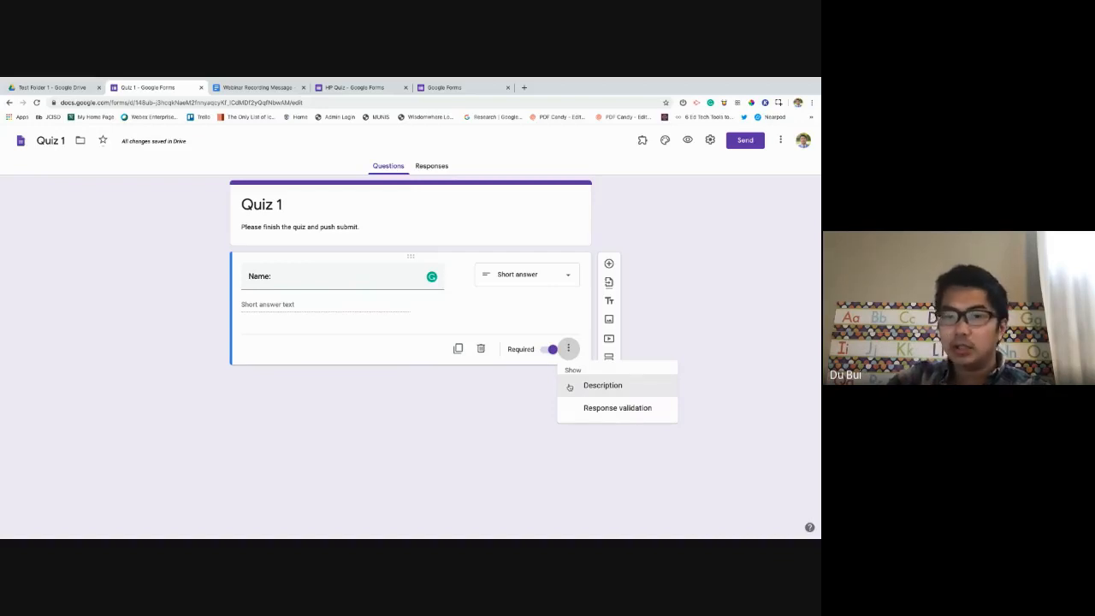
click(569, 386)
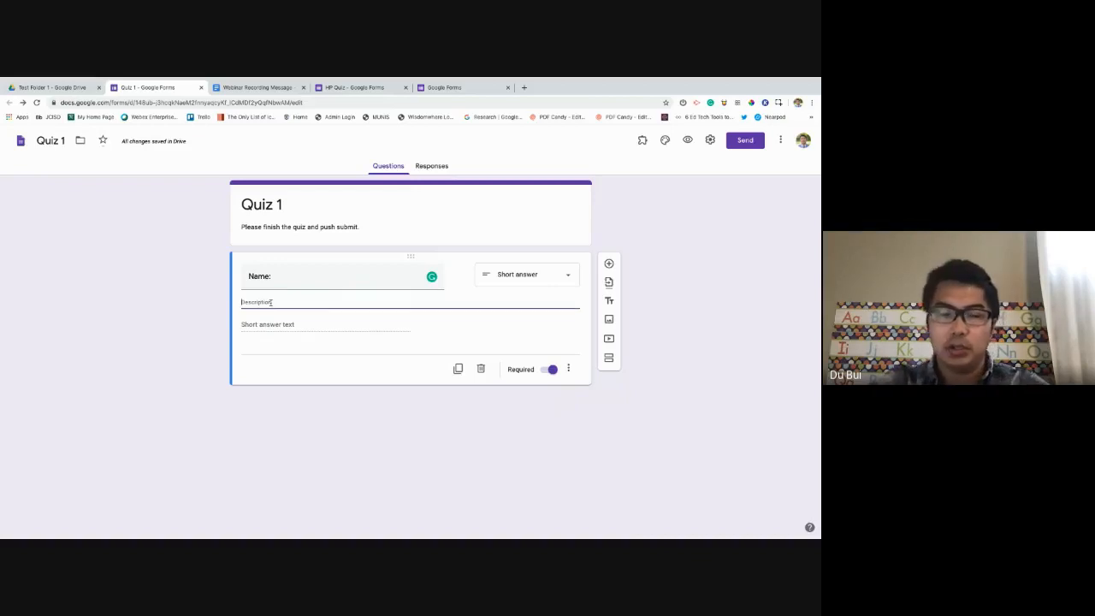
text(Please use your)
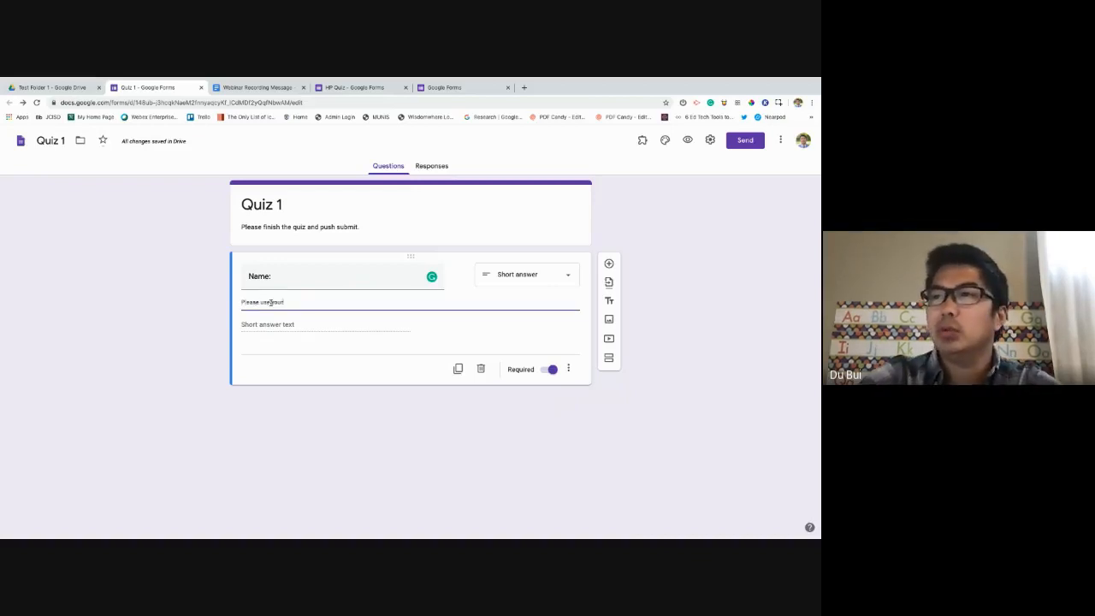
text( full n)
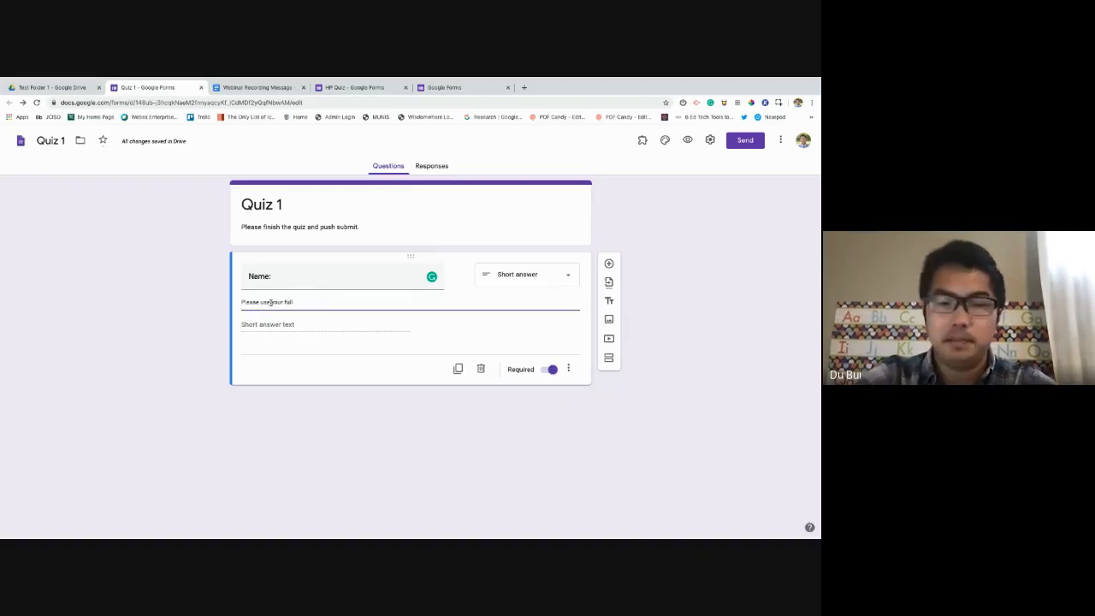
text(ame)
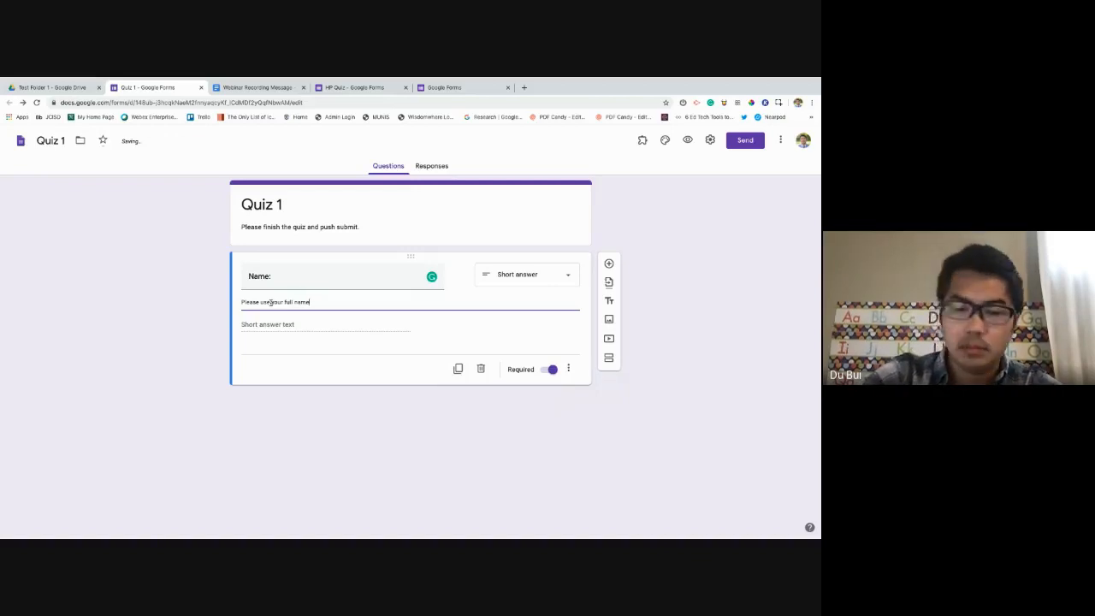
text(.)
click(241, 480)
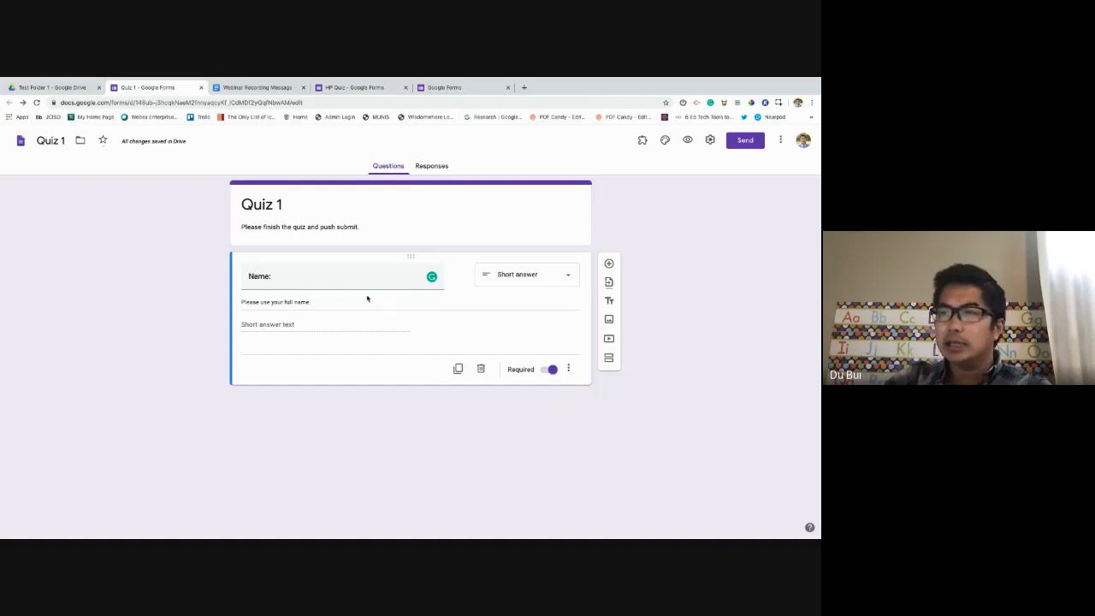
click(341, 302)
click(342, 305)
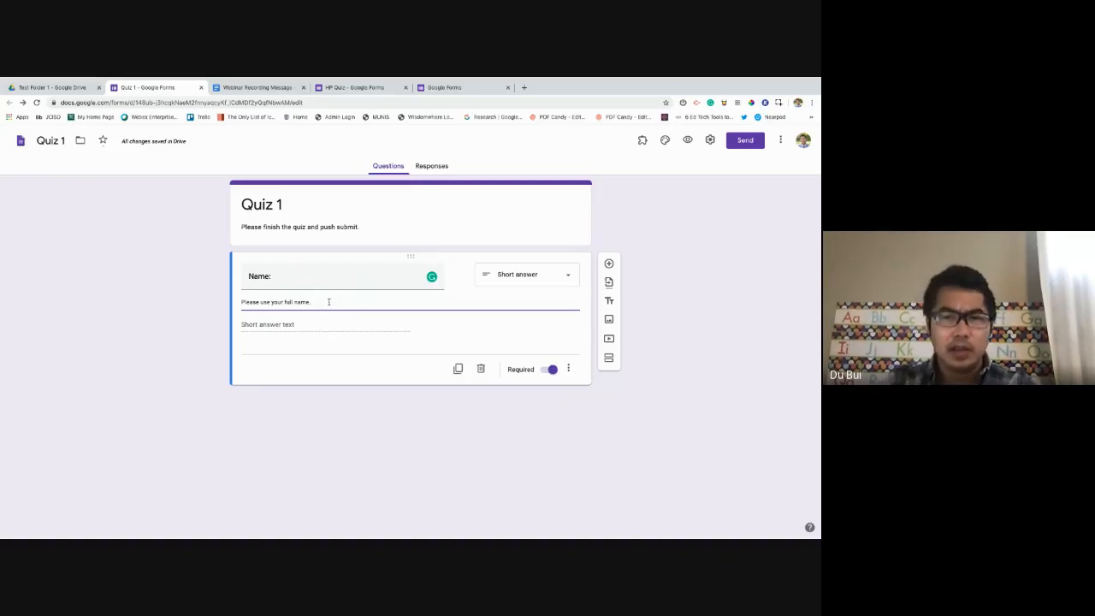
click(568, 369)
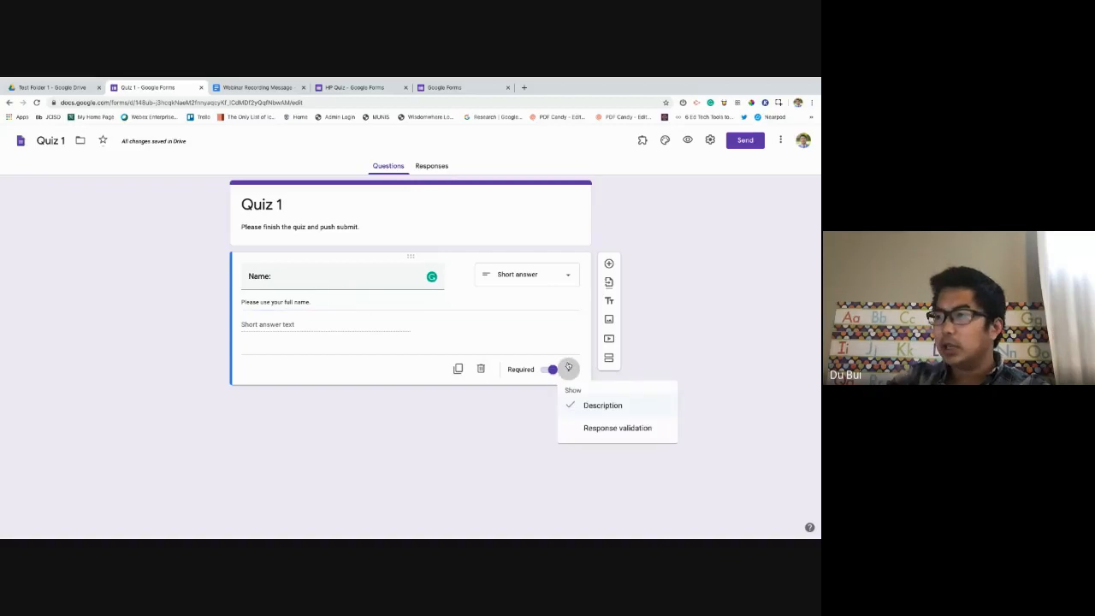
click(604, 429)
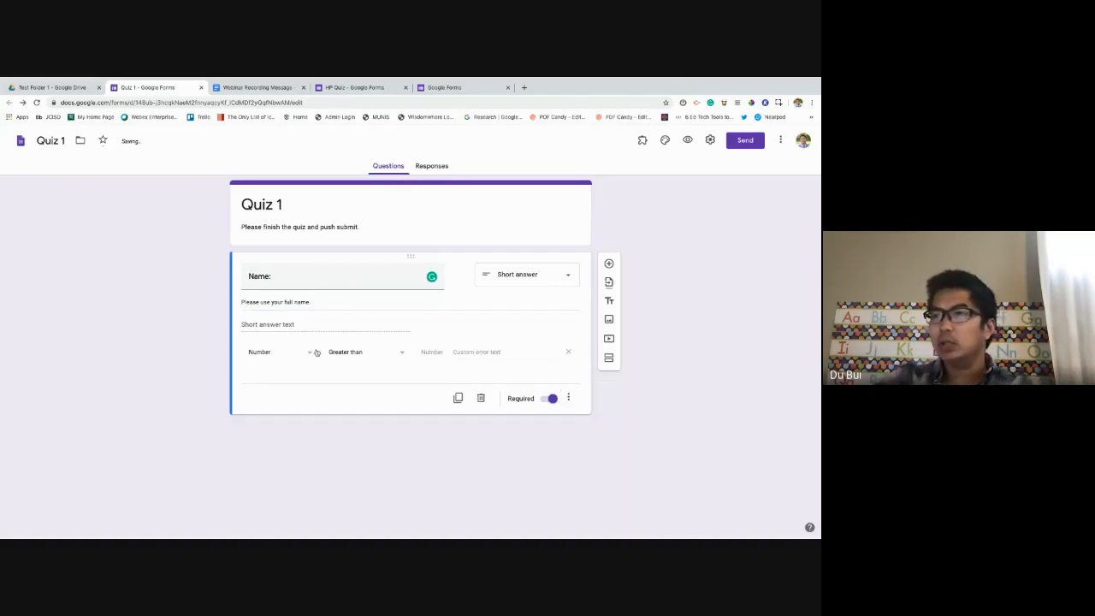
click(568, 398)
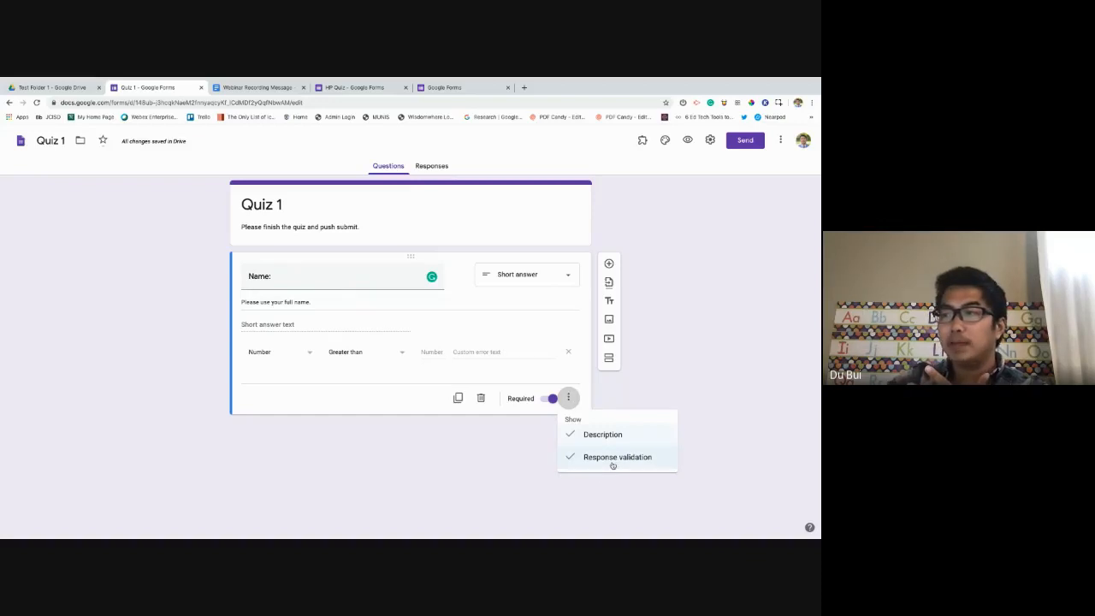
click(411, 432)
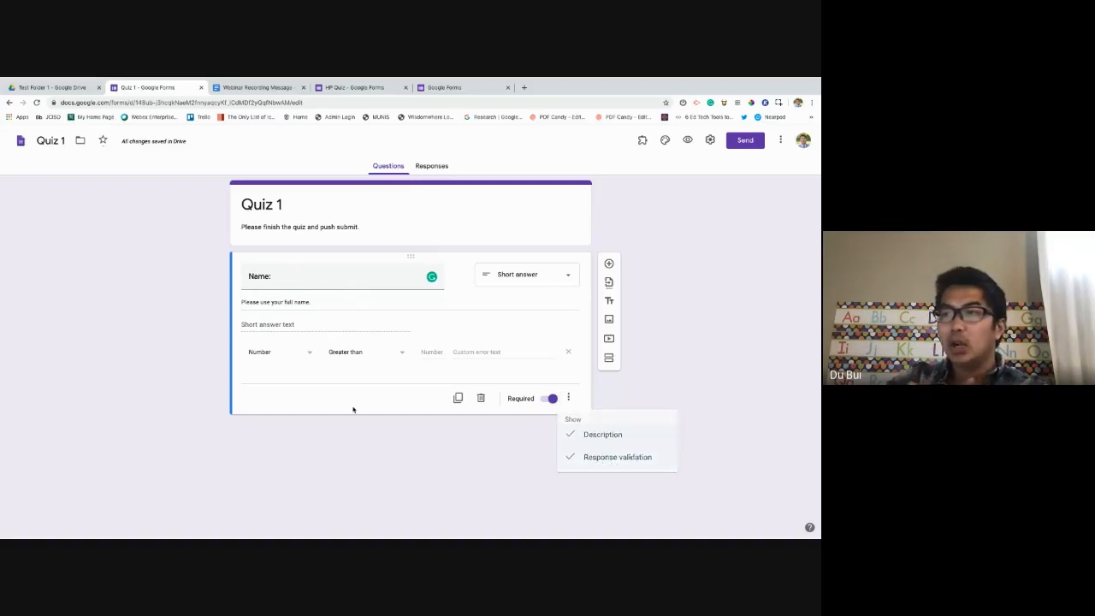
click(298, 352)
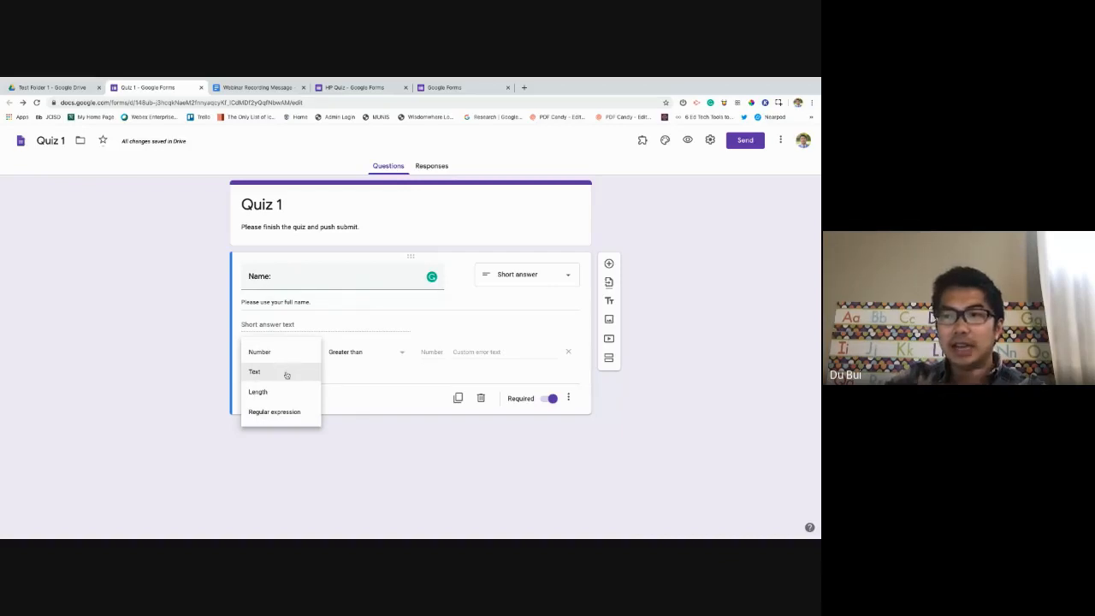
click(481, 352)
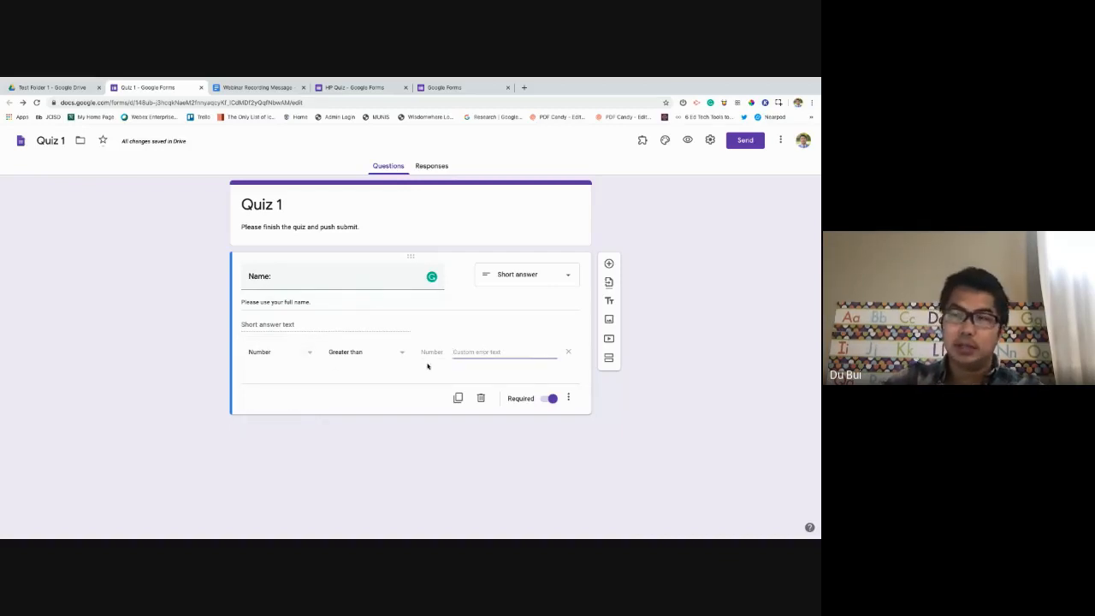
click(568, 397)
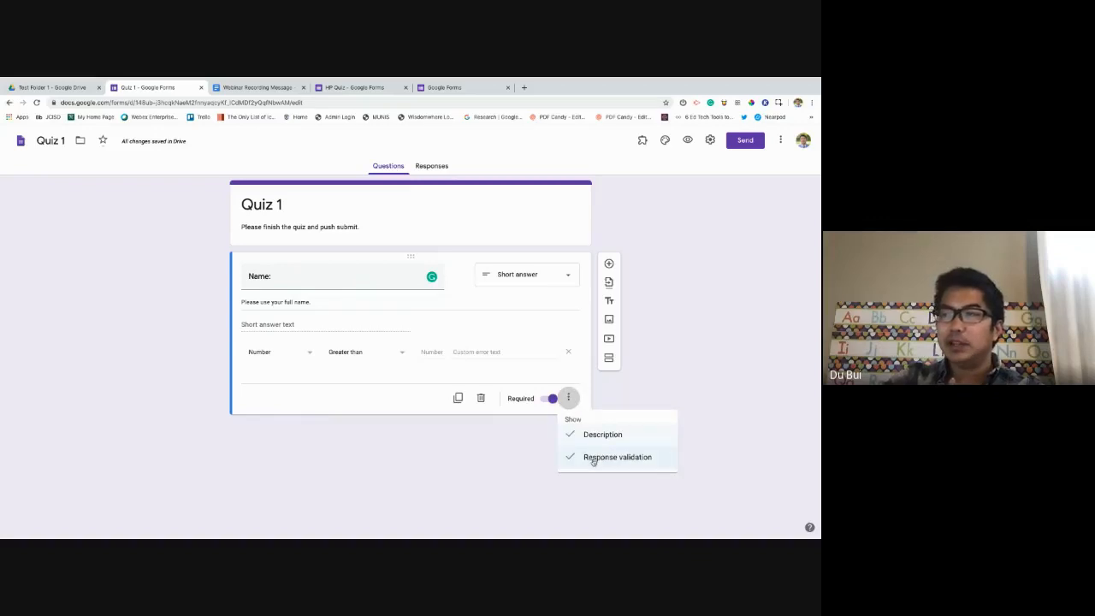
click(650, 459)
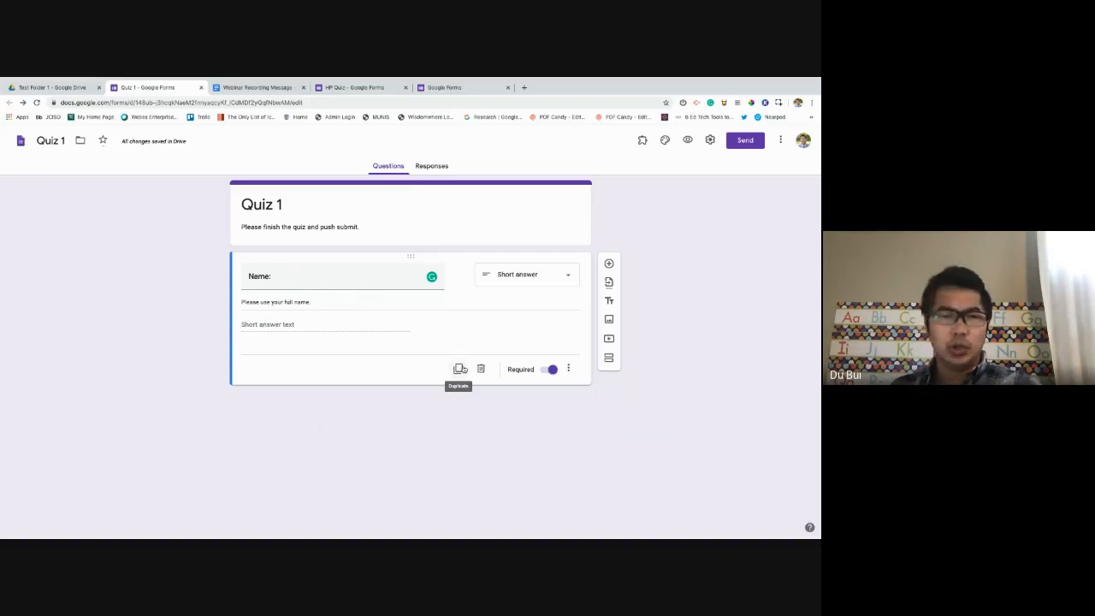
Duplicate the Name question and retitle the copy 'EMail:'.
click(460, 369)
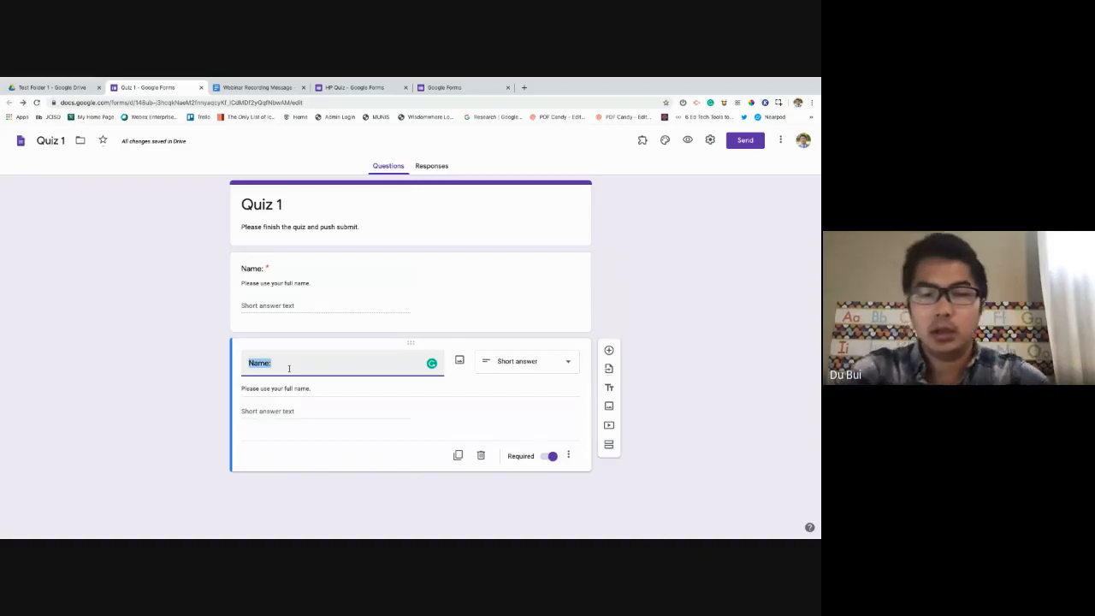
text(EMail)
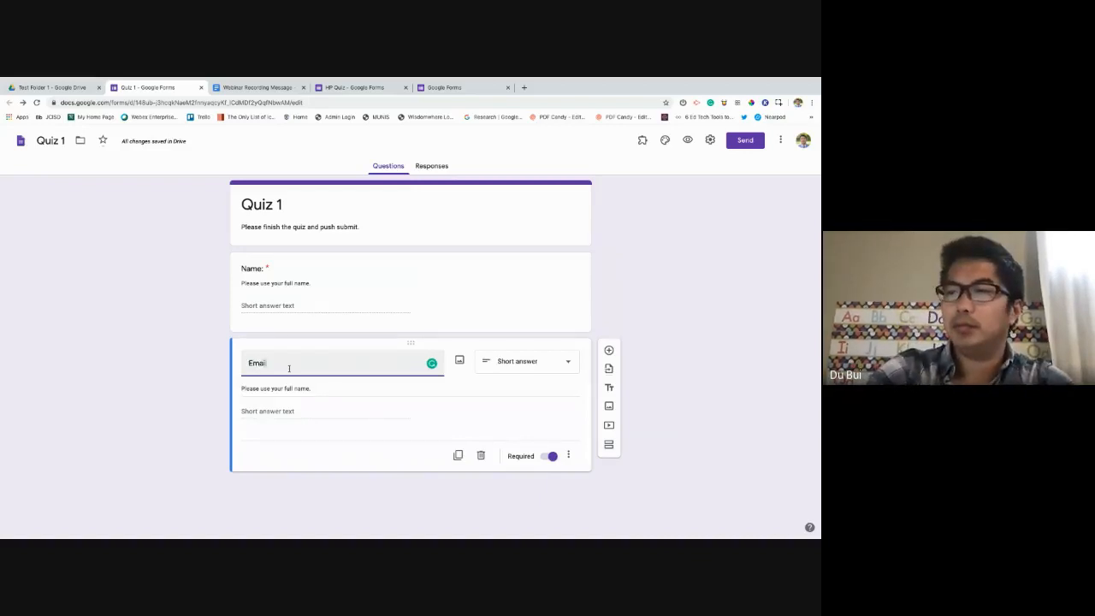
text(:)
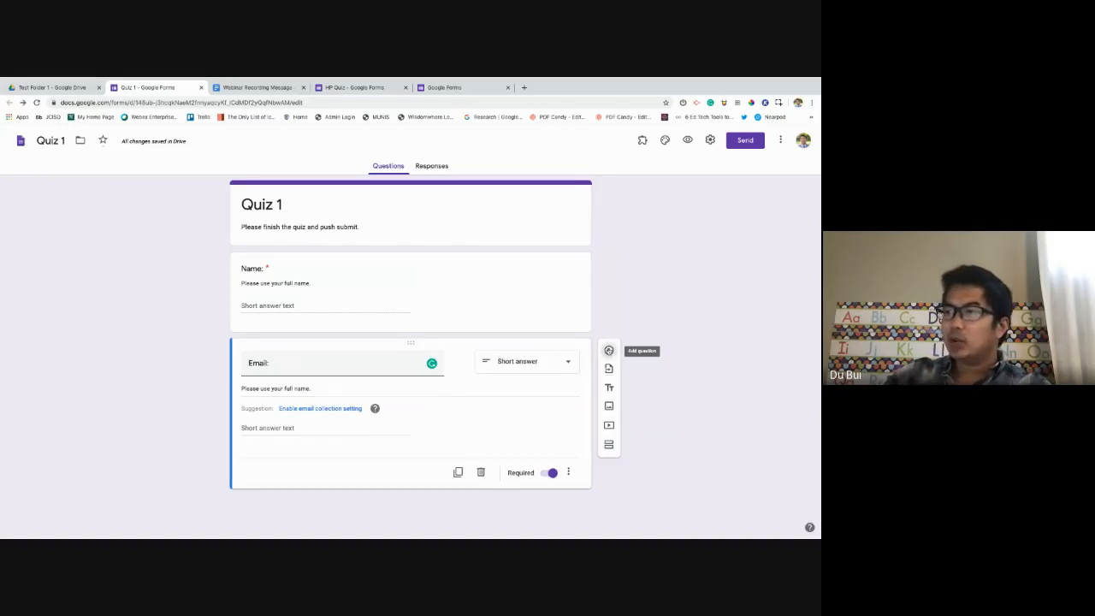
Add a new question titled 'What is the central idea?' below Email.
click(609, 350)
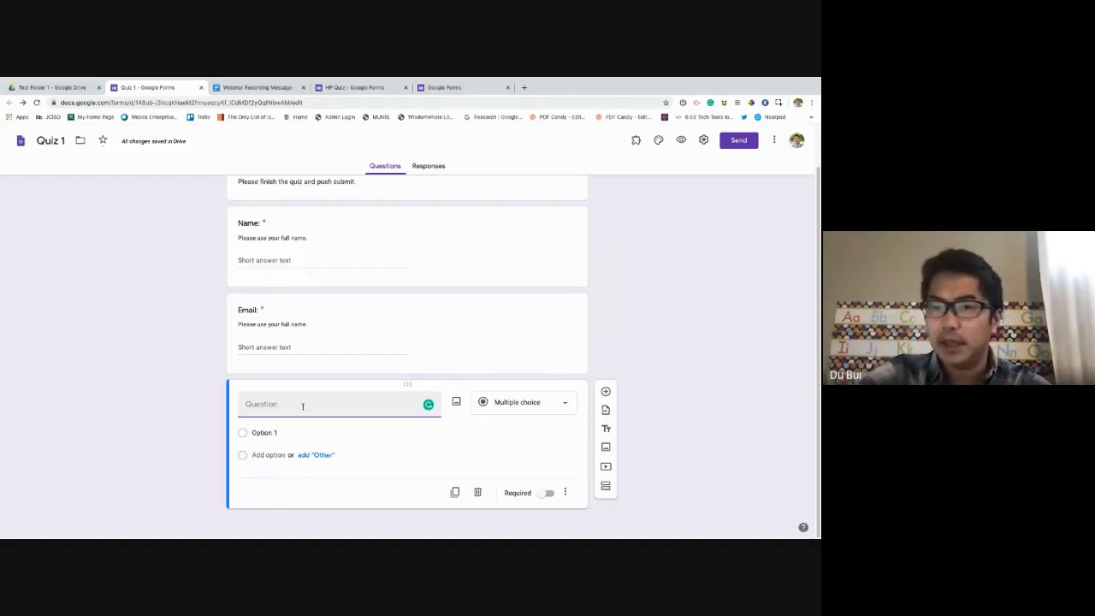
text(Wh)
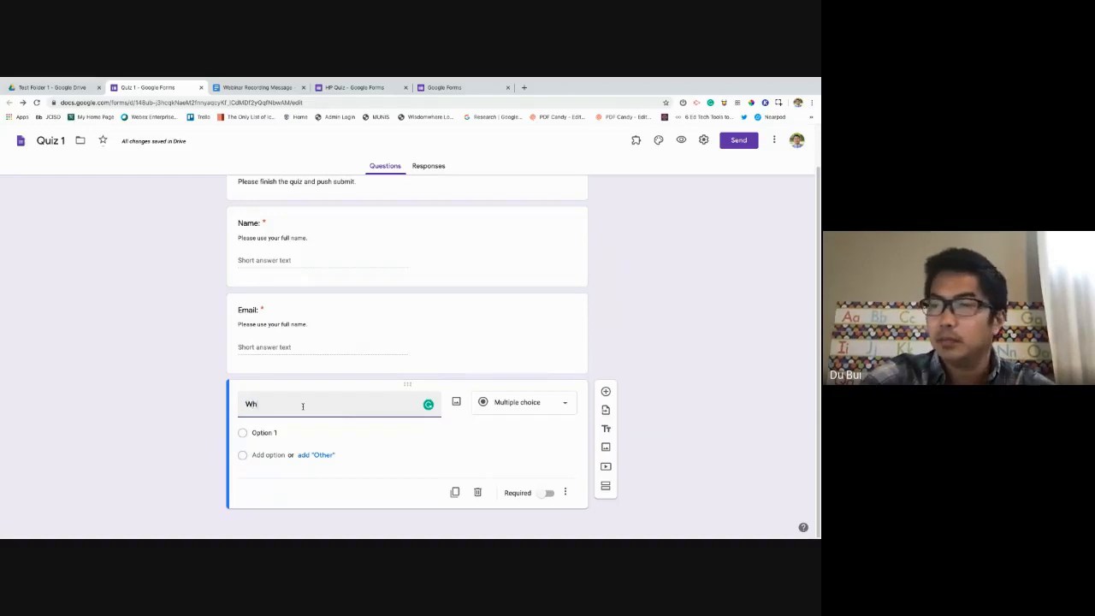
text(at is the center)
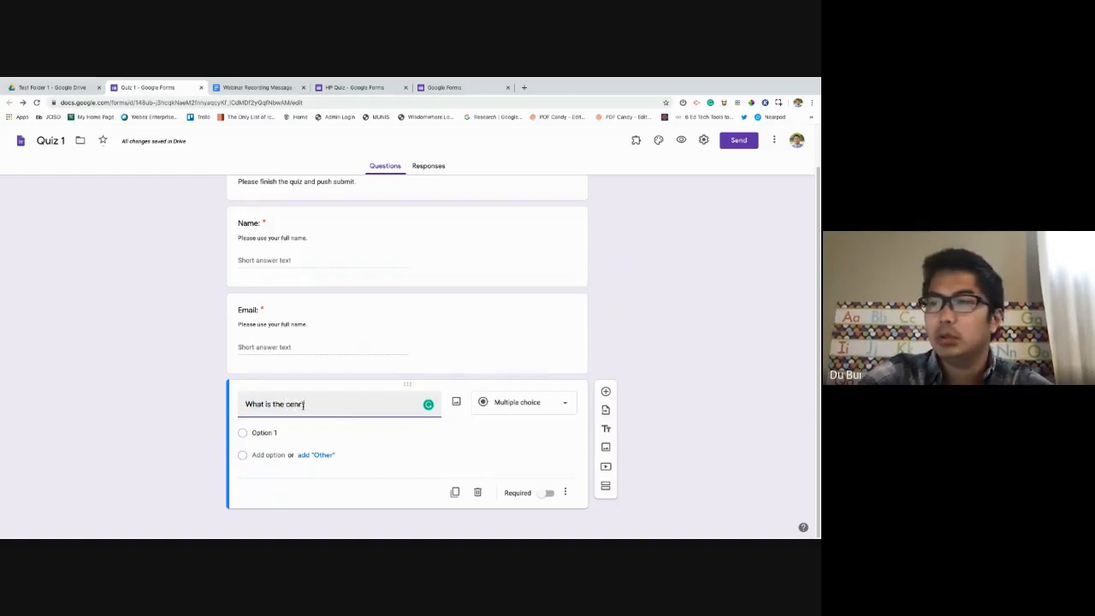
key(BackSpace)
key(BackSpace)
key(BackSpace)
text(tral)
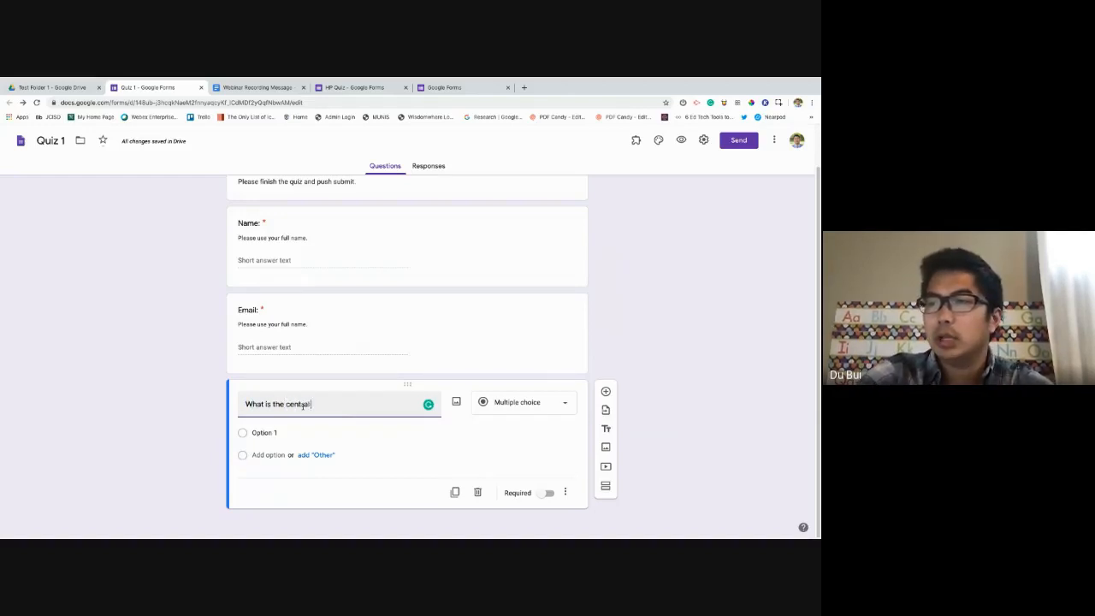
text( idea?)
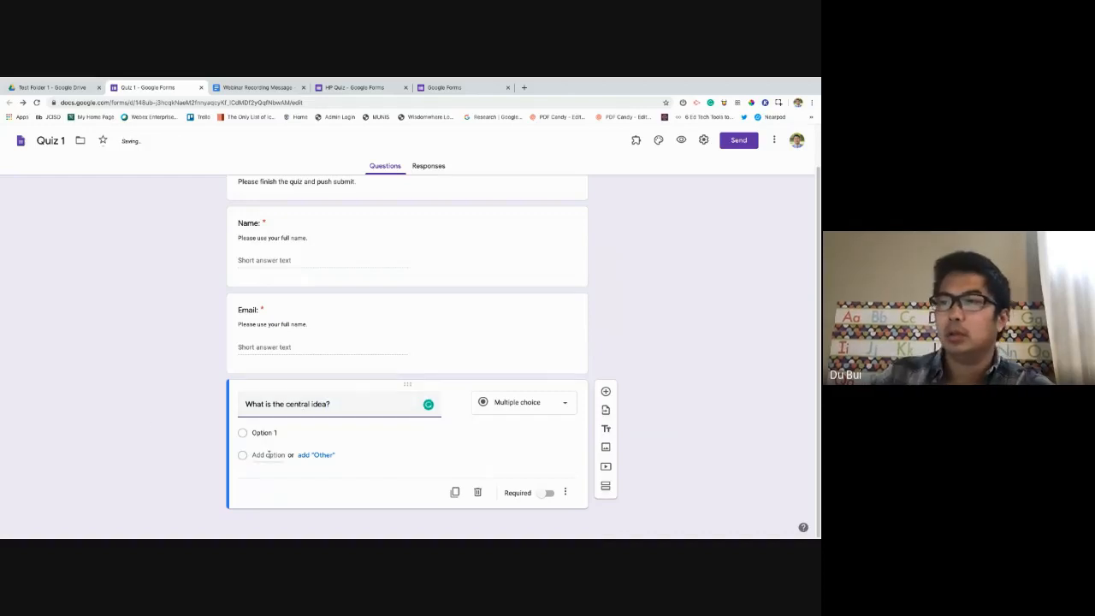
Fill in answer options 'Five' and 'red' and add further option rows.
click(280, 433)
text(Five)
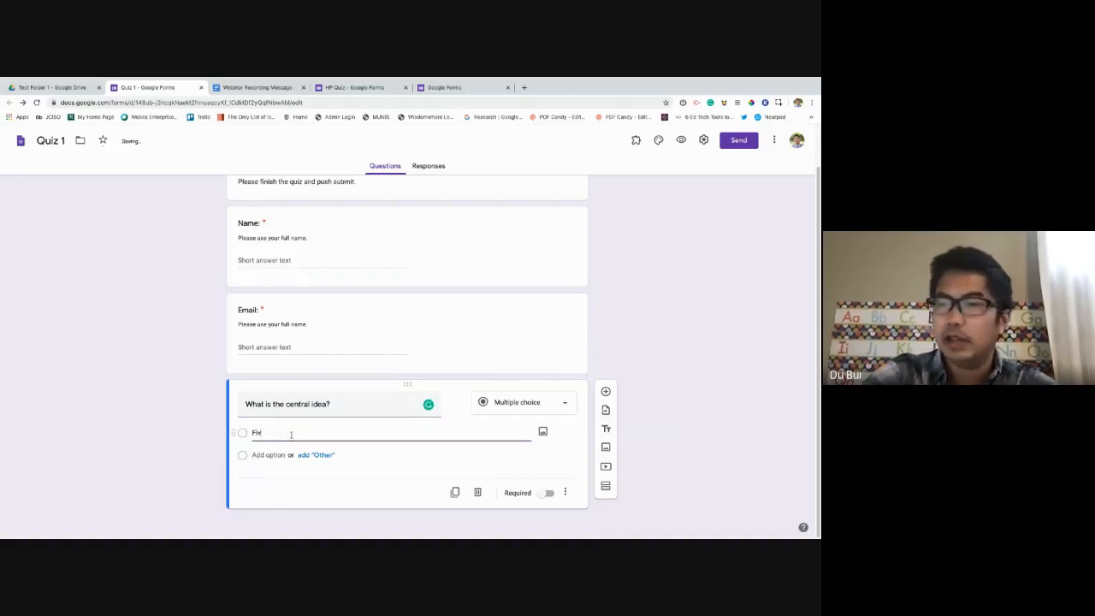
key(Return)
text(red)
key(Return)
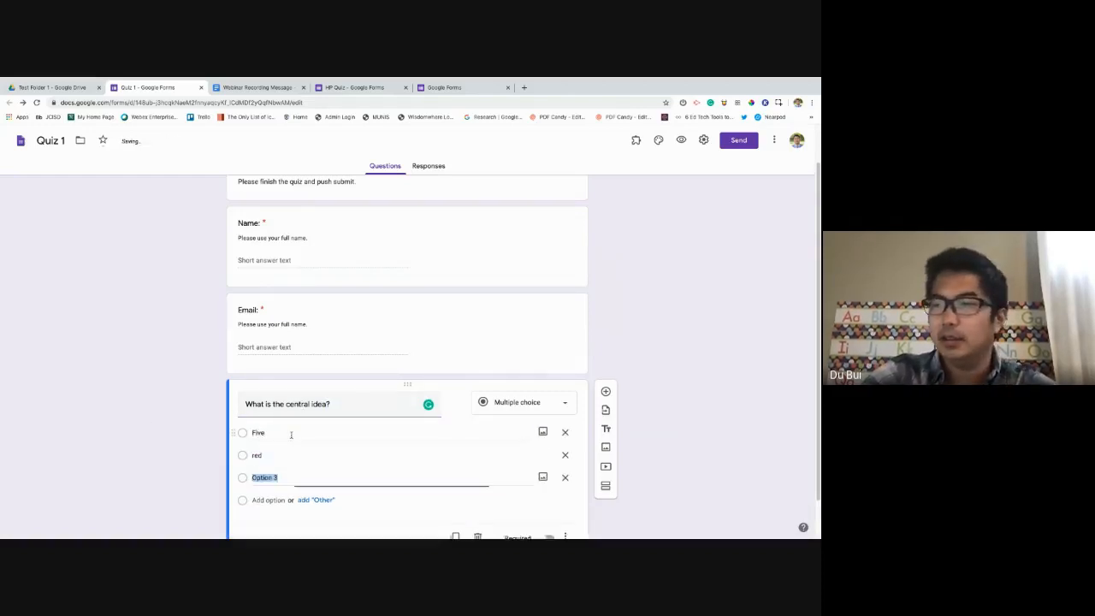
key(Return)
key(Return)
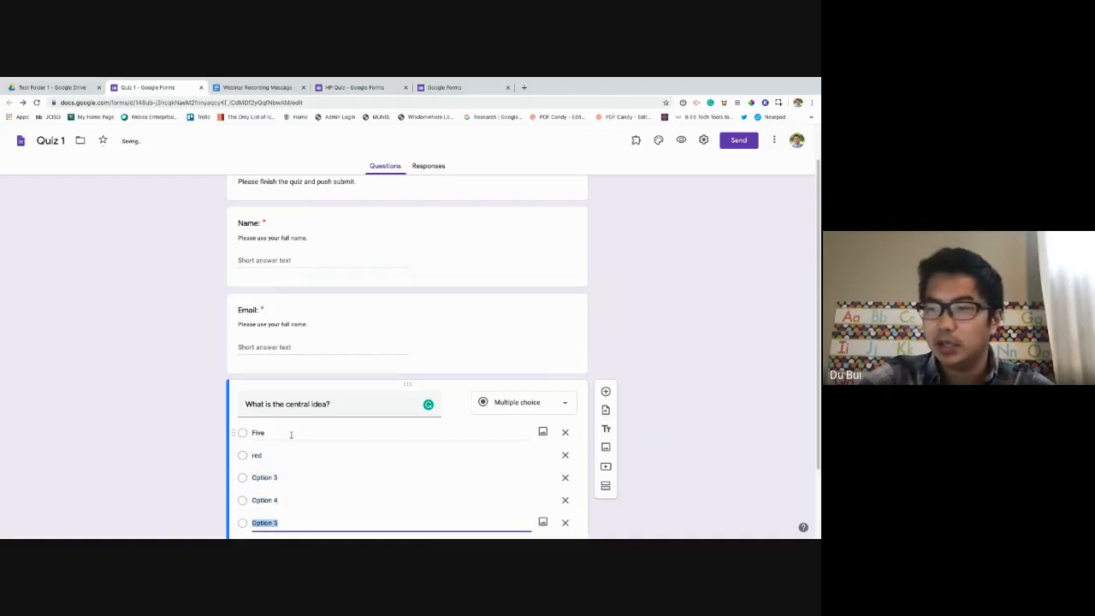
scroll(292, 434, down, 1)
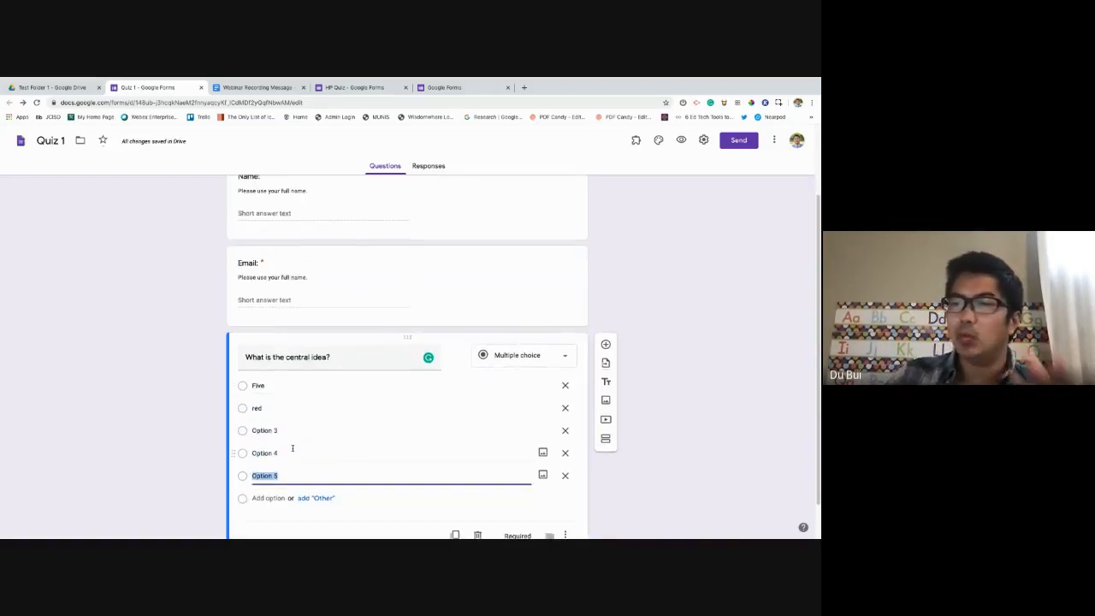
scroll(293, 448, down, 1)
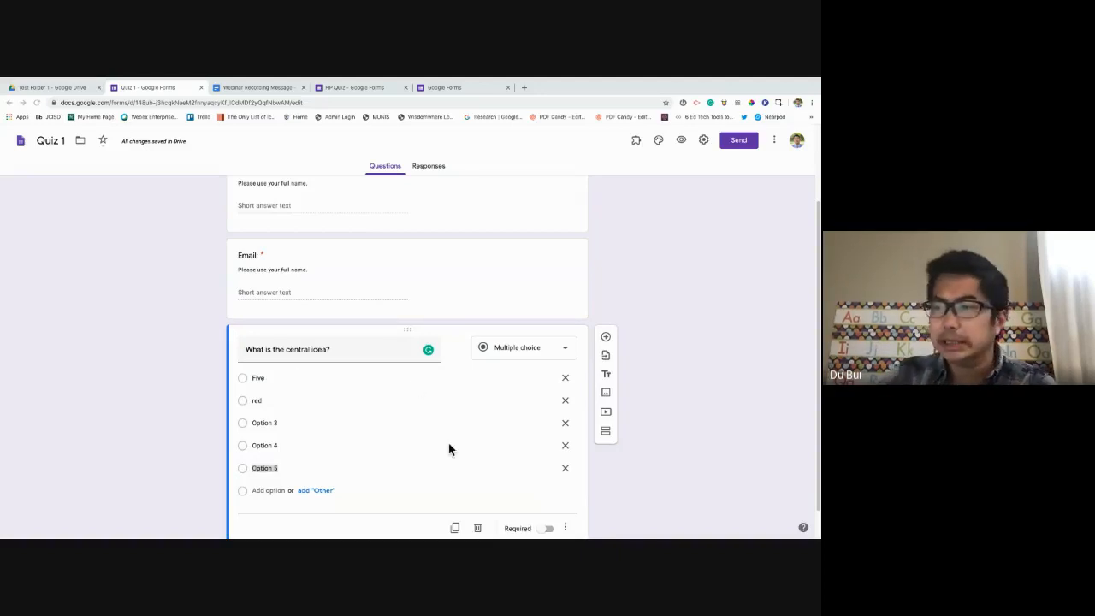
scroll(450, 447, down, 1)
click(595, 427)
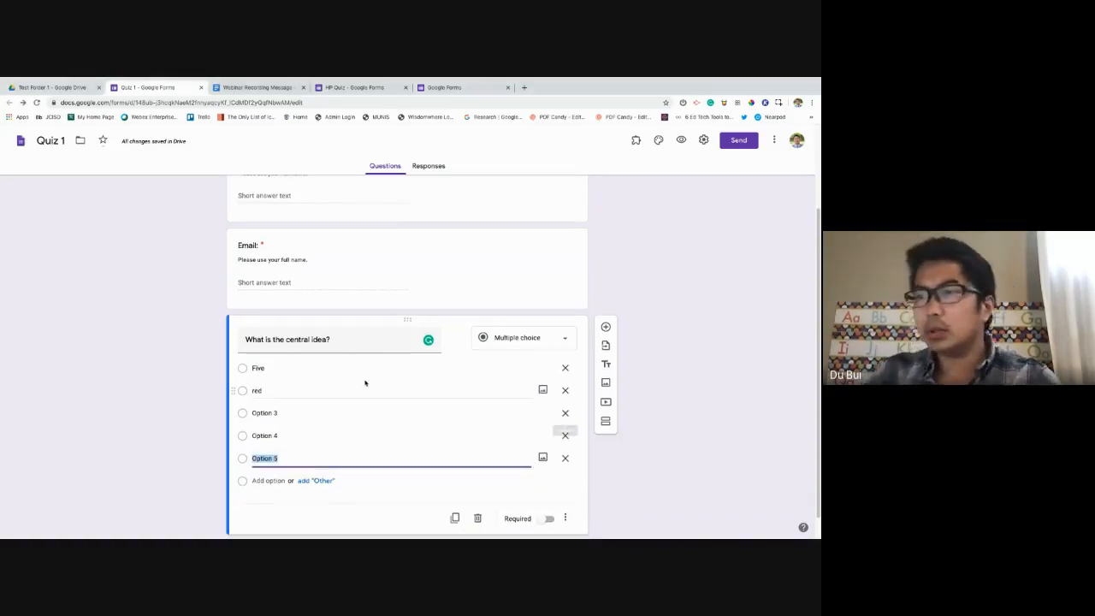
scroll(377, 381, down, 1)
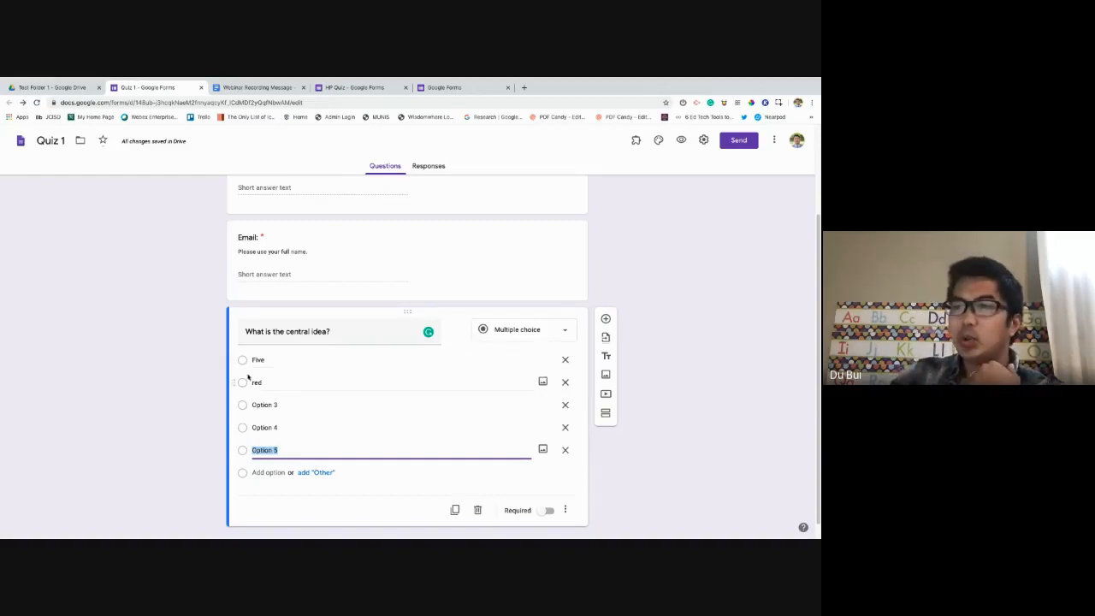
click(177, 377)
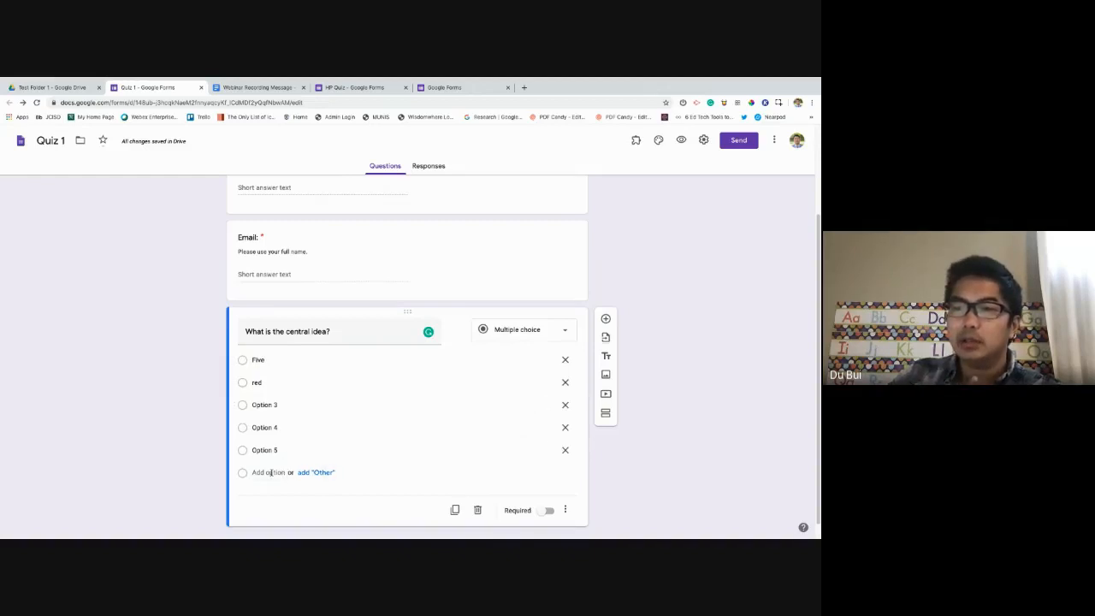
Add a sixth option 'blue' and an Other choice, and make the question required.
click(270, 472)
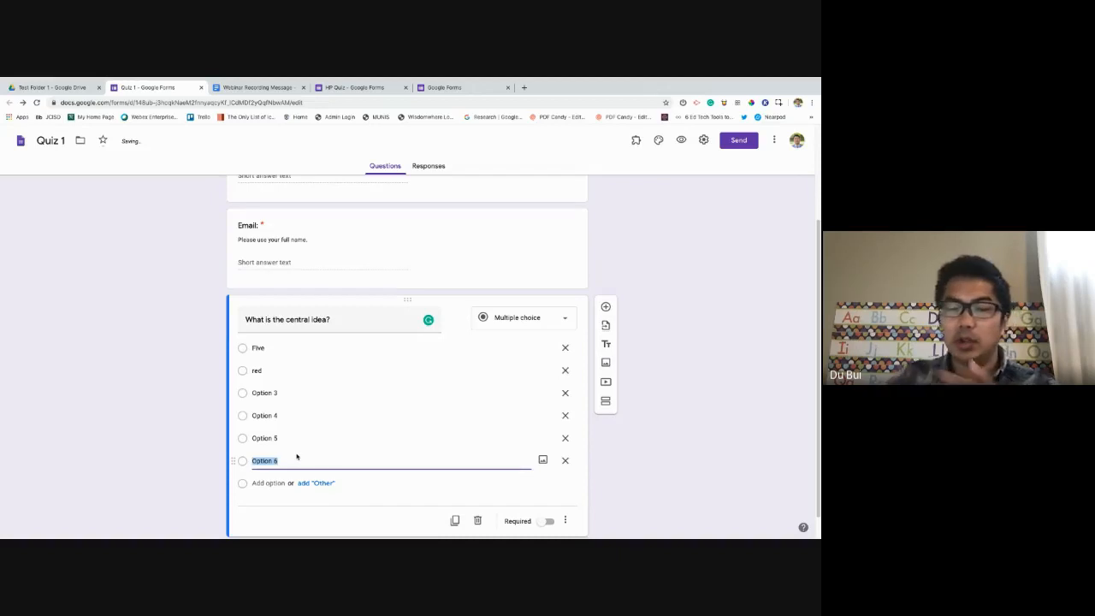
text(blue)
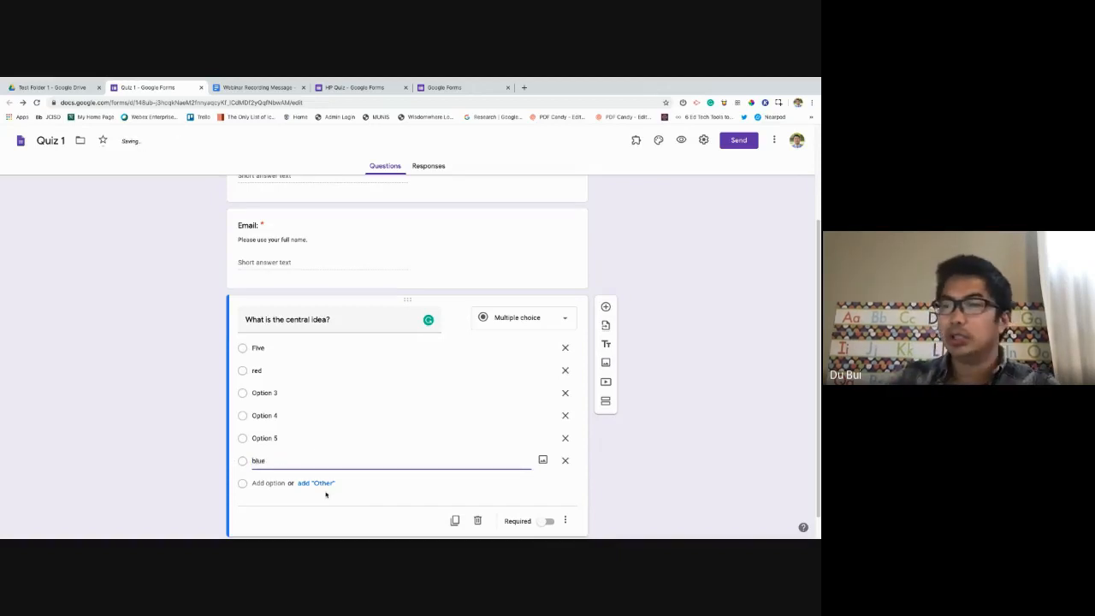
click(318, 484)
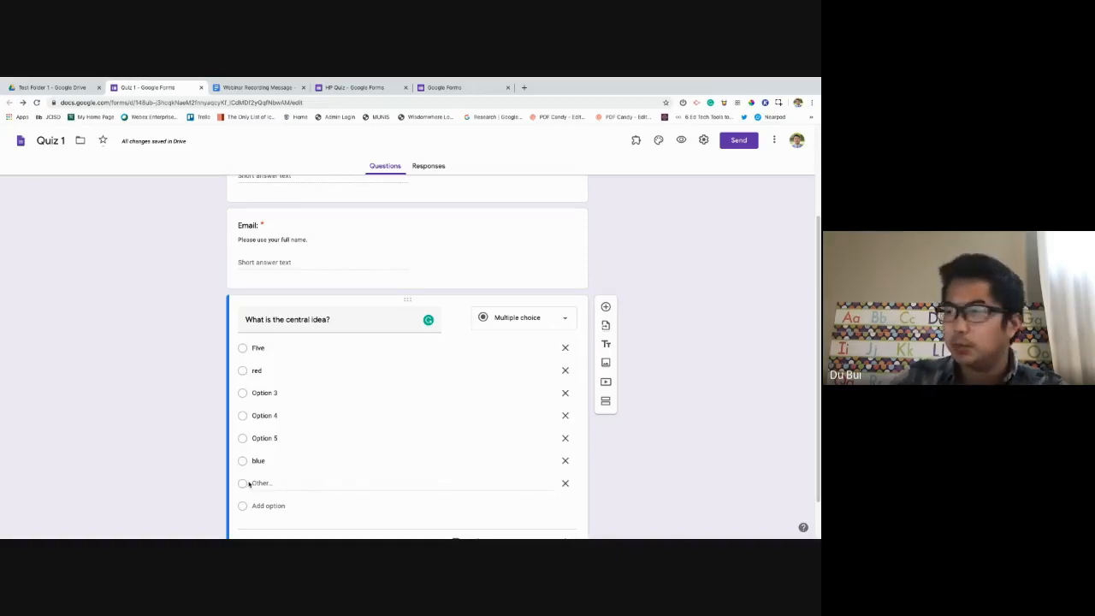
scroll(631, 210, down, 1)
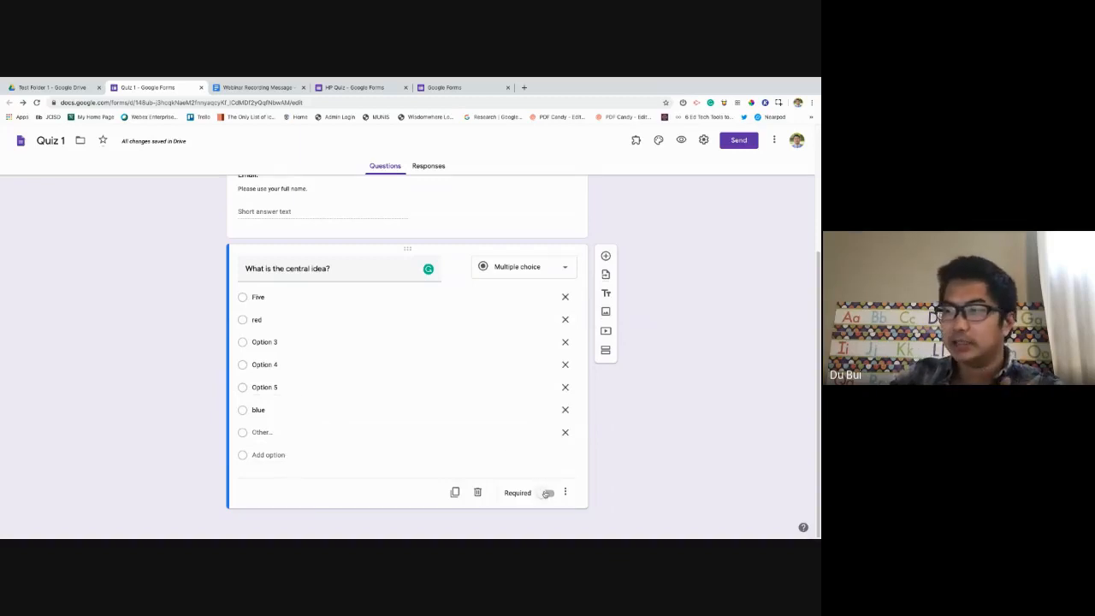
click(546, 494)
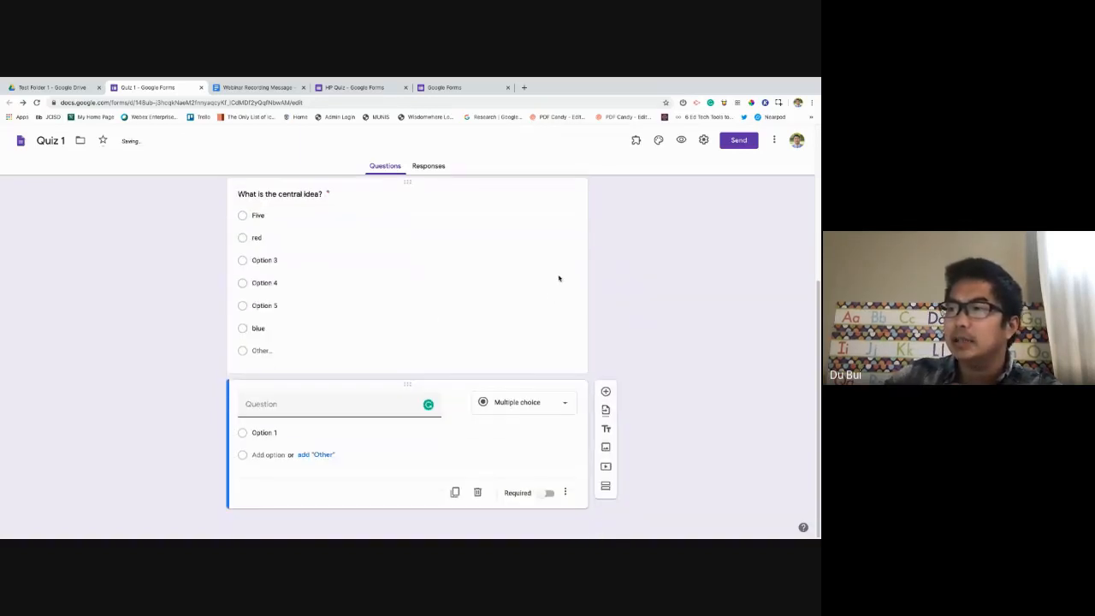
Make the new question a Checkboxes question titled 'What....?'.
click(553, 403)
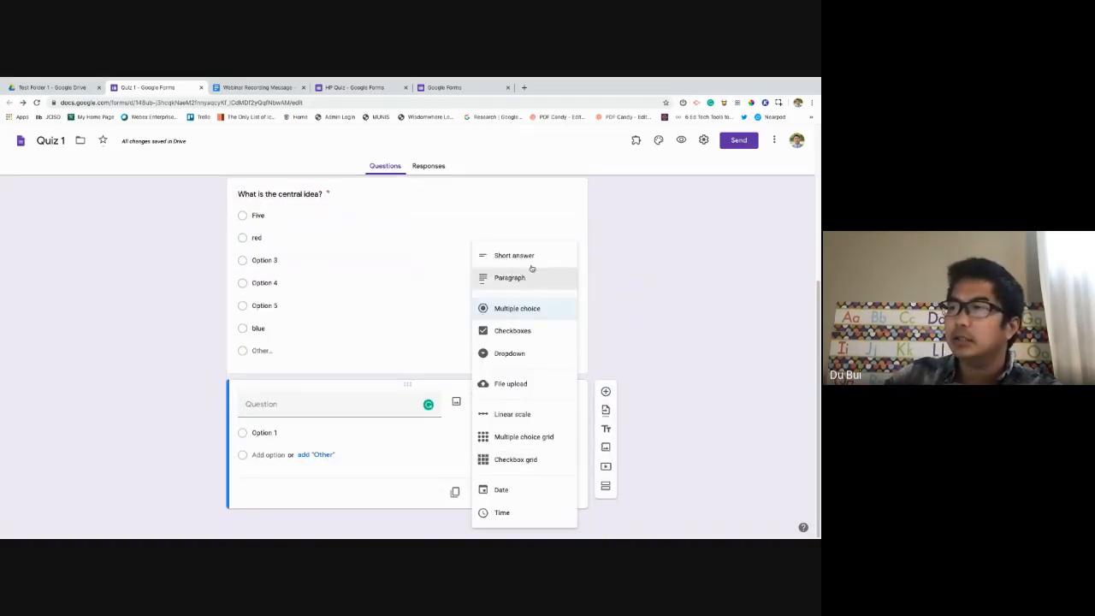
click(538, 331)
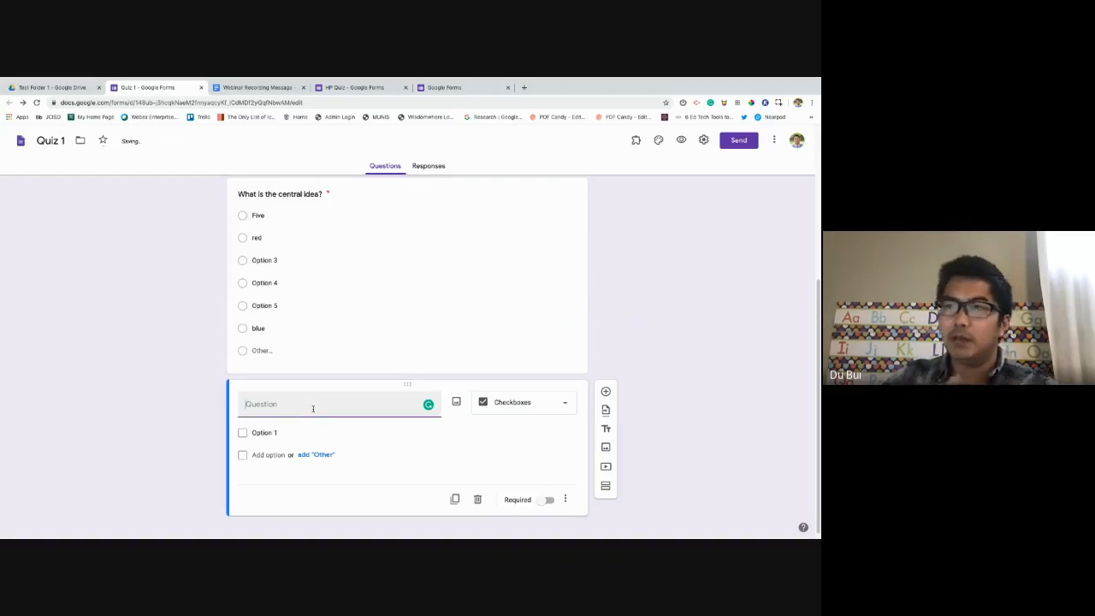
text(What)
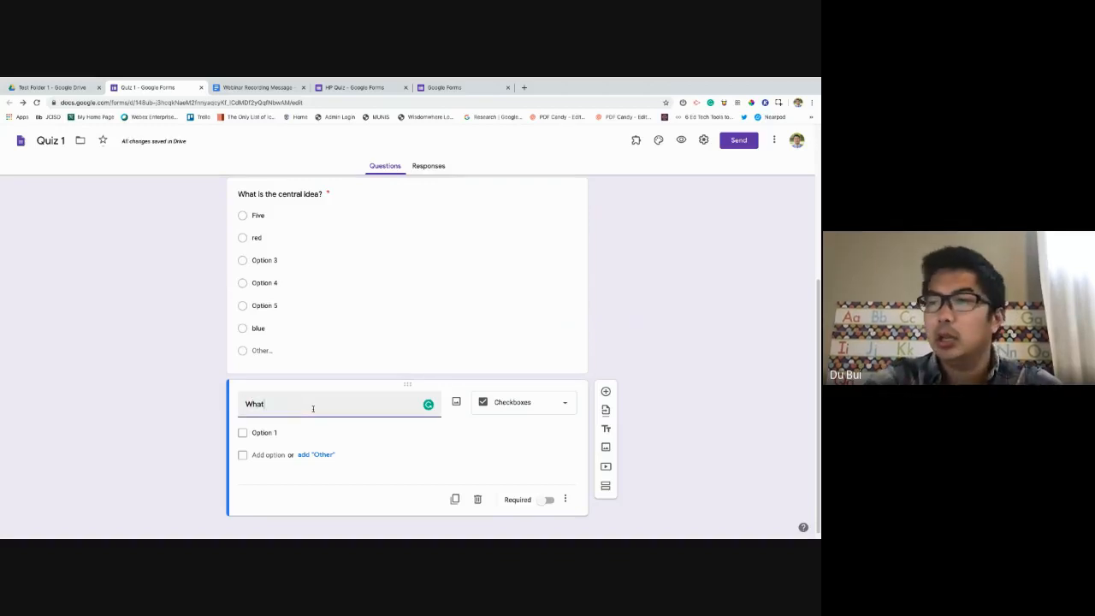
text(/.)
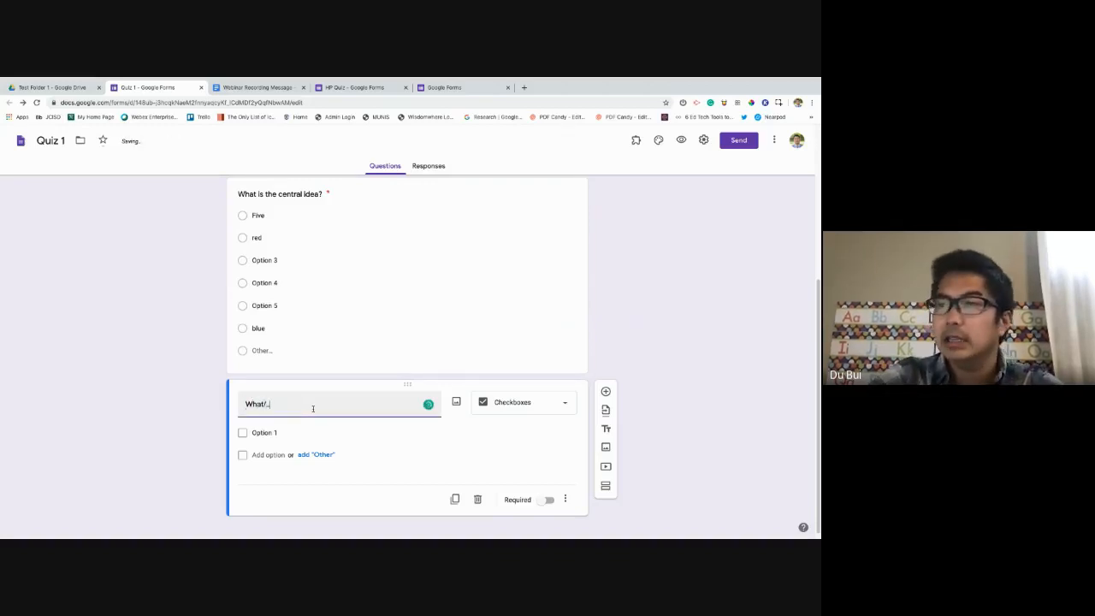
key(BackSpace)
text(....?)
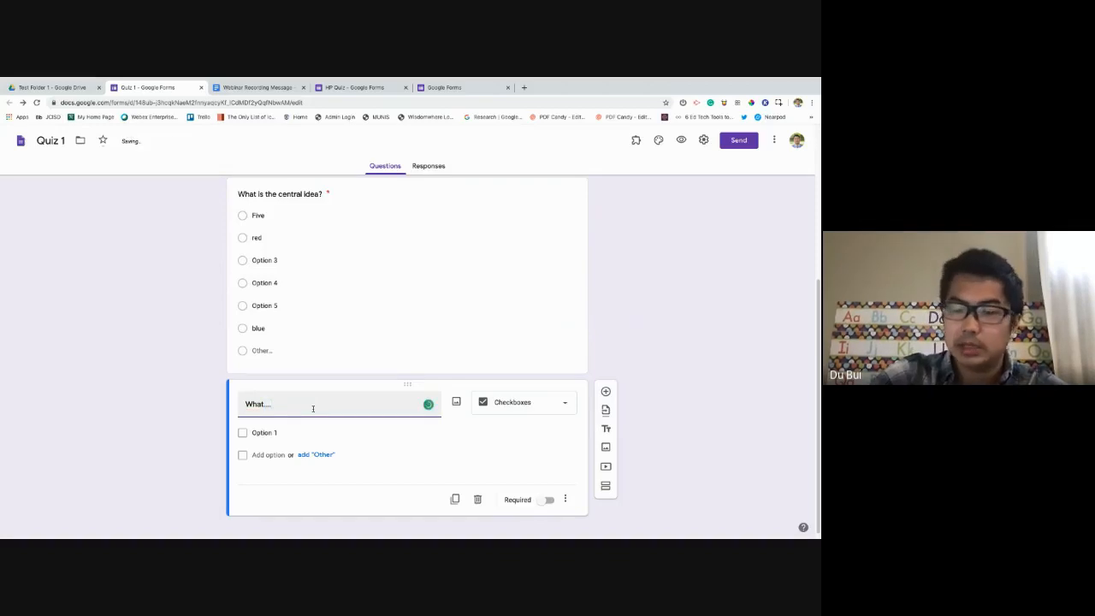
Extend the answers to Option 1 through Option 7 and make the question required.
click(301, 441)
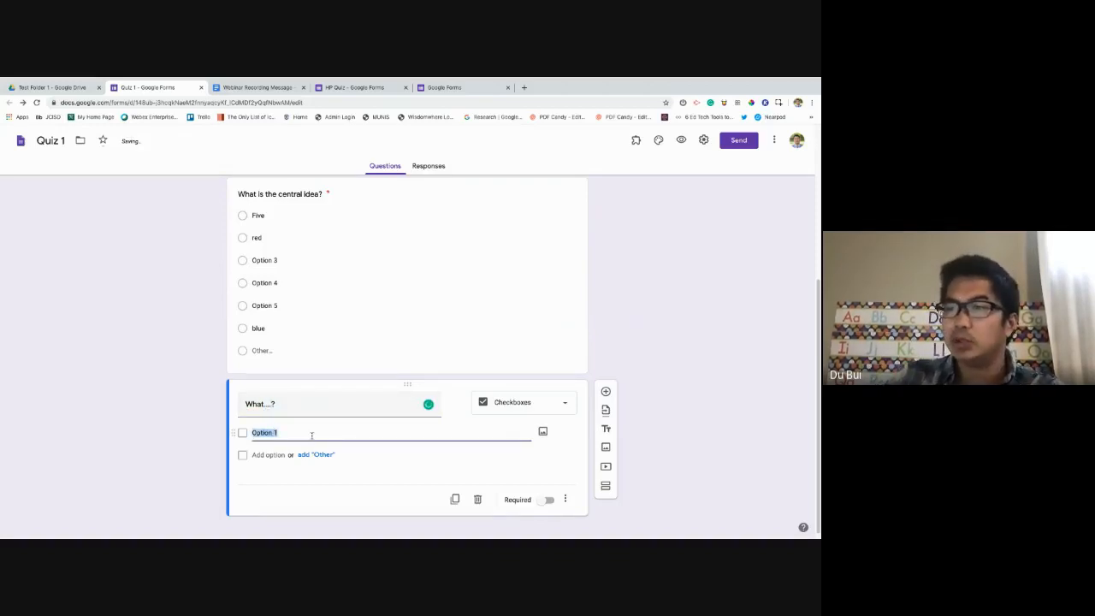
key(Return)
key(Return)
key(Return)
key(Return)
key(Return)
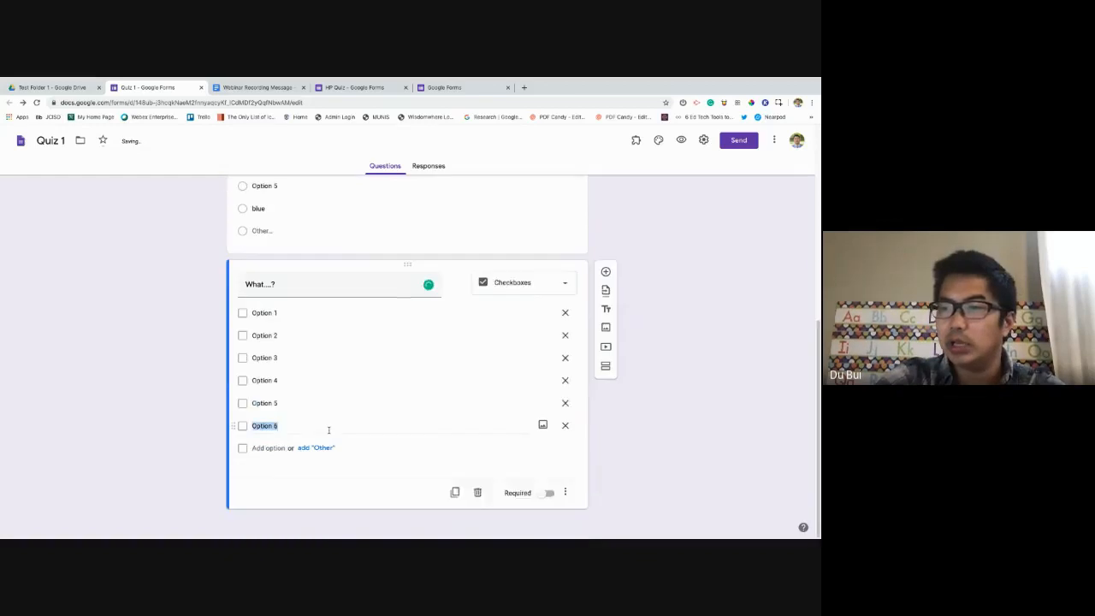
key(Return)
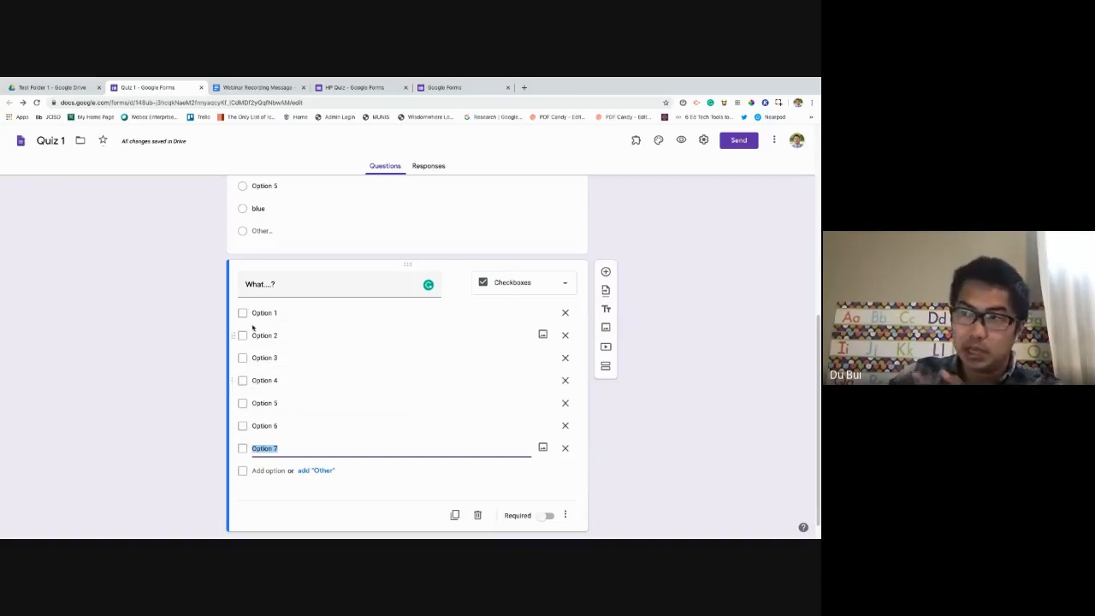
click(282, 283)
click(282, 284)
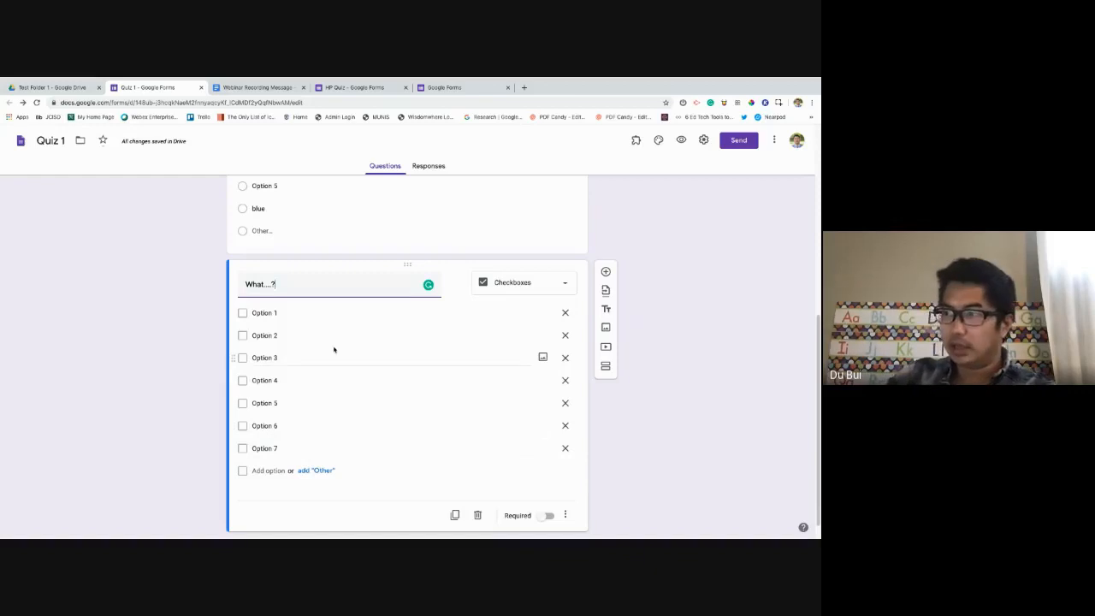
click(548, 516)
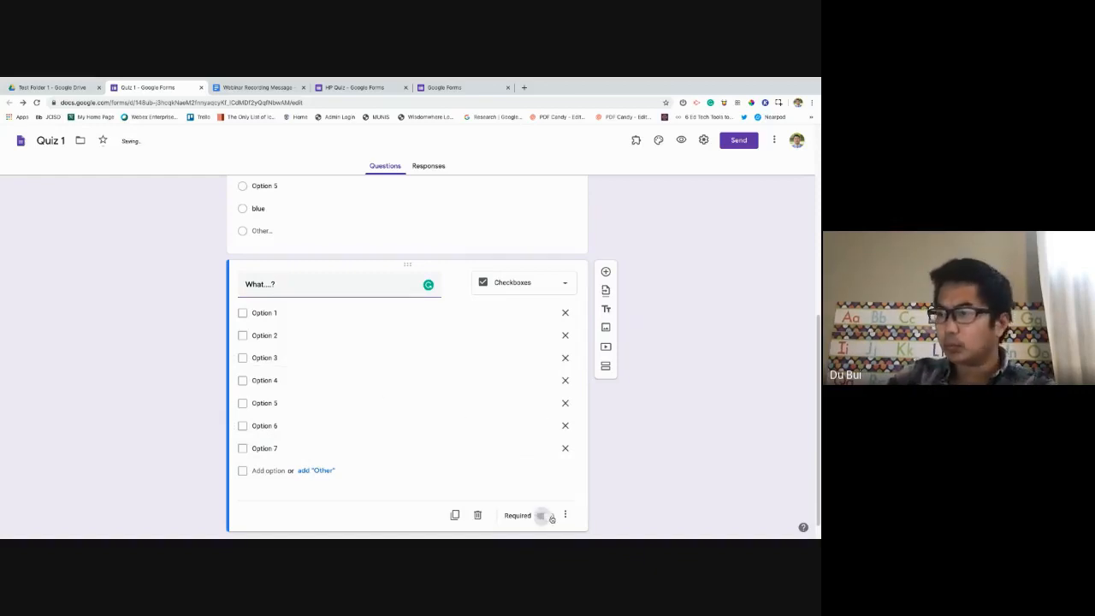
scroll(402, 351, up, 2)
scroll(402, 351, up, 3)
scroll(391, 353, down, 5)
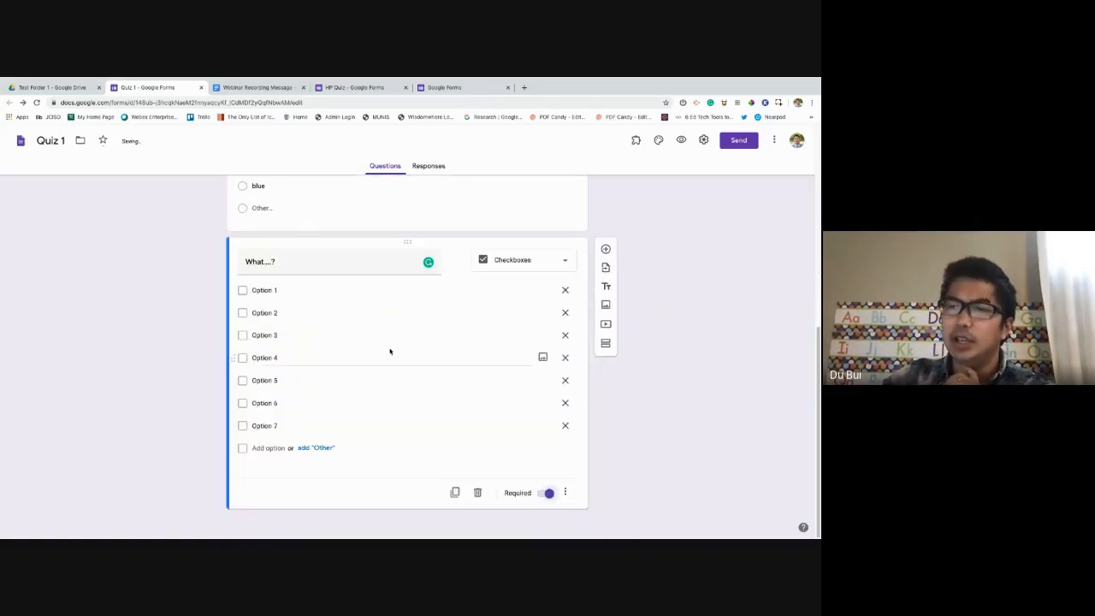
scroll(391, 352, up, 1)
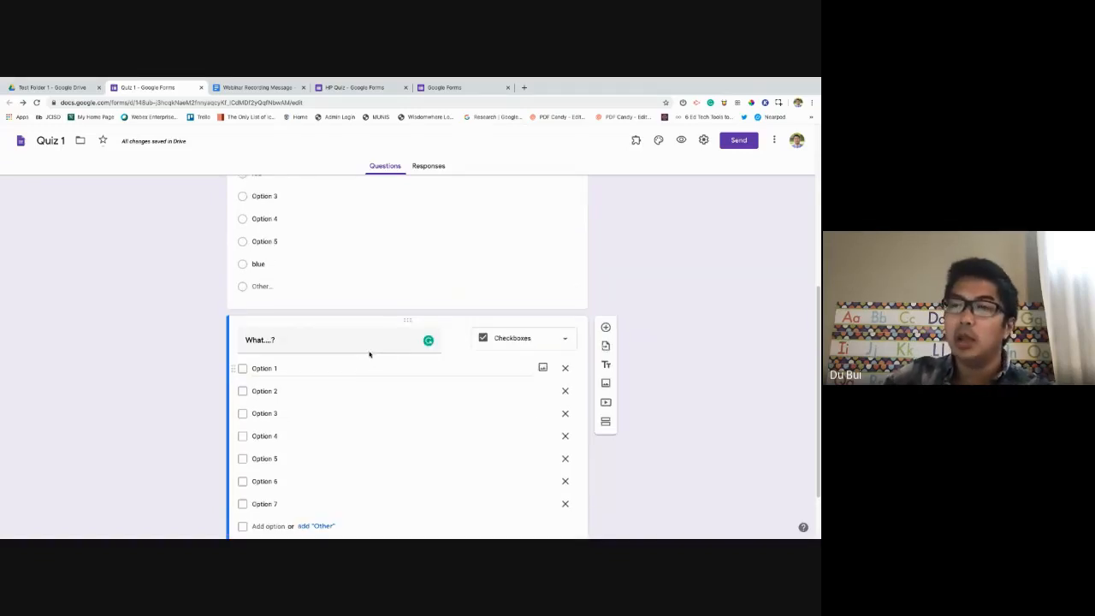
scroll(370, 355, down, 1)
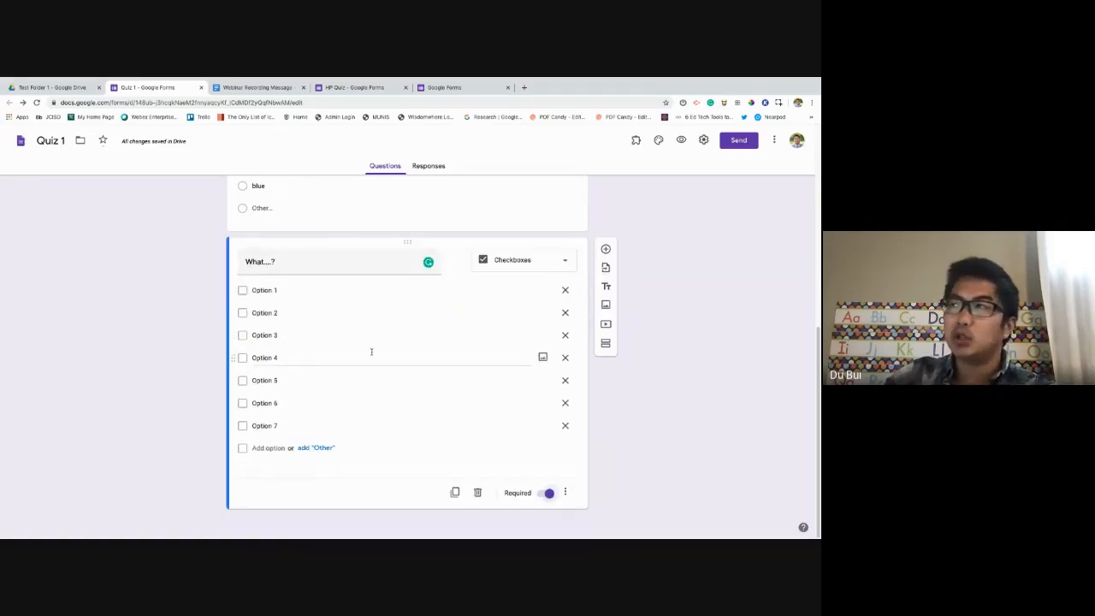
Preview the live form and autofill the Name and Email answers.
click(682, 141)
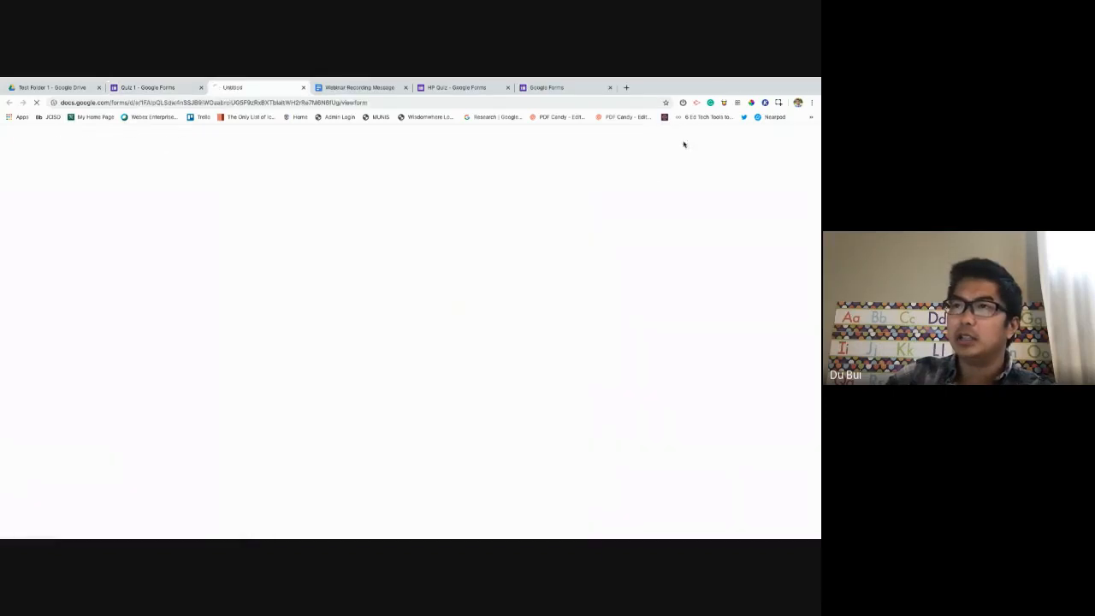
scroll(456, 288, down, 4)
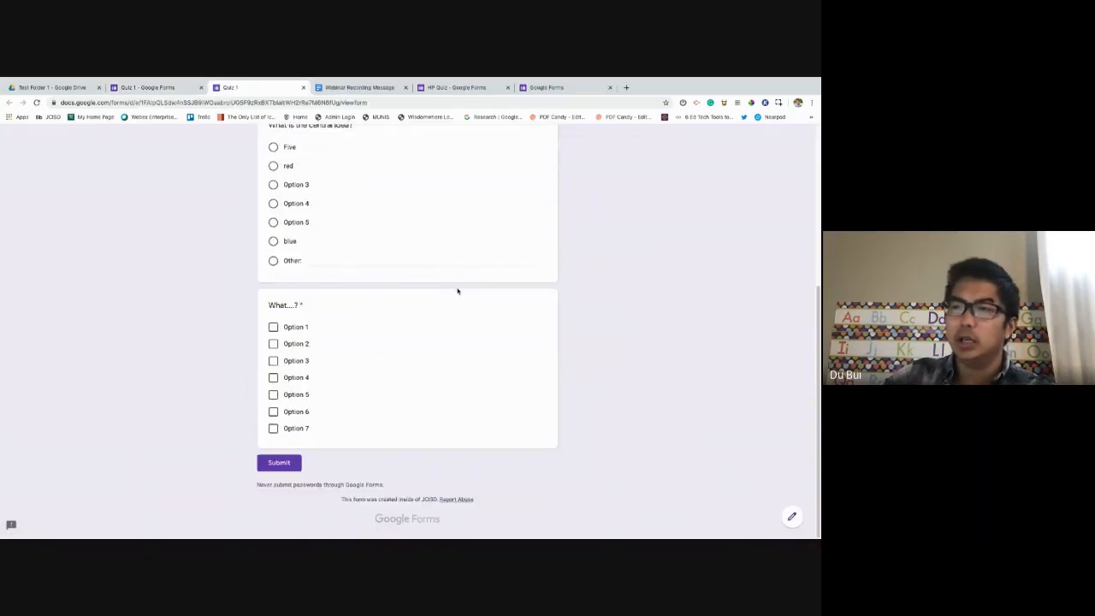
scroll(456, 286, up, 4)
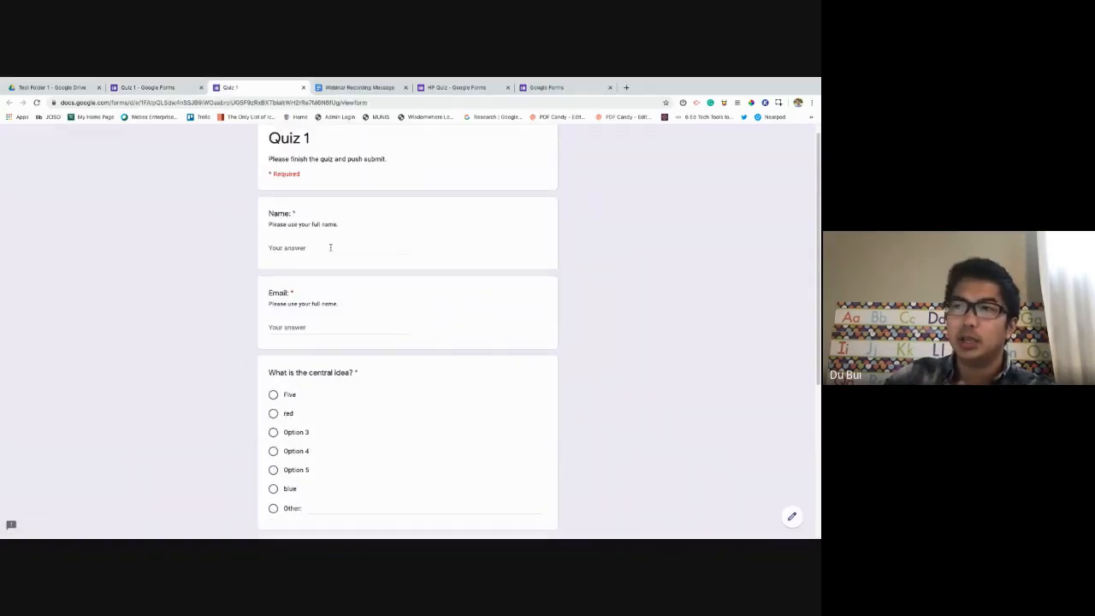
click(331, 248)
click(337, 267)
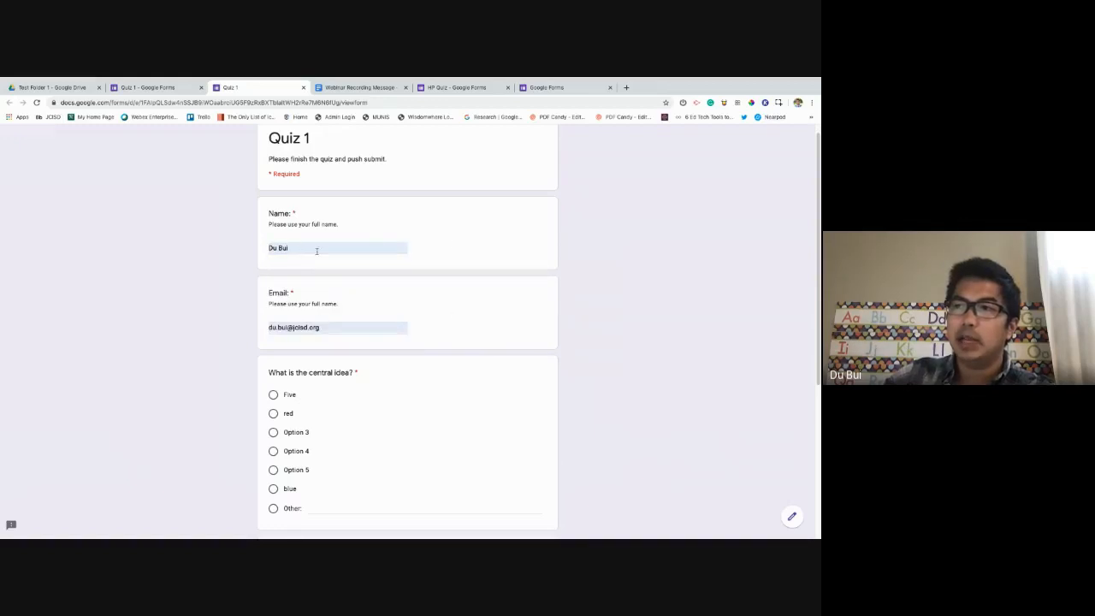
Try answers on the central idea question, ending with Other set to 'red red red'.
scroll(200, 266, down, 1)
scroll(348, 302, down, 2)
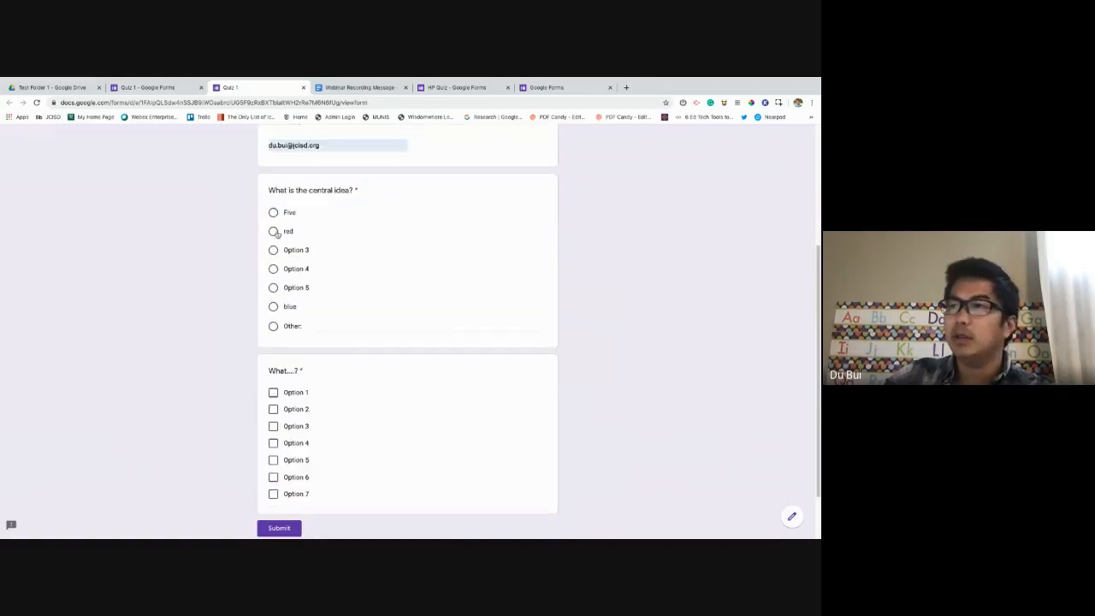
click(273, 250)
click(273, 288)
click(273, 306)
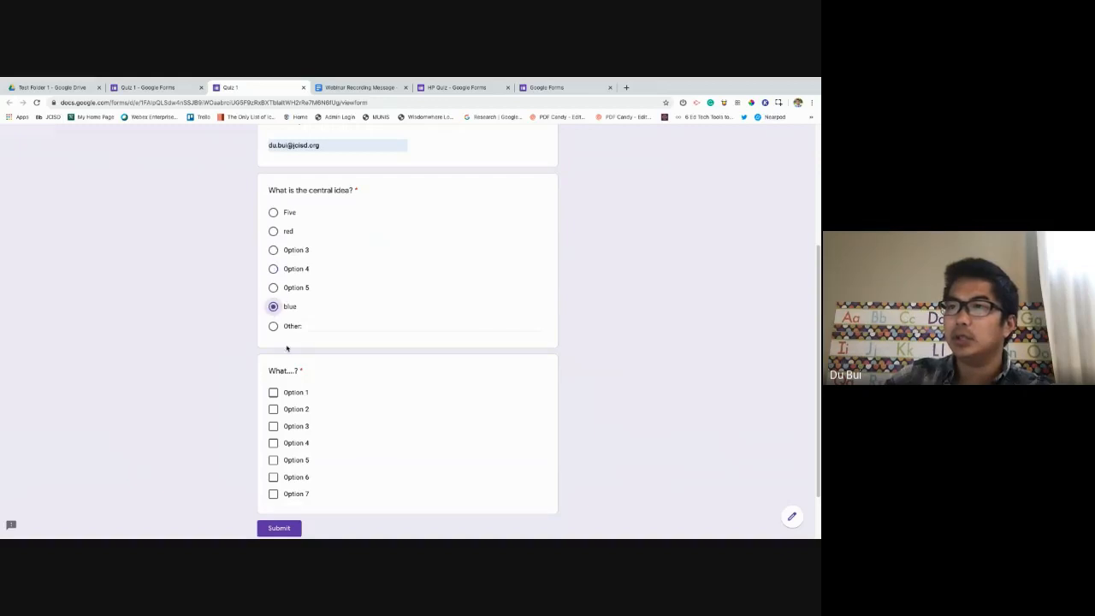
click(274, 327)
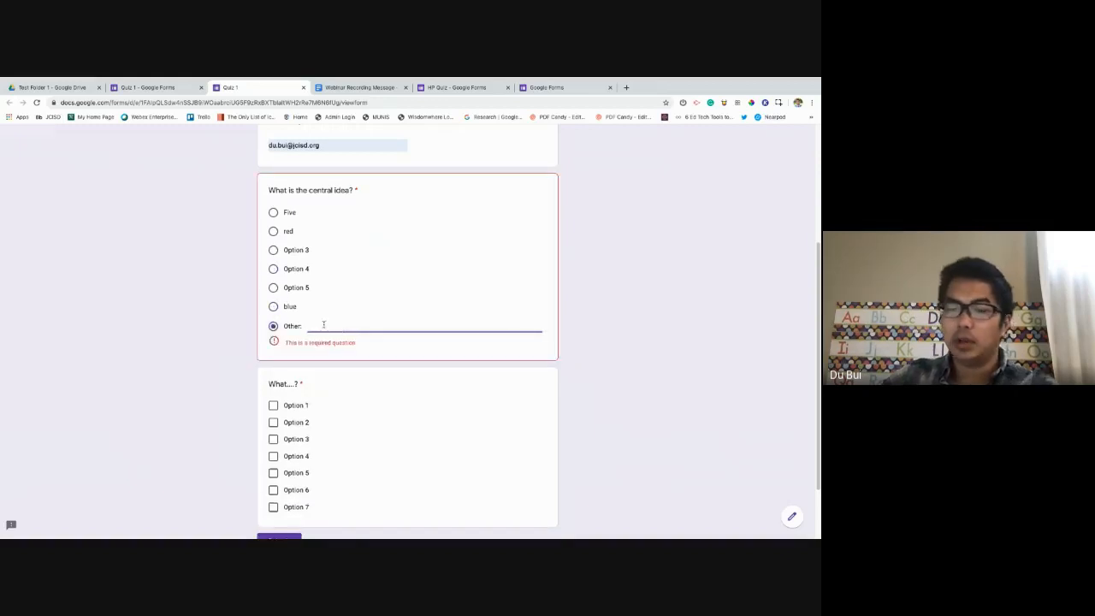
text(red)
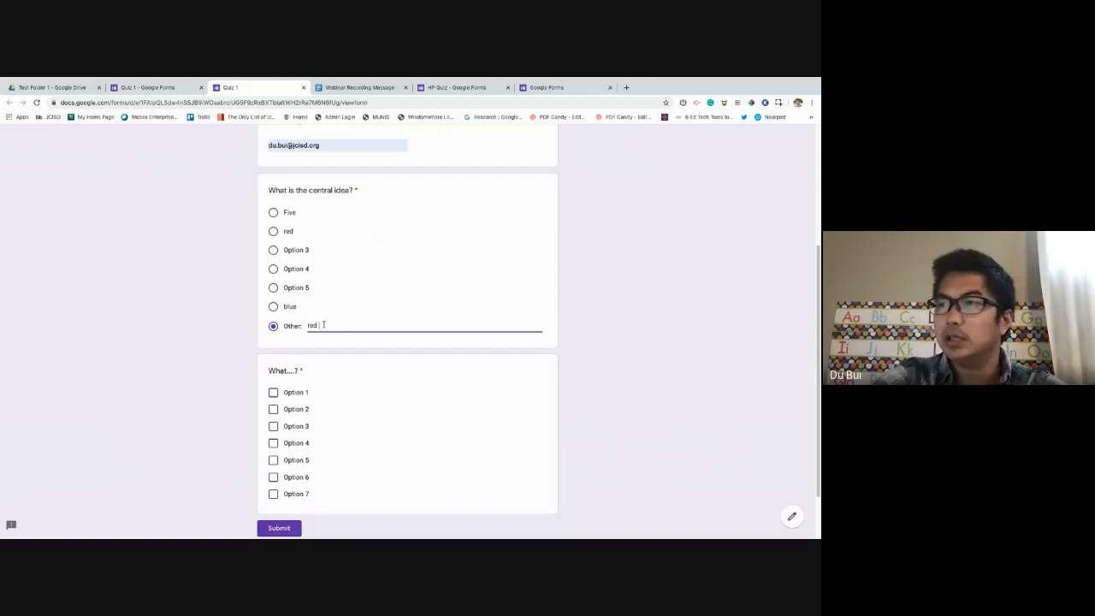
text( red red)
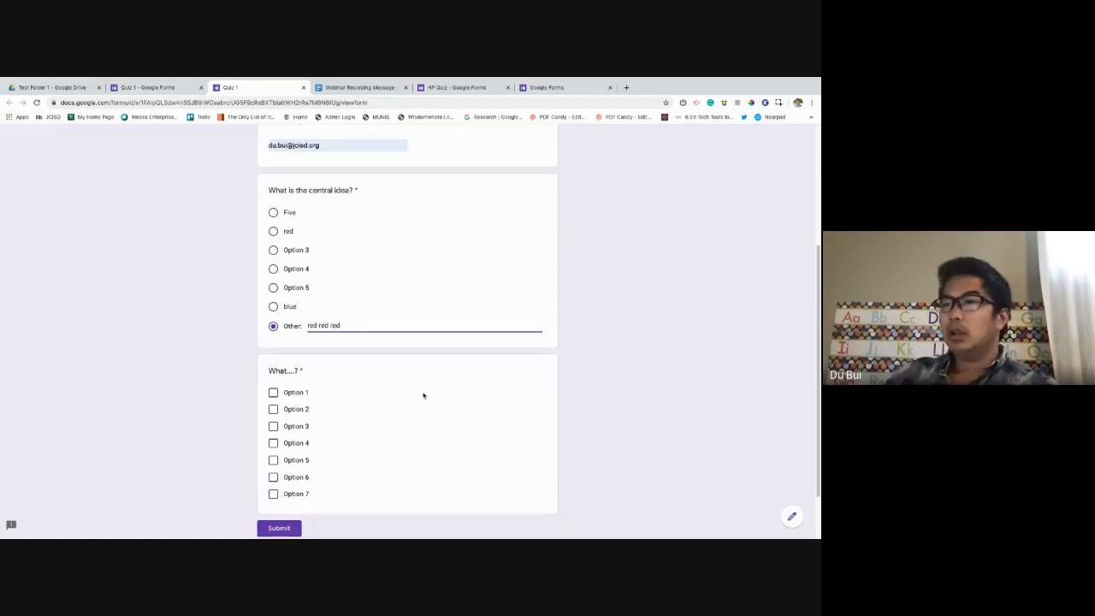
Tick Options 1, 3, 4 and 6 in the checkbox question.
click(273, 392)
click(273, 420)
click(273, 438)
click(273, 471)
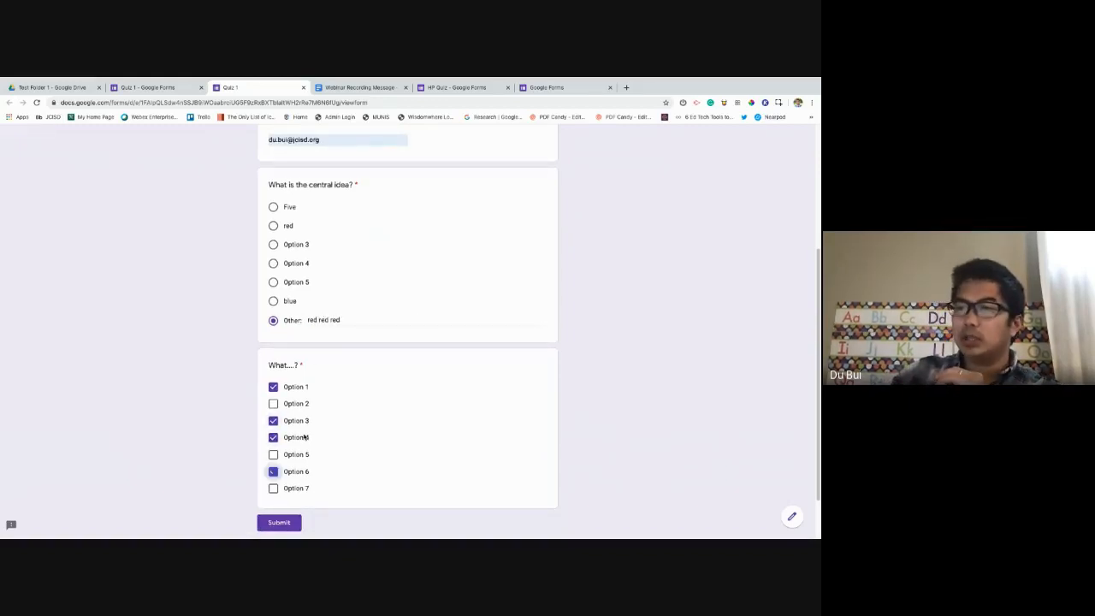
Close the preview tab, confirming Leave in the 'Leave site?' dialog.
scroll(415, 335, up, 3)
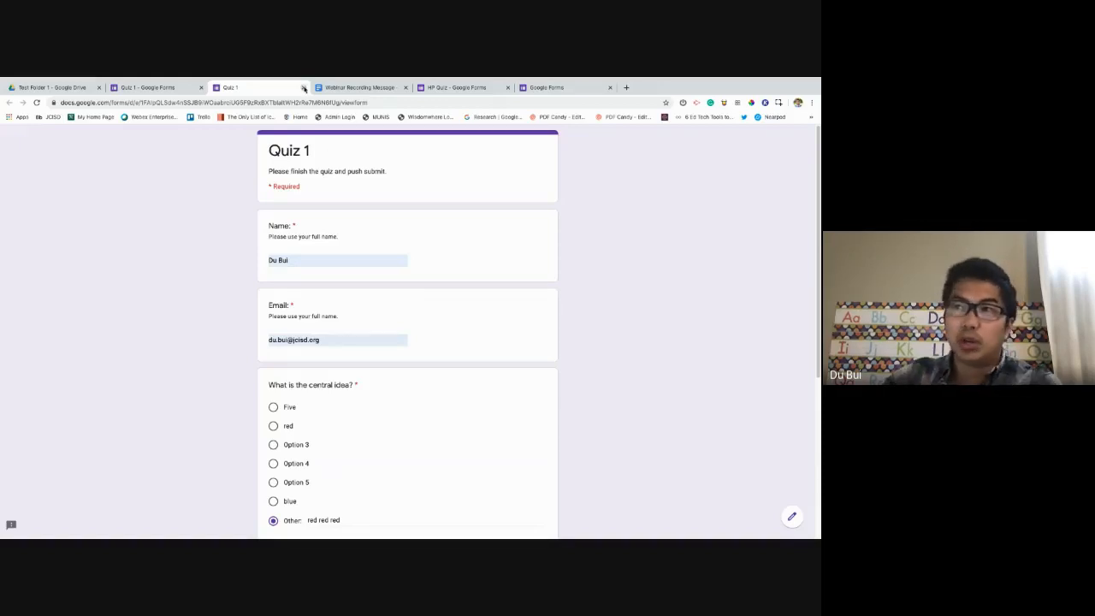
scroll(342, 184, down, 3)
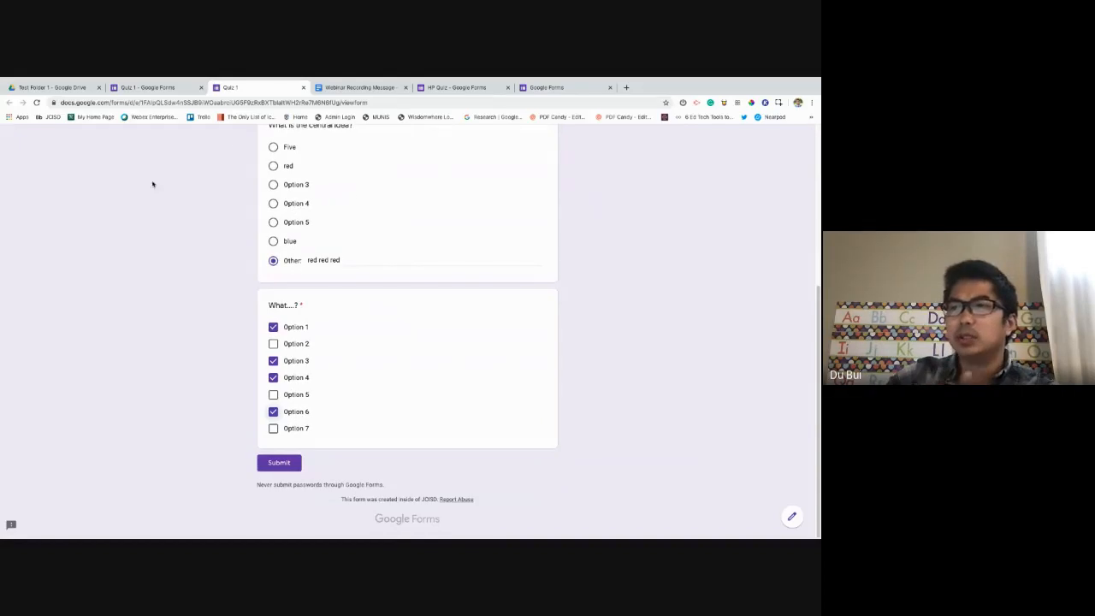
click(303, 89)
click(472, 229)
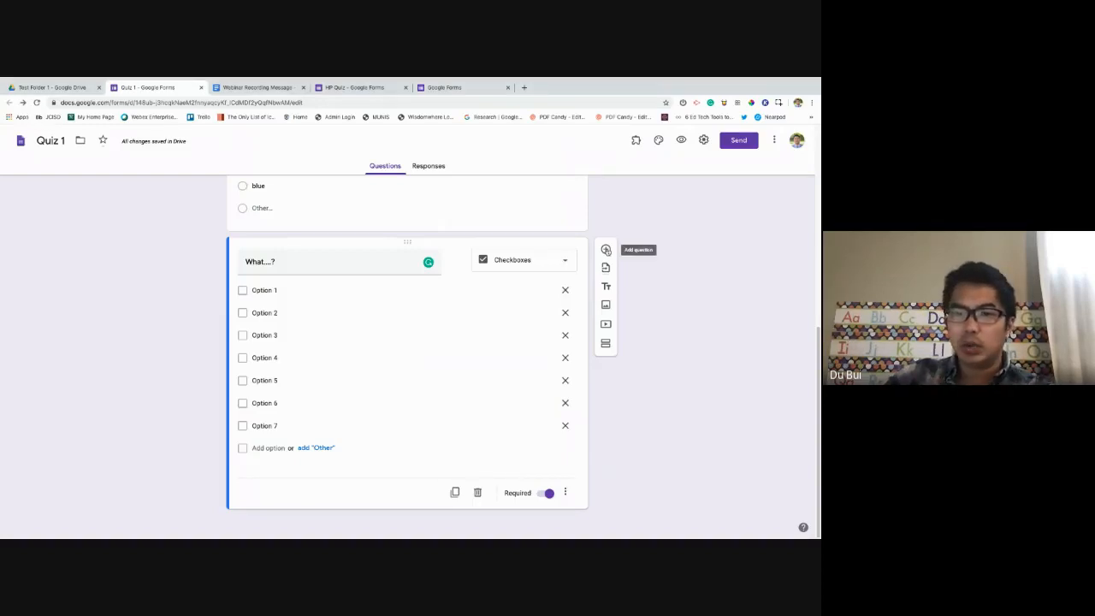
Add a dropdown question titled 'What' with choices Option 1 through Option 8.
click(605, 249)
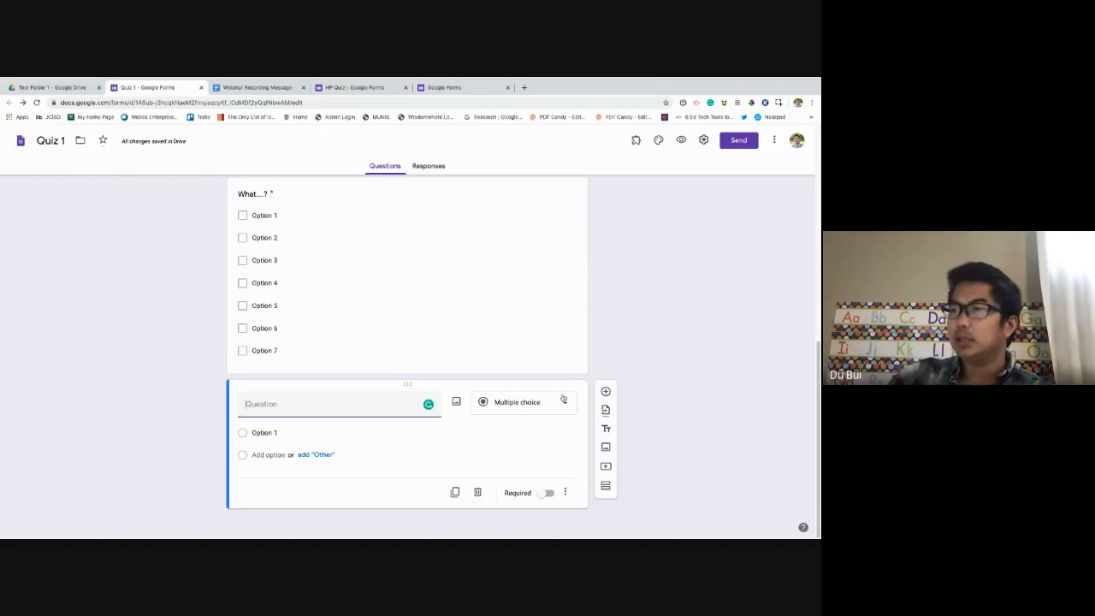
click(562, 399)
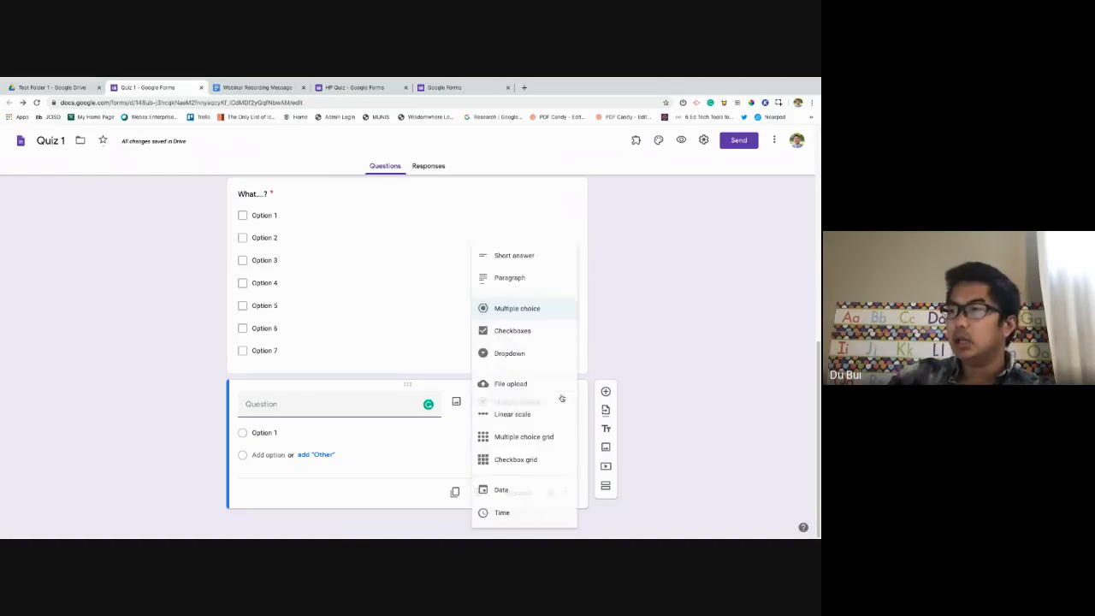
click(517, 356)
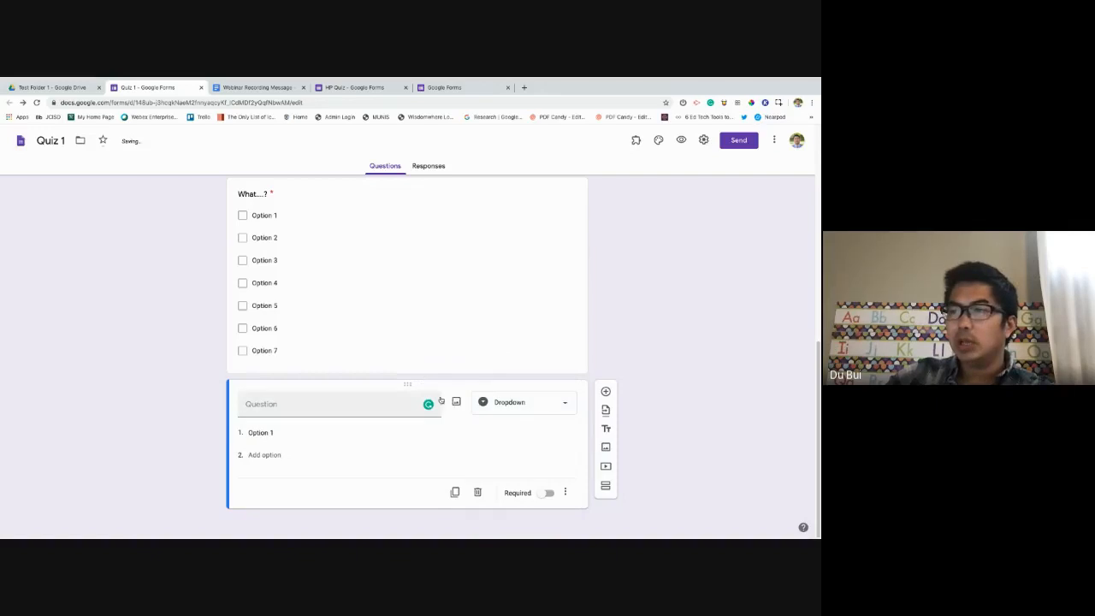
click(319, 404)
text(What)
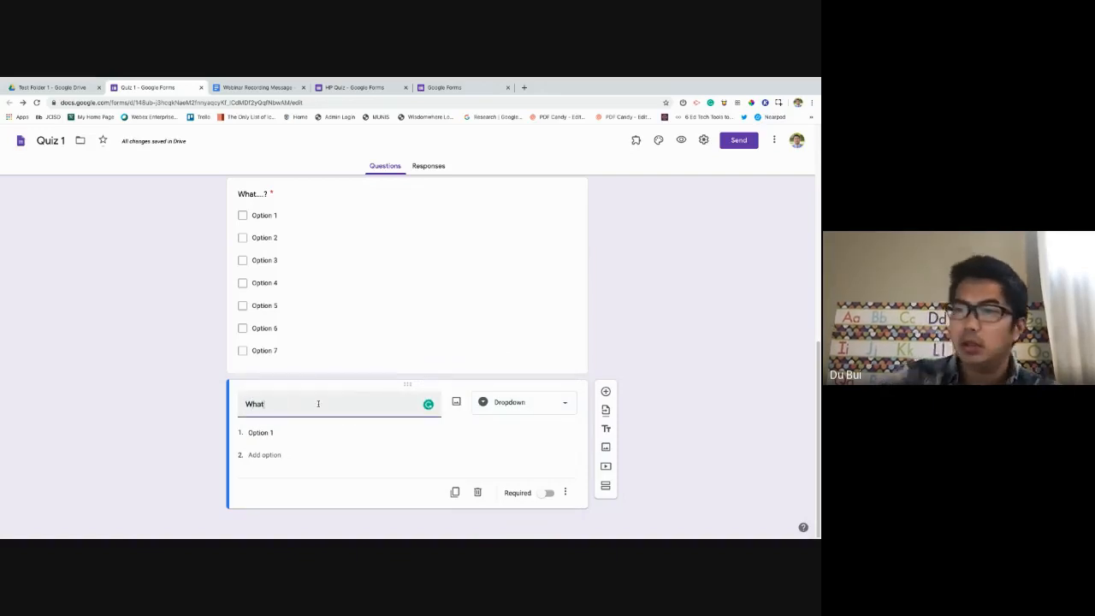
click(261, 433)
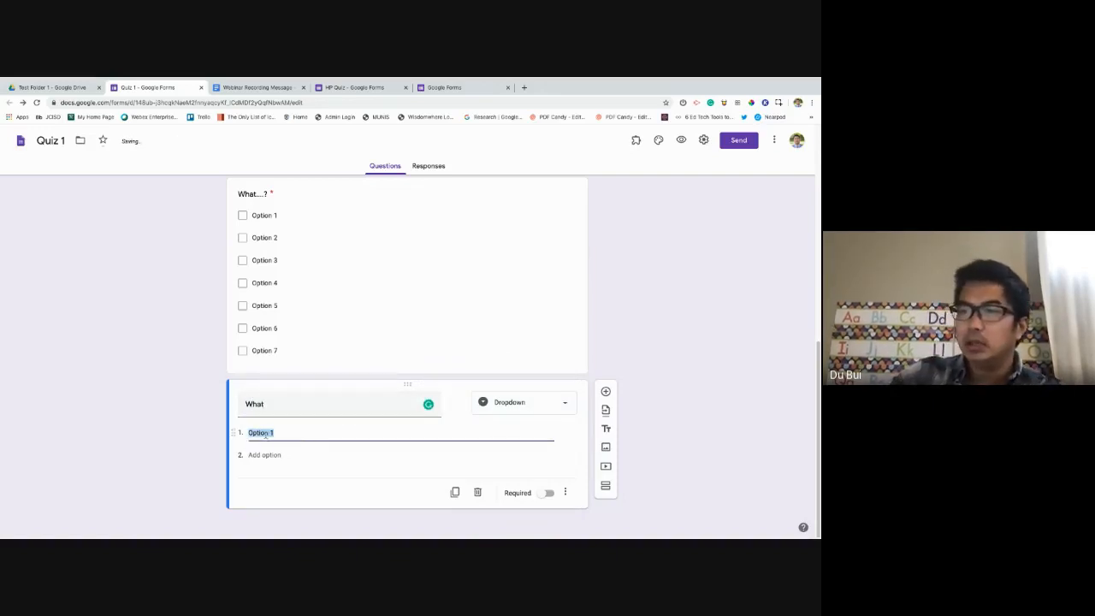
key(Return)
key(Return)
key(Return)
key(Return)
key(Return)
key(Return)
key(Return)
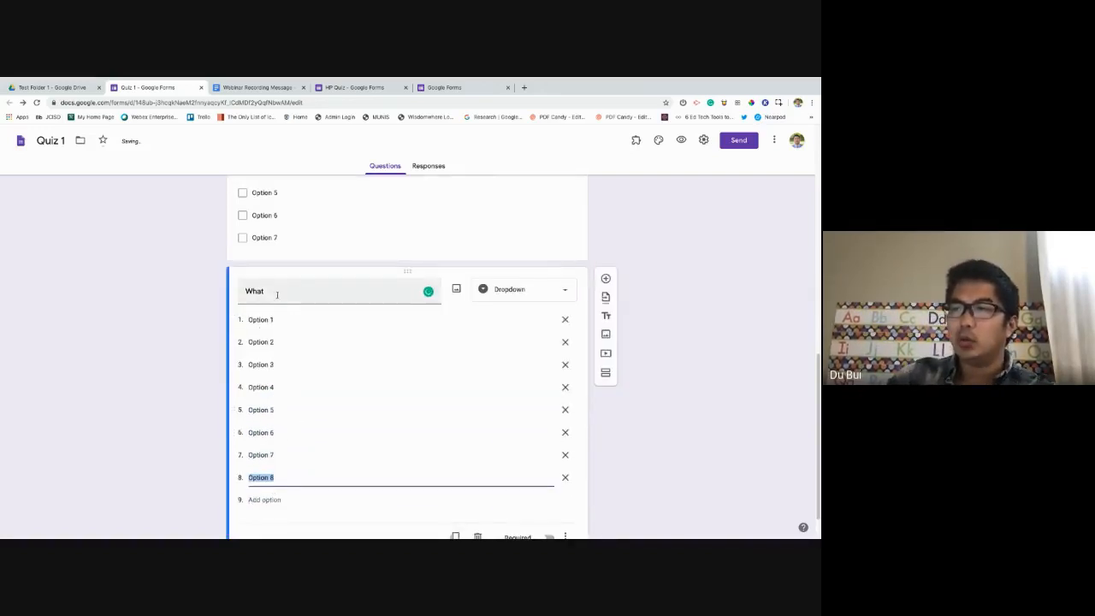
Preview the form, pick Option 5 in the What dropdown, then return to the editor.
click(681, 140)
scroll(330, 368, down, 1)
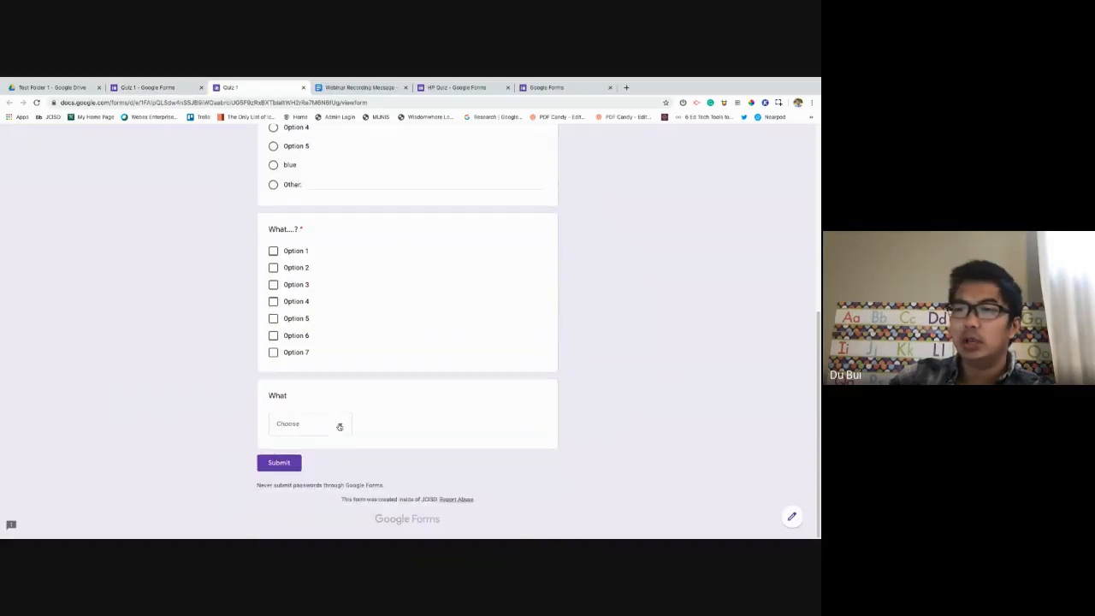
click(340, 426)
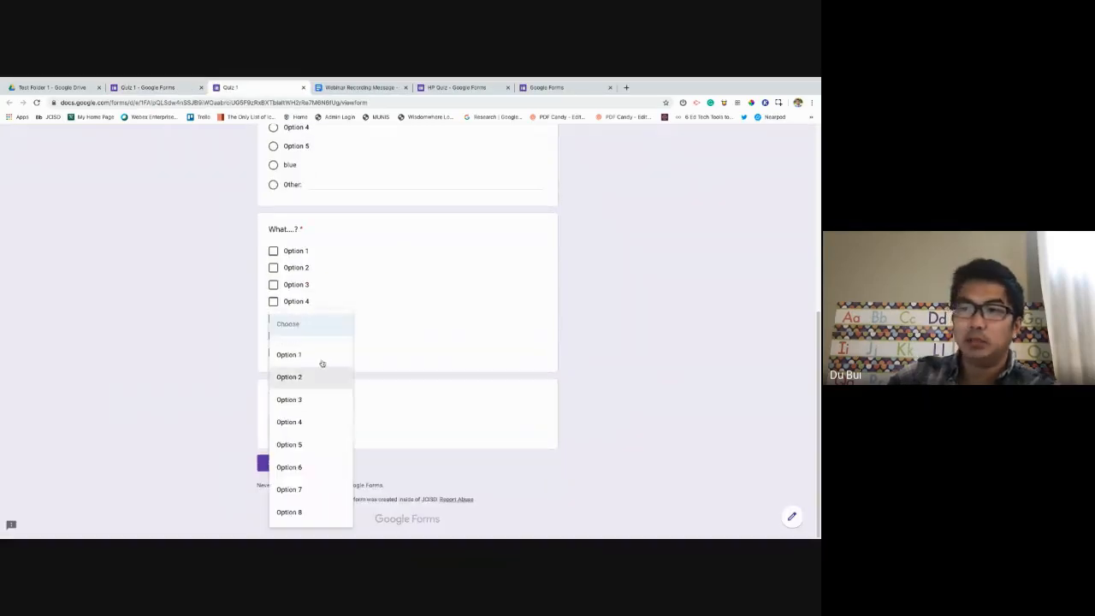
click(308, 444)
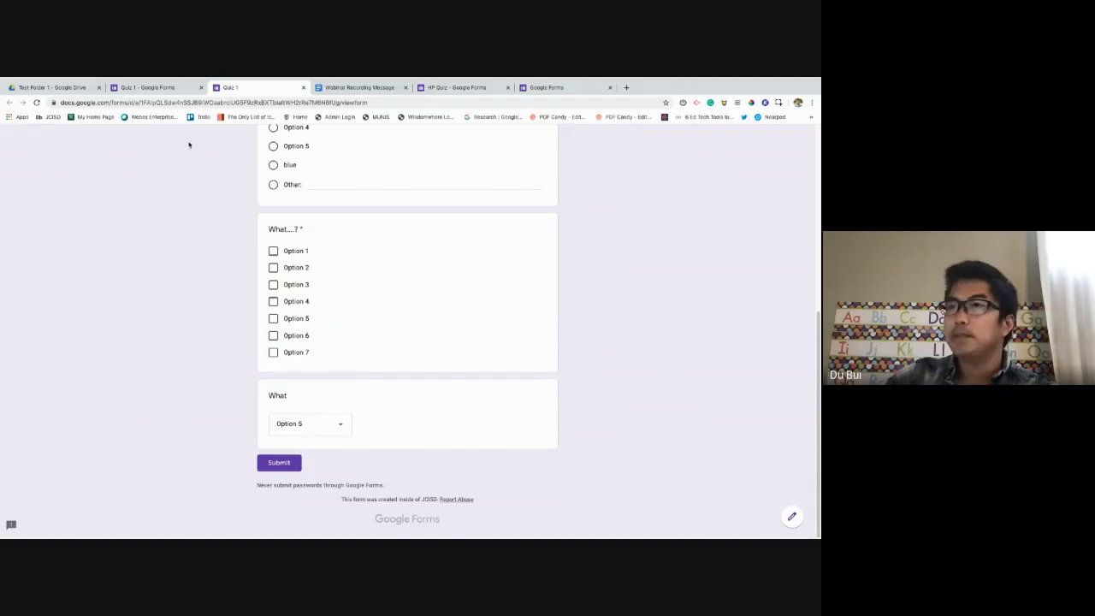
click(170, 87)
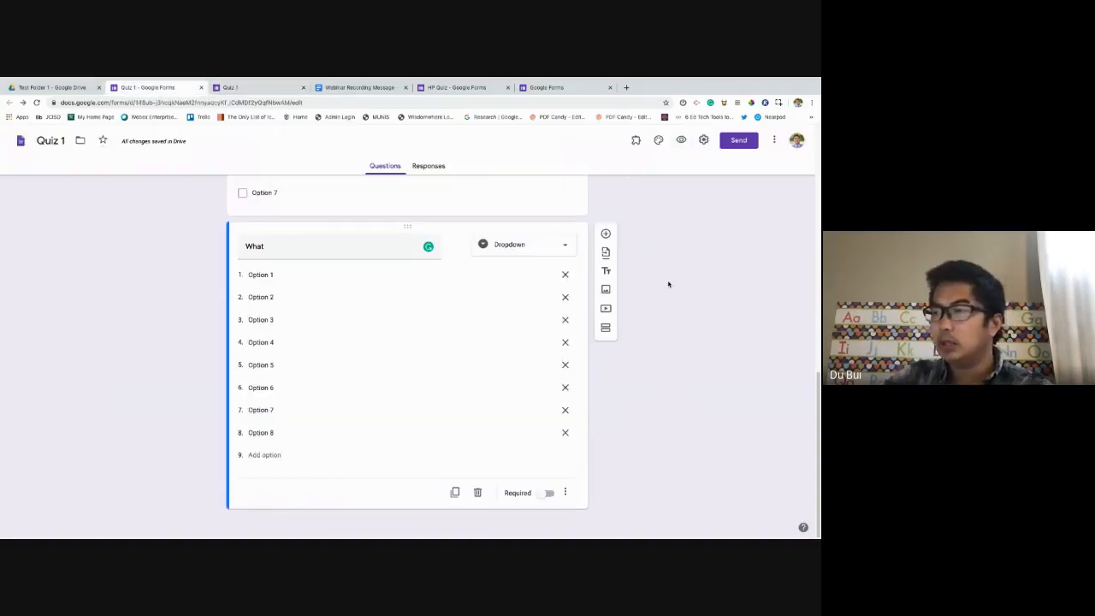
Make the What dropdown question required and go back to the preview tab.
click(545, 493)
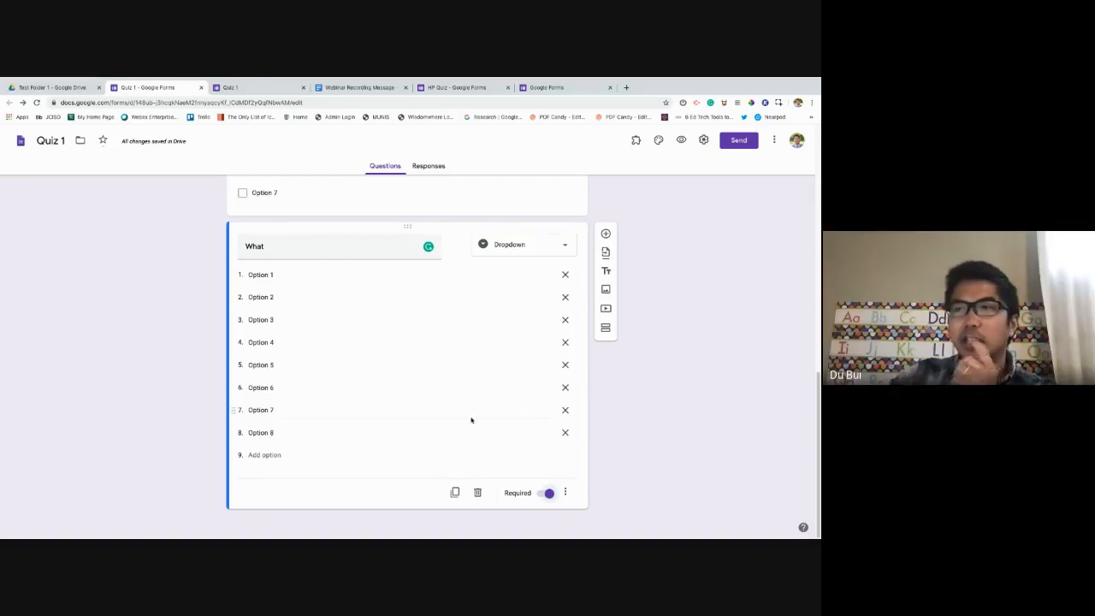
scroll(471, 420, up, 1)
click(245, 89)
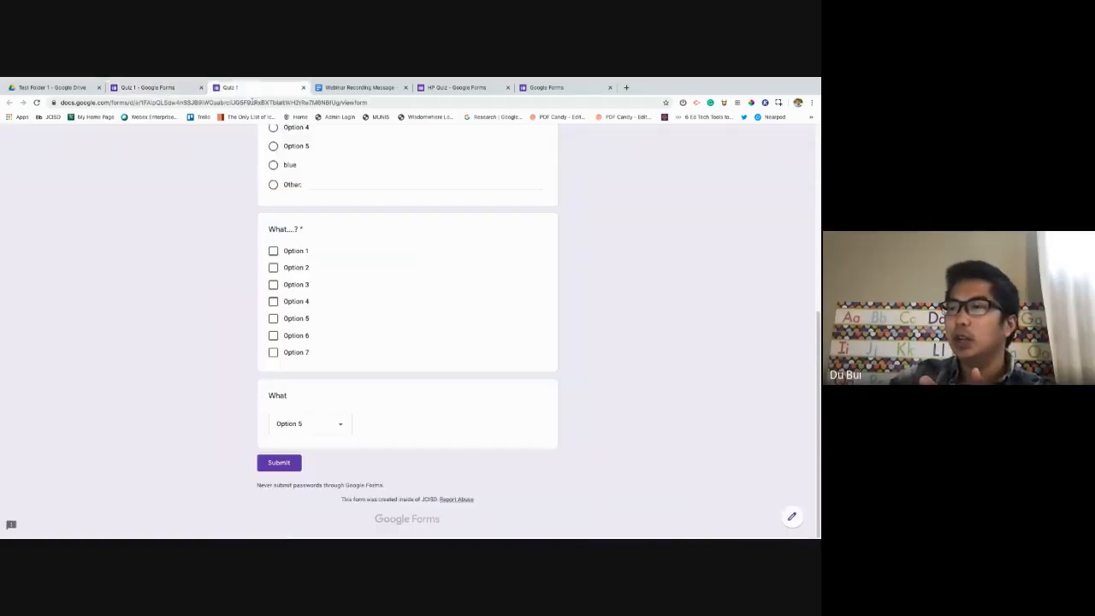
click(335, 424)
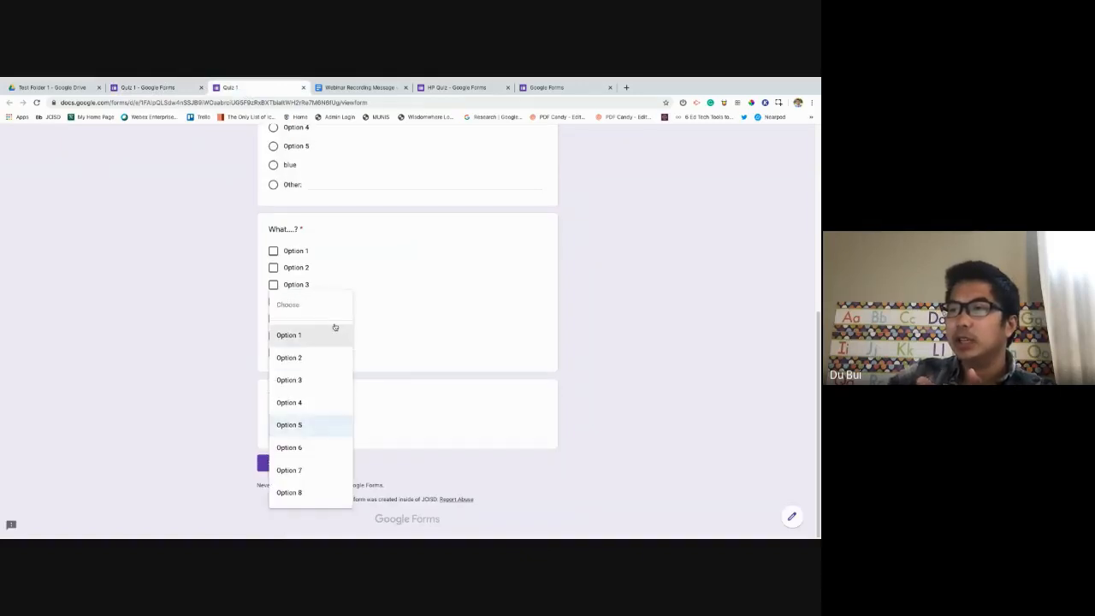
click(589, 379)
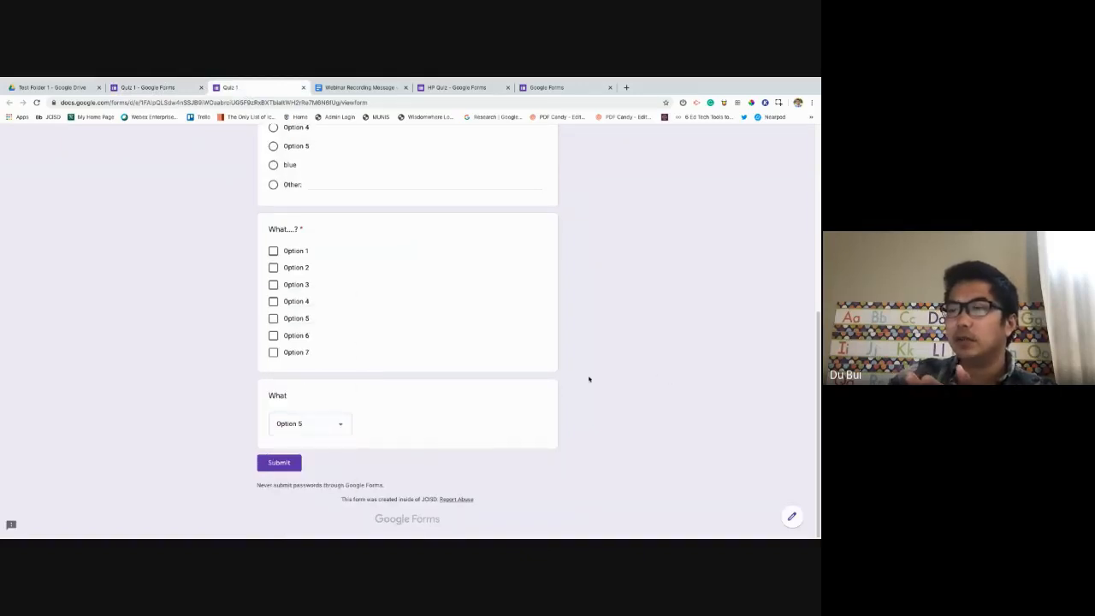
click(341, 423)
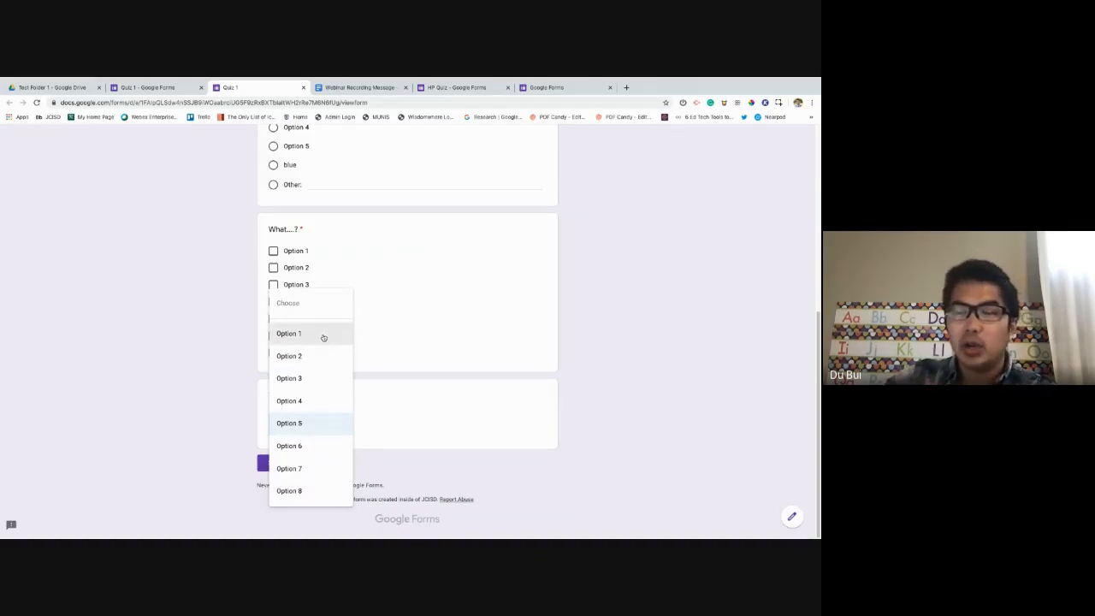
click(646, 398)
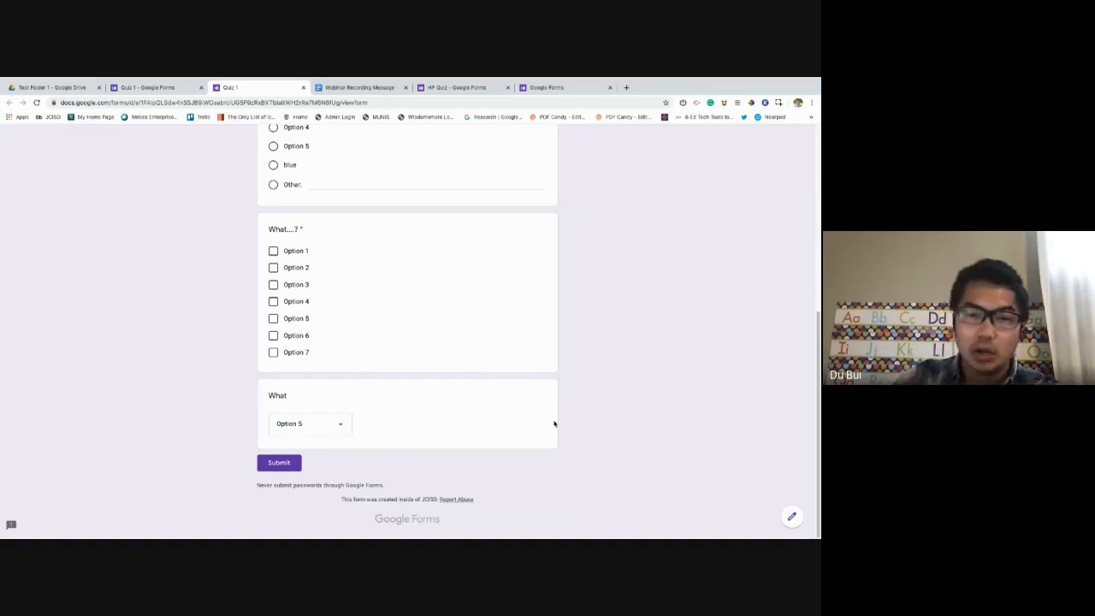
click(335, 426)
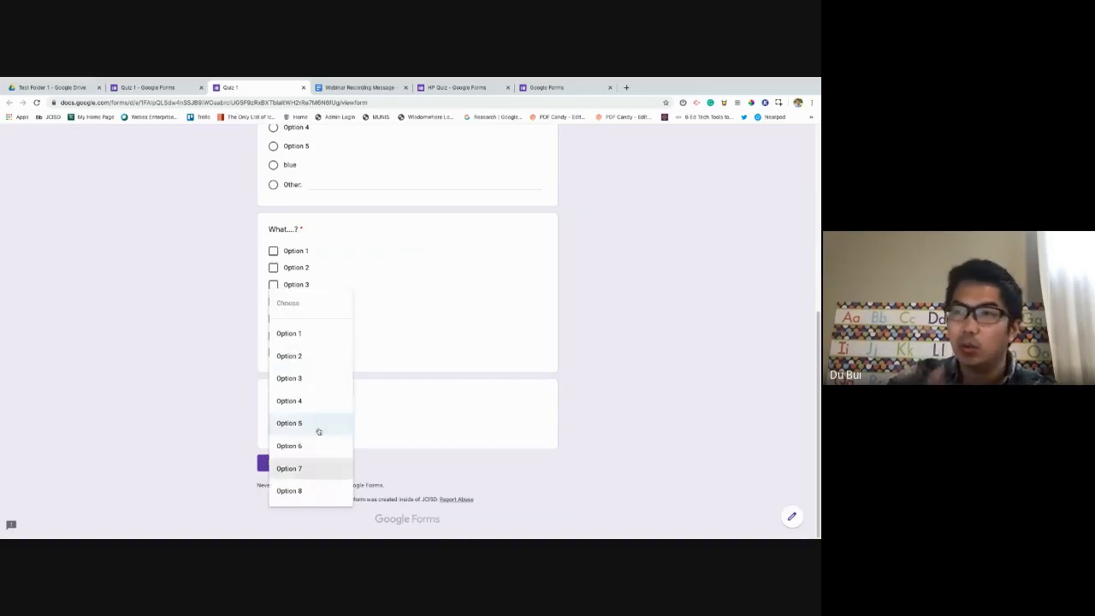
click(635, 438)
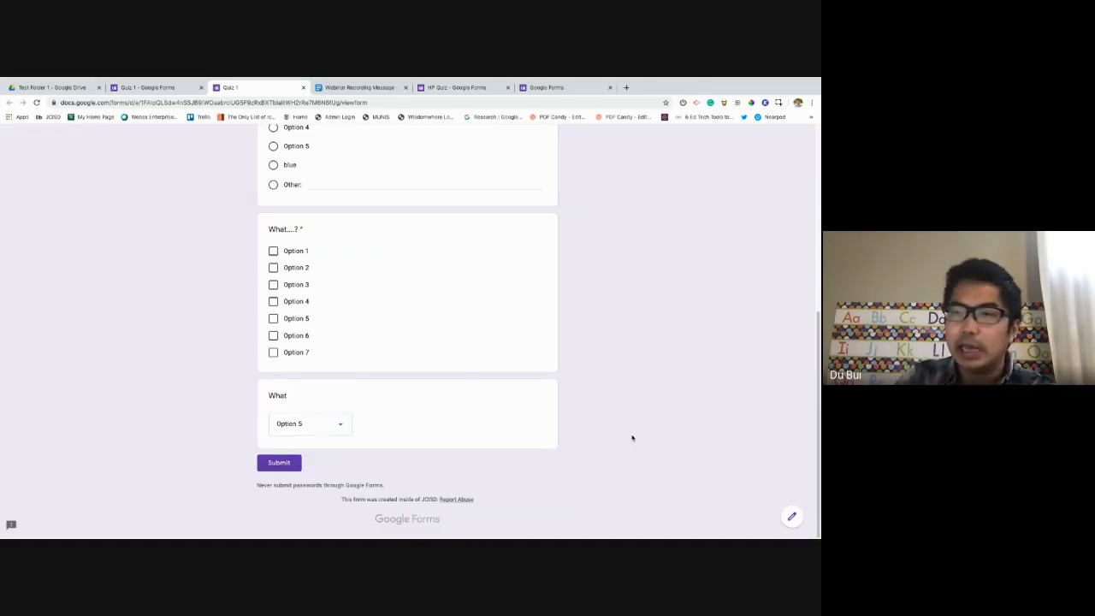
click(340, 423)
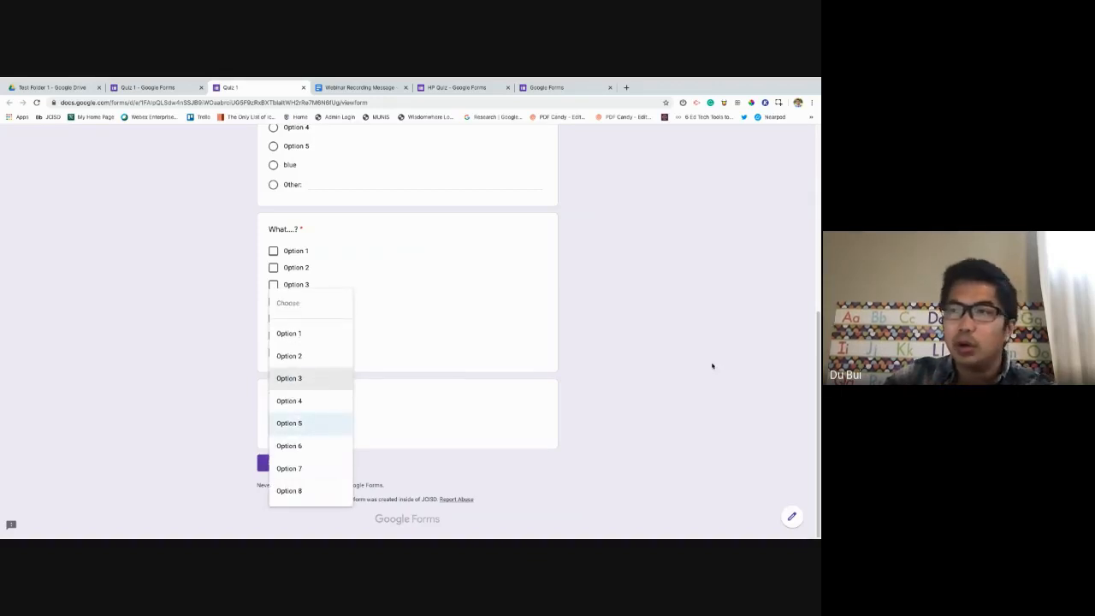
click(464, 394)
scroll(463, 393, up, 10)
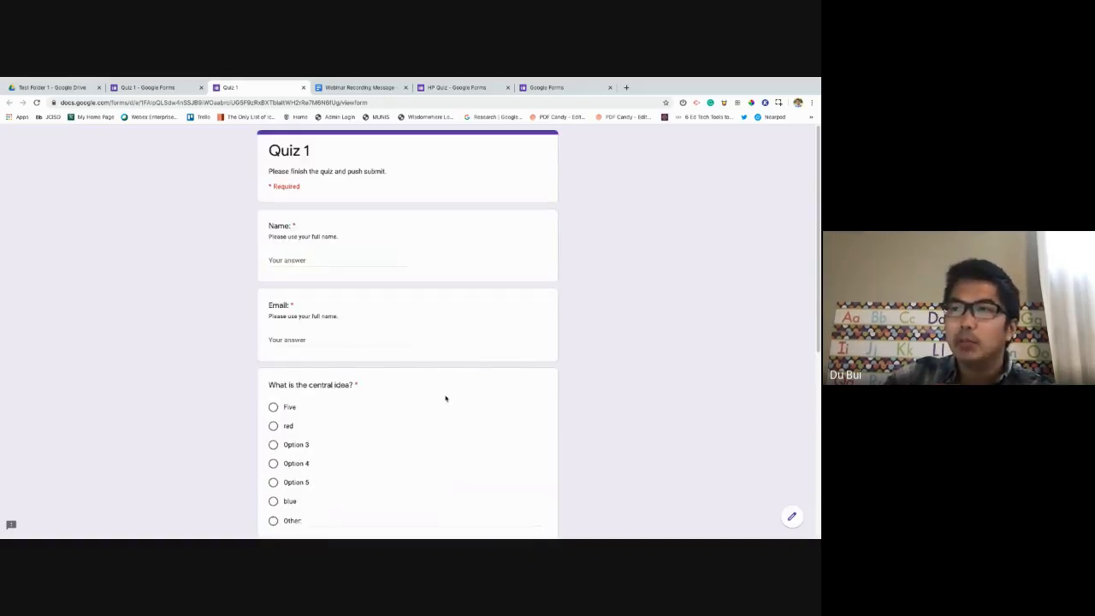
scroll(332, 304, down, 2)
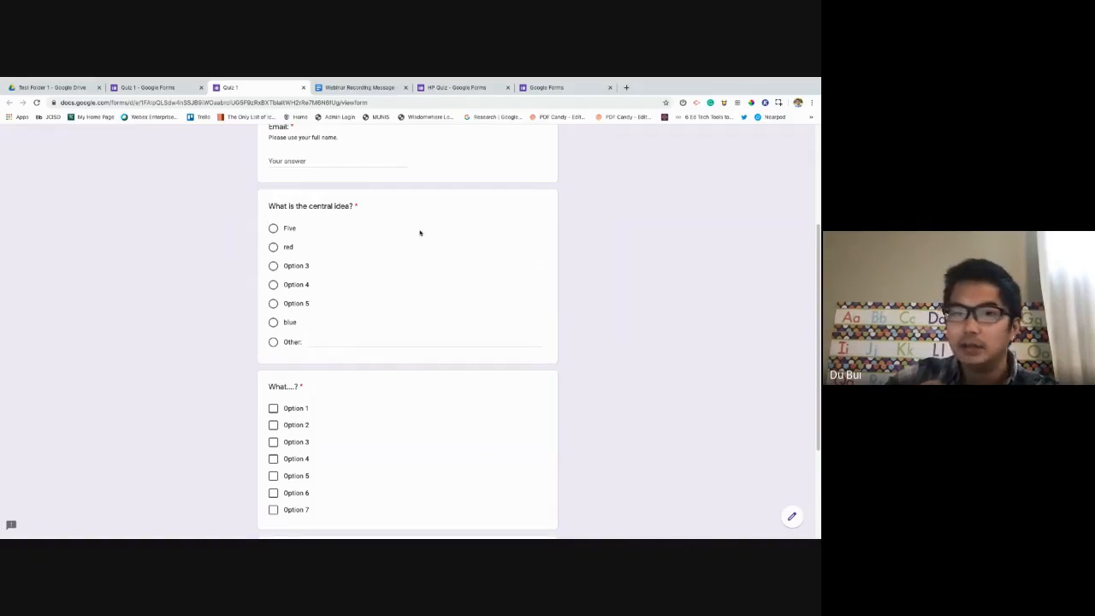
scroll(455, 237, down, 2)
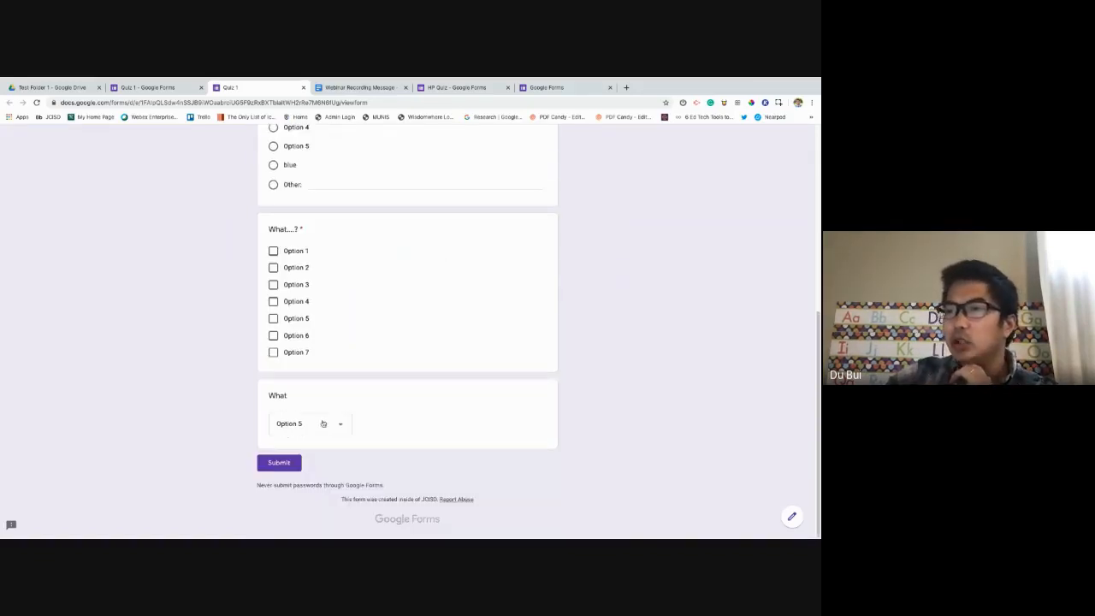
click(322, 424)
click(416, 299)
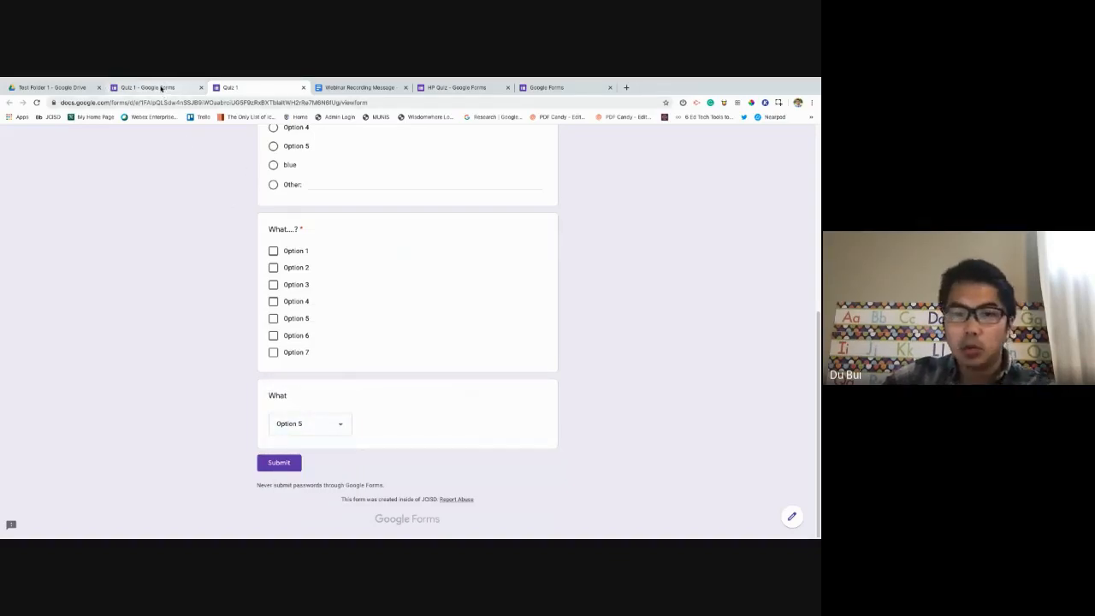
In the editor, add a new question below the What dropdown.
click(161, 89)
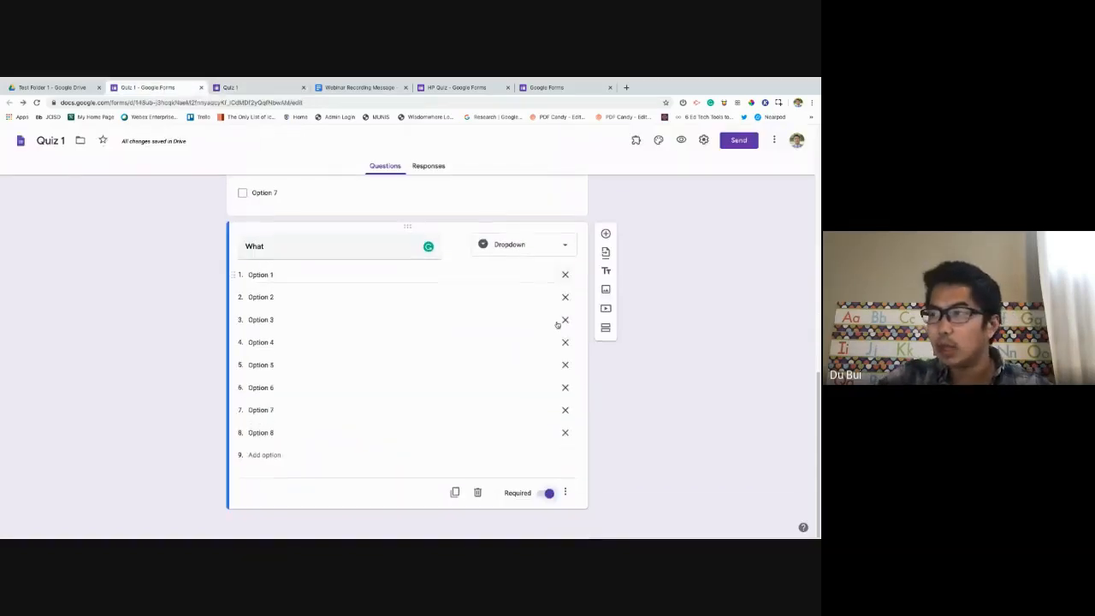
click(606, 234)
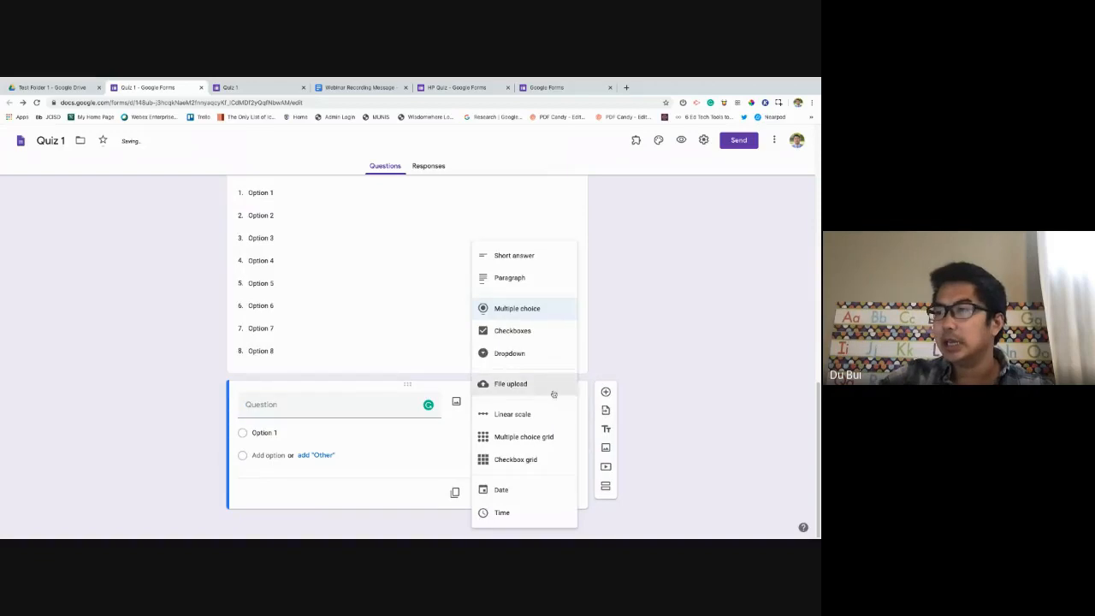
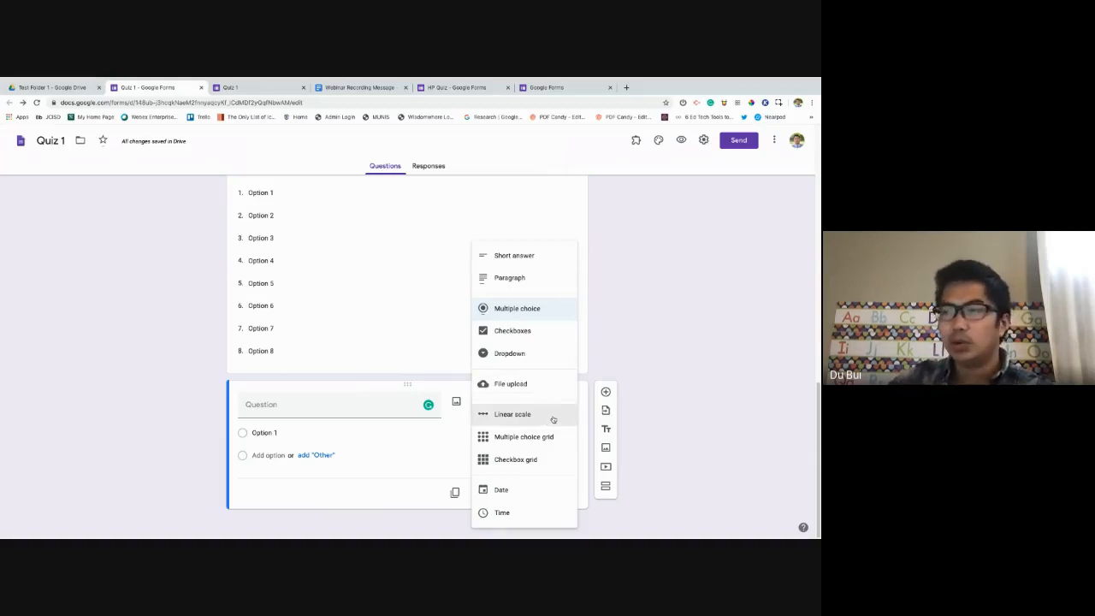
Make the new question a linear scale titled 'On a scale of 1 to 5'.
click(553, 419)
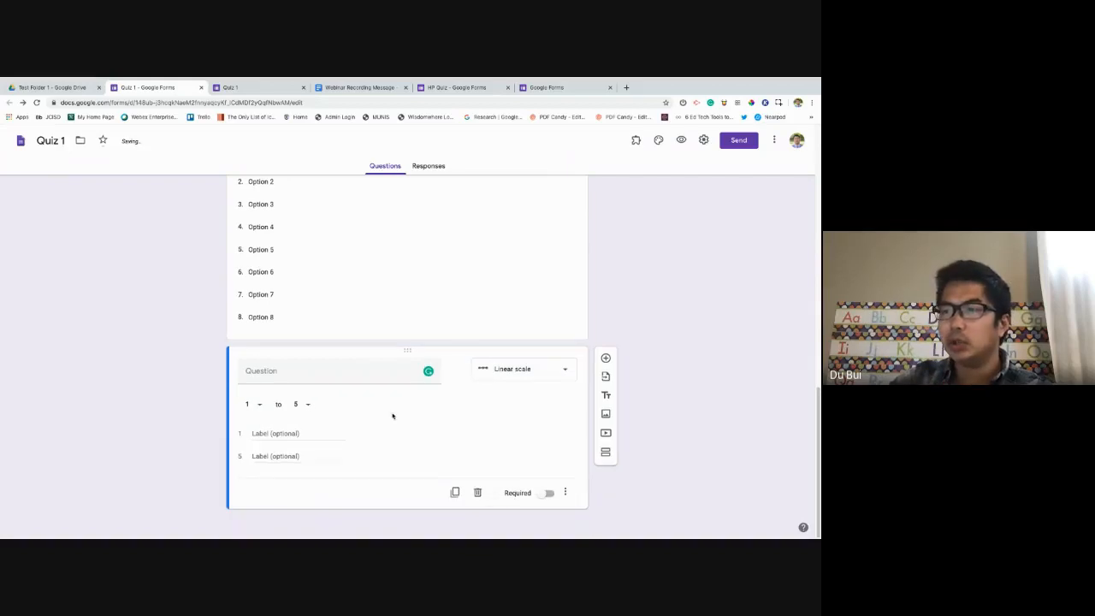
click(308, 373)
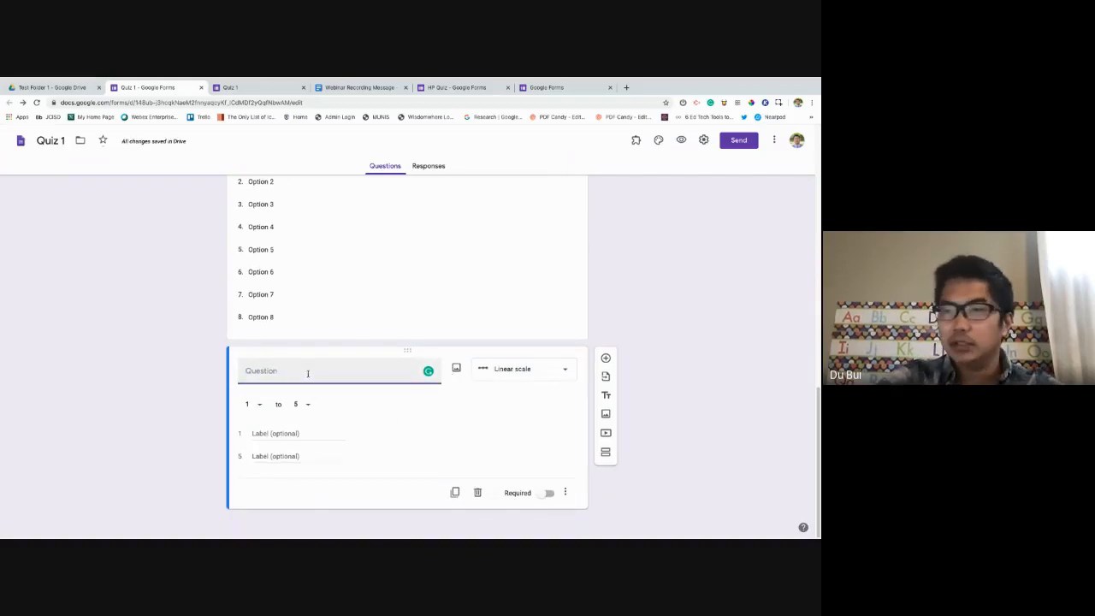
text(On a scale)
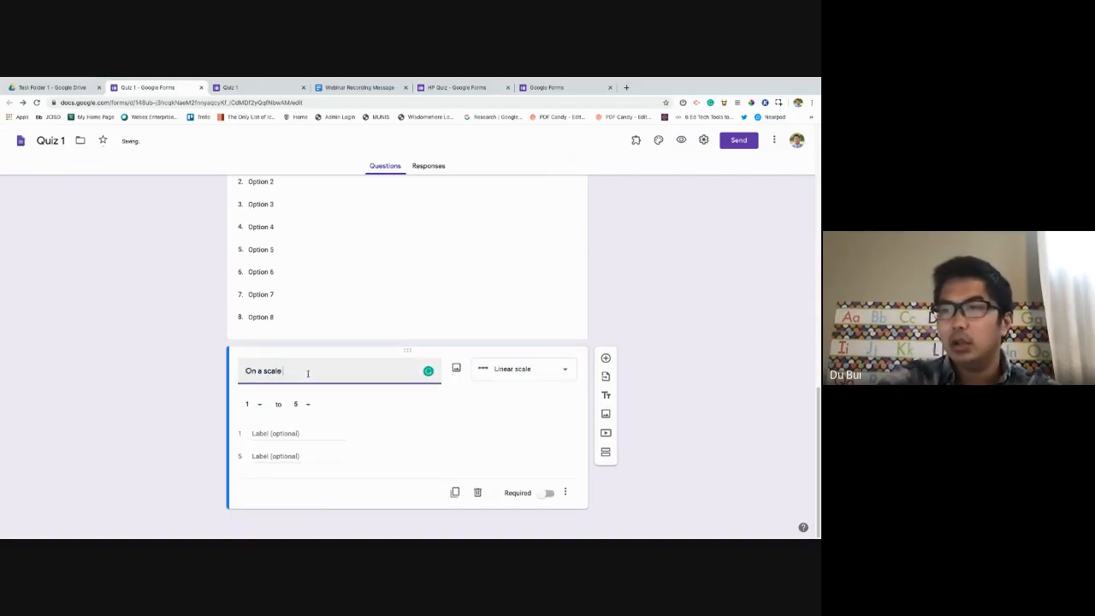
text( of 1 to 5)
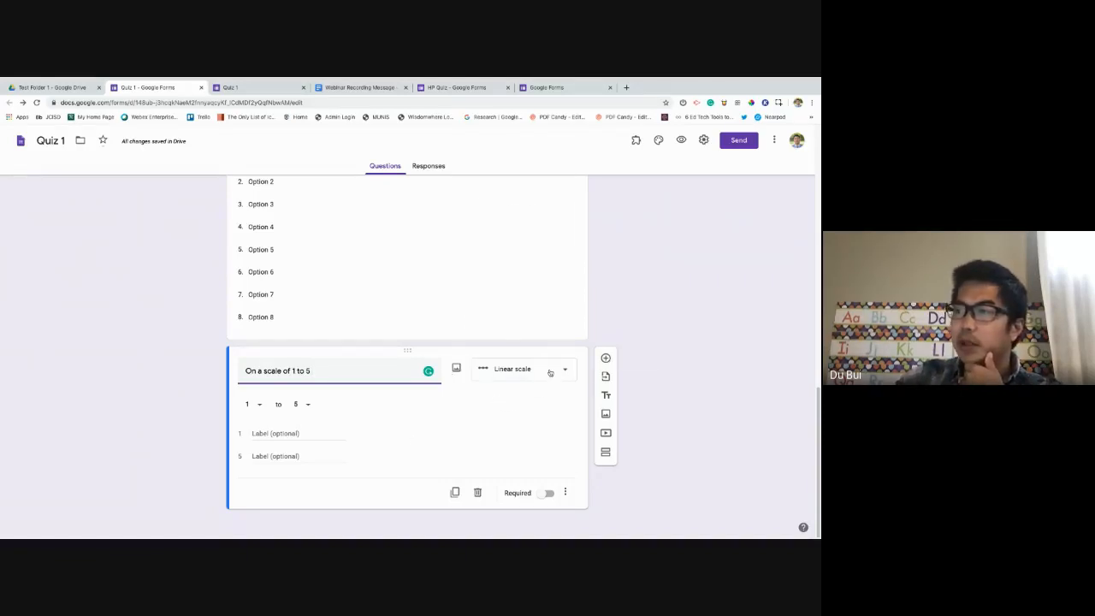
click(547, 372)
Turn the scale question into a multiple choice grid with six rows and six columns.
click(548, 391)
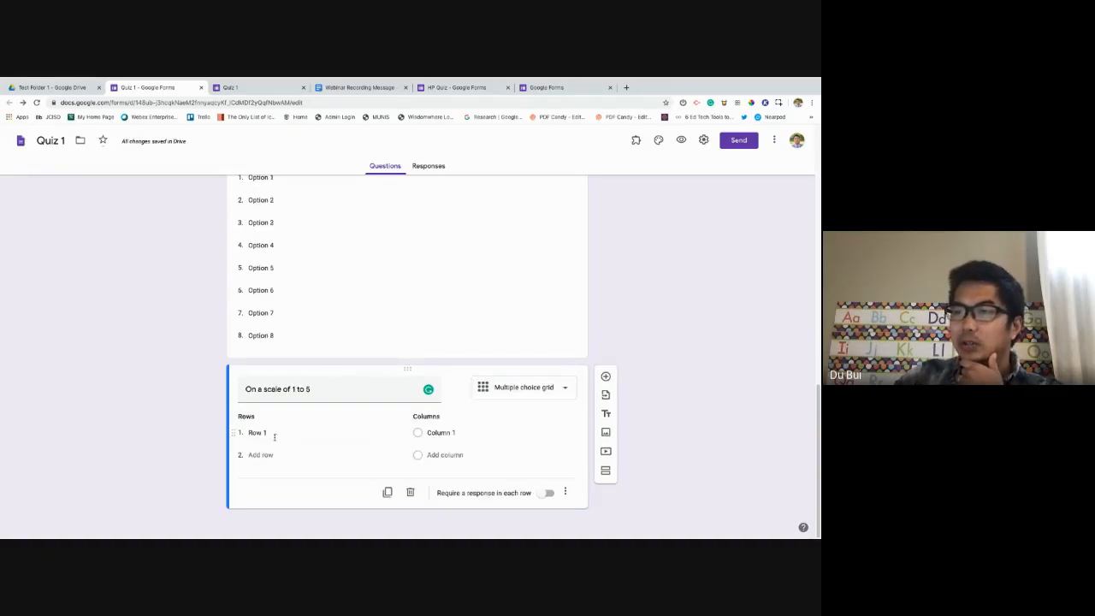
click(304, 433)
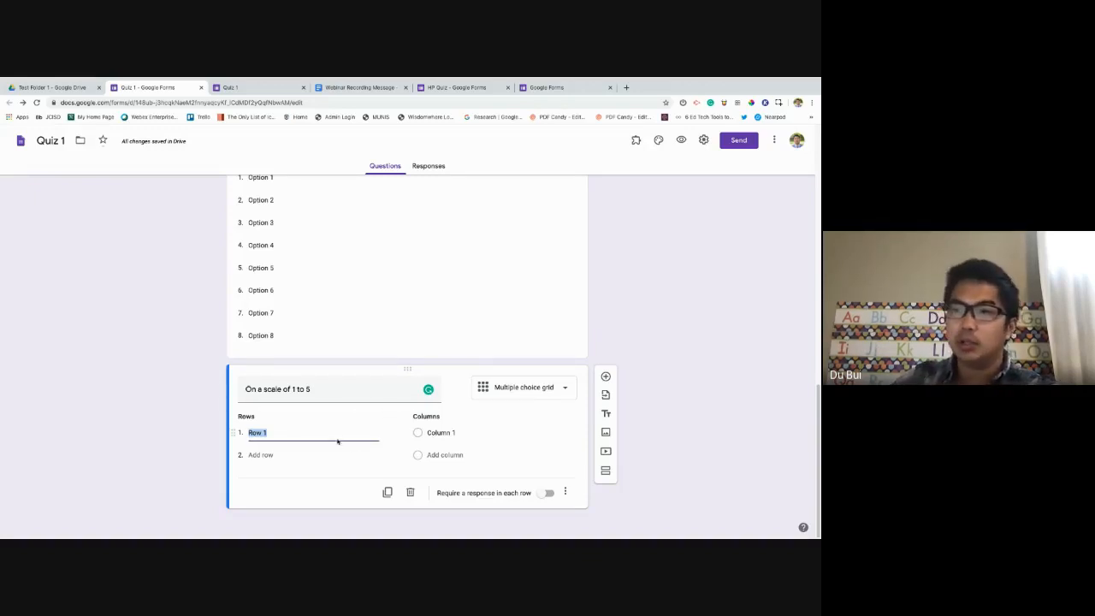
key(Return)
key(Return)
key(Return)
key(Return)
key(Return)
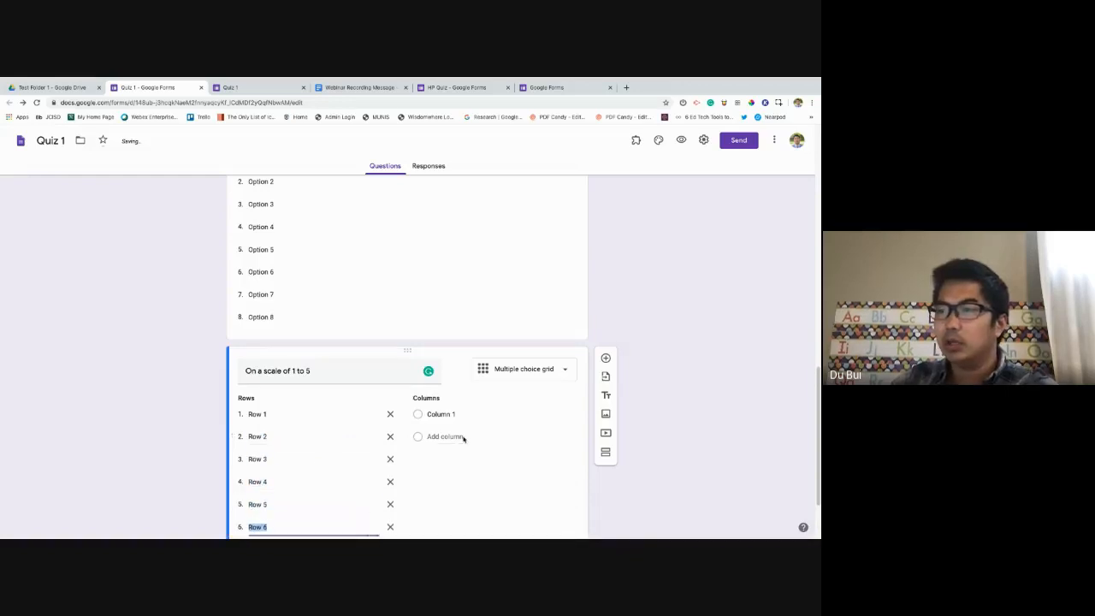
click(445, 437)
key(Return)
key(Return)
key(Return)
key(Return)
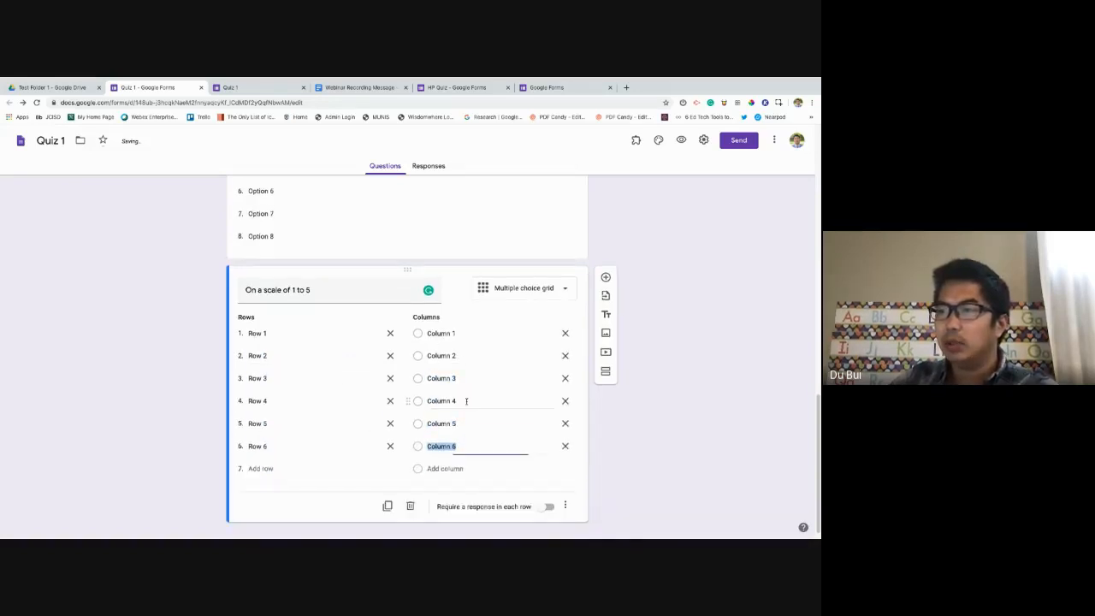
click(681, 140)
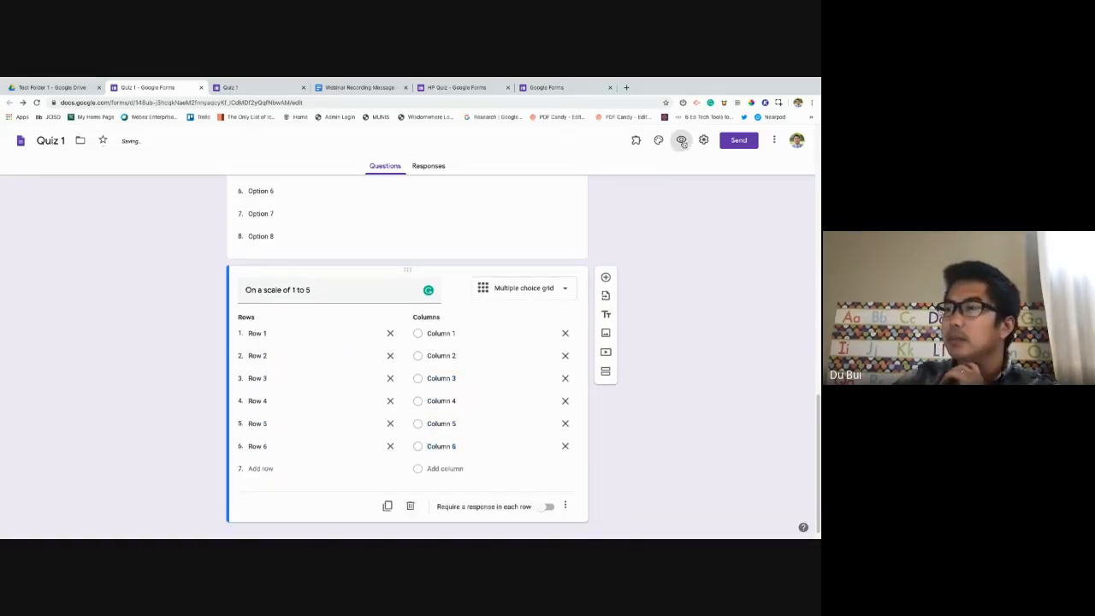
In the preview, answer grid rows 1, 2, 4, 5 and 6 with one choice each, then return.
scroll(321, 355, down, 15)
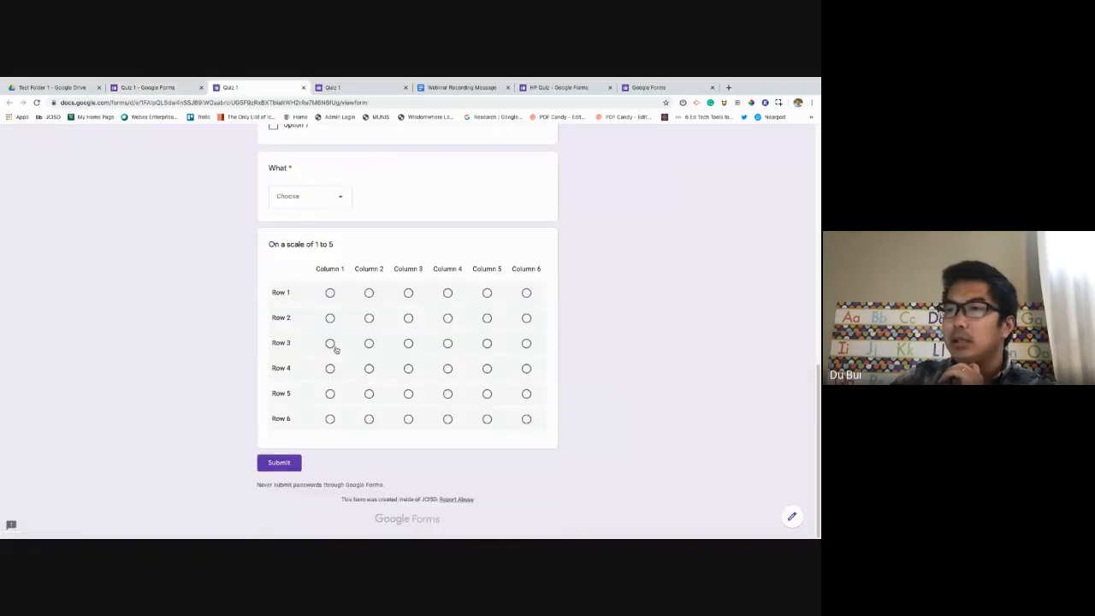
click(330, 293)
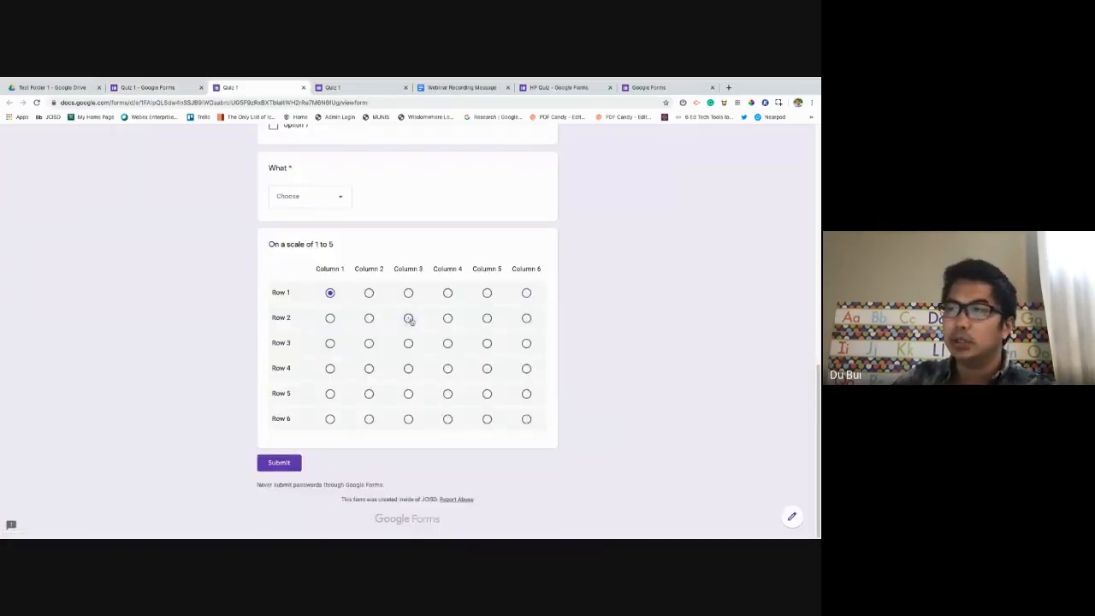
click(409, 317)
click(408, 368)
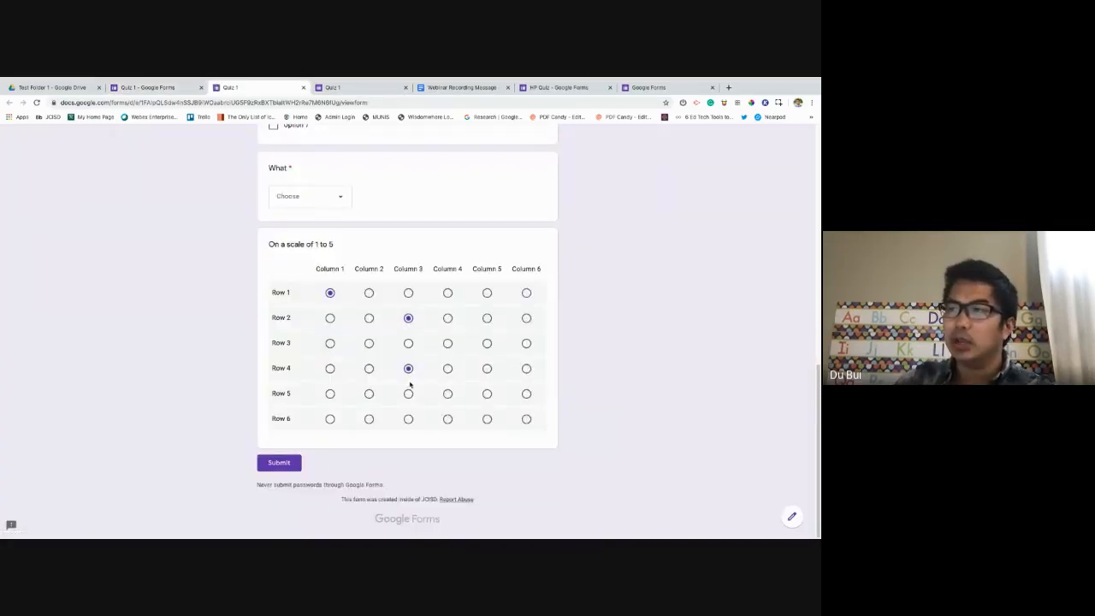
click(330, 394)
click(448, 419)
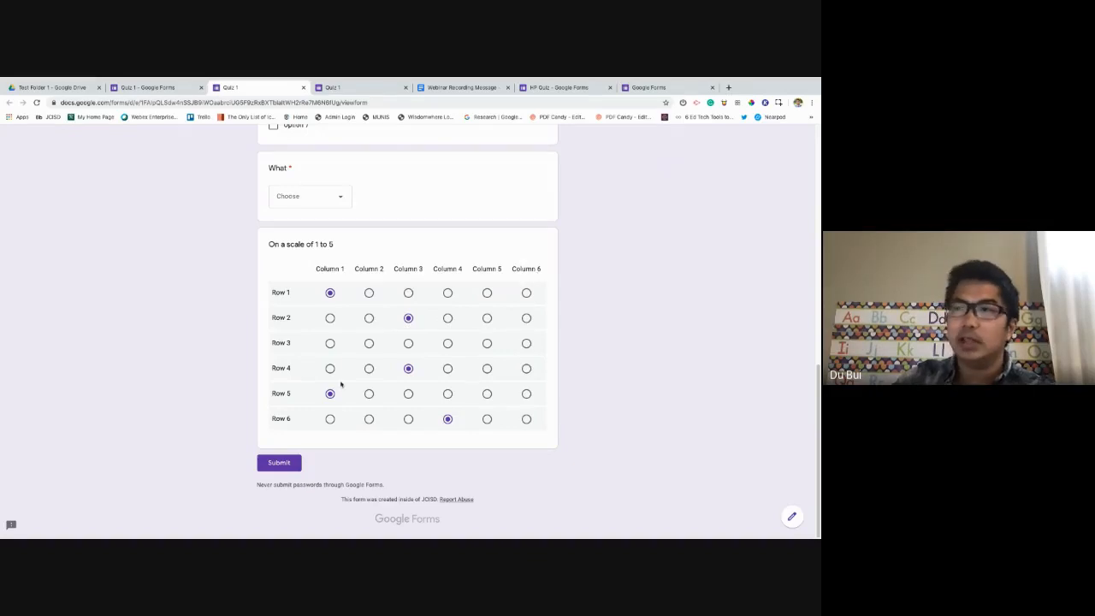
scroll(410, 377, up, 2)
scroll(482, 368, down, 2)
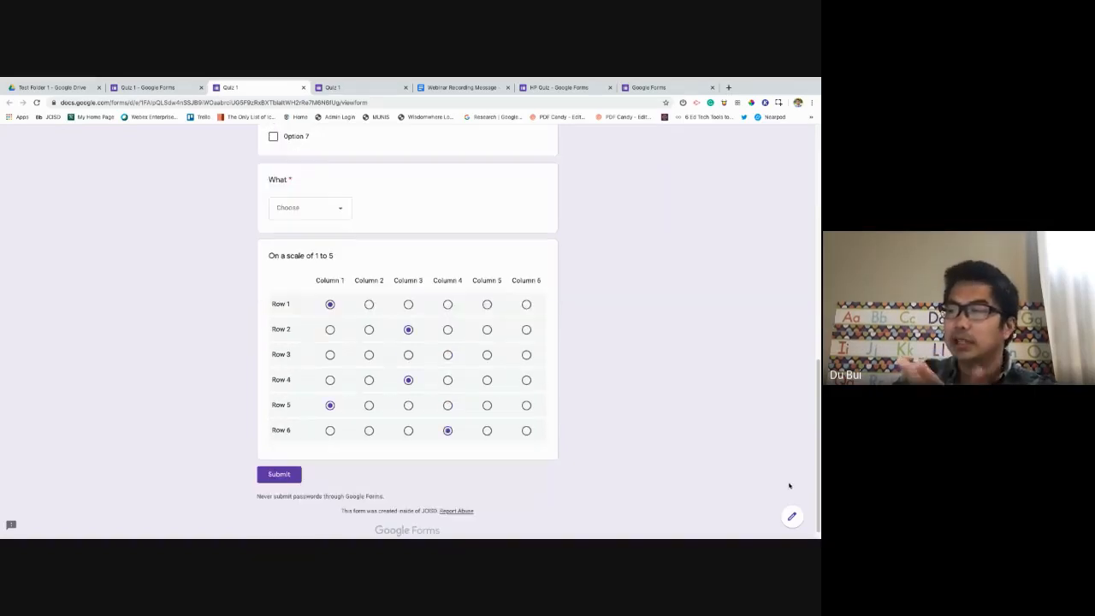
click(181, 89)
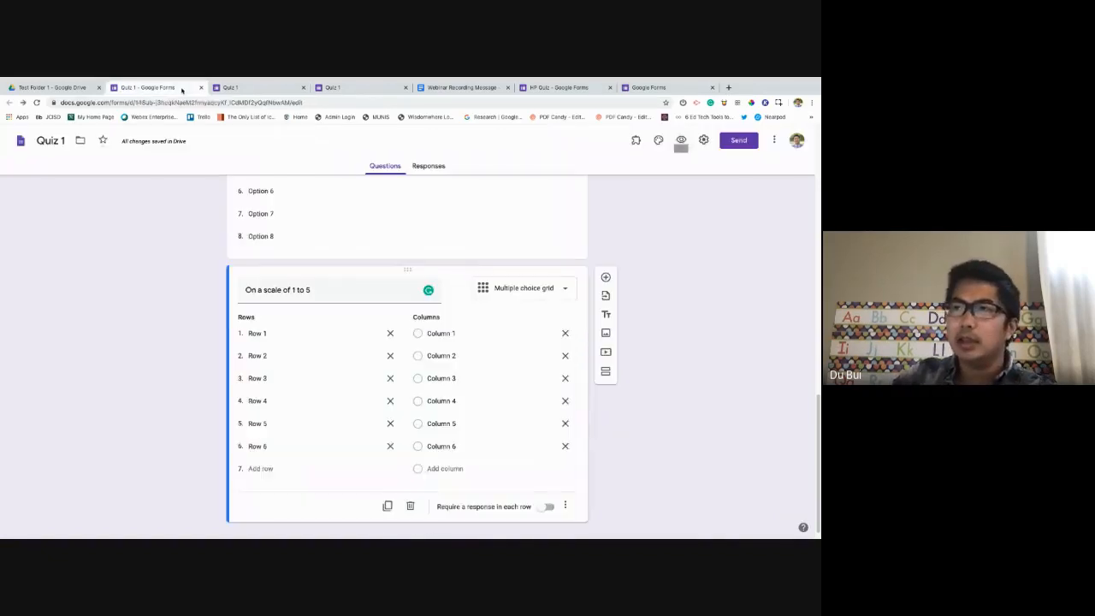
Switch the question to a checkbox grid and test ticking several boxes per row in preview.
click(568, 293)
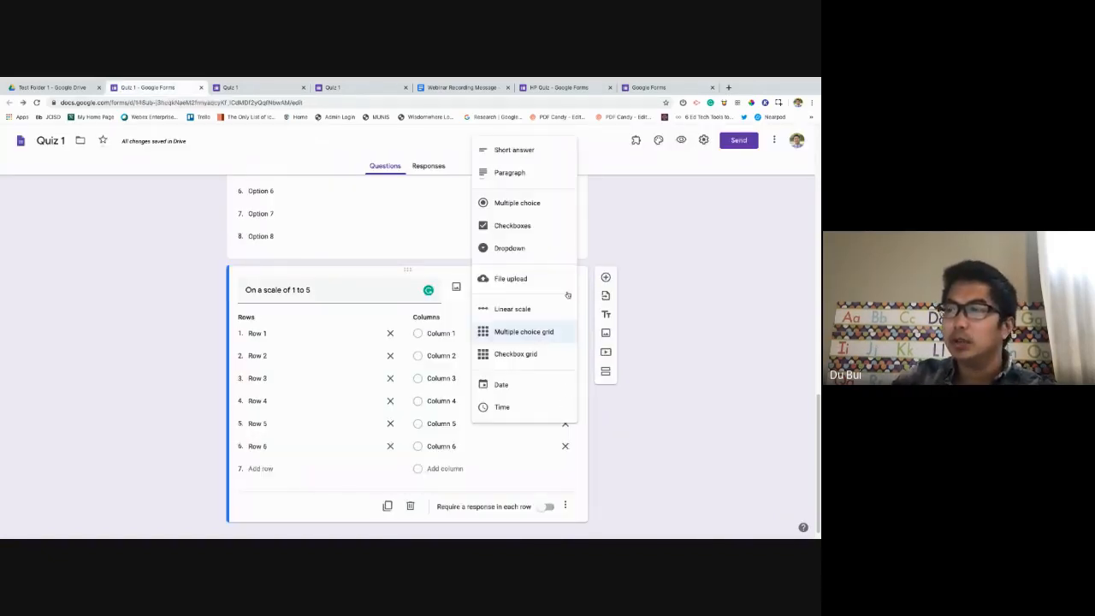
click(541, 354)
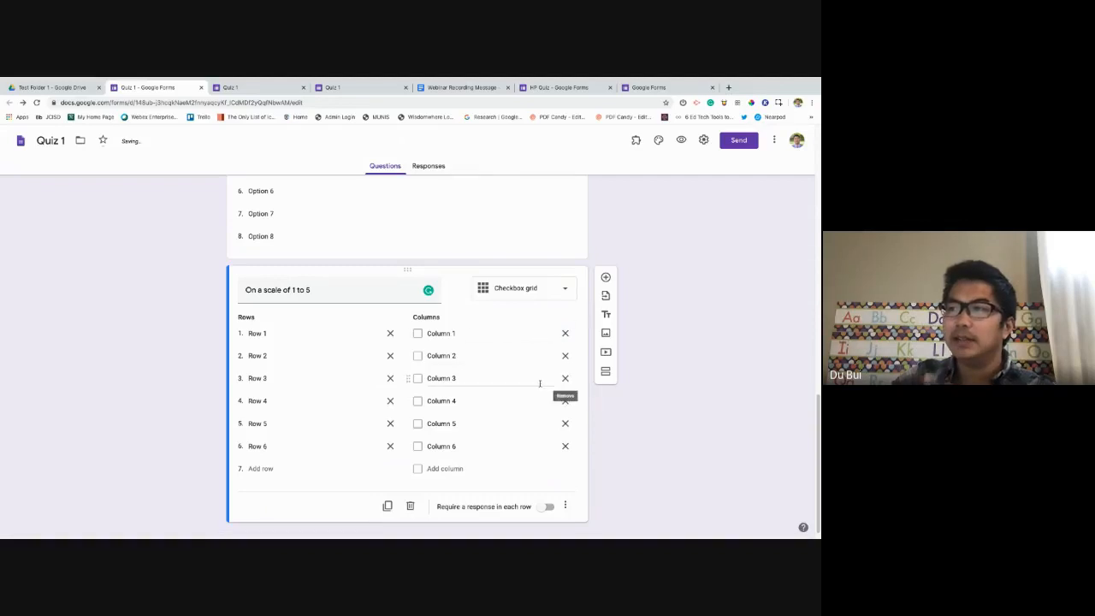
click(685, 144)
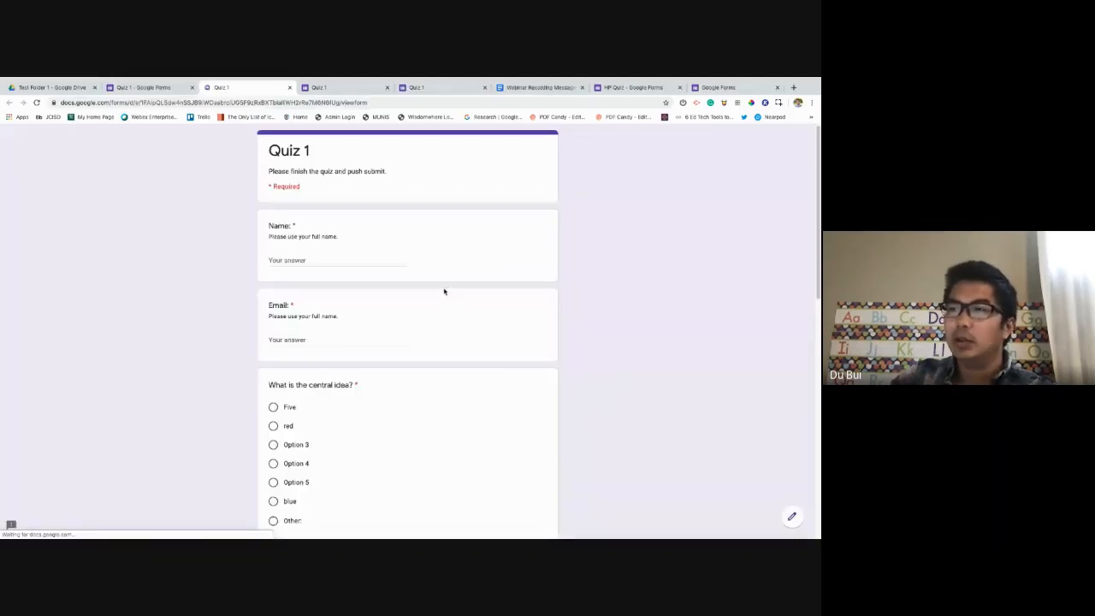
scroll(442, 291, down, 10)
click(330, 294)
click(448, 293)
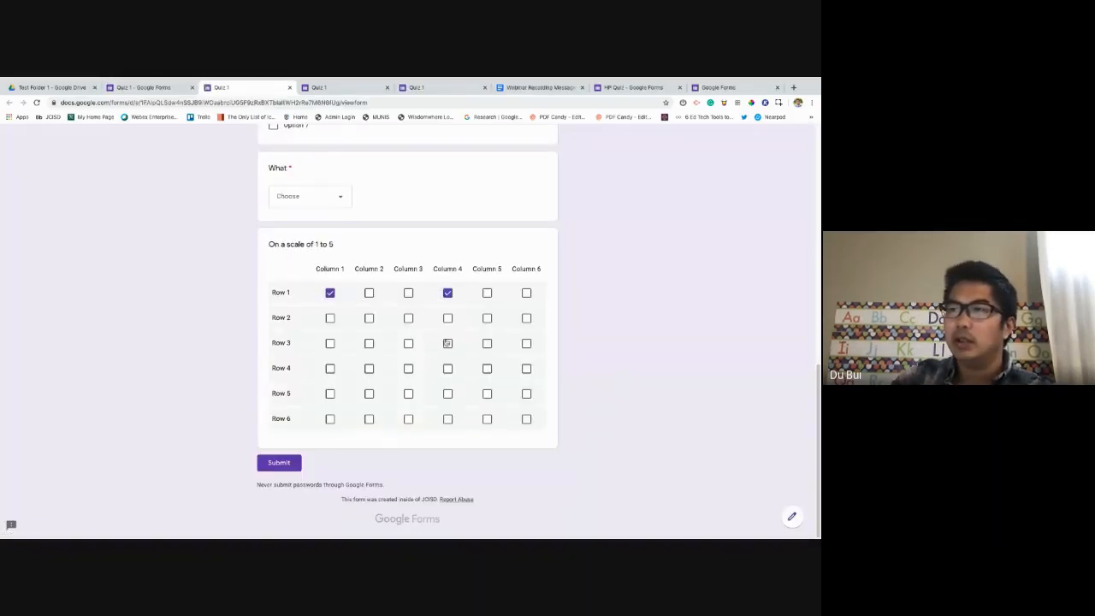
click(447, 343)
click(331, 343)
click(331, 317)
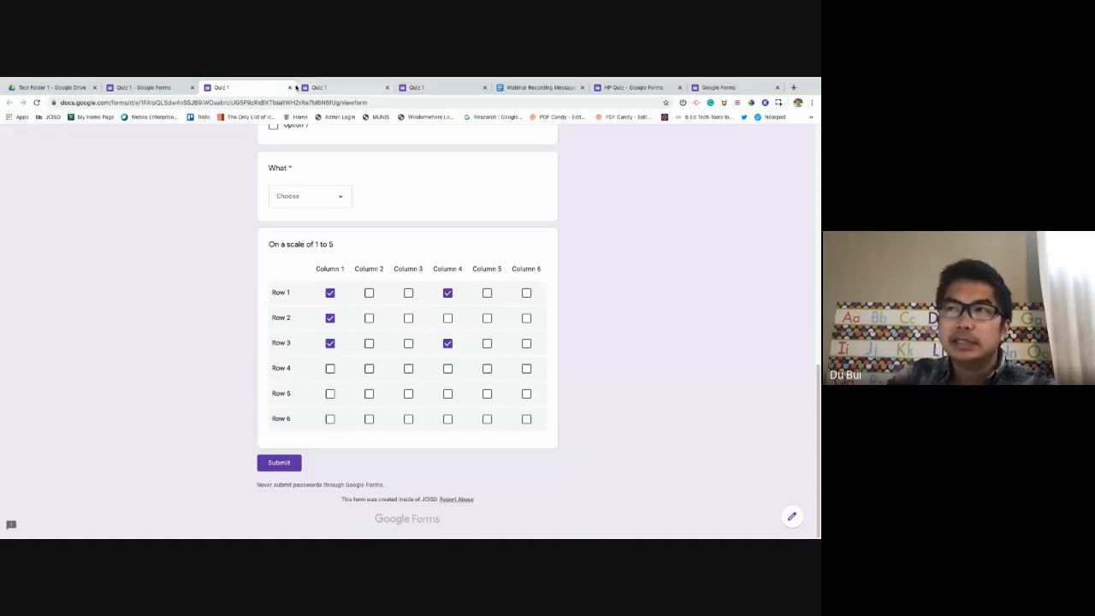
click(166, 89)
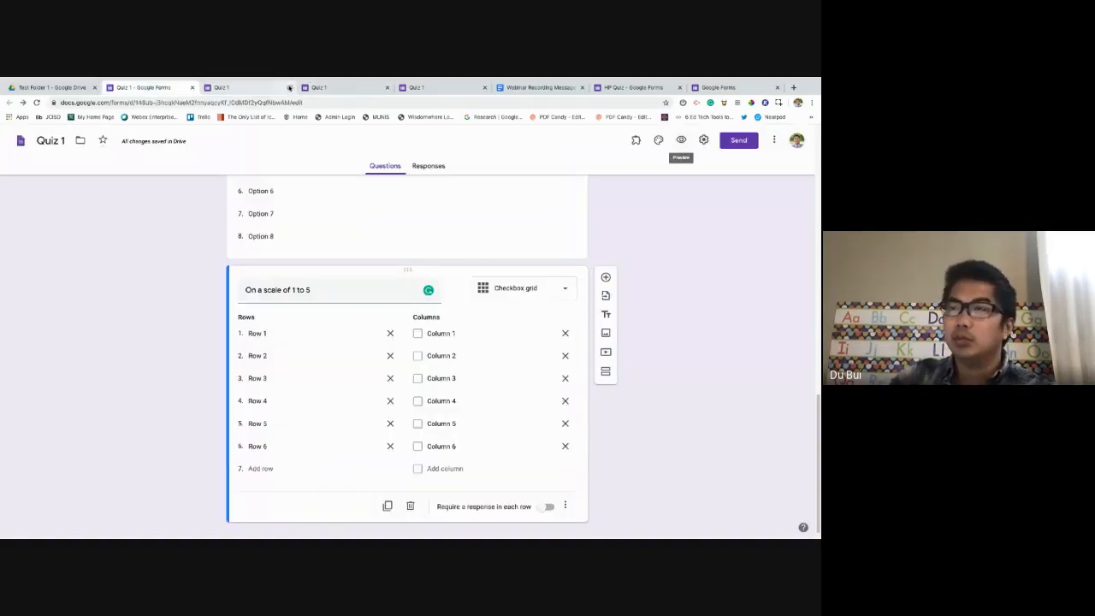
Leave the preview and add a Paragraph question below the checkbox grid.
click(289, 88)
click(475, 230)
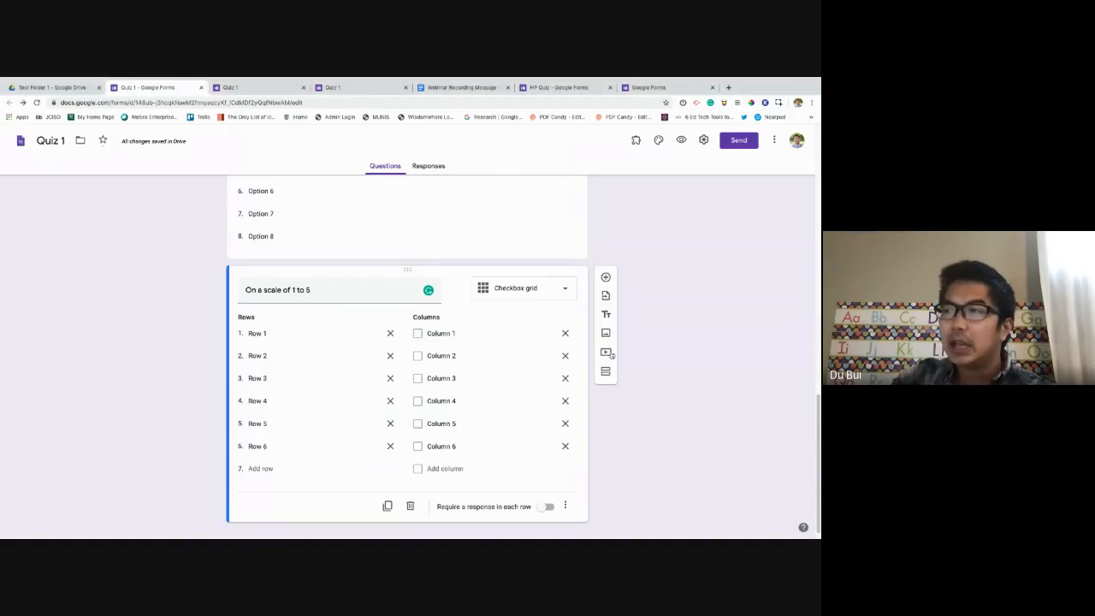
click(607, 278)
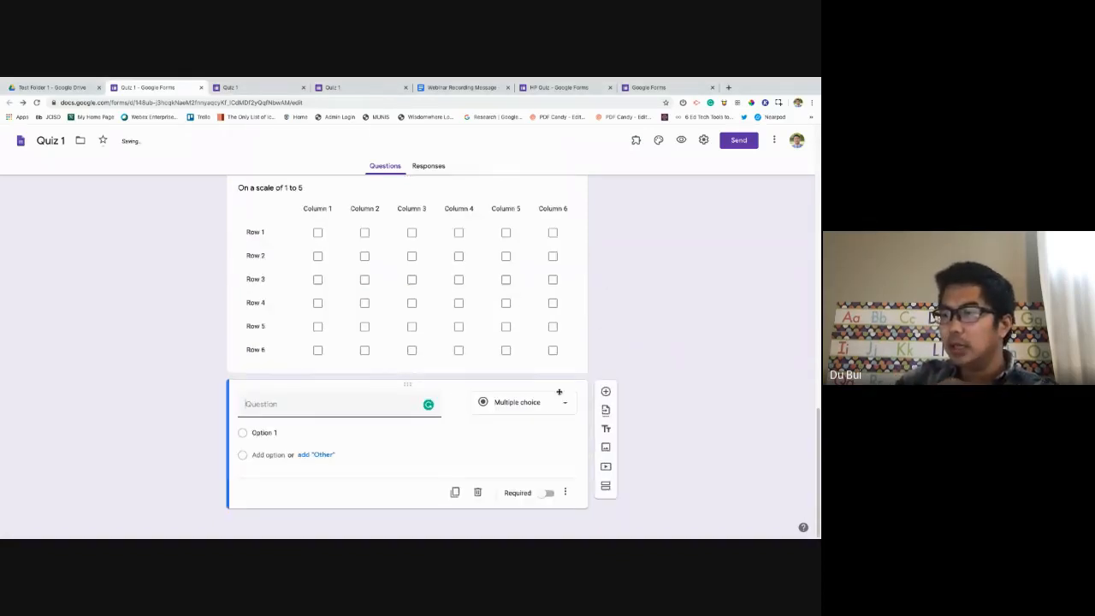
click(560, 402)
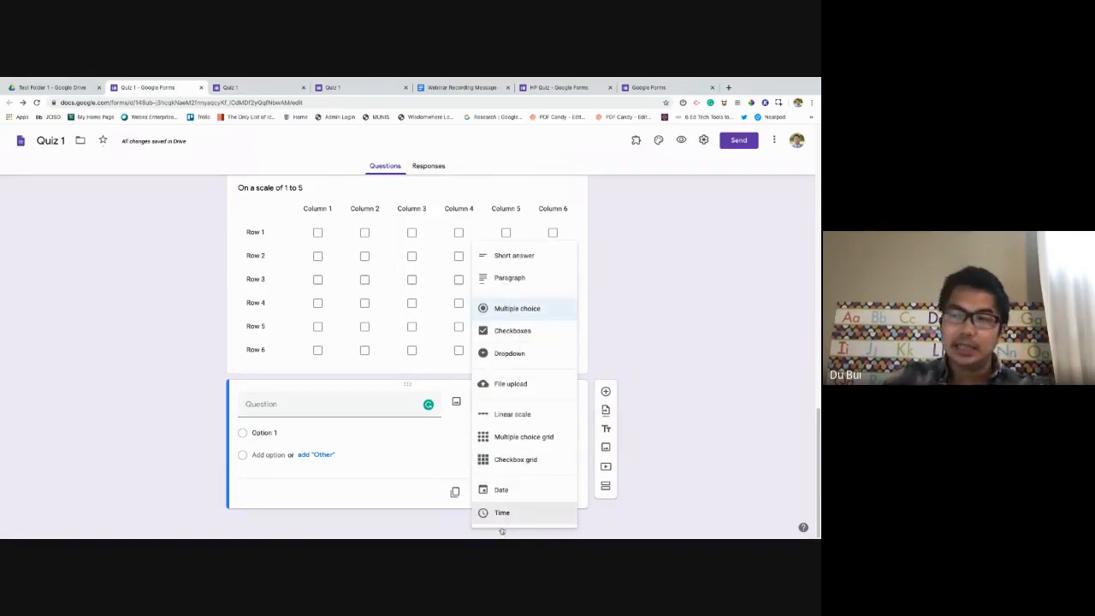
click(660, 299)
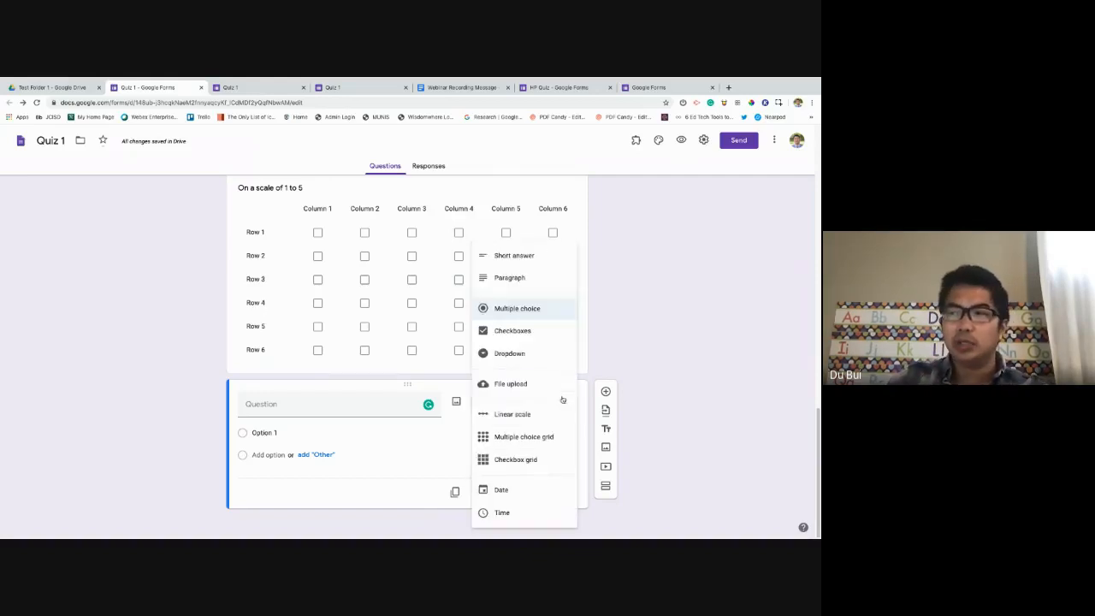
click(563, 401)
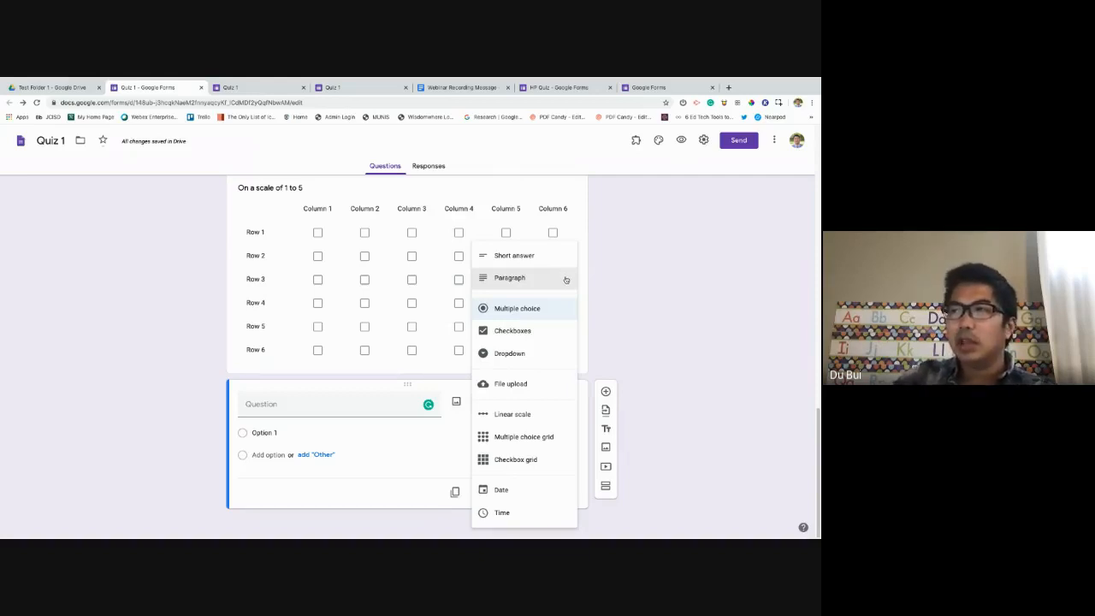
click(566, 280)
click(317, 418)
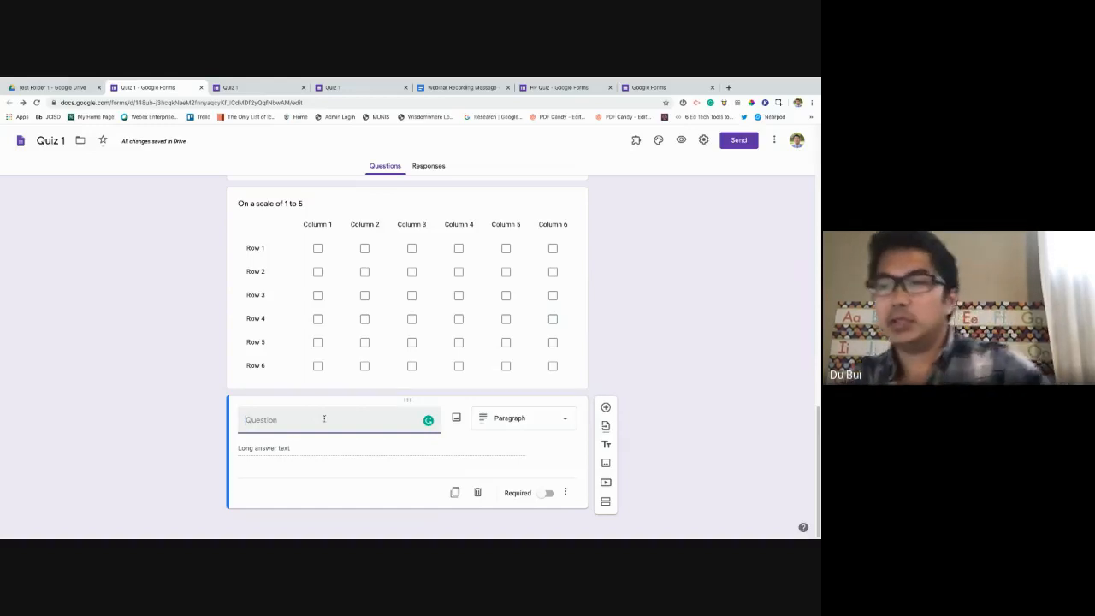
Title the paragraph question 'What was your favorite show from the weekend?' and make it required.
text(What wa)
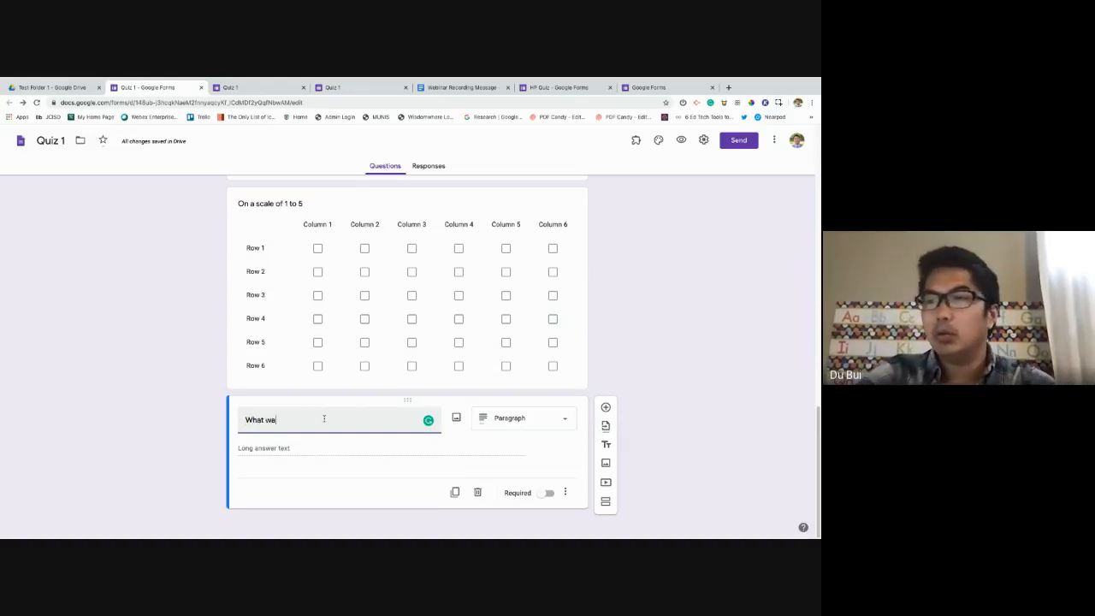
text(s your favo)
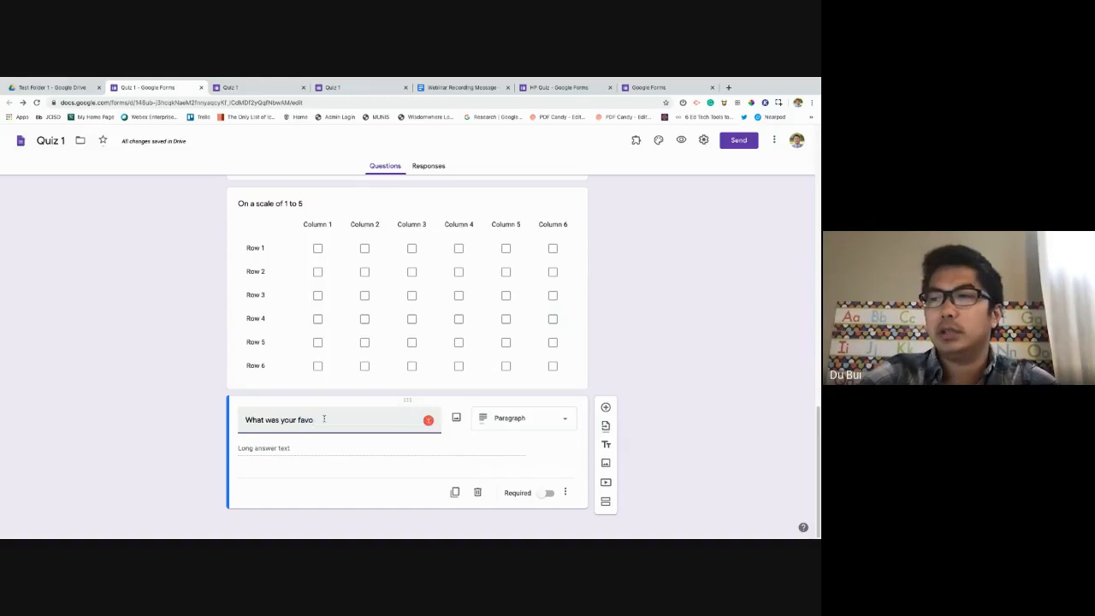
text(rite activi)
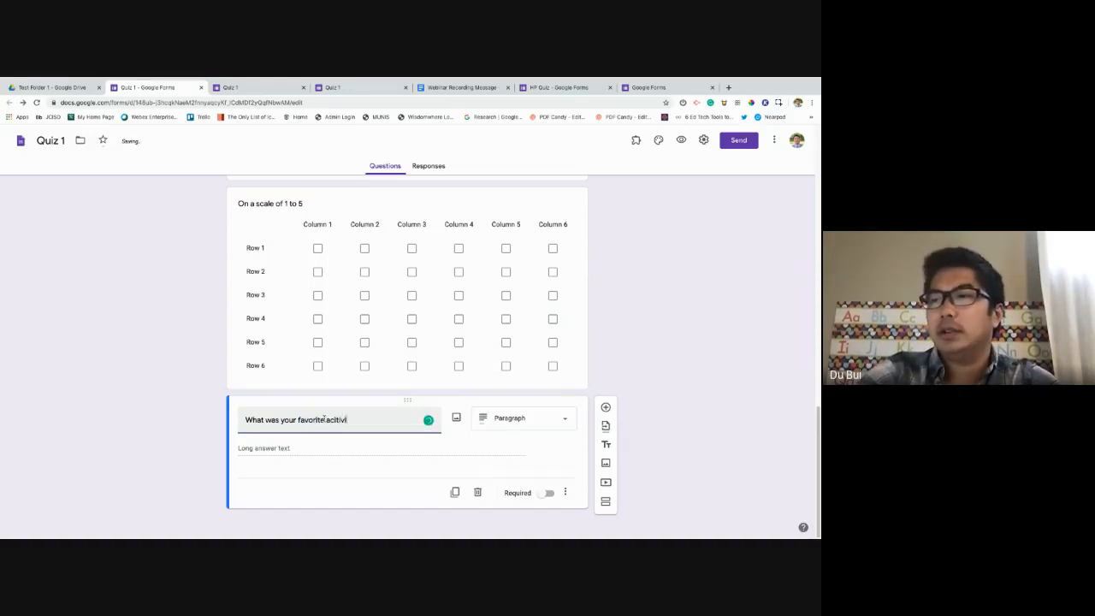
key(BackSpace)
key(BackSpace)
key(BackSpace)
key(BackSpace)
key(BackSpace)
key(BackSpace)
key(BackSpace)
key(BackSpace)
key(BackSpace)
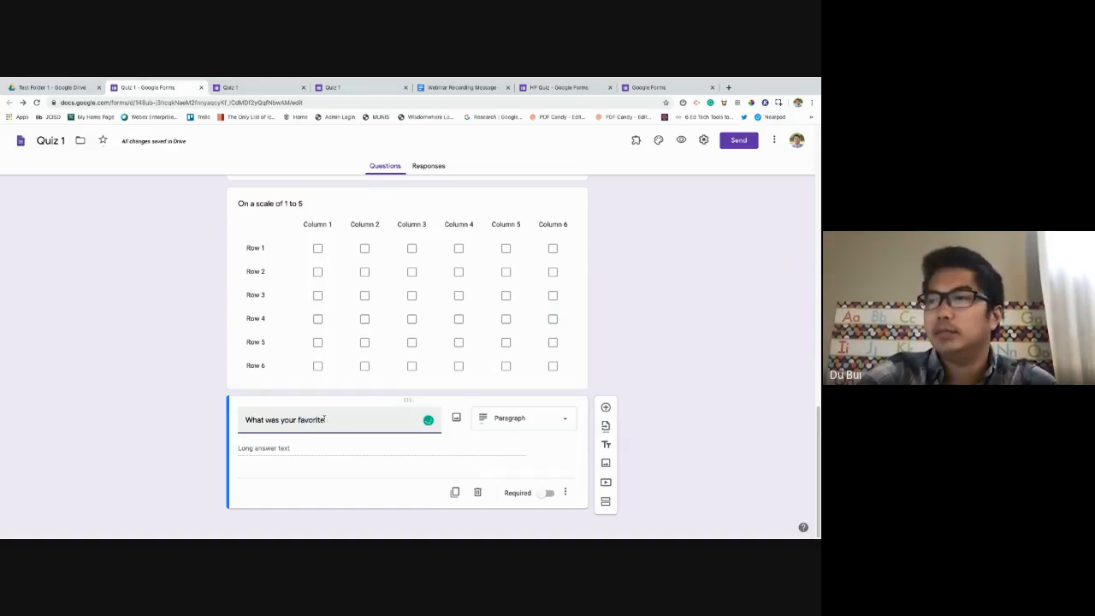
text(show from the wek)
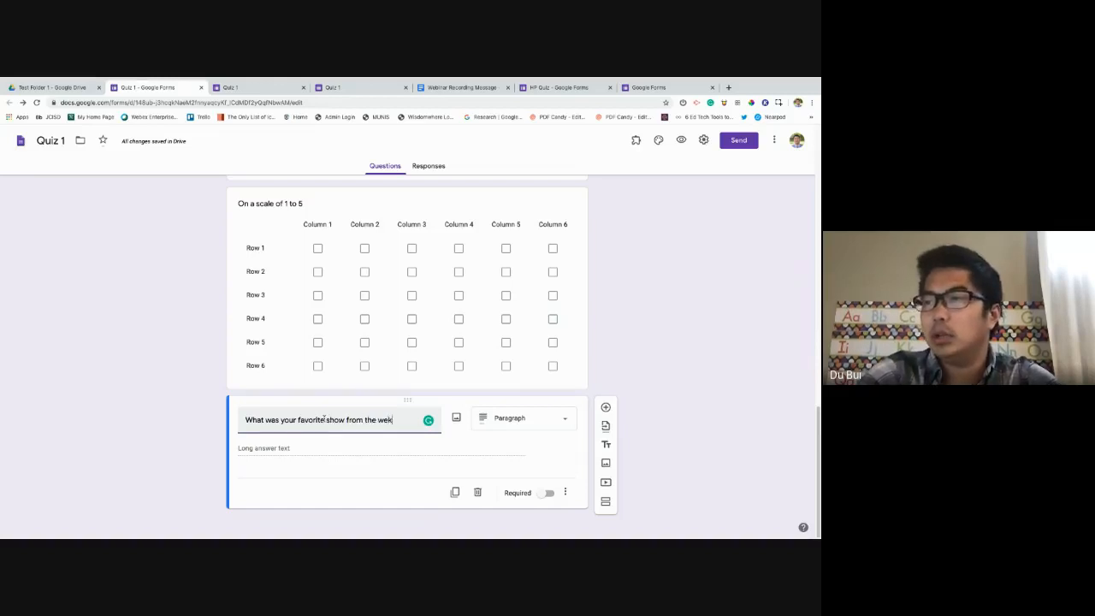
key(BackSpace)
text(ekend?)
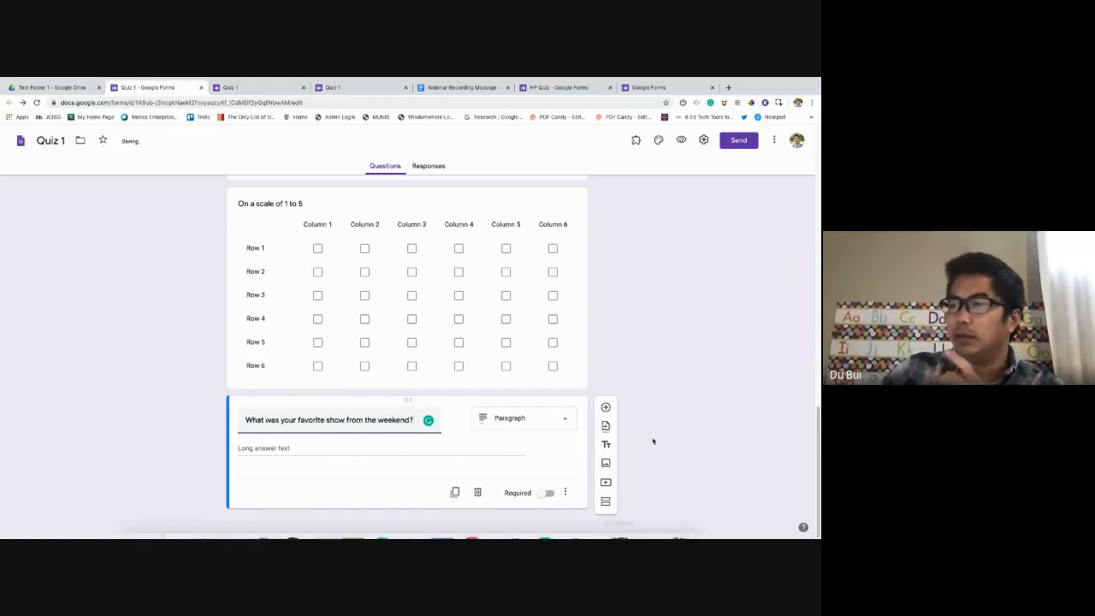
click(543, 494)
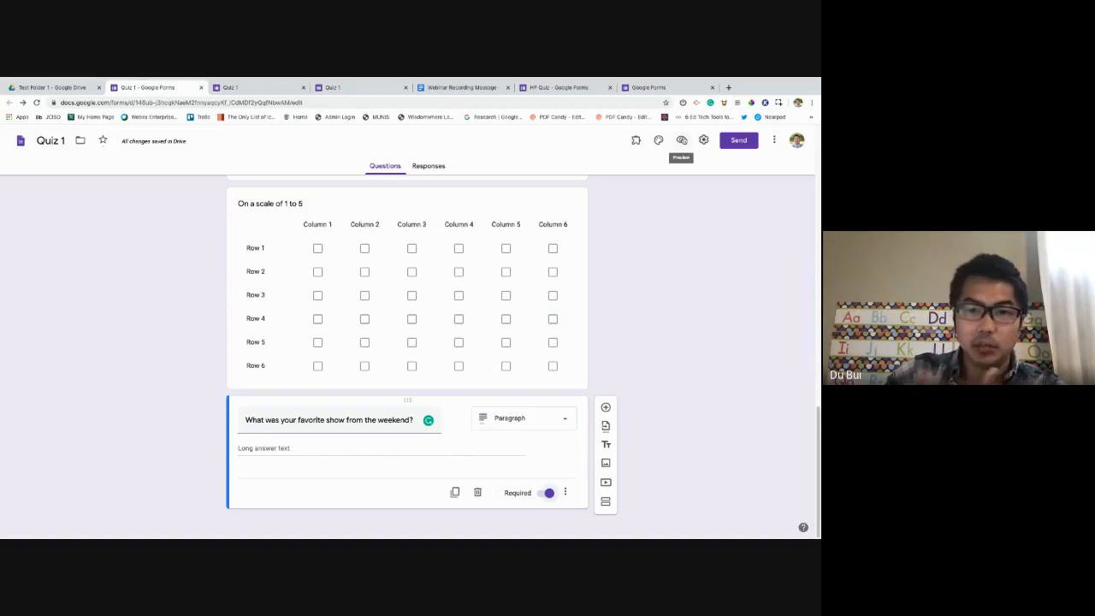
click(681, 140)
In the preview, answer the weekend-show question with 'The best show was' and return to editing.
scroll(399, 336, down, 10)
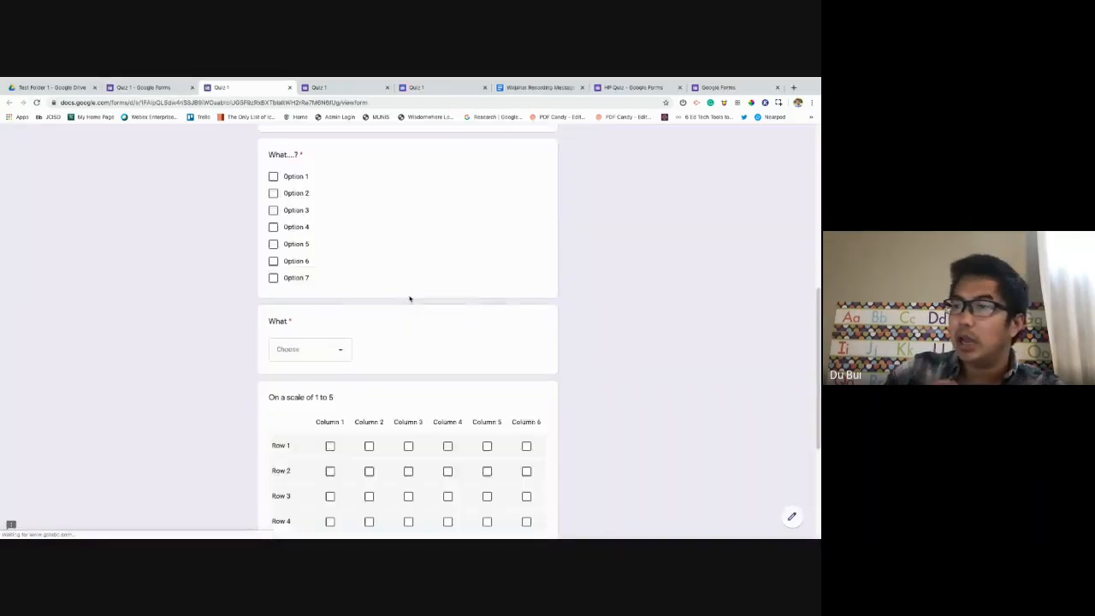
click(331, 426)
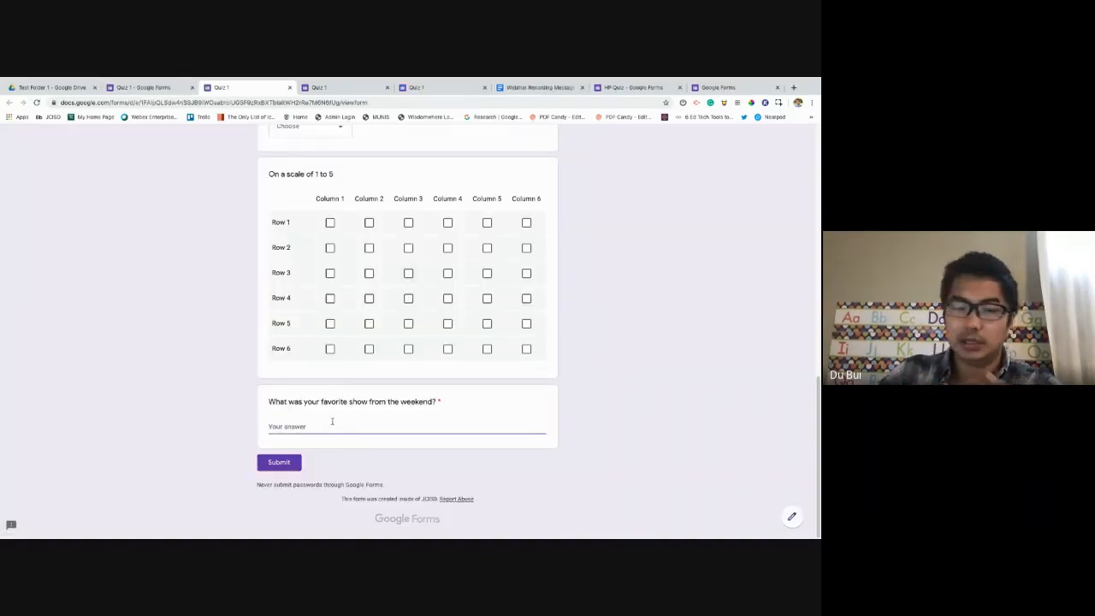
text(The b)
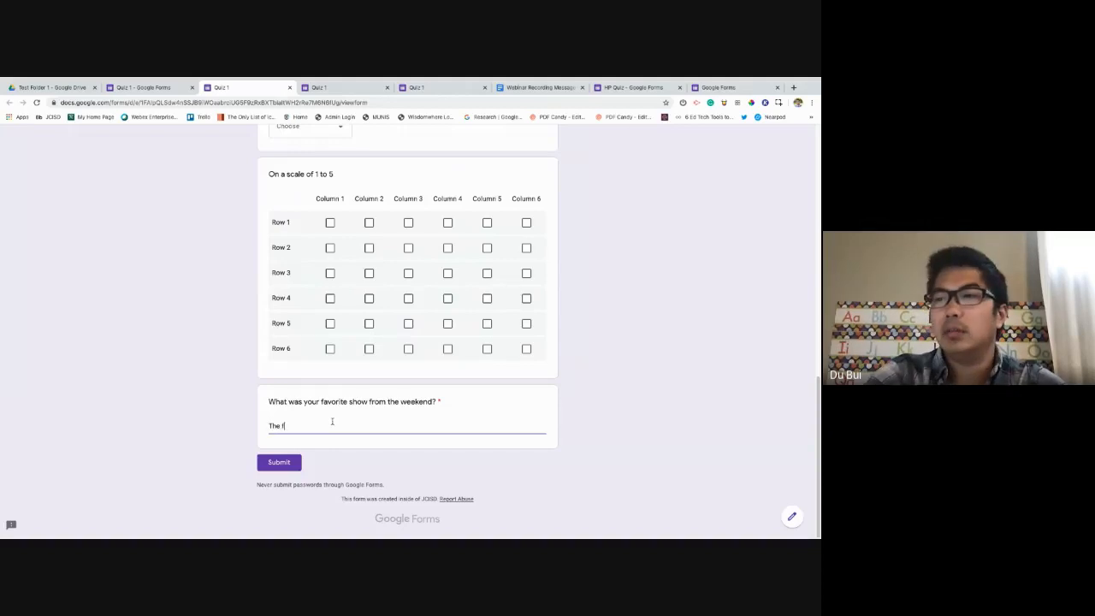
text(est show was)
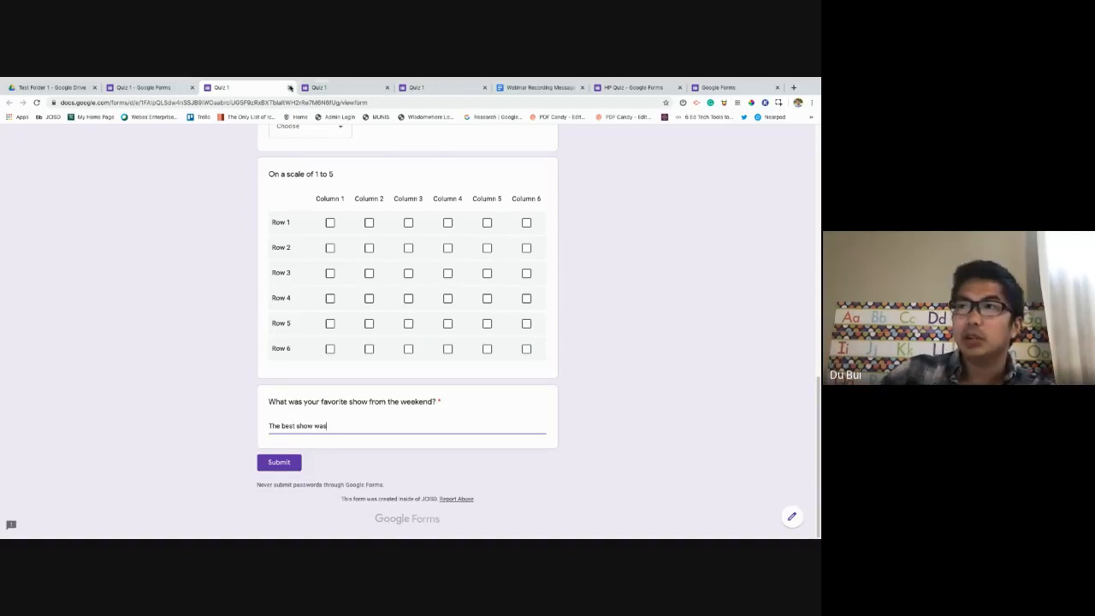
click(166, 89)
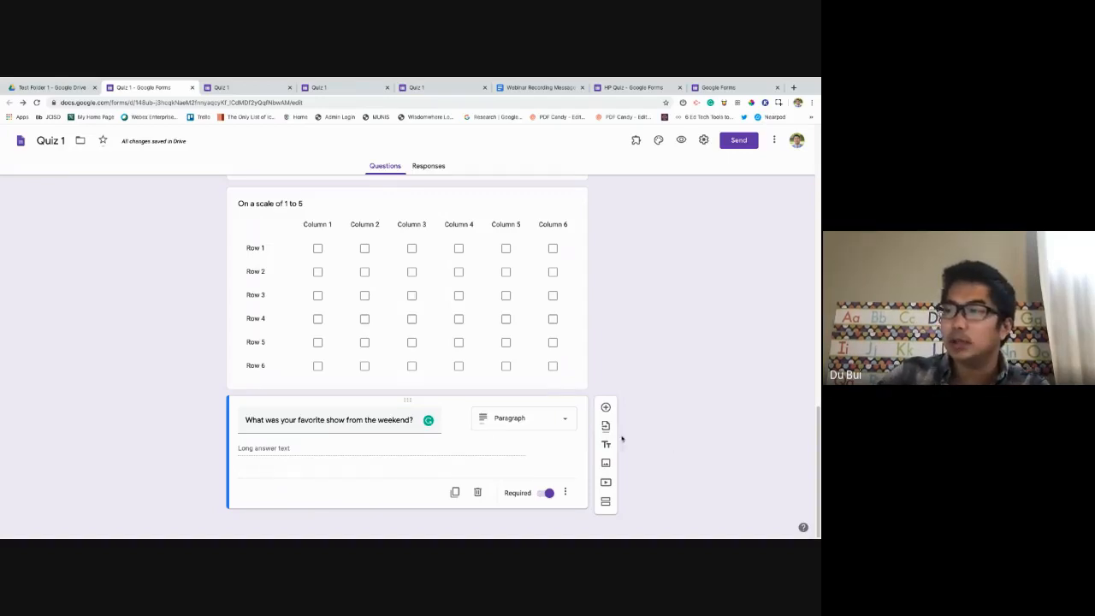
Keep the paragraph type and step through the central idea, What checkbox and What dropdown questions.
click(568, 422)
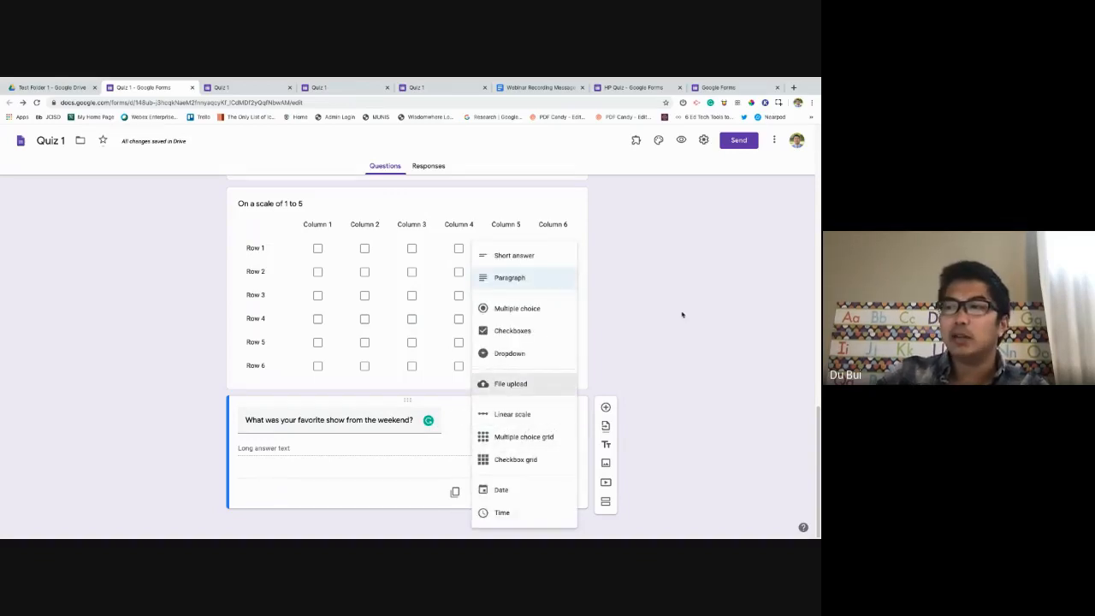
click(581, 355)
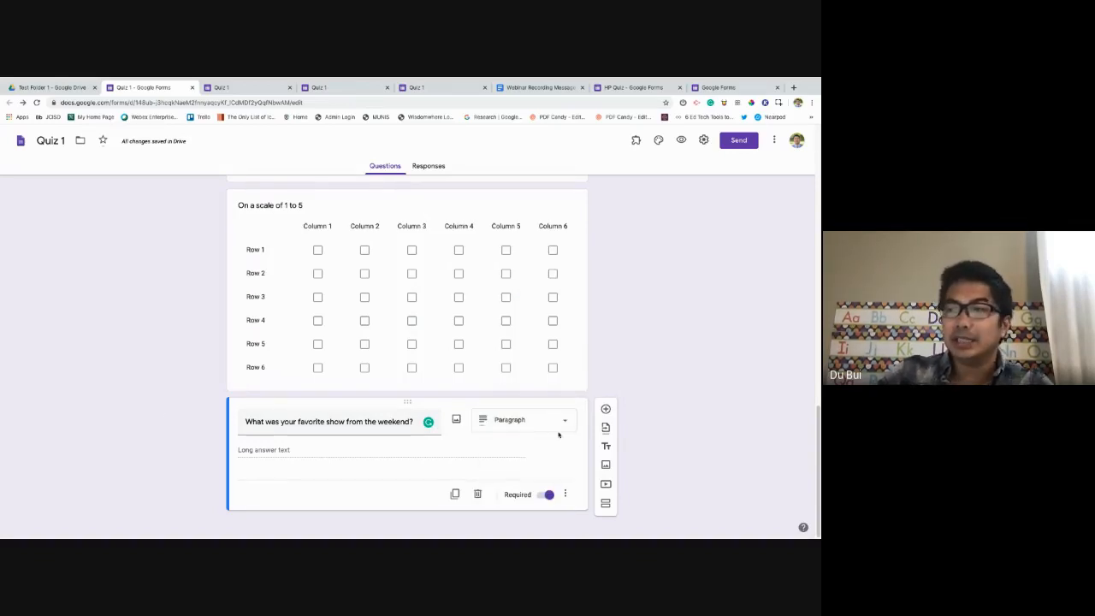
scroll(628, 427, up, 15)
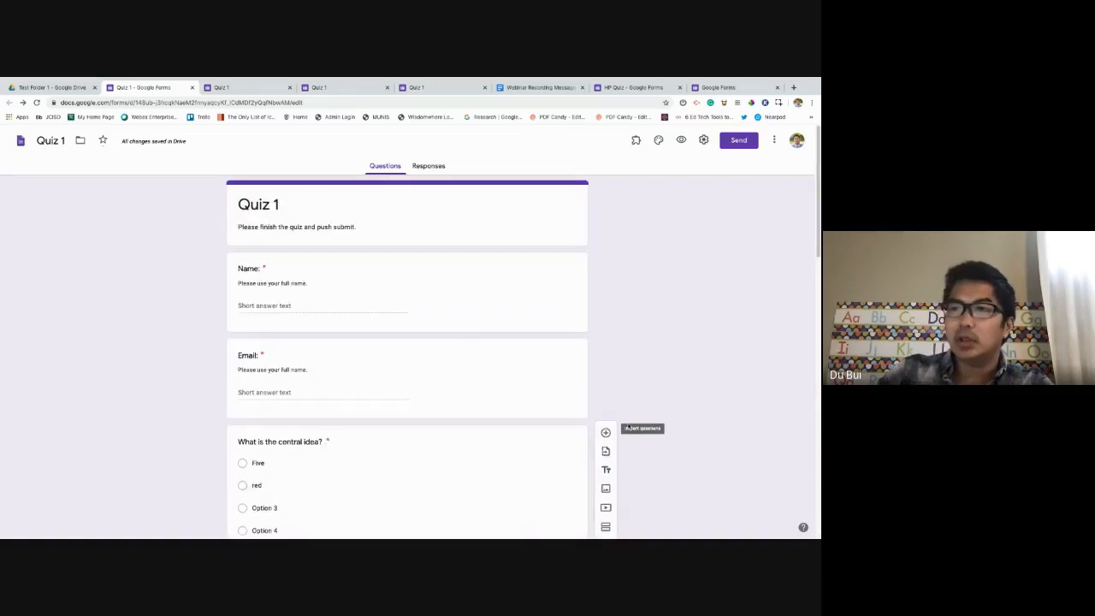
scroll(565, 419, down, 3)
click(314, 288)
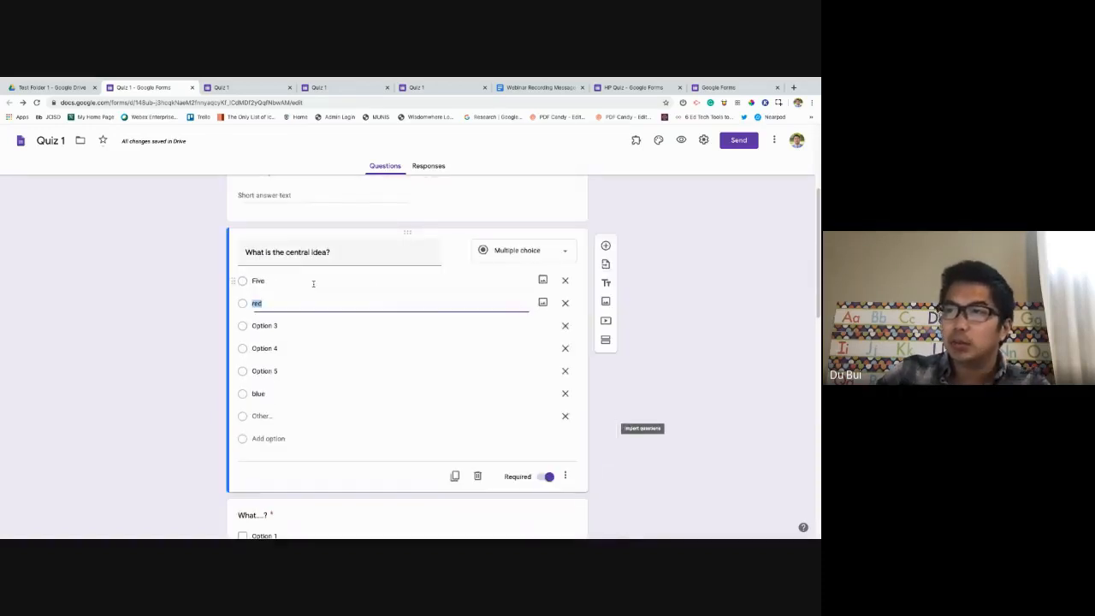
scroll(676, 351, down, 1)
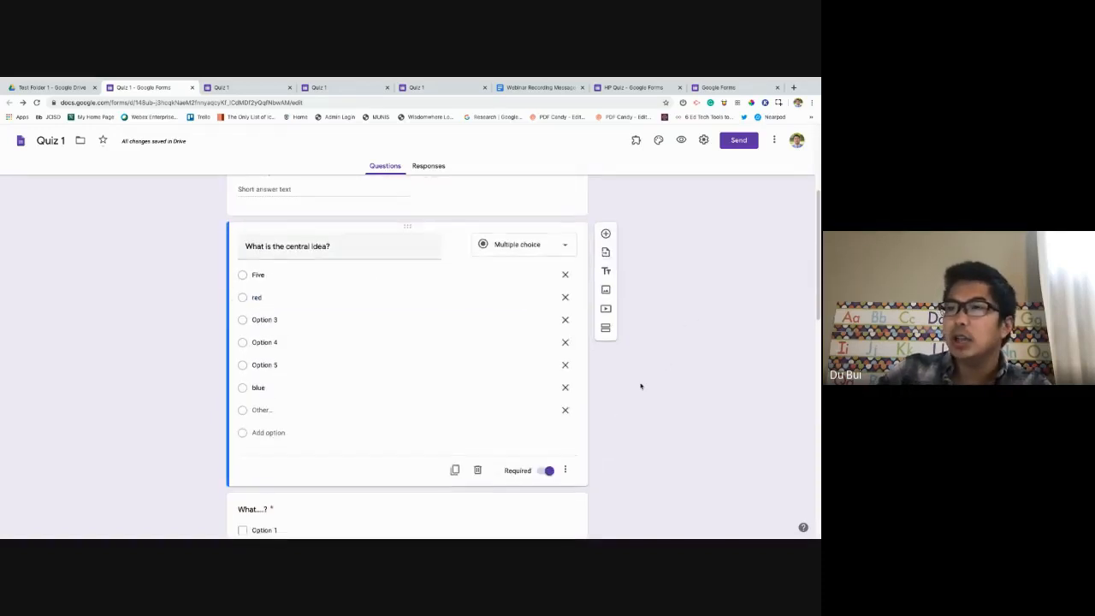
scroll(640, 386, down, 3)
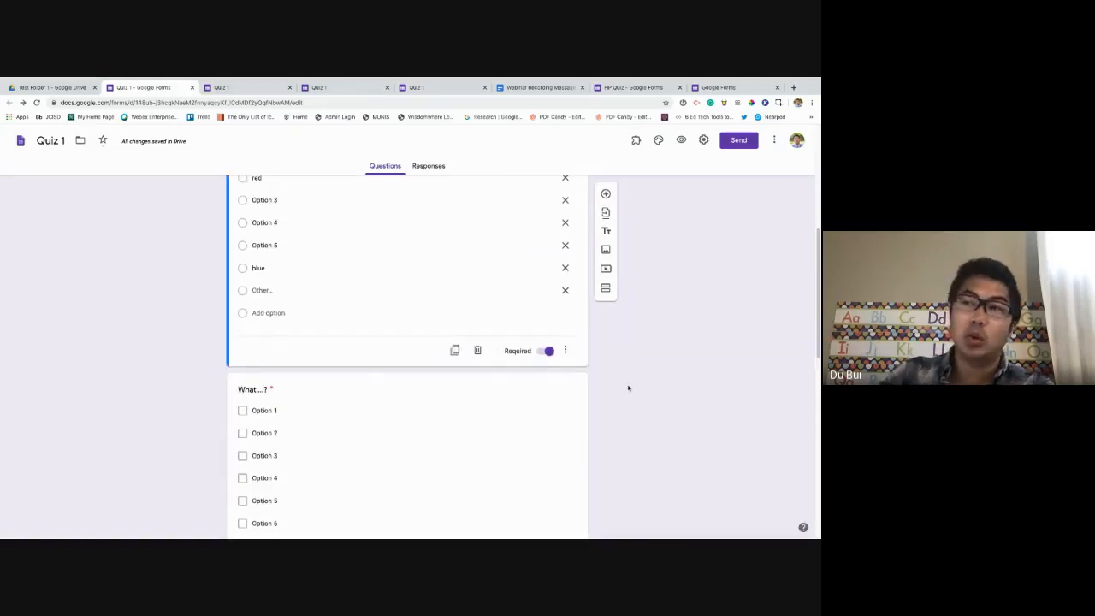
scroll(628, 386, up, 3)
scroll(448, 335, down, 5)
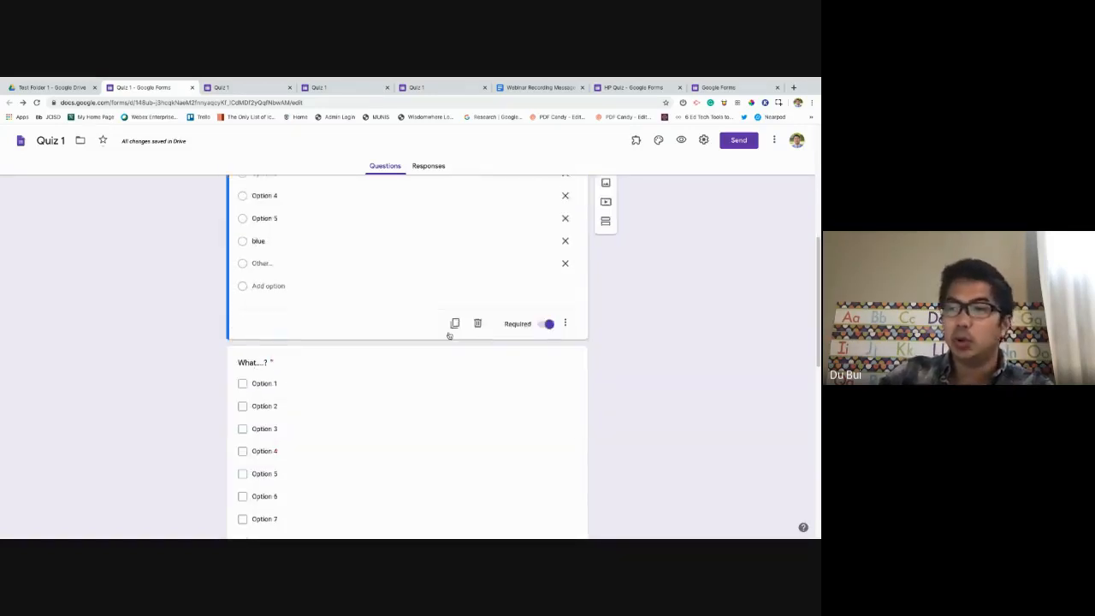
click(322, 371)
scroll(423, 373, down, 3)
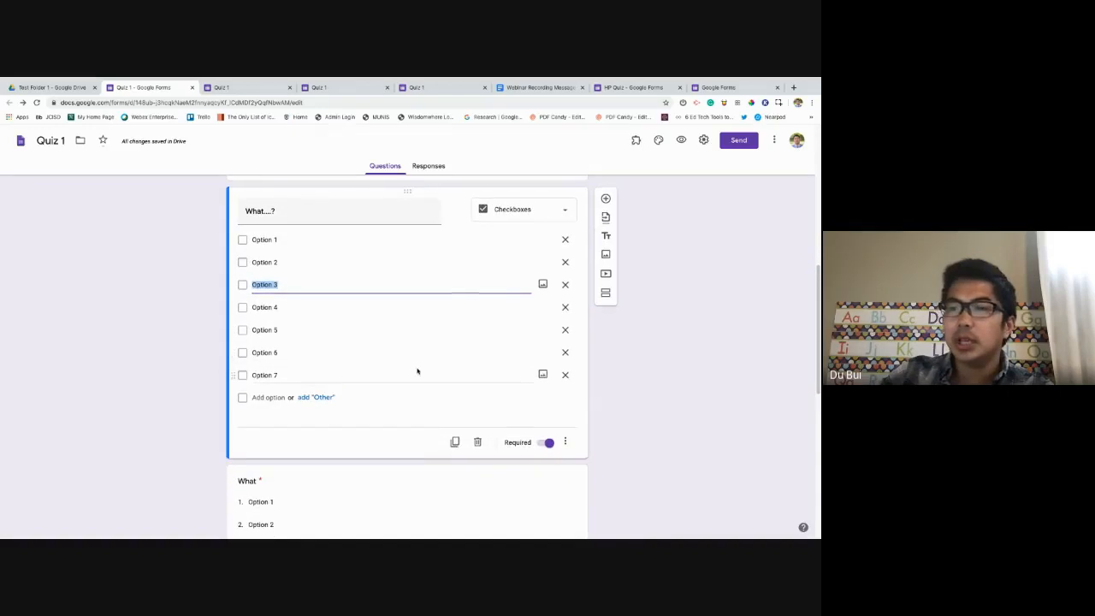
scroll(425, 367, down, 1)
click(310, 411)
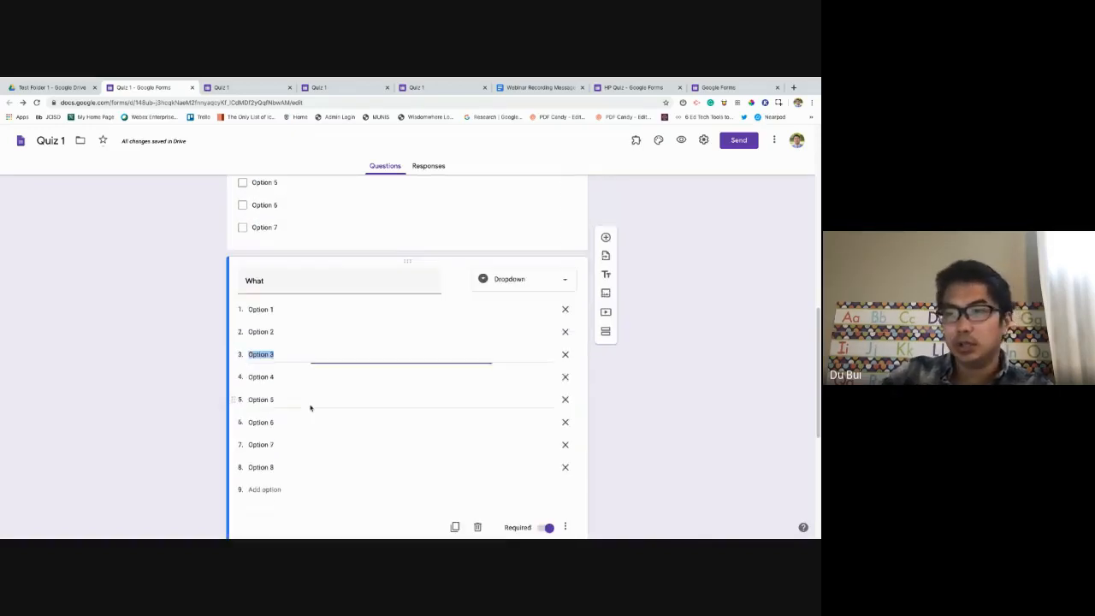
scroll(323, 385, down, 4)
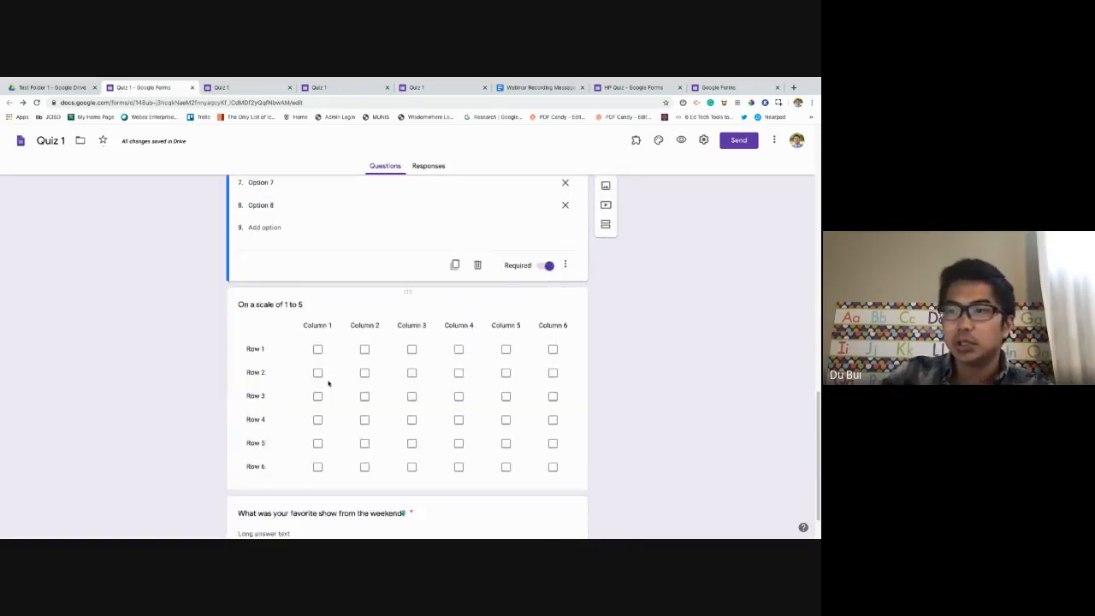
Delete the weekend-show paragraph question and the checkbox grid question.
click(357, 463)
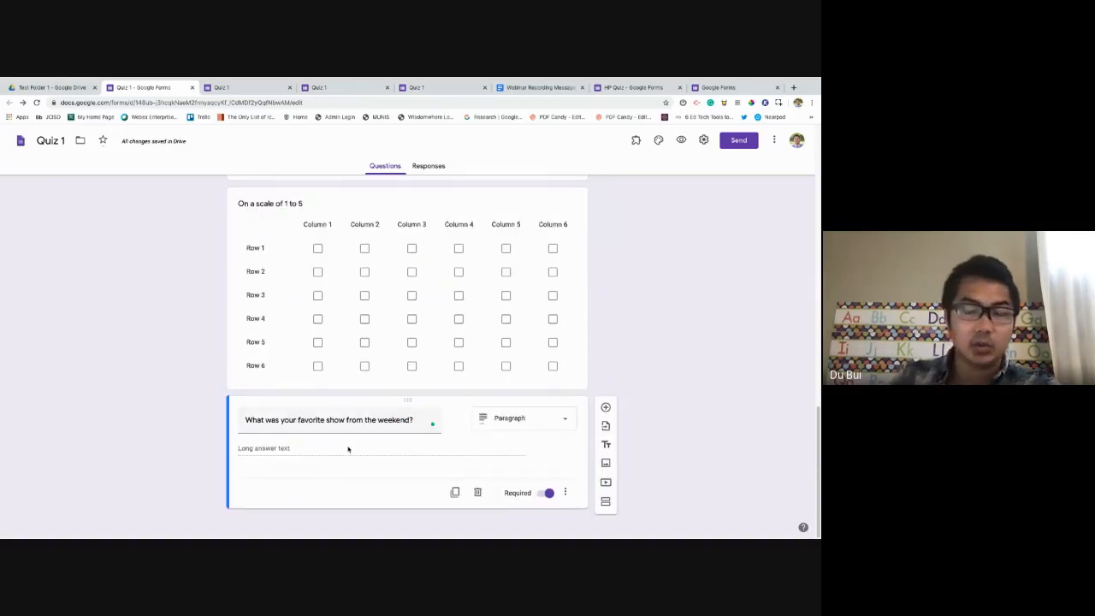
click(477, 492)
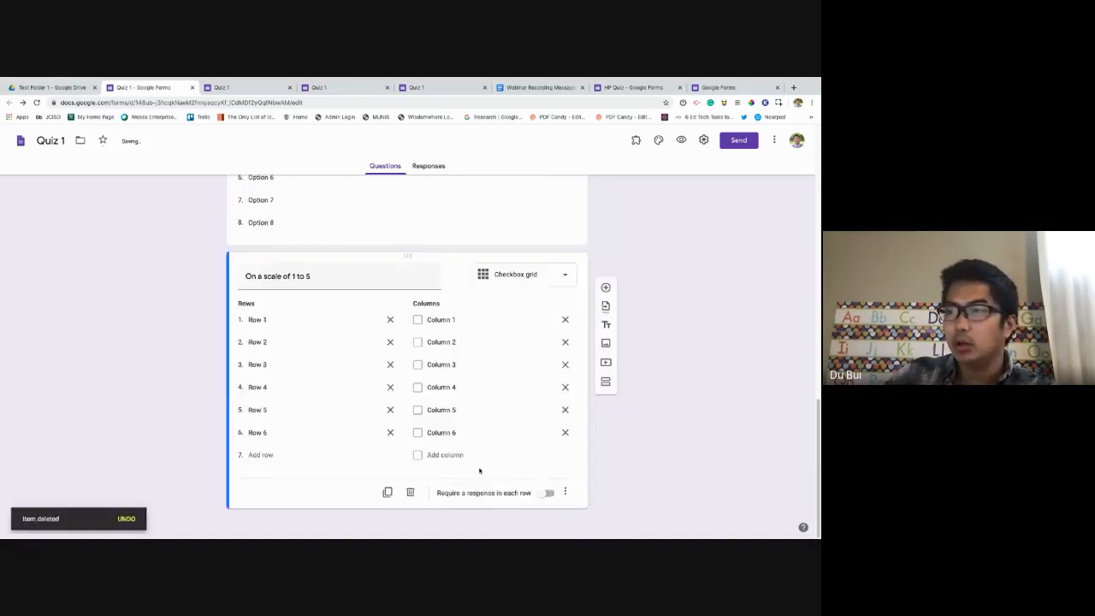
click(410, 493)
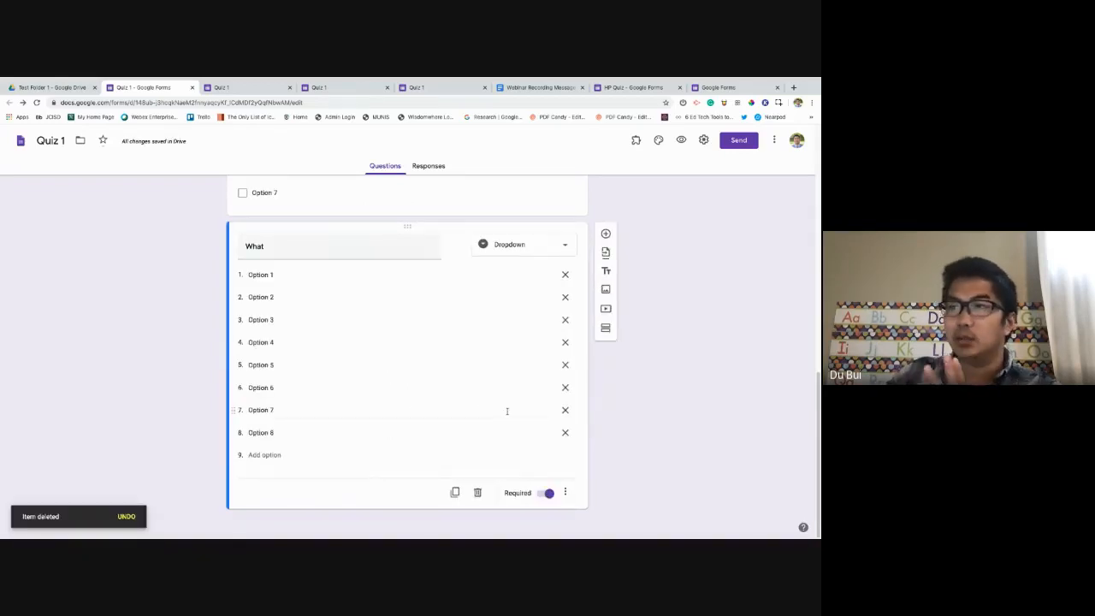
scroll(507, 411, up, 5)
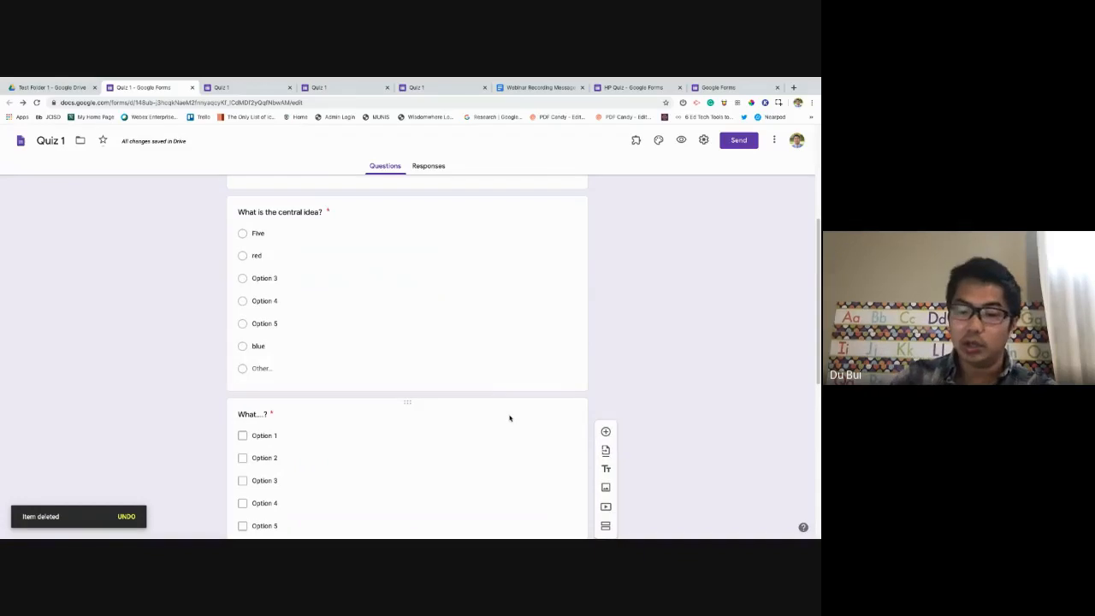
scroll(510, 417, up, 5)
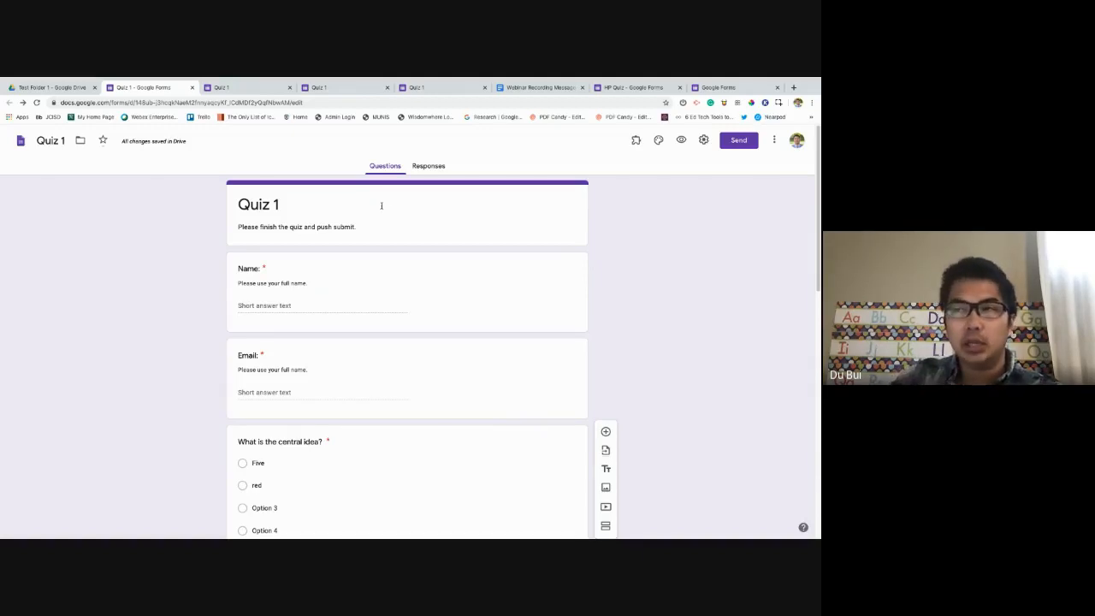
scroll(373, 257, down, 10)
scroll(372, 265, down, 3)
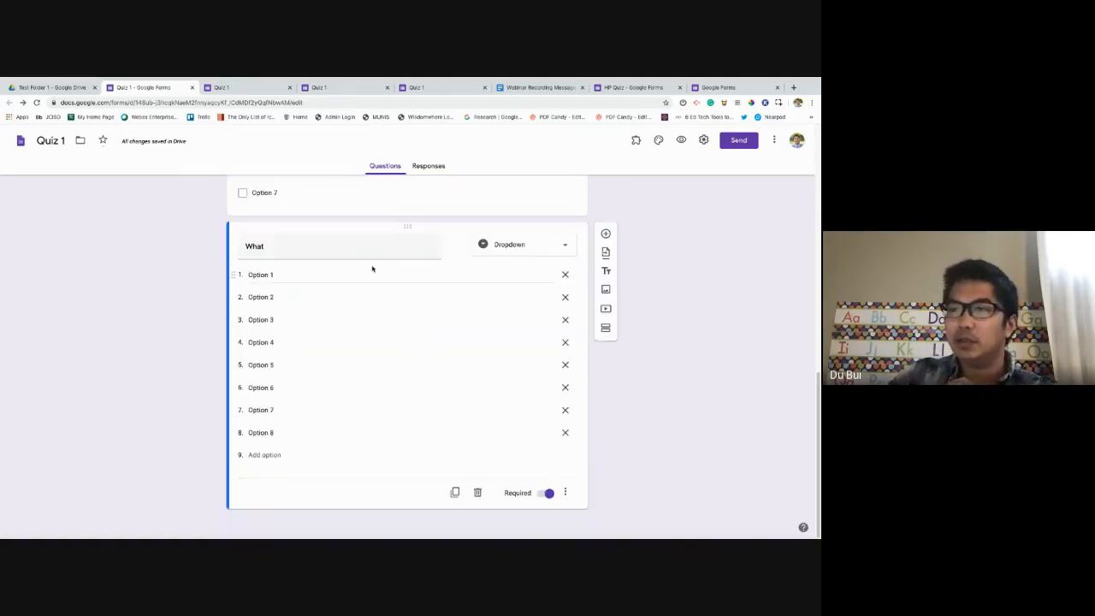
scroll(371, 264, up, 12)
scroll(374, 267, down, 8)
scroll(375, 269, down, 4)
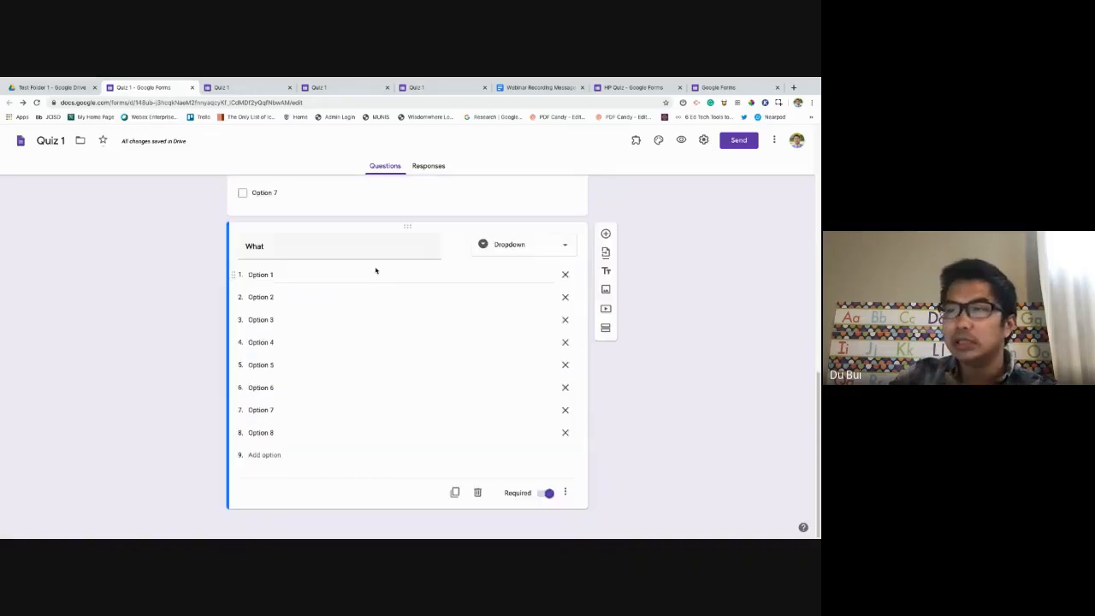
scroll(377, 270, up, 12)
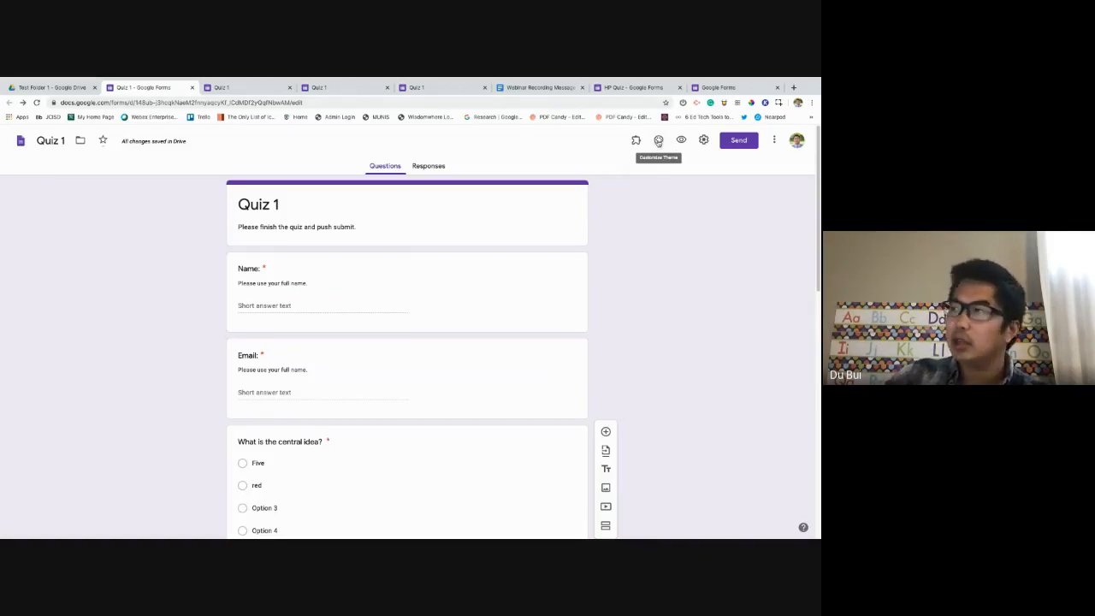
Open Theme options and the header image gallery.
click(658, 141)
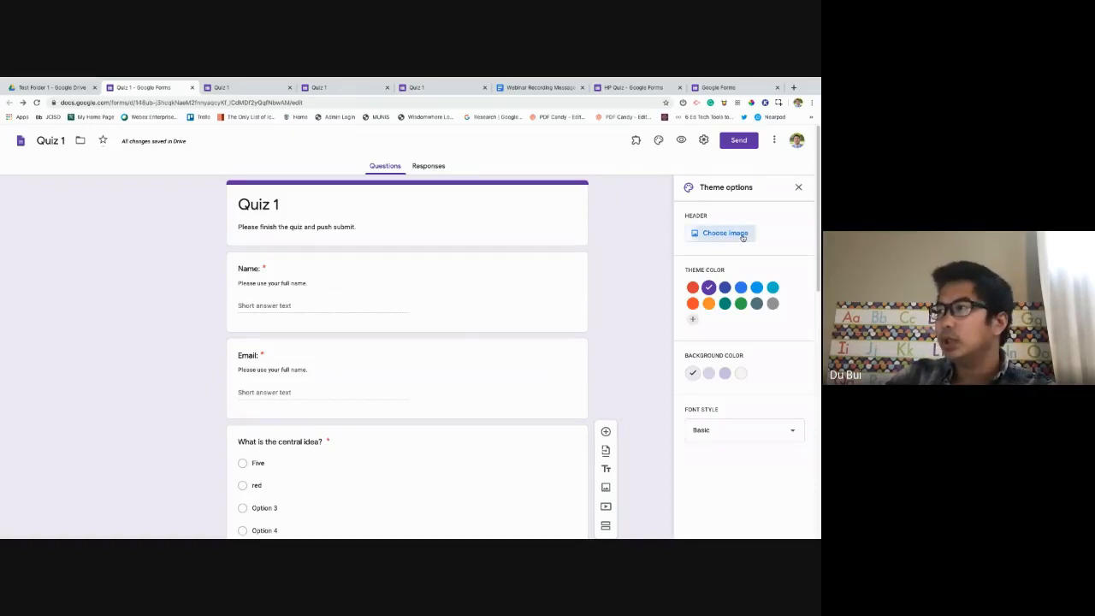
click(743, 237)
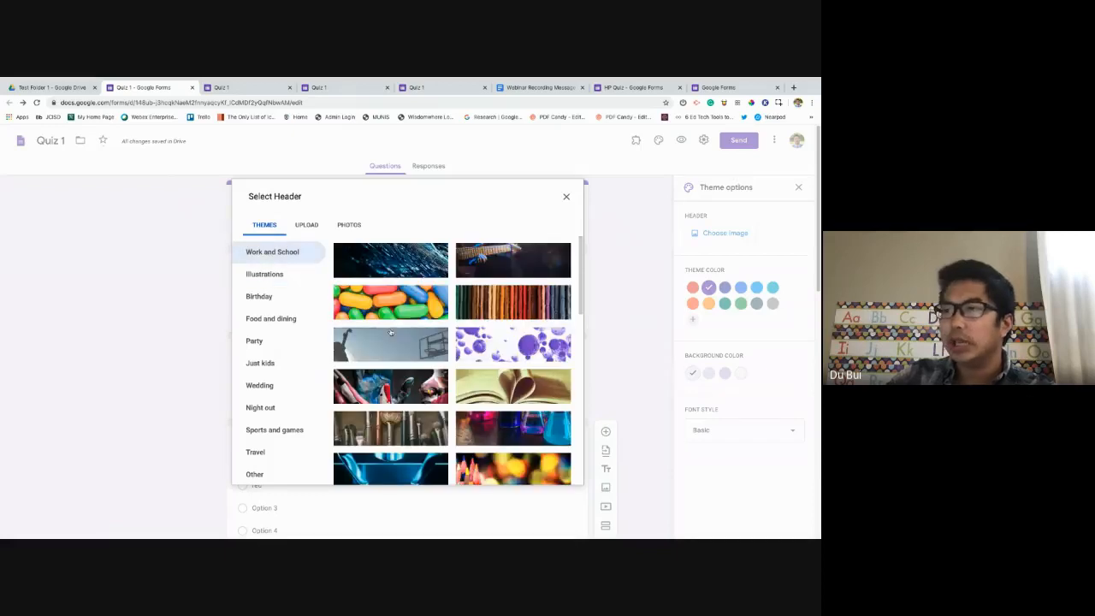
scroll(390, 333, down, 3)
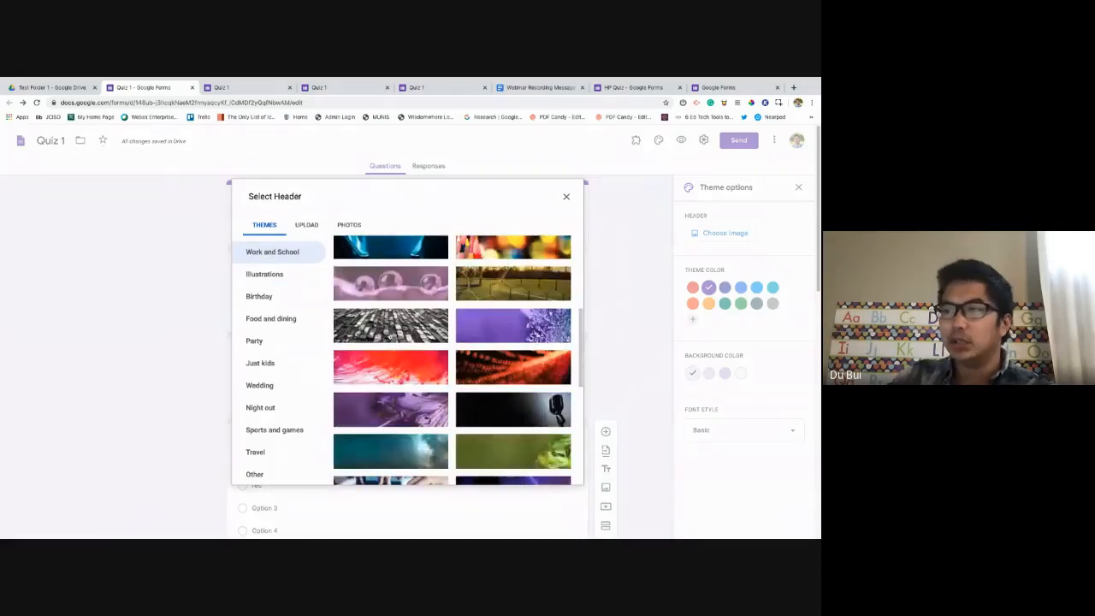
scroll(390, 336, down, 5)
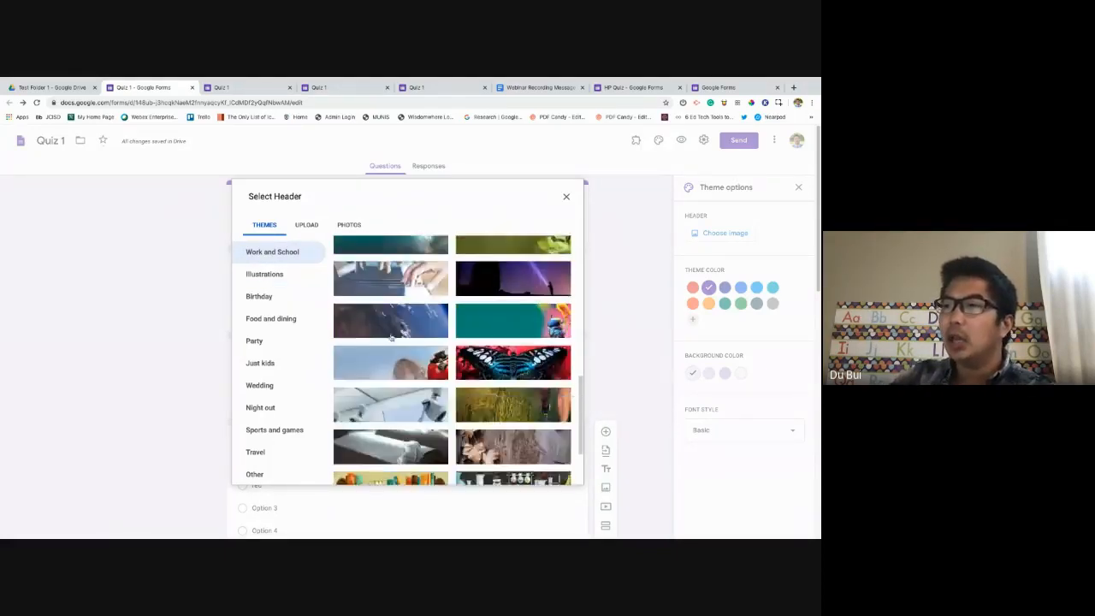
scroll(391, 337, down, 3)
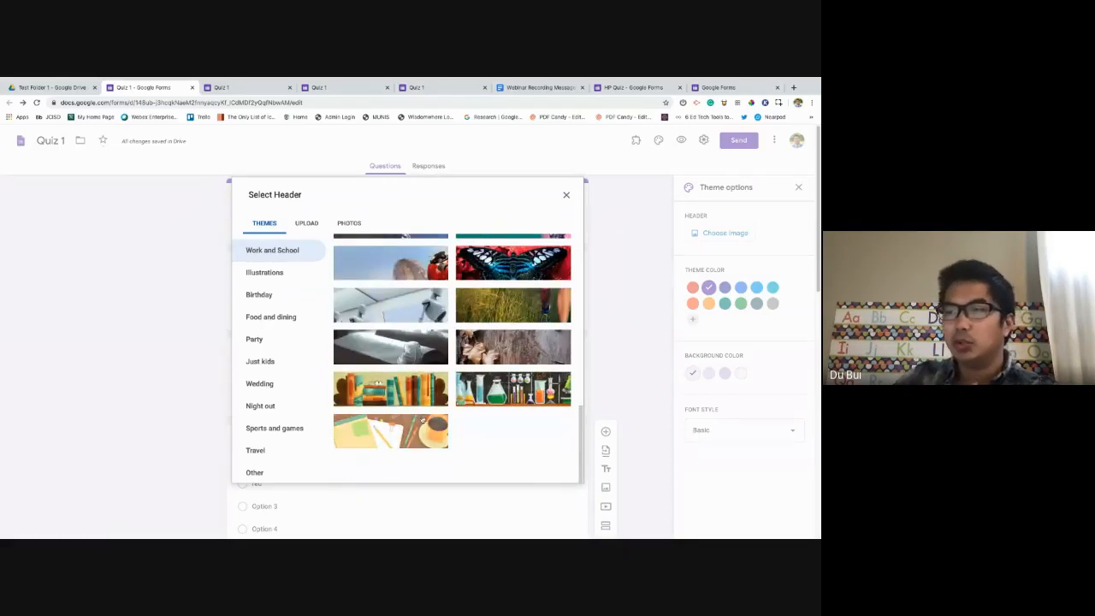
Browse Illustrations, Night out and Wedding, then pick the Work and School keyboard-hands photo.
click(279, 281)
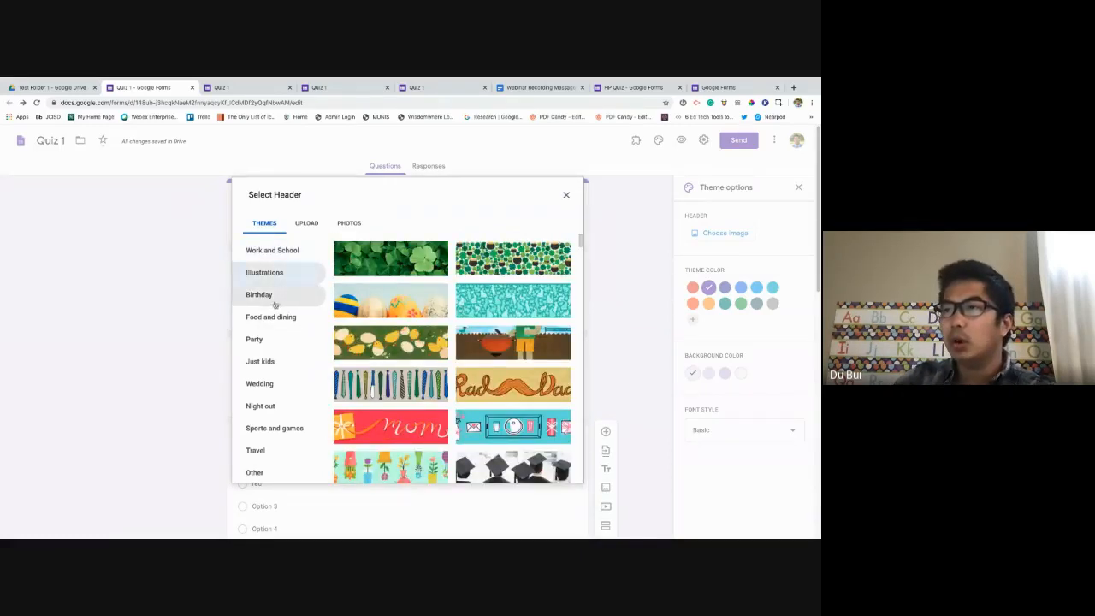
scroll(276, 360, down, 1)
scroll(276, 360, up, 1)
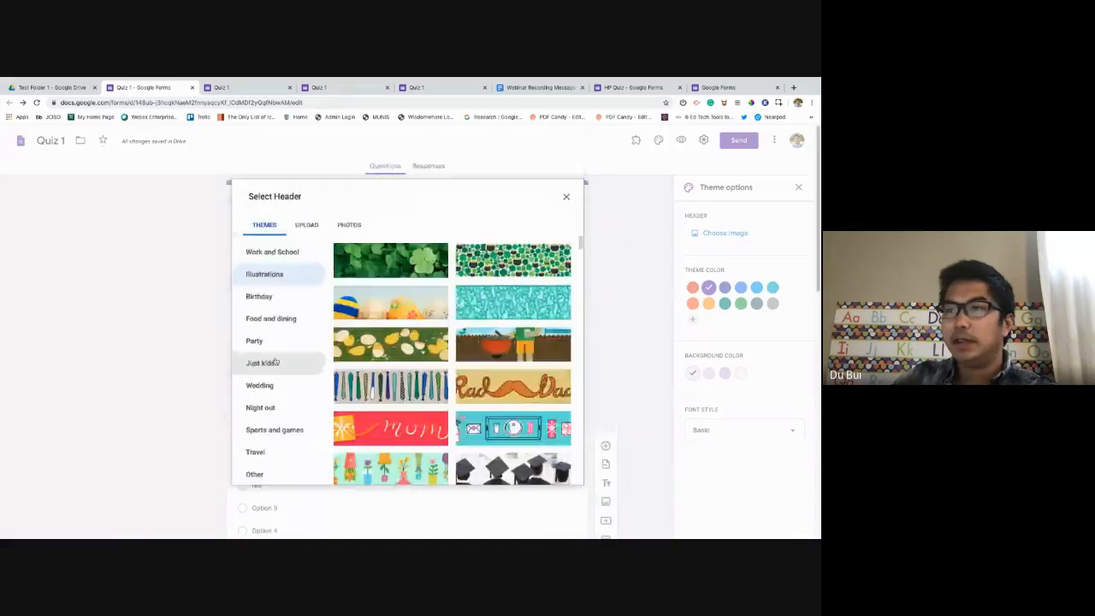
click(264, 285)
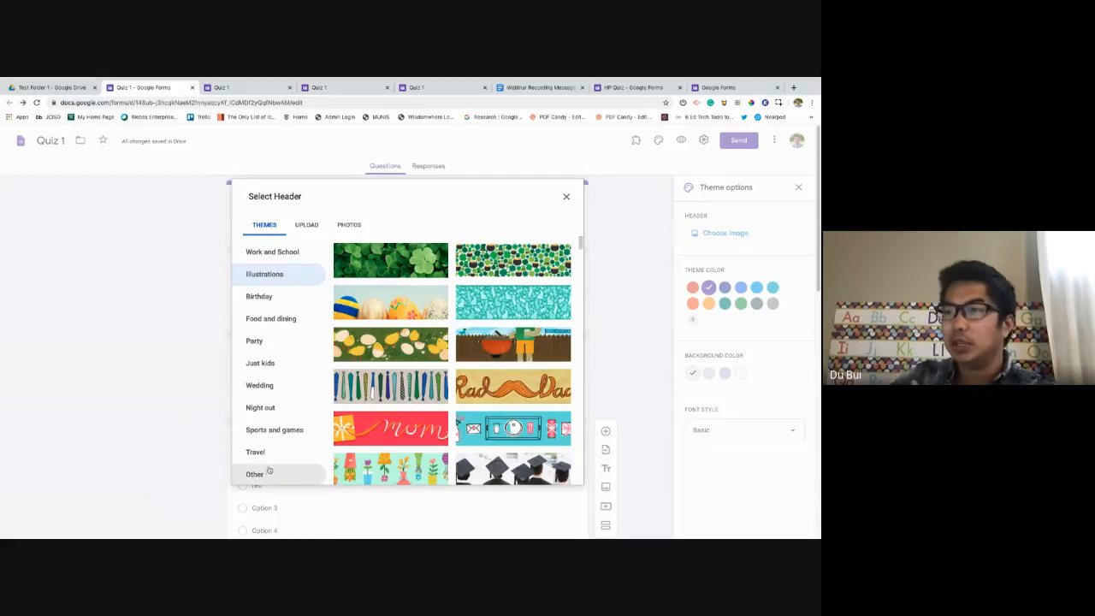
click(257, 406)
click(260, 389)
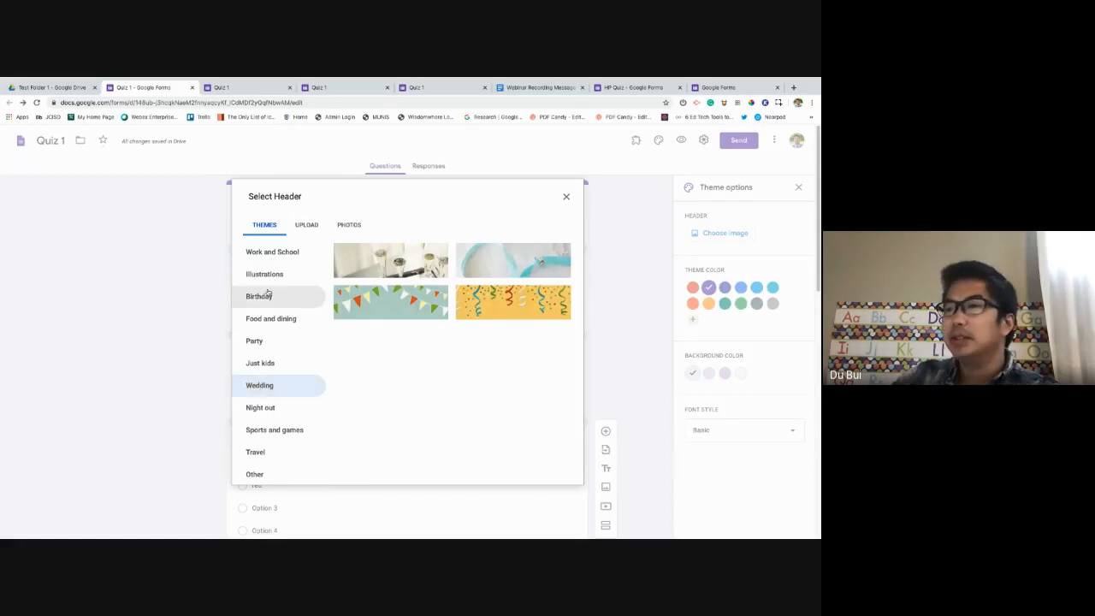
click(278, 257)
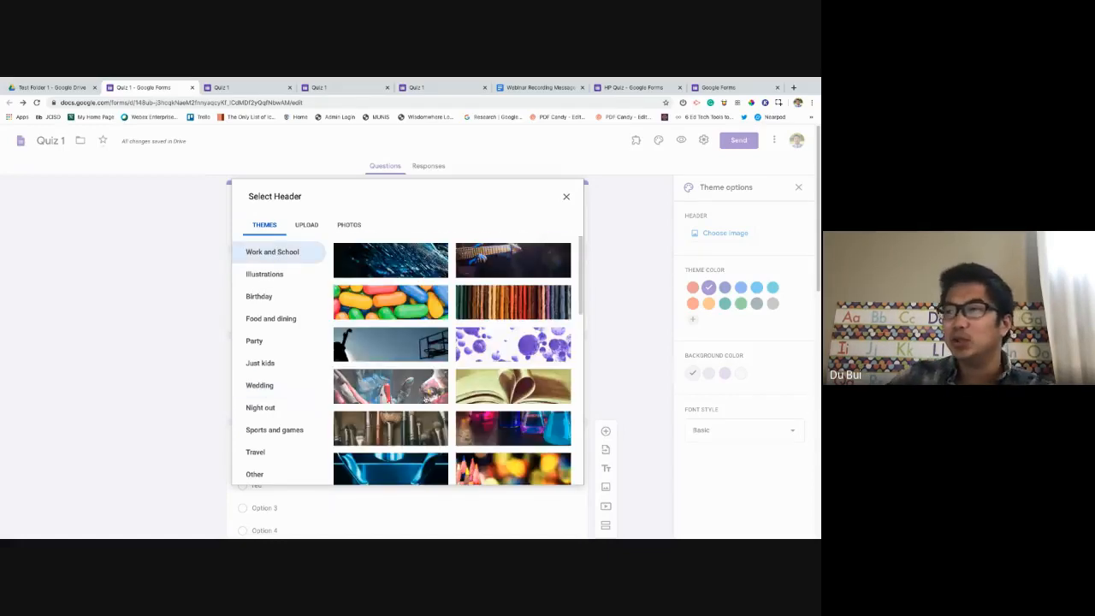
scroll(436, 379, down, 3)
scroll(436, 379, down, 8)
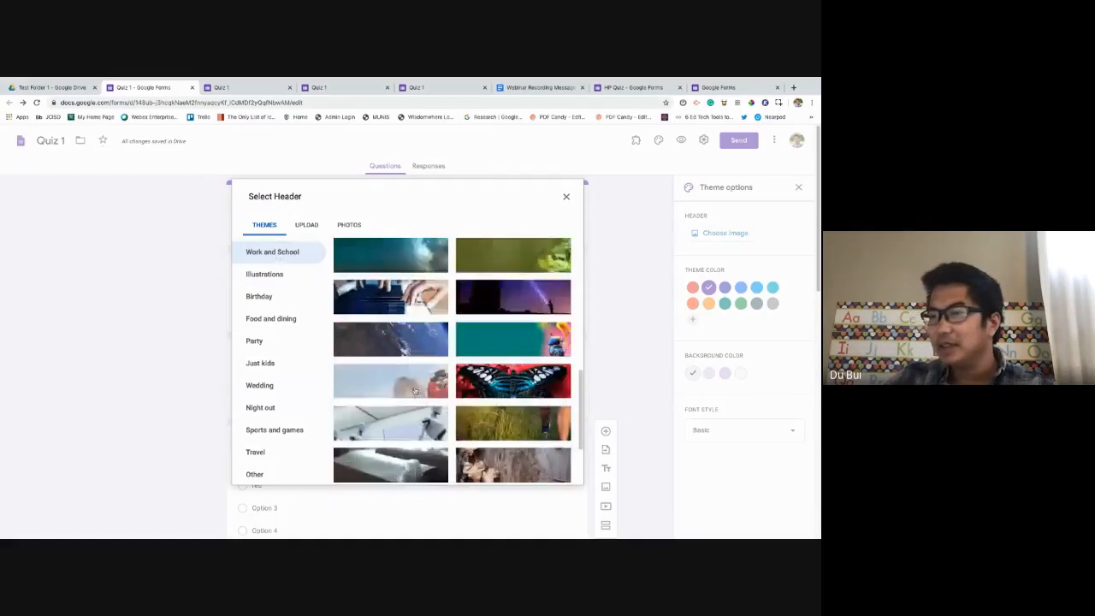
click(389, 300)
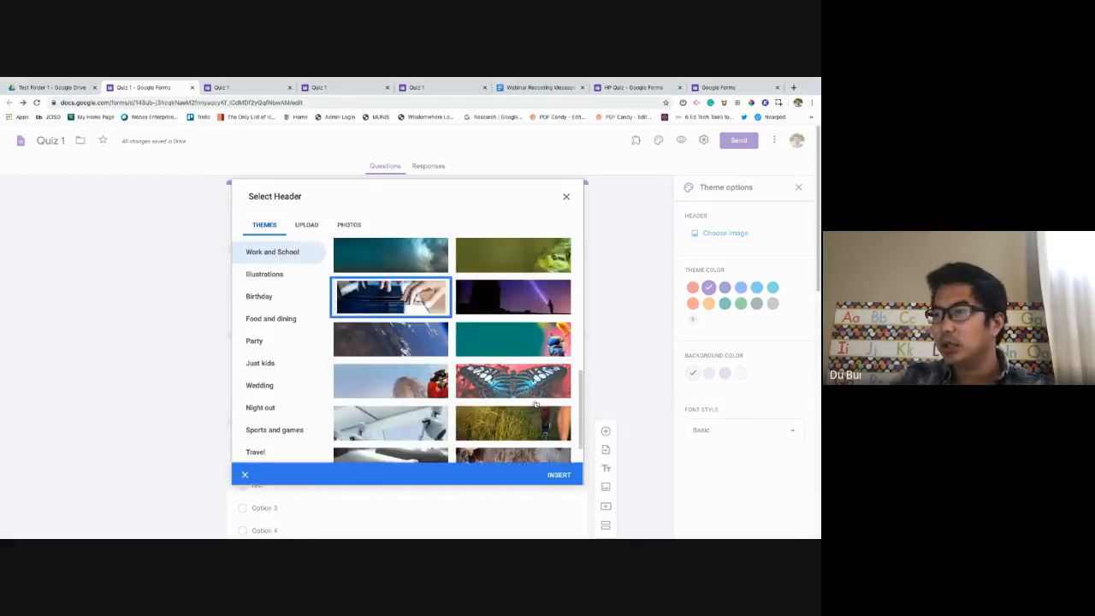
Insert the keyboard-hands header and set a dark blue theme colour with a white background.
click(559, 474)
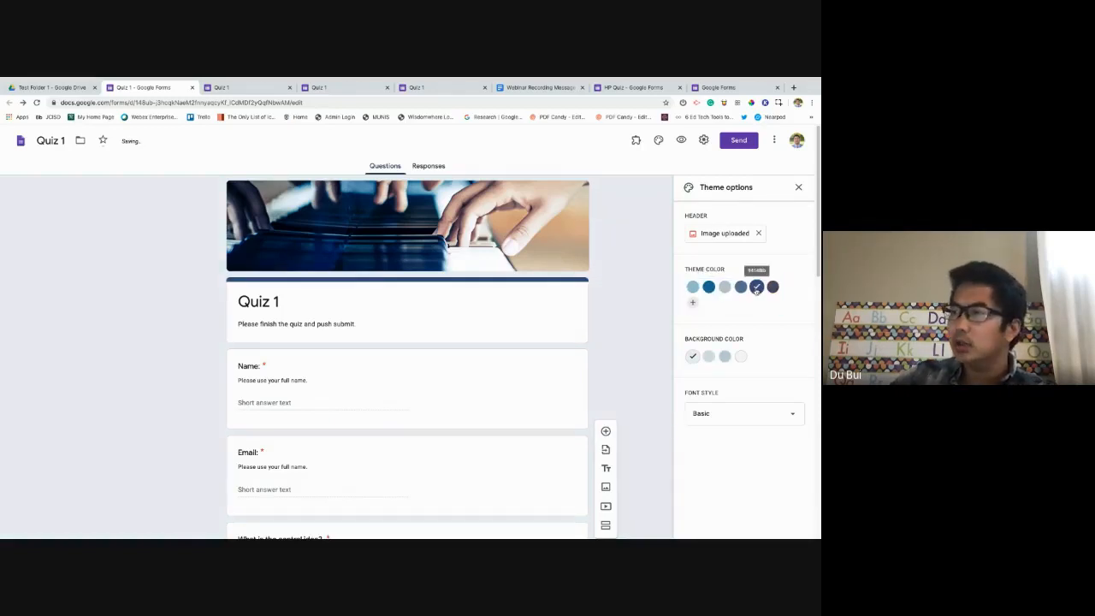
click(741, 287)
click(757, 287)
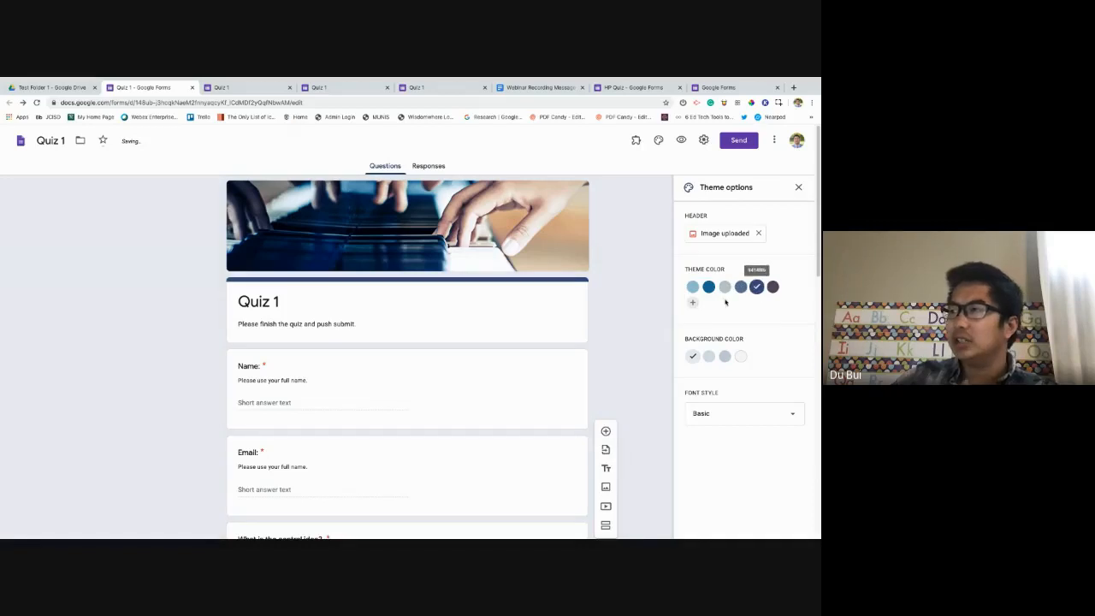
click(694, 303)
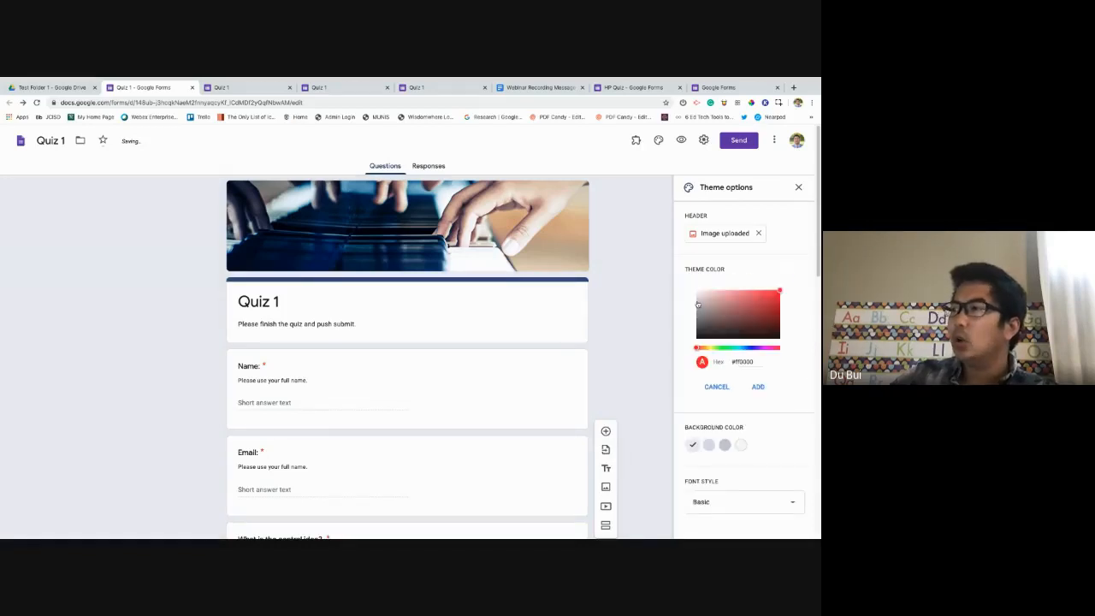
click(716, 388)
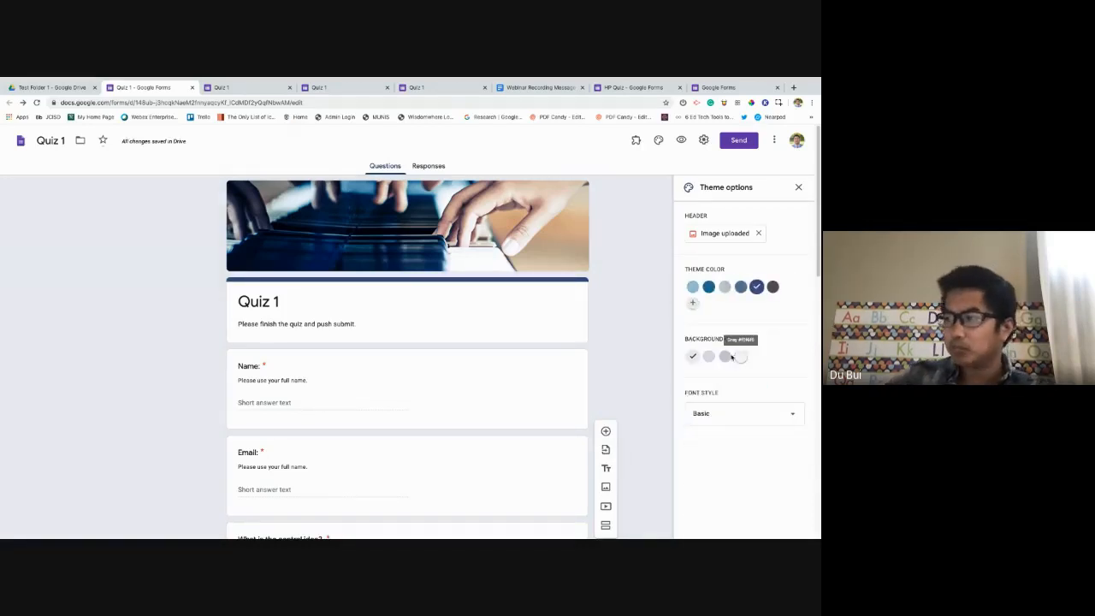
click(741, 356)
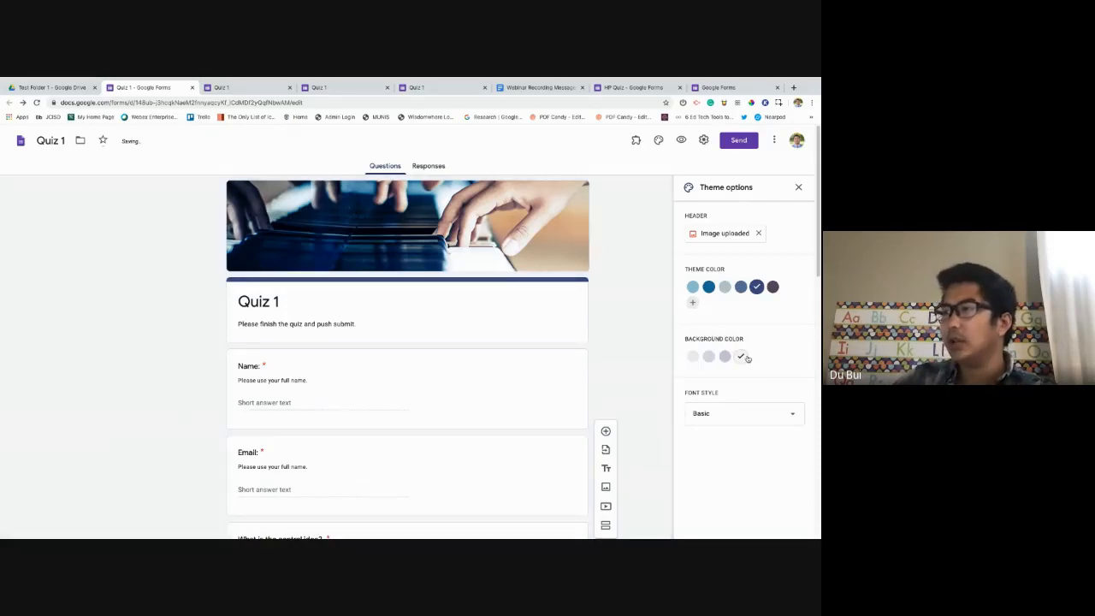
Set the form's font style to Playful and close the theme options.
click(794, 421)
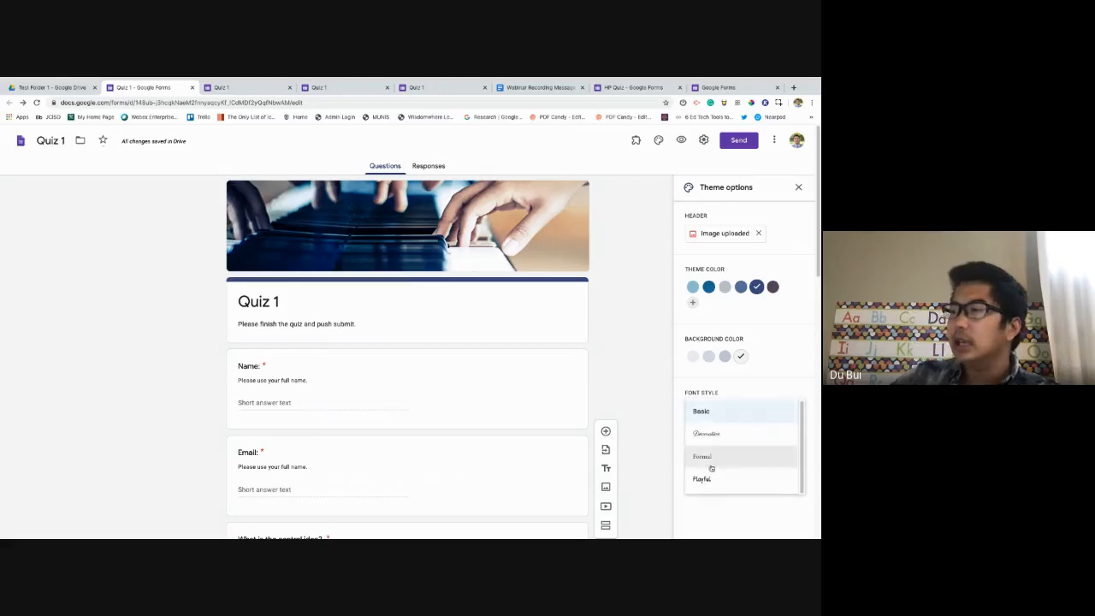
click(736, 480)
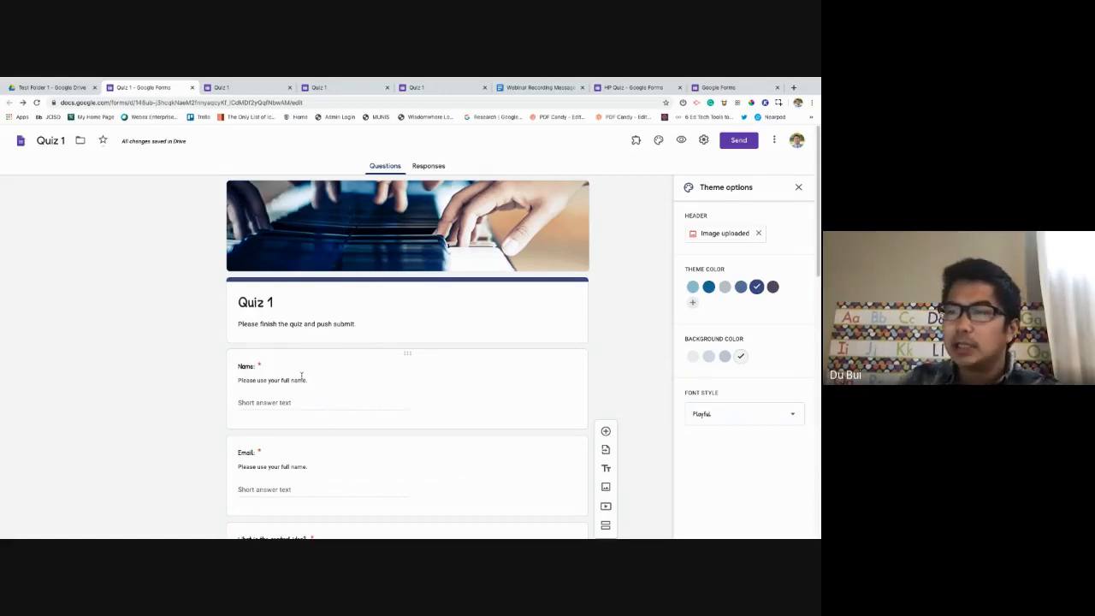
click(250, 457)
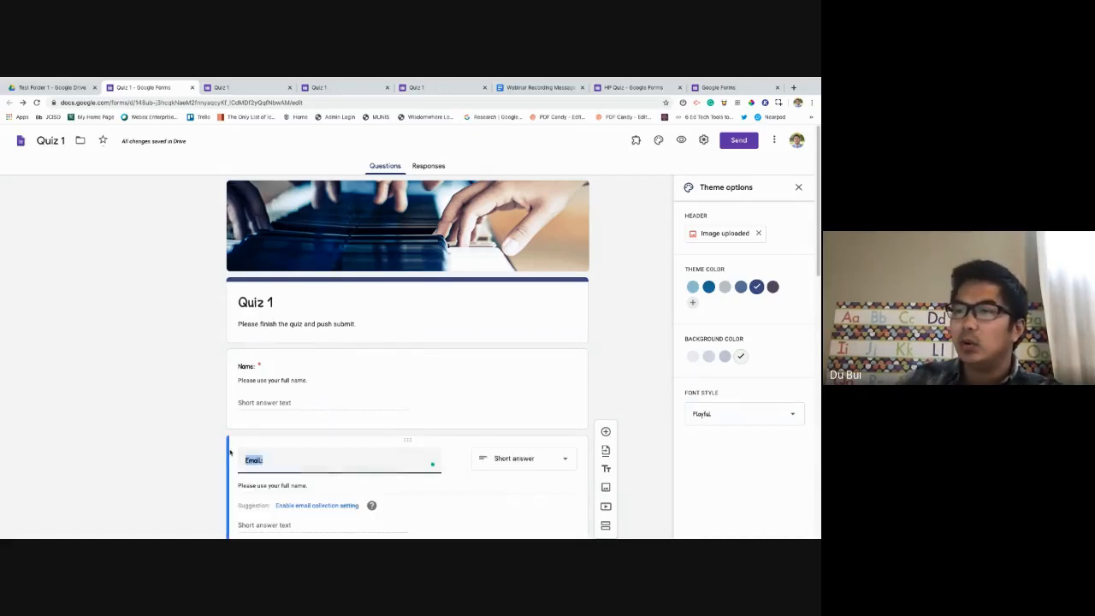
click(169, 443)
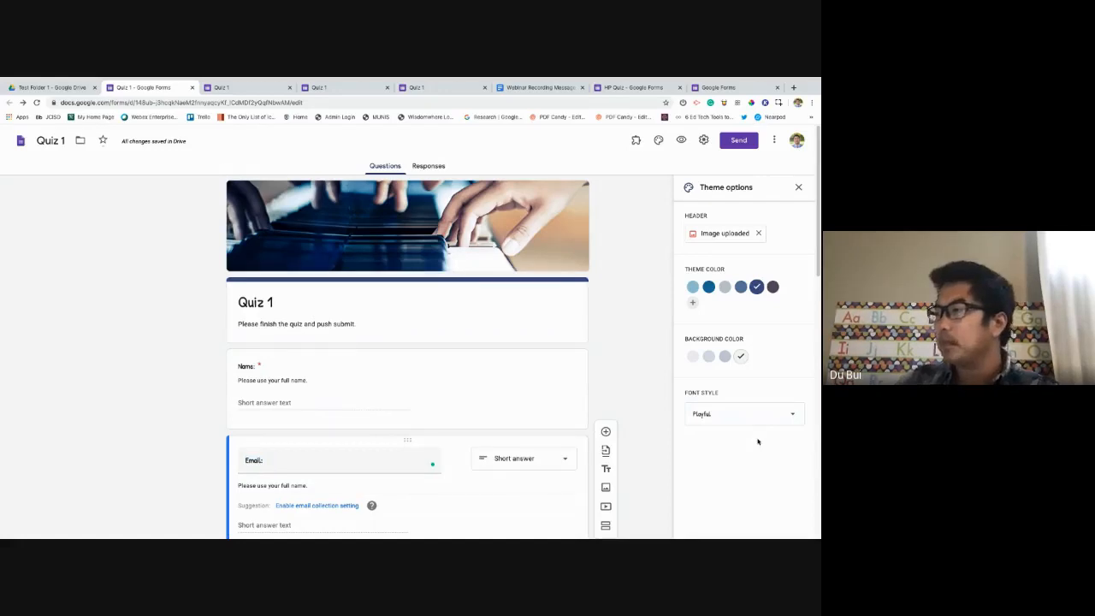
scroll(765, 440, down, 4)
scroll(770, 374, up, 4)
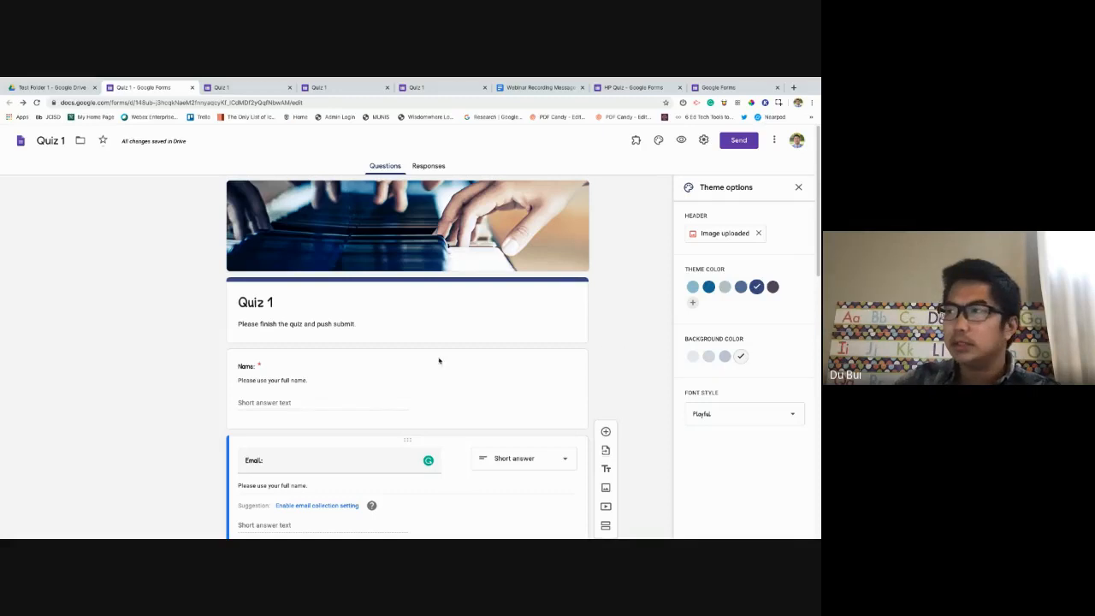
click(800, 189)
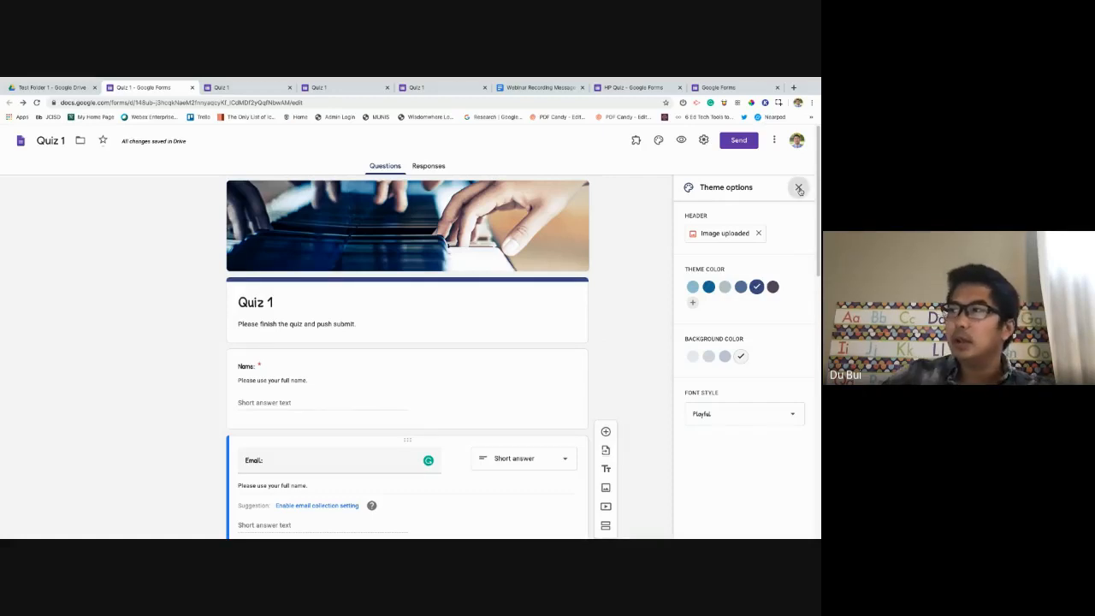
Close the theme panel, preview Quiz 1 as respondents see it, then return to the editor.
click(800, 189)
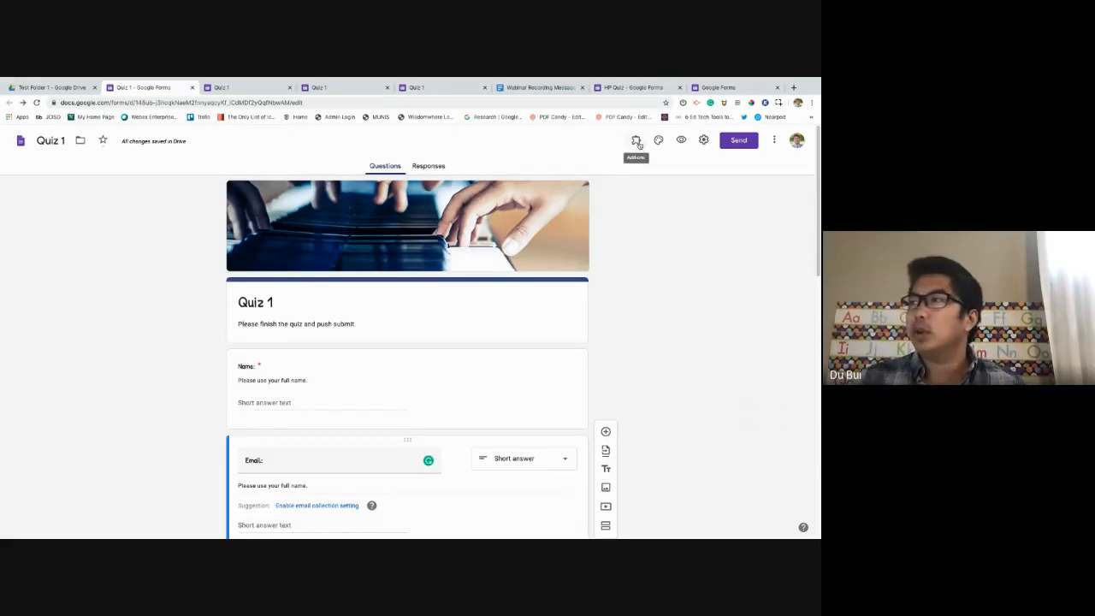
click(683, 140)
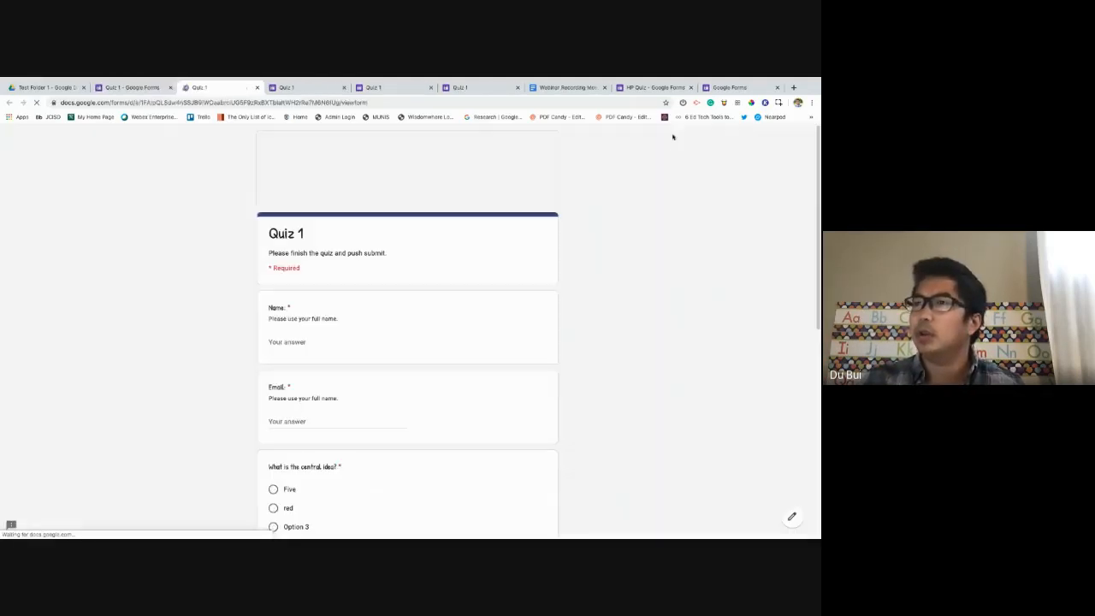
scroll(481, 282, down, 10)
scroll(479, 282, up, 10)
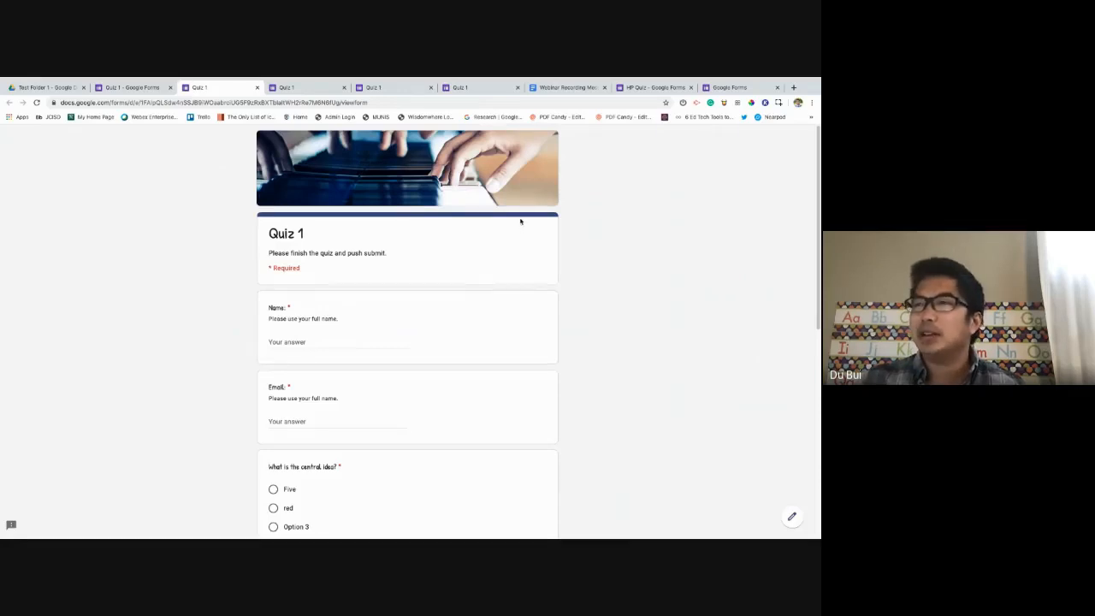
scroll(454, 235, down, 10)
scroll(455, 235, up, 10)
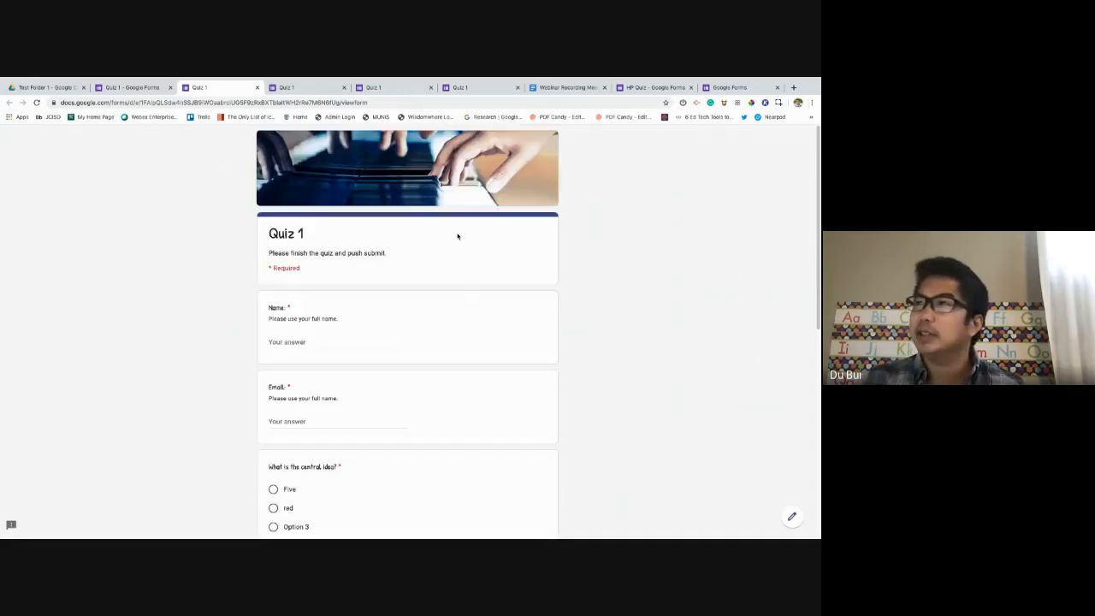
click(140, 89)
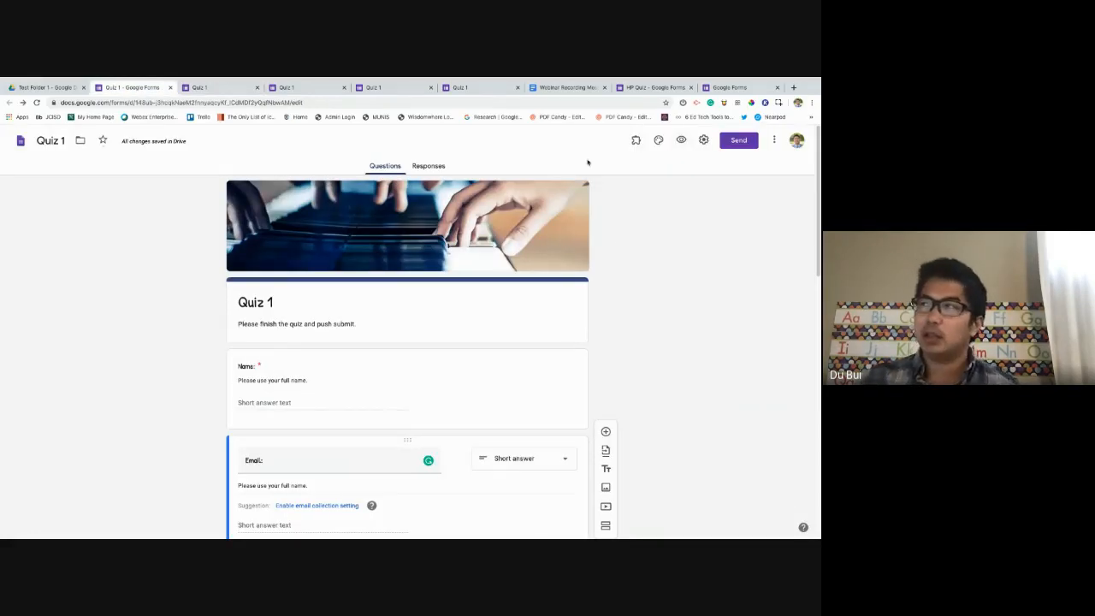
In Quiz 1 settings, turn on email collection and try response receipts before leaving them off.
click(704, 141)
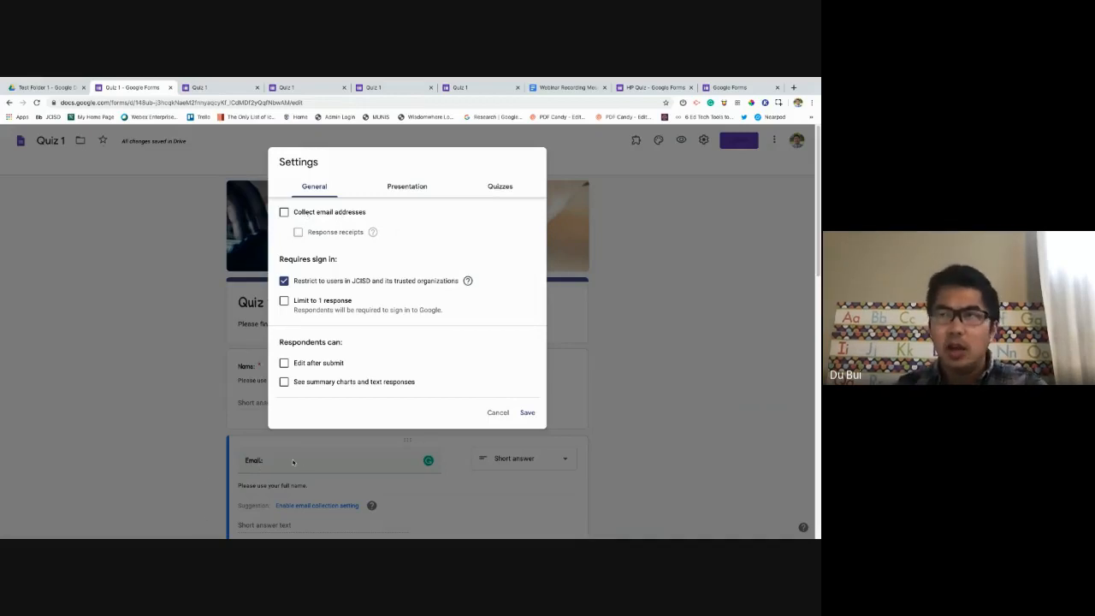
click(283, 213)
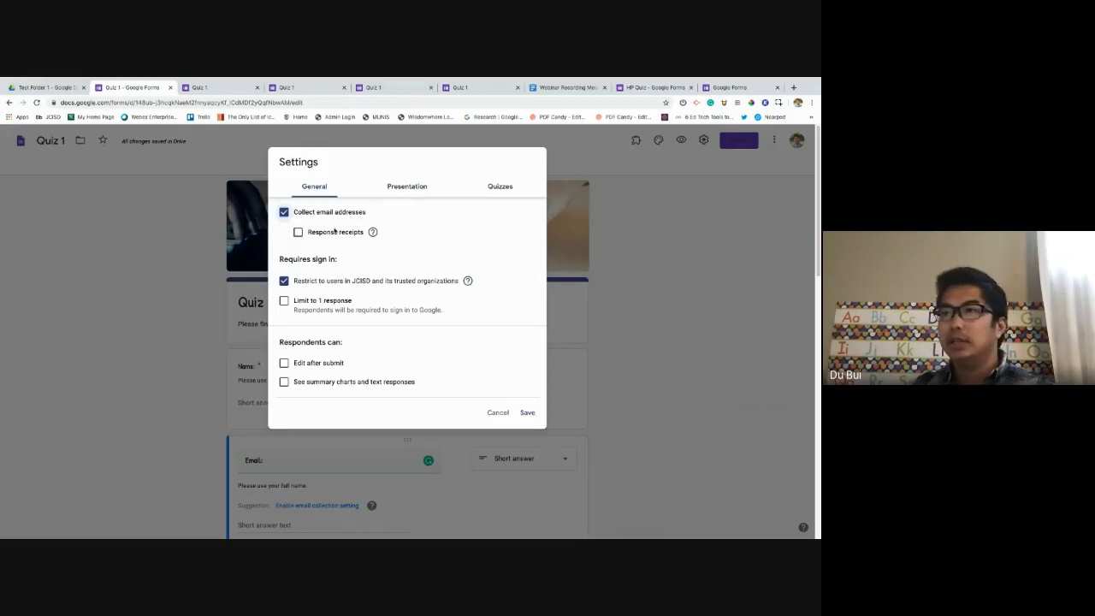
click(373, 232)
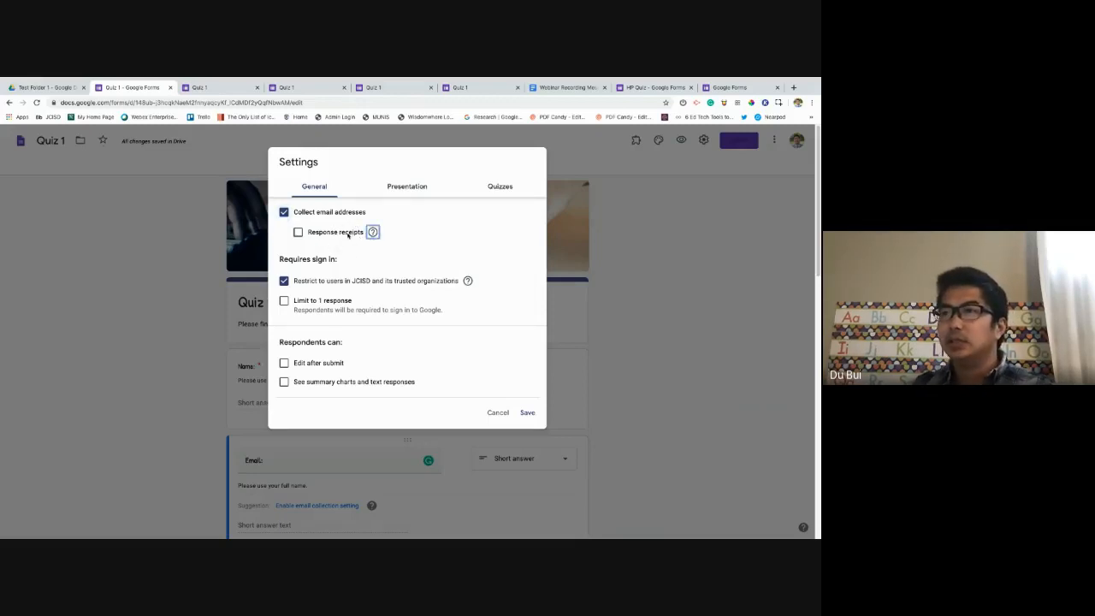
click(298, 233)
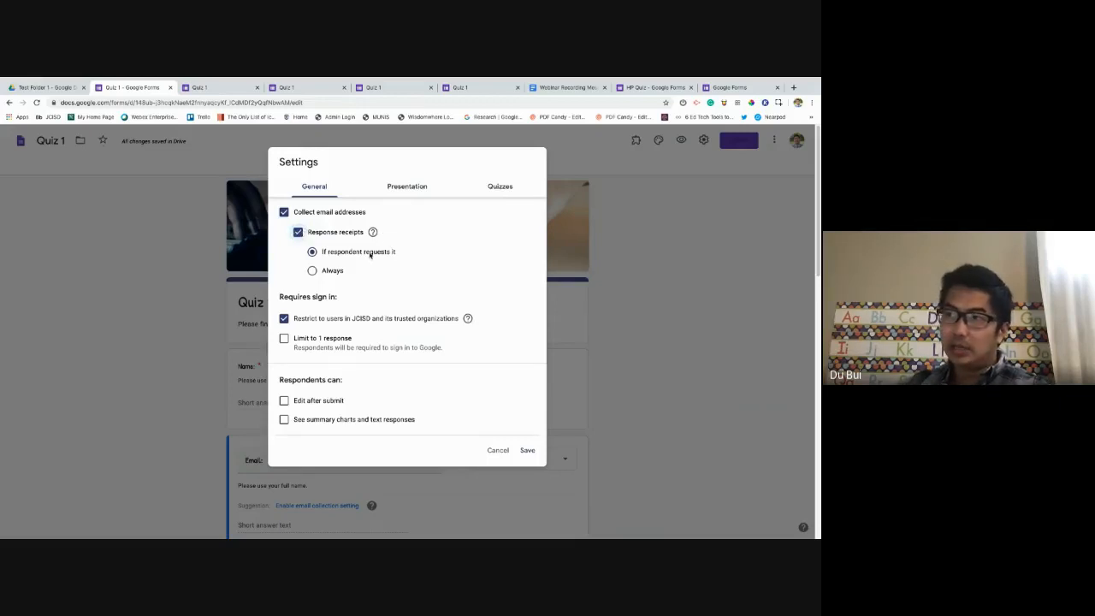
click(298, 233)
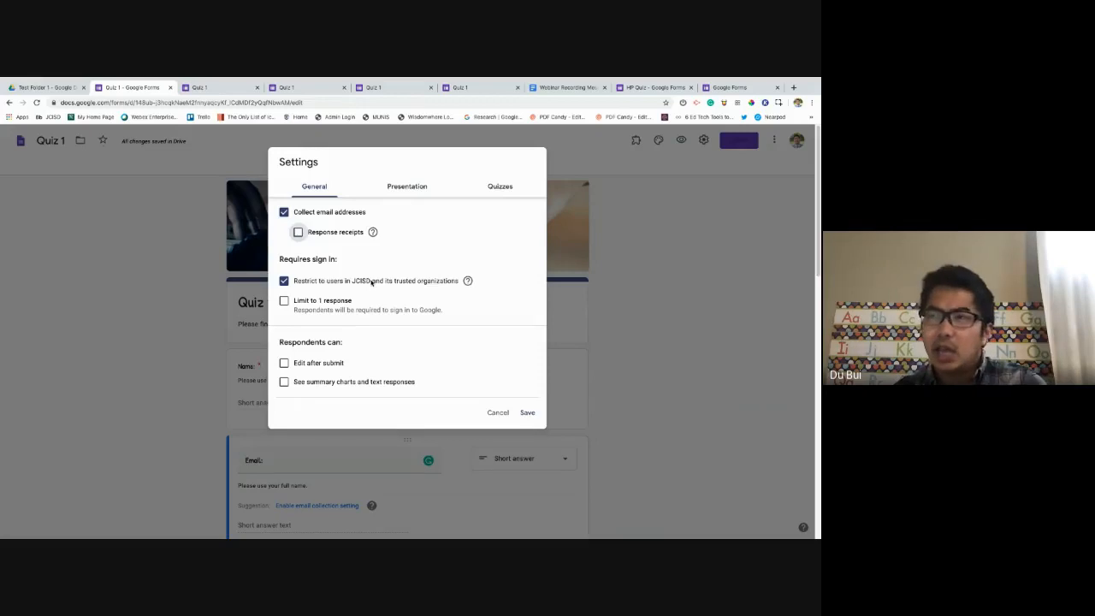
Toggle the JCISD sign-in restriction off and back on, then move to presentation settings.
click(284, 281)
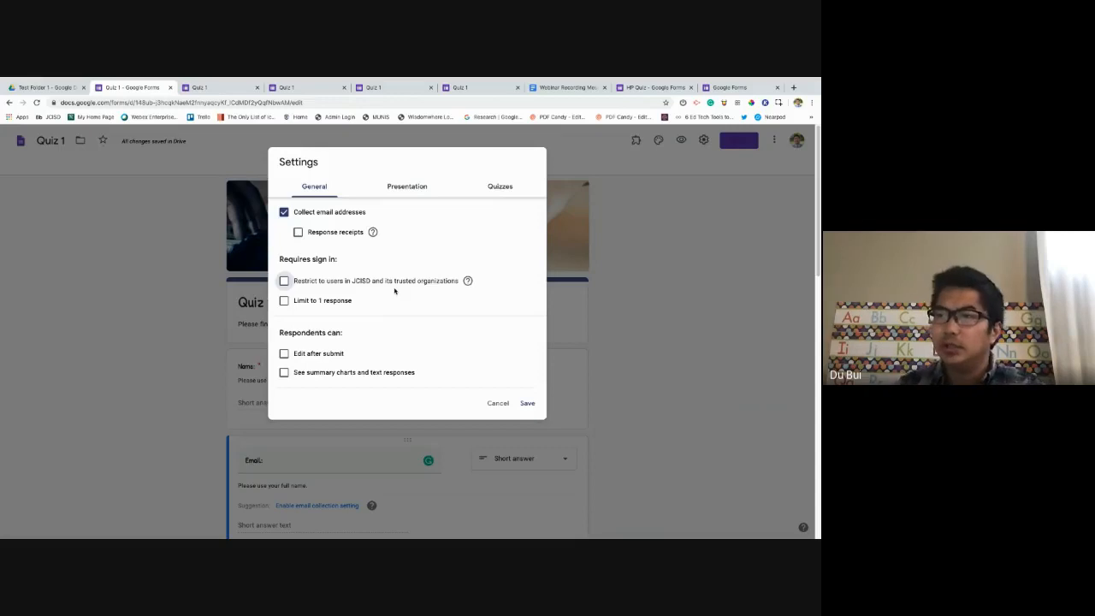
click(285, 281)
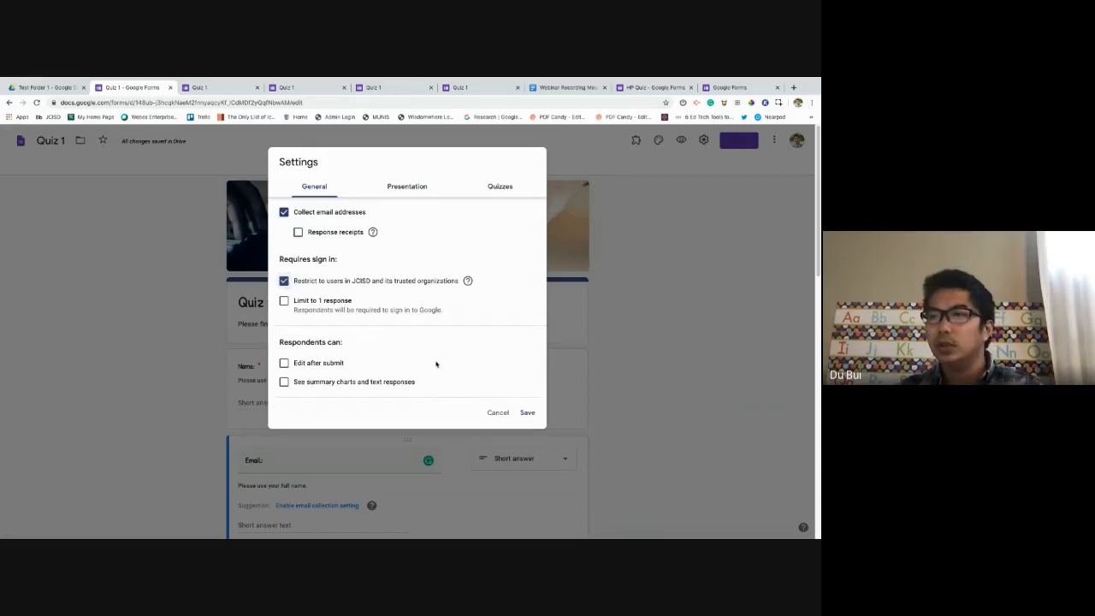
scroll(379, 322, down, 1)
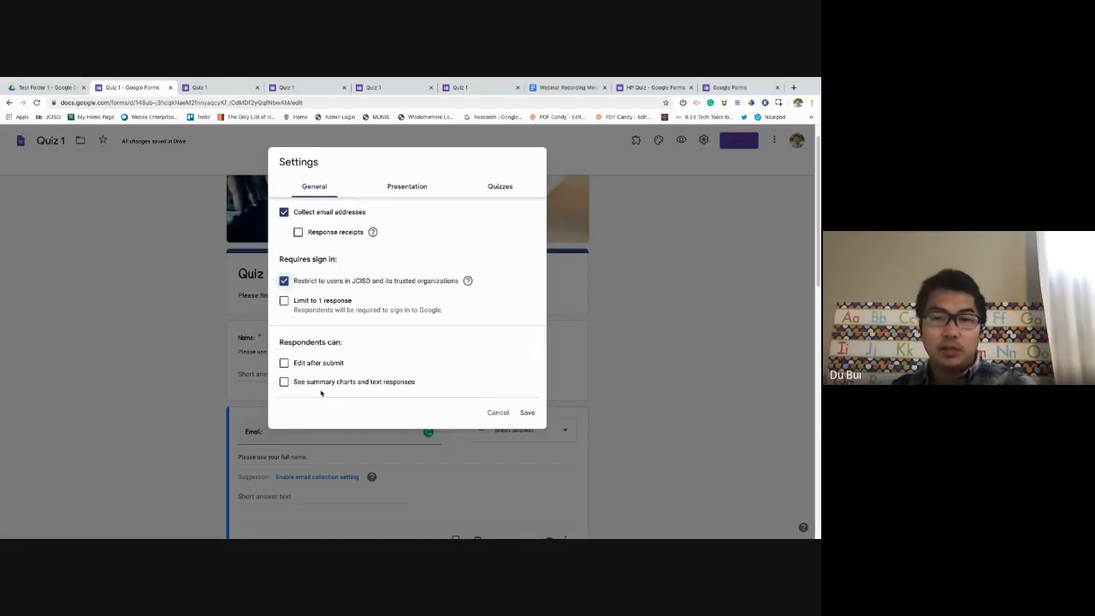
click(412, 194)
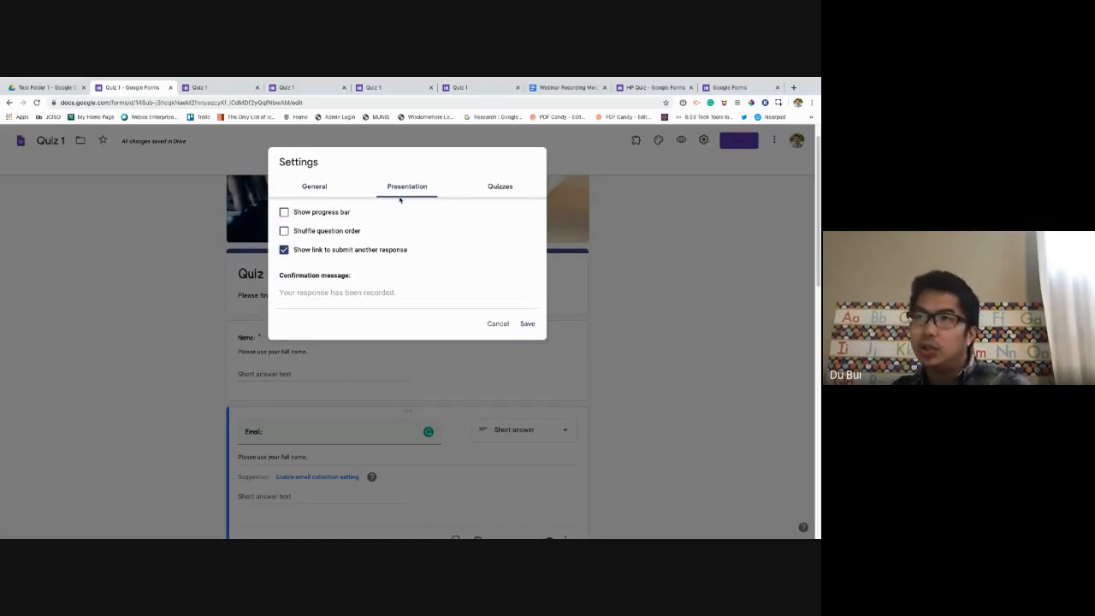
Enable progress bar and question shuffling, hide the submit-another link, and confirm with 'Thank you for taking the quiz.'.
click(342, 214)
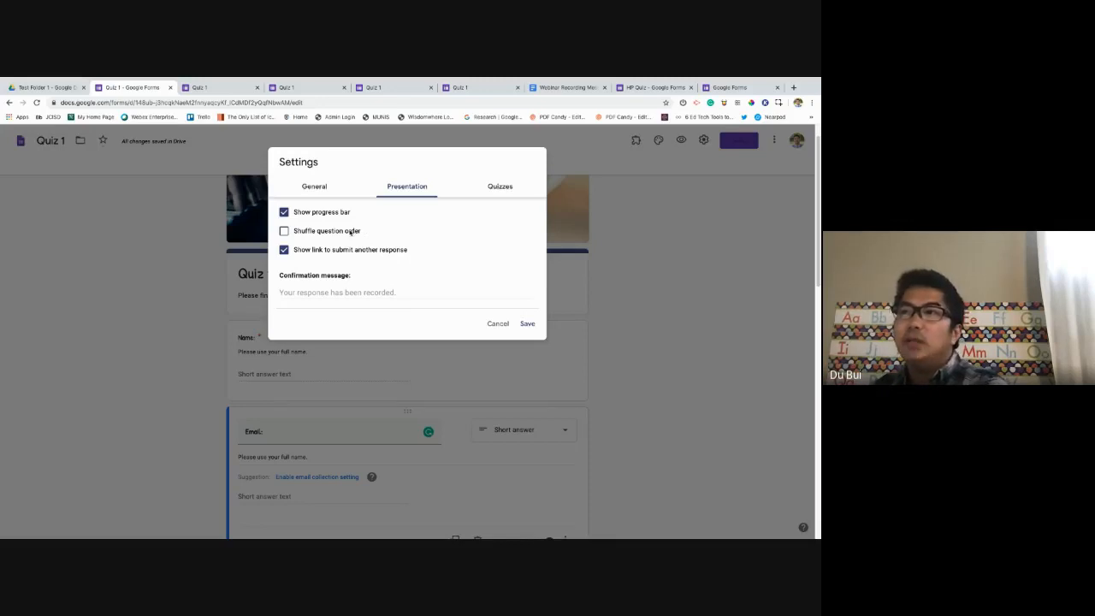
click(342, 232)
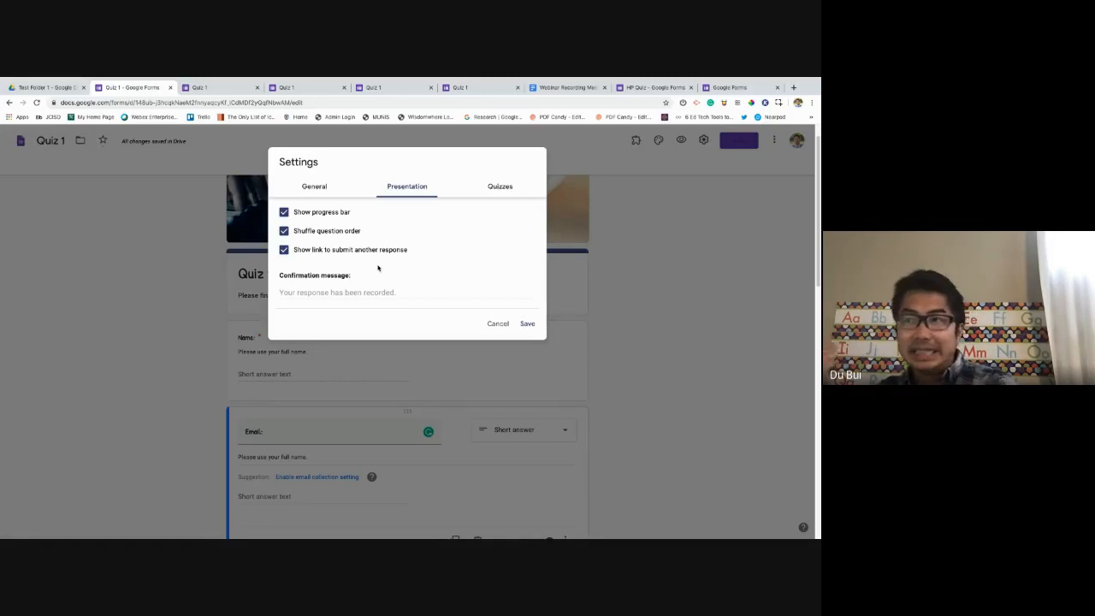
click(285, 250)
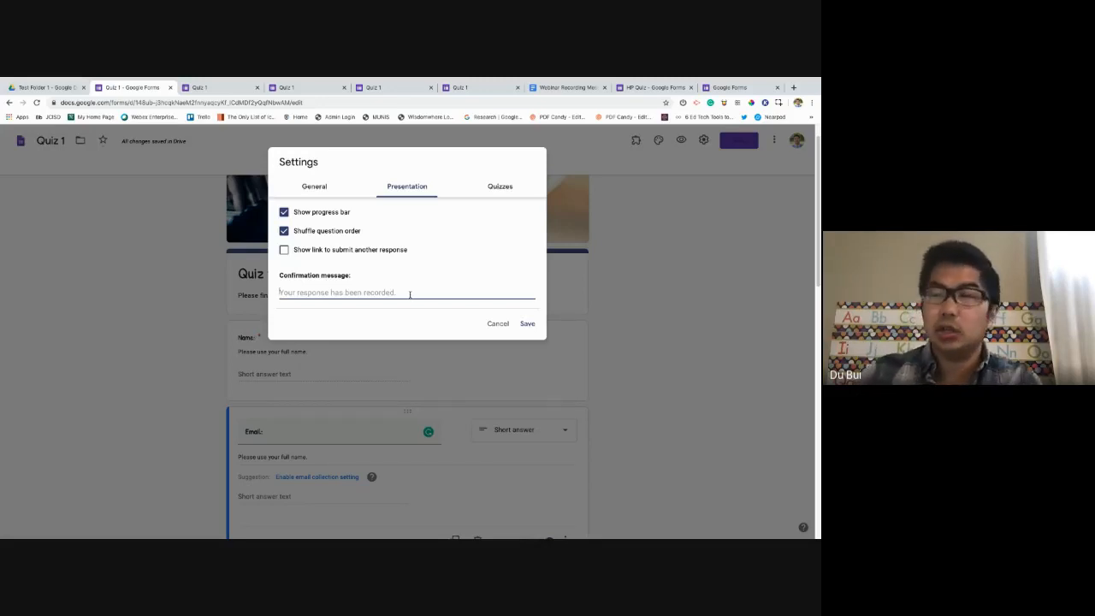
text(Thank)
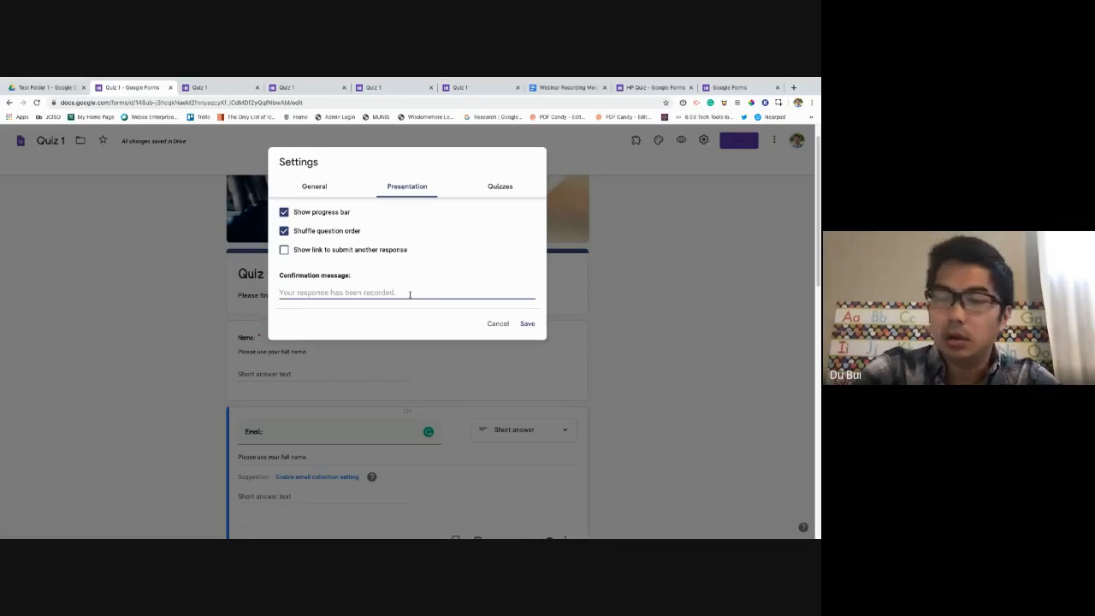
text( you for t)
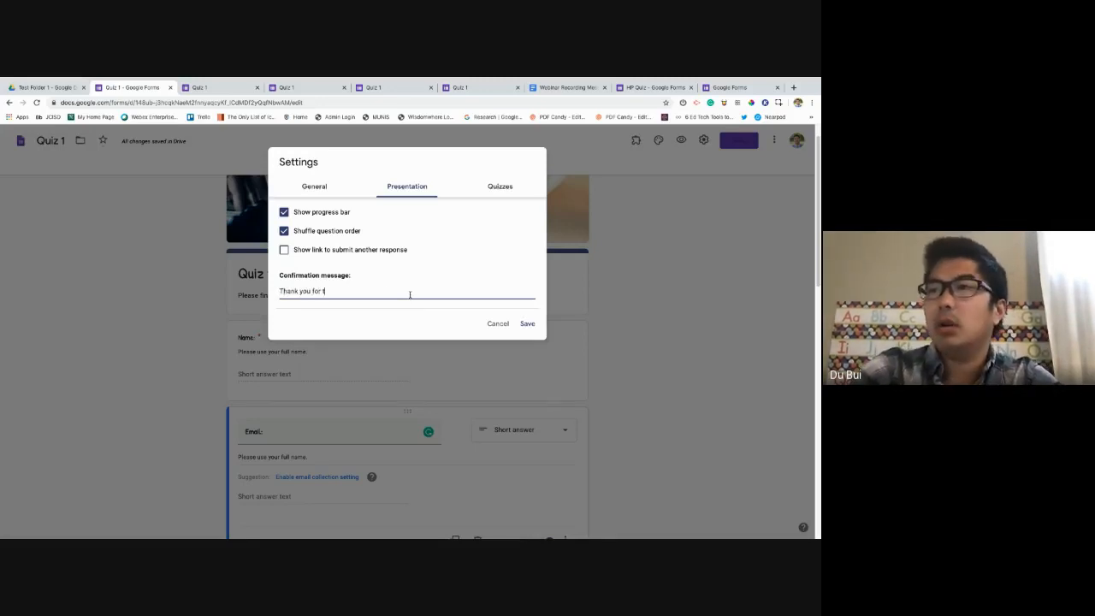
text(aking the dqu)
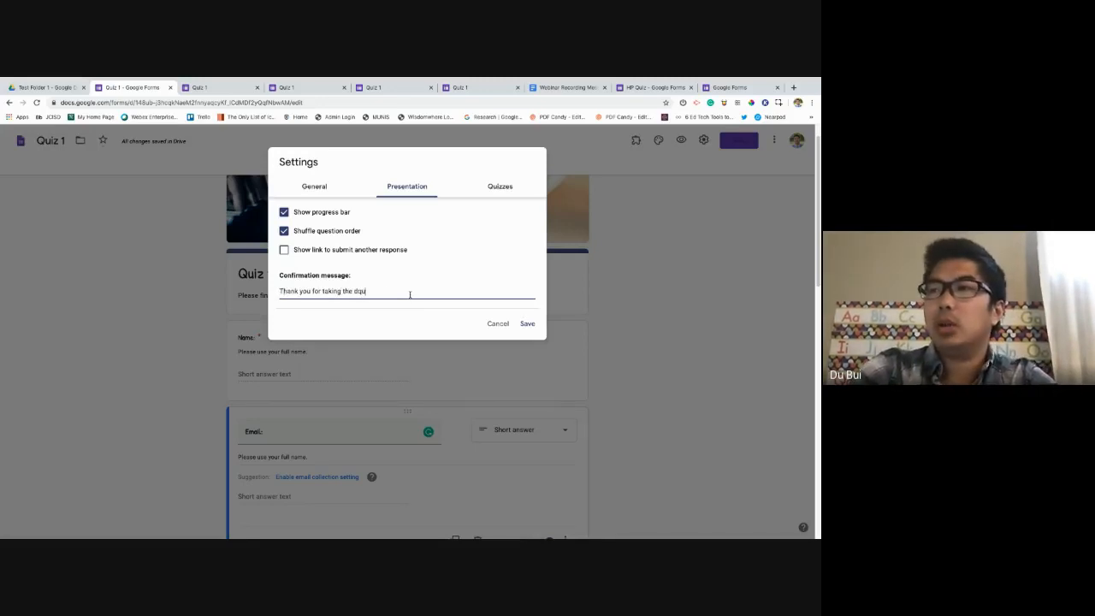
key(BackSpace)
key(BackSpace)
key(BackSpace)
text(quiz.)
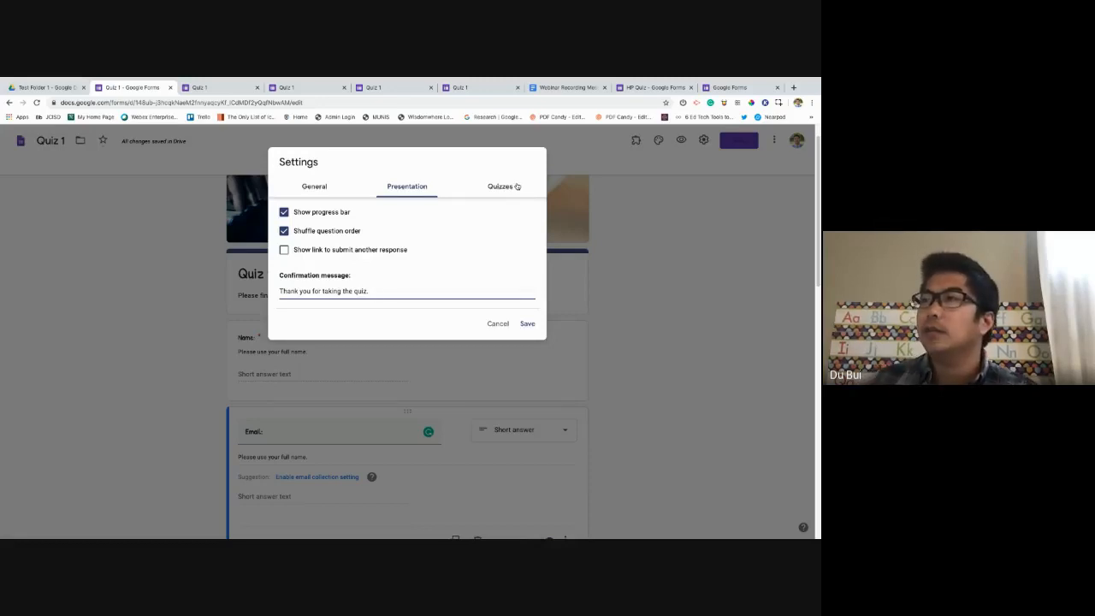
Under the Quizzes settings, switch on Make this a quiz for Quiz 1.
click(517, 186)
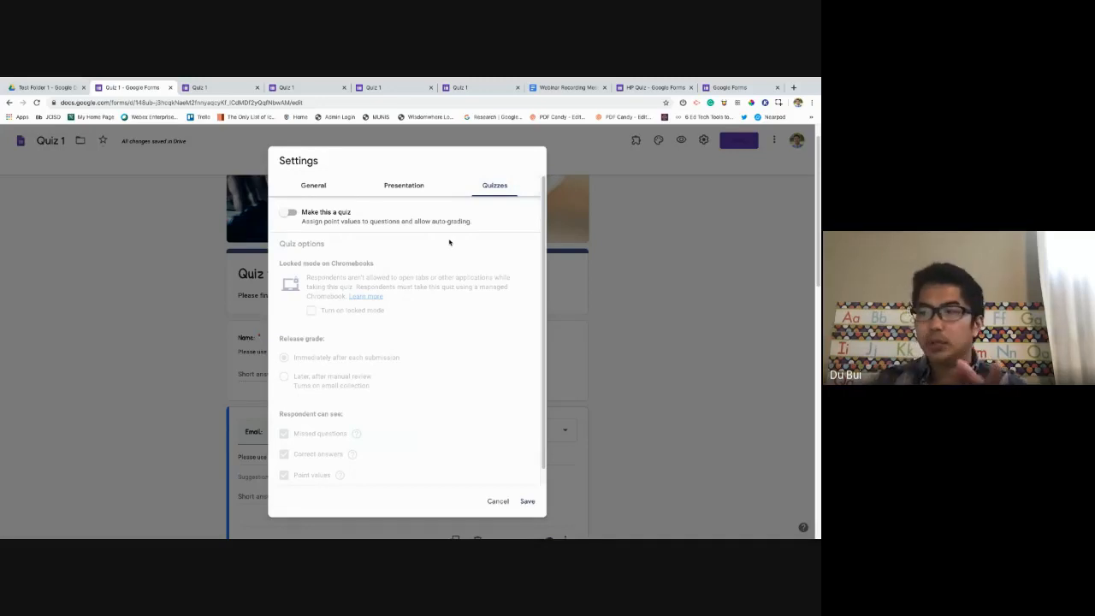
scroll(486, 282, down, 1)
scroll(487, 289, up, 1)
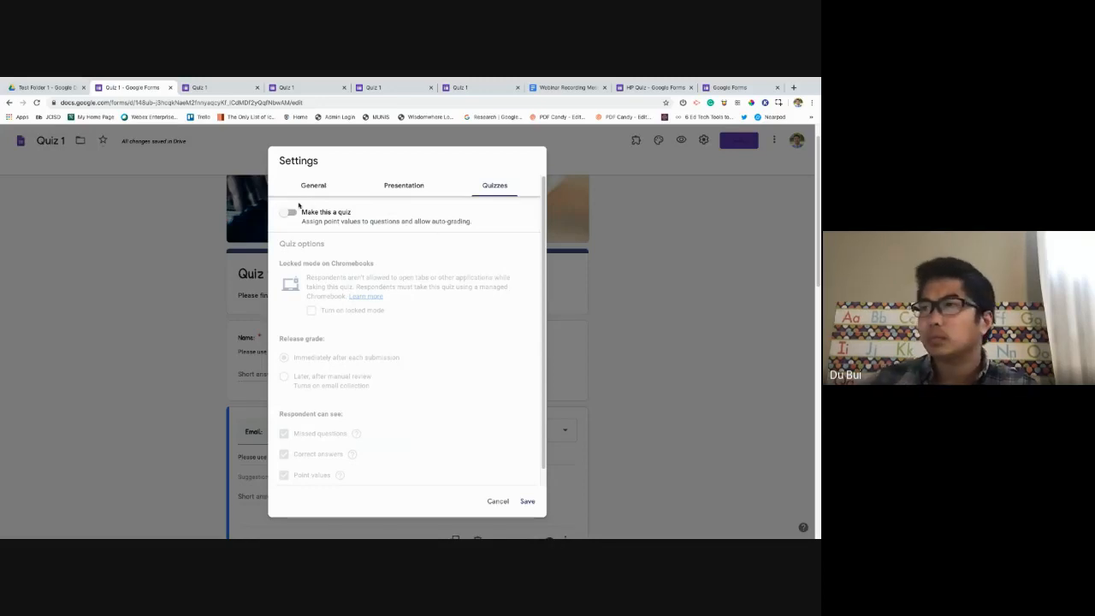
click(291, 213)
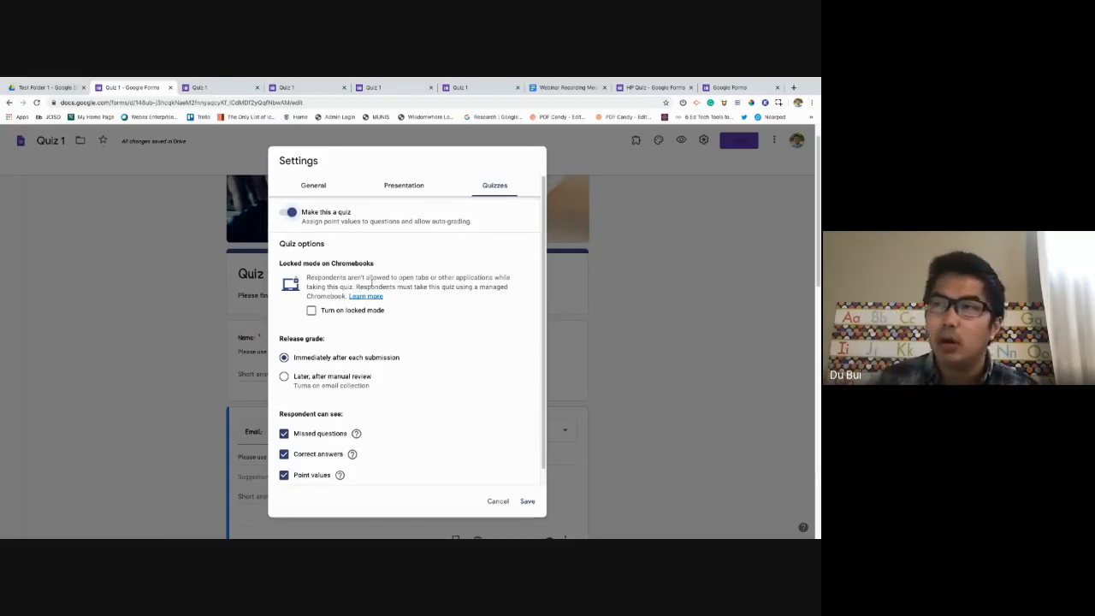
drag(279, 268, 363, 265)
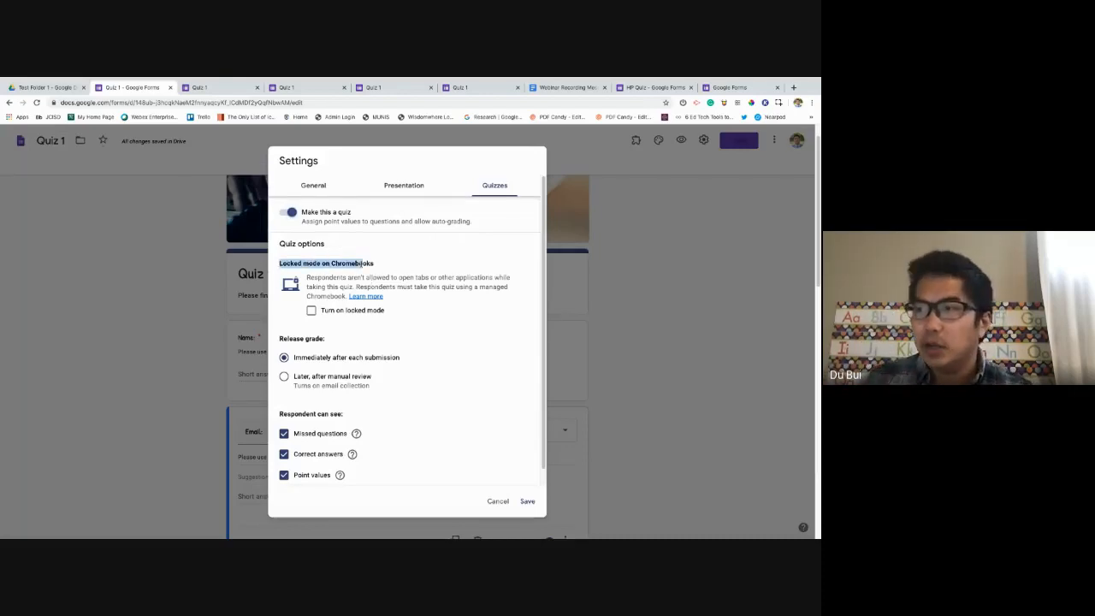
click(305, 270)
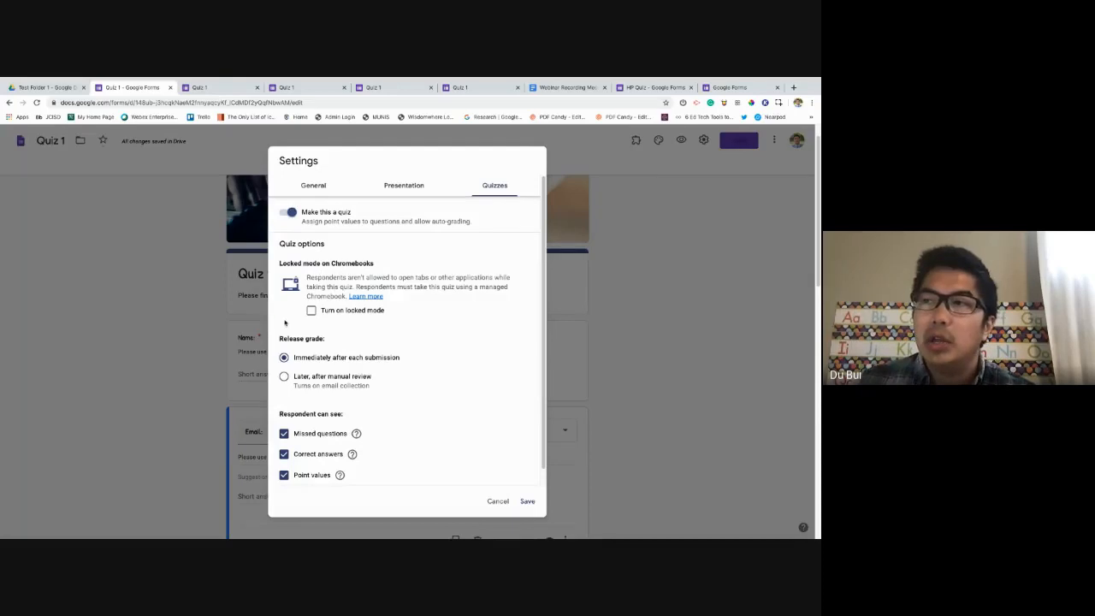
Turn on Chromebook locked mode for Quiz 1.
click(310, 310)
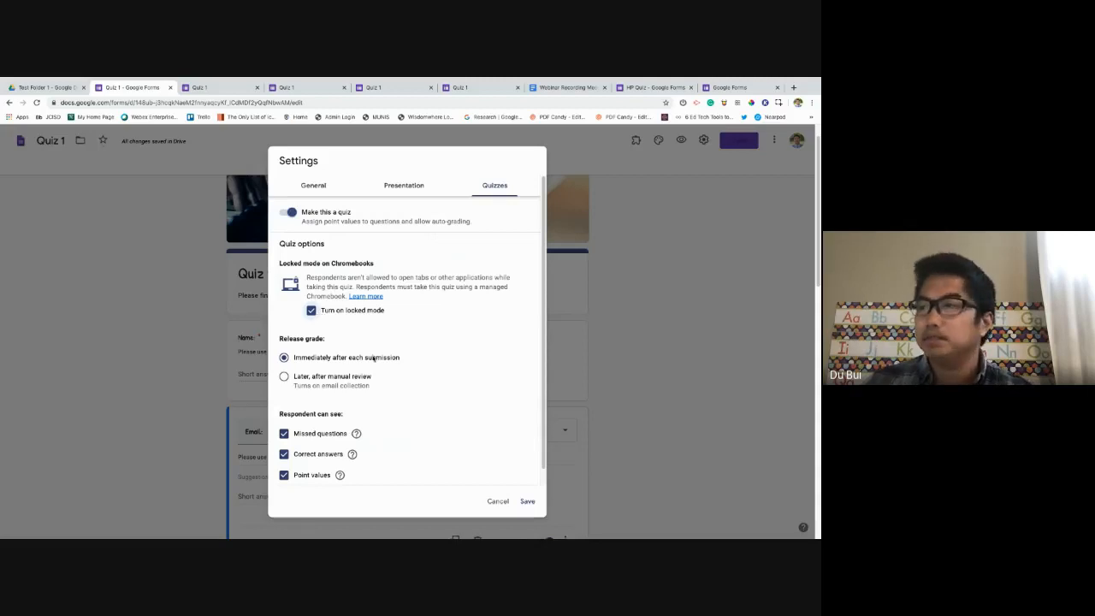
scroll(318, 315, down, 1)
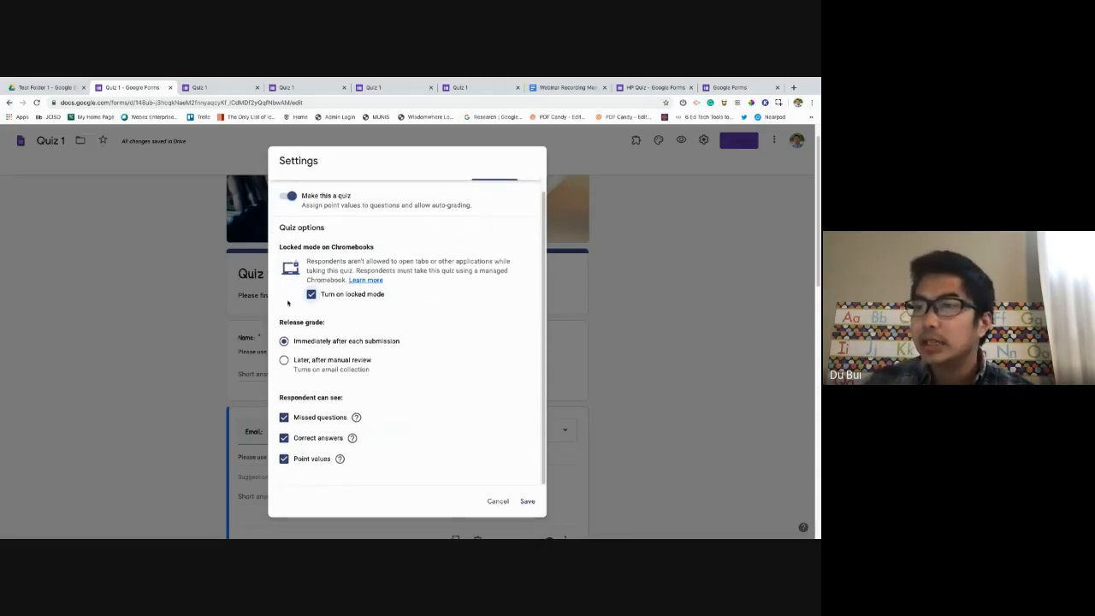
scroll(345, 382, down, 1)
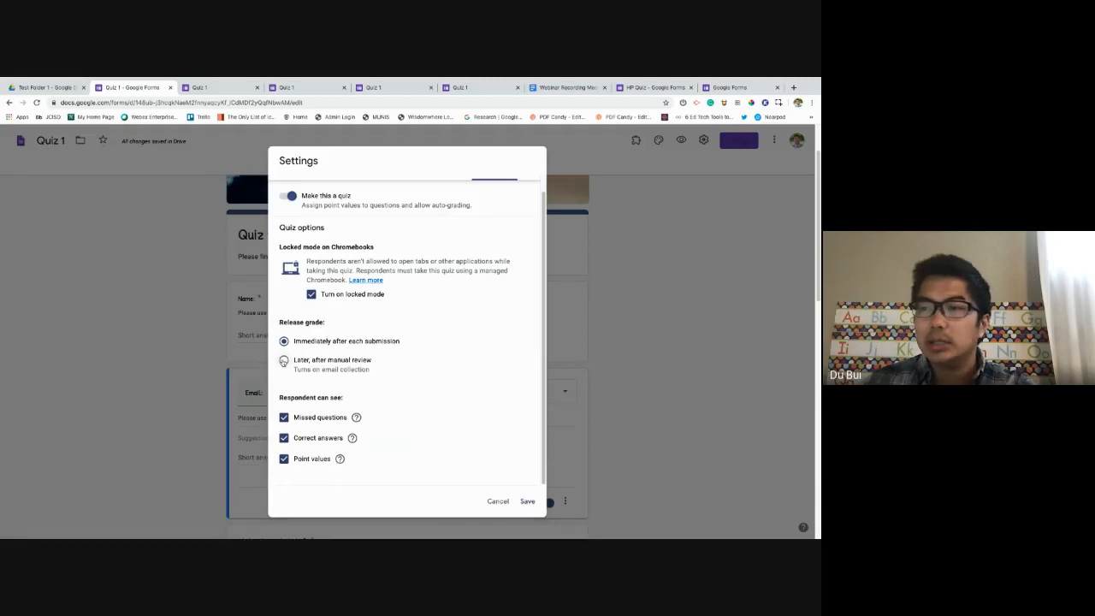
scroll(392, 375, down, 1)
Keep grades released immediately after each submission and save the quiz settings.
click(283, 360)
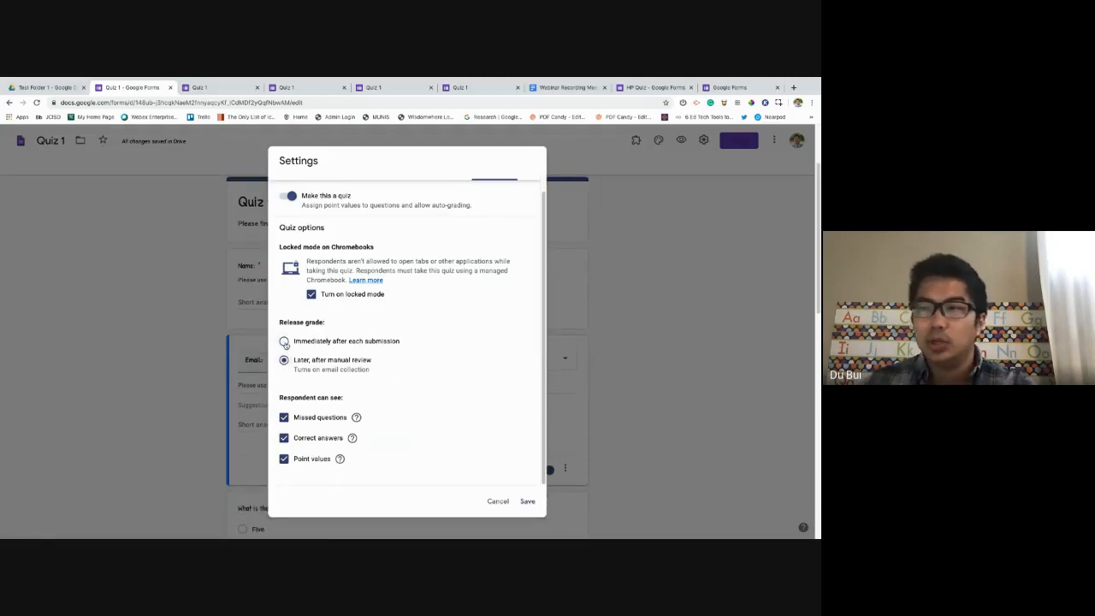
scroll(295, 353, down, 1)
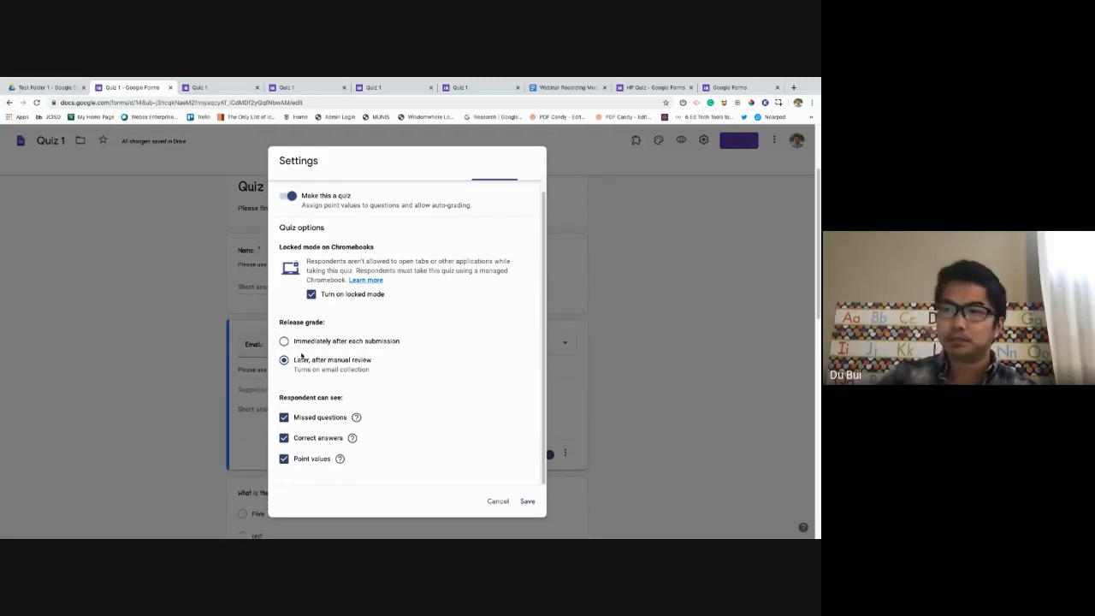
click(301, 343)
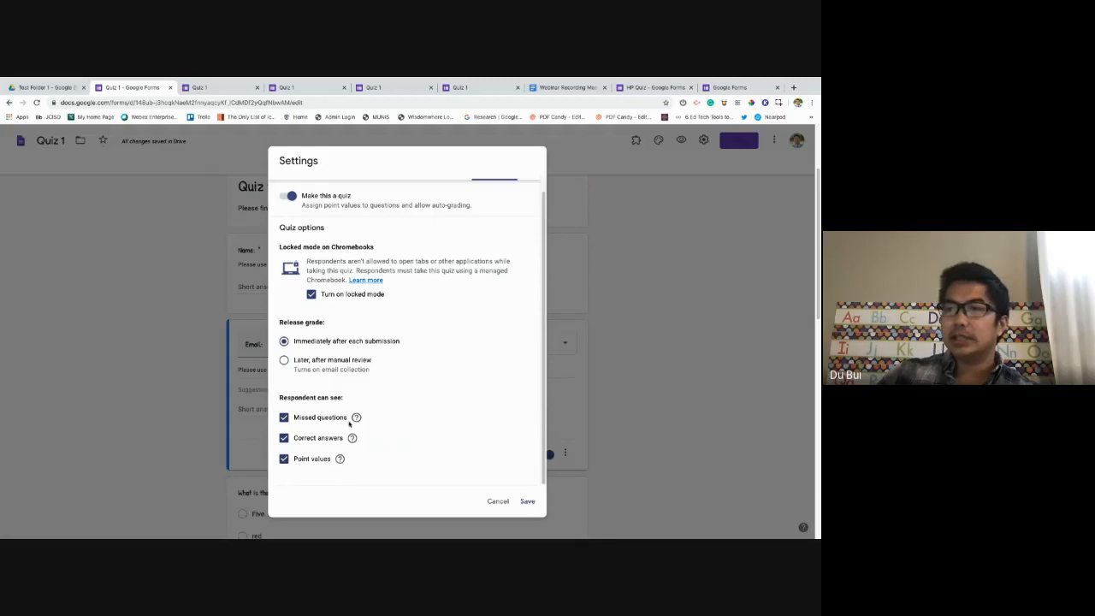
scroll(314, 423, down, 2)
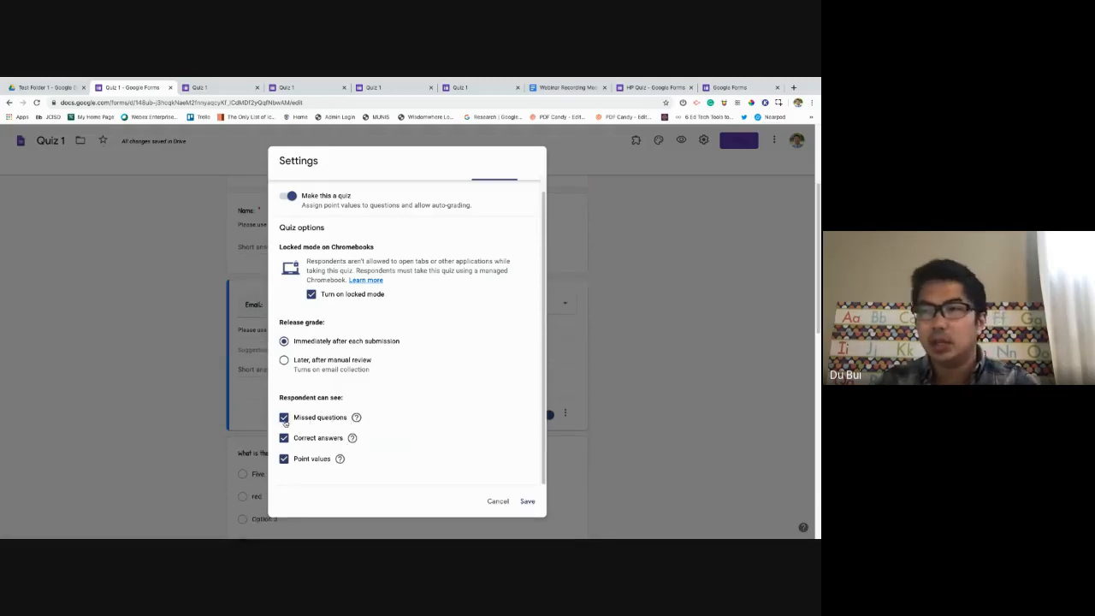
scroll(283, 449, down, 1)
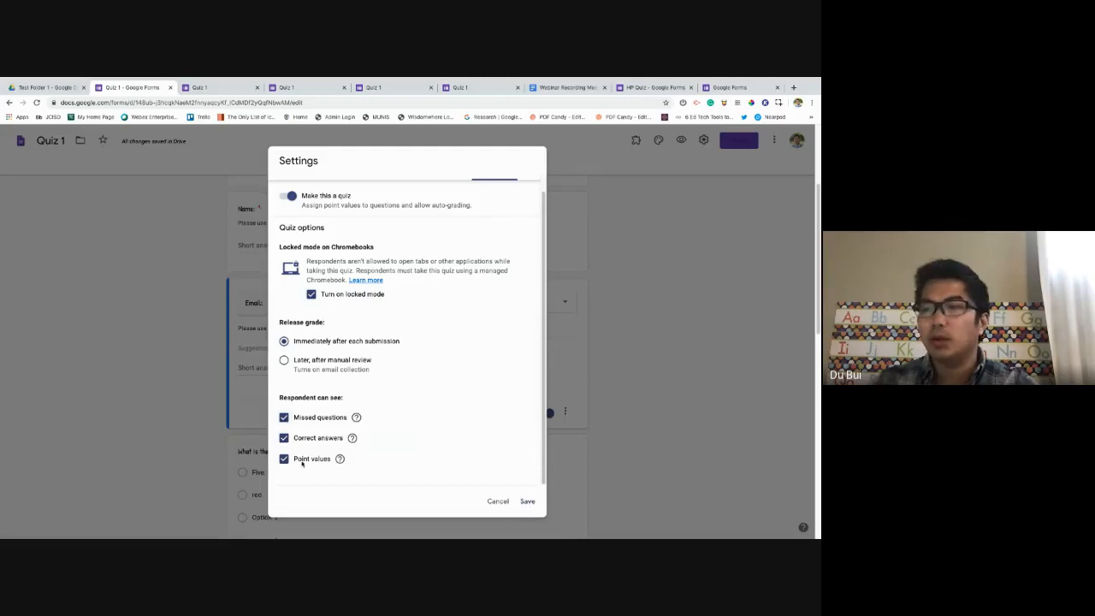
scroll(435, 445, up, 3)
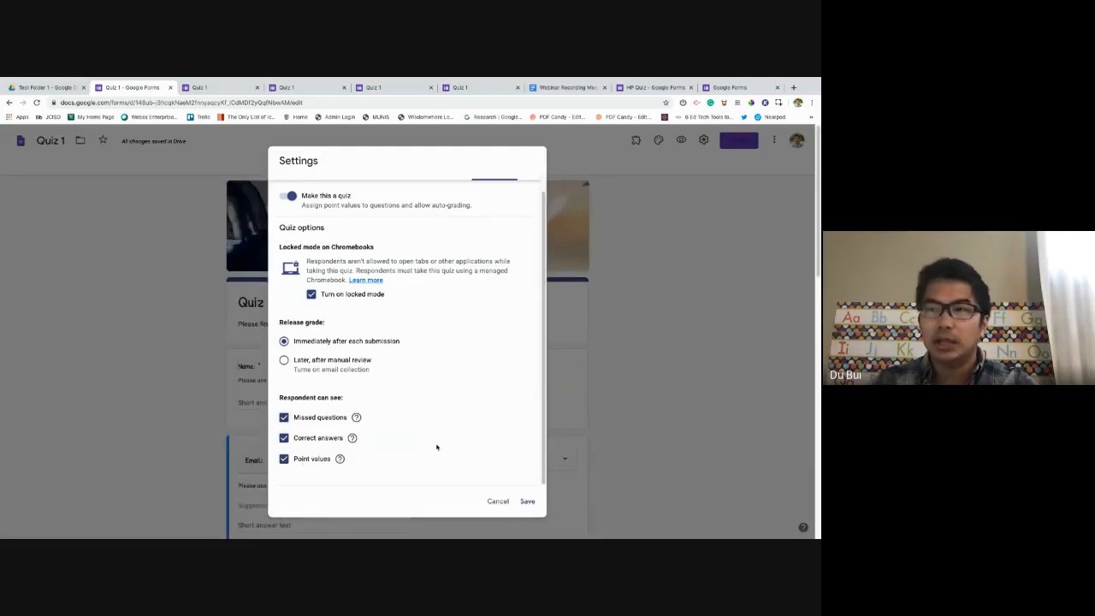
scroll(437, 447, down, 1)
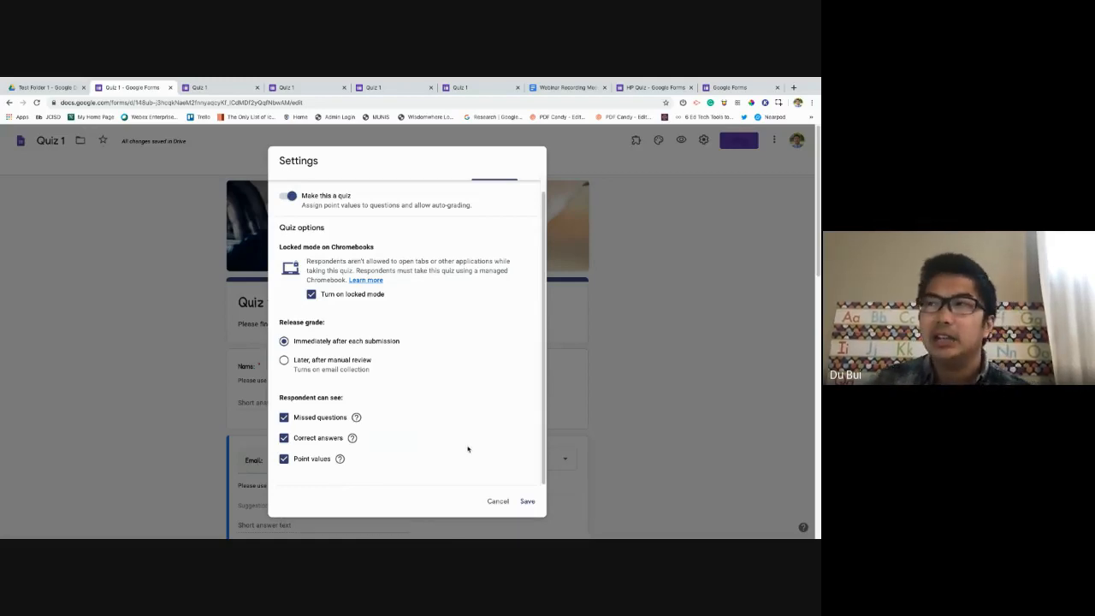
scroll(468, 445, down, 1)
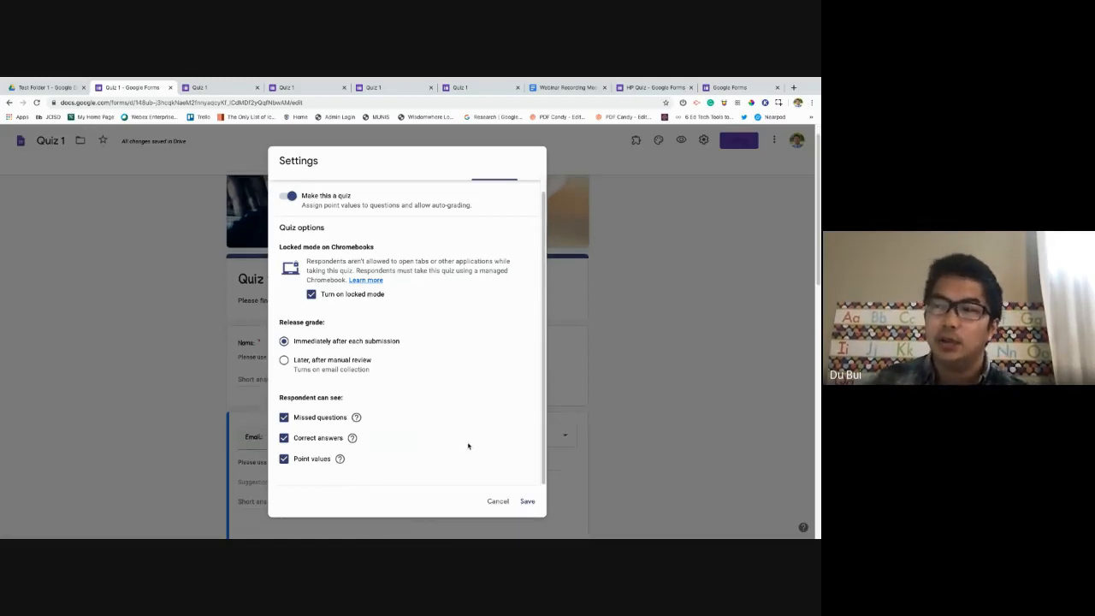
click(537, 502)
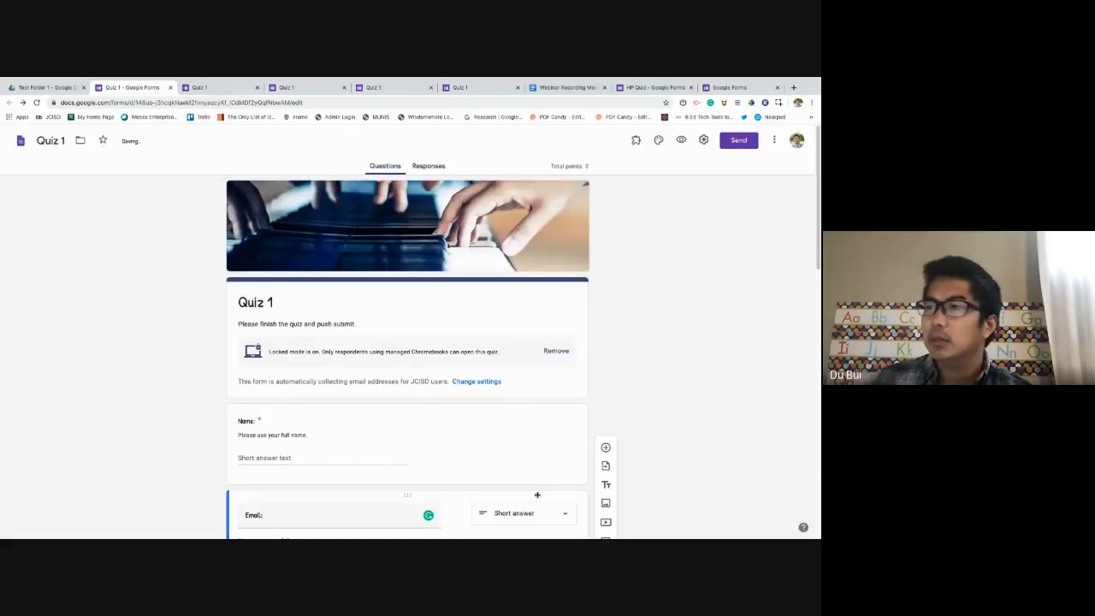
Remove Chromebook locked mode from the quiz.
scroll(528, 425, down, 1)
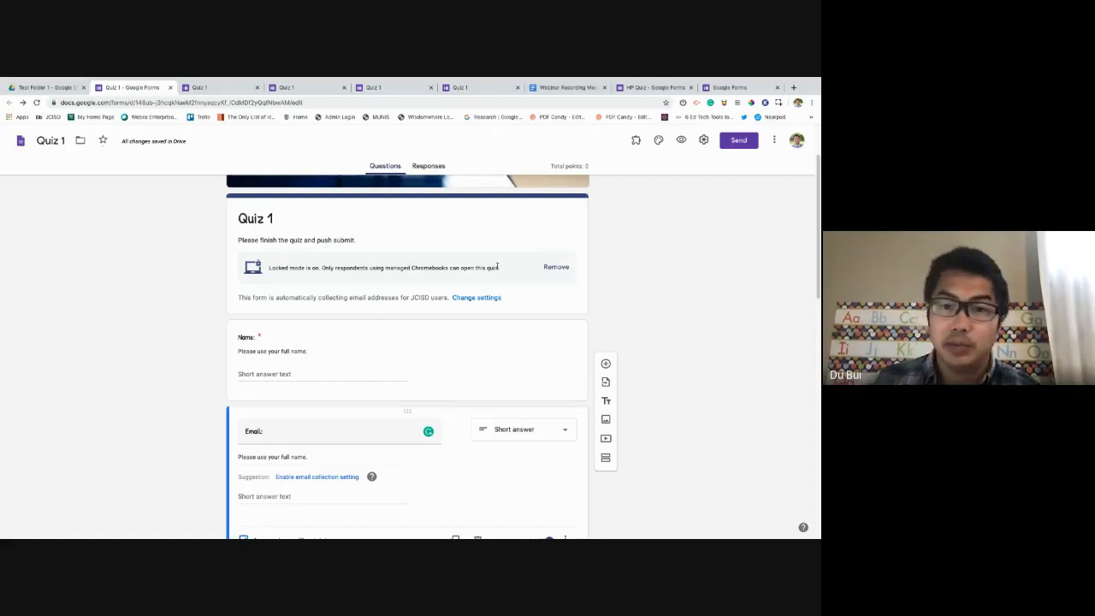
click(552, 269)
scroll(450, 392, down, 1)
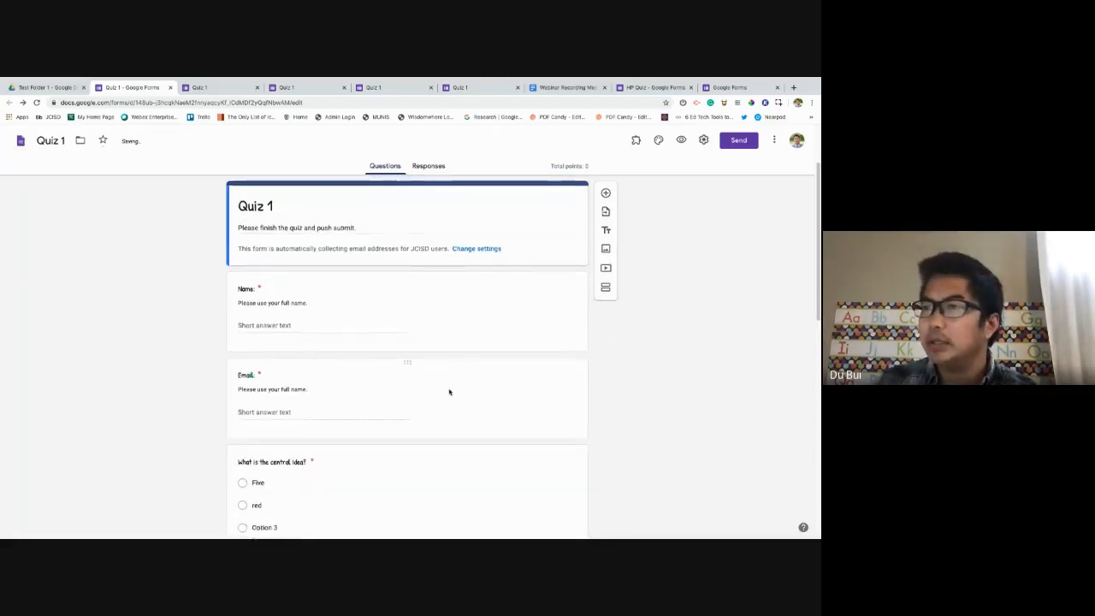
Check the Name and Email answer keys, leaving both questions at 0 points.
click(408, 282)
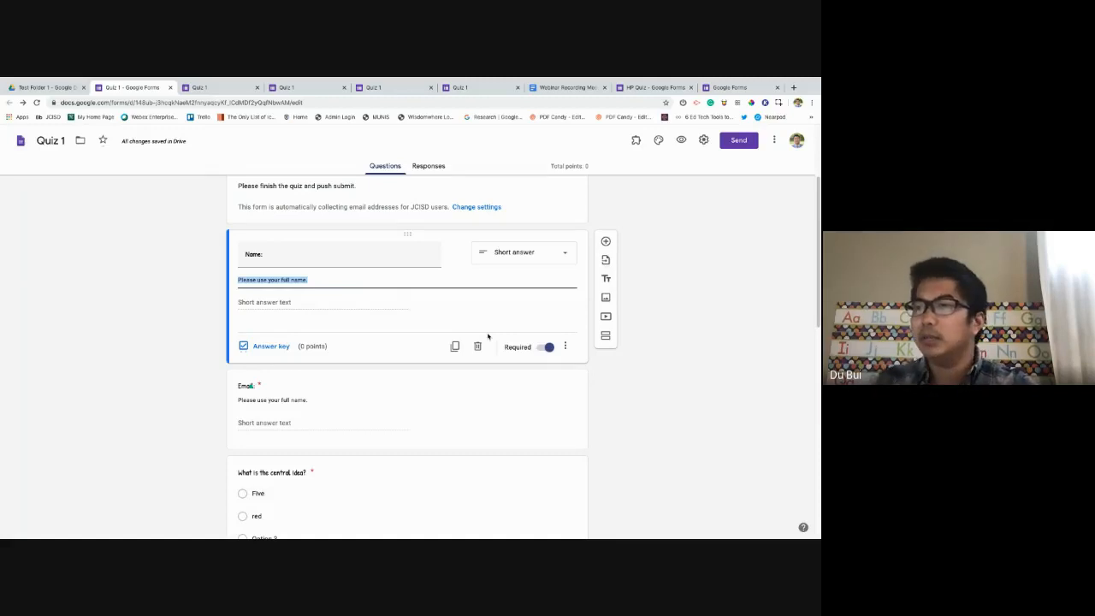
click(281, 349)
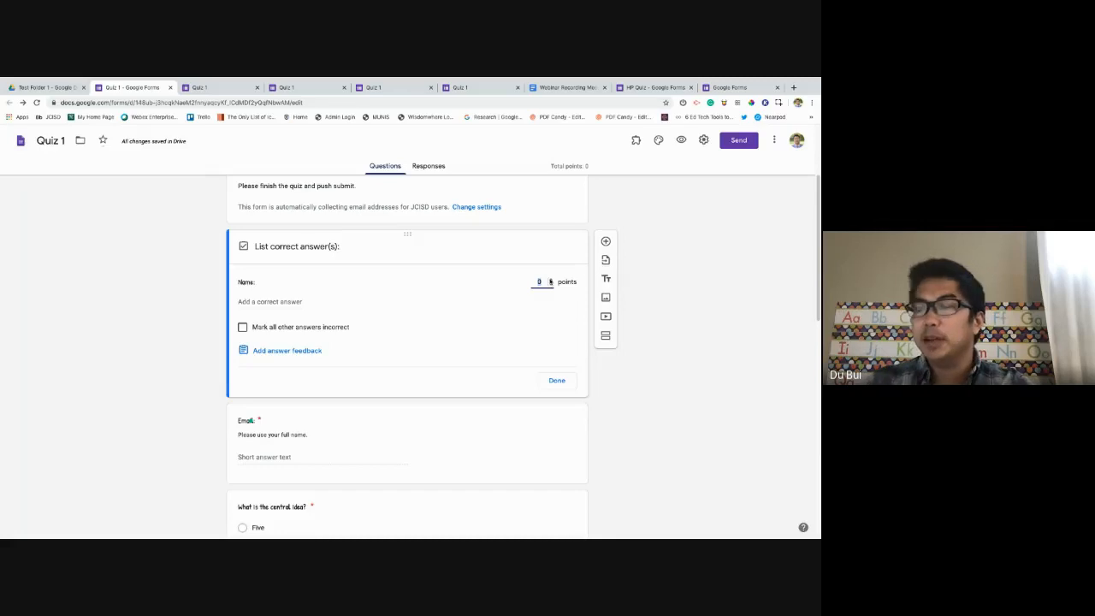
click(559, 380)
click(379, 395)
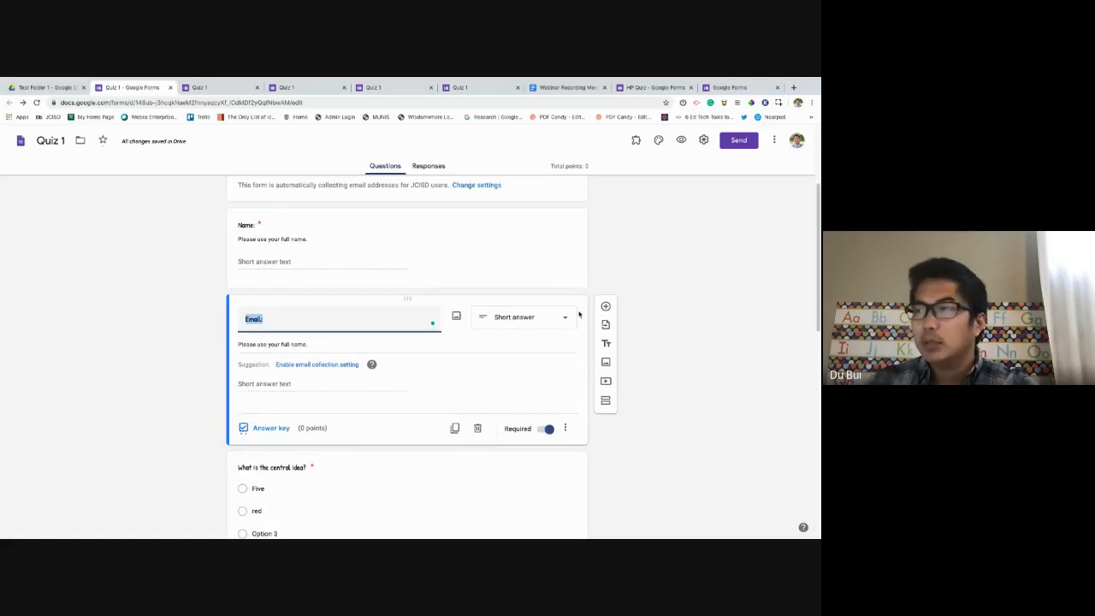
click(261, 428)
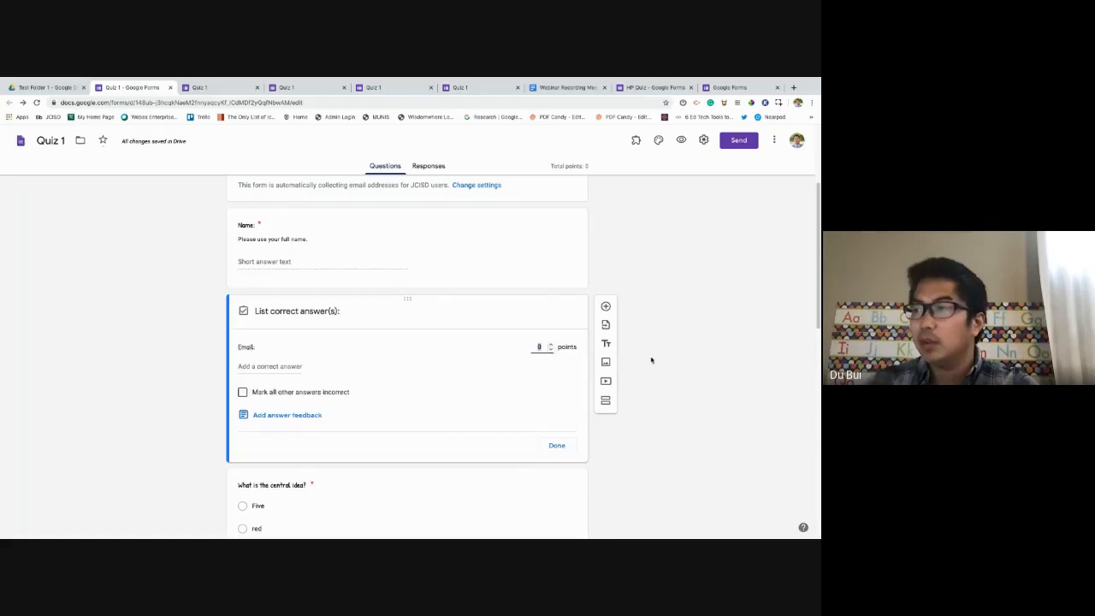
click(557, 445)
scroll(466, 385, down, 3)
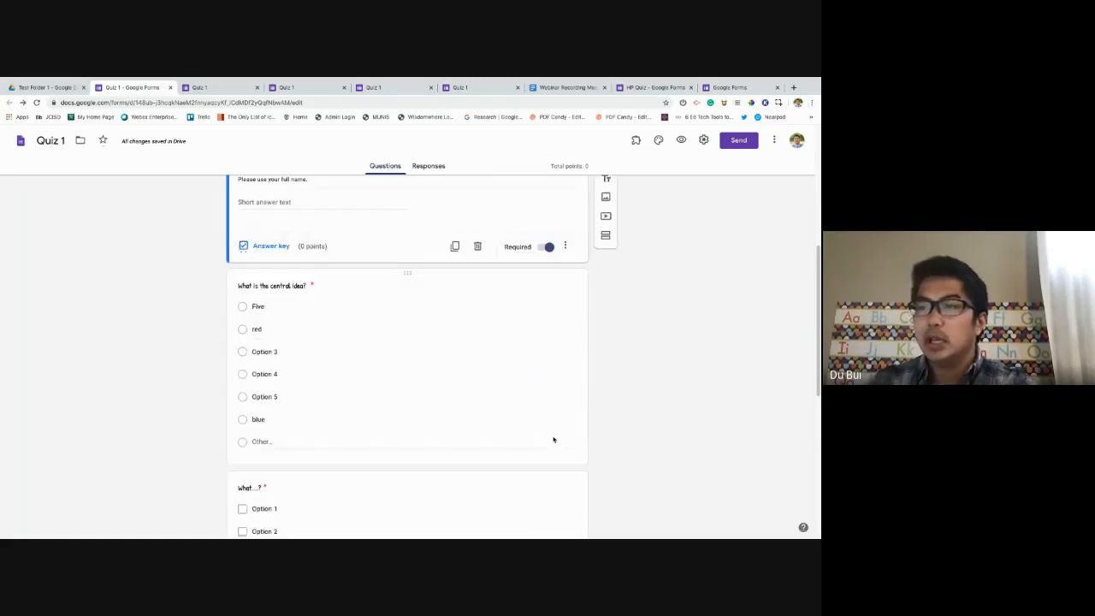
click(473, 377)
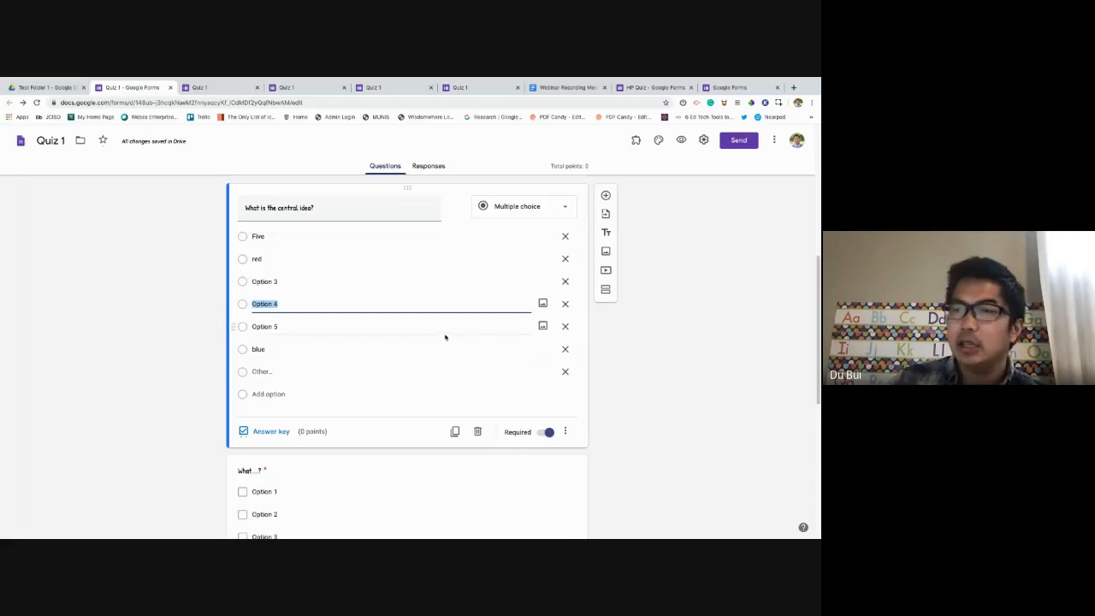
In the central idea answer key, set 1 point and mark only red correct, excluding Option 4.
click(270, 432)
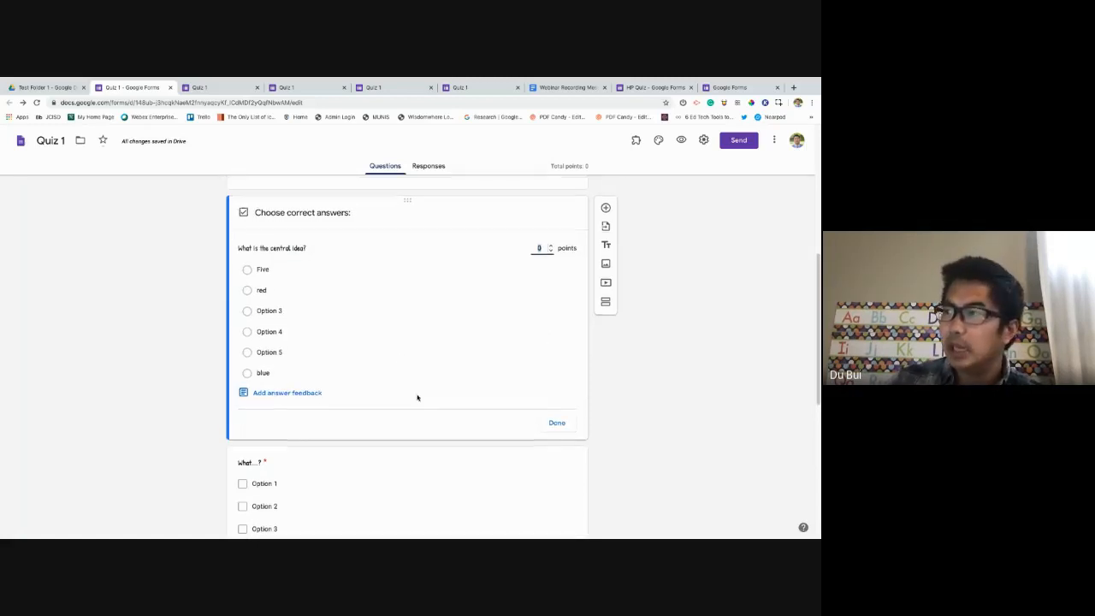
click(550, 246)
click(550, 246)
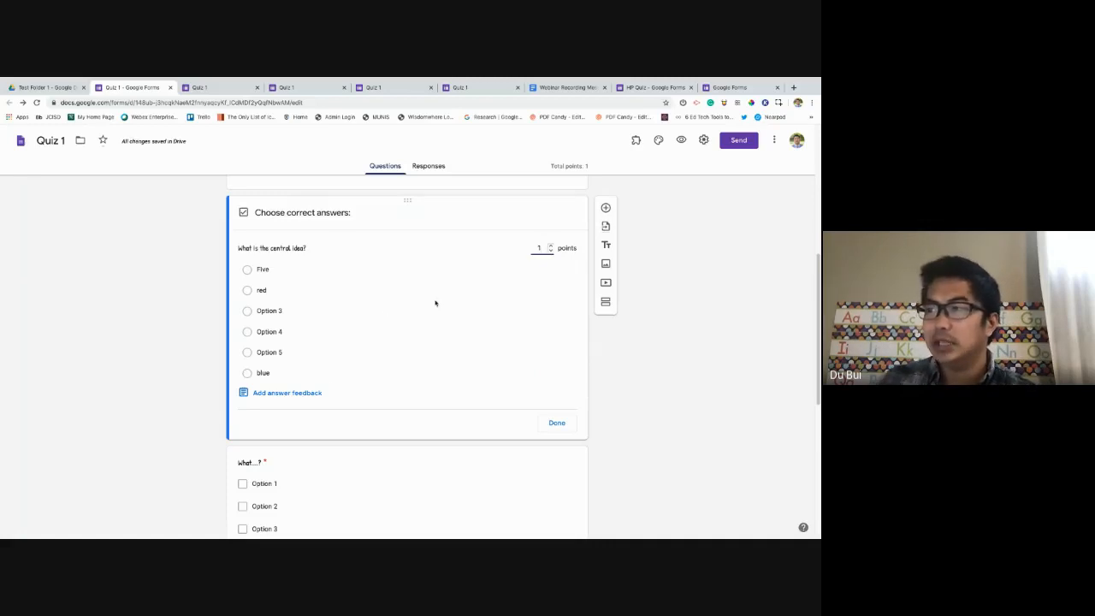
click(247, 291)
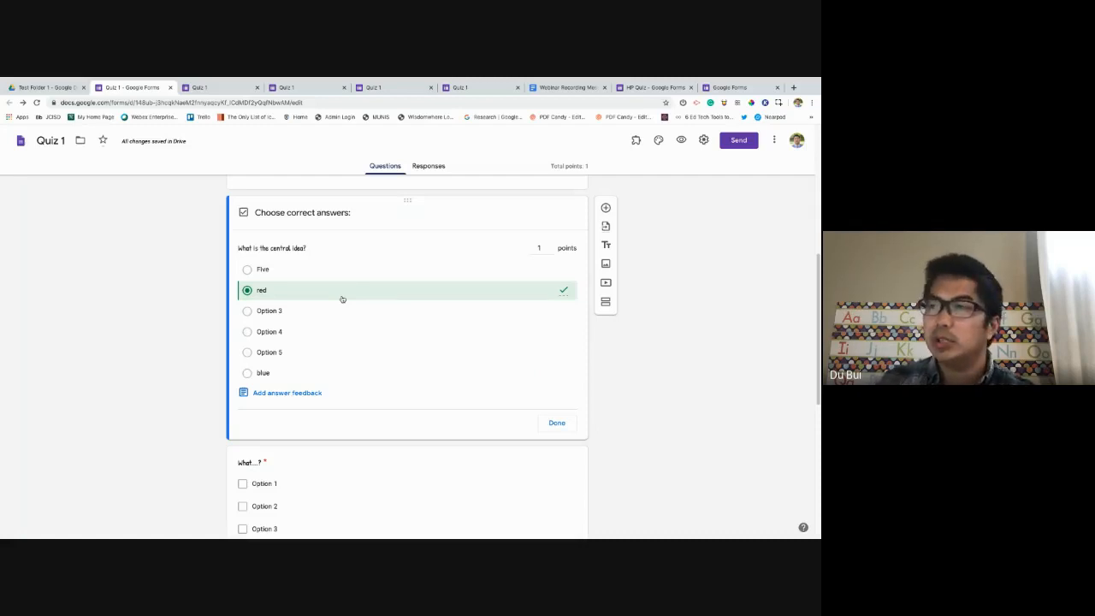
click(274, 335)
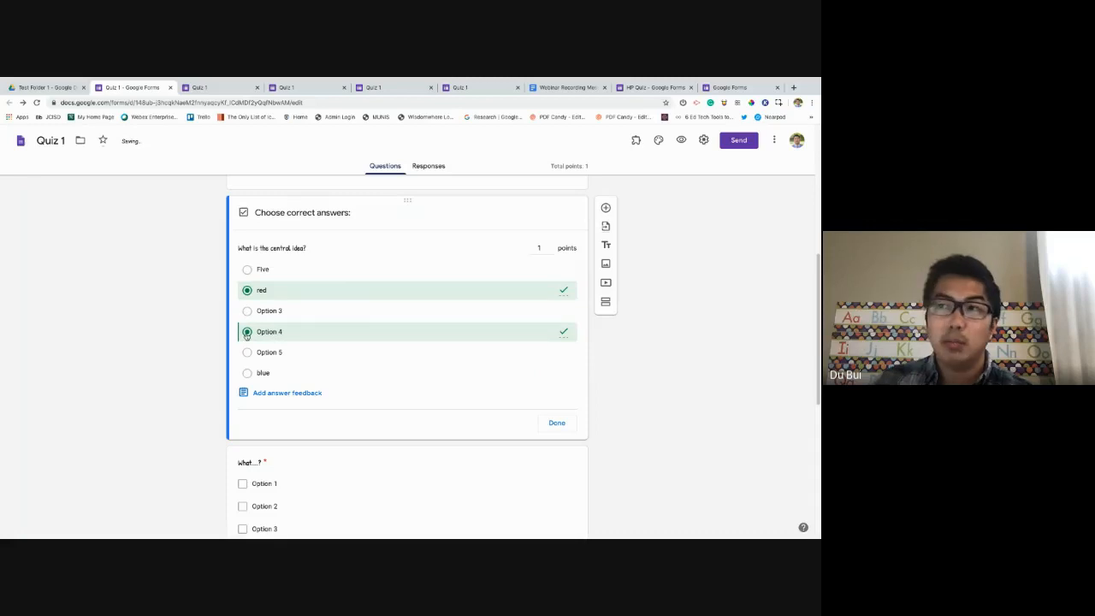
click(247, 333)
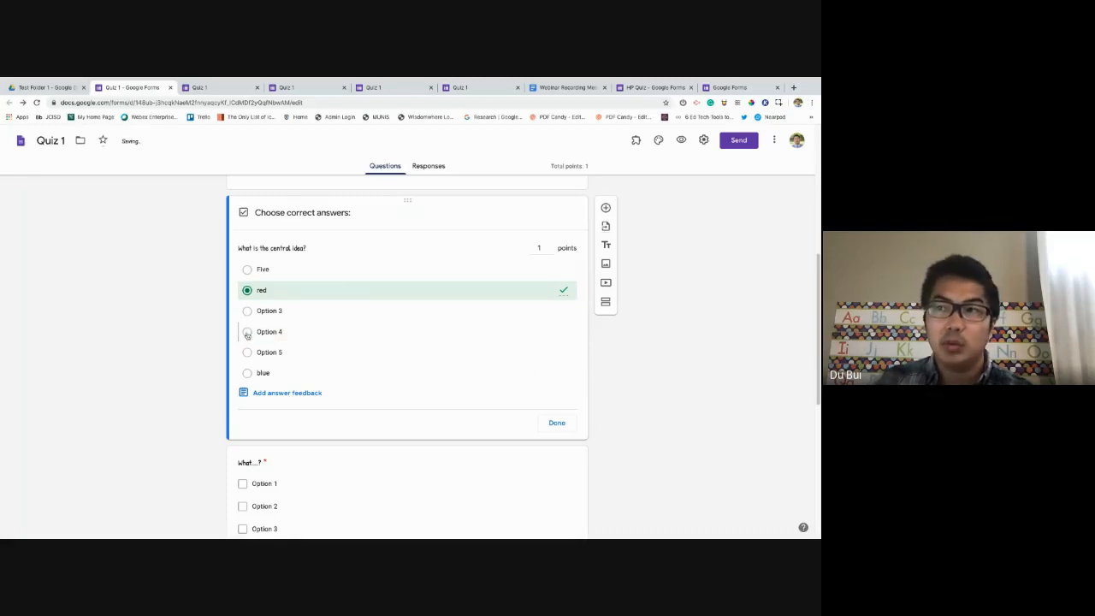
click(290, 332)
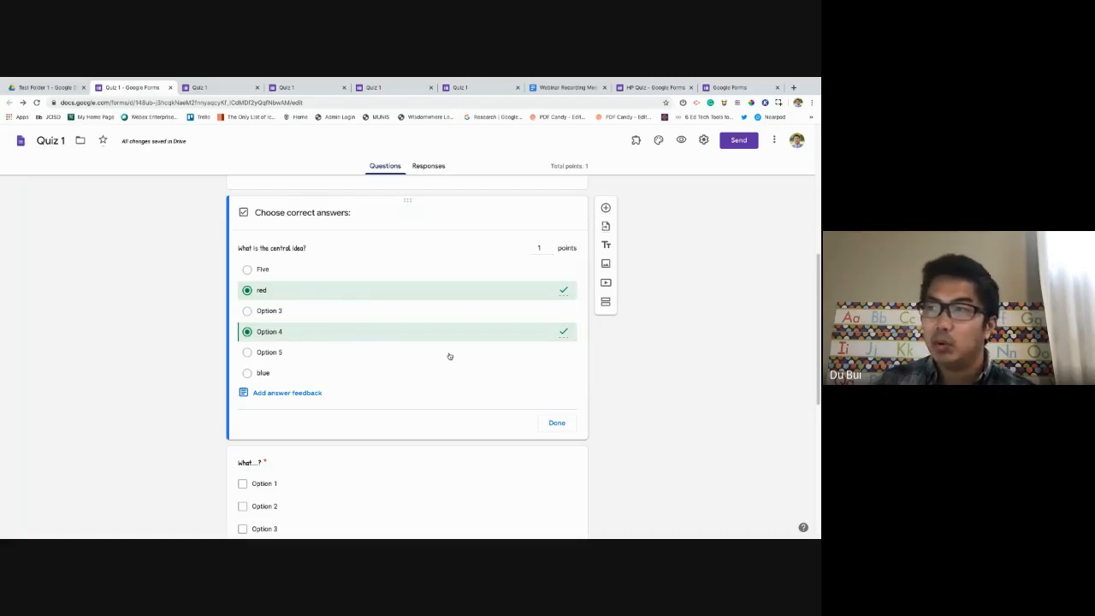
click(370, 332)
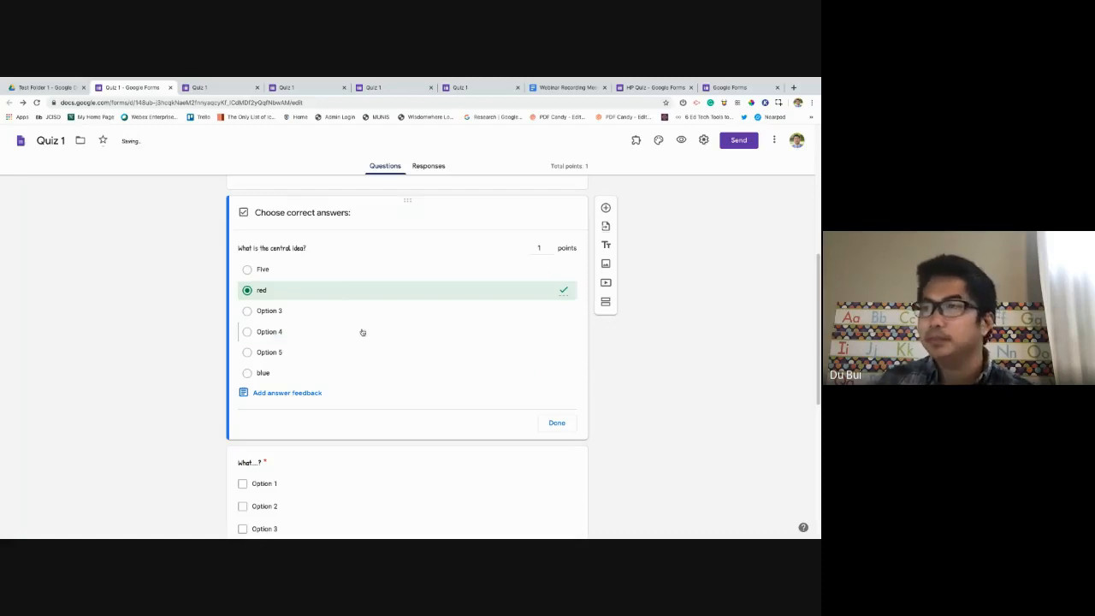
click(557, 424)
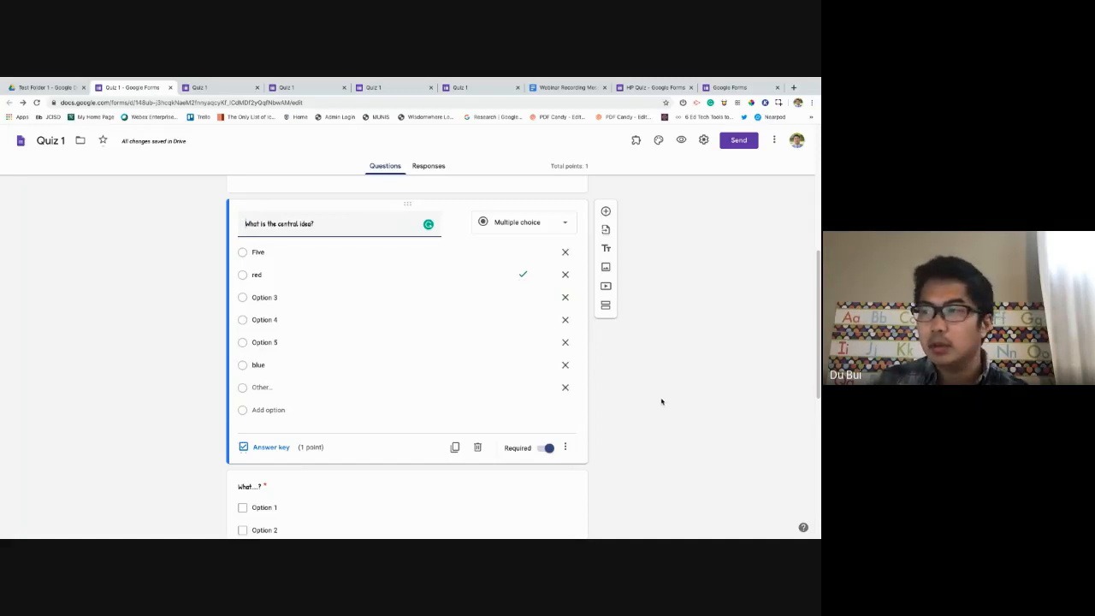
scroll(450, 420, down, 3)
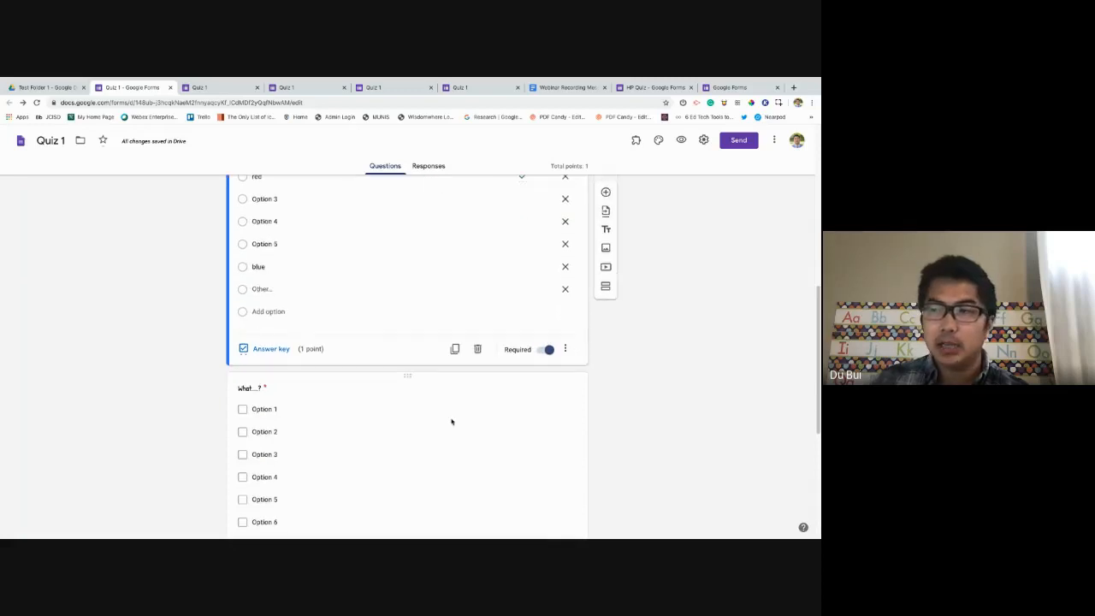
Open the What...? answer key, giving 2 points with Option 1 and Option 5 correct.
click(444, 420)
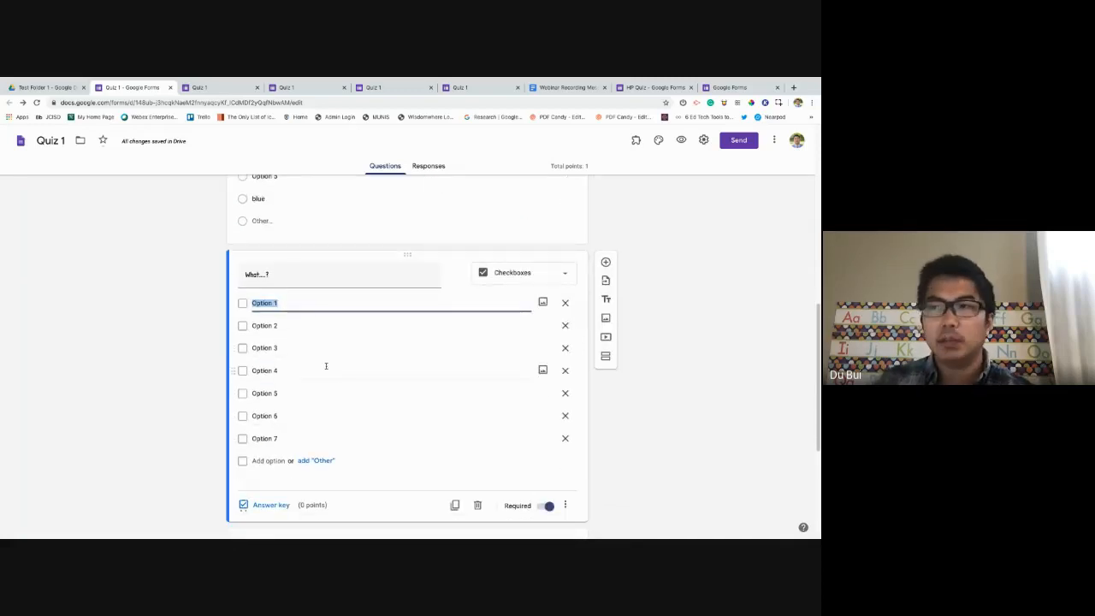
click(283, 507)
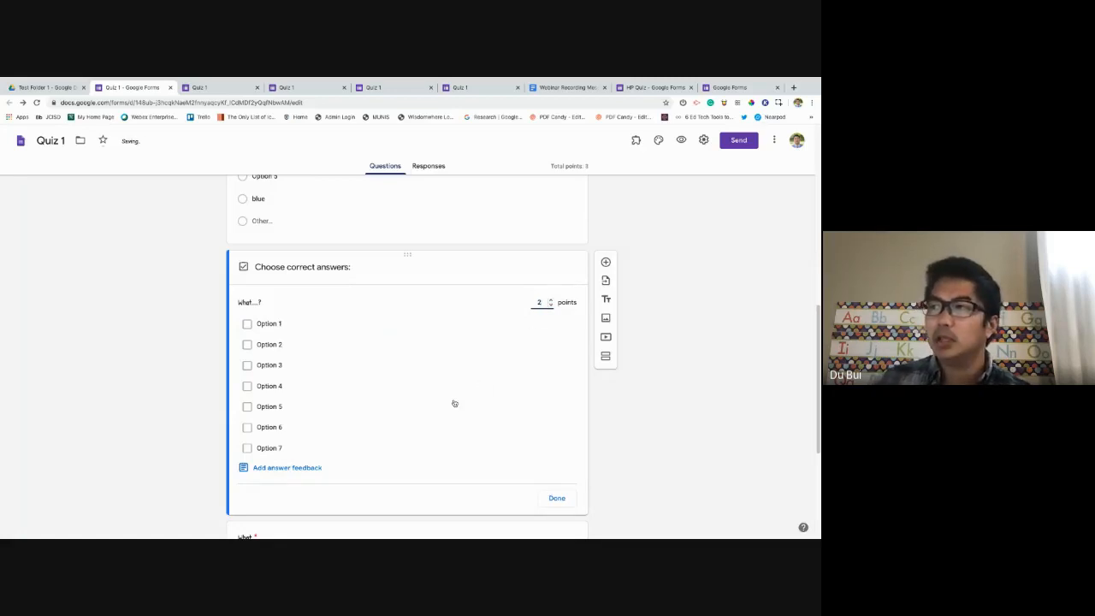
click(261, 324)
click(267, 406)
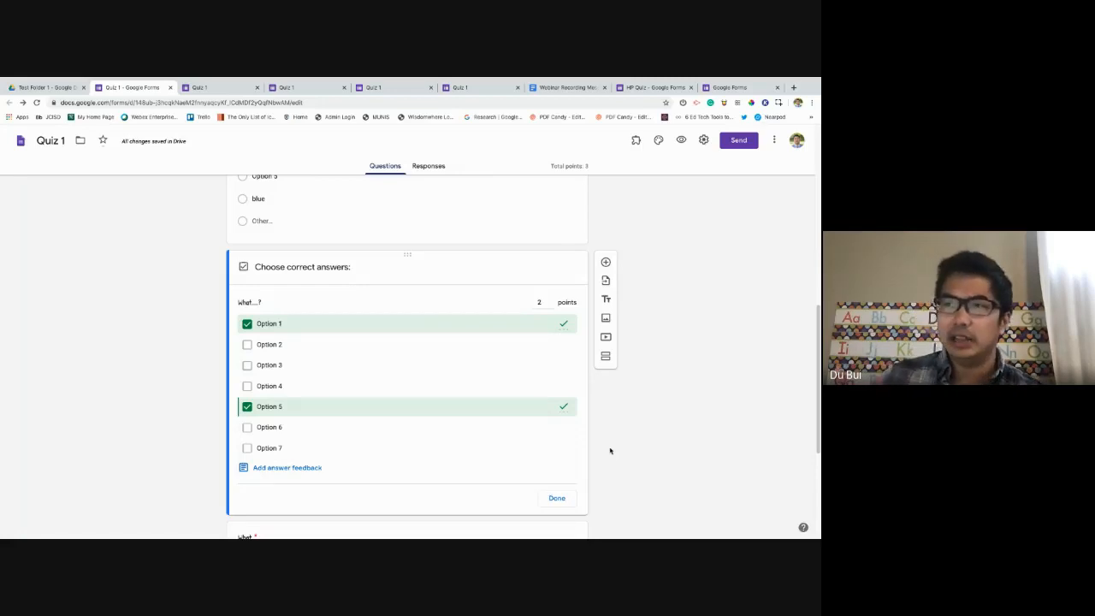
Return to the What...? answer key and start adding answer feedback.
scroll(457, 428, up, 3)
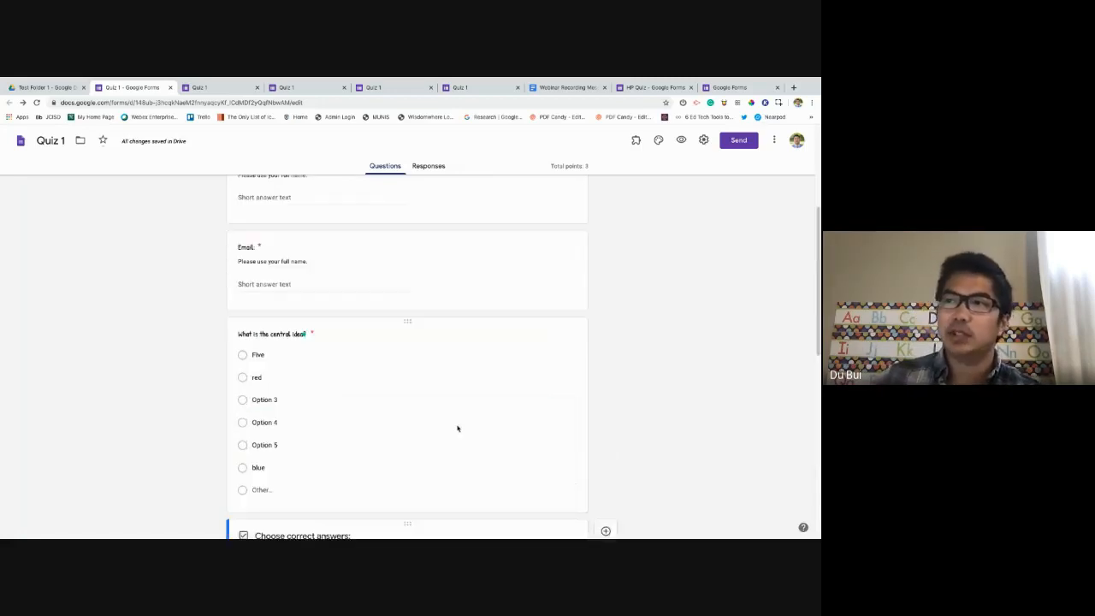
scroll(350, 374, down, 1)
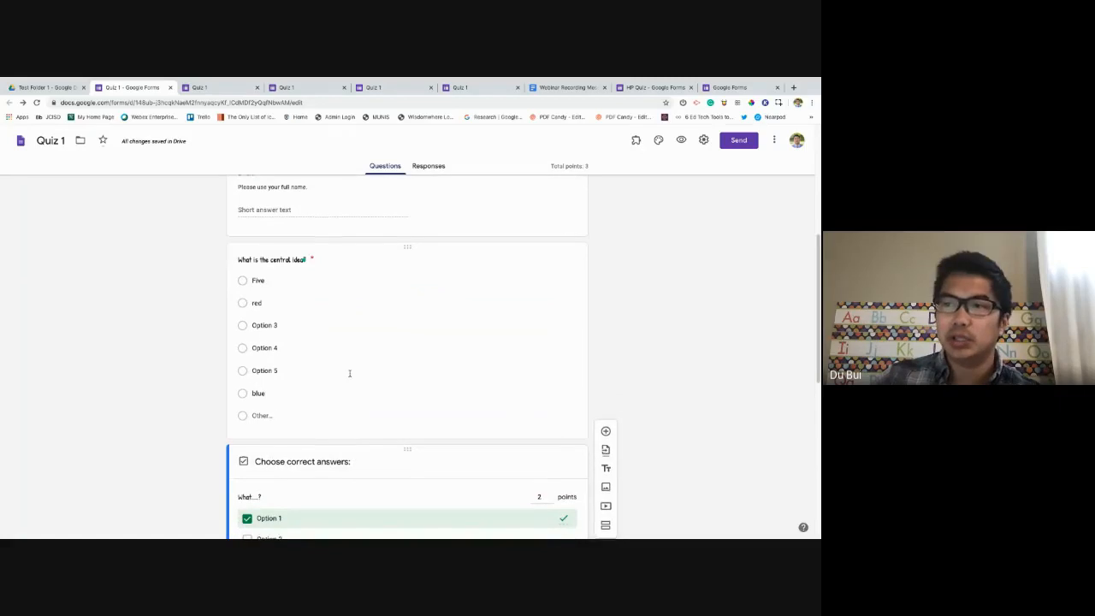
scroll(352, 381, down, 3)
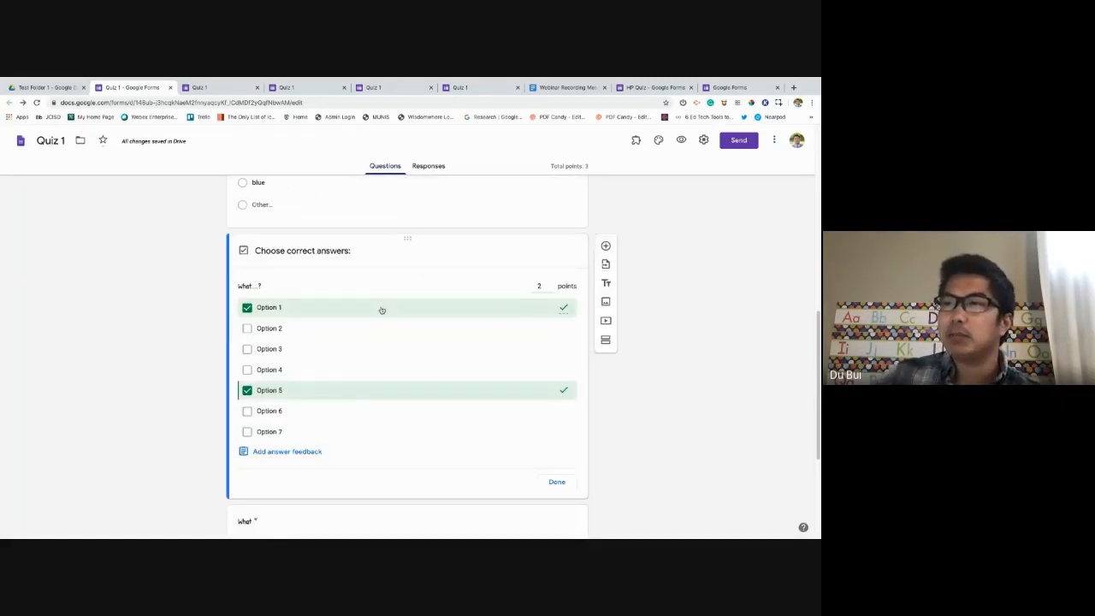
scroll(409, 408, down, 1)
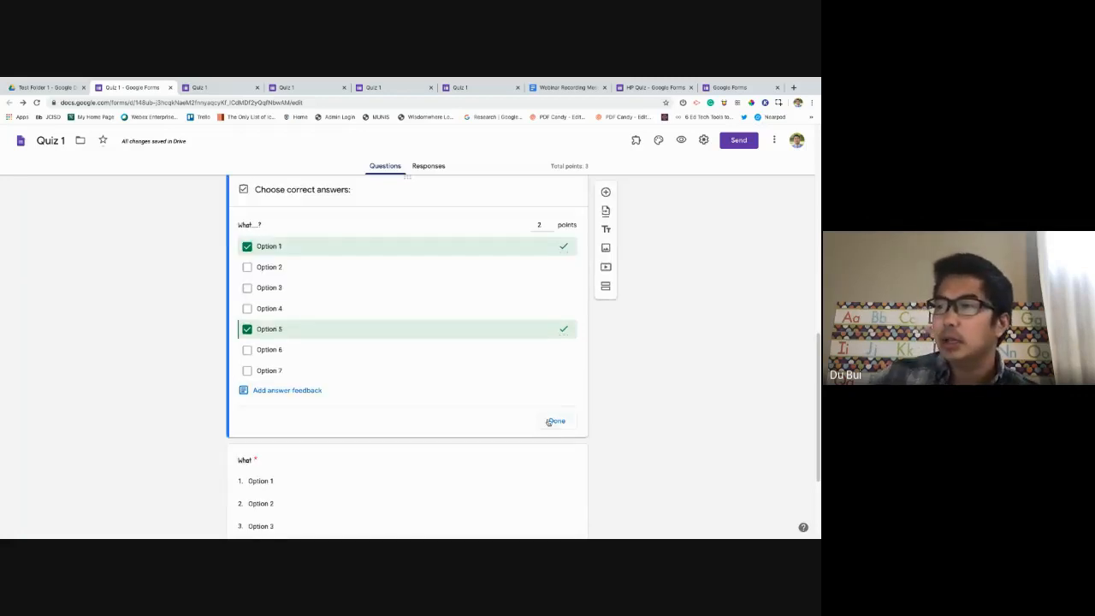
scroll(464, 384, up, 1)
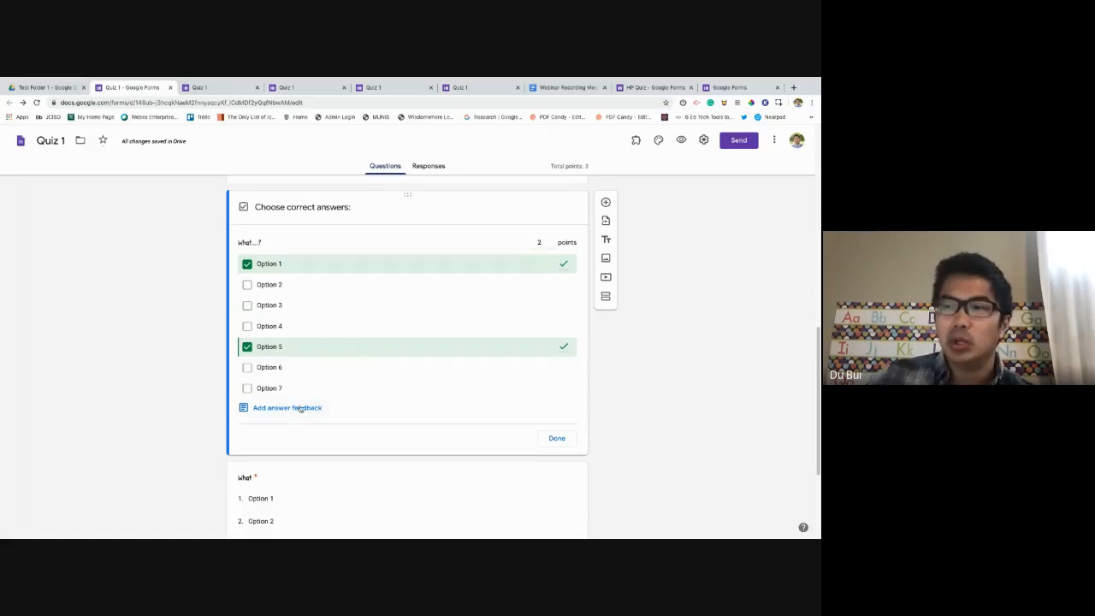
click(299, 408)
Enter incorrect-answer feedback 'That wasn't correct because....' without attaching a video.
click(353, 220)
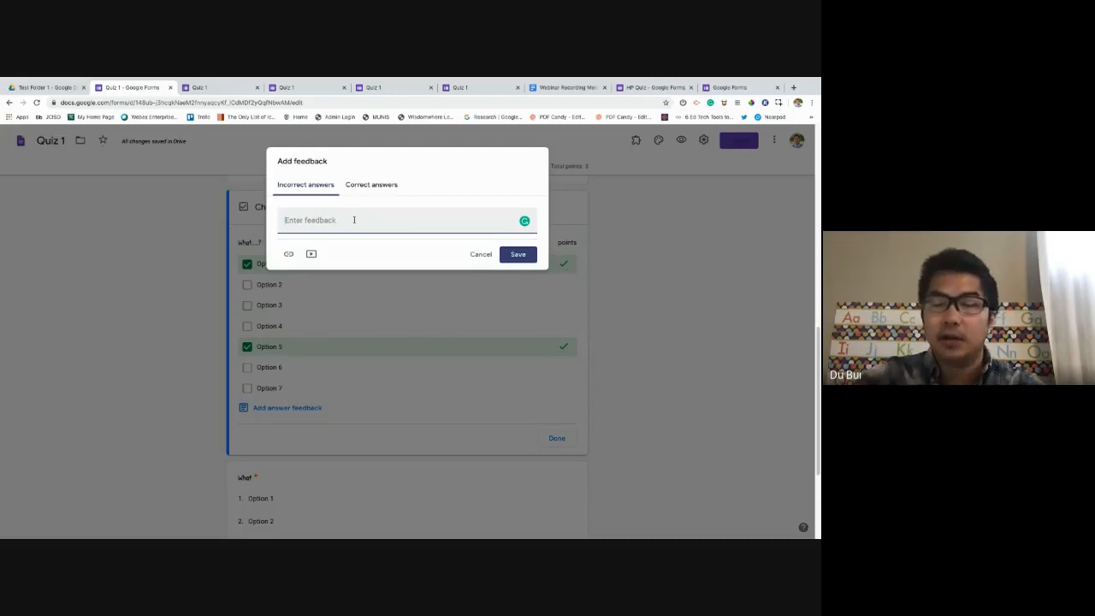
text(That)
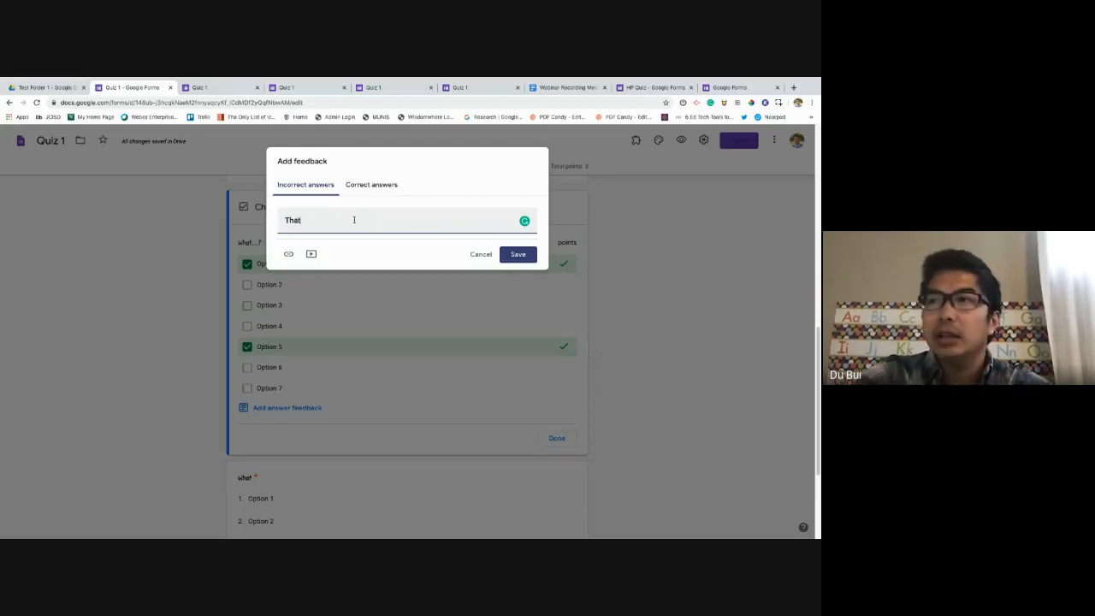
text( wasn't correc)
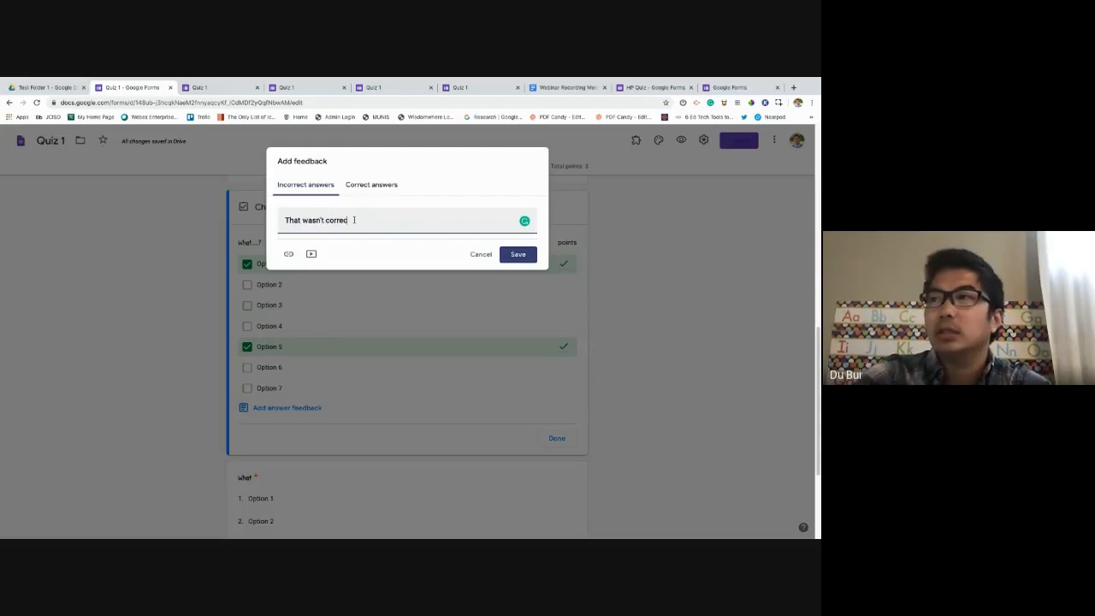
text(t because....)
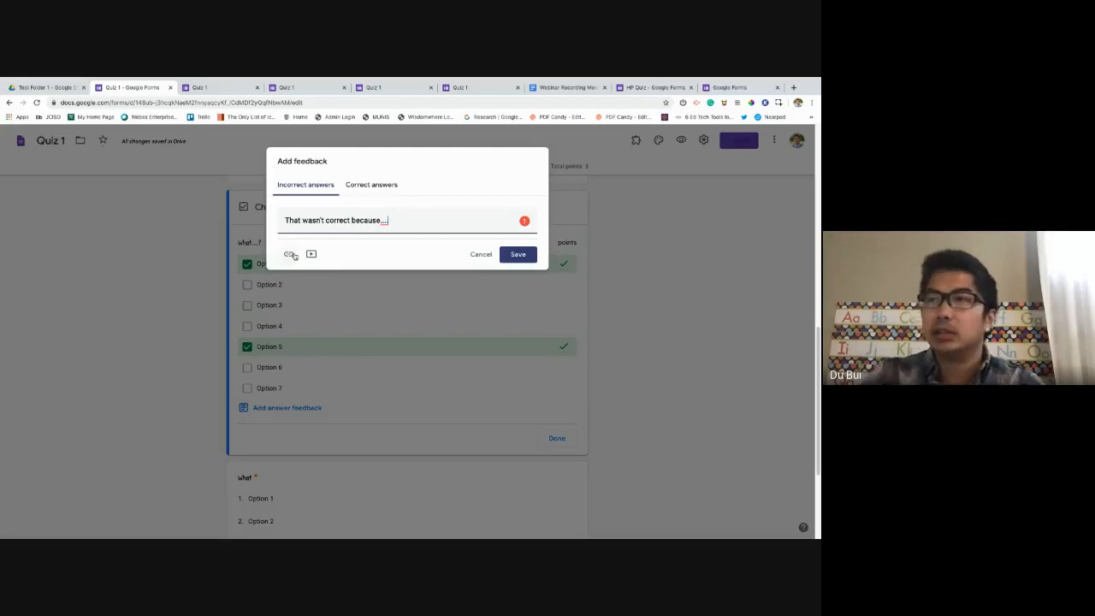
click(310, 255)
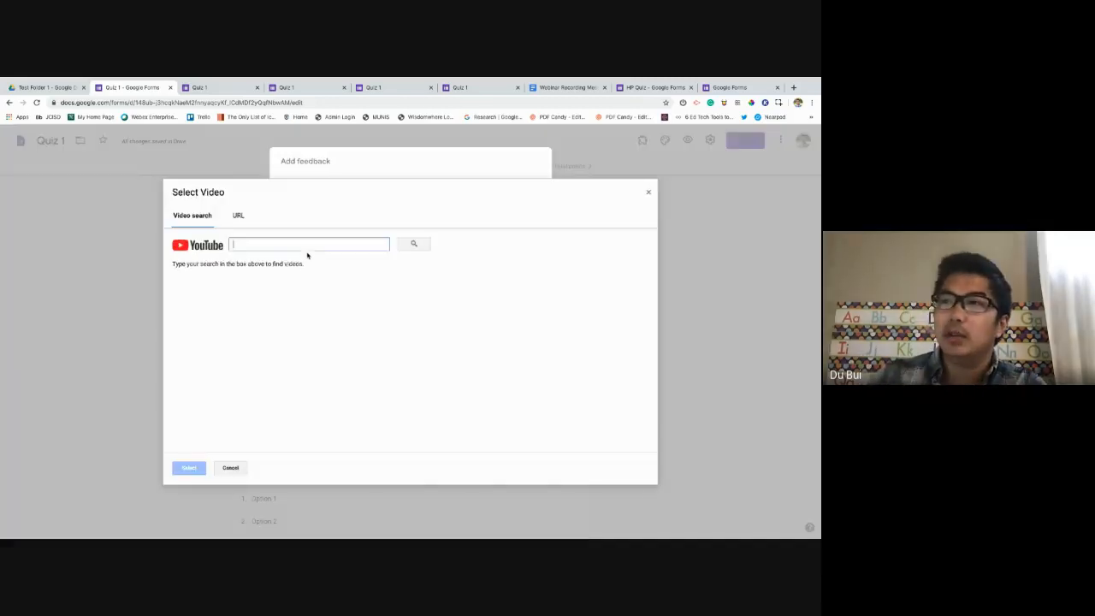
click(650, 194)
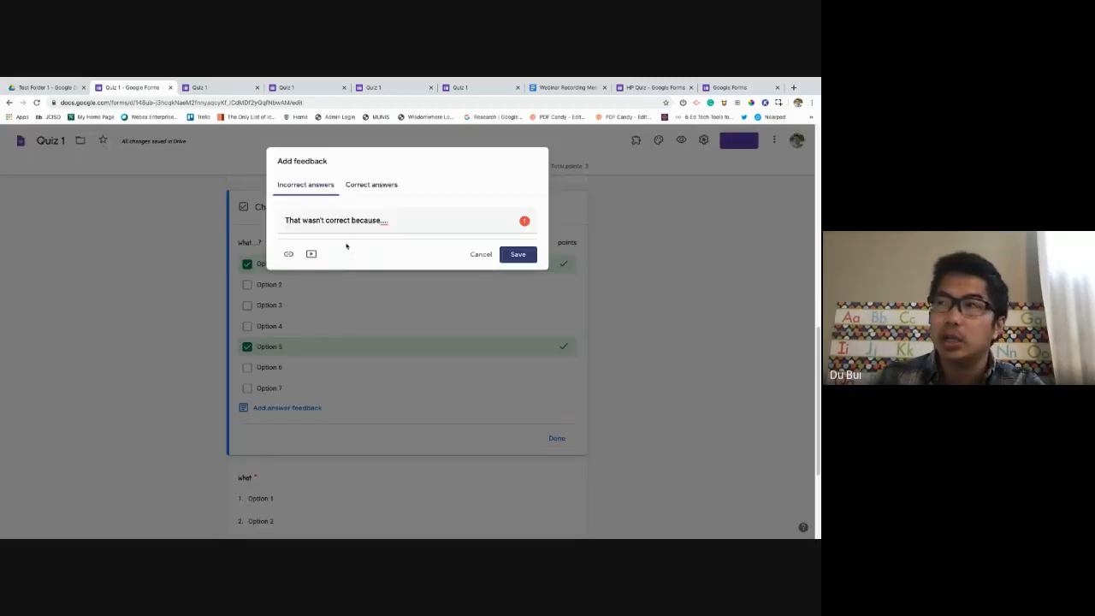
Enter correct-answer feedback 'This was right because....' and save both messages.
click(361, 184)
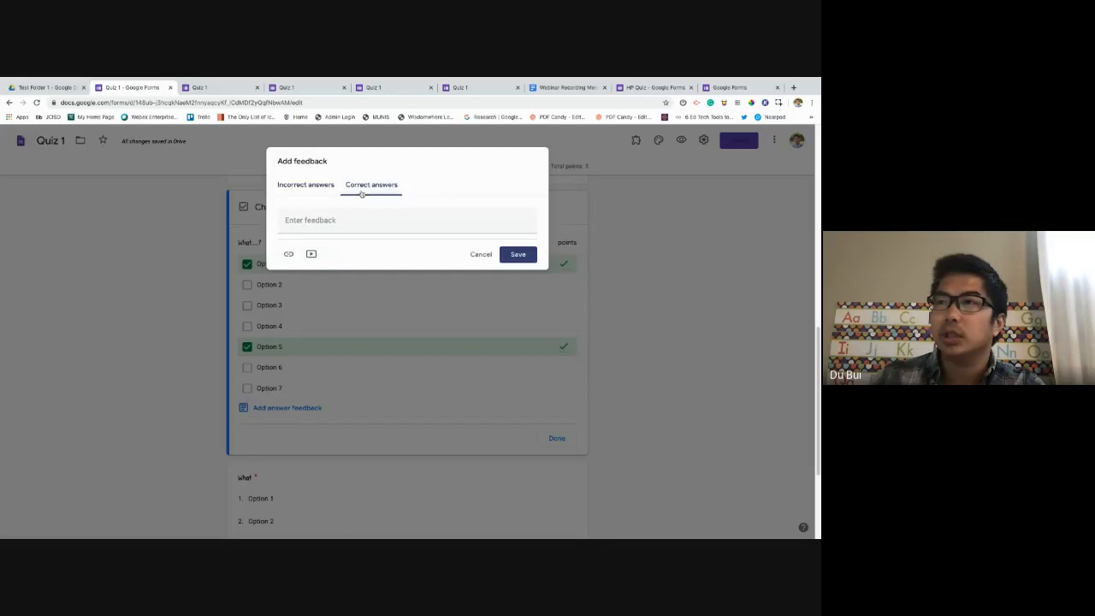
click(381, 220)
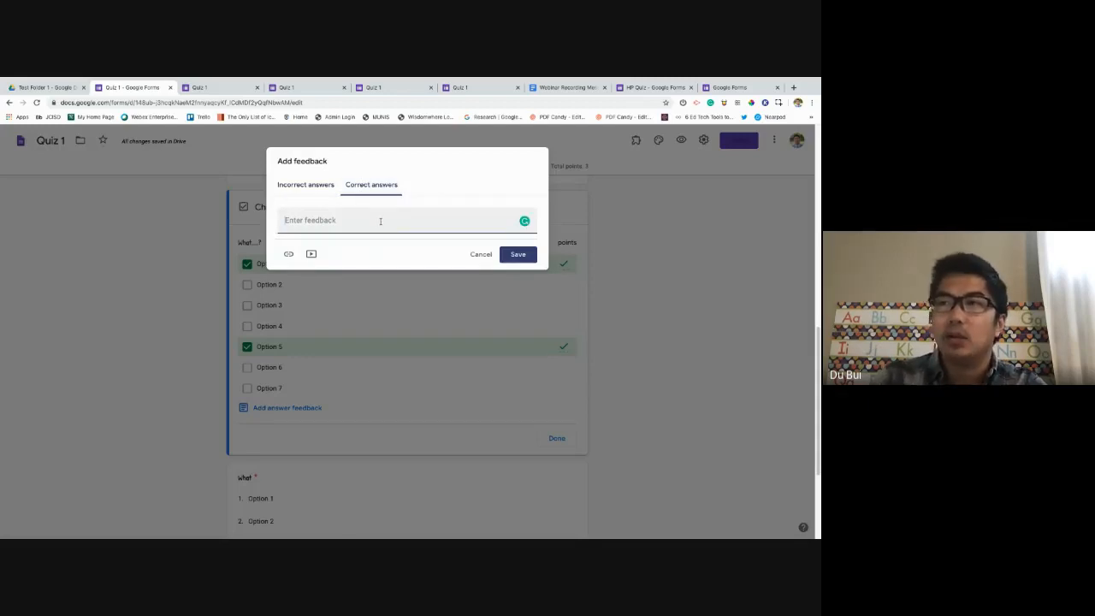
text(This)
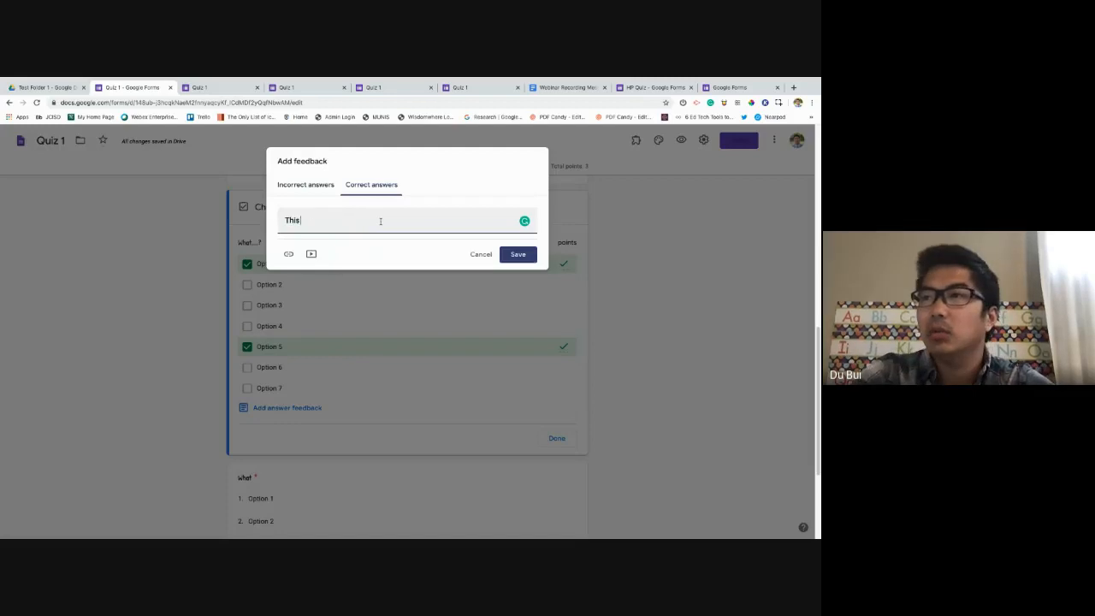
text( was right because)
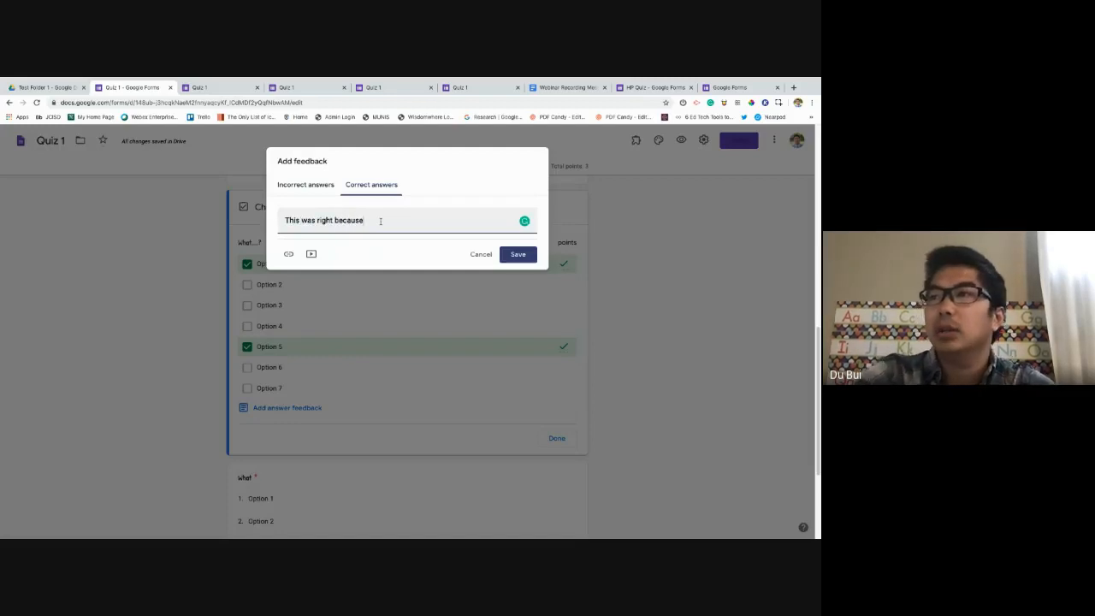
text(....)
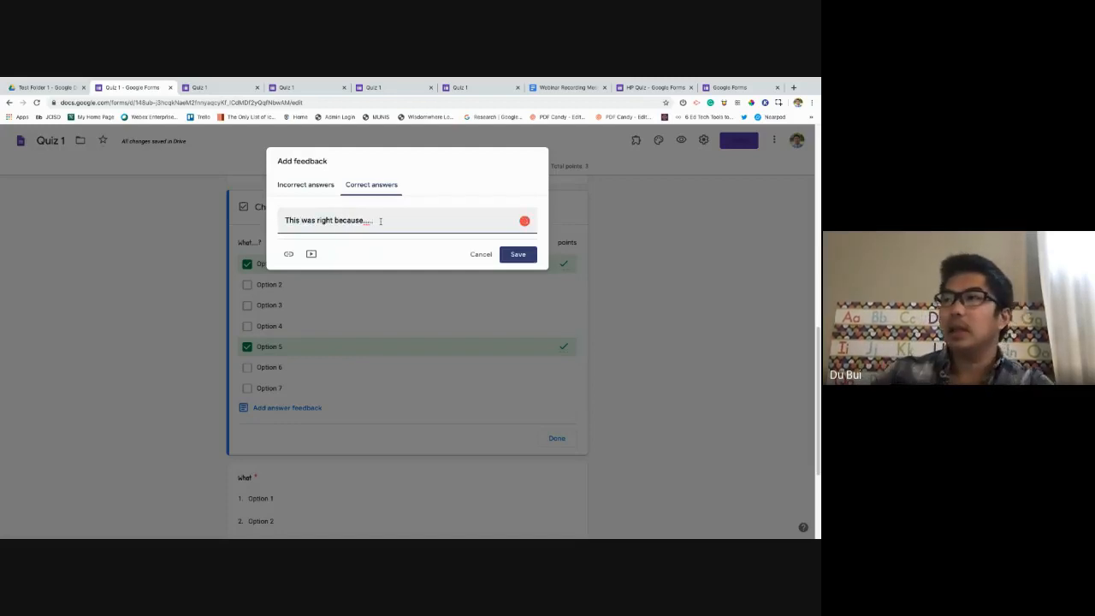
click(516, 255)
scroll(479, 287, down, 1)
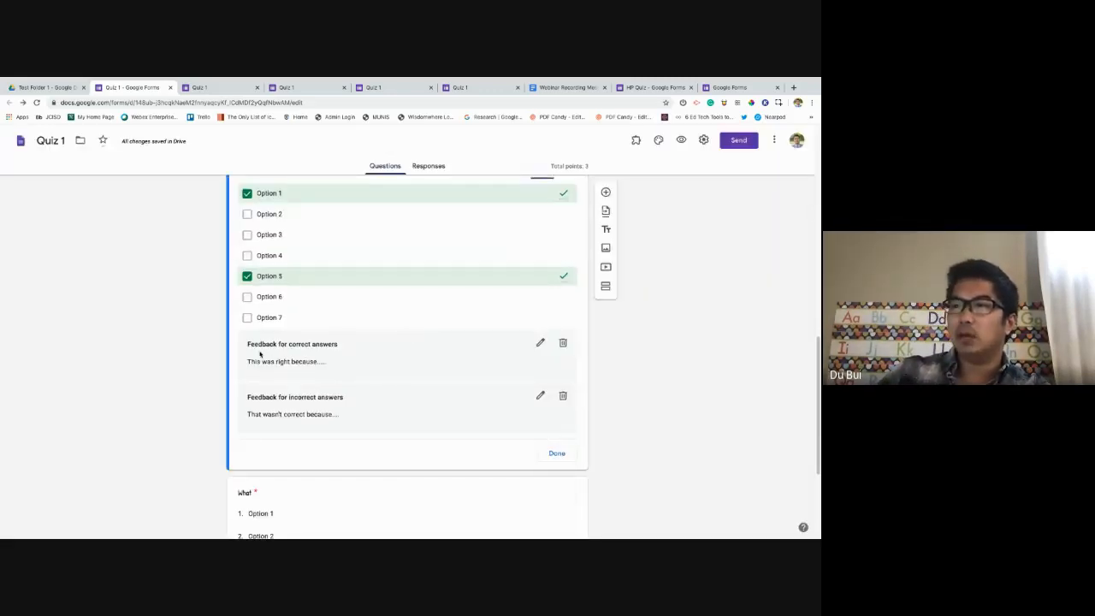
Clear the stray text highlight and launch the respondent preview of Quiz 1.
drag(257, 398, 360, 402)
click(278, 407)
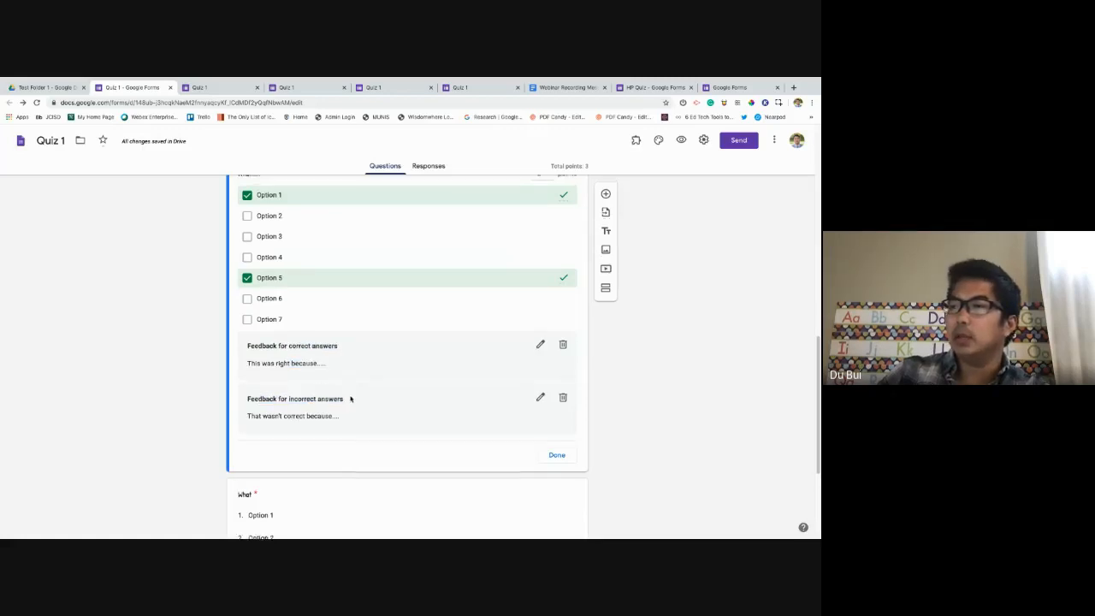
scroll(349, 394, up, 1)
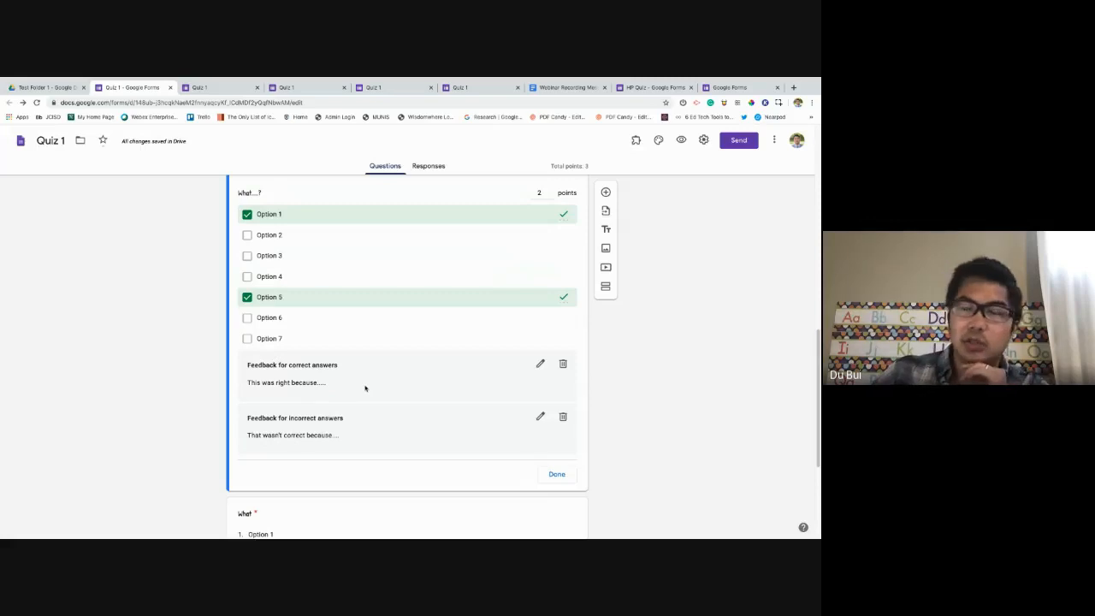
click(681, 140)
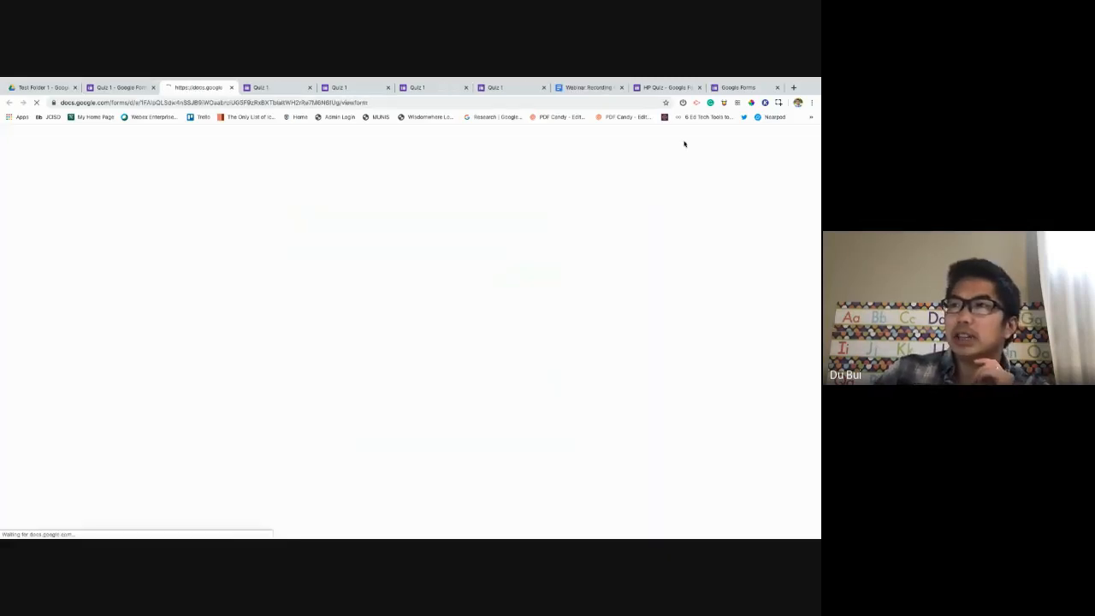
In the preview, answer red and tick Option 1 and Option 4, then return to the editor.
scroll(423, 257, down, 2)
click(480, 255)
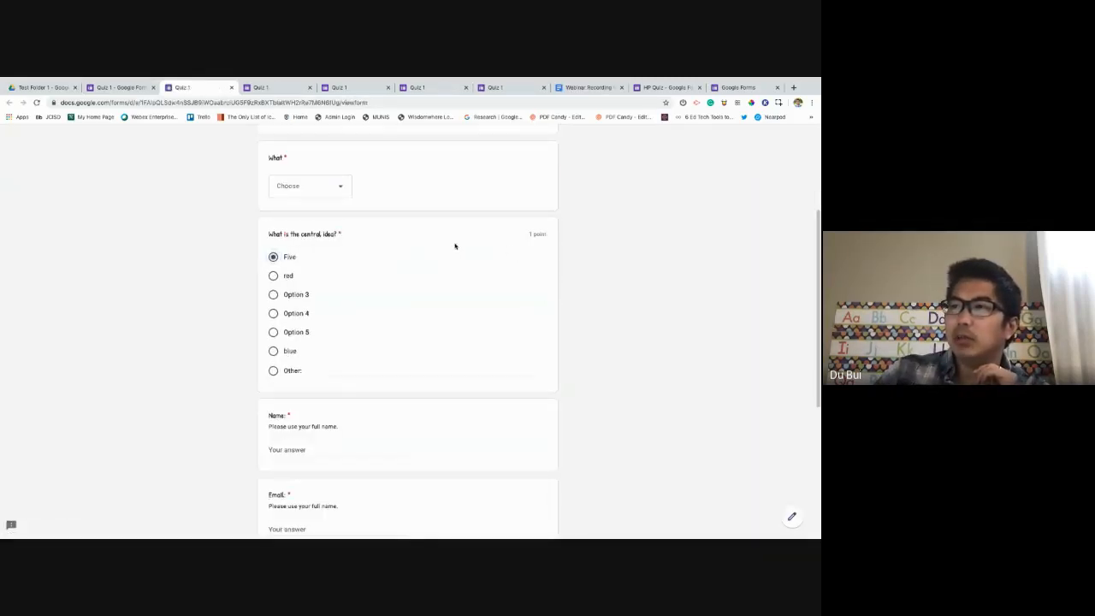
click(273, 276)
scroll(438, 347, down, 2)
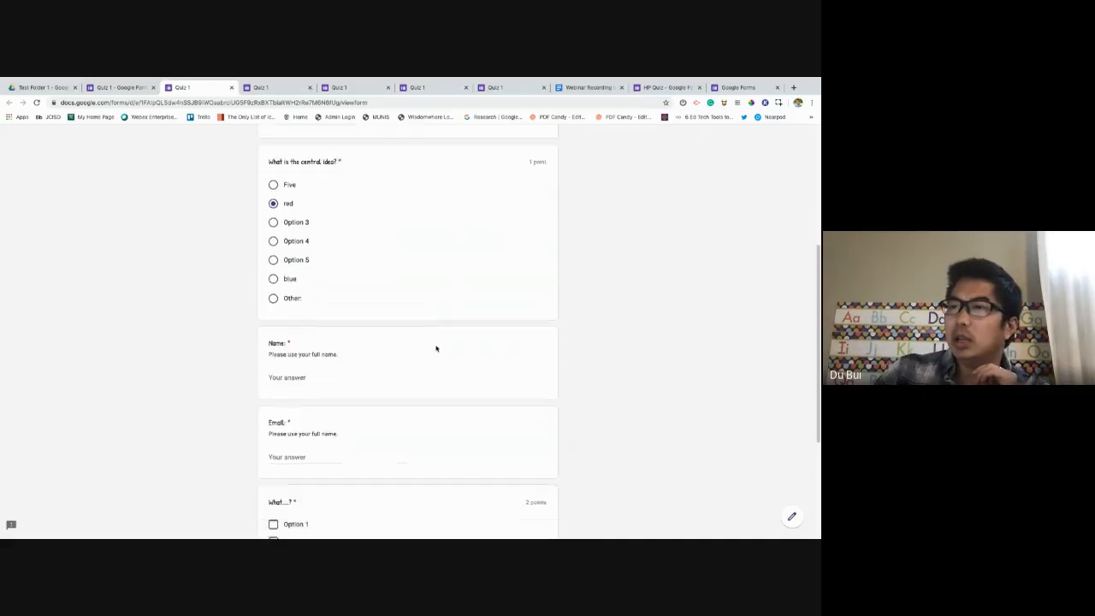
scroll(435, 346, down, 3)
click(291, 327)
click(291, 377)
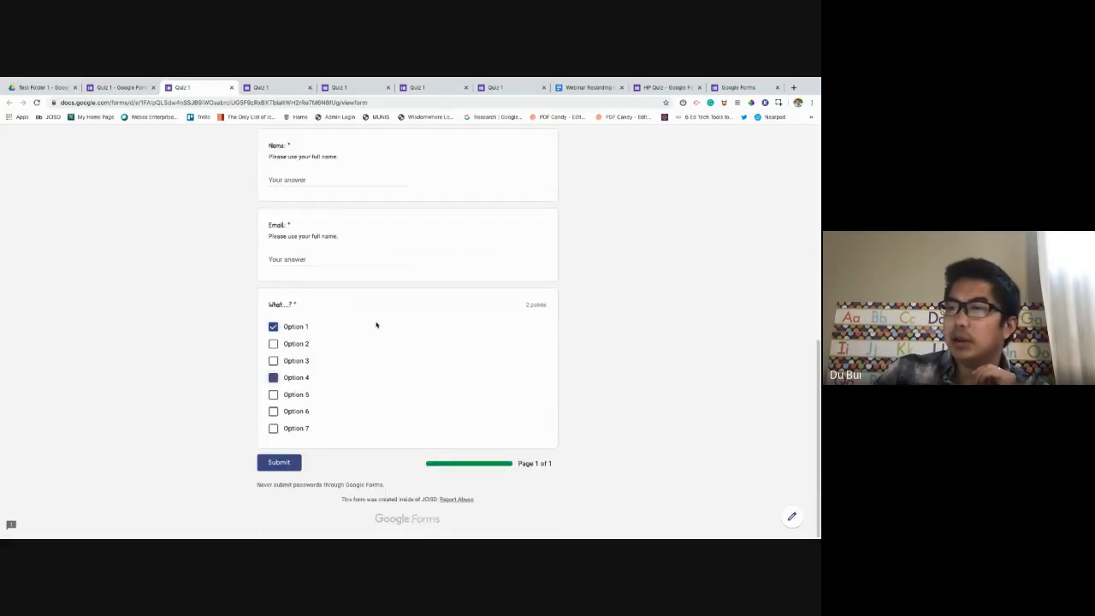
scroll(421, 338, up, 5)
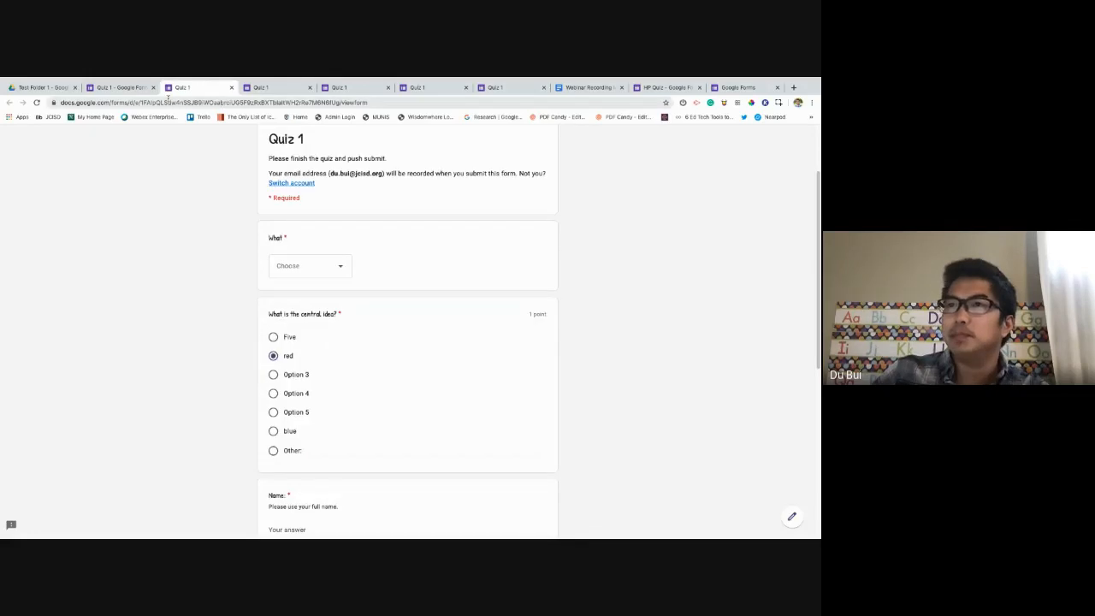
click(124, 91)
scroll(492, 389, down, 4)
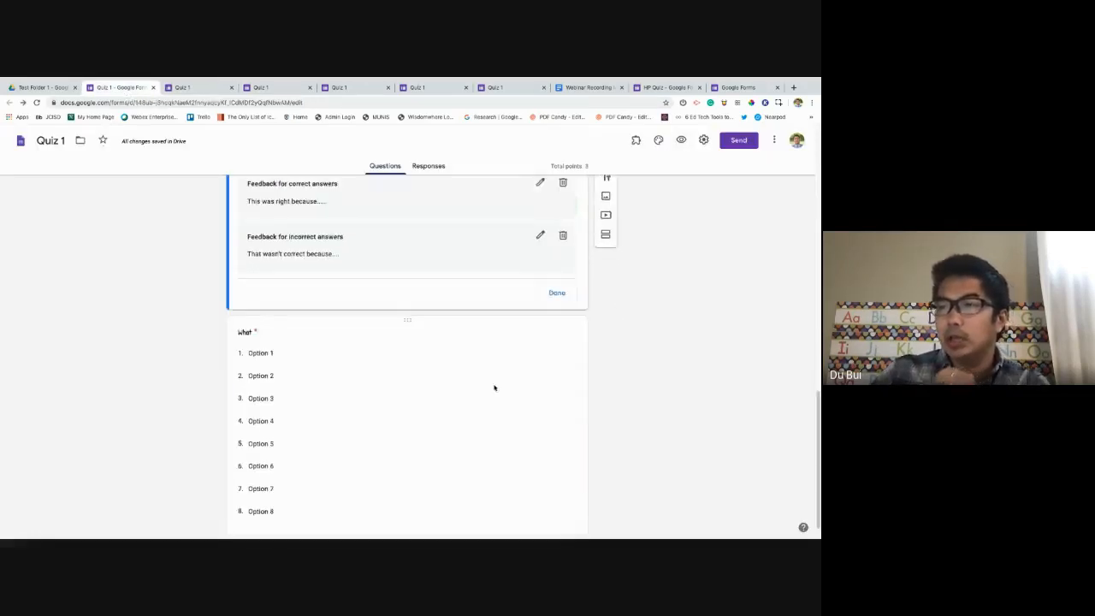
Mark Option 5 as the What question's correct answer, worth 1 point.
click(488, 396)
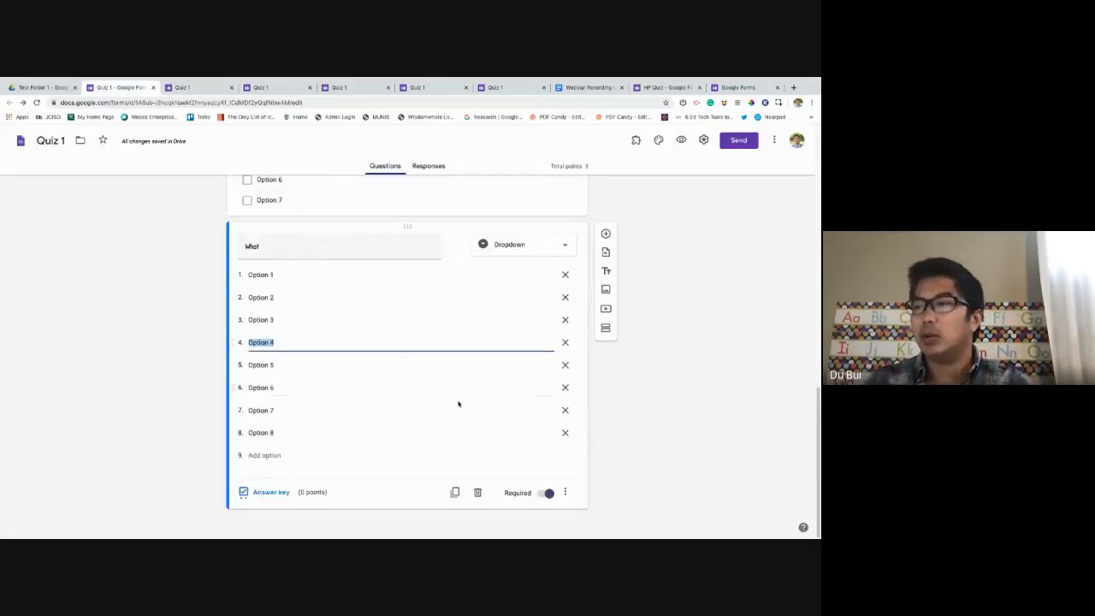
click(265, 493)
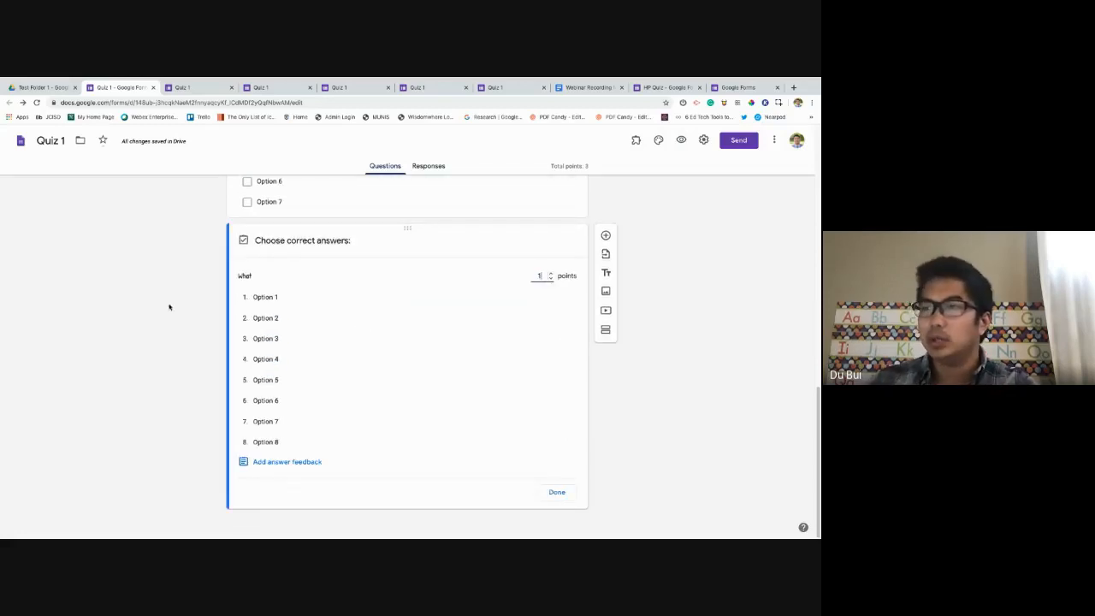
click(285, 382)
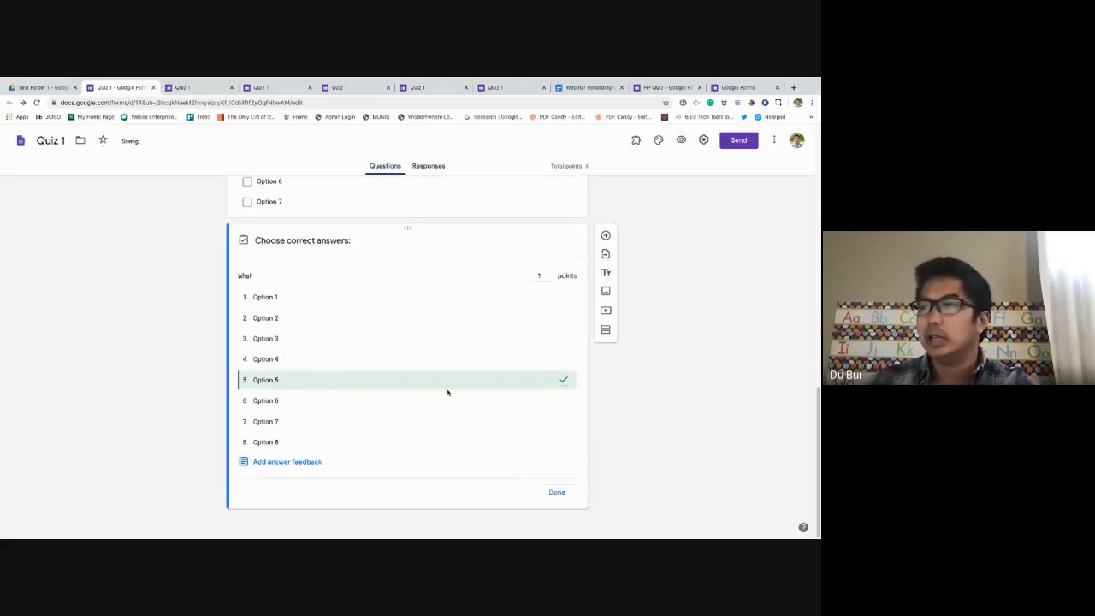
click(561, 492)
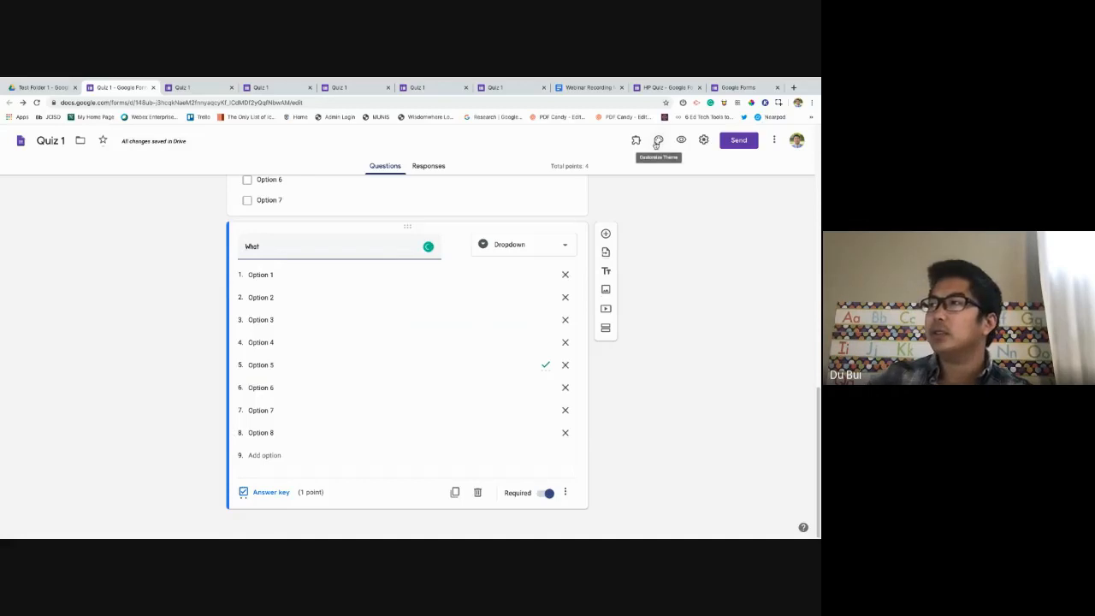
click(734, 141)
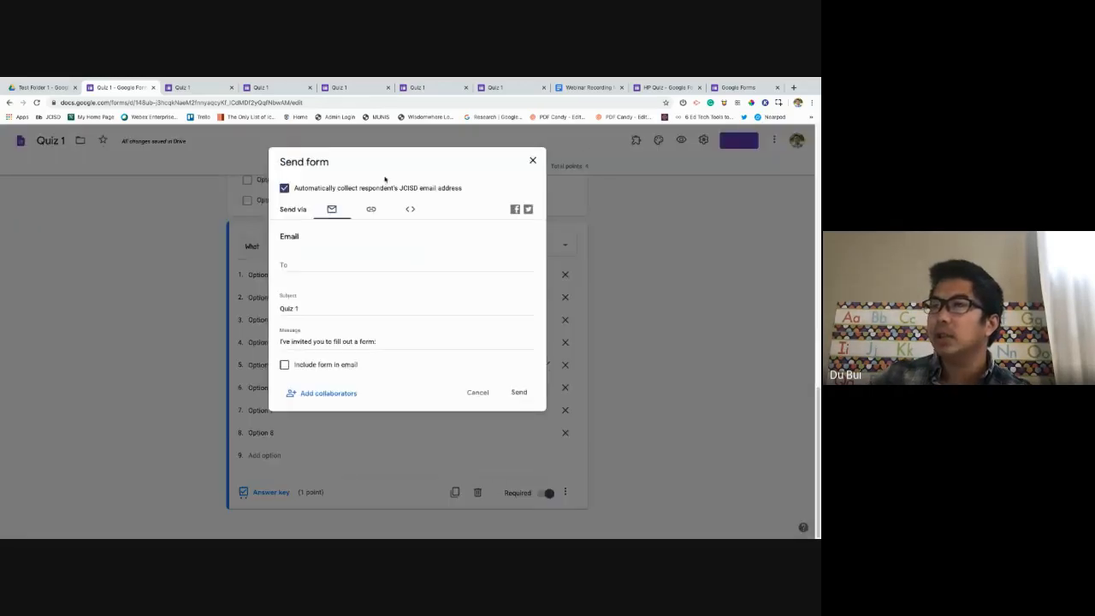
click(325, 265)
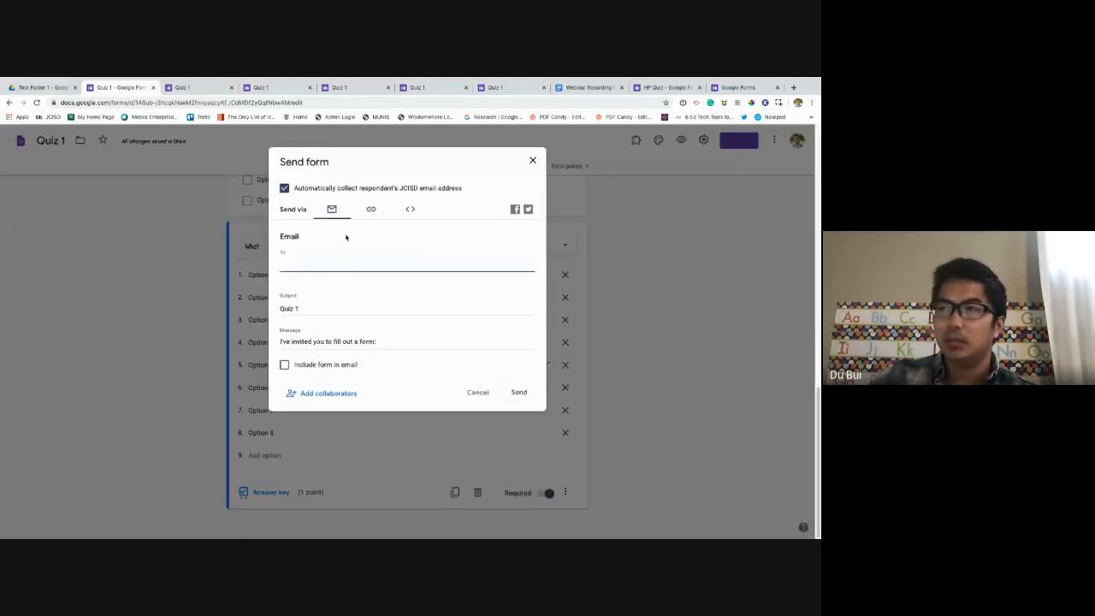
click(371, 209)
click(334, 253)
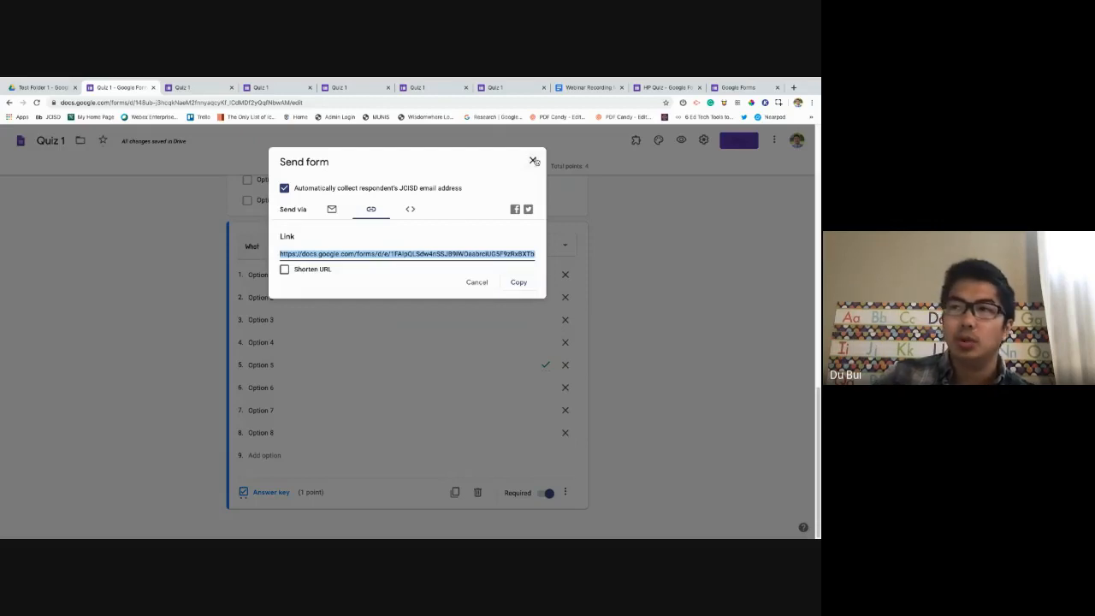
click(533, 161)
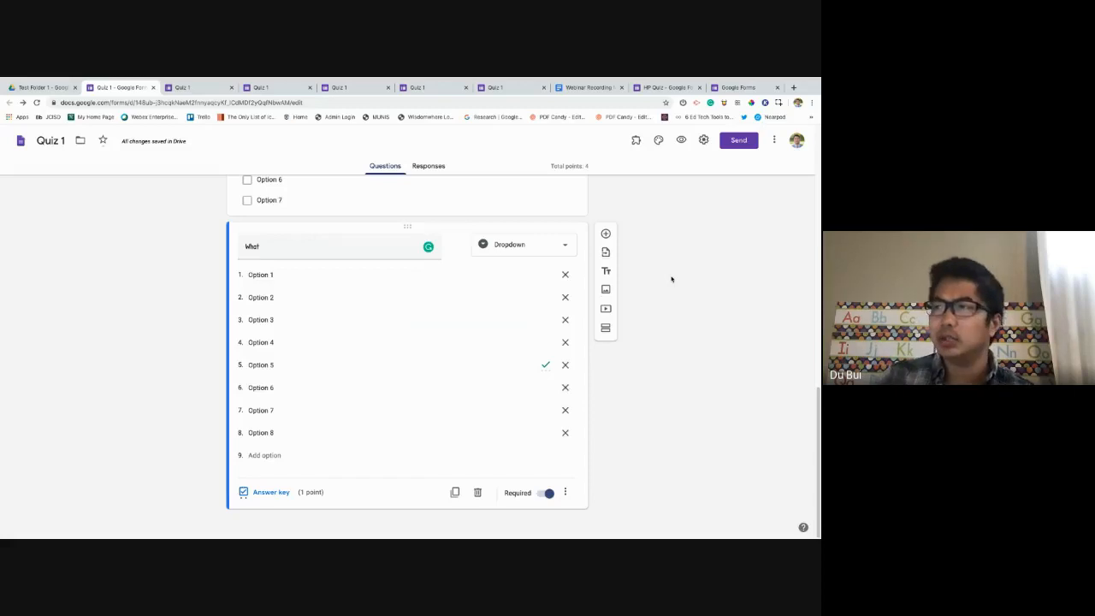
Look over the Quiz 1 preview, then return to the Google Forms home page.
scroll(655, 346, up, 4)
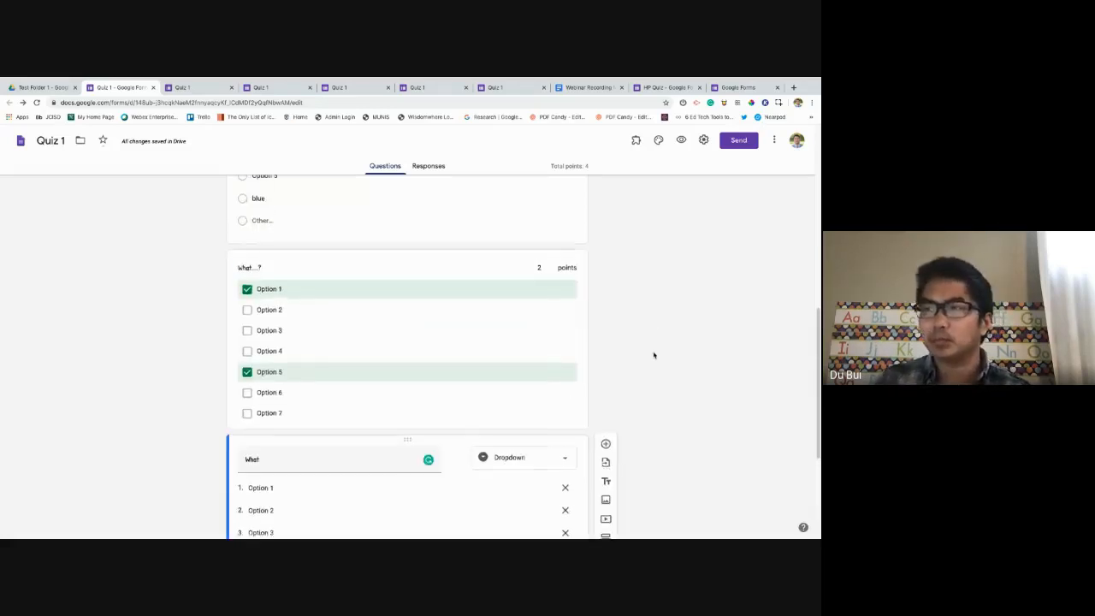
scroll(639, 368, down, 4)
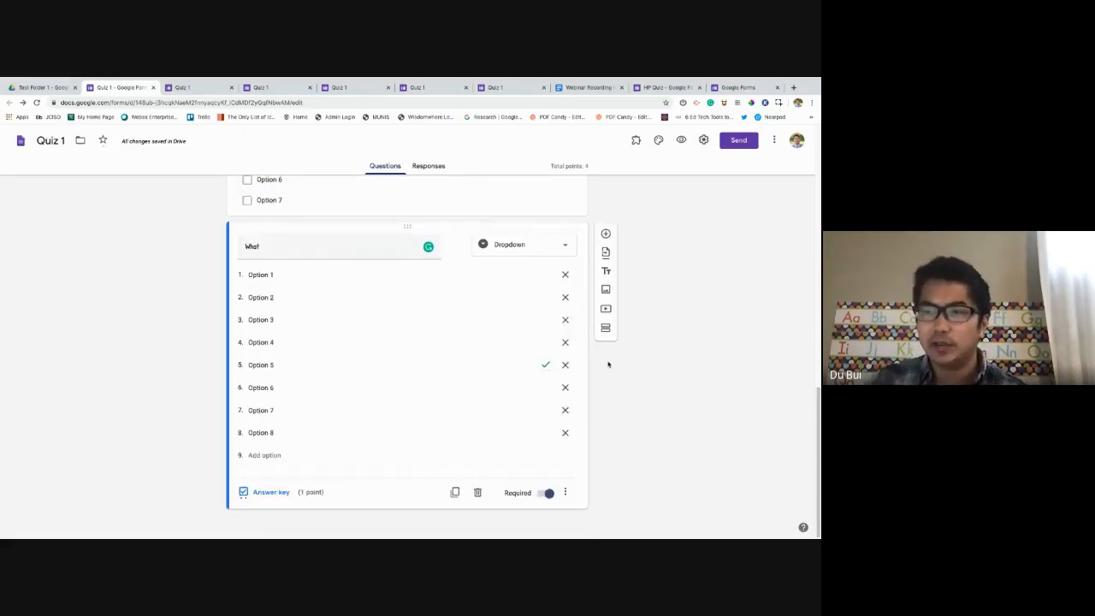
scroll(607, 364, up, 10)
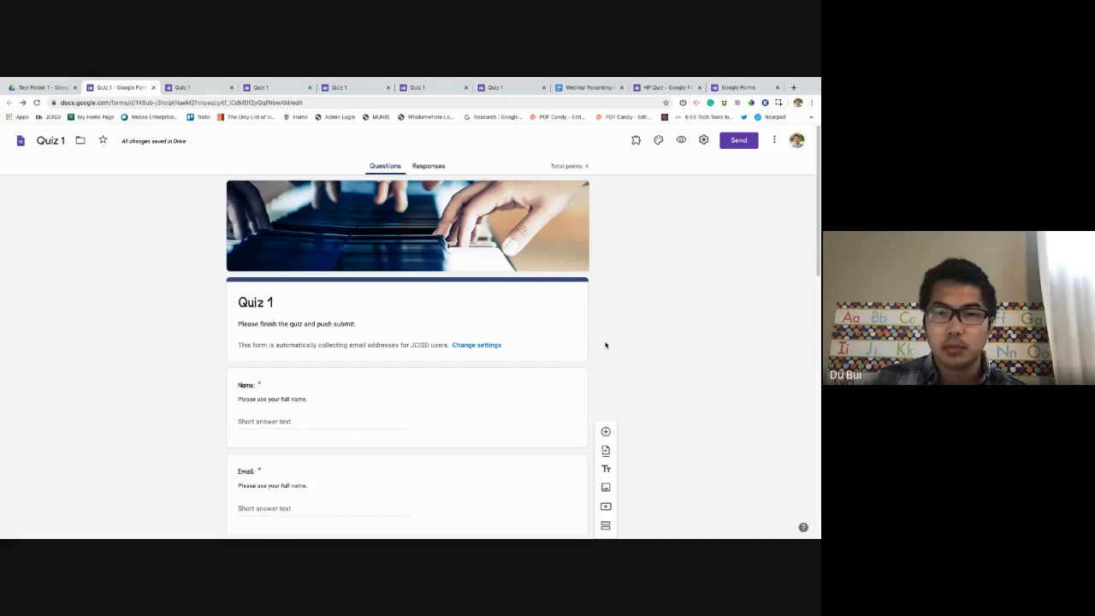
scroll(605, 345, down, 2)
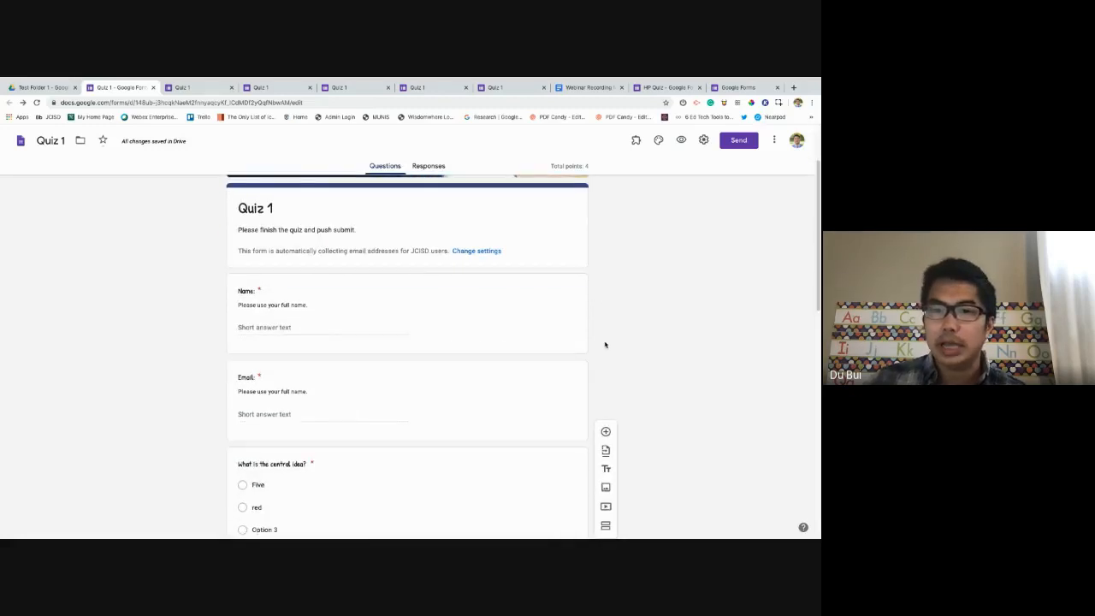
scroll(605, 345, up, 2)
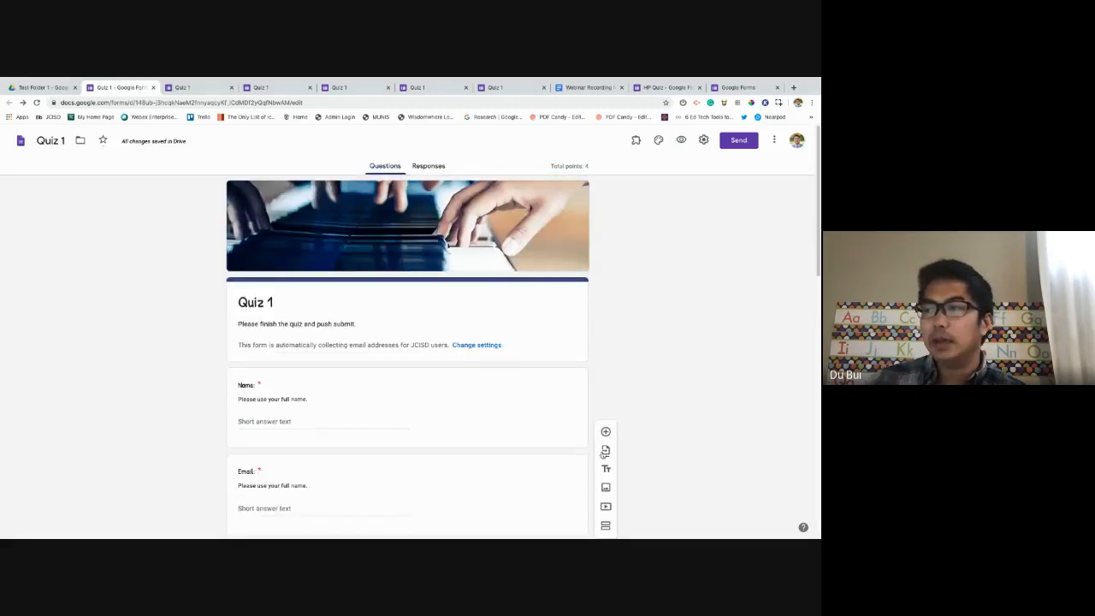
scroll(587, 330, down, 1)
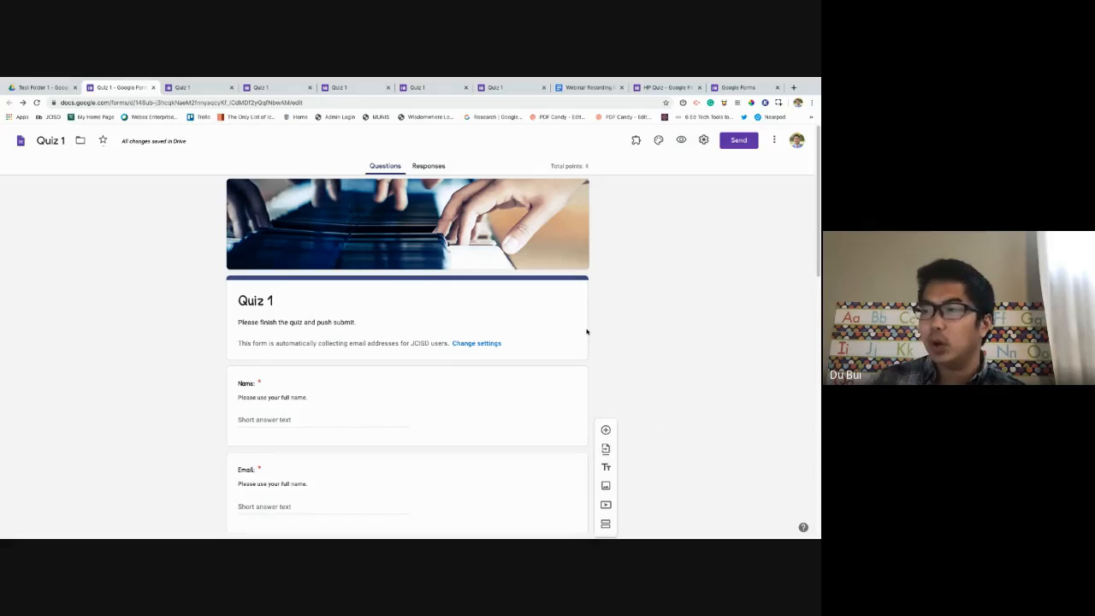
scroll(587, 330, down, 1)
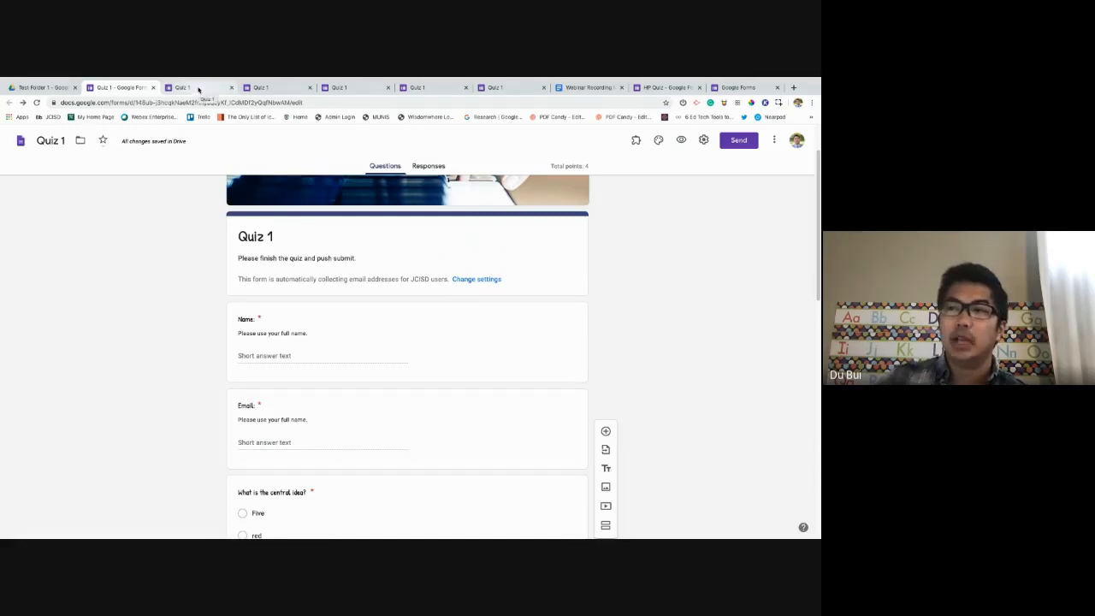
click(290, 88)
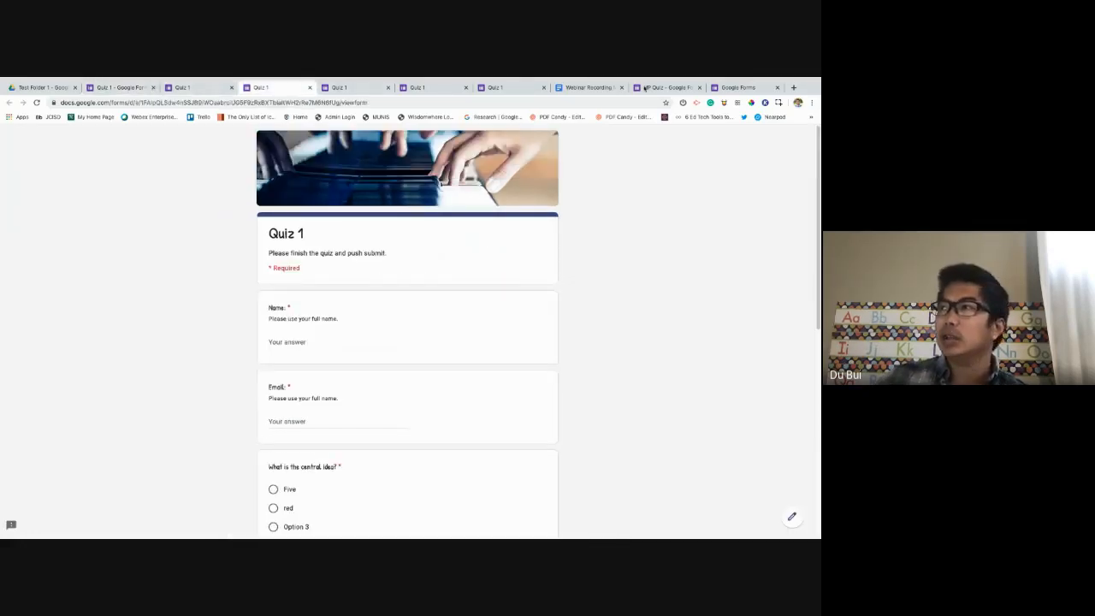
click(737, 88)
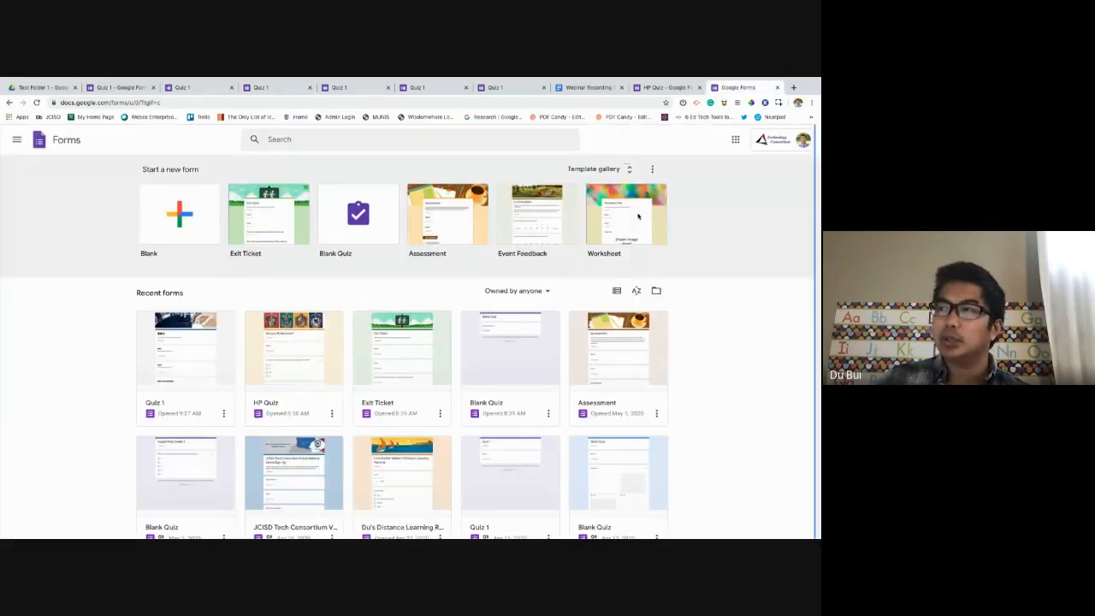
Create a form from the Worksheet template and retitle it Worksheet 1.
click(584, 250)
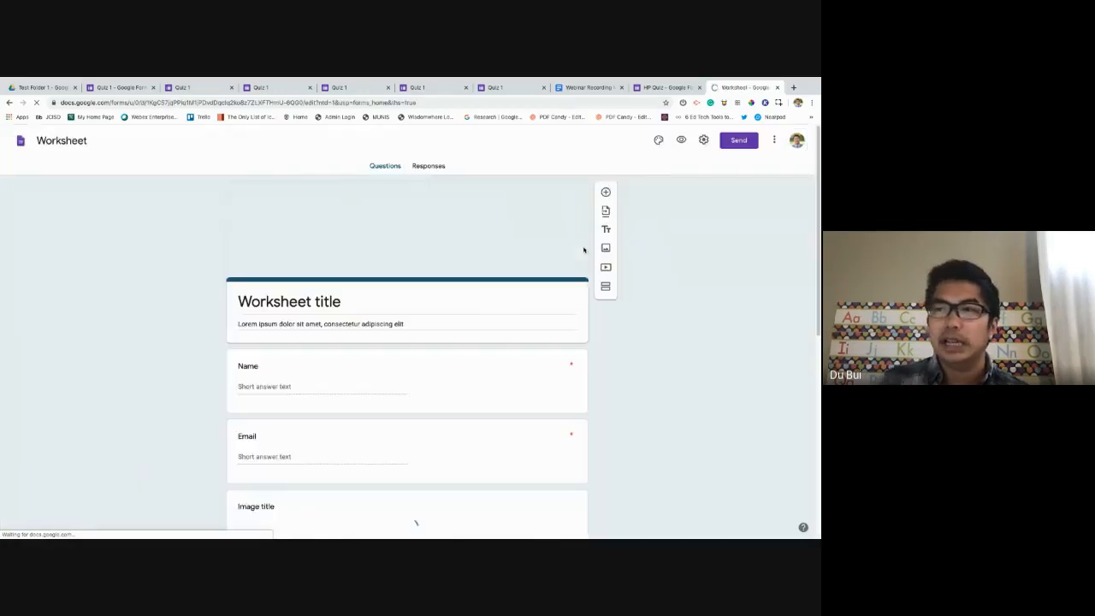
scroll(498, 252, down, 3)
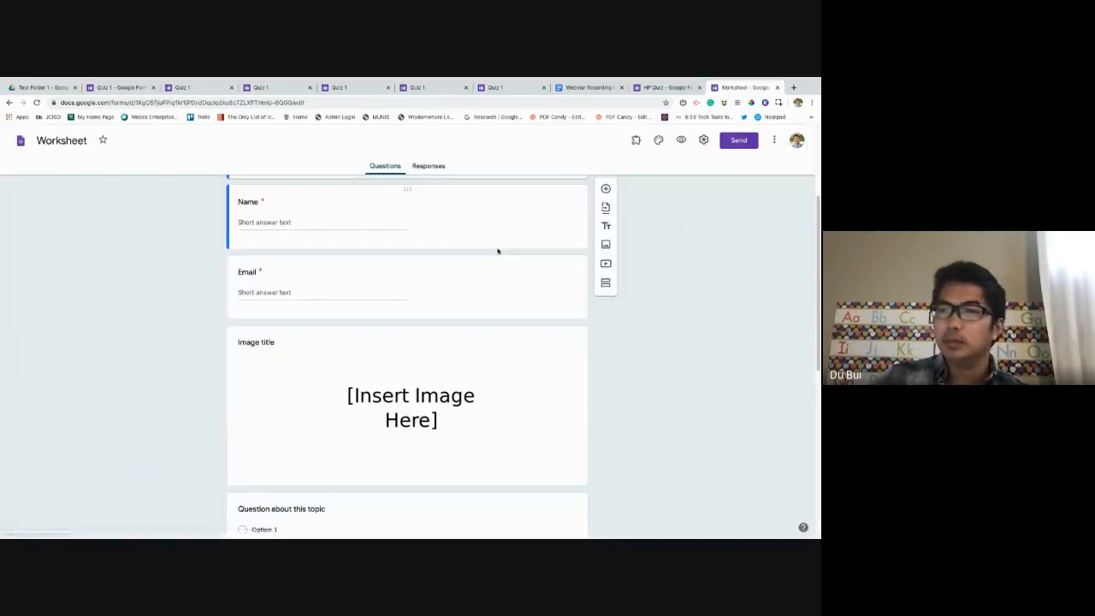
scroll(498, 252, up, 3)
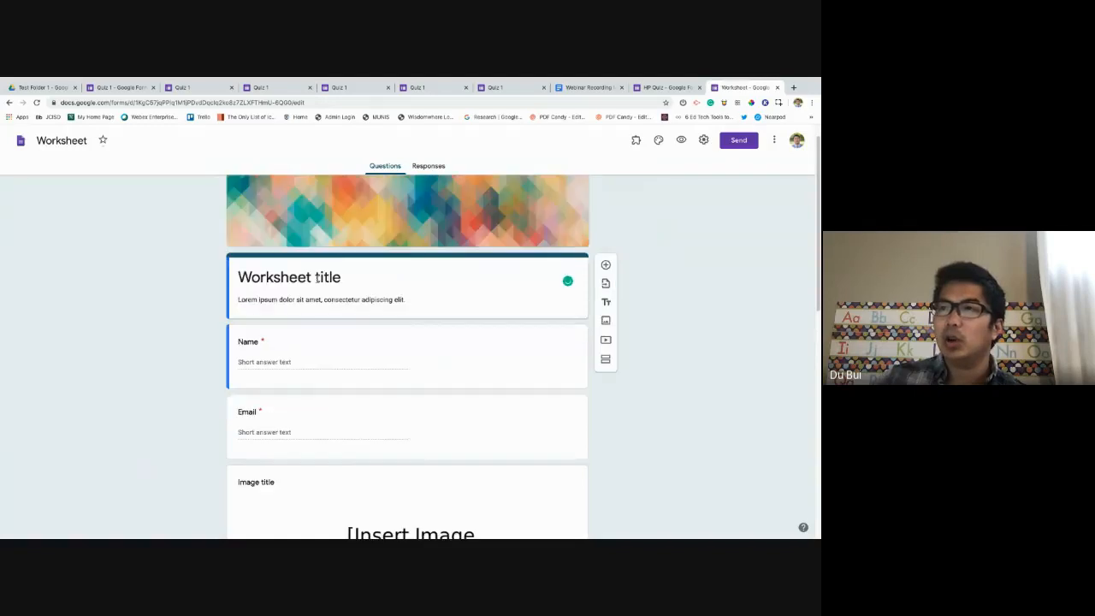
click(318, 278)
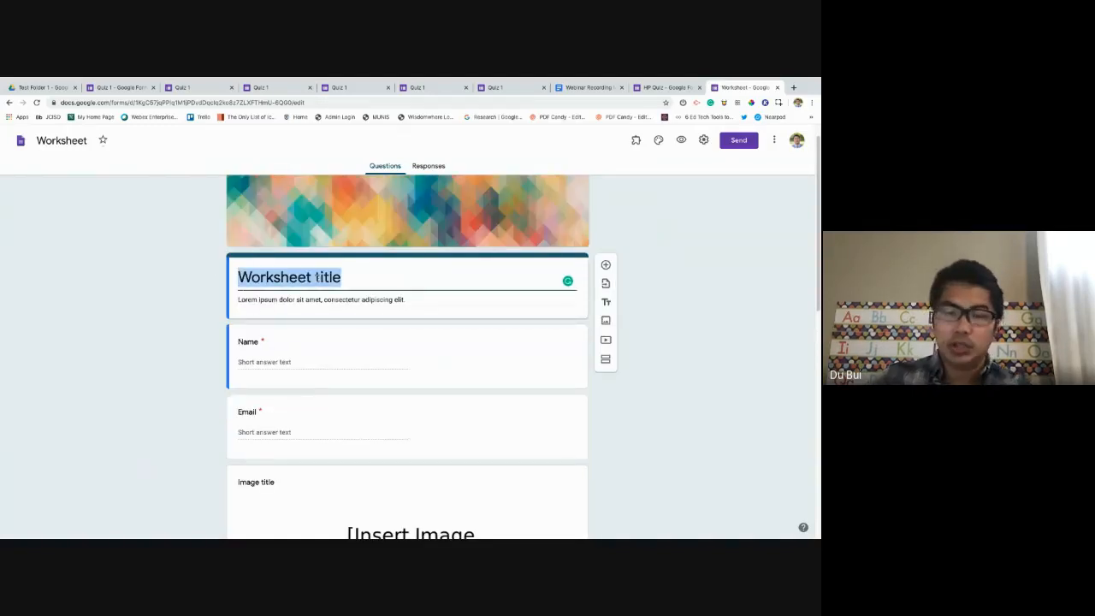
double_click(326, 278)
text(1)
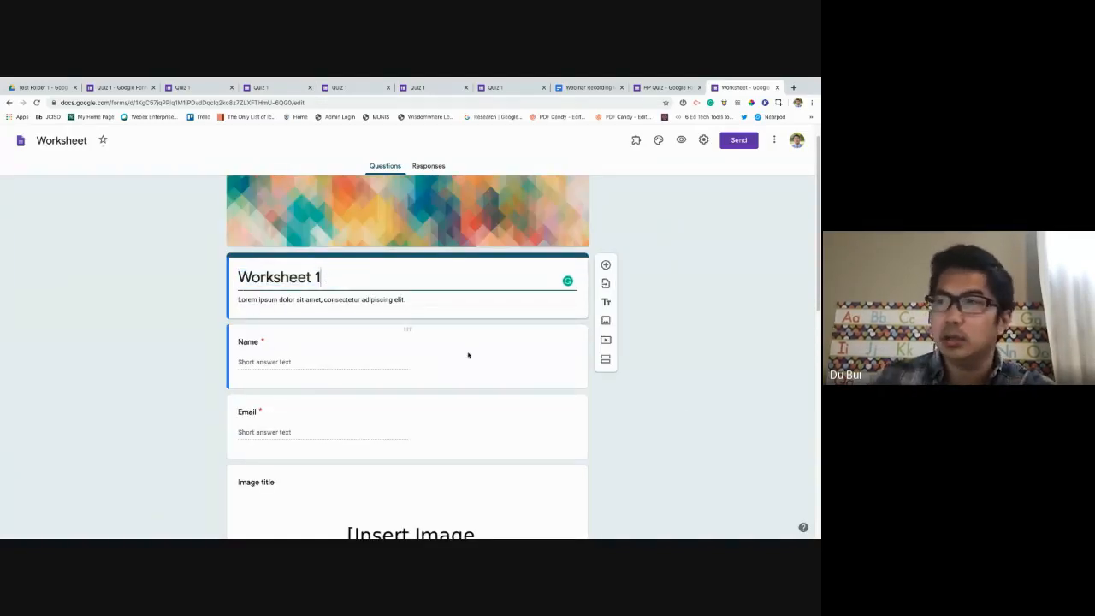
click(587, 386)
Inspect the worksheet's Name, Email and placeholder image items.
scroll(362, 232, down, 1)
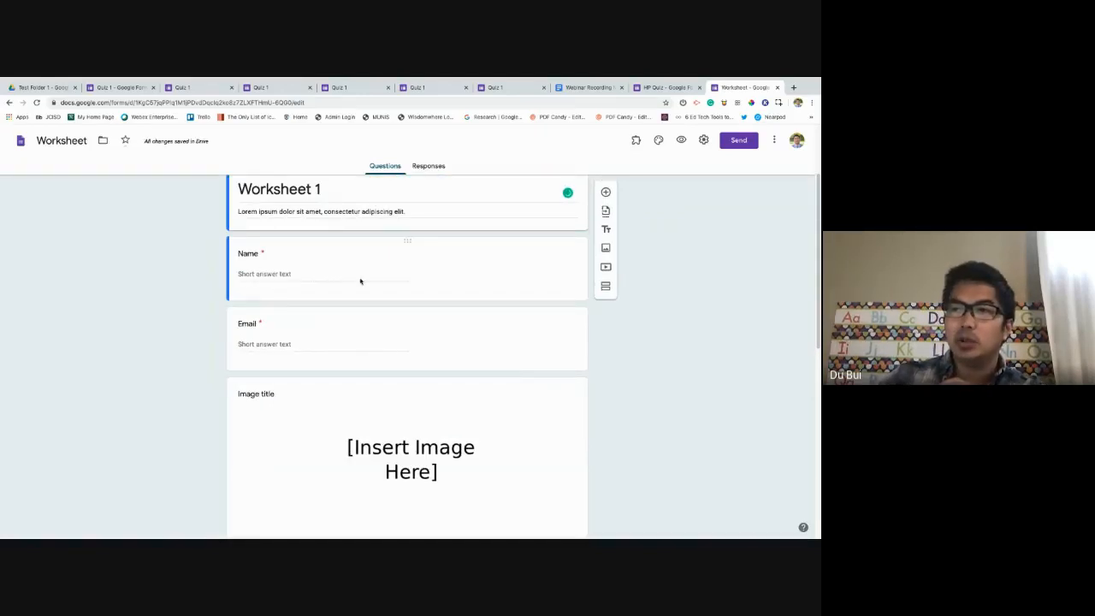
click(325, 275)
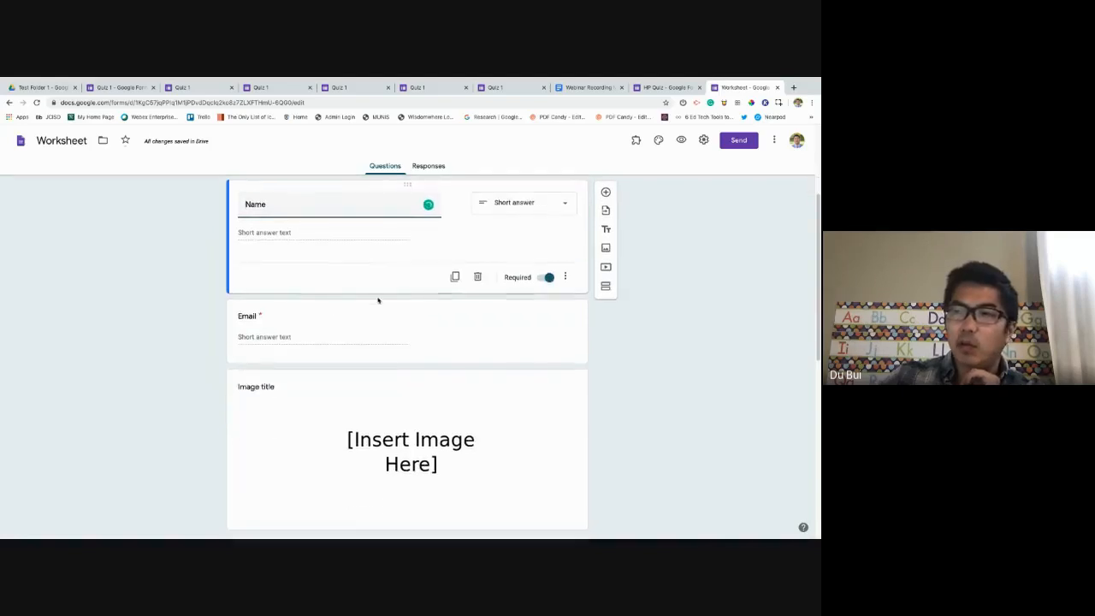
click(337, 334)
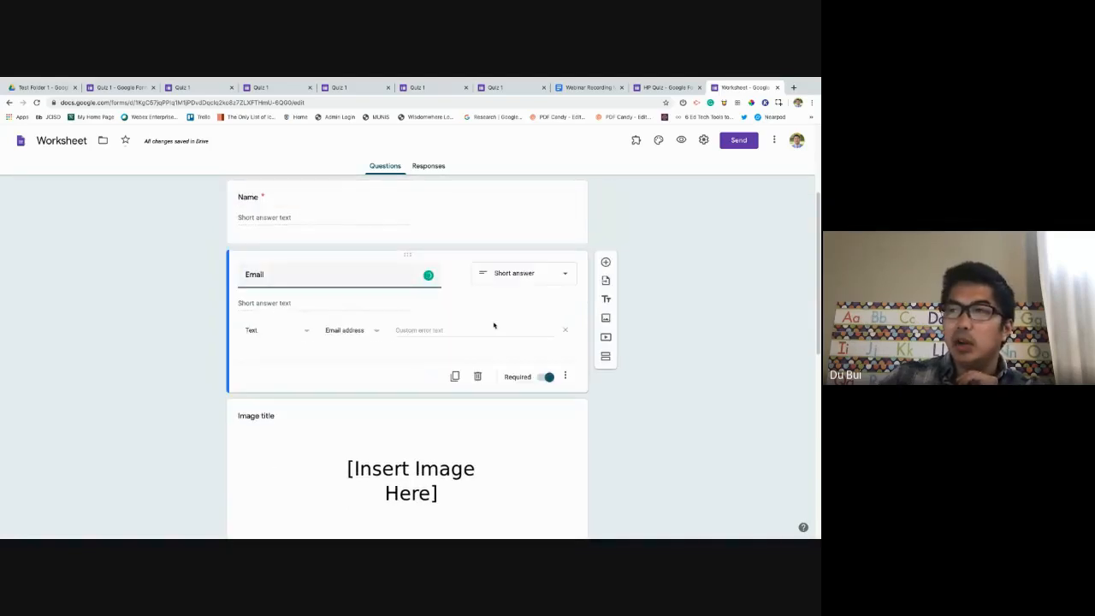
scroll(272, 352, down, 2)
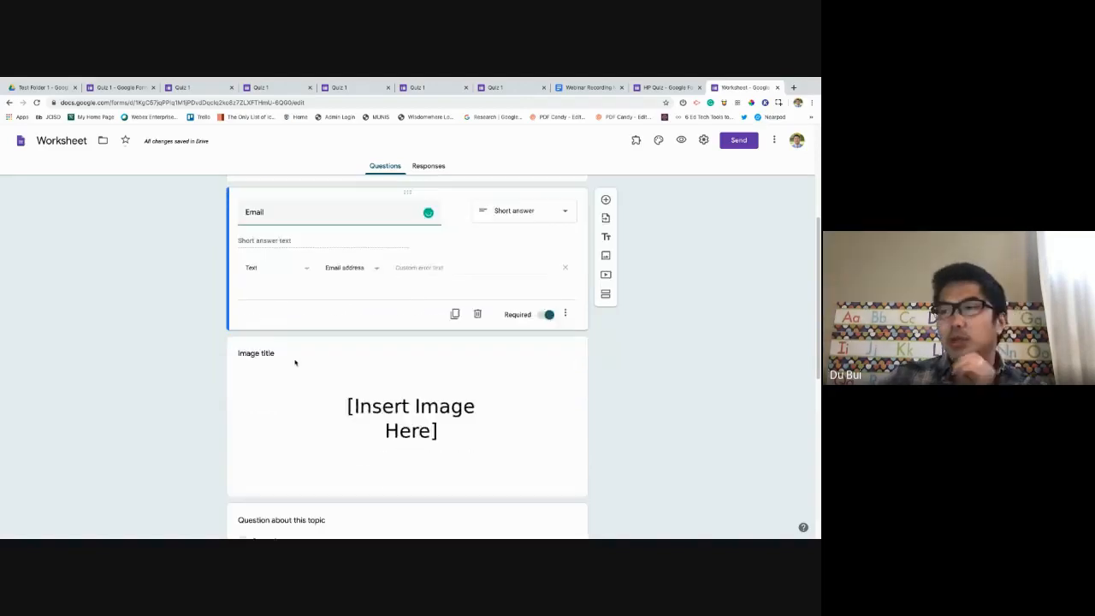
click(391, 359)
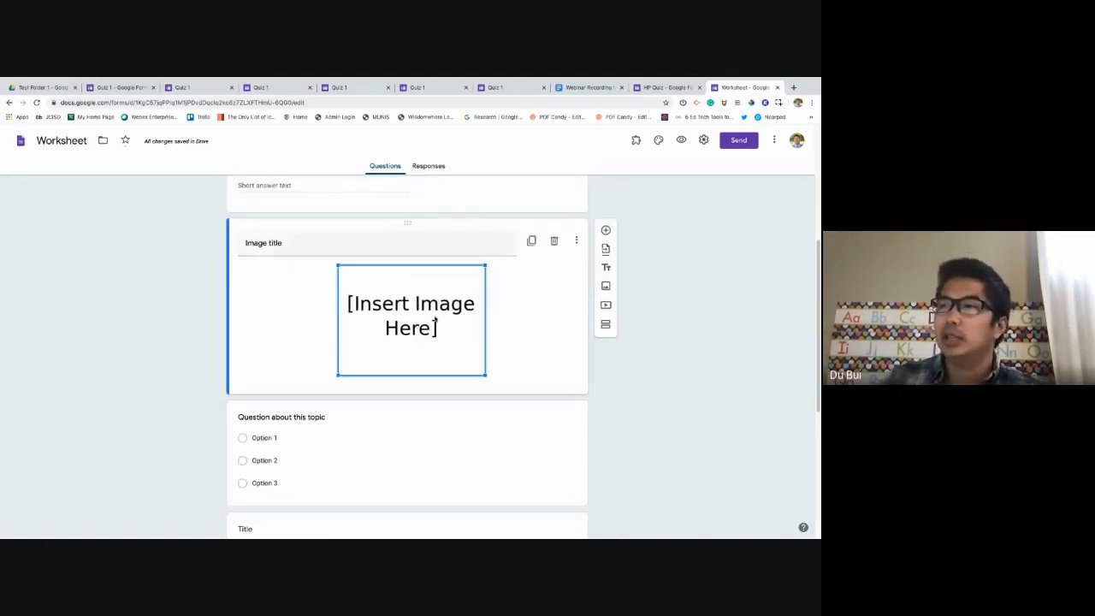
click(618, 306)
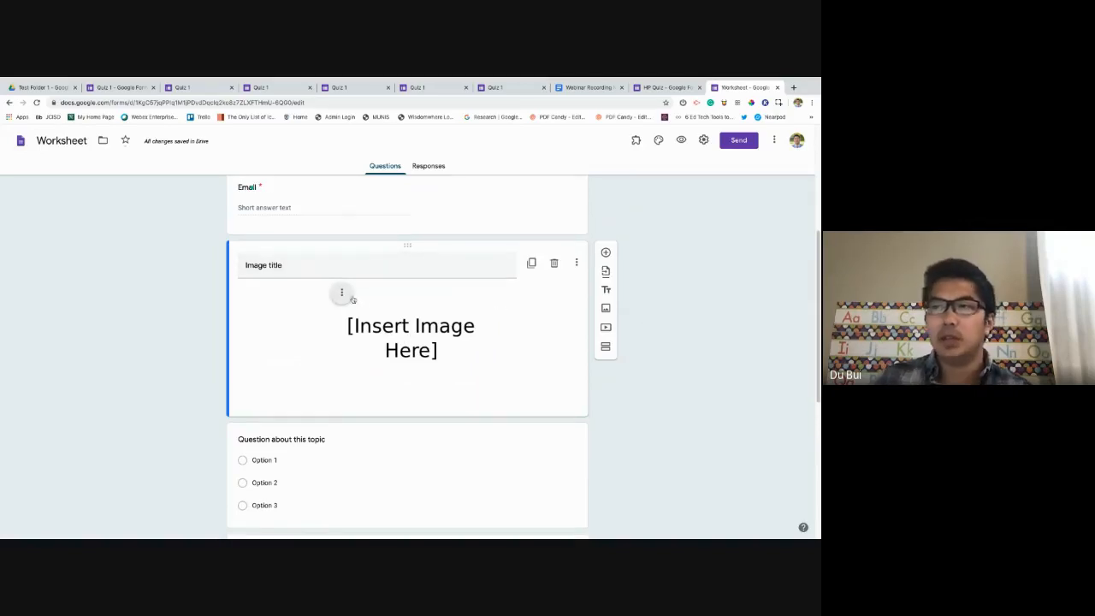
scroll(362, 301, up, 1)
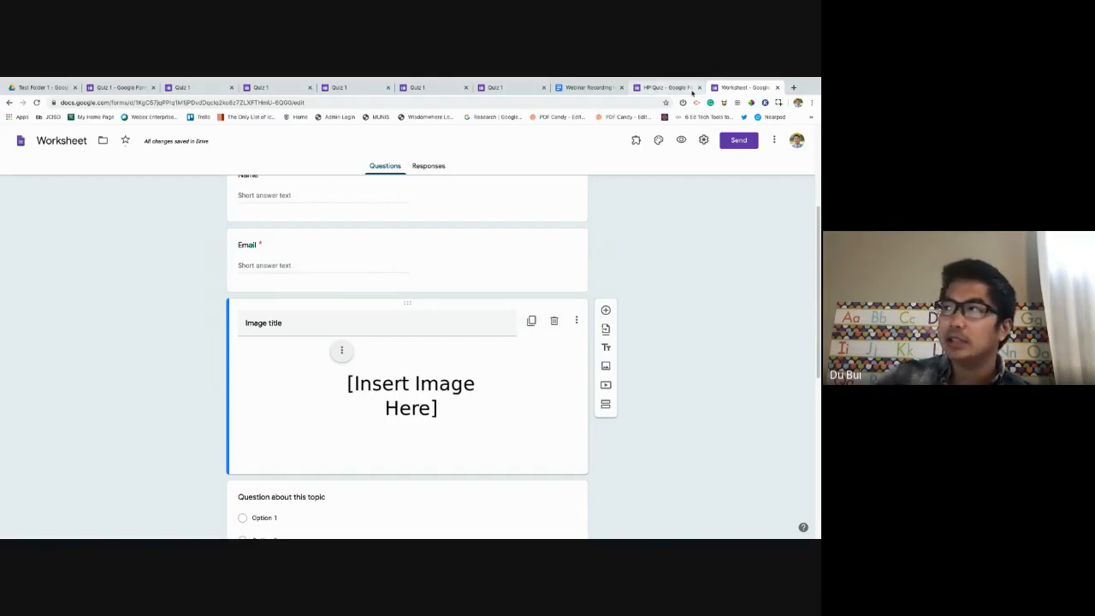
scroll(470, 355, down, 5)
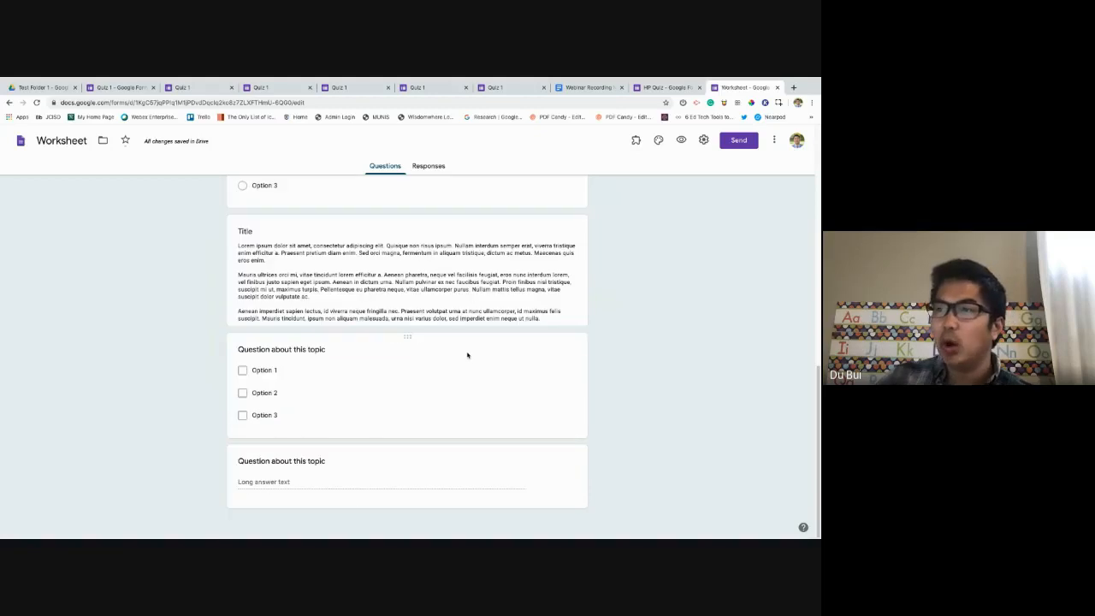
scroll(467, 356, up, 5)
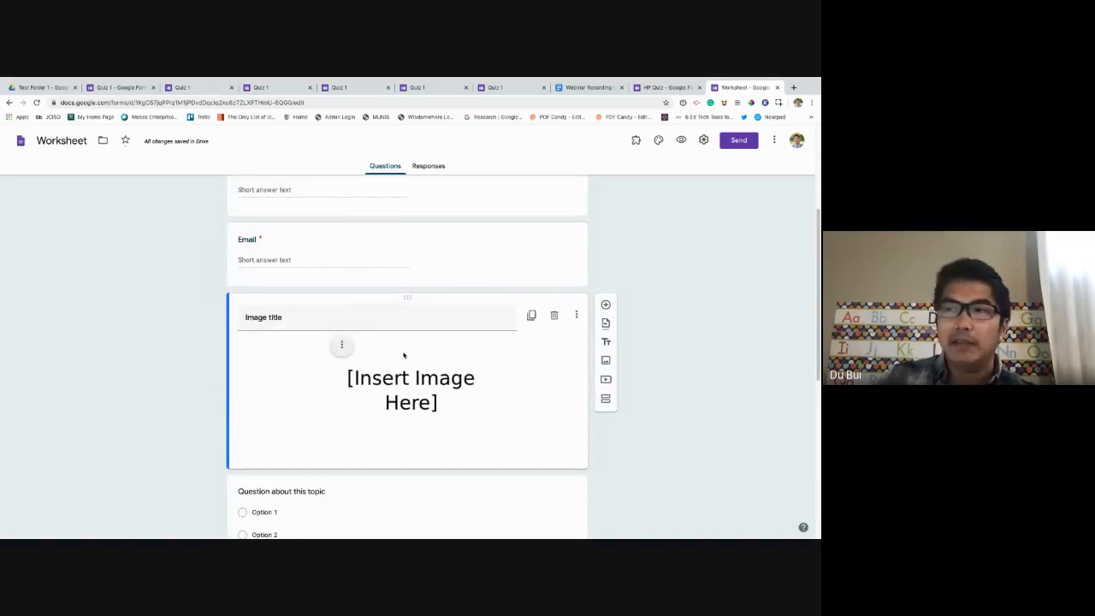
Choose Change from the placeholder image's options menu to replace the picture.
click(345, 350)
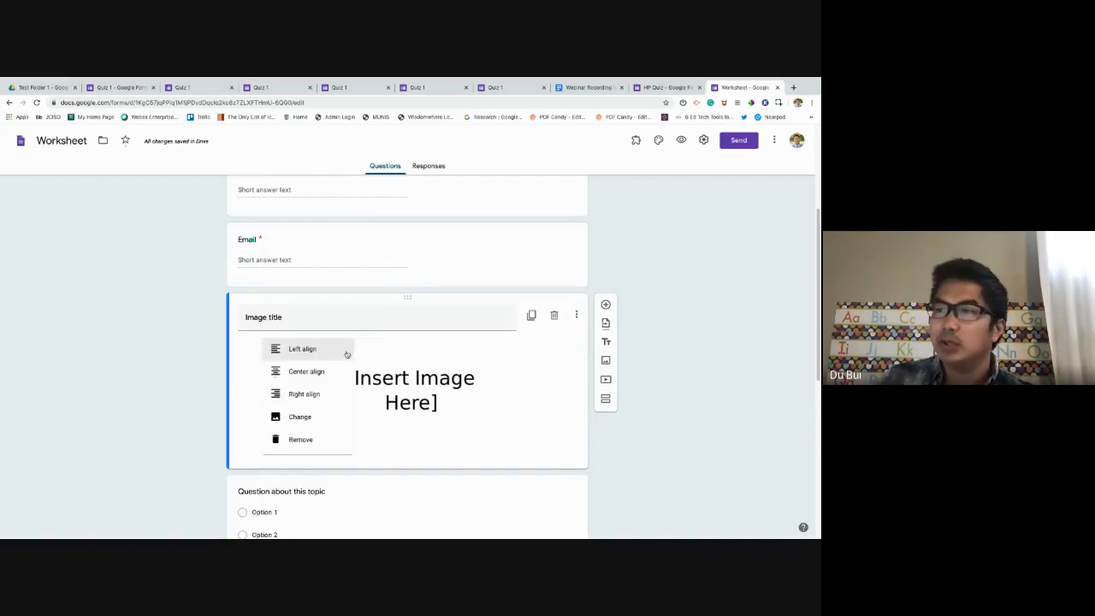
click(301, 418)
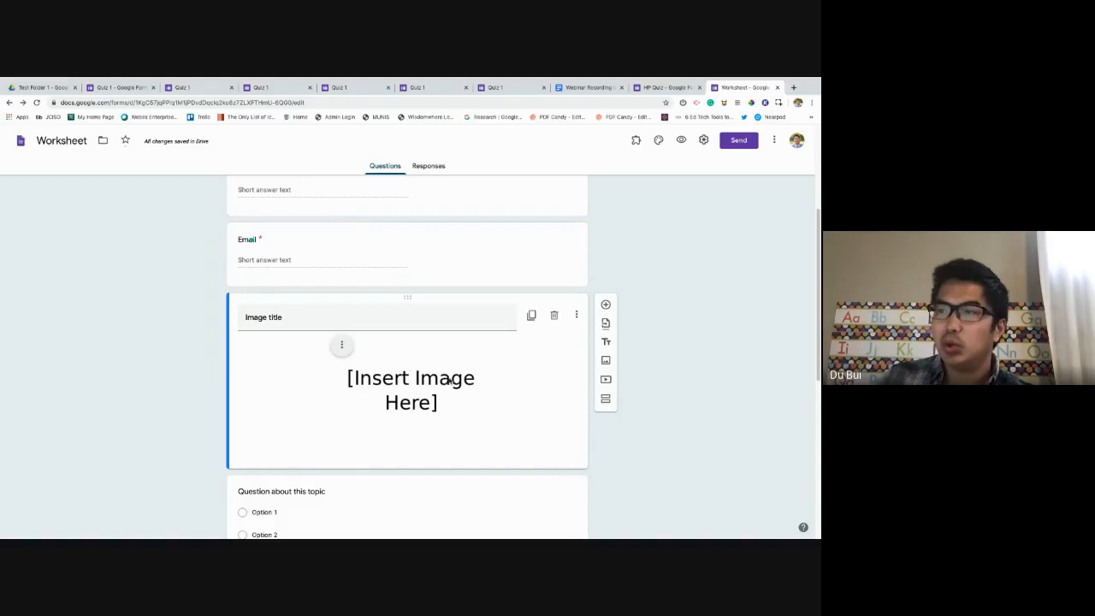
click(346, 346)
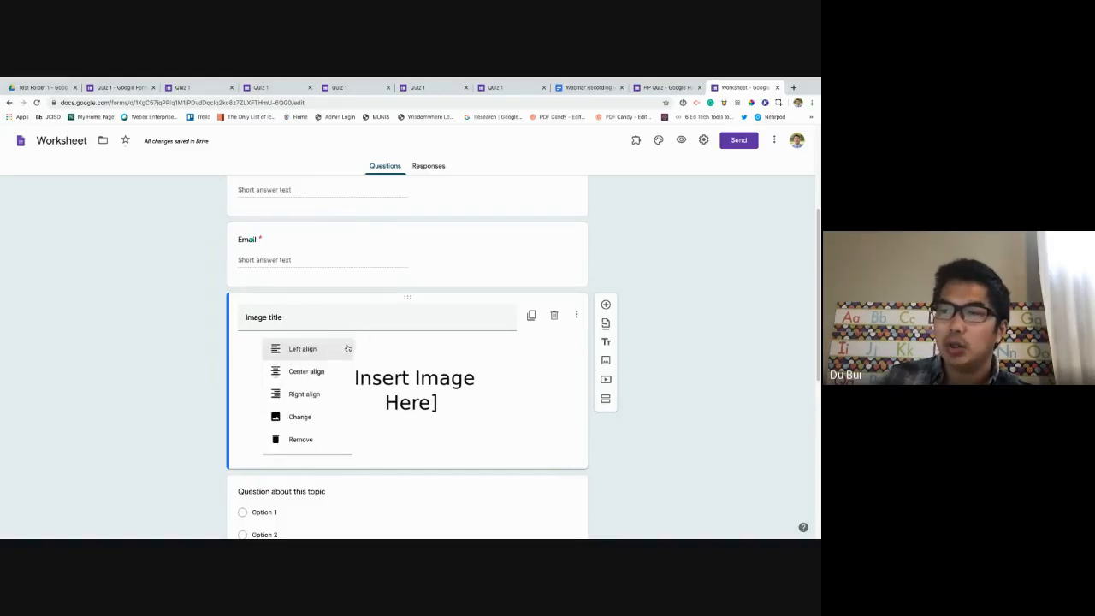
click(301, 418)
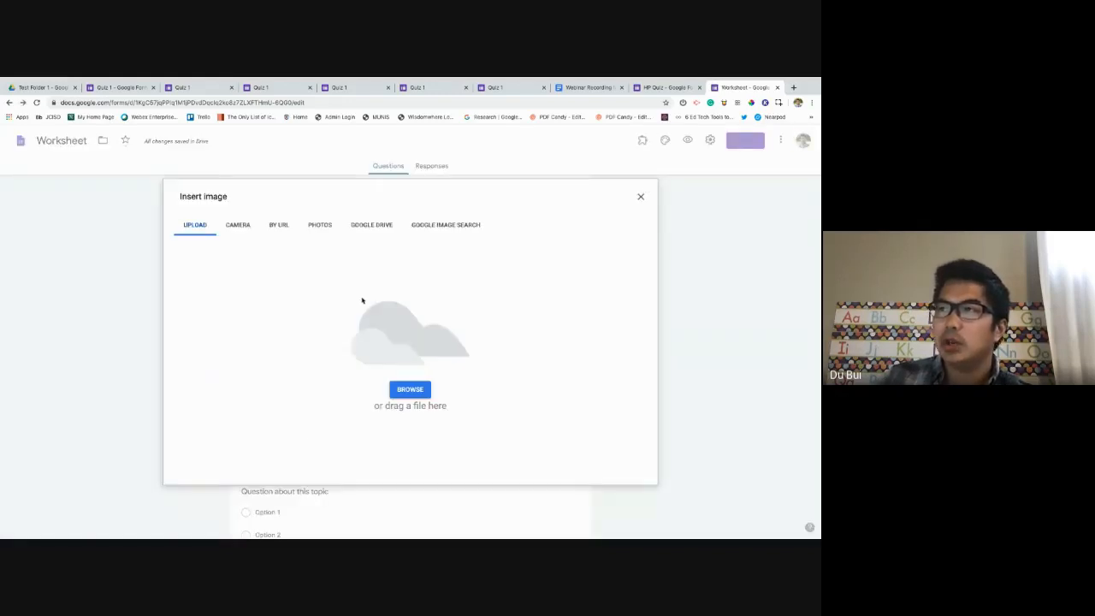
Try the Camera, By URL, Photos and Google Drive sources in the Insert image dialog.
click(237, 226)
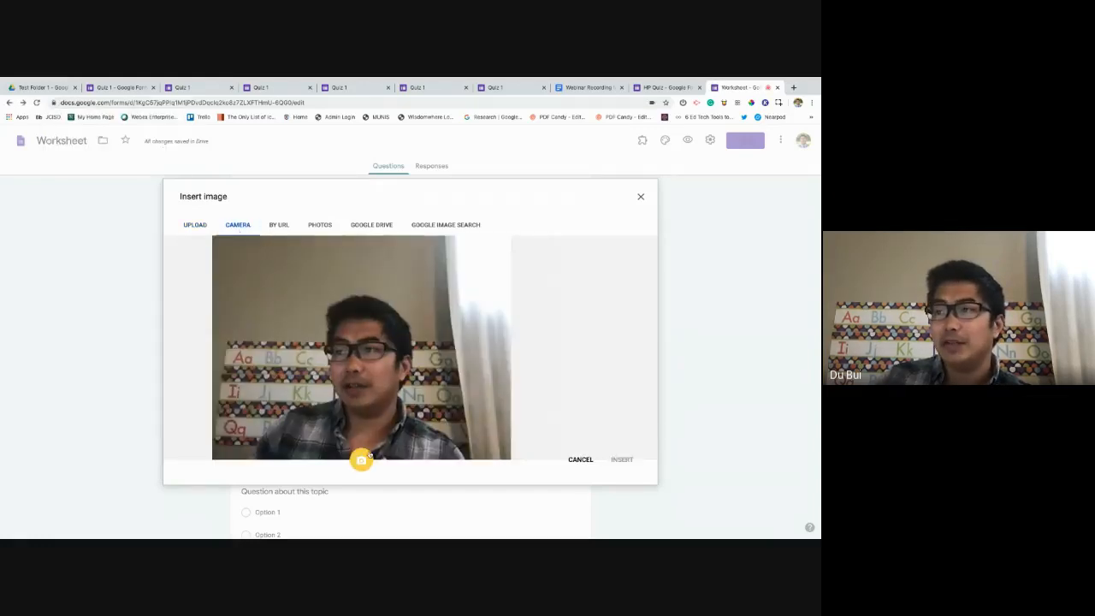
click(291, 225)
click(331, 270)
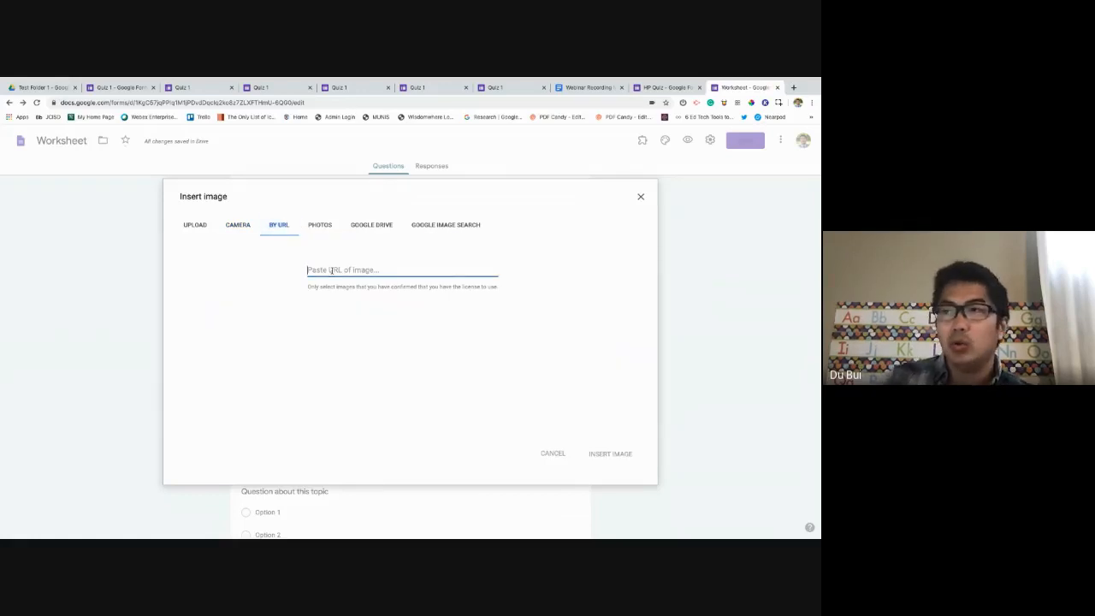
click(319, 226)
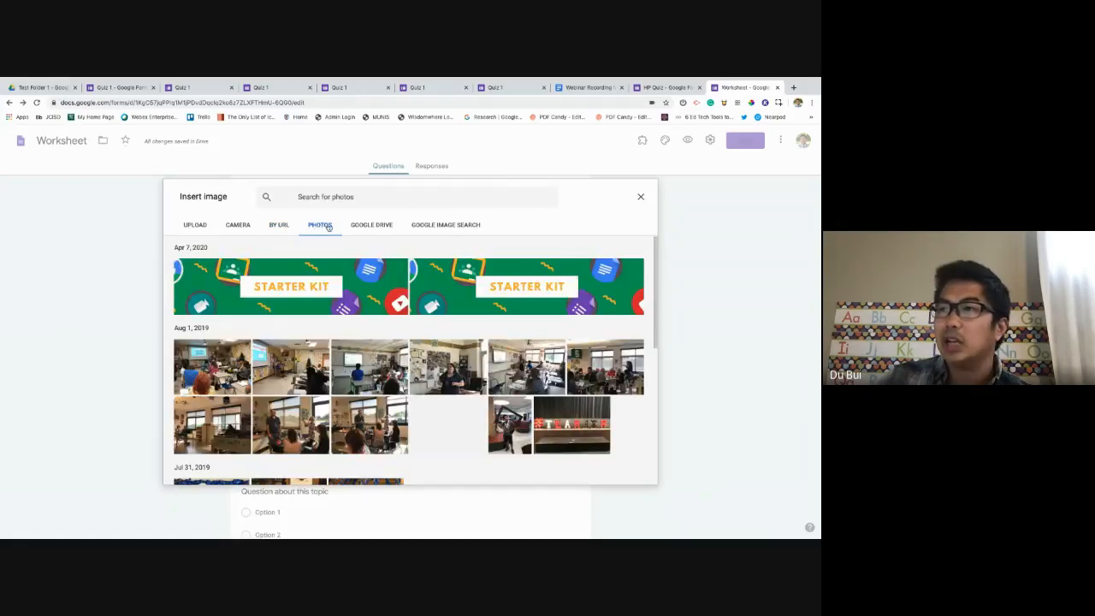
click(372, 231)
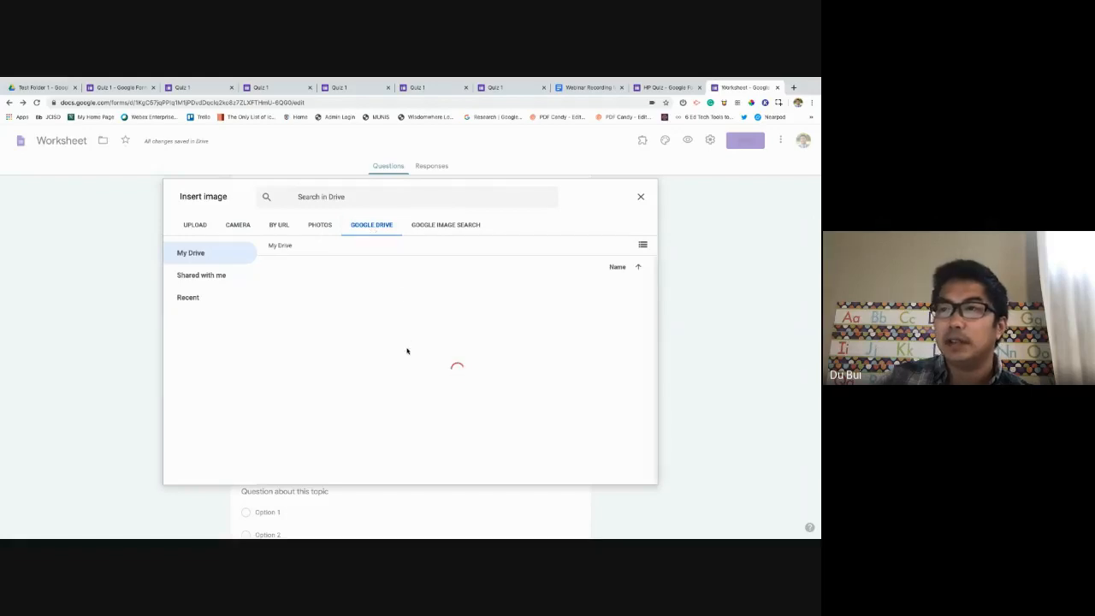
scroll(410, 348, down, 5)
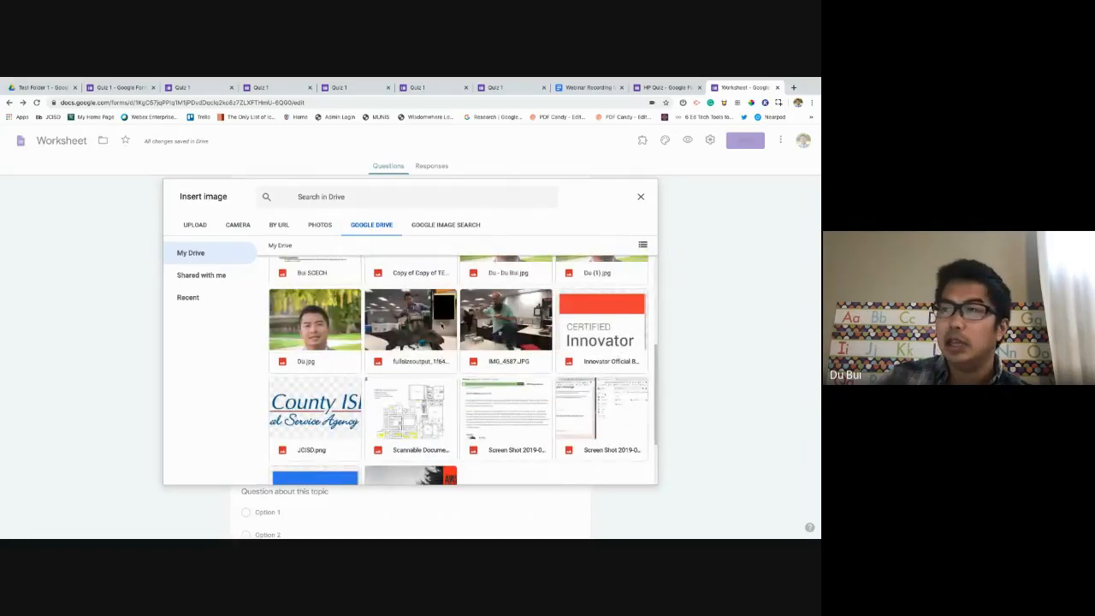
Search images for 'Dogs' and insert the puppy-in-crate photo.
click(449, 226)
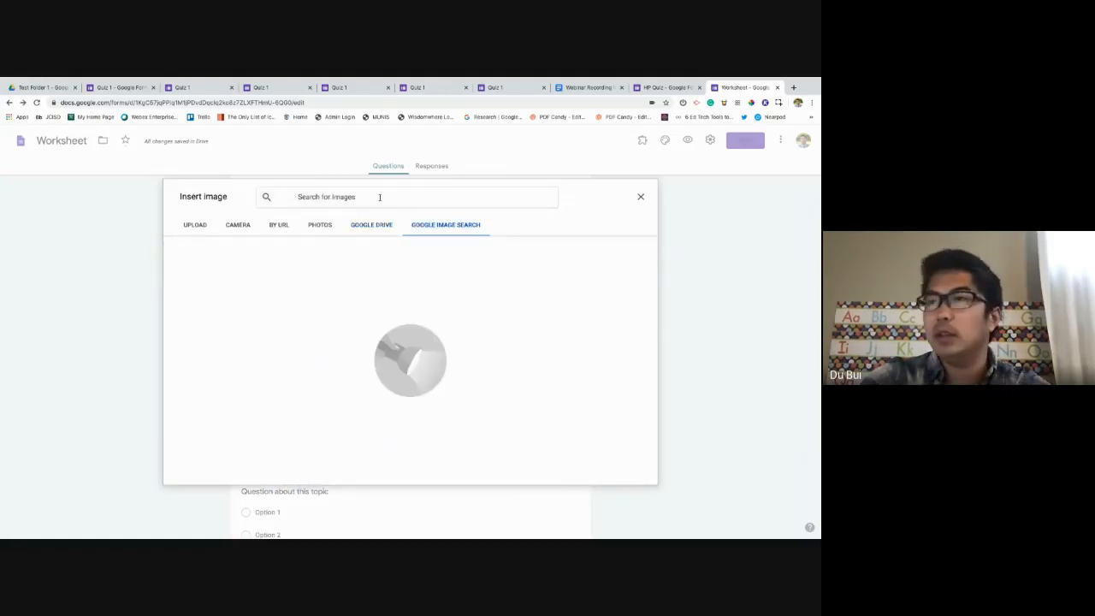
click(380, 197)
text(Dogs)
key(Return)
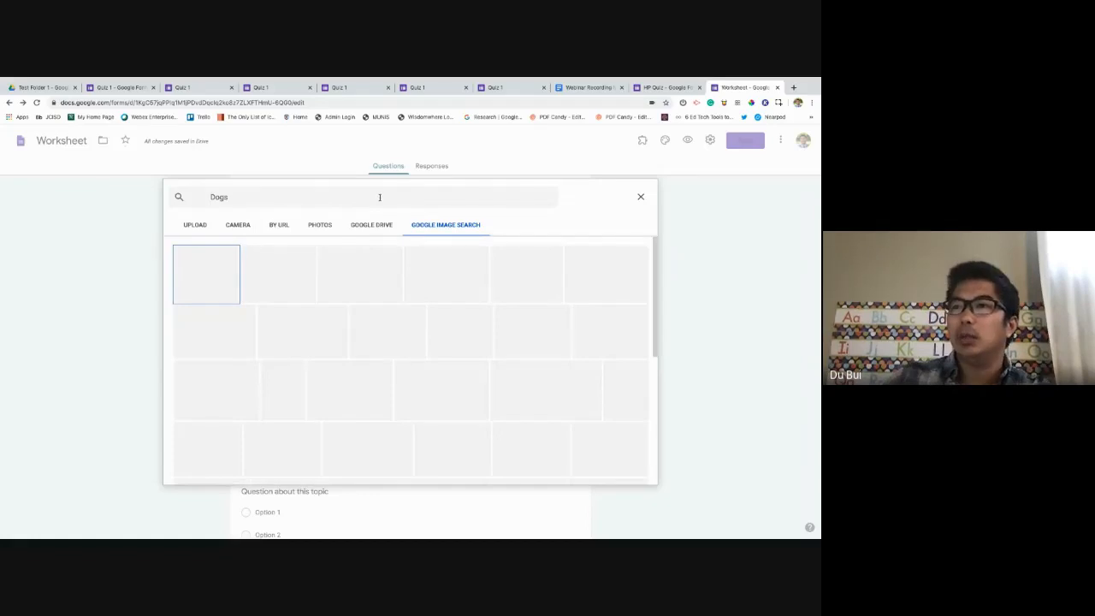
click(369, 280)
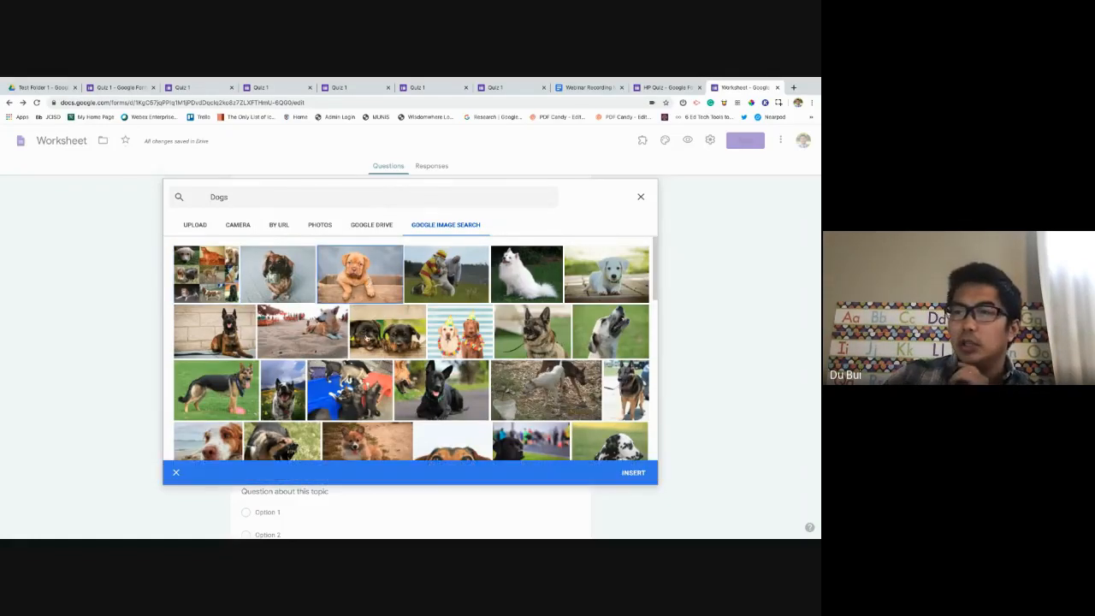
click(635, 473)
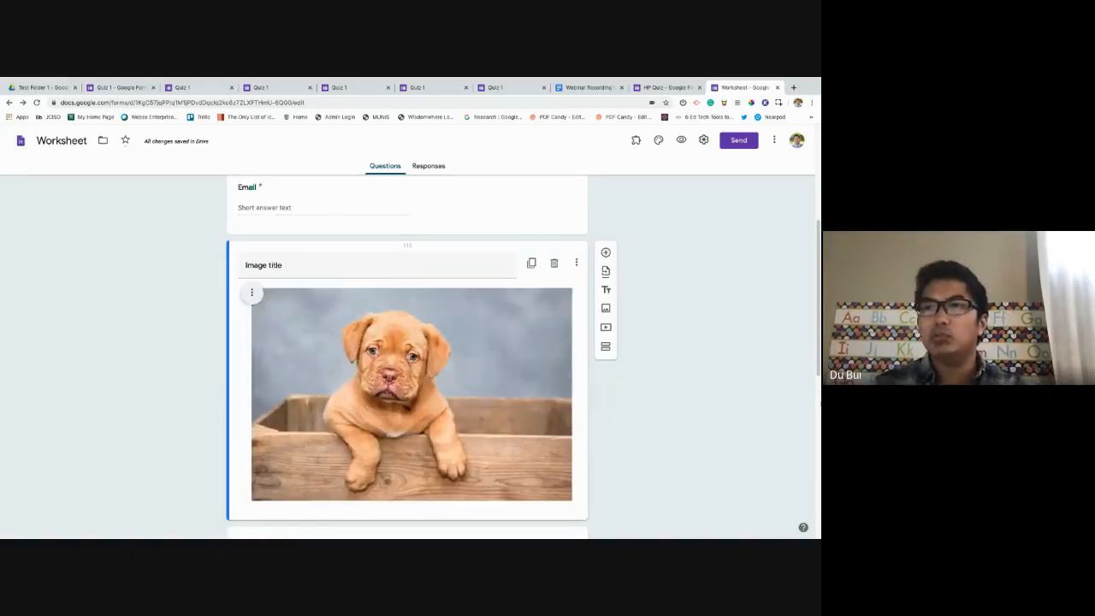
Switch back to the Quiz 1 editor and select its Email question.
scroll(354, 319, up, 1)
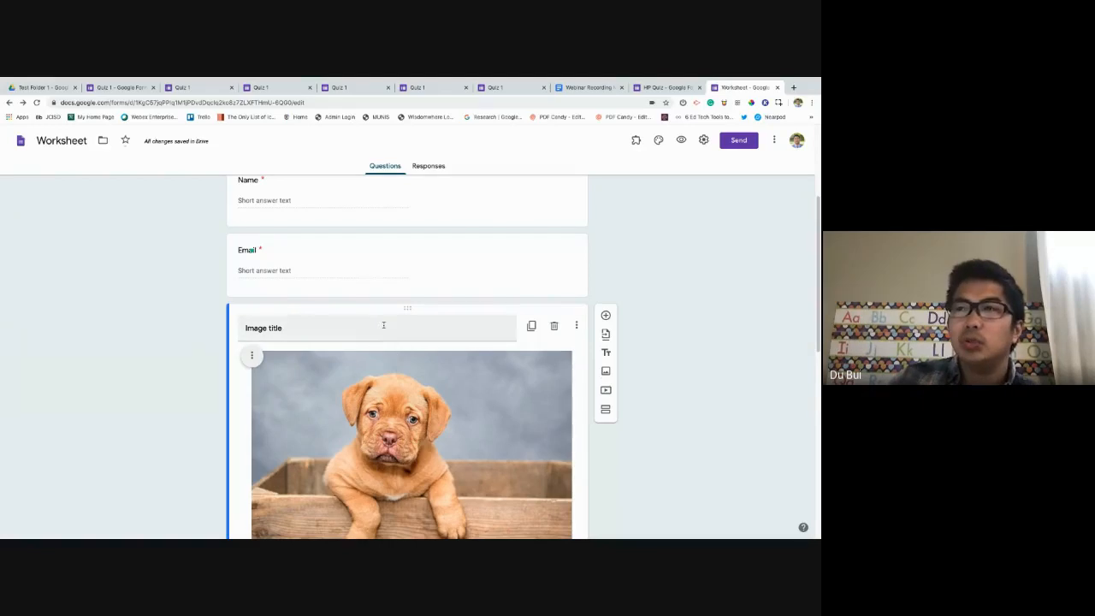
click(188, 88)
click(120, 87)
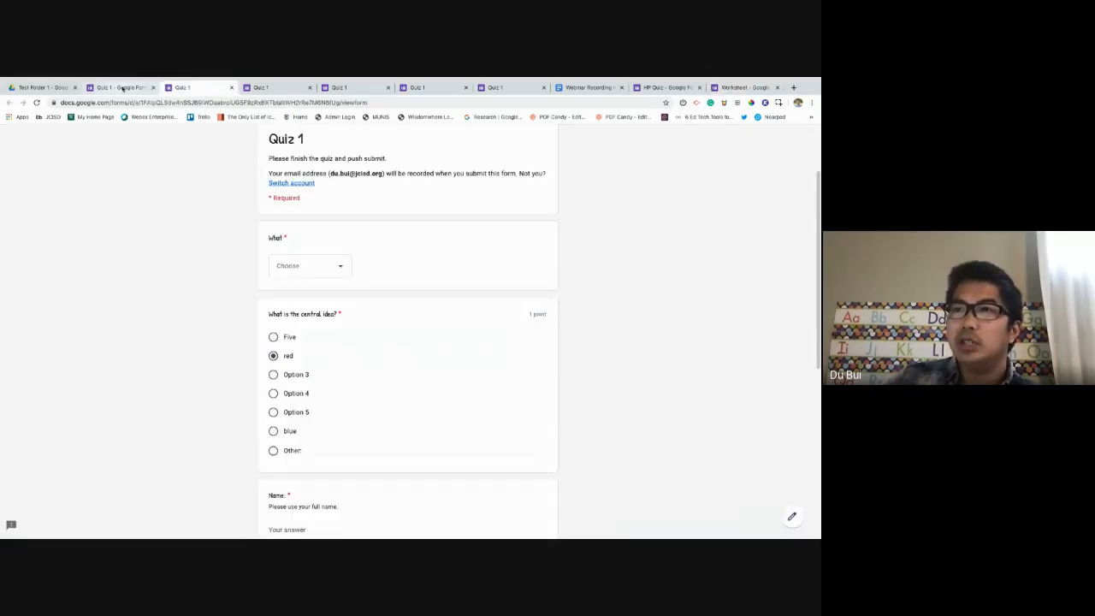
click(492, 359)
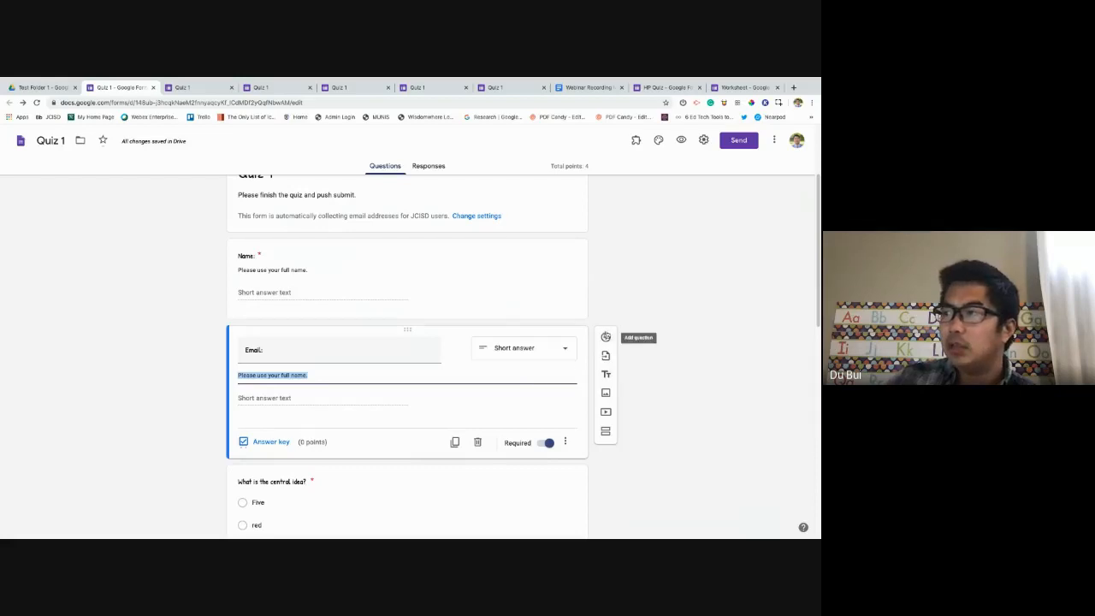
Insert a 'dogs' search photo of dogs with a firefighter mascot below Email.
click(612, 396)
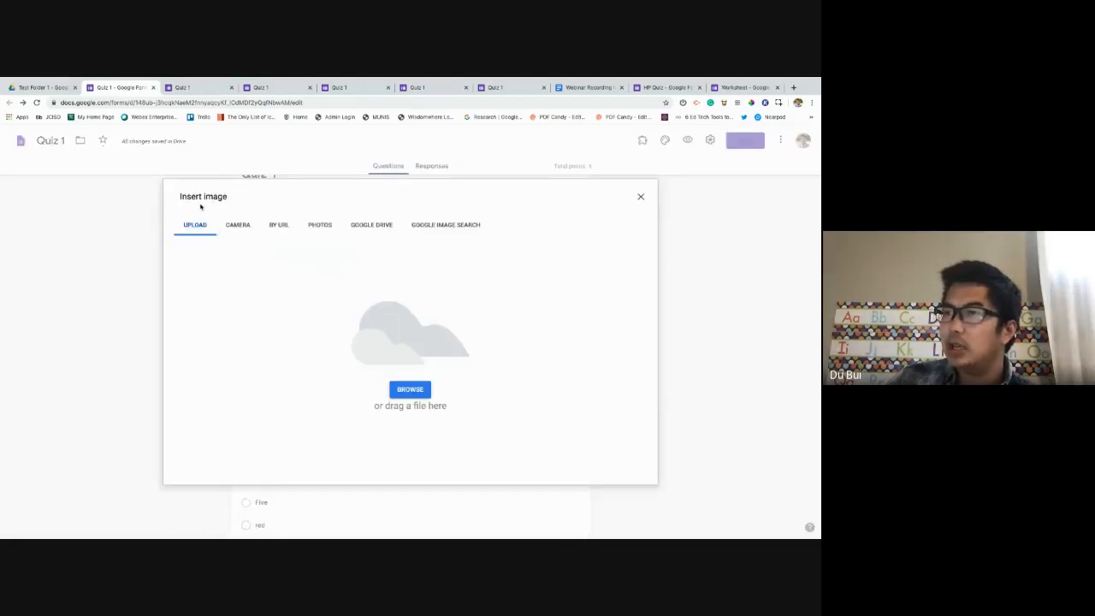
click(414, 225)
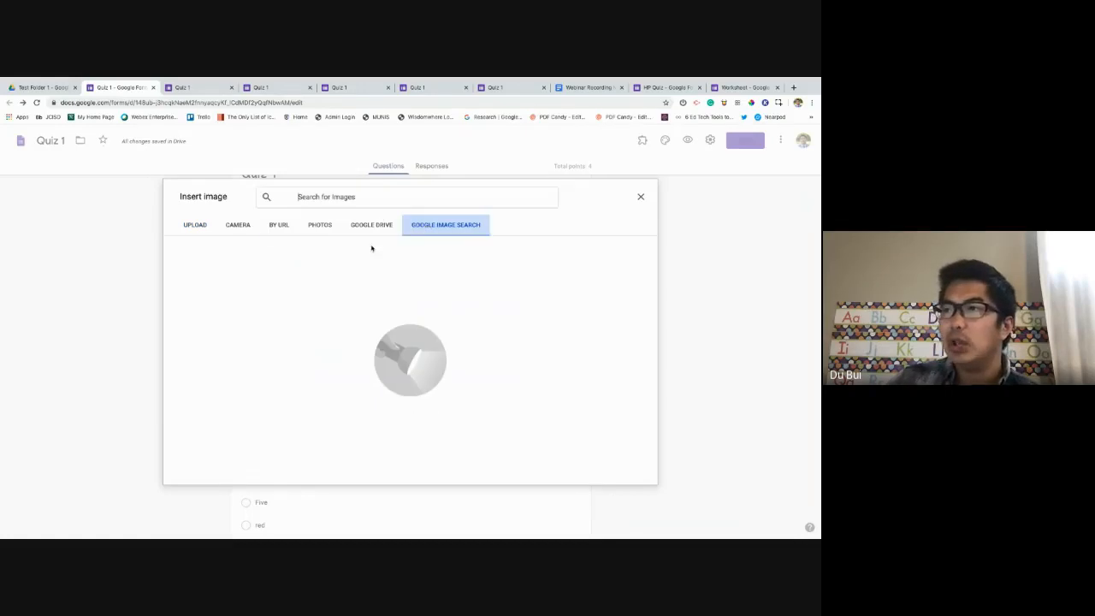
click(350, 205)
text(d)
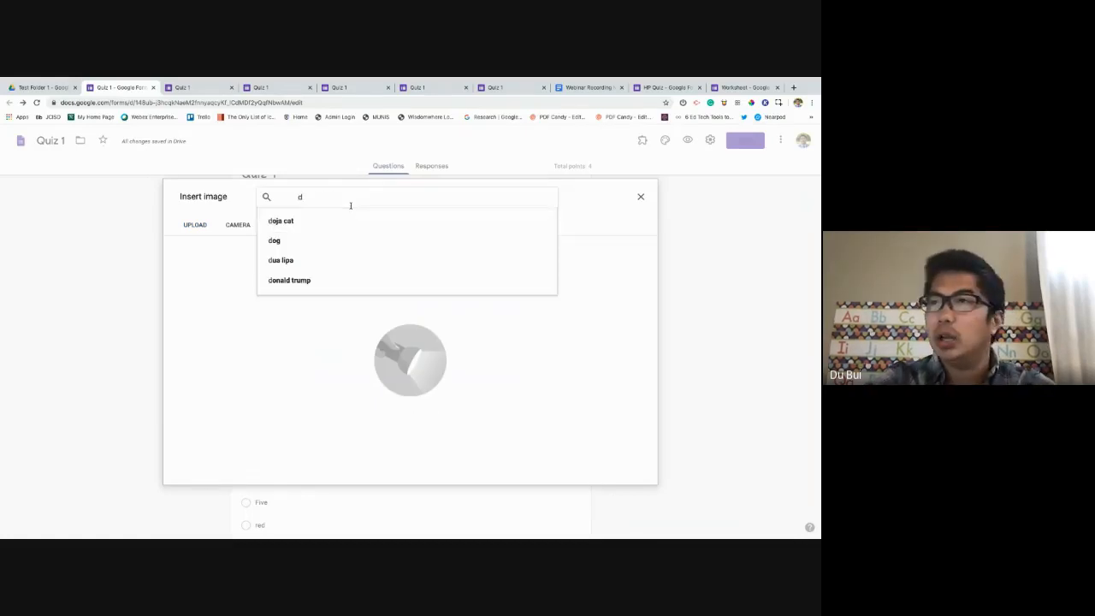
text(ogs)
key(Return)
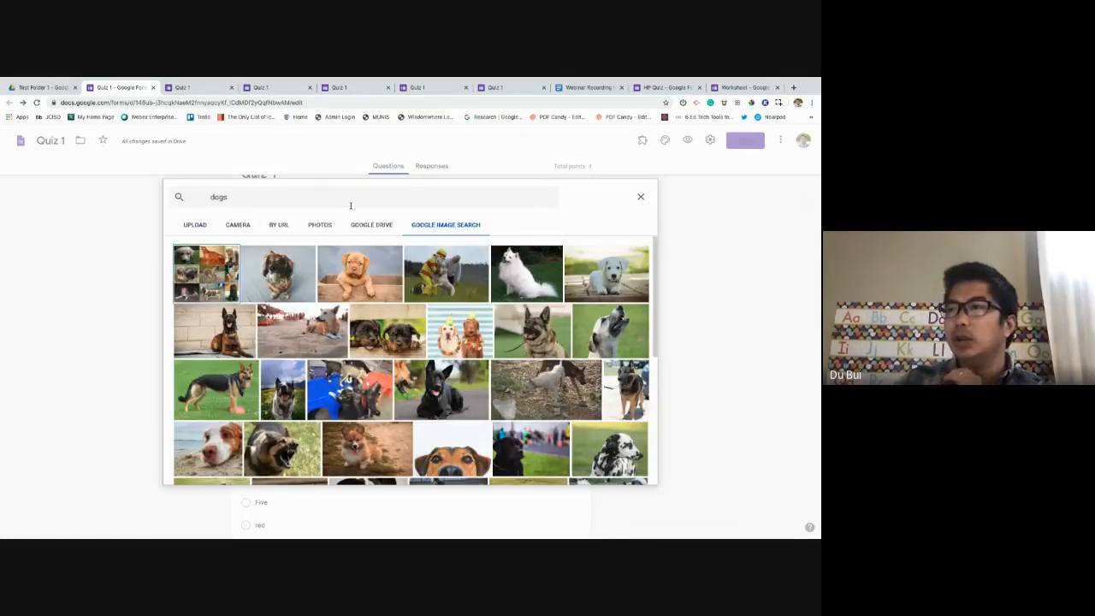
click(454, 276)
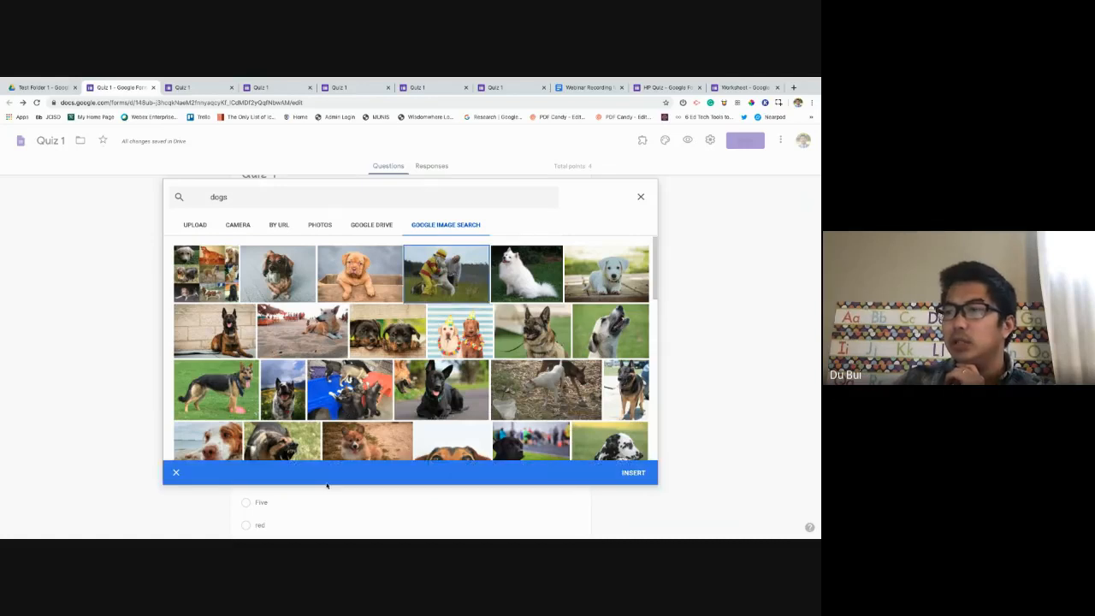
click(633, 473)
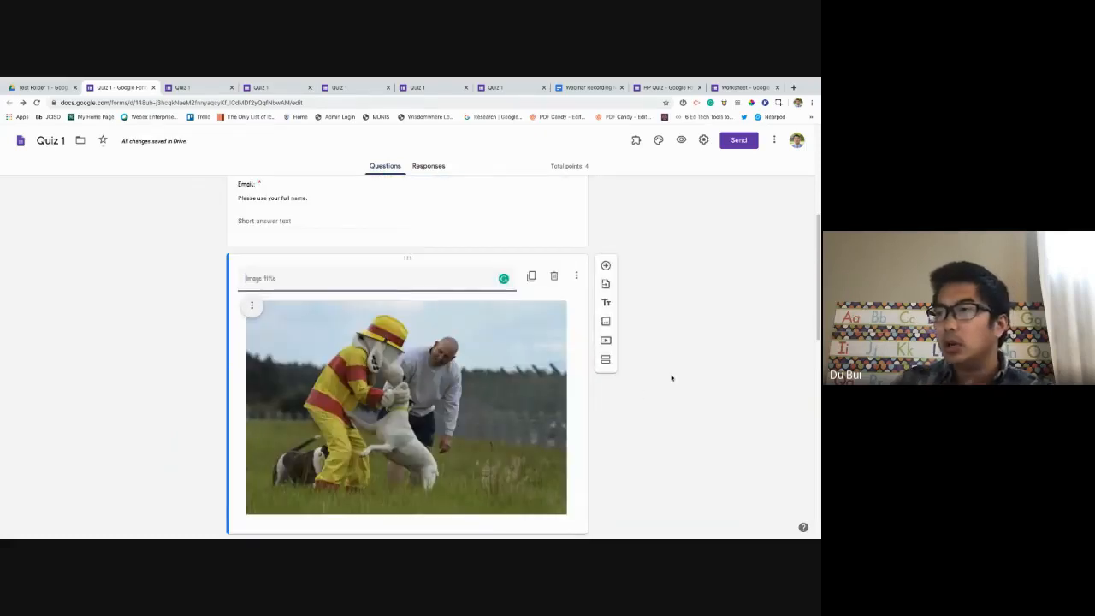
click(750, 427)
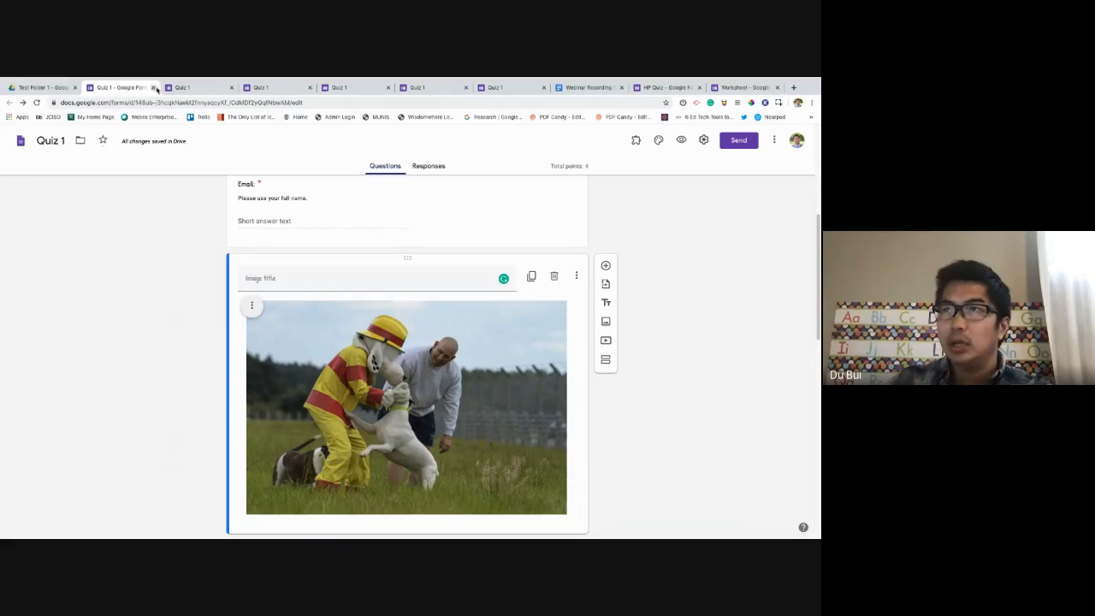
click(741, 87)
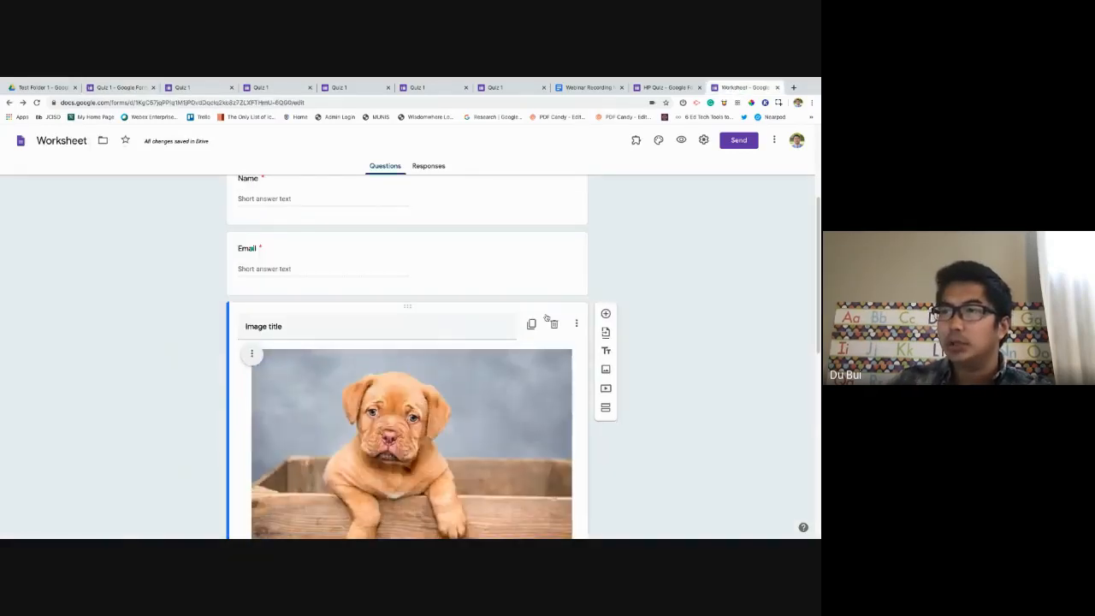
scroll(633, 342, down, 2)
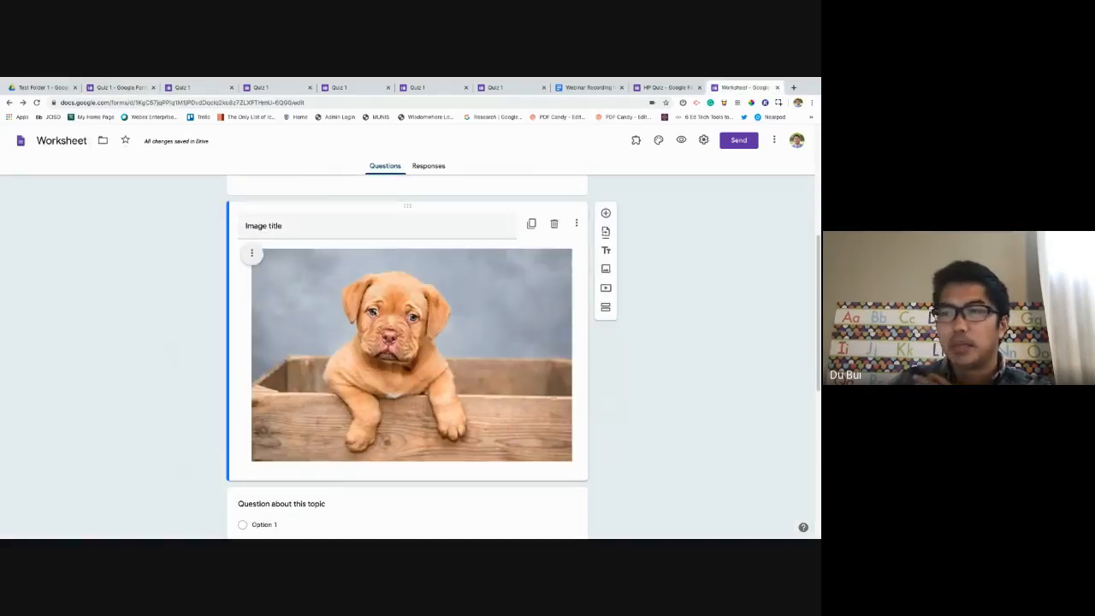
scroll(523, 324, down, 1)
scroll(530, 325, up, 3)
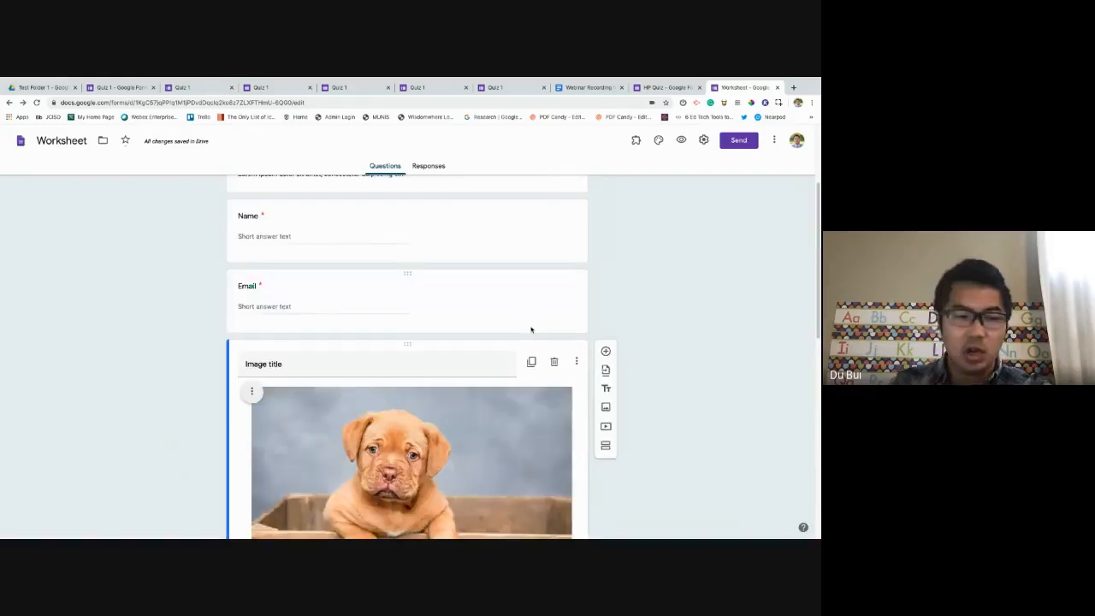
scroll(532, 338, down, 5)
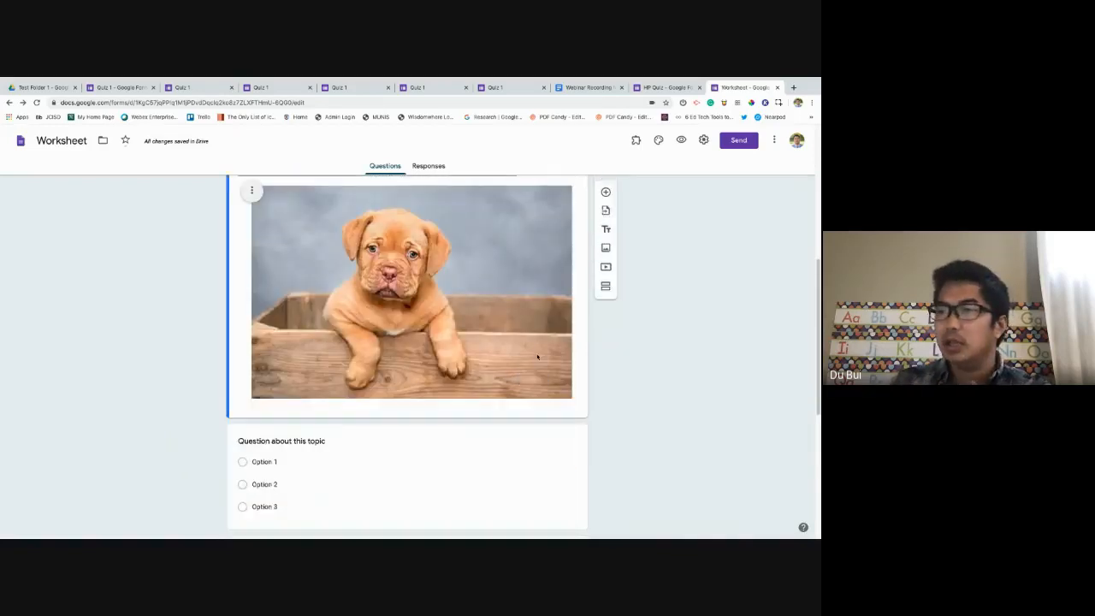
scroll(522, 351, down, 1)
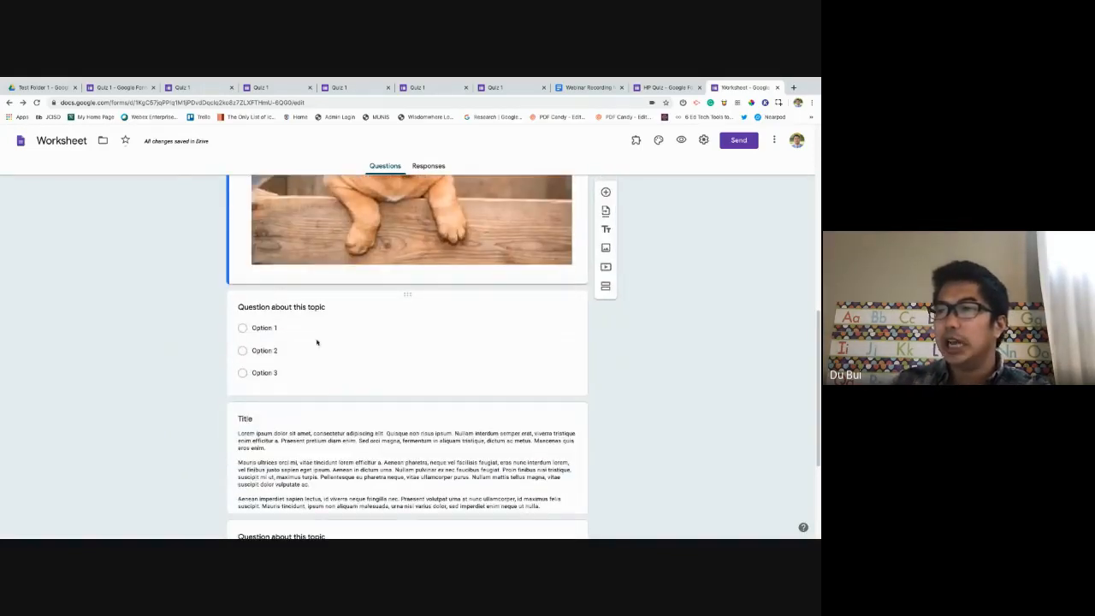
click(311, 307)
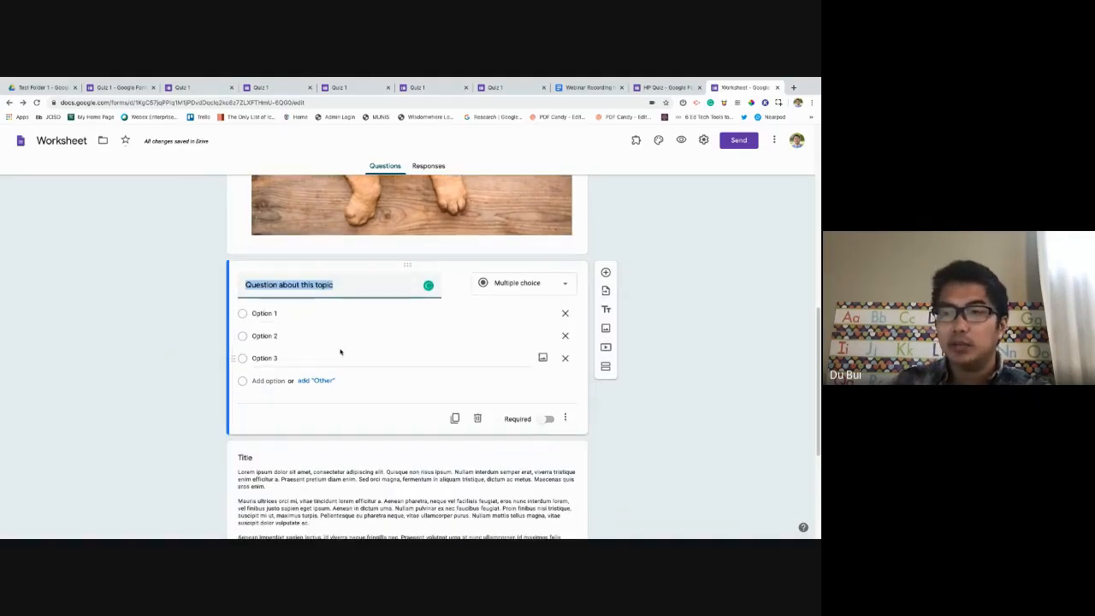
click(552, 290)
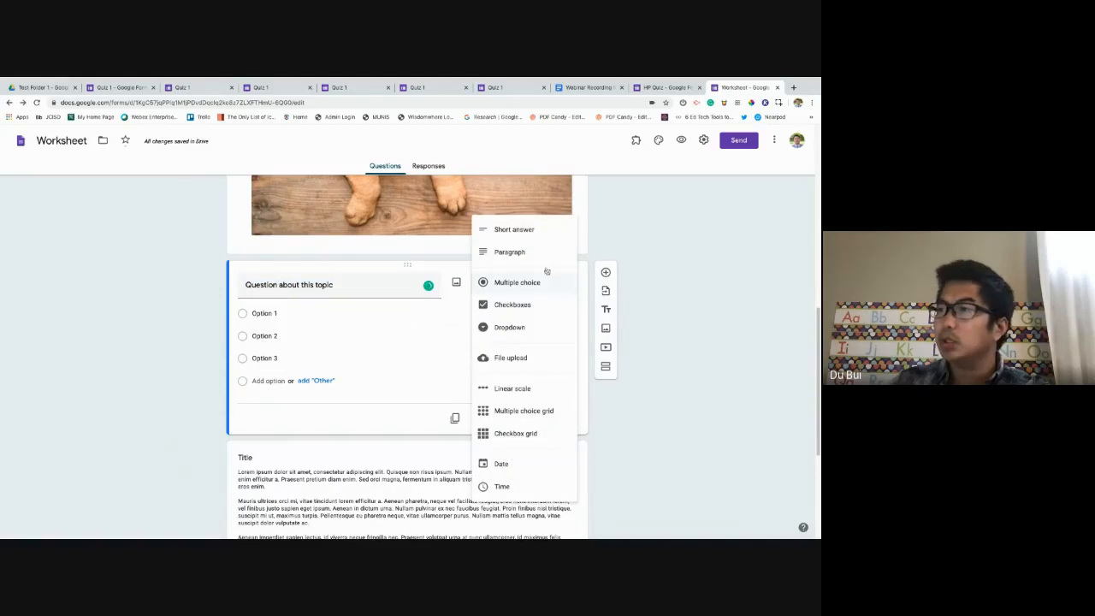
click(733, 323)
scroll(444, 375, down, 2)
triple_click(444, 375)
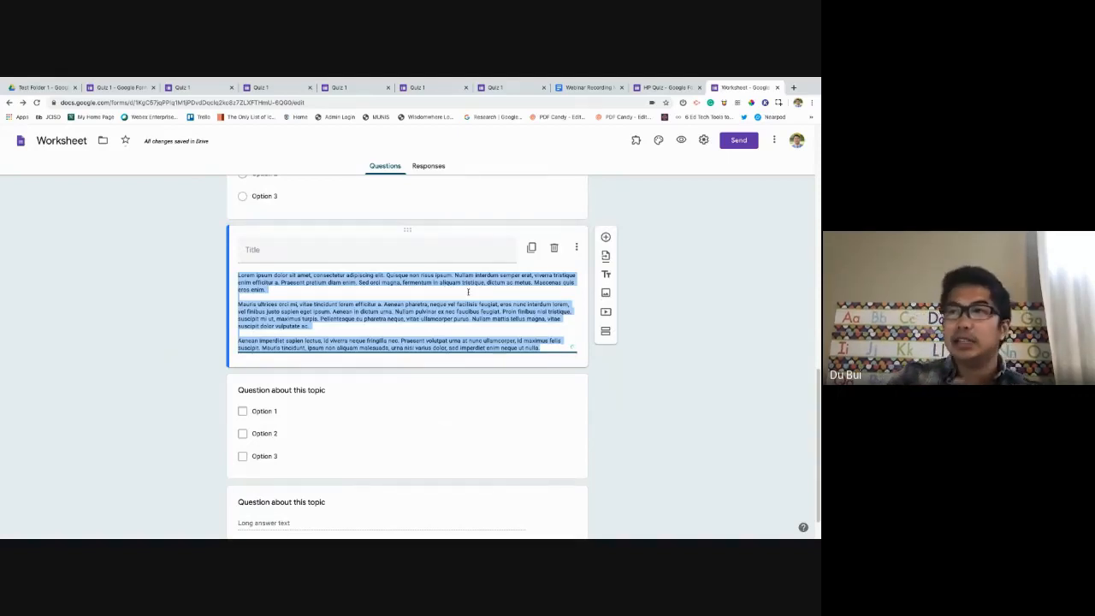
Title the lorem ipsum text block 'Story 1' and select all its description text.
click(414, 247)
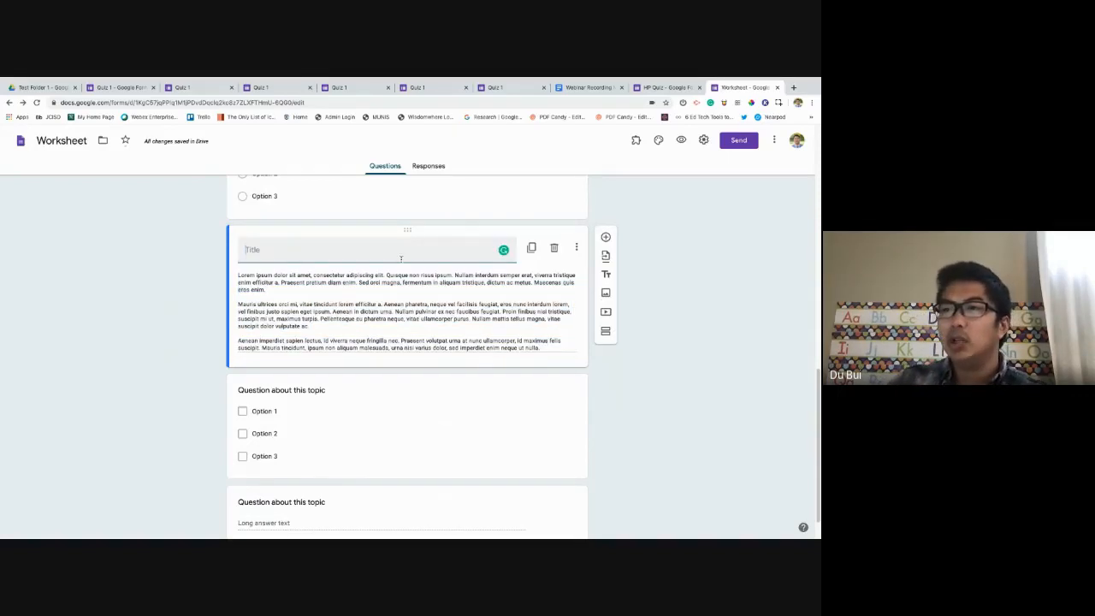
text(Story 1)
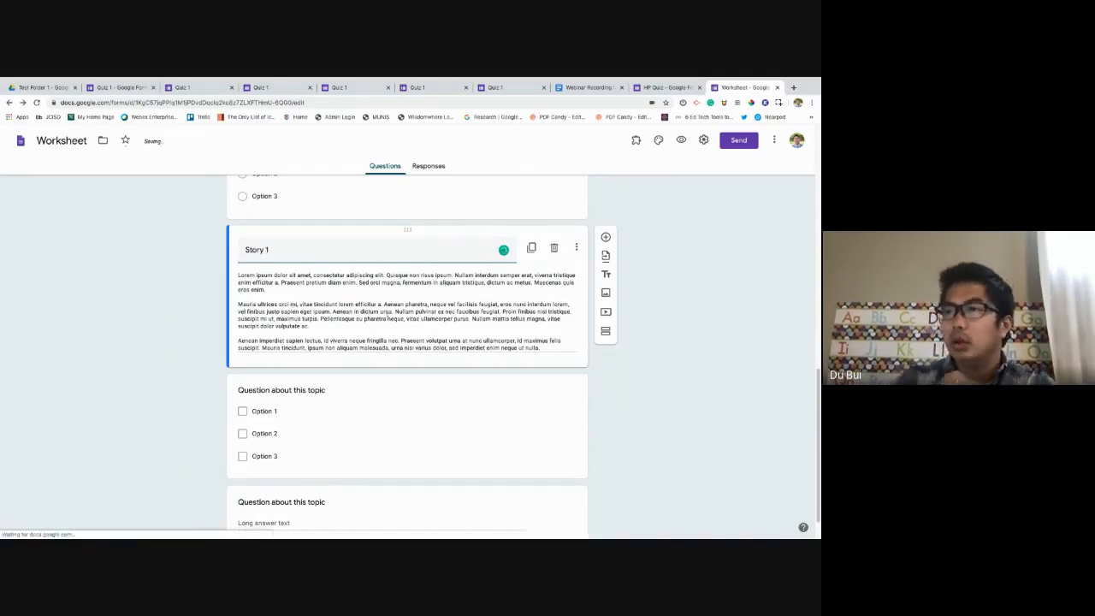
click(389, 317)
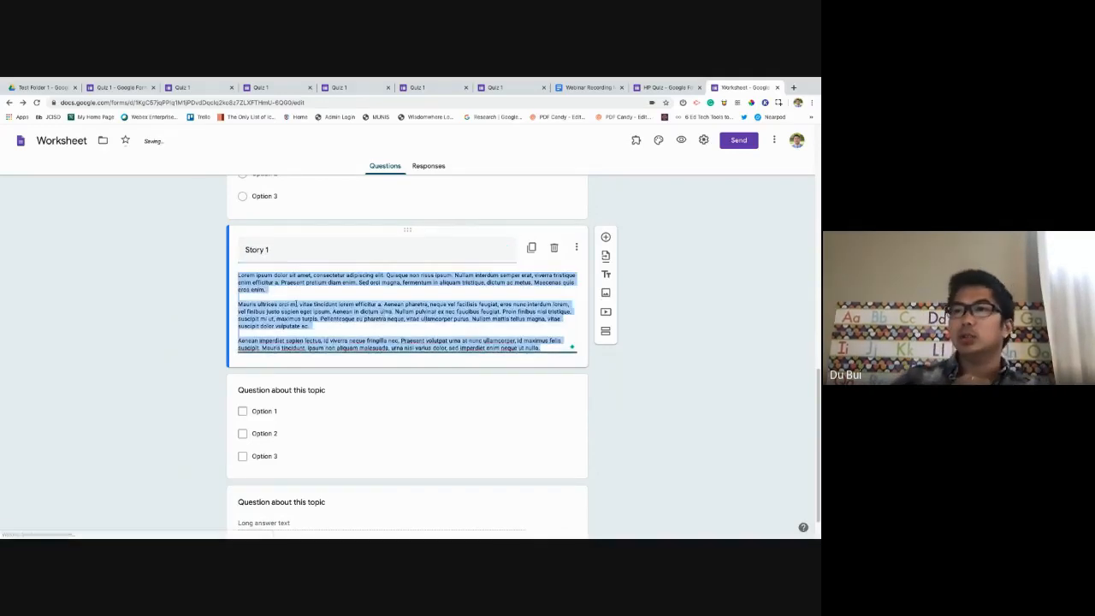
scroll(282, 289, down, 1)
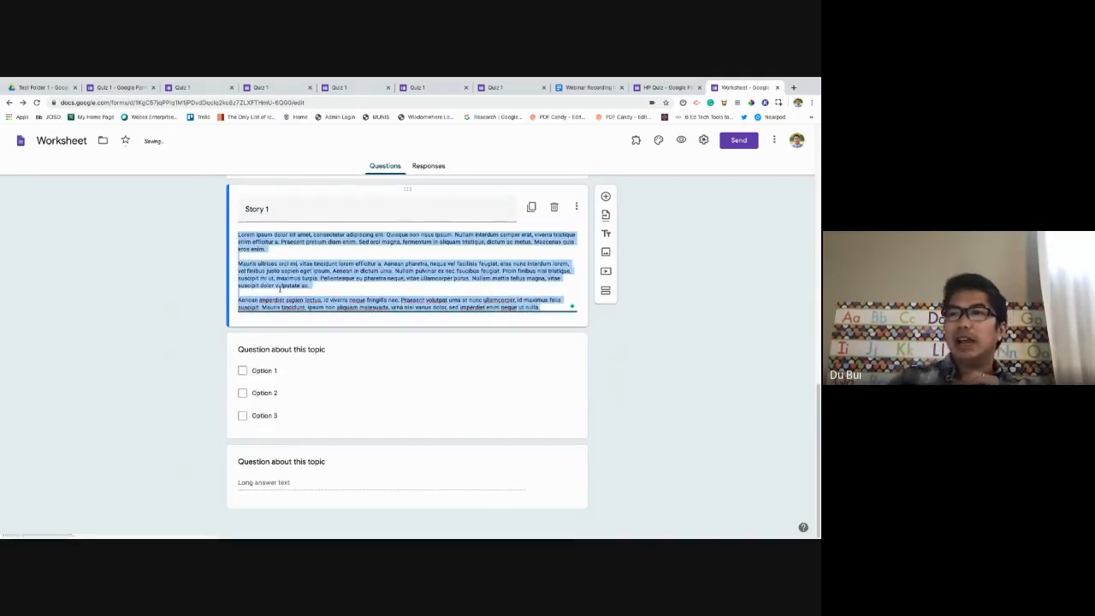
click(625, 329)
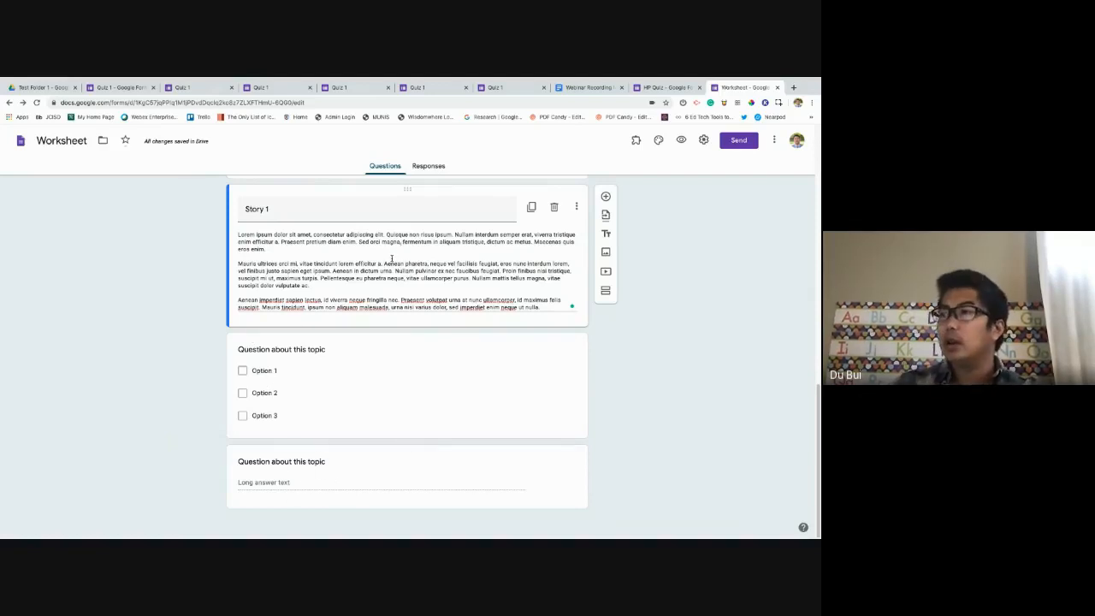
key(ctrl+a)
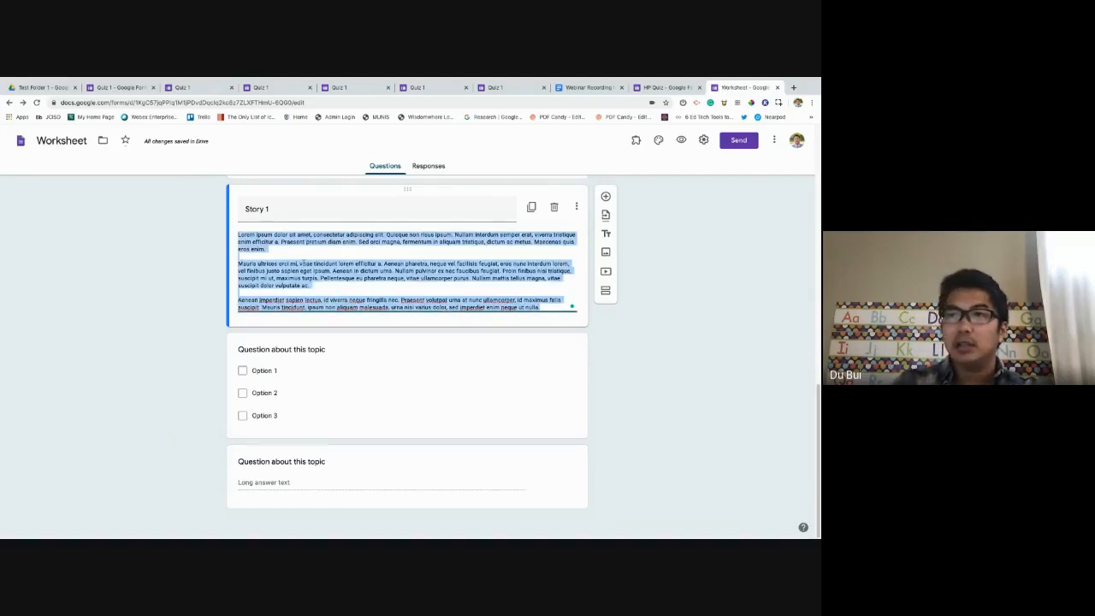
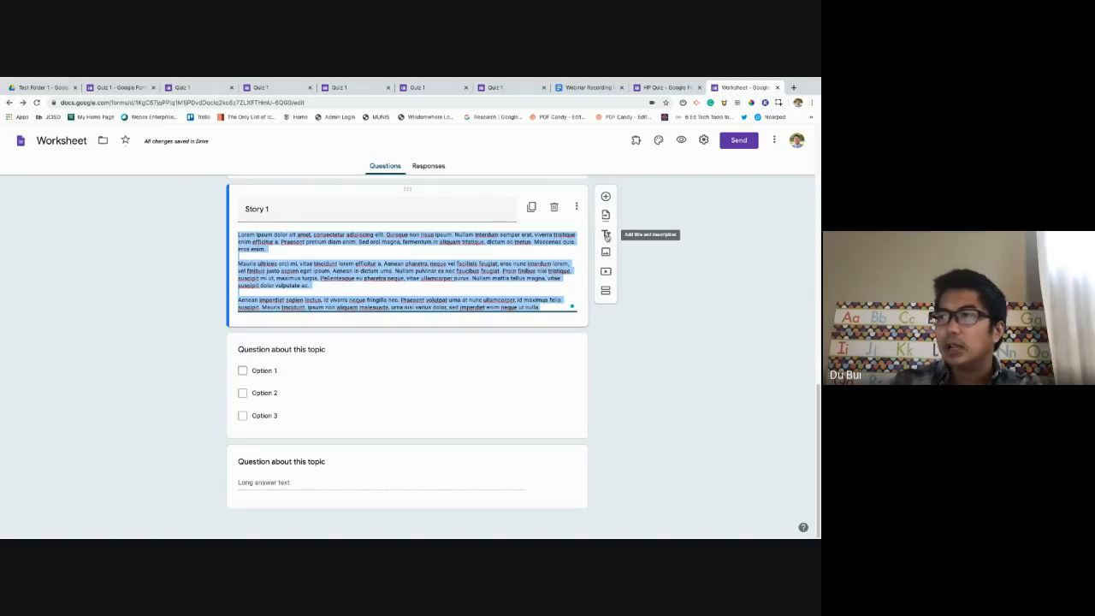
Add a 'Story 2' title-and-description block containing Story 1's copied lorem ipsum passage.
click(606, 236)
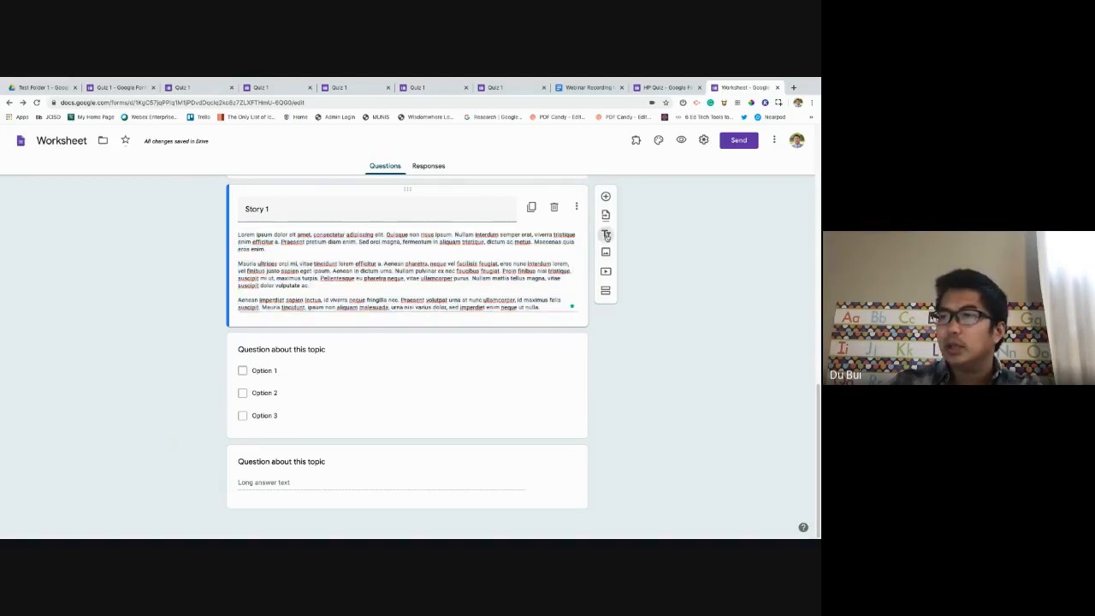
click(607, 237)
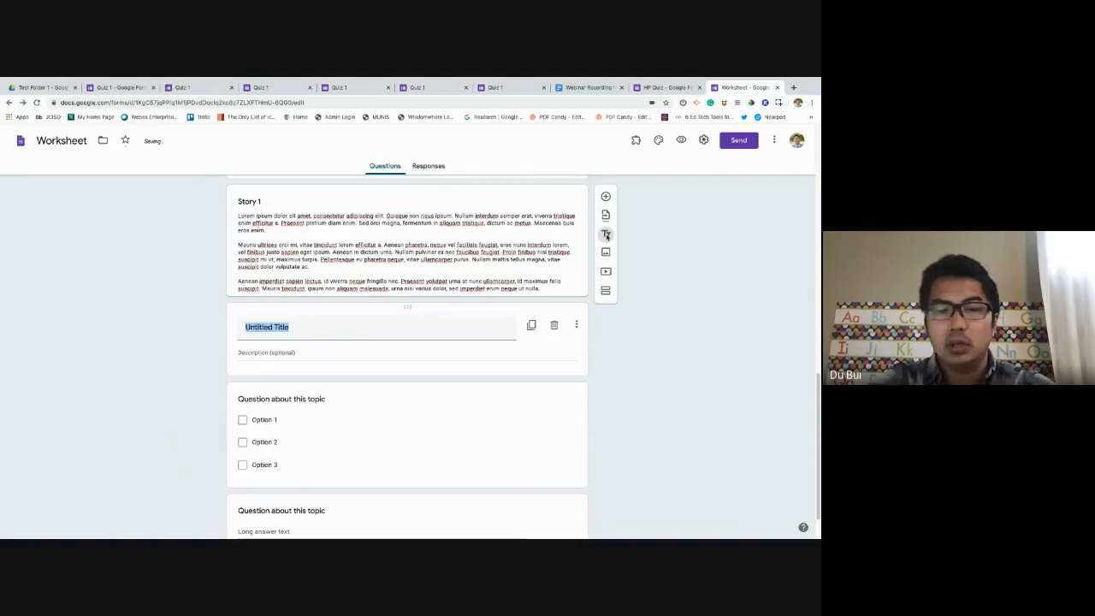
text(Story 2)
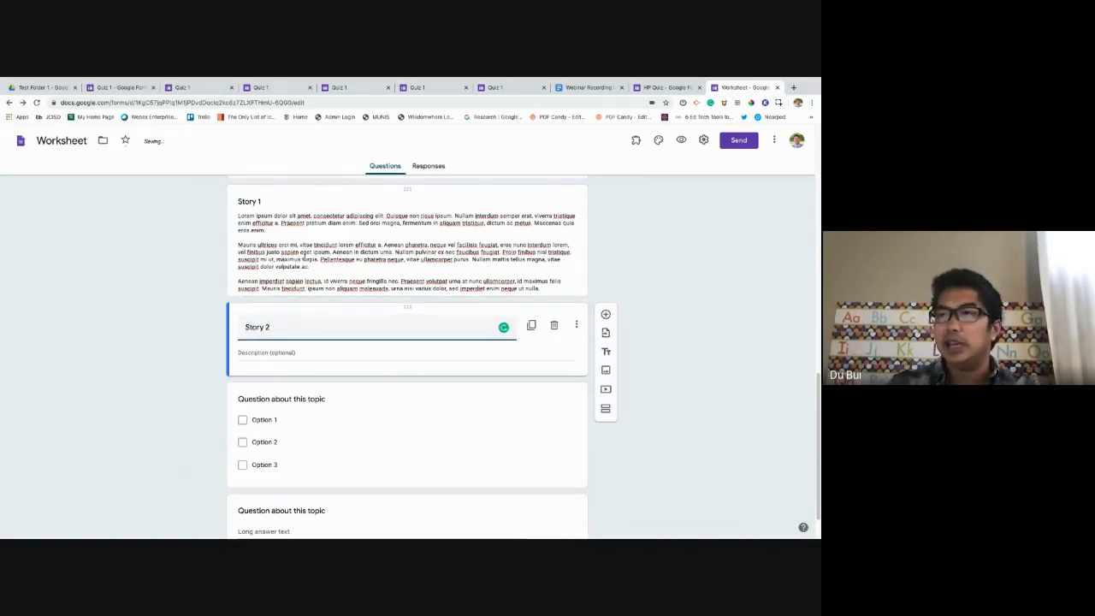
click(303, 260)
key(ctrl+a)
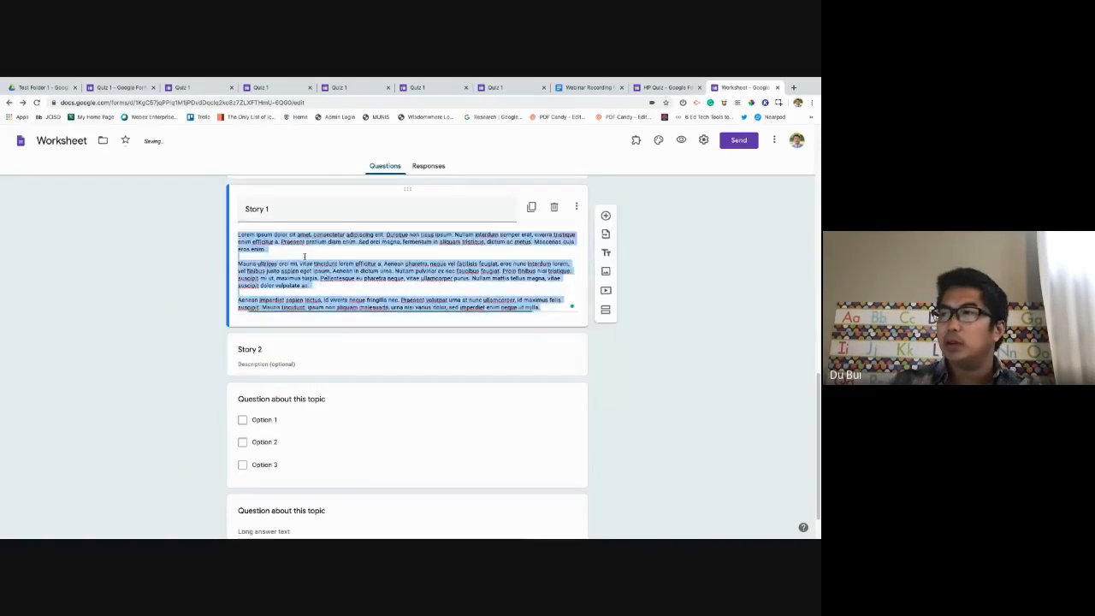
click(326, 361)
text(Lorem ipsum dolor sit amet, consectetur adipiscing elit. Quisque non risus ipsum. Nullam interdum semper erat, viverra tristique enim efficitur a. Praesent pretium diam enim. Sed orci magna, fermentum in aliquam tristique, dictum ac metus. Maecenas quis eros enim.  Mauris ultrices orci mi, vitae tincidunt lorem efficitur a. Aenean pharetra, neque vel facilisis feugiat, eros nunc interdum lorem, vel finibus justo sapien eget ipsum. Aenean in dictum urna. Nullam pulvinar ex nec faucibus feugiat. Proin finibus nisl tristique, suscipit mi ut, maximus turpis. Pellentesque eu pharetra neque, vitae ullamcorper purus. Nullam mattis tellus magna, vitae suscipit dolor vulputate ac.  Aenean imperdiet sapien lectus, id viverra neque fringilla nec. Praesent volutpat urna at nunc ullamcorper, id maximus felis suscipit. Mauris tincidunt, ipsum non aliquam malesuada, urna nisi varius dolor, sed imperdiet enim neque ut nulla.)
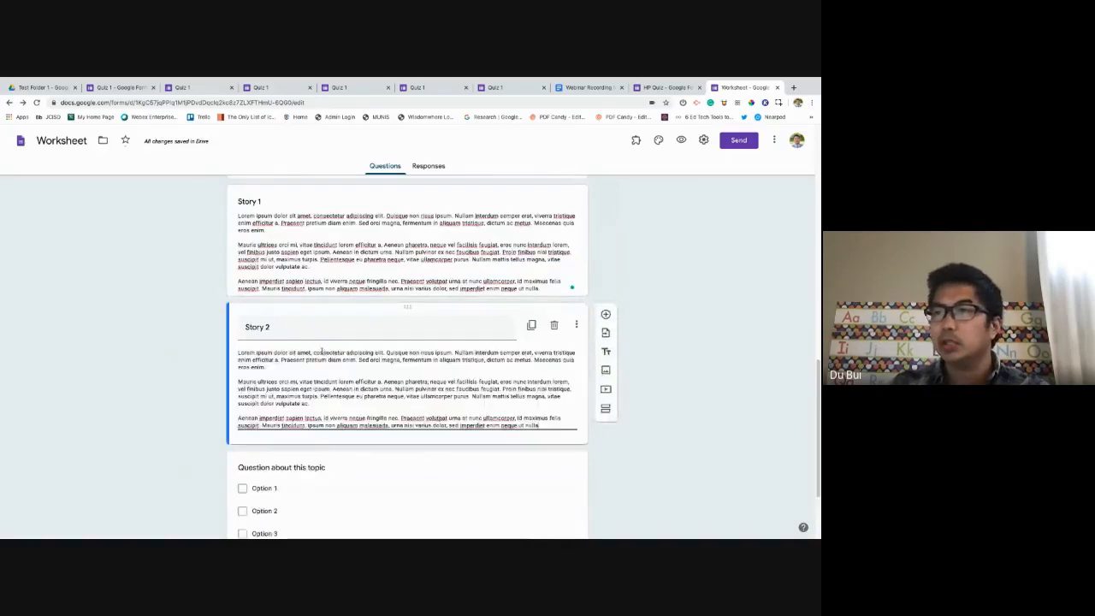
click(648, 255)
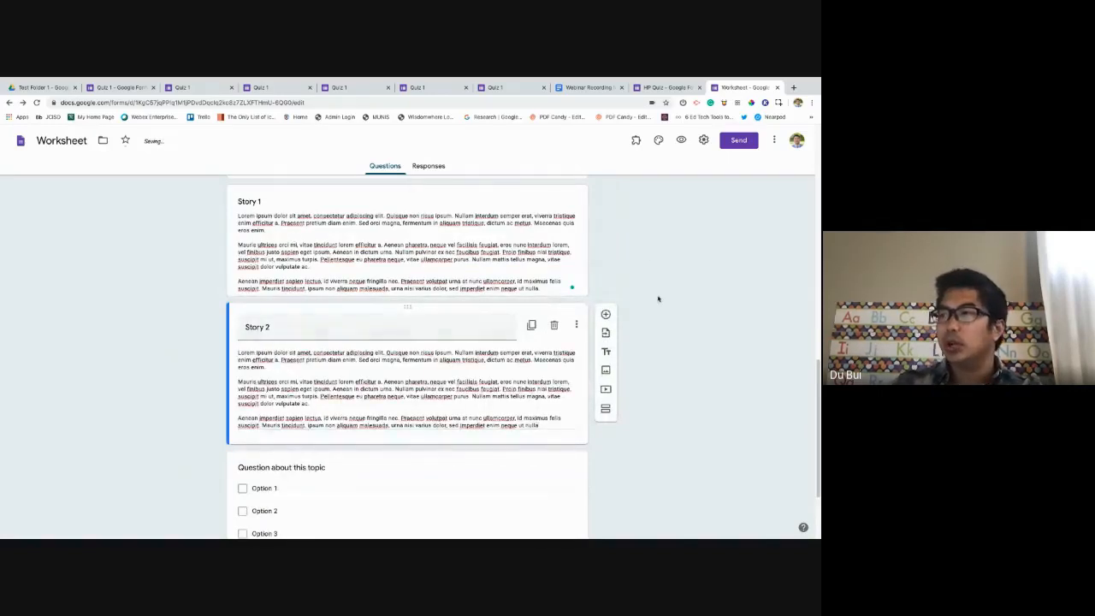
click(365, 362)
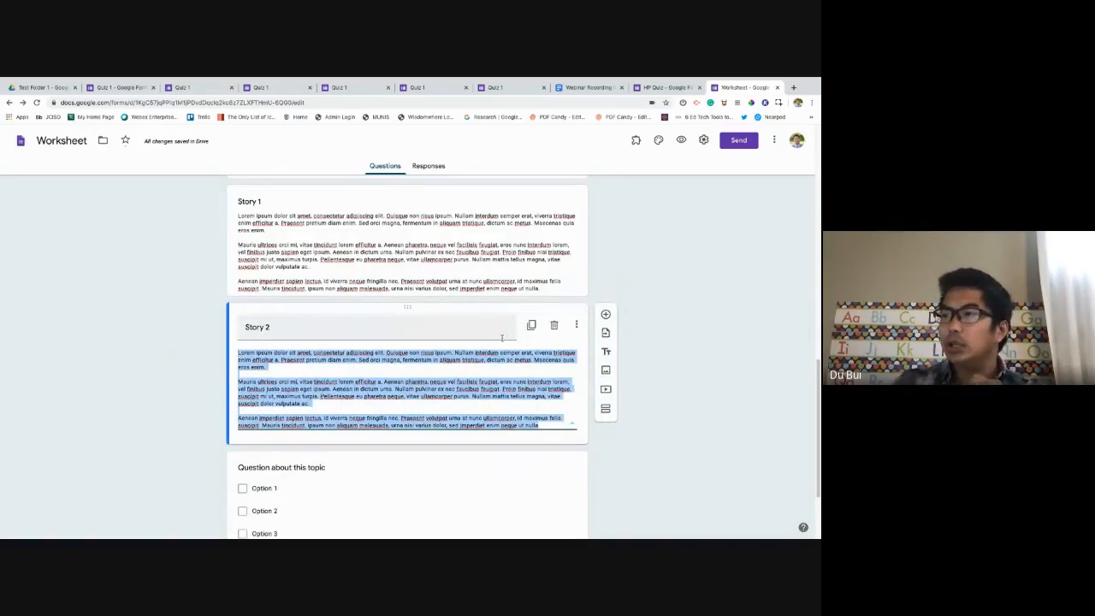
Delete the extra untitled title block added below Story 2.
click(608, 354)
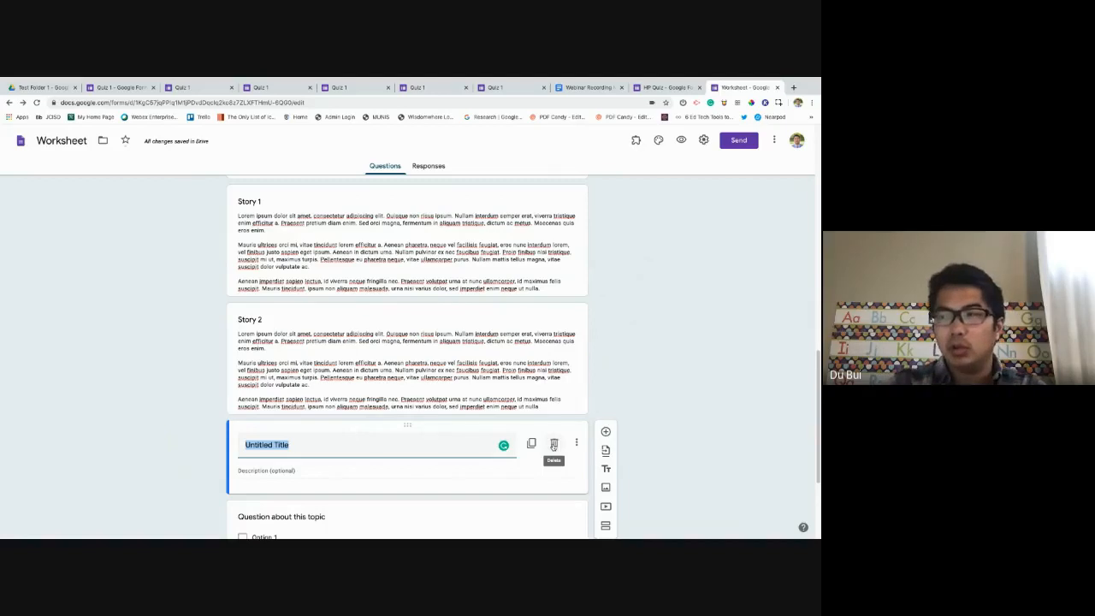
click(553, 445)
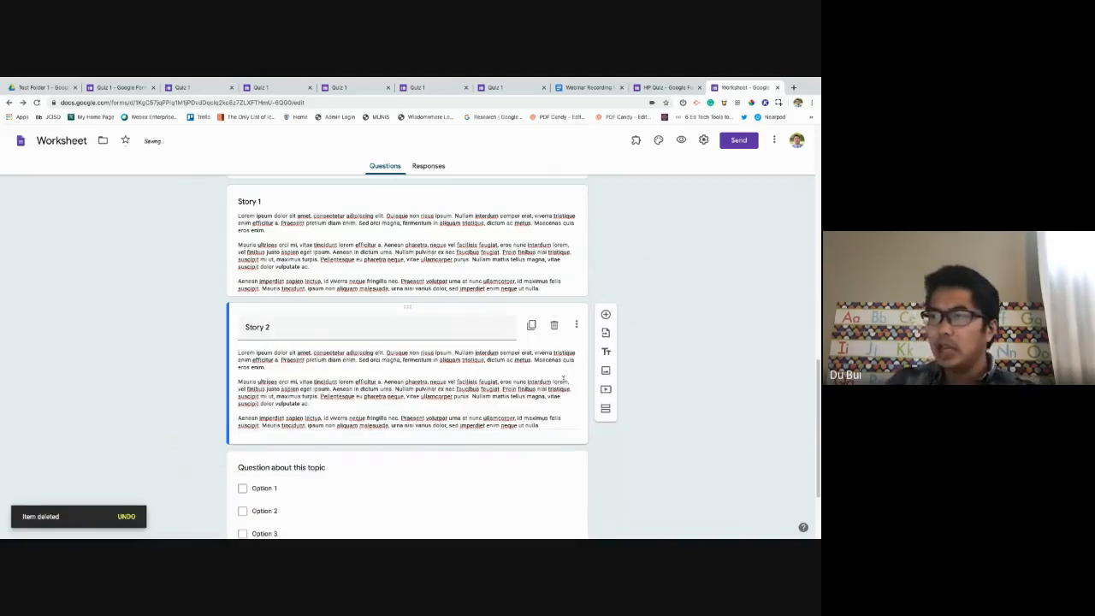
scroll(471, 357, up, 2)
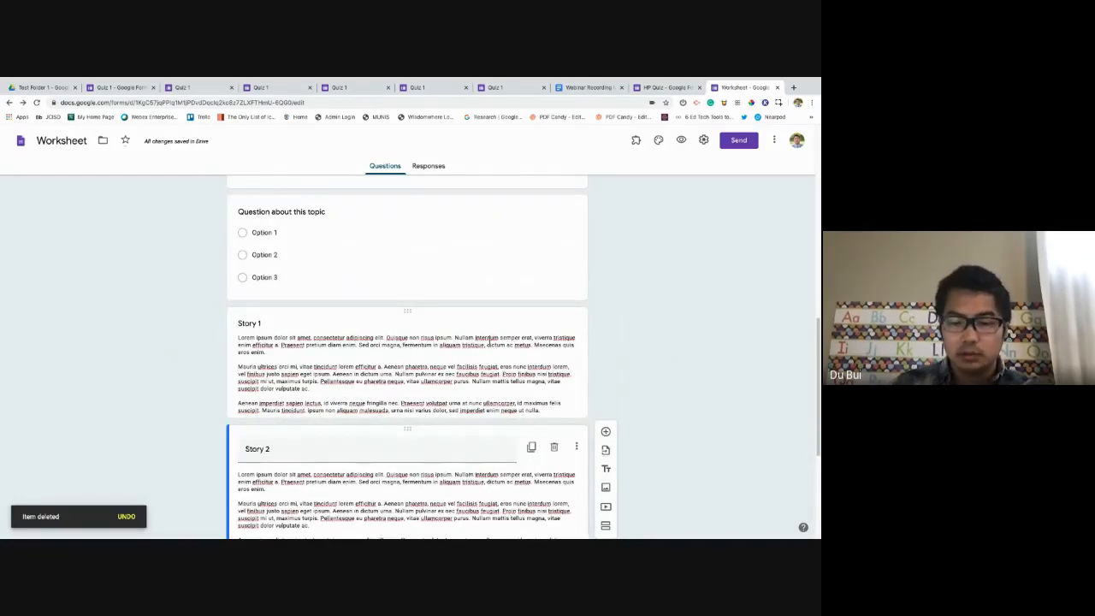
scroll(497, 362, down, 1)
scroll(496, 362, down, 1)
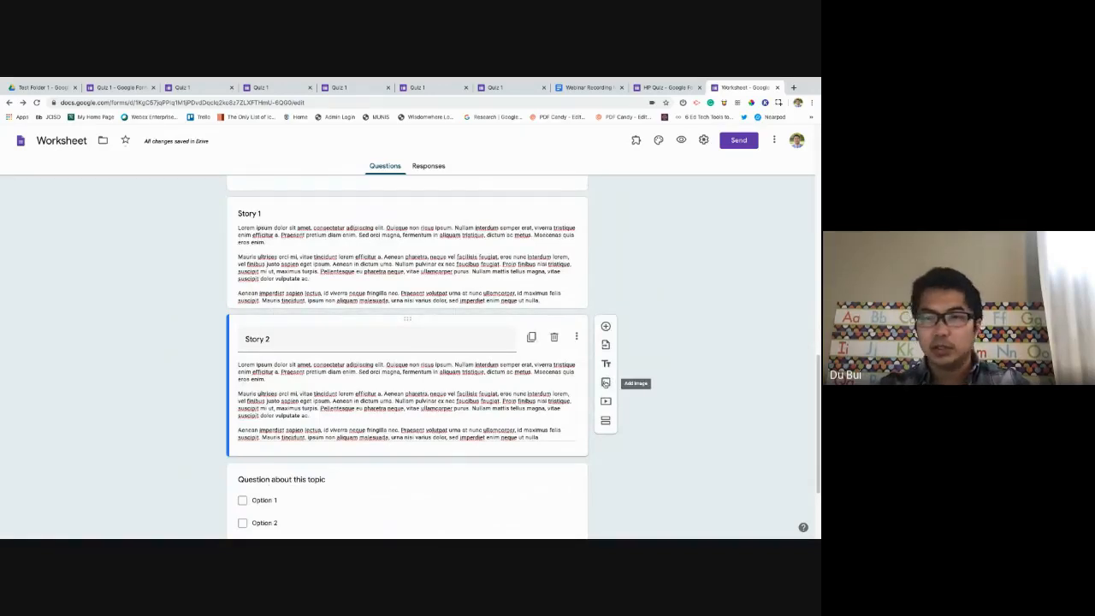
scroll(605, 382, down, 1)
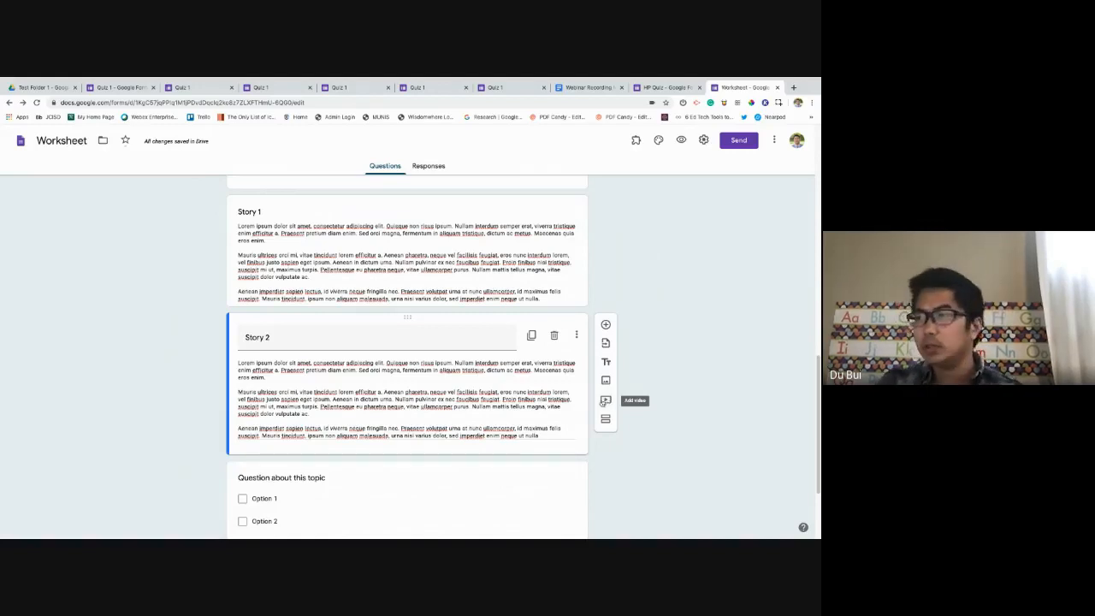
Insert the second YouTube search result for 'dogs' below Story 2.
click(604, 401)
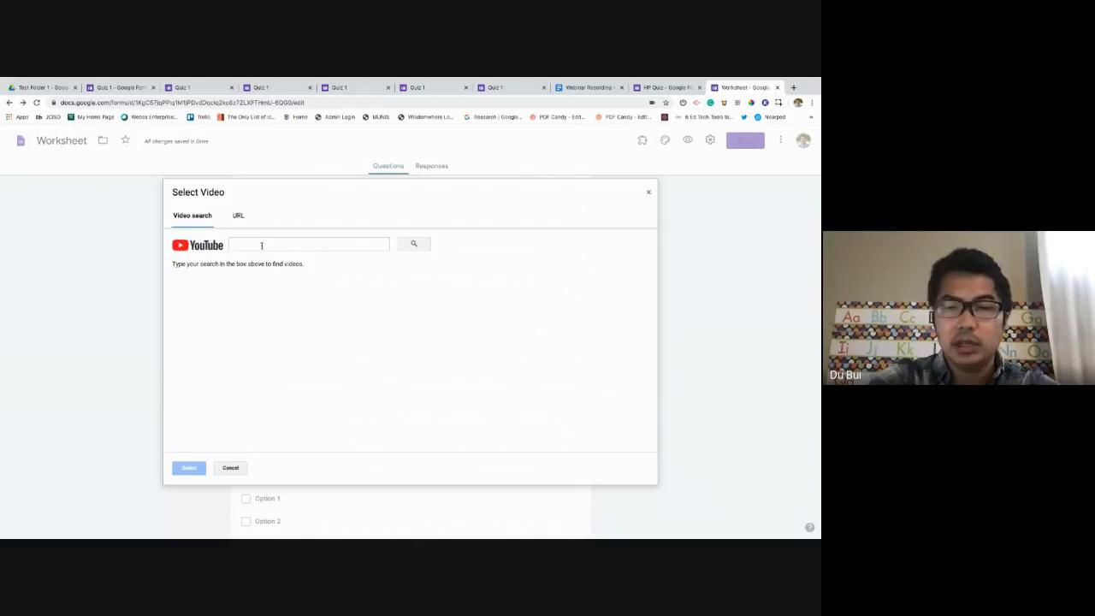
text(dogs)
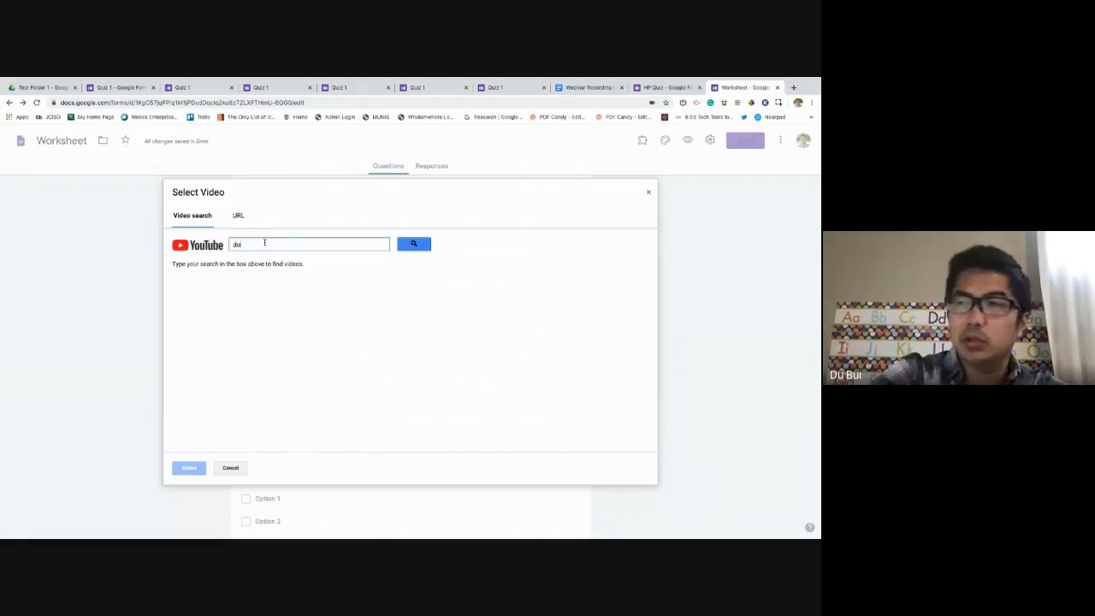
key(Return)
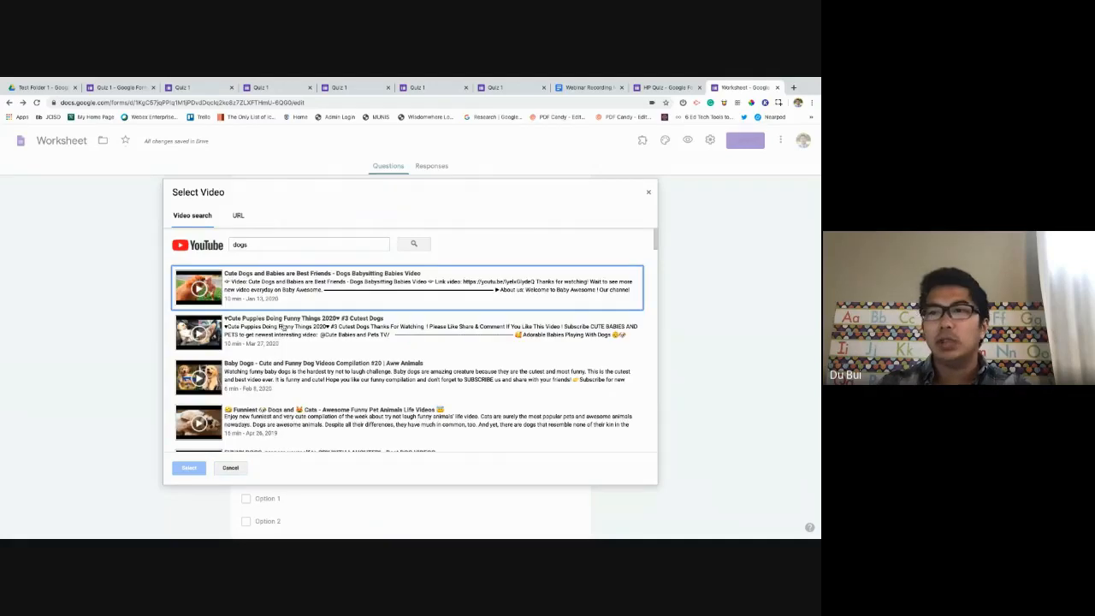
scroll(288, 334, down, 3)
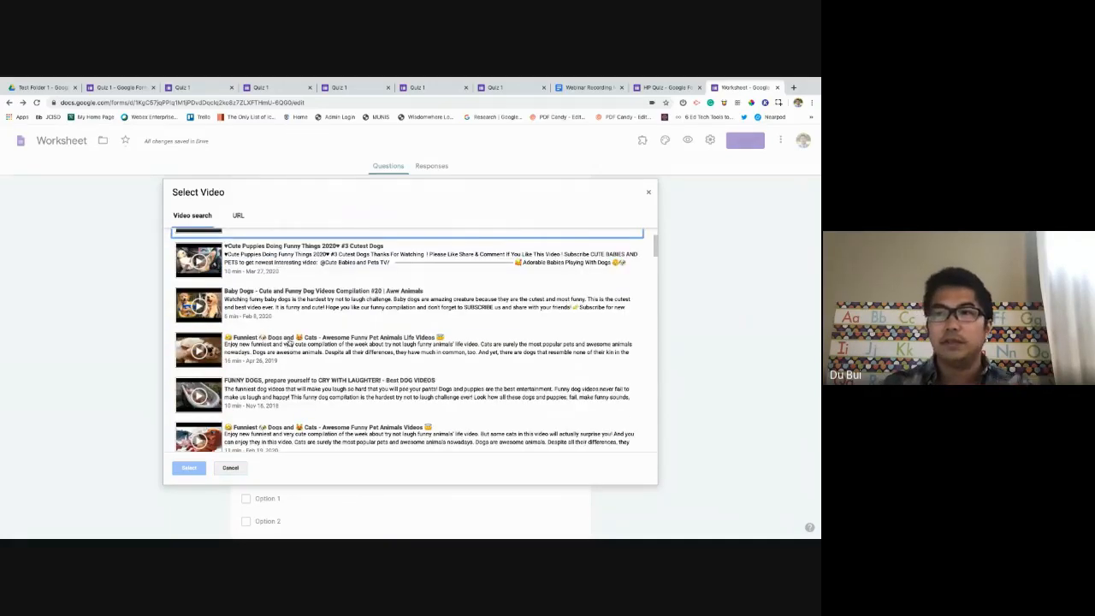
scroll(289, 342, up, 1)
click(281, 310)
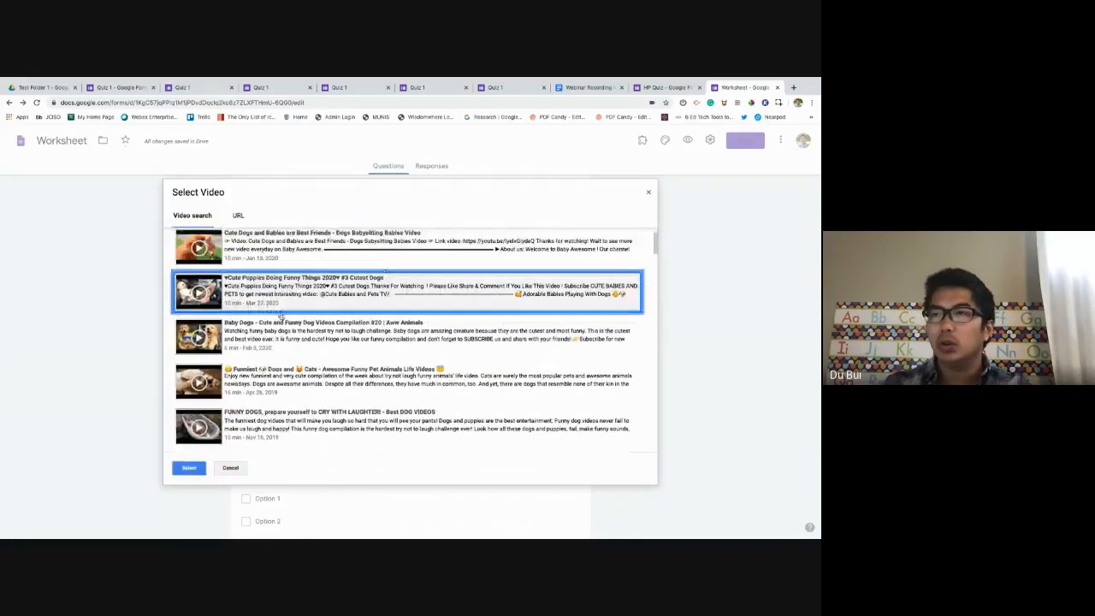
click(191, 468)
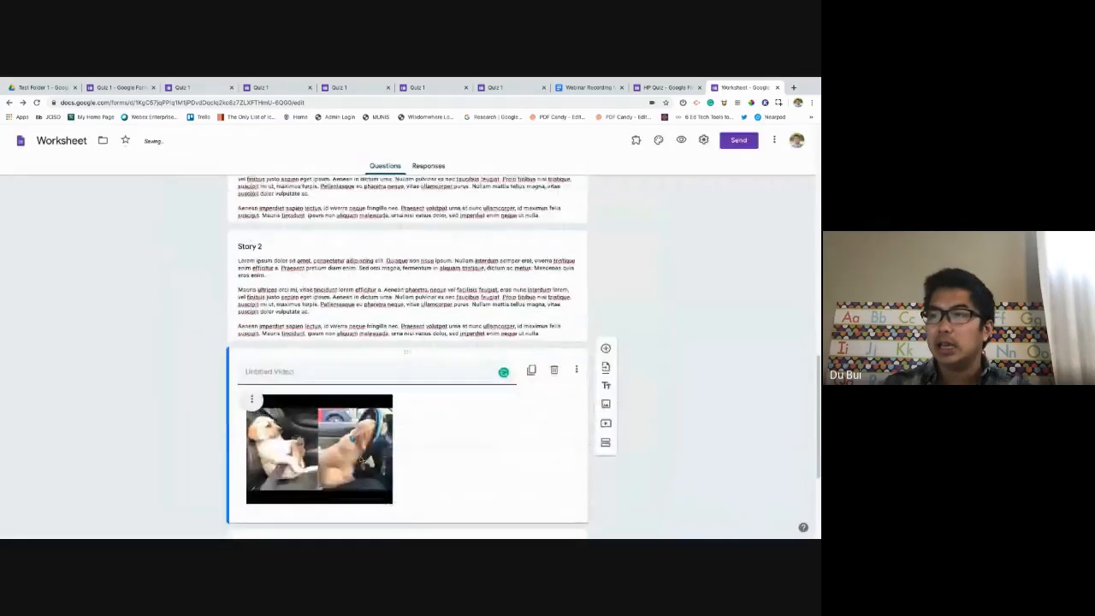
Check the inserted video's title and its Change dialog URL tab, cancelling without changes.
click(319, 363)
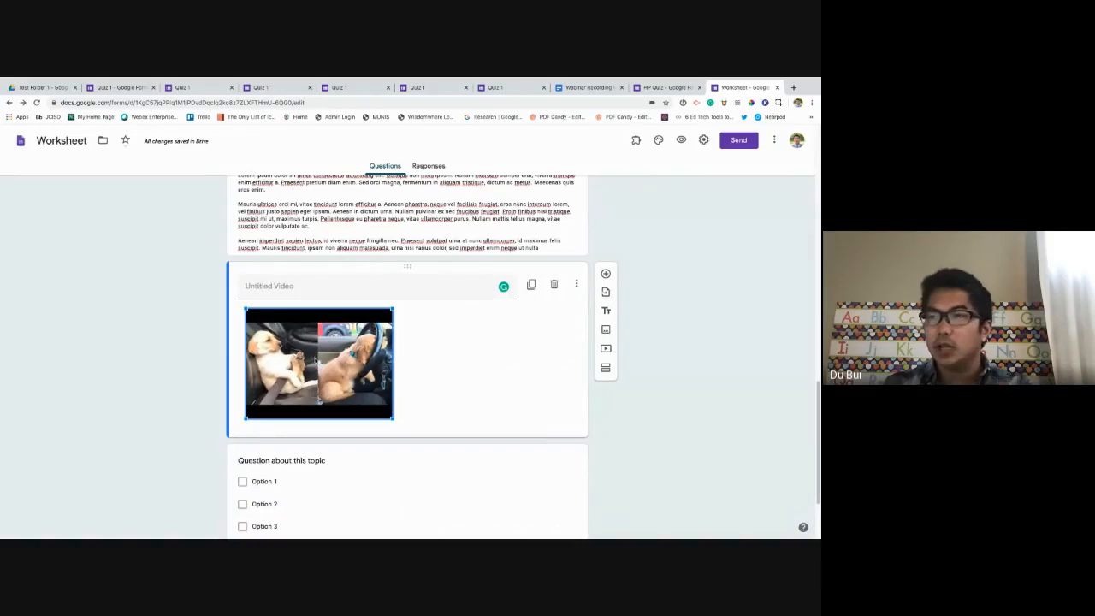
scroll(301, 383, down, 1)
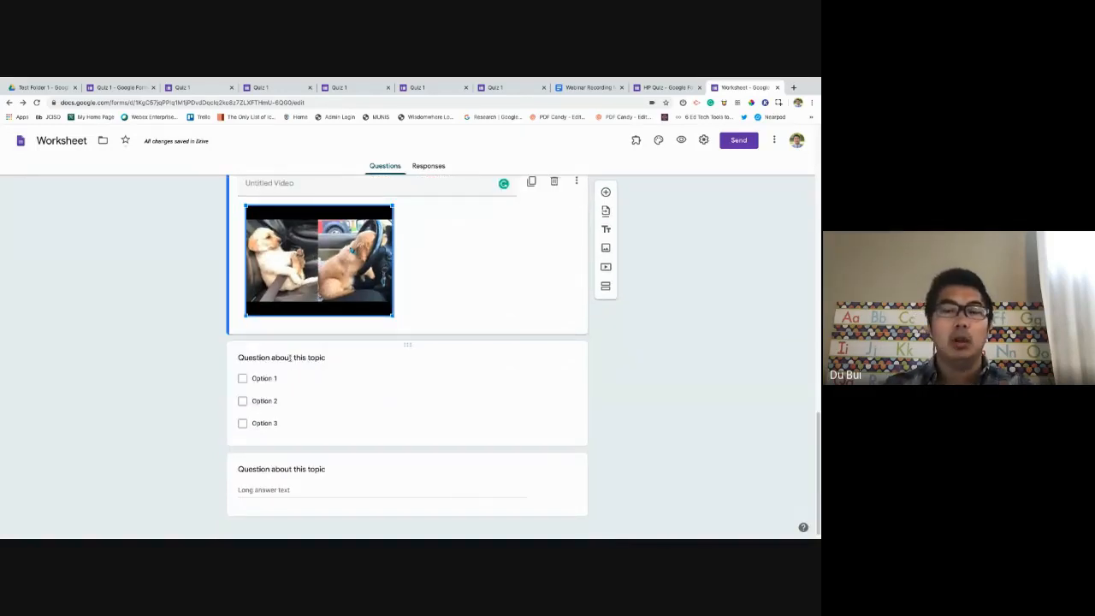
scroll(288, 358, up, 1)
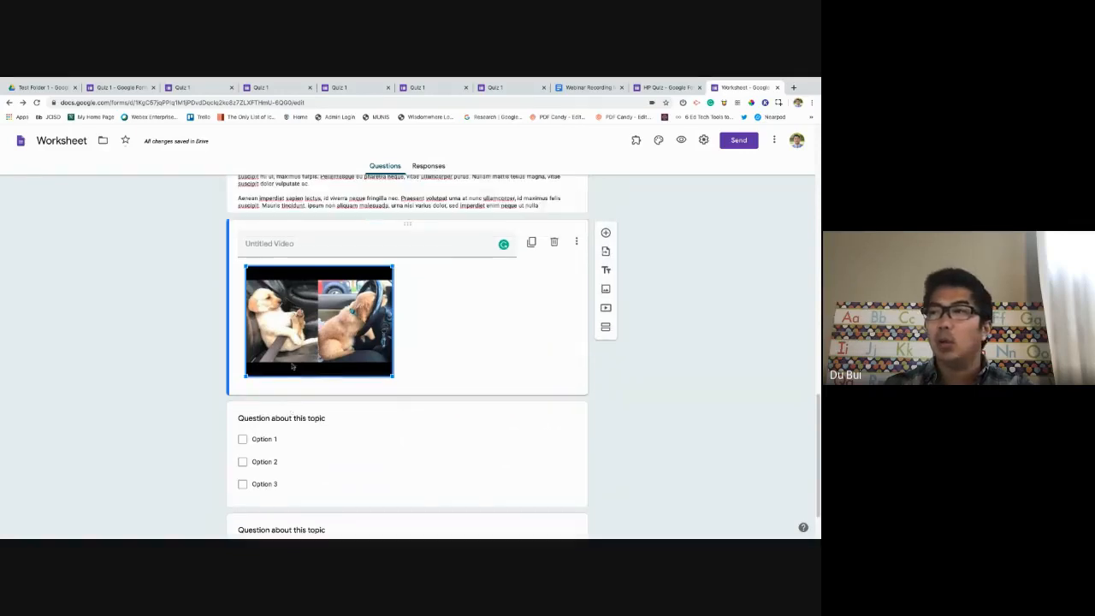
click(294, 279)
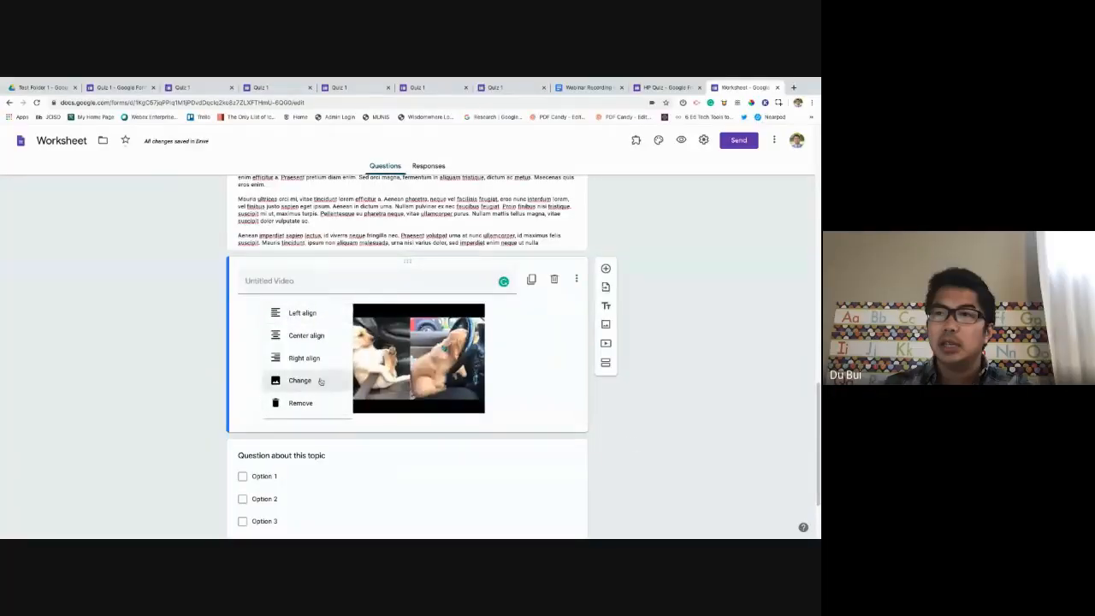
click(320, 381)
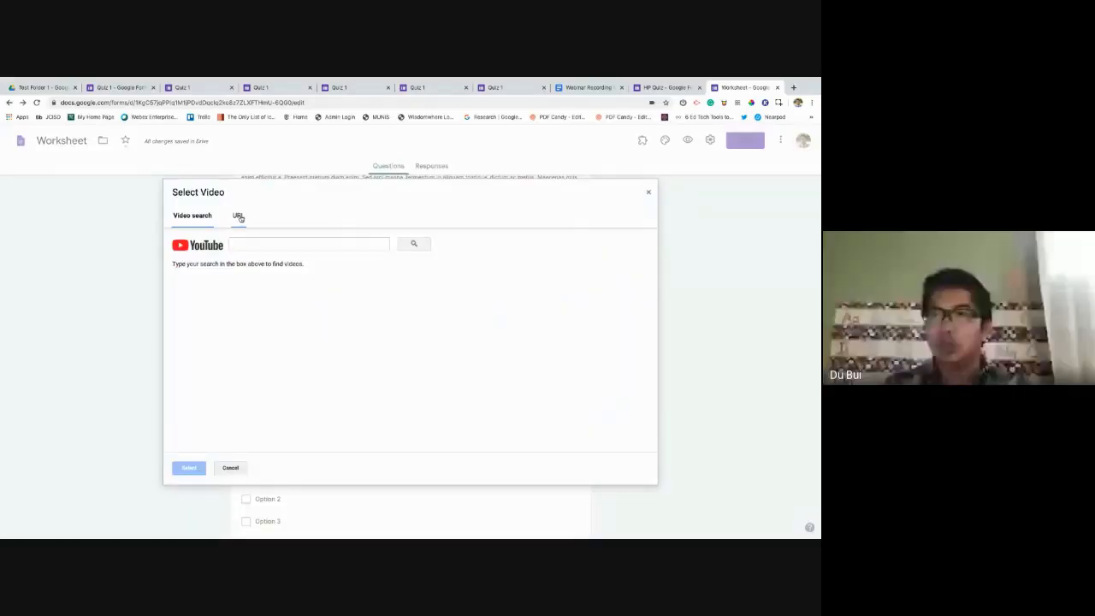
click(237, 216)
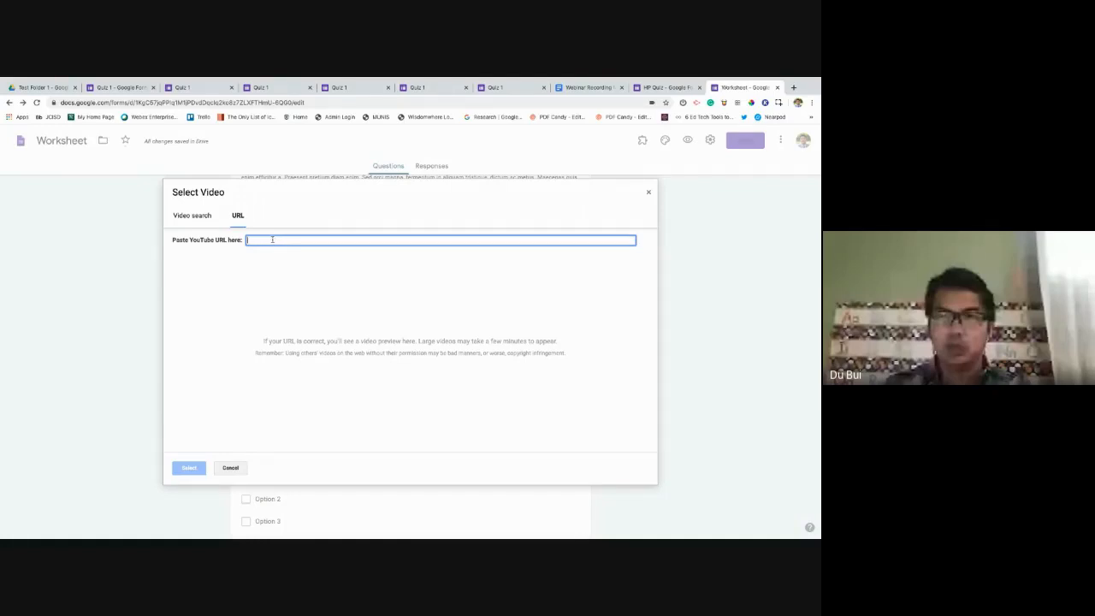
click(231, 469)
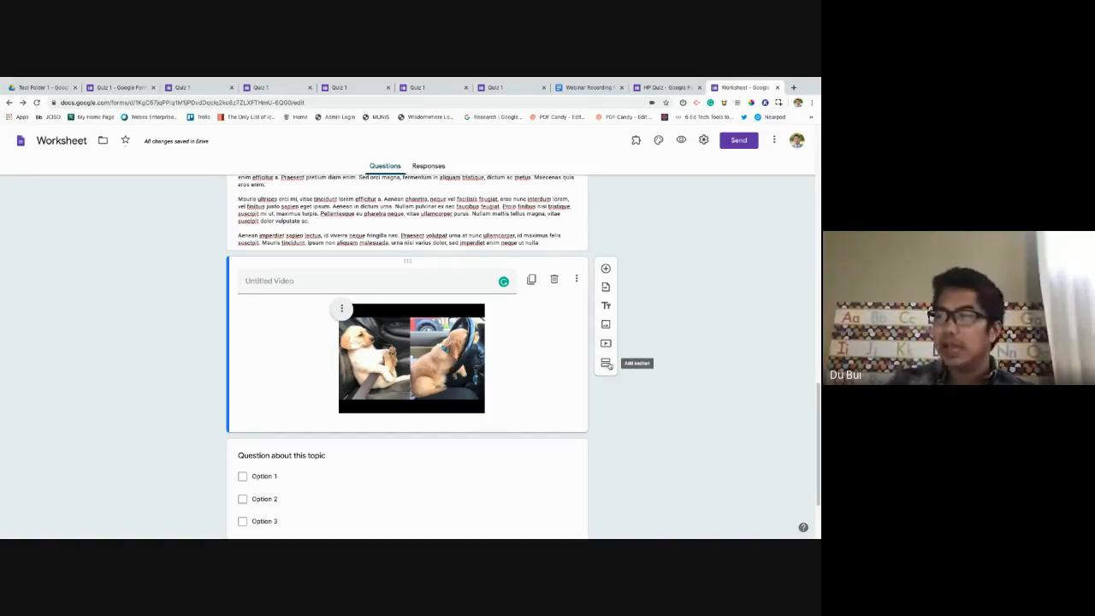
Add a new section after the video and title it 'Questions section.'.
click(607, 364)
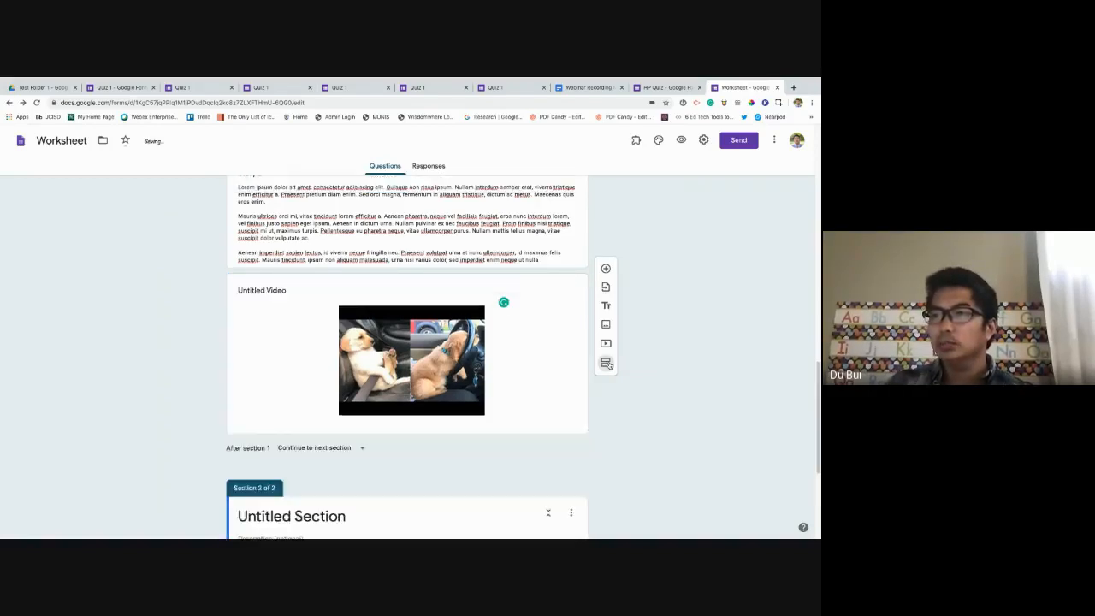
scroll(382, 433, down, 2)
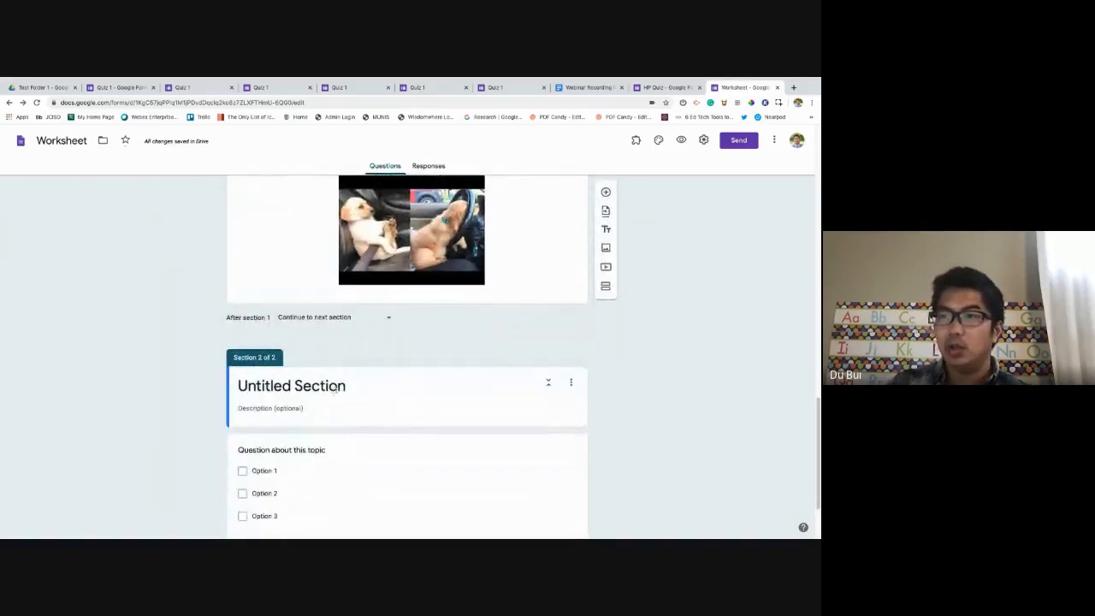
click(335, 390)
text(Ans)
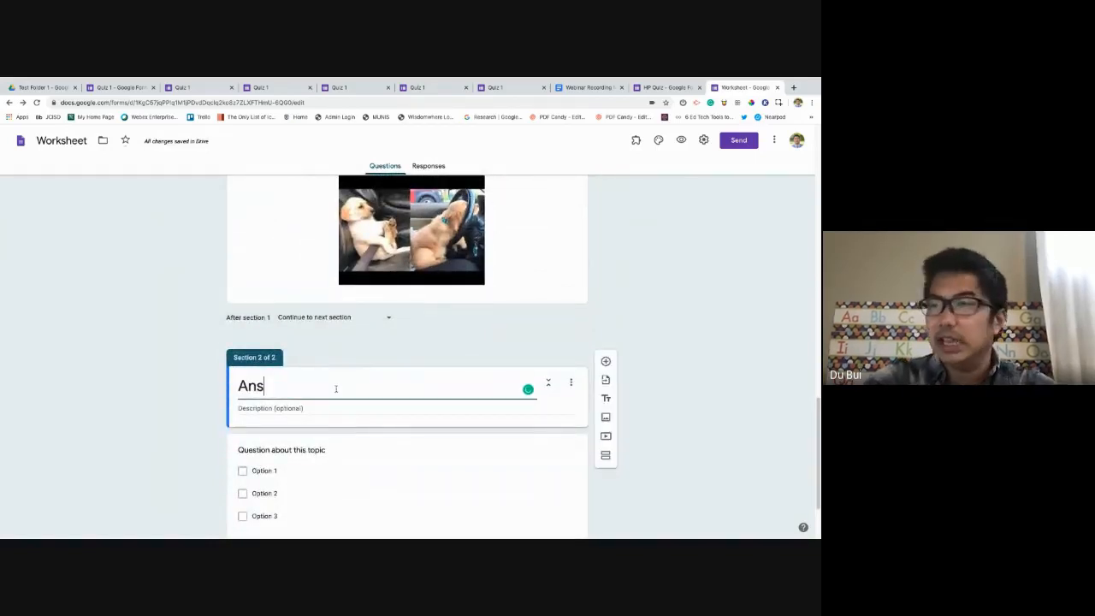
key(BackSpace)
key(BackSpace)
key(BackSpace)
text(Questui)
key(BackSpace)
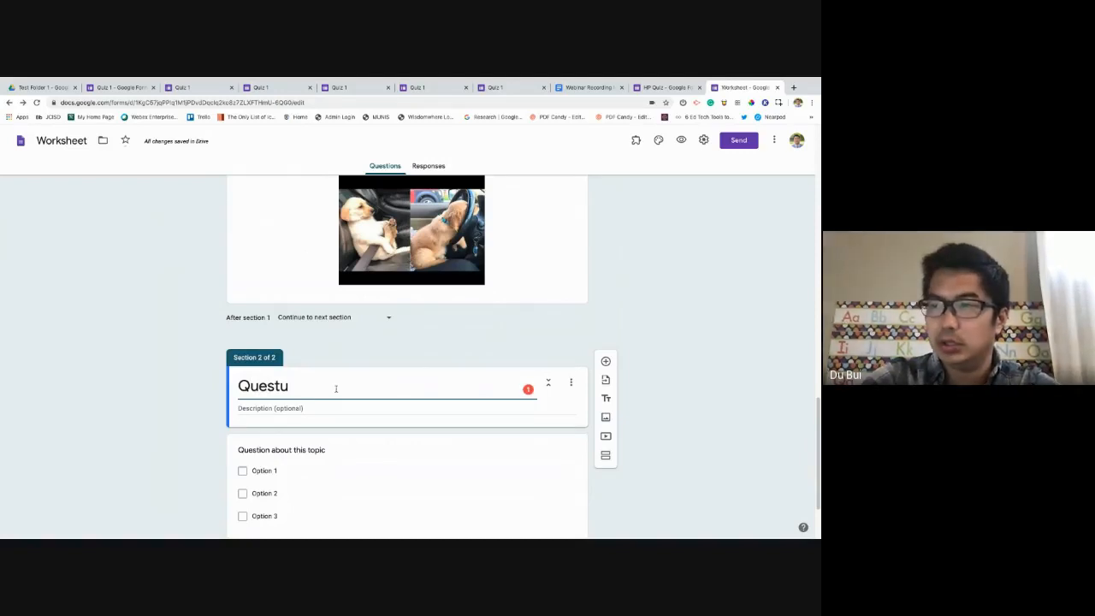
text(ions sect)
text(ion.)
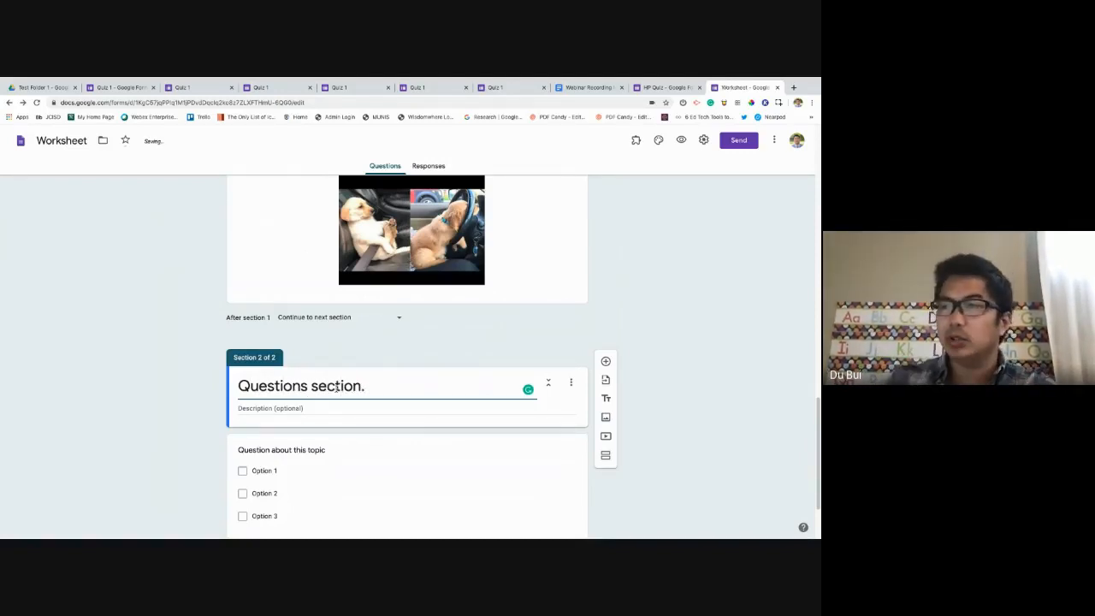
scroll(338, 388, down, 2)
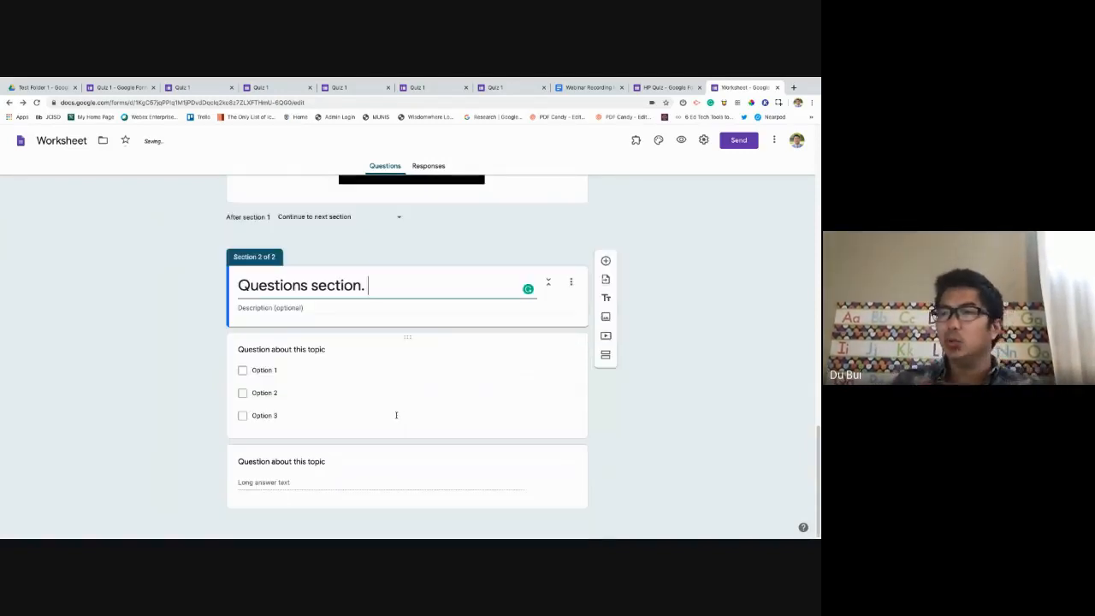
scroll(686, 417, up, 15)
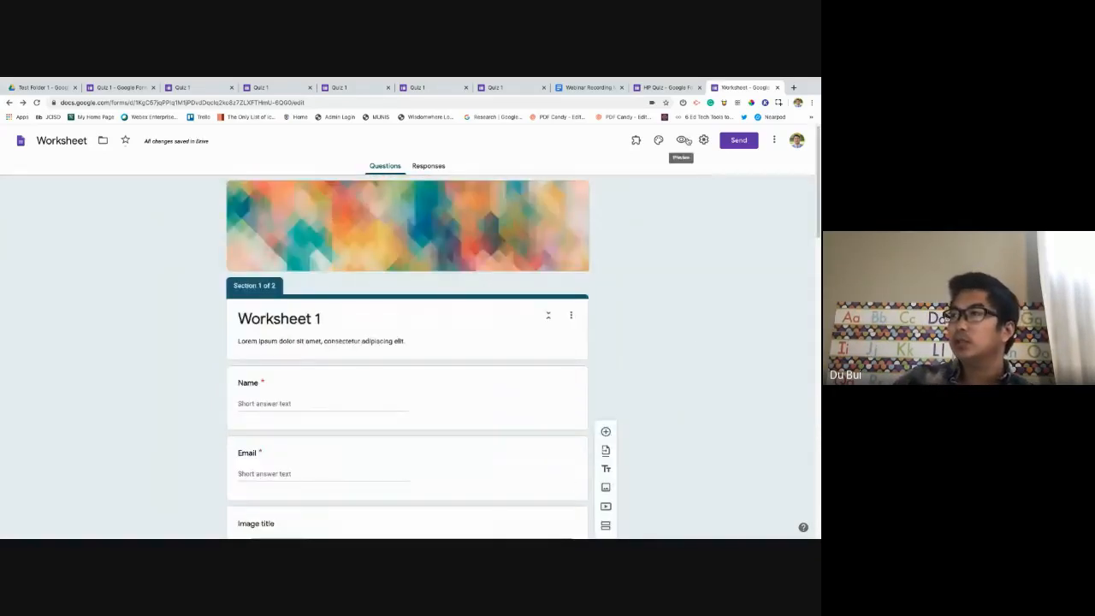
In the form preview, fill in the Name and Email answers and choose Option 1.
click(681, 140)
scroll(313, 296, down, 1)
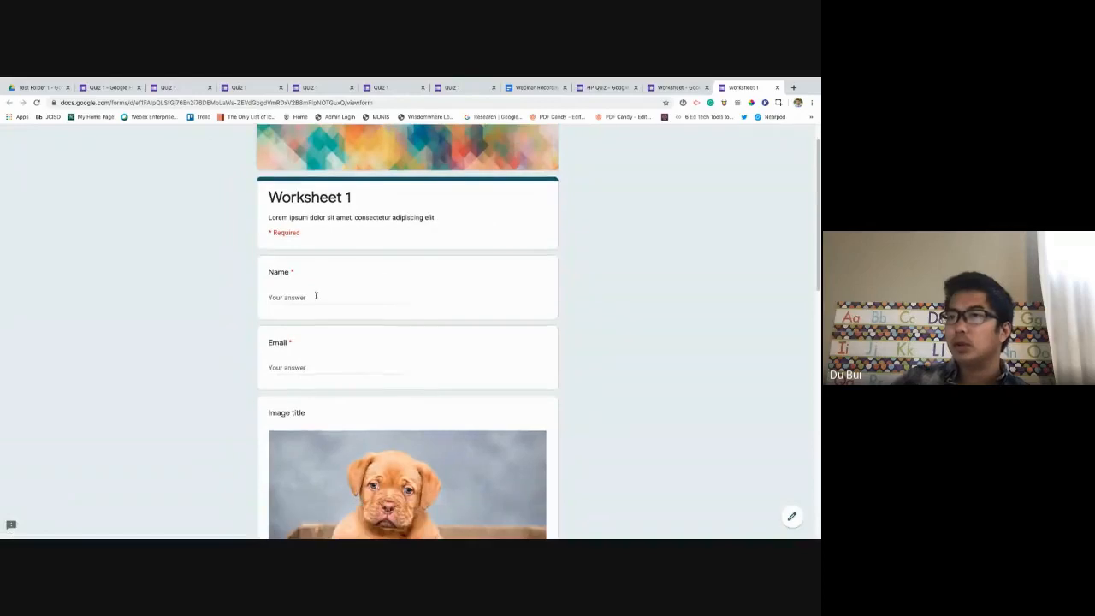
click(316, 297)
text(du)
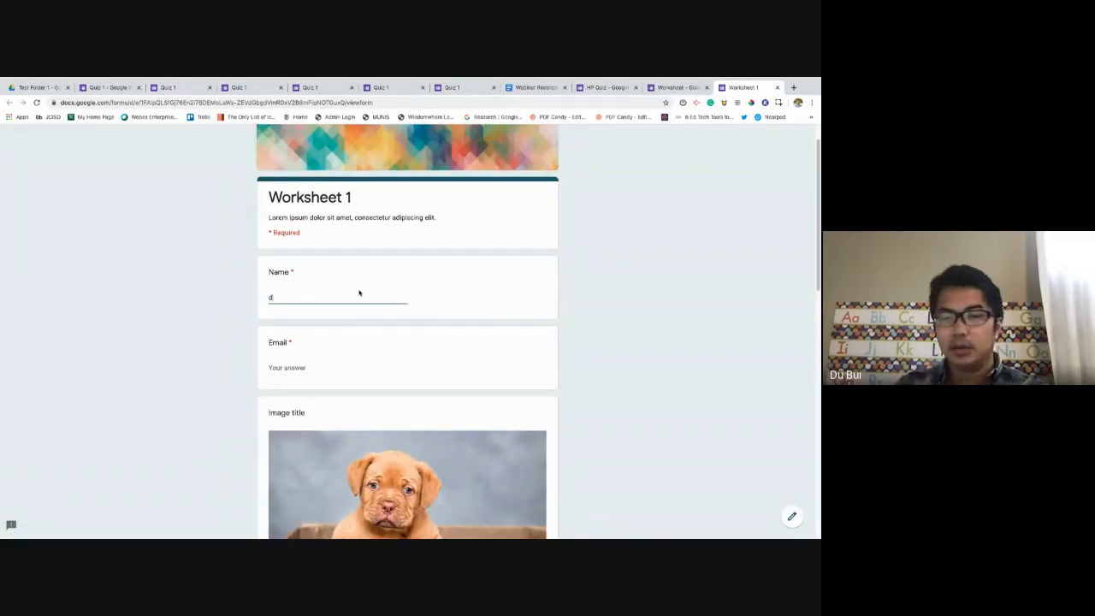
click(329, 367)
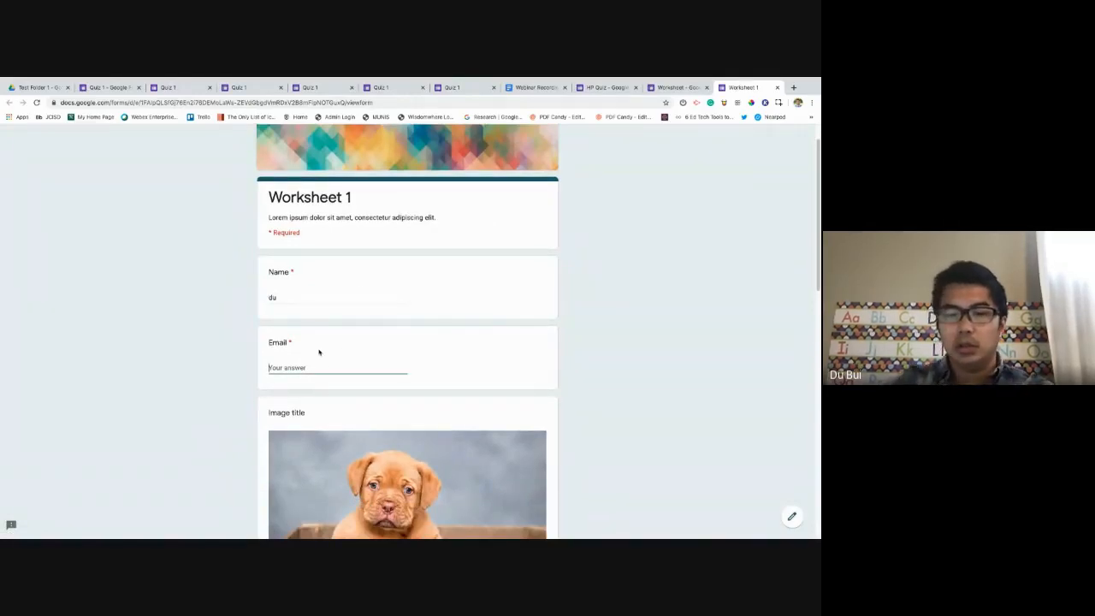
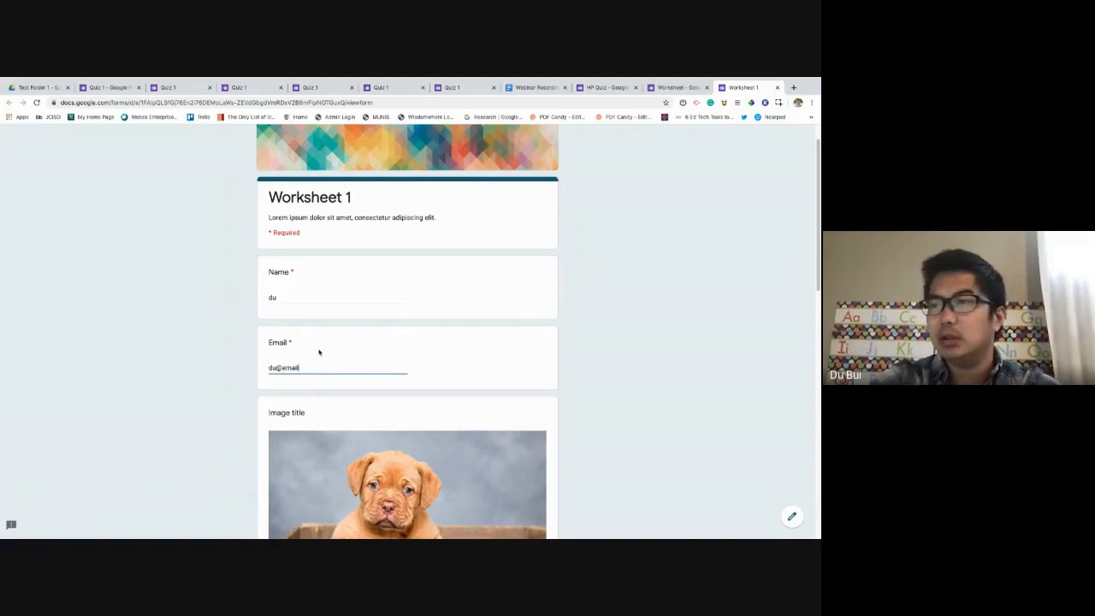
scroll(341, 378, down, 3)
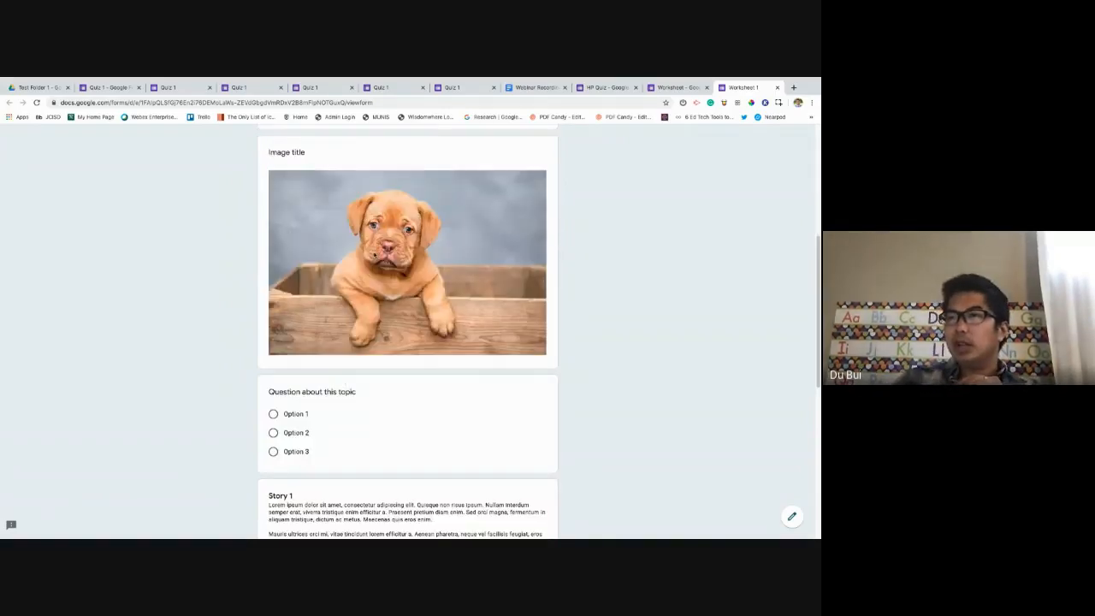
scroll(369, 247, down, 1)
click(274, 371)
scroll(357, 374, down, 2)
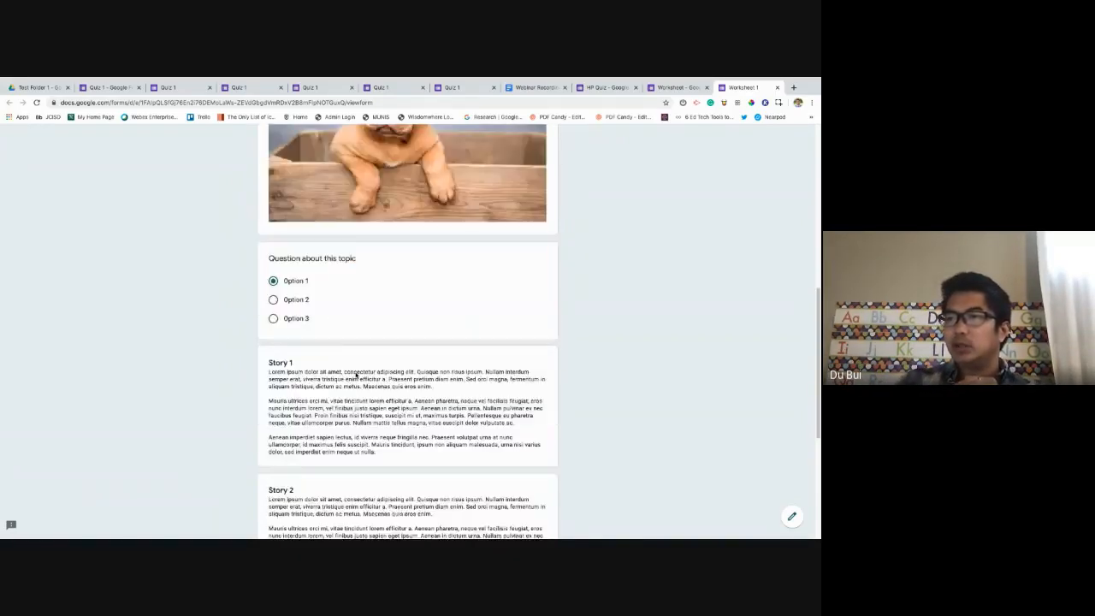
Highlight some story text, then play and pause the embedded puppy video.
drag(268, 283, 340, 373)
drag(371, 412, 420, 482)
click(421, 481)
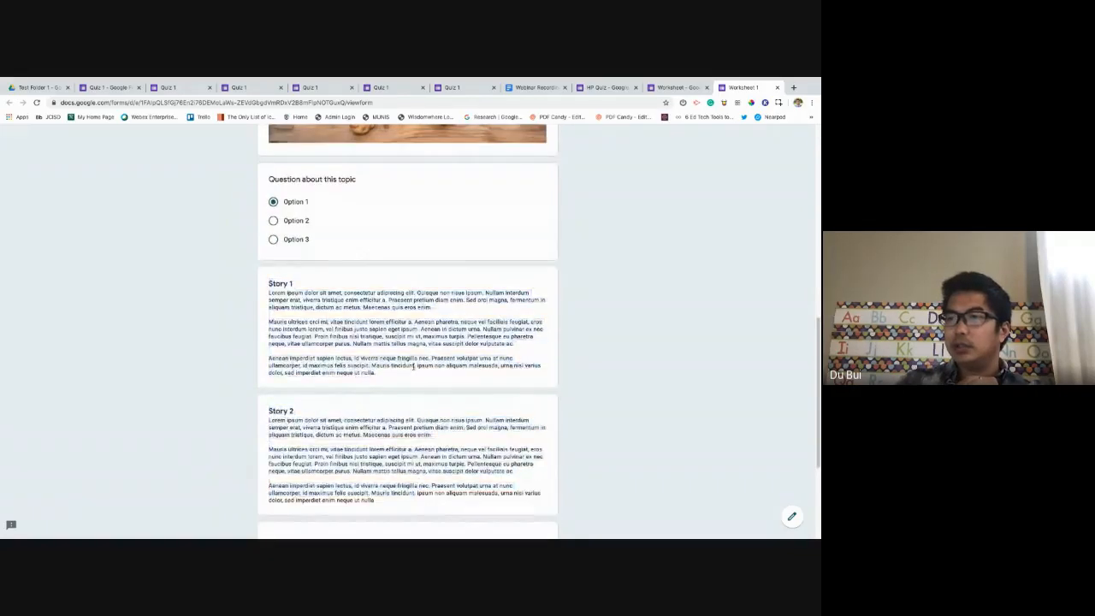
scroll(411, 368, down, 2)
click(411, 425)
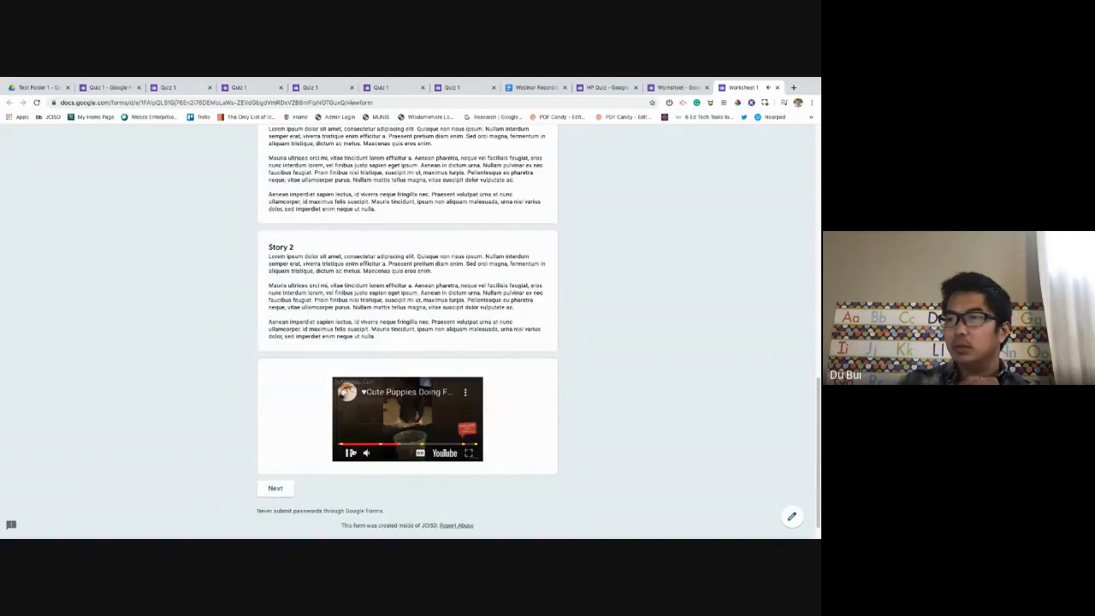
click(347, 453)
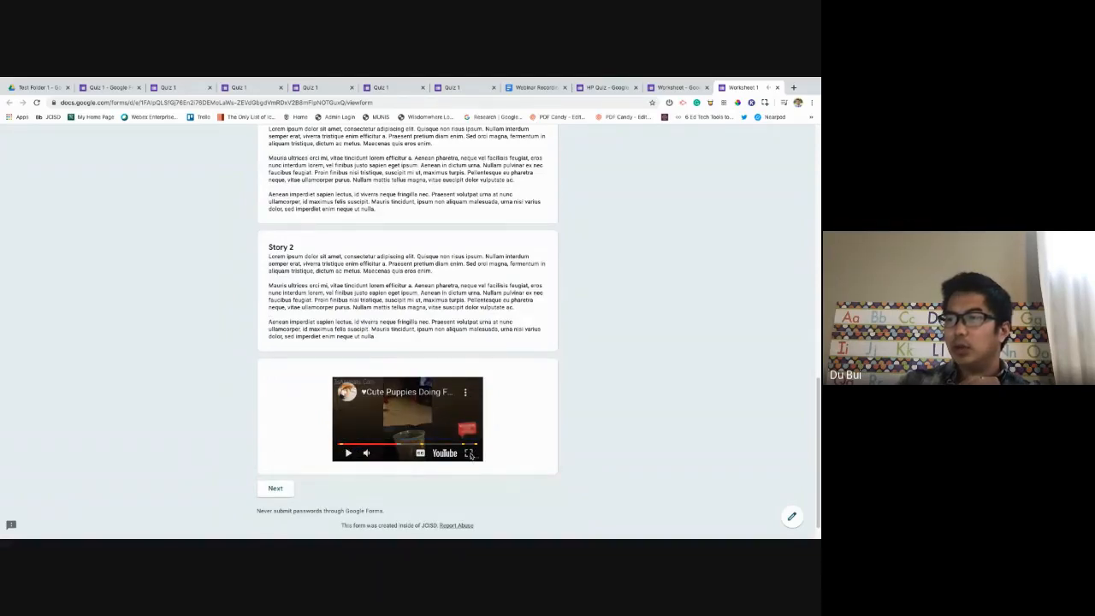
scroll(290, 473, down, 1)
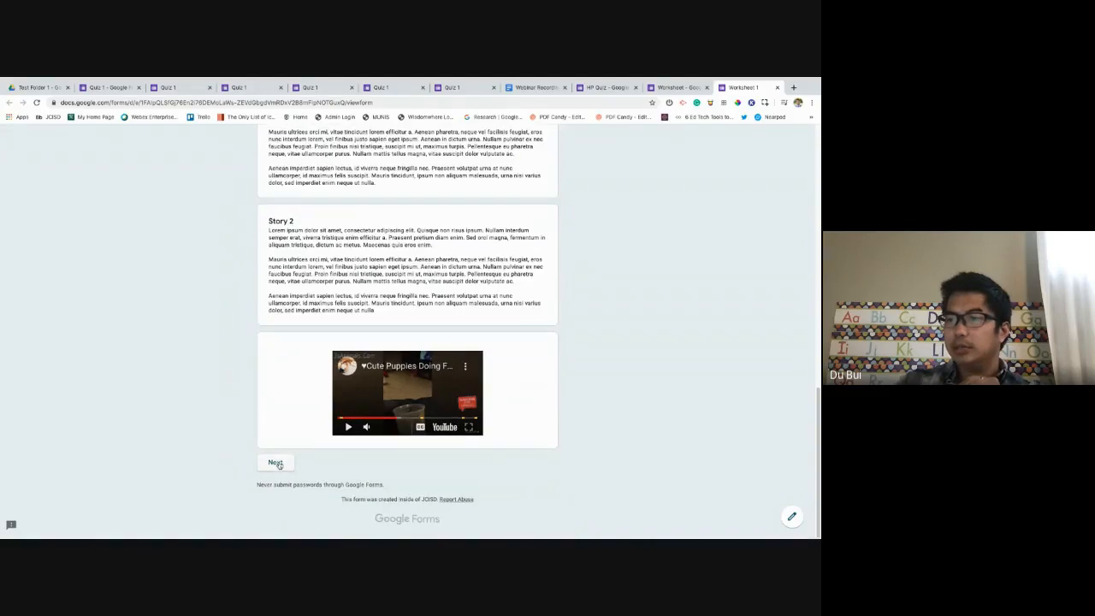
Replace the rejected email answer with the respondent's full email address.
click(276, 463)
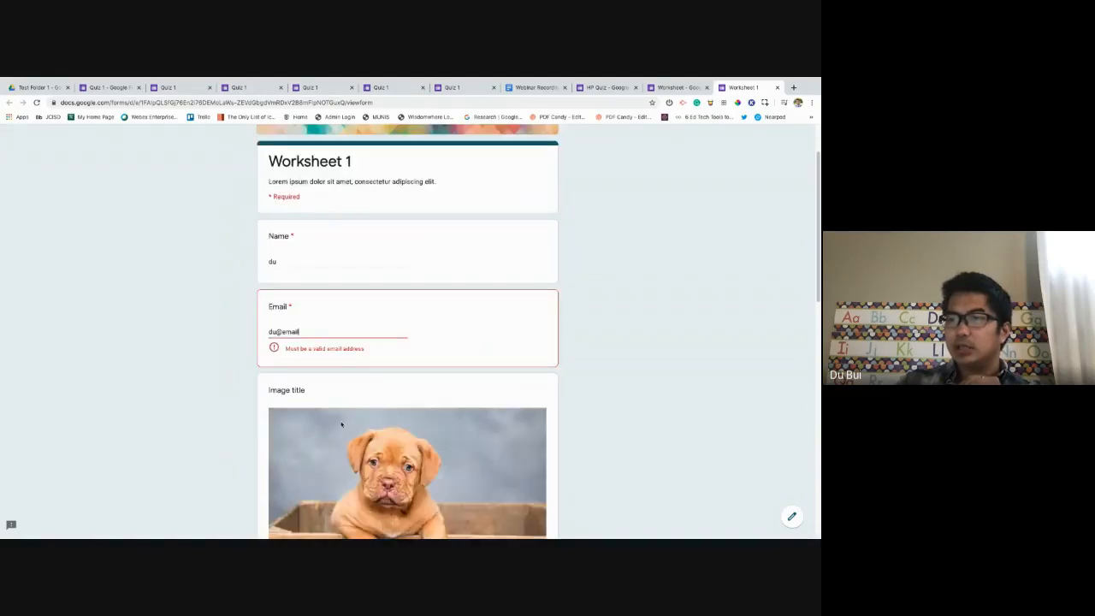
triple_click(326, 331)
text(Du@)
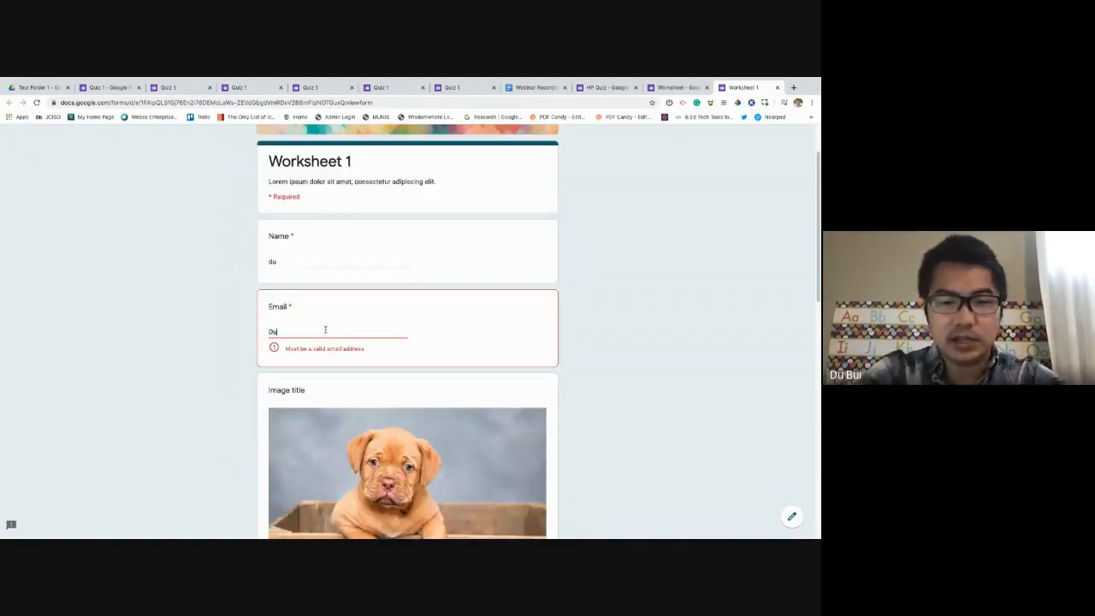
key(BackSpace)
key(BackSpace)
key(BackSpace)
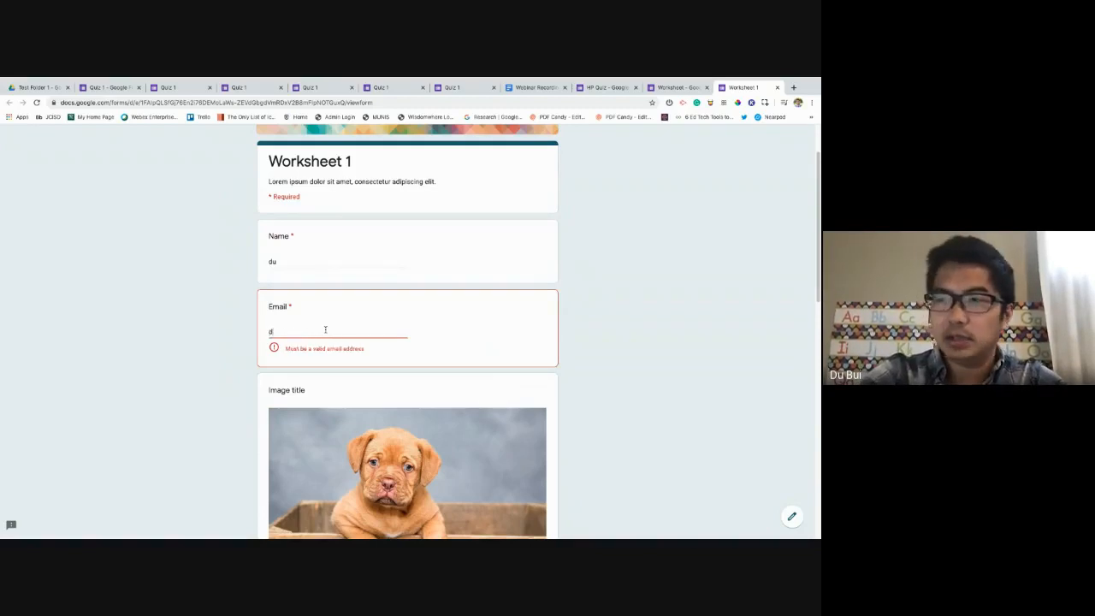
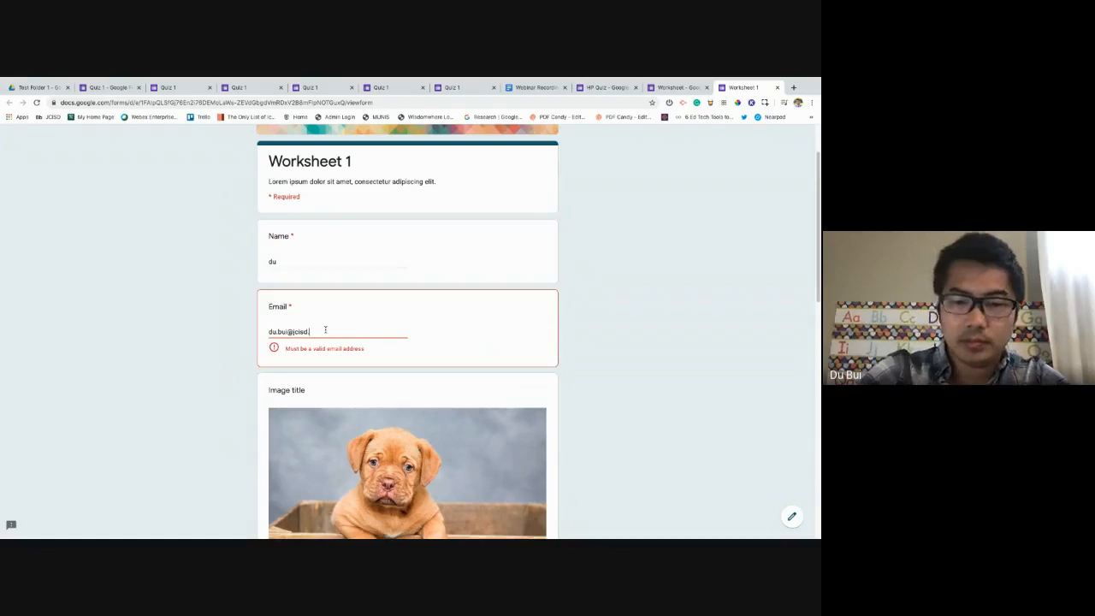
click(710, 345)
Move to the Questions section, back, and forward again, then return to the editor.
scroll(548, 391, down, 8)
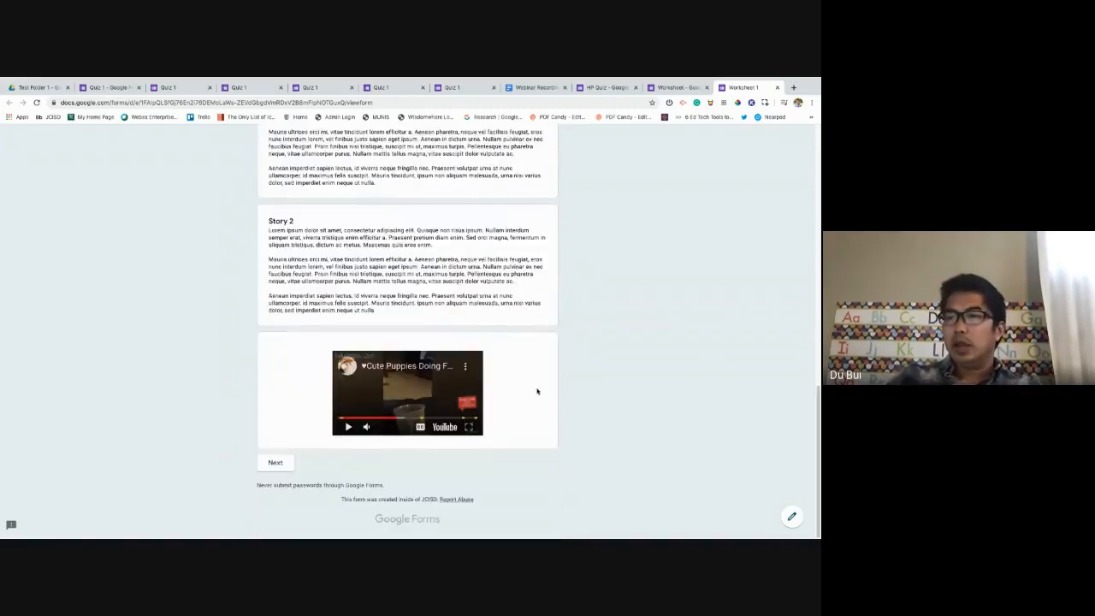
click(275, 462)
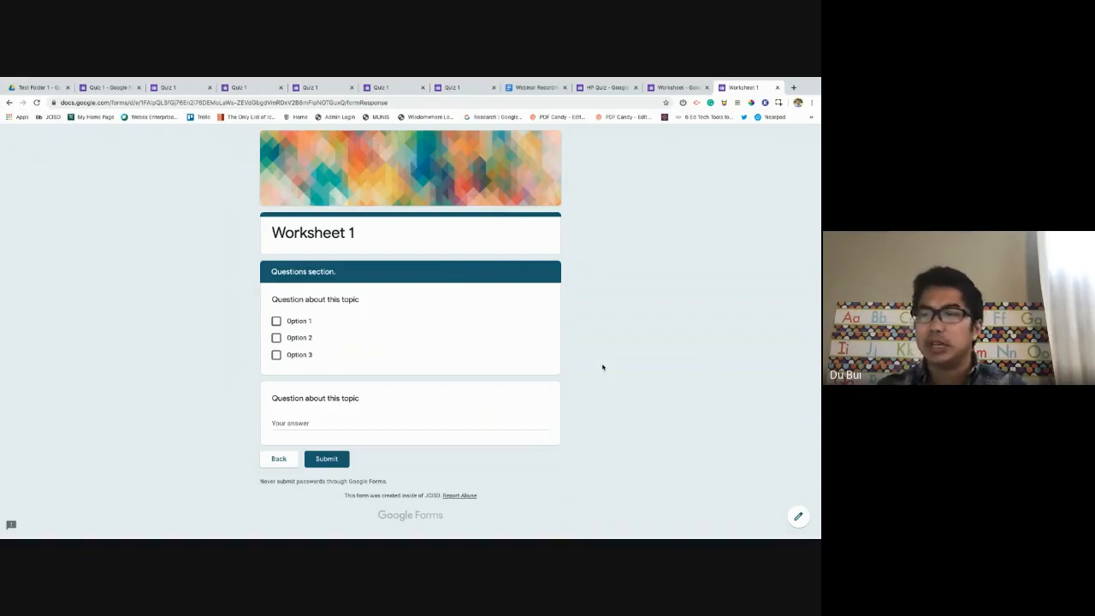
click(282, 461)
scroll(338, 433, down, 5)
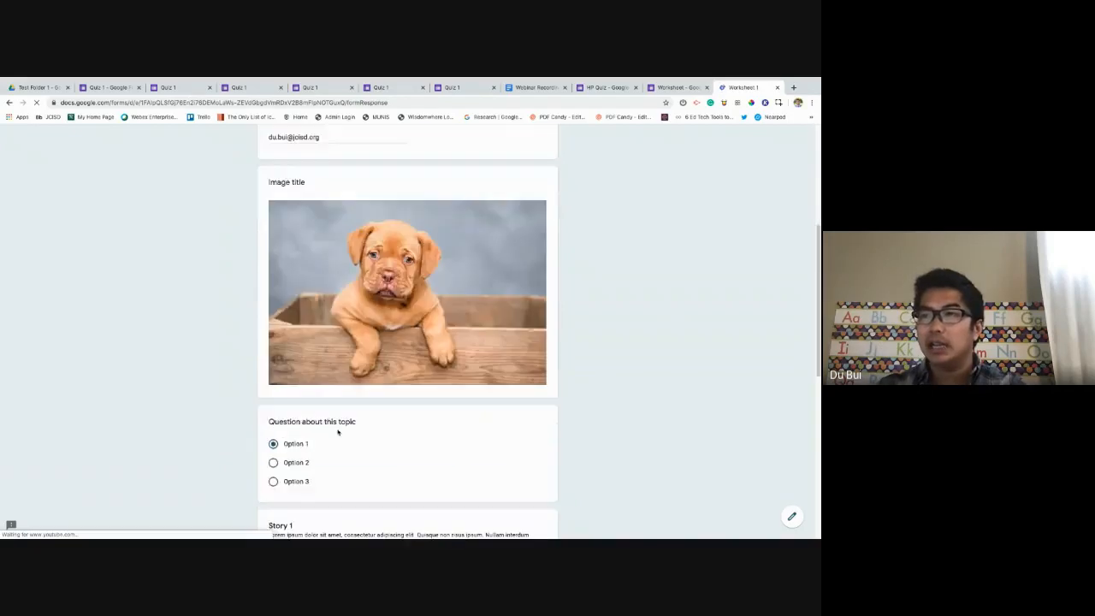
scroll(338, 433, down, 5)
scroll(491, 313, up, 1)
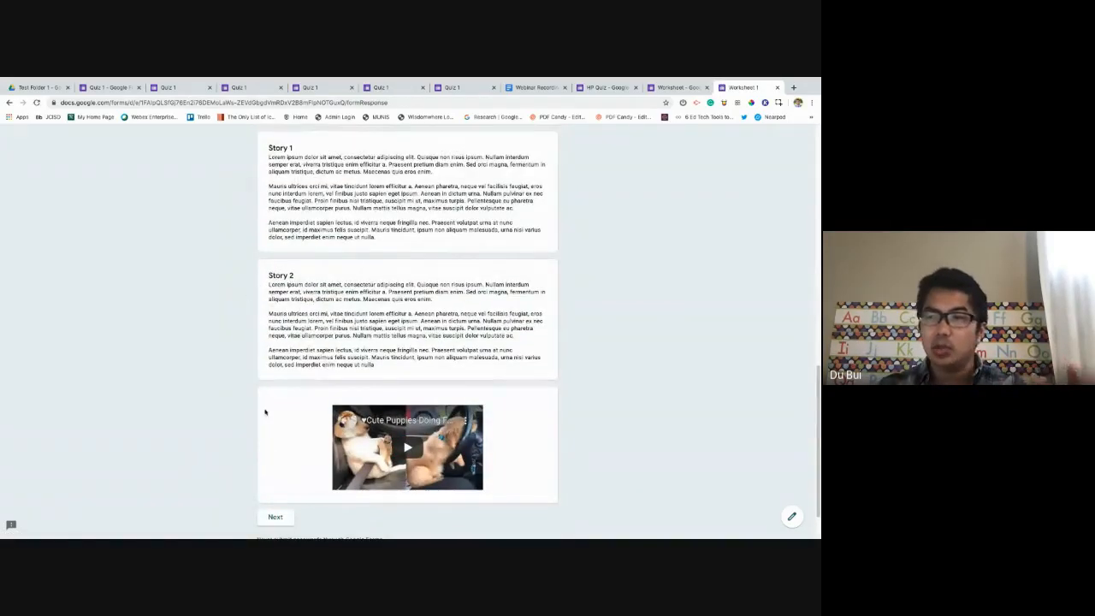
click(283, 517)
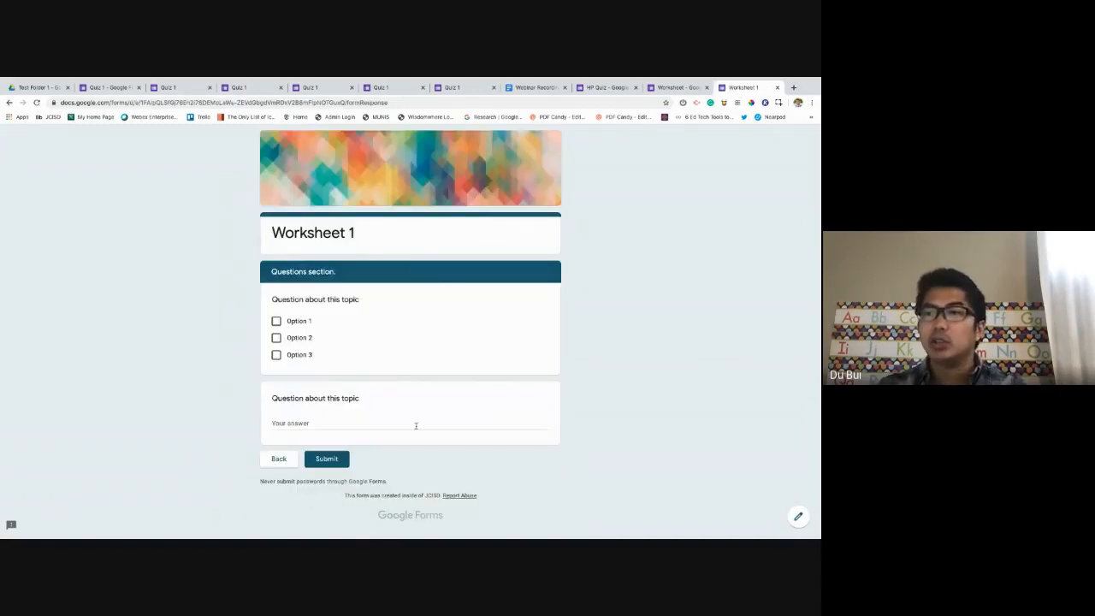
click(672, 87)
scroll(449, 373, down, 10)
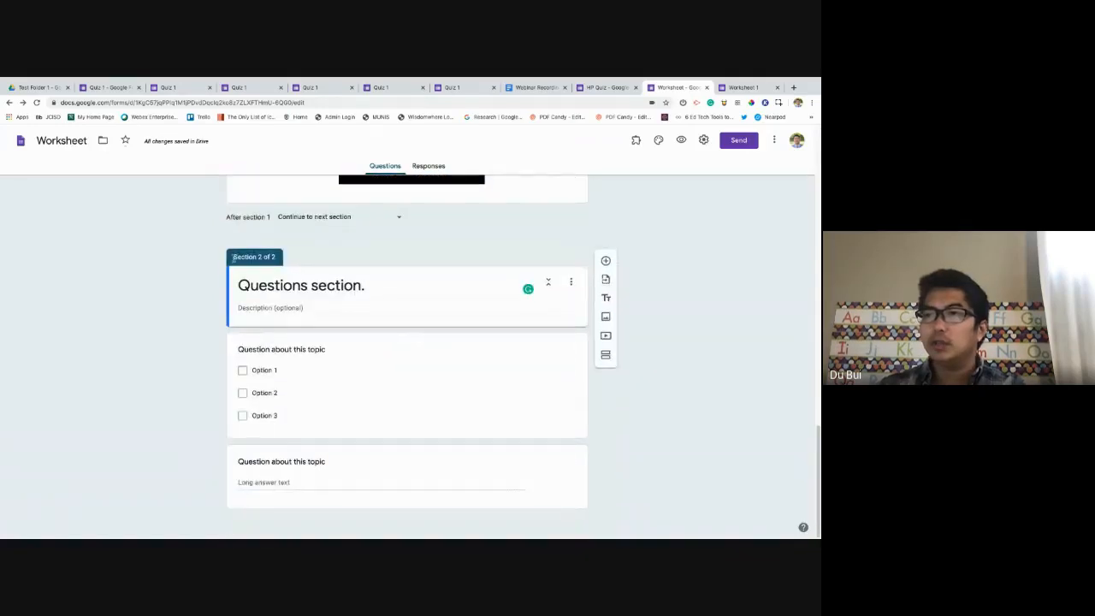
Add a third section titled 'Paragraph questions'.
drag(240, 255, 271, 259)
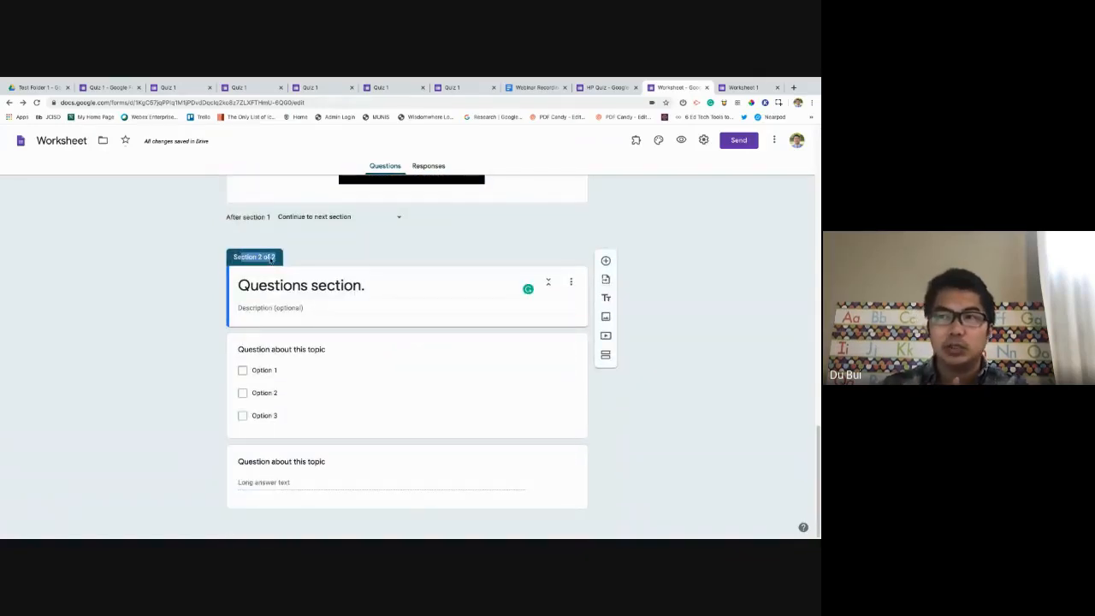
click(344, 262)
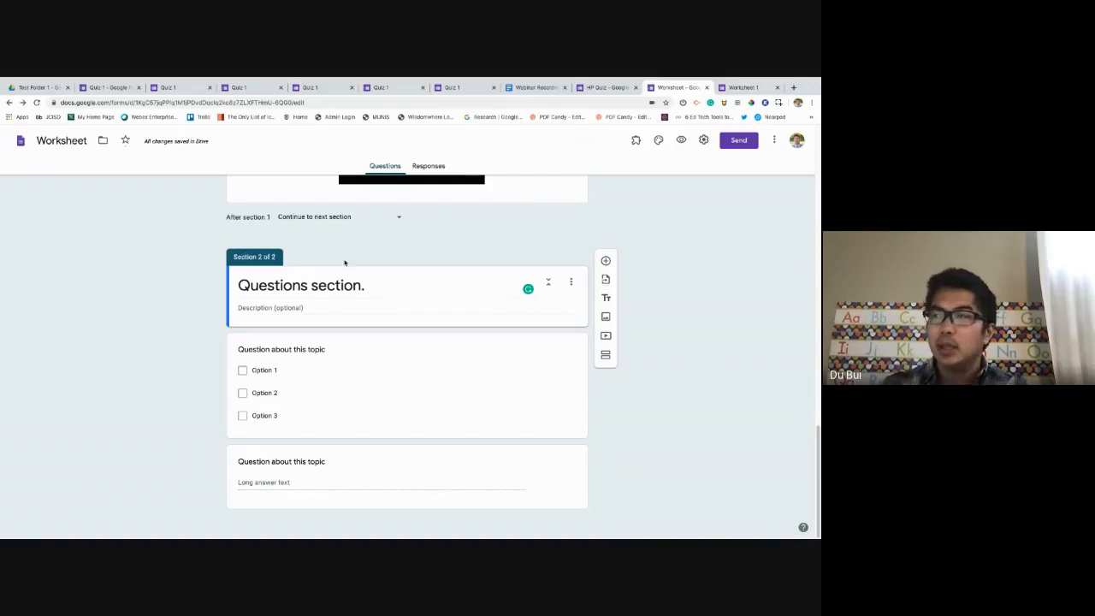
click(612, 361)
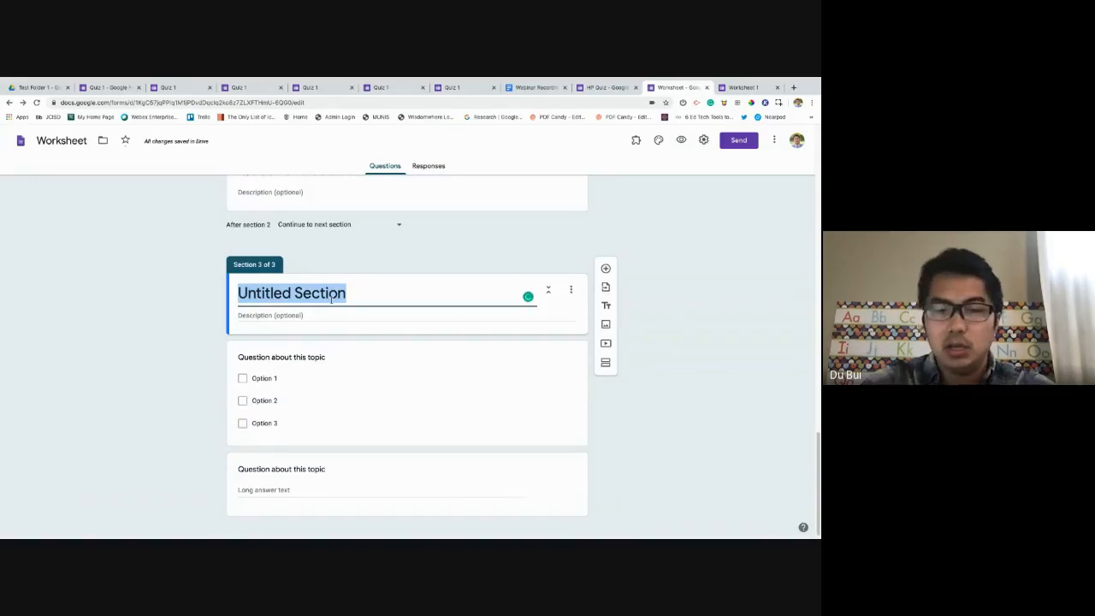
text(Paragr)
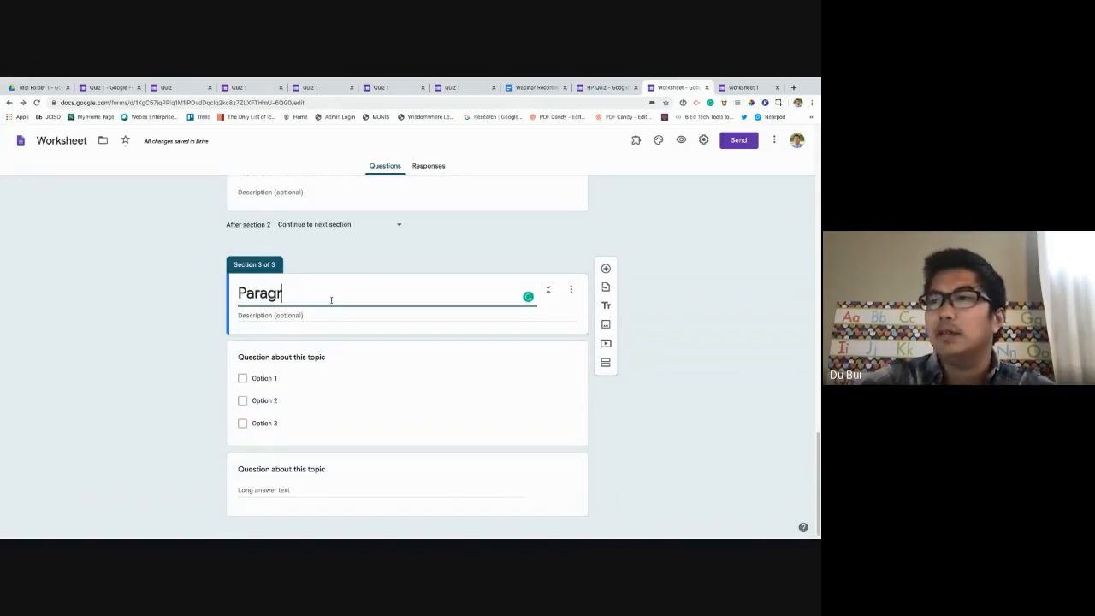
text(aph questions)
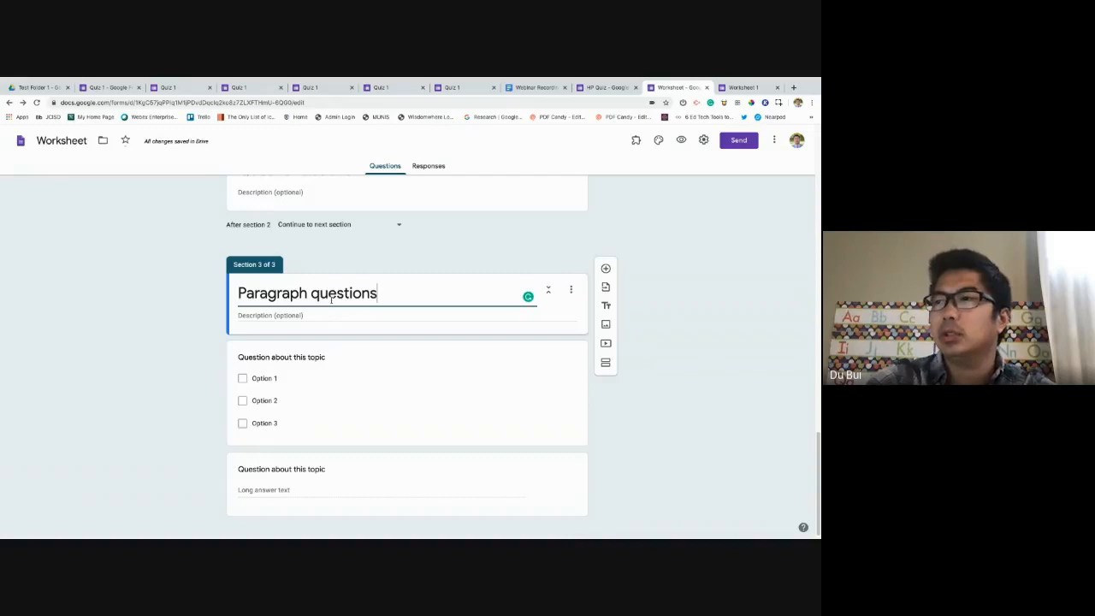
Change the multiple-choice question to Paragraph and delete the duplicate paragraph question.
click(415, 368)
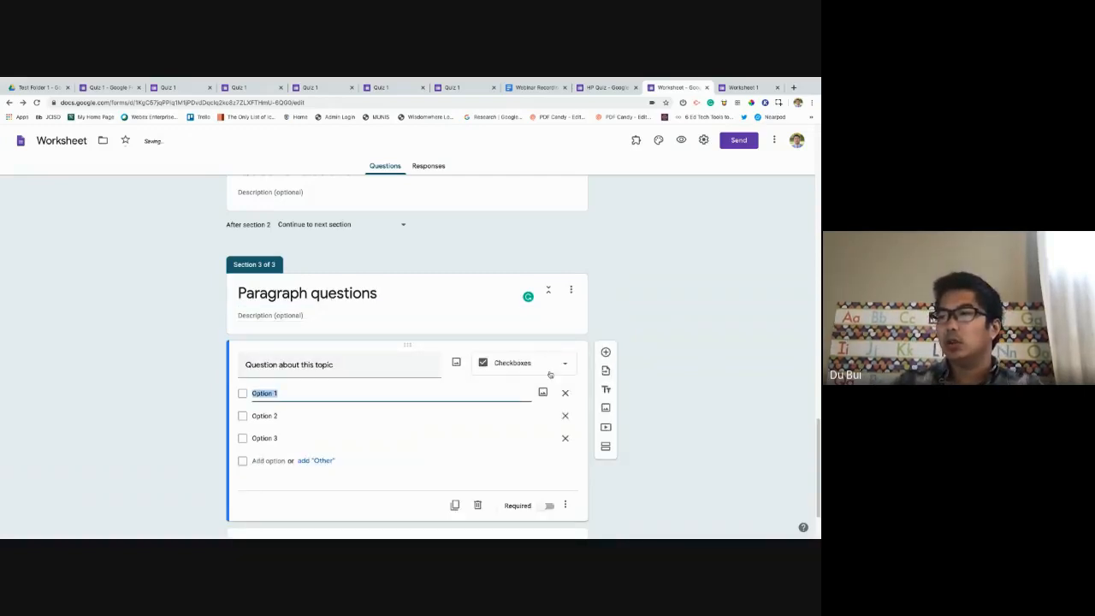
click(551, 375)
click(512, 277)
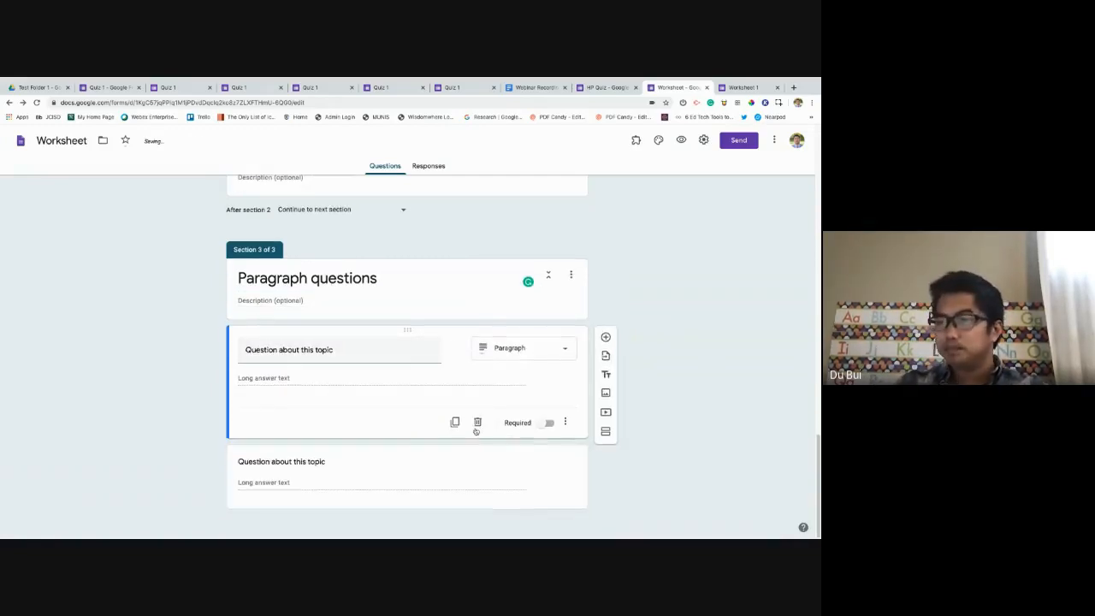
click(527, 463)
click(478, 490)
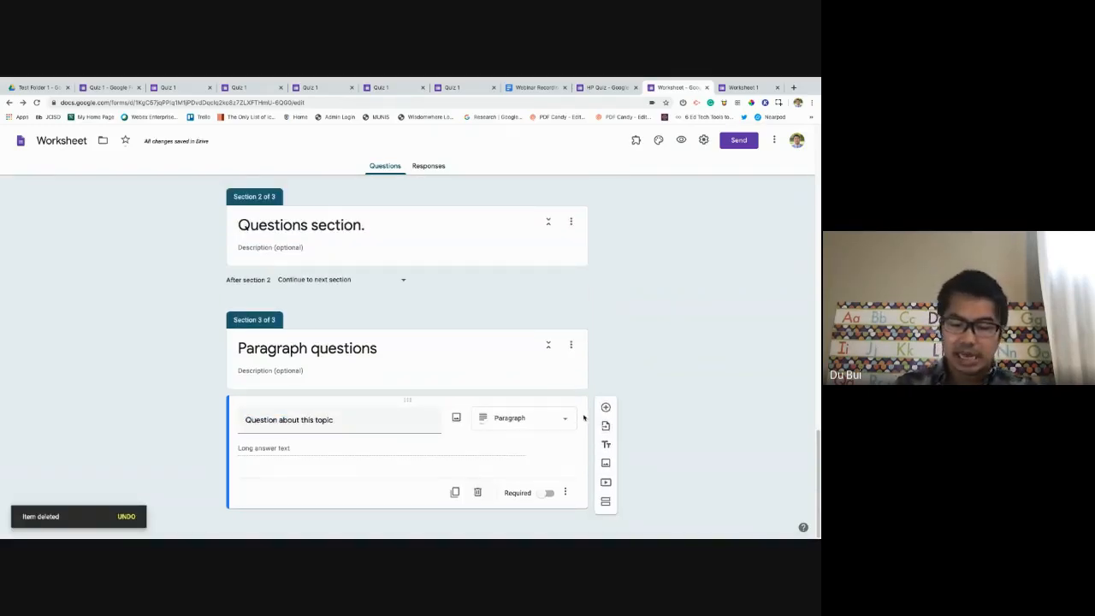
scroll(583, 417, up, 15)
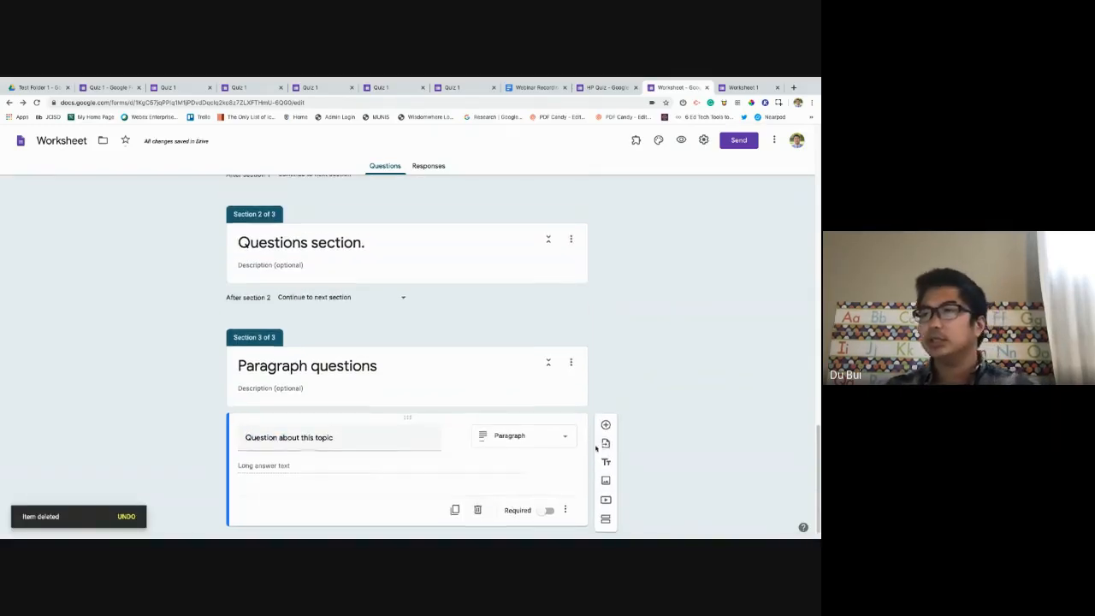
click(408, 170)
click(396, 174)
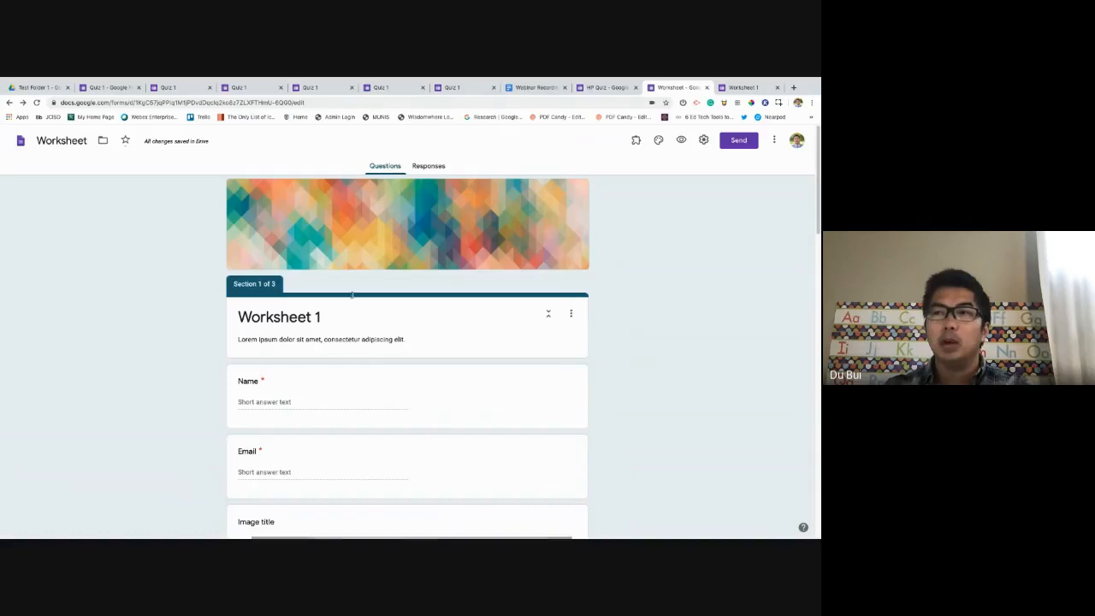
scroll(352, 299, down, 6)
scroll(352, 296, down, 3)
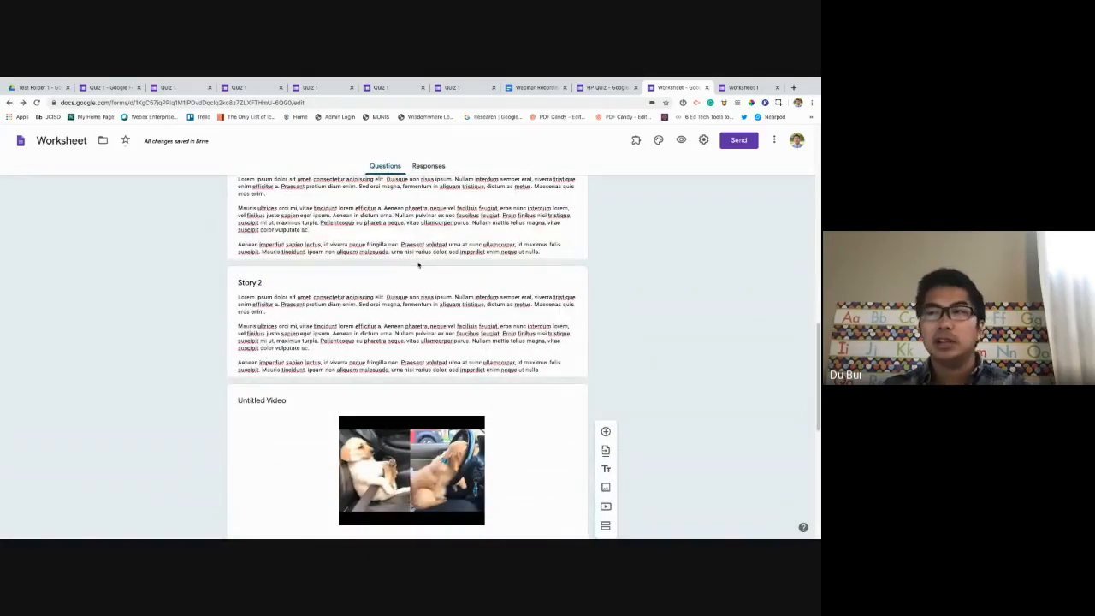
Switch to the Quiz 1 form and scroll to its top.
click(106, 87)
scroll(348, 323, up, 5)
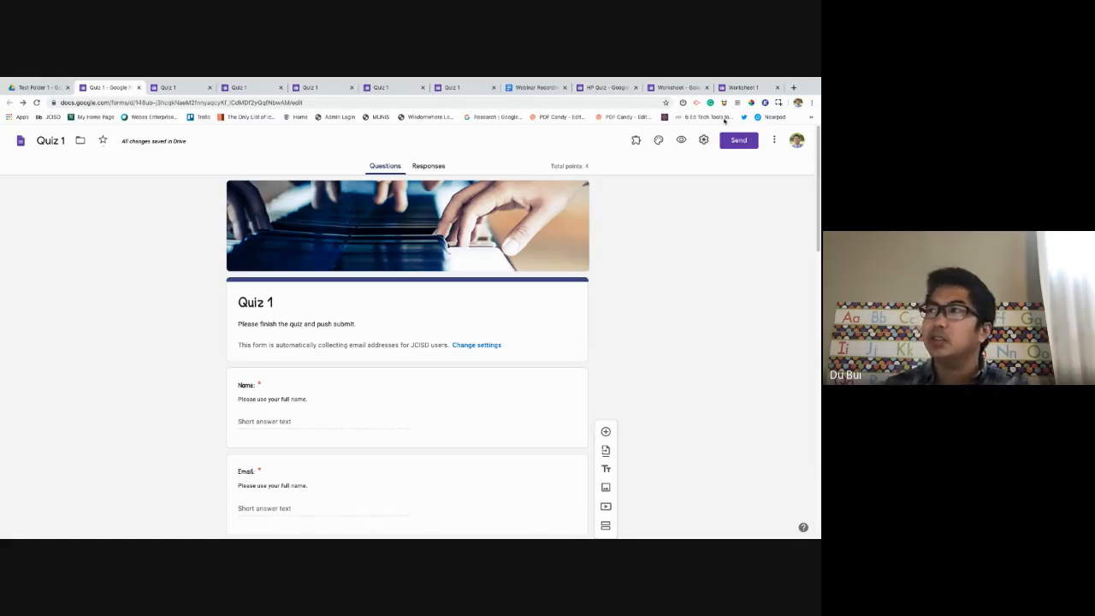
In the Quiz 1 preview, answer blue for the central idea and Option 2 twice.
click(687, 142)
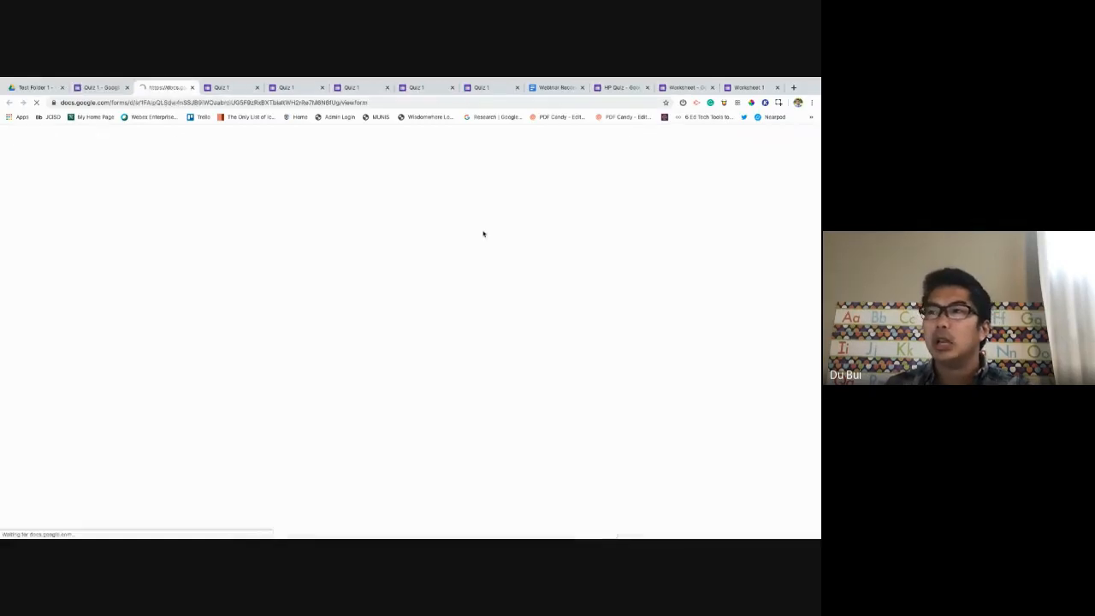
scroll(426, 262, down, 10)
scroll(425, 262, down, 3)
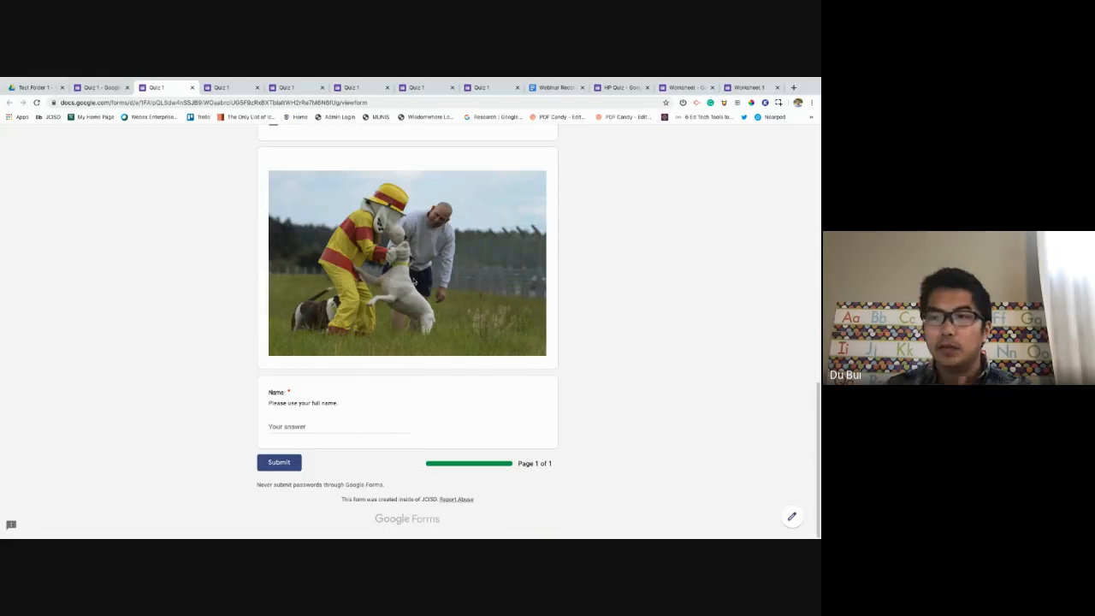
scroll(413, 280, up, 8)
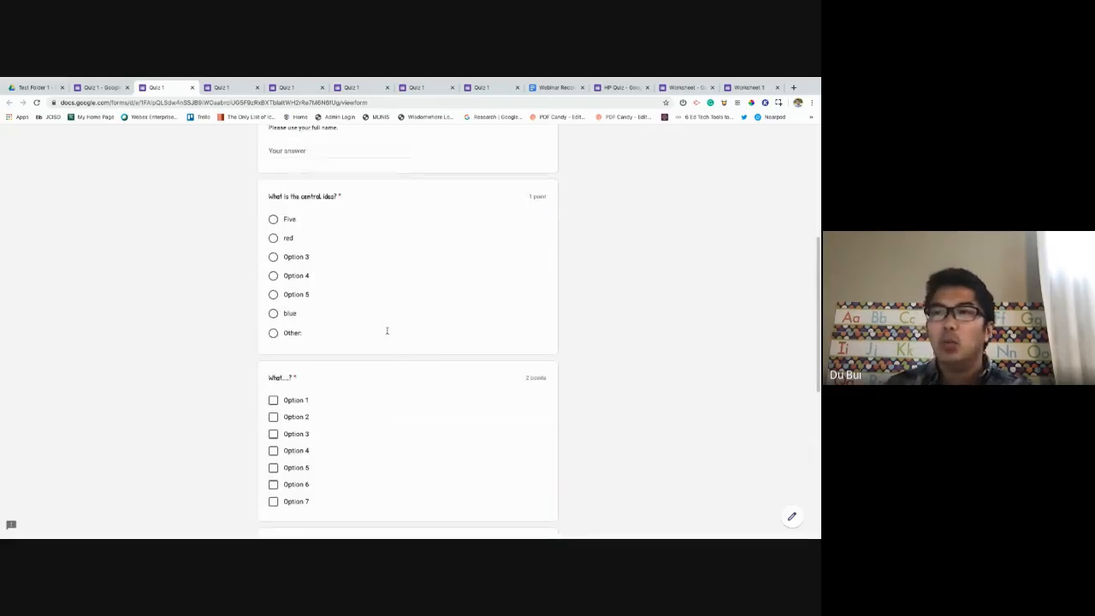
click(368, 324)
scroll(355, 309, down, 1)
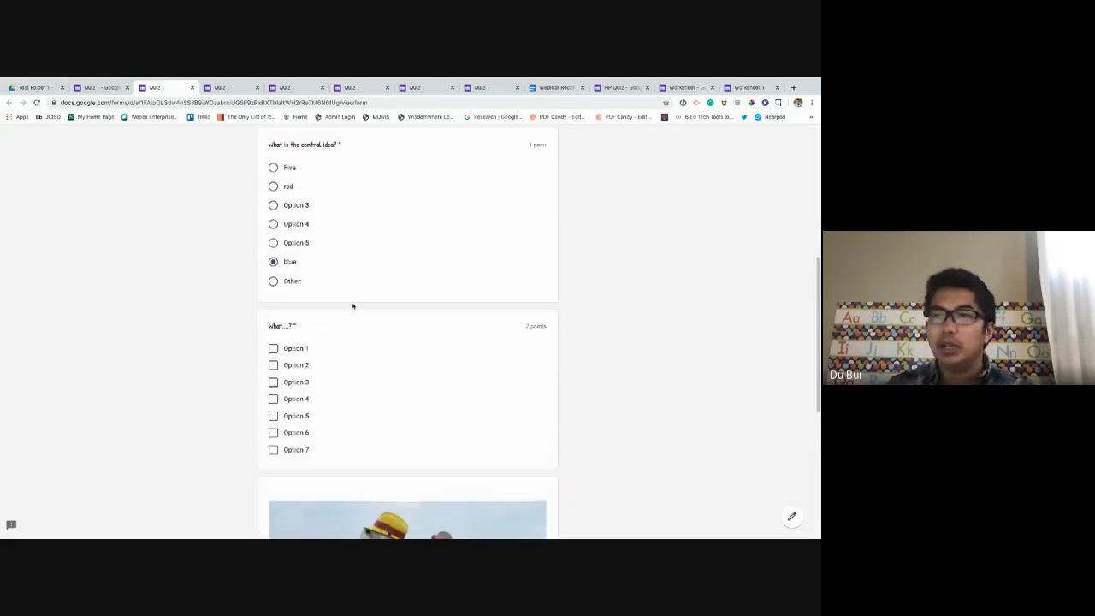
click(285, 362)
scroll(293, 348, up, 5)
click(324, 310)
click(311, 368)
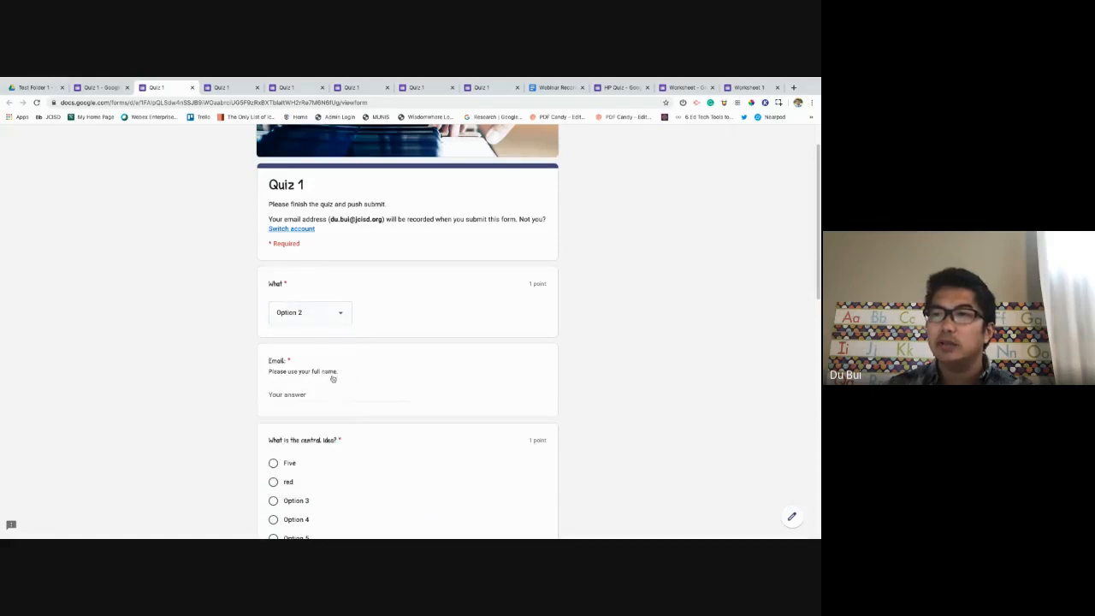
Fill the Email answer with the saved address and submit the response.
click(333, 394)
text(adf)
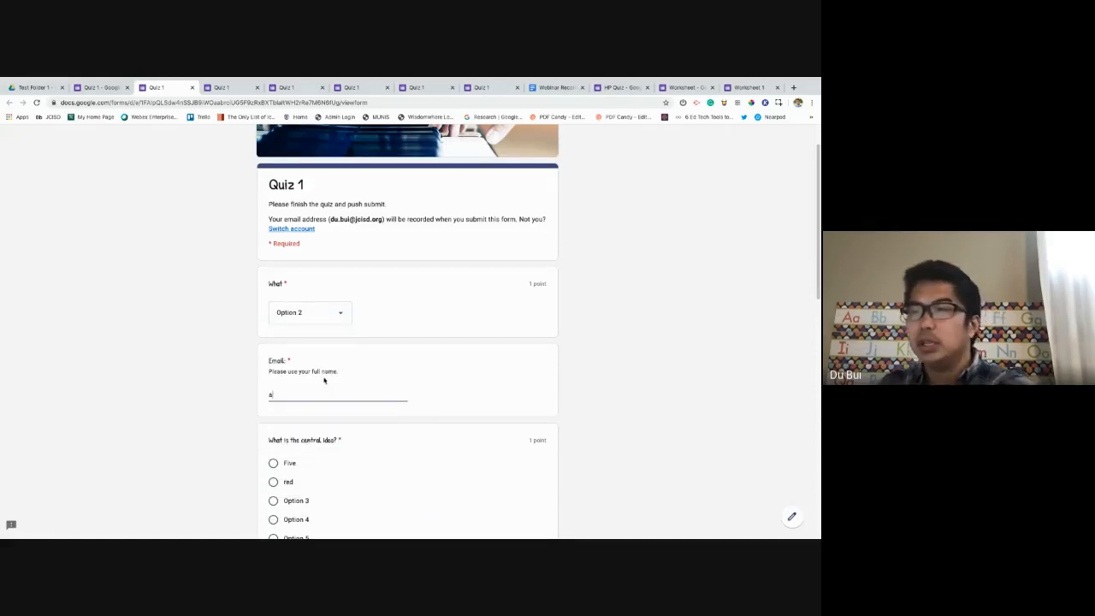
key(BackSpace)
click(300, 394)
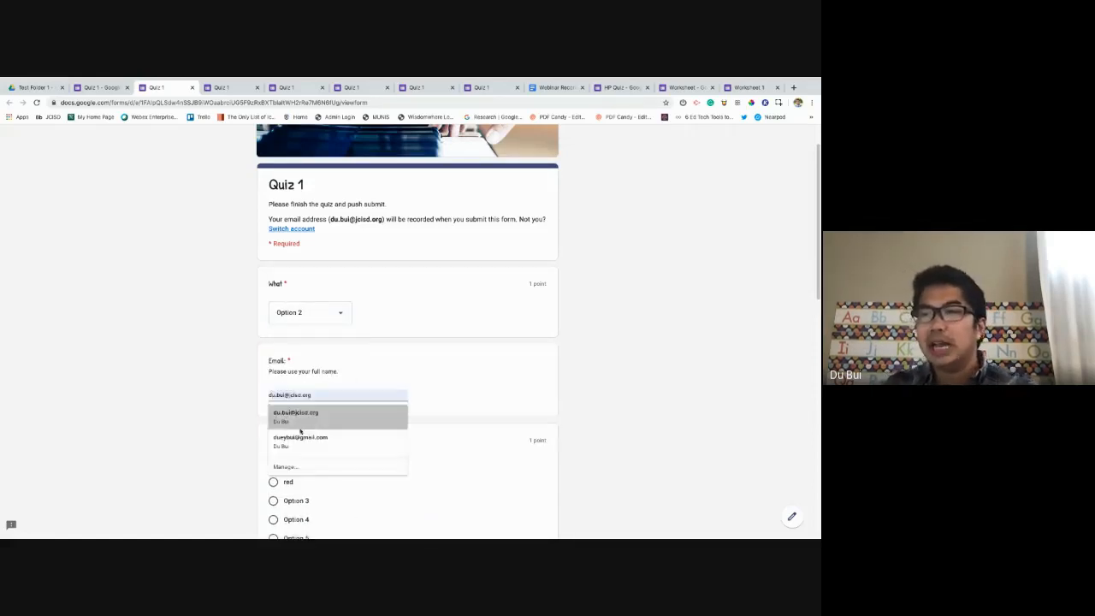
click(300, 416)
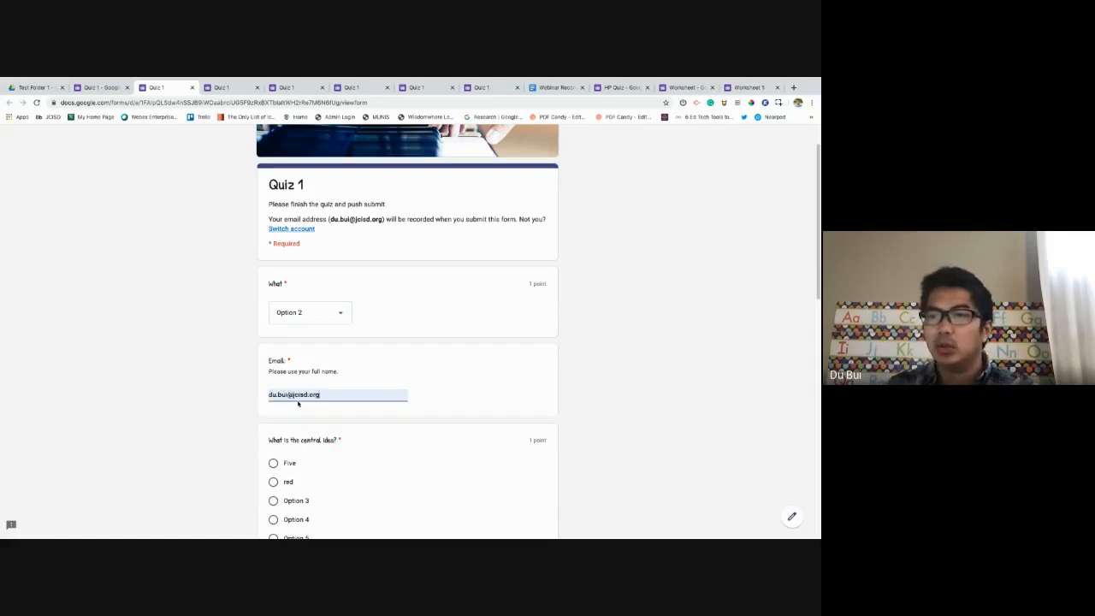
scroll(298, 404, down, 10)
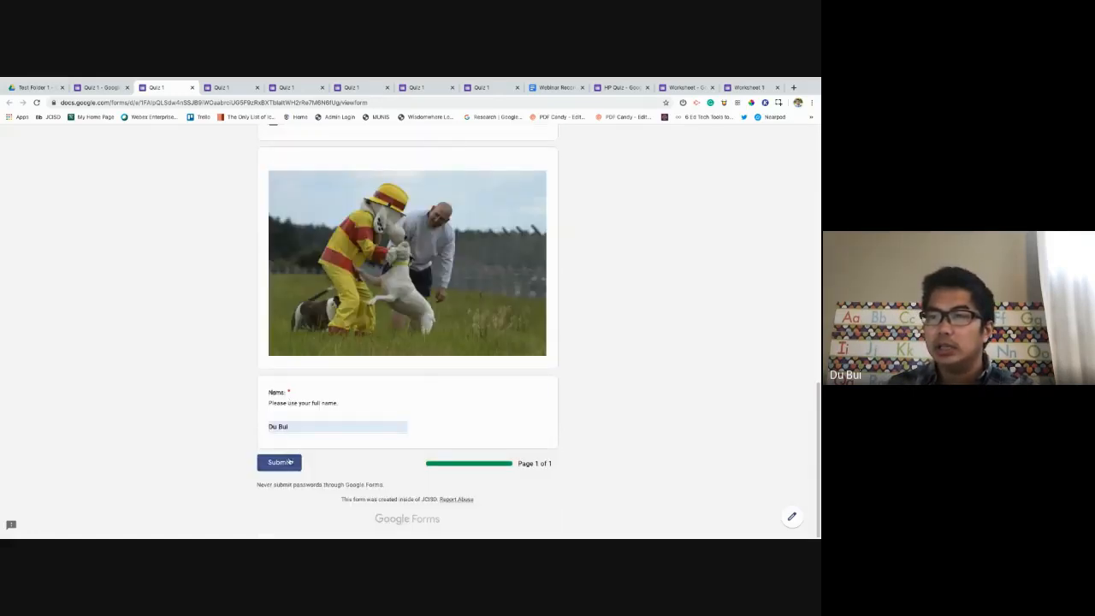
click(279, 462)
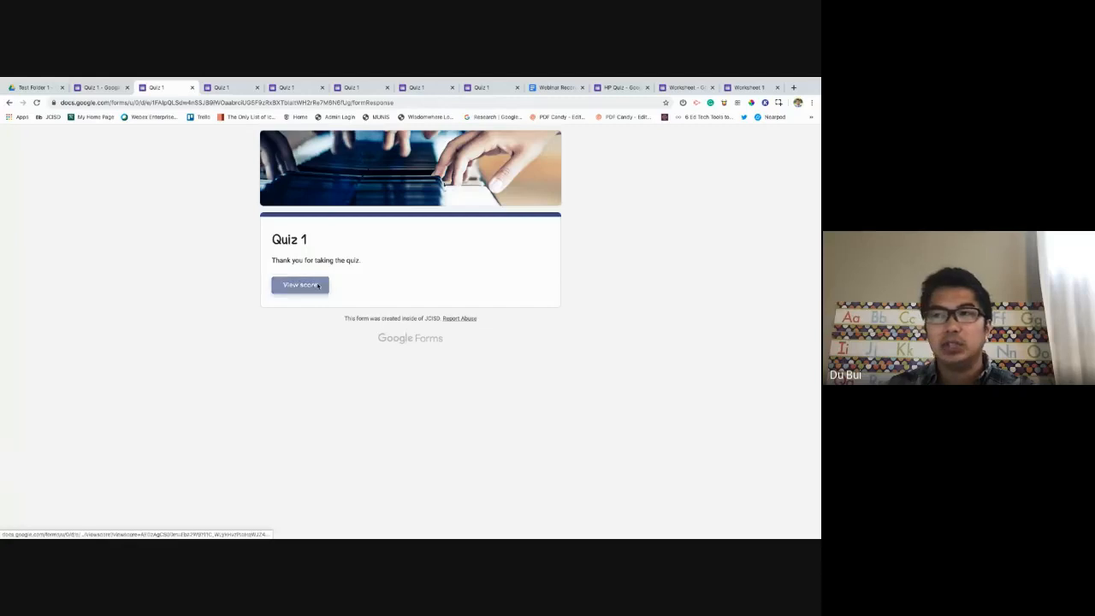
Review the 0-of-4 score, close the score and preview tabs, and return to the editor.
click(317, 285)
scroll(317, 386, down, 4)
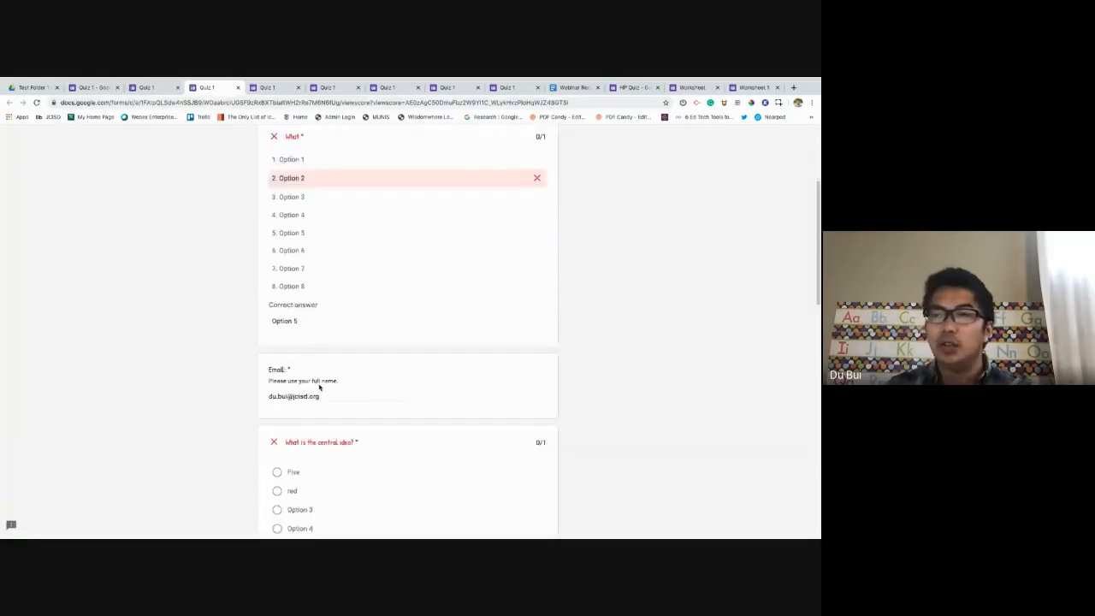
scroll(320, 387, down, 10)
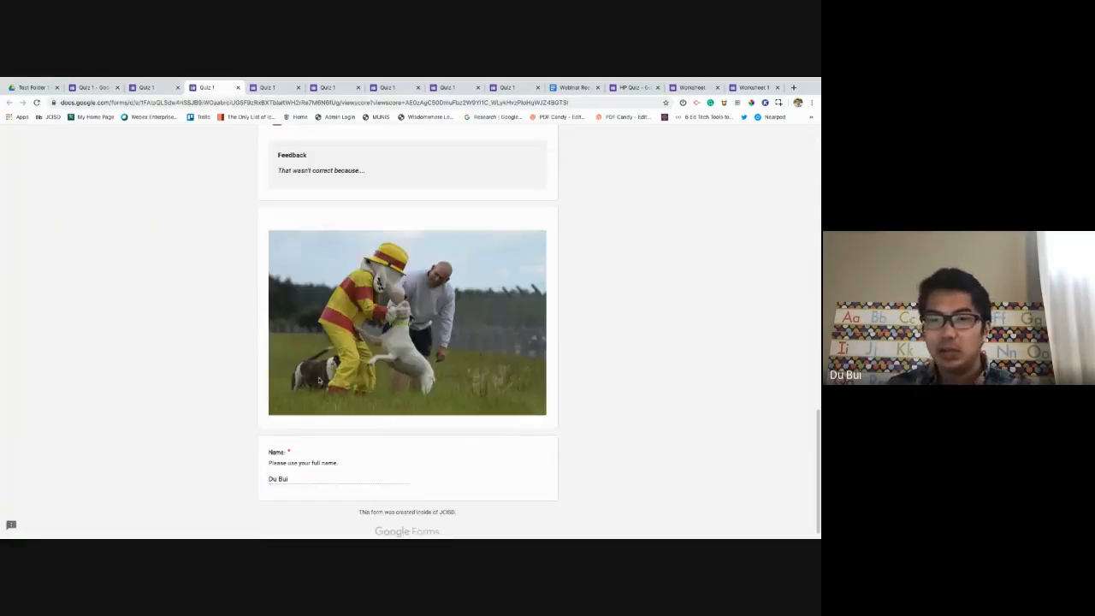
scroll(319, 380, up, 15)
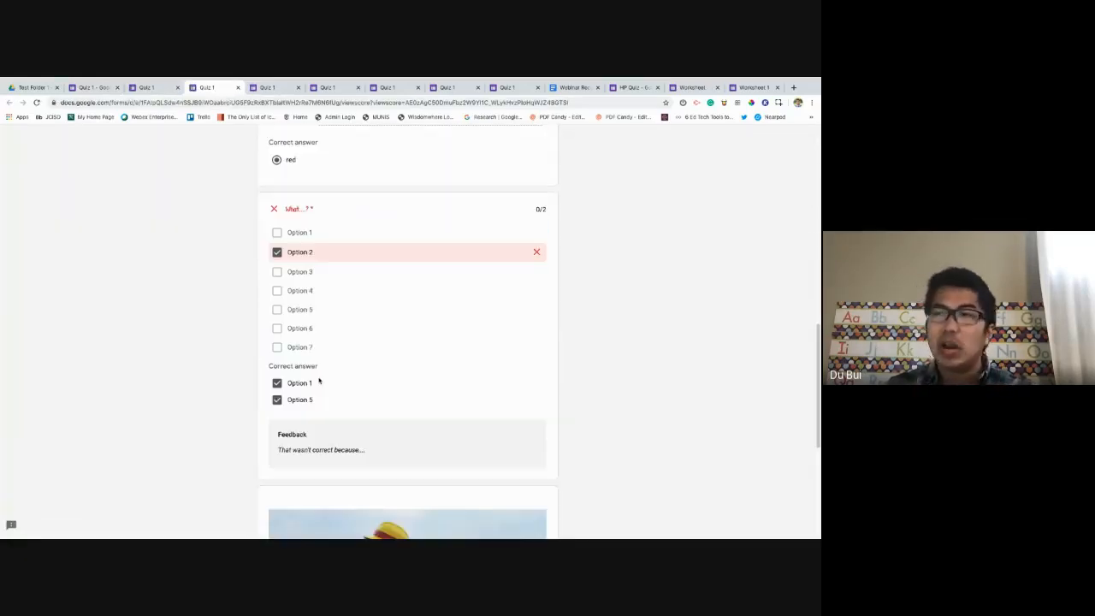
click(238, 87)
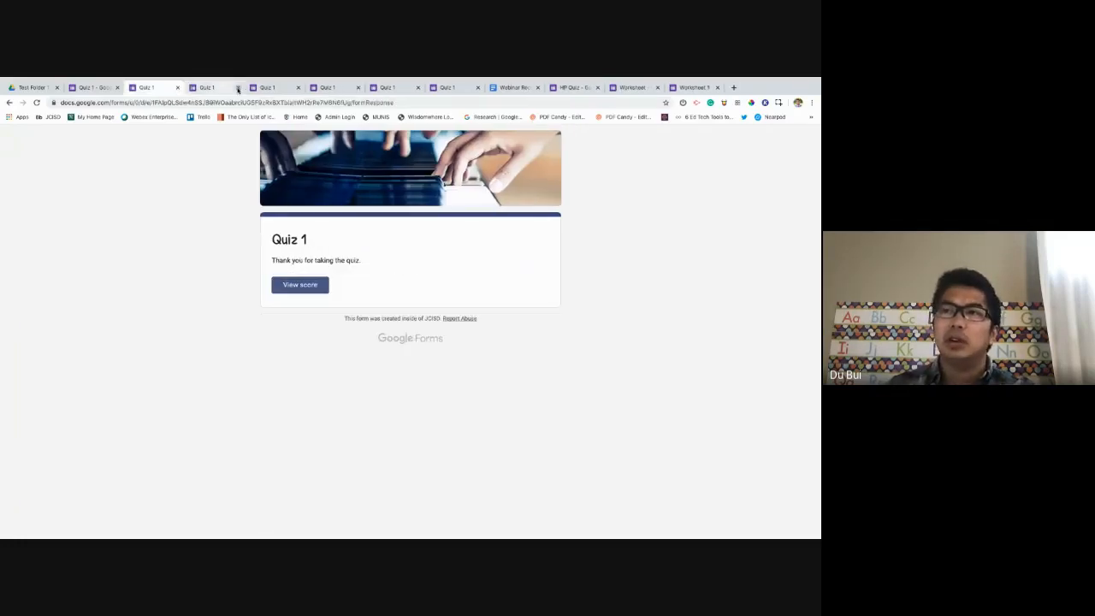
click(238, 87)
click(475, 228)
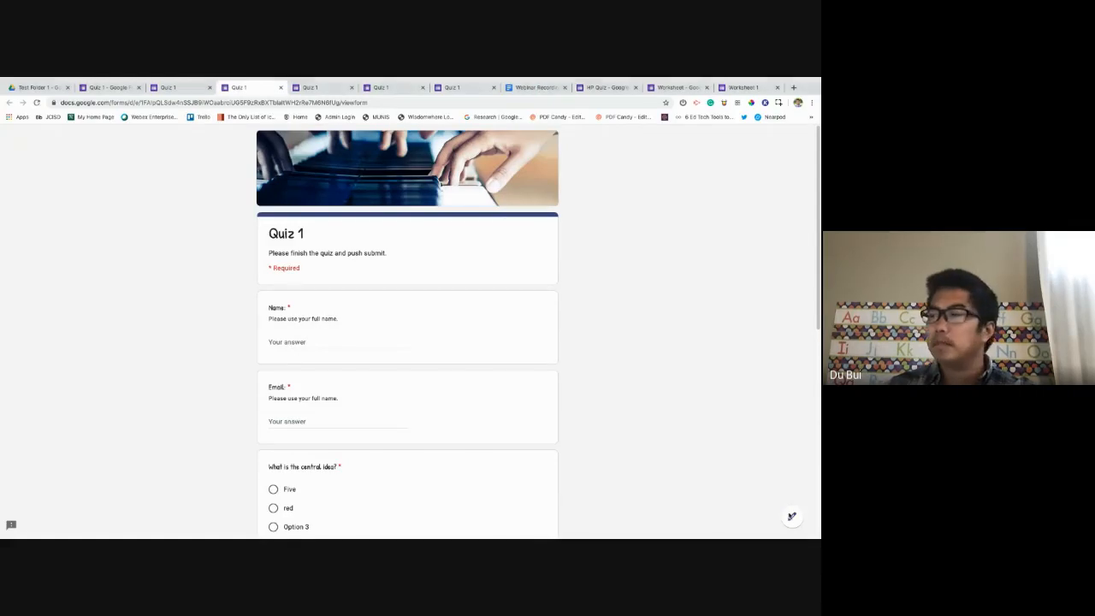
click(792, 517)
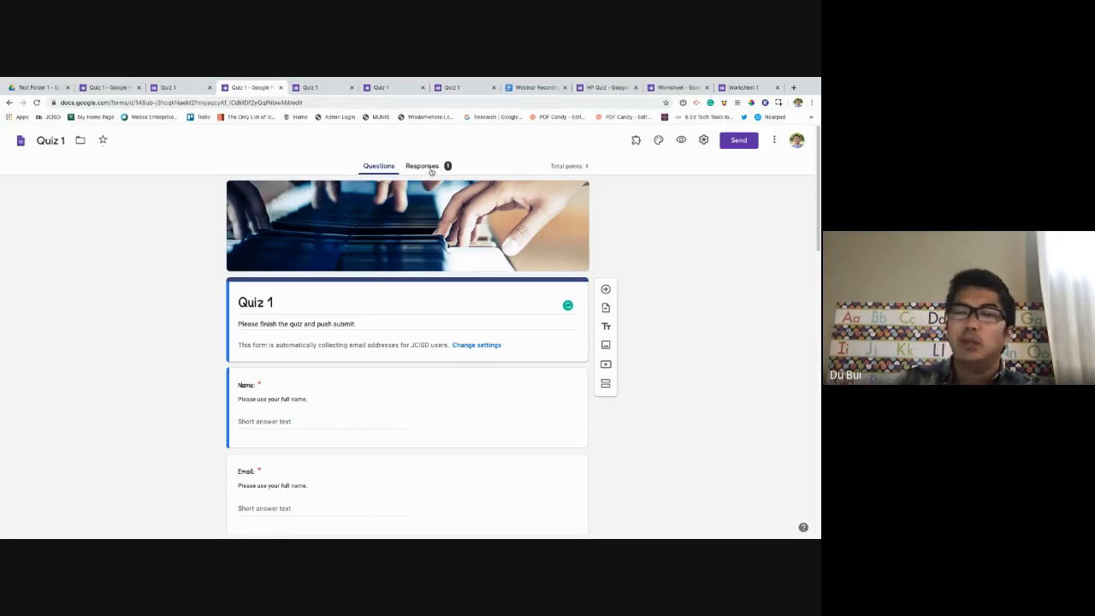
Browse the Quiz 1 responses summary, then switch to the per-question view.
click(428, 167)
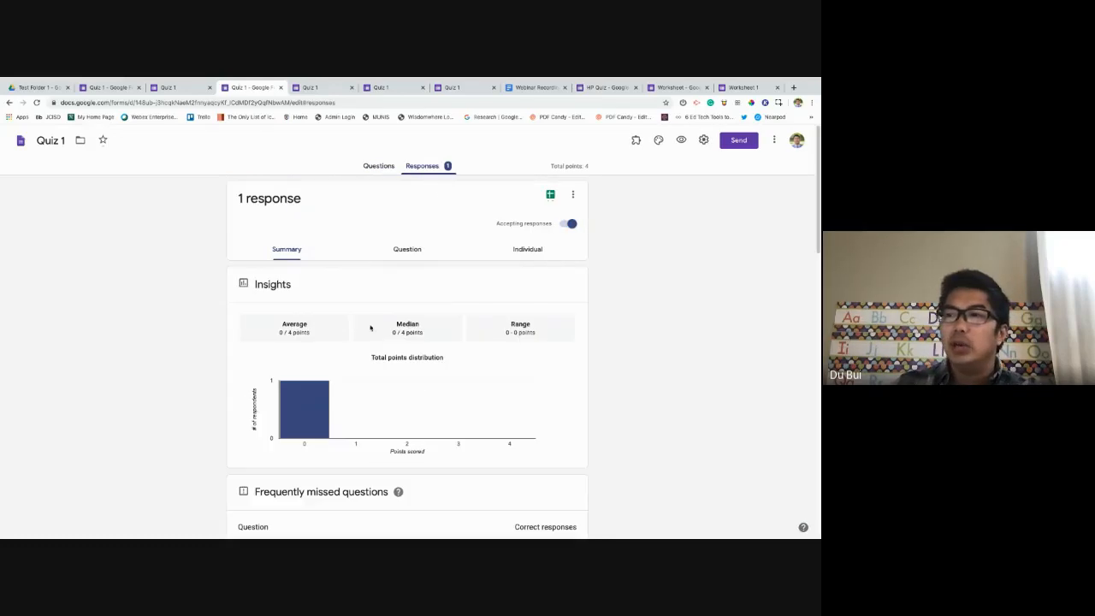
scroll(403, 366, down, 5)
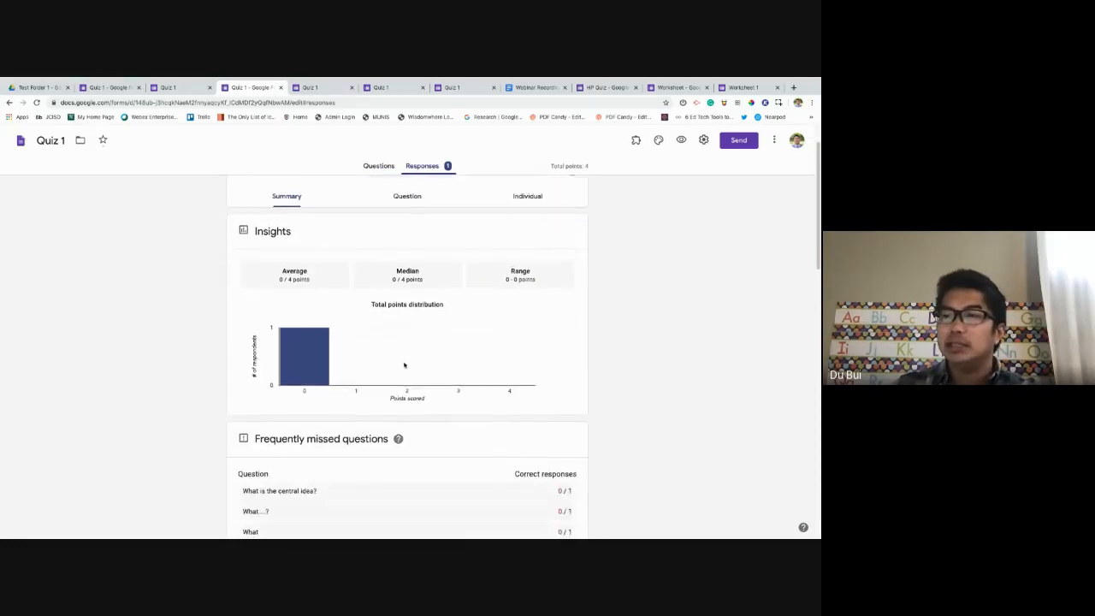
scroll(311, 334, down, 2)
scroll(311, 333, up, 1)
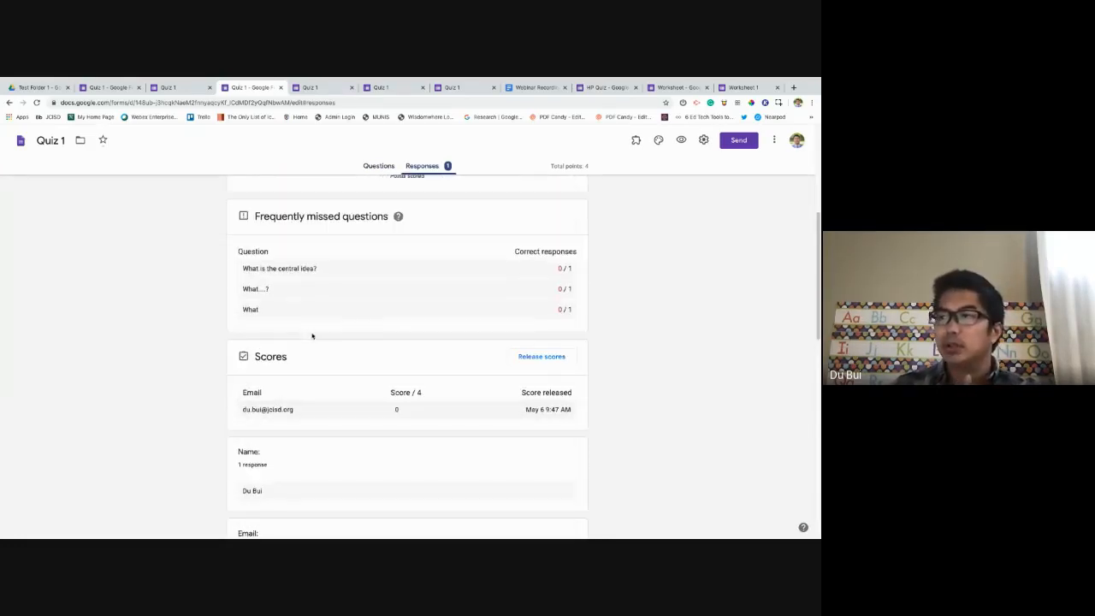
scroll(312, 337, down, 3)
scroll(313, 338, down, 10)
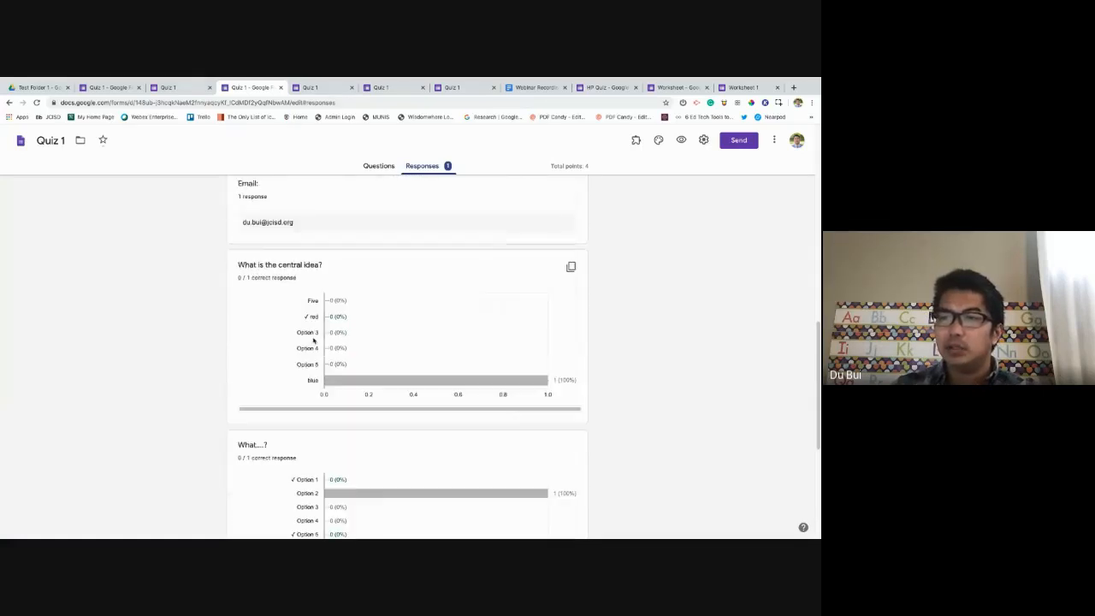
scroll(313, 341, down, 1)
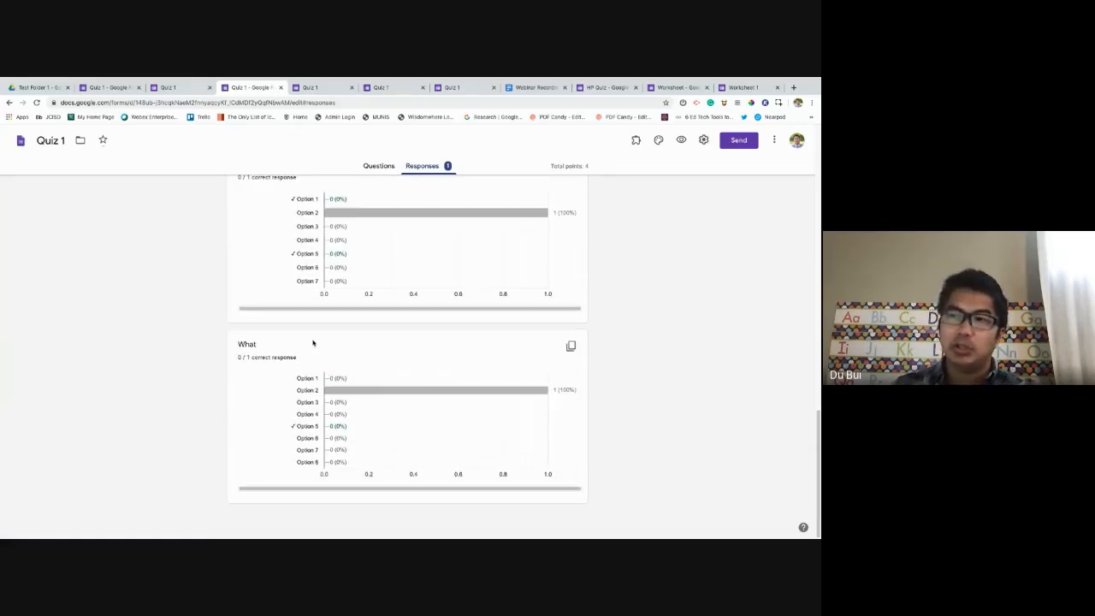
scroll(313, 342, up, 20)
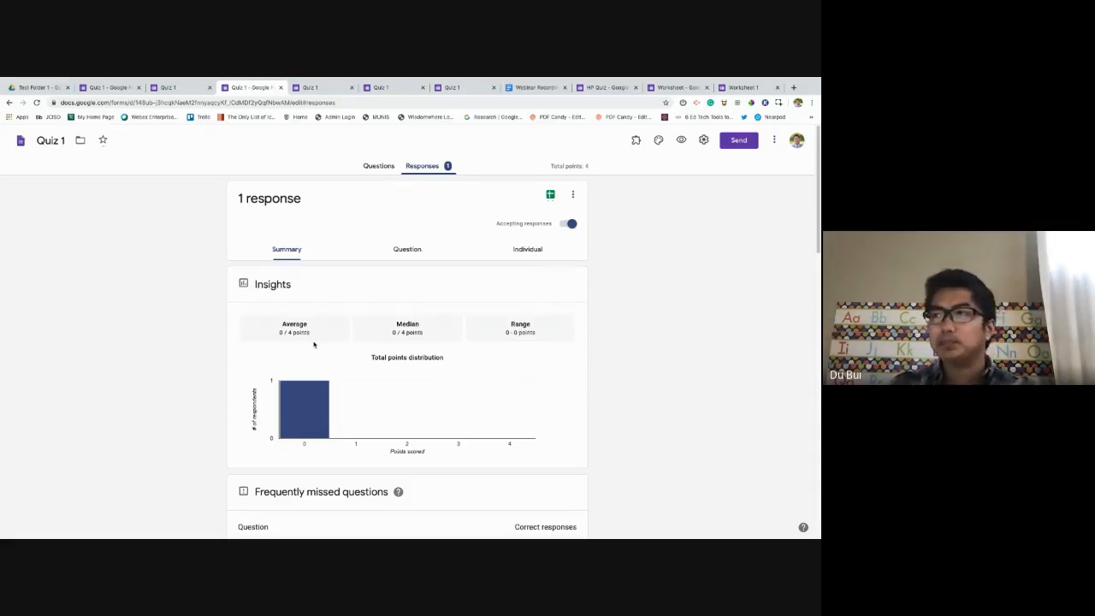
click(419, 251)
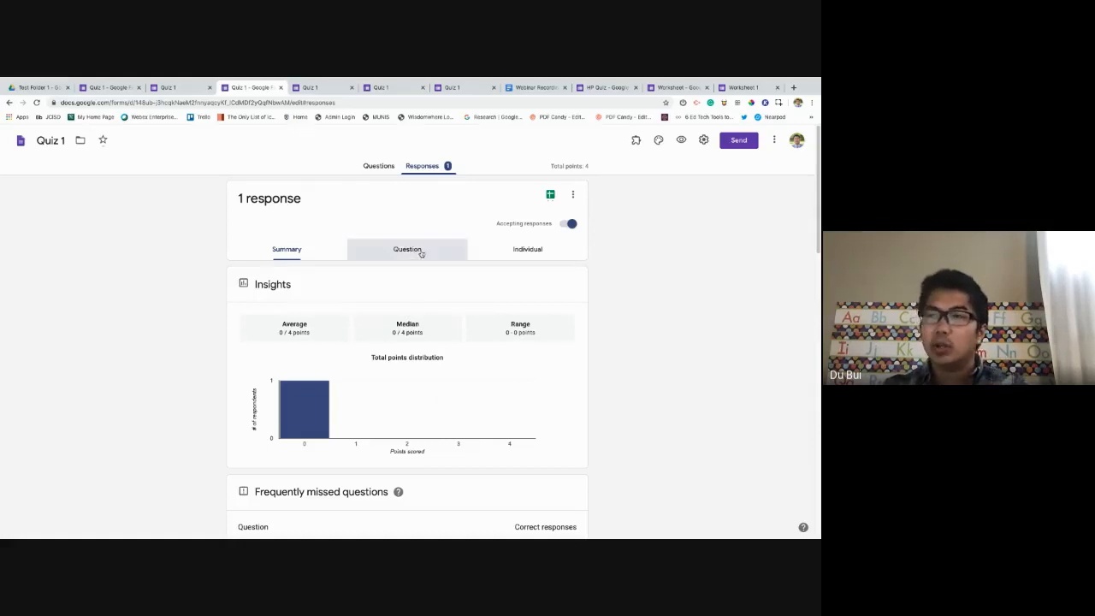
Look through the single individual response, then switch to the HP Quiz form.
click(529, 257)
scroll(395, 364, down, 1)
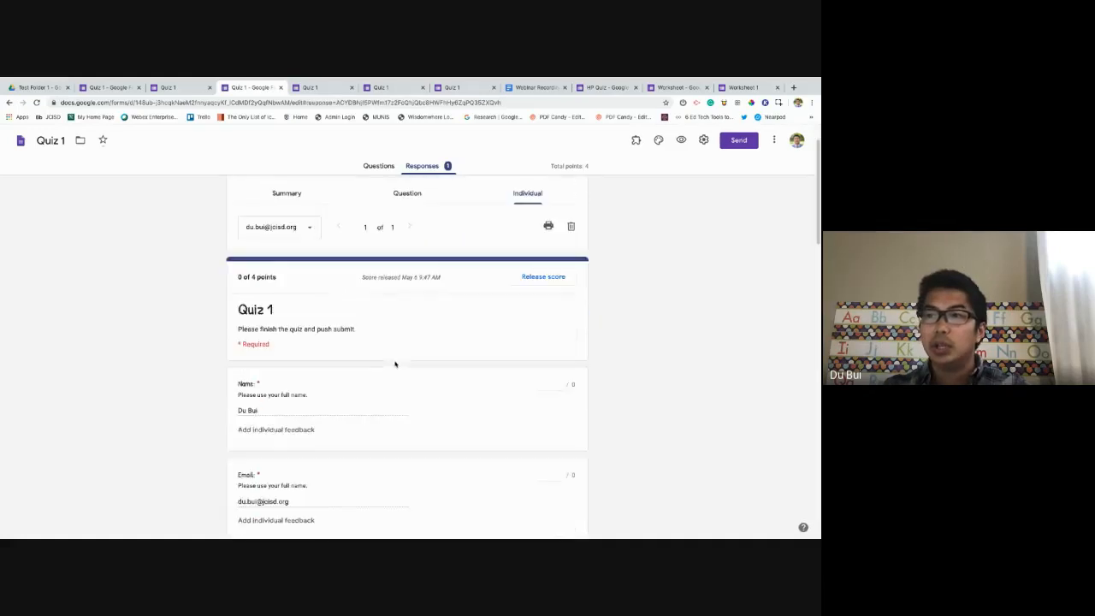
scroll(395, 364, down, 6)
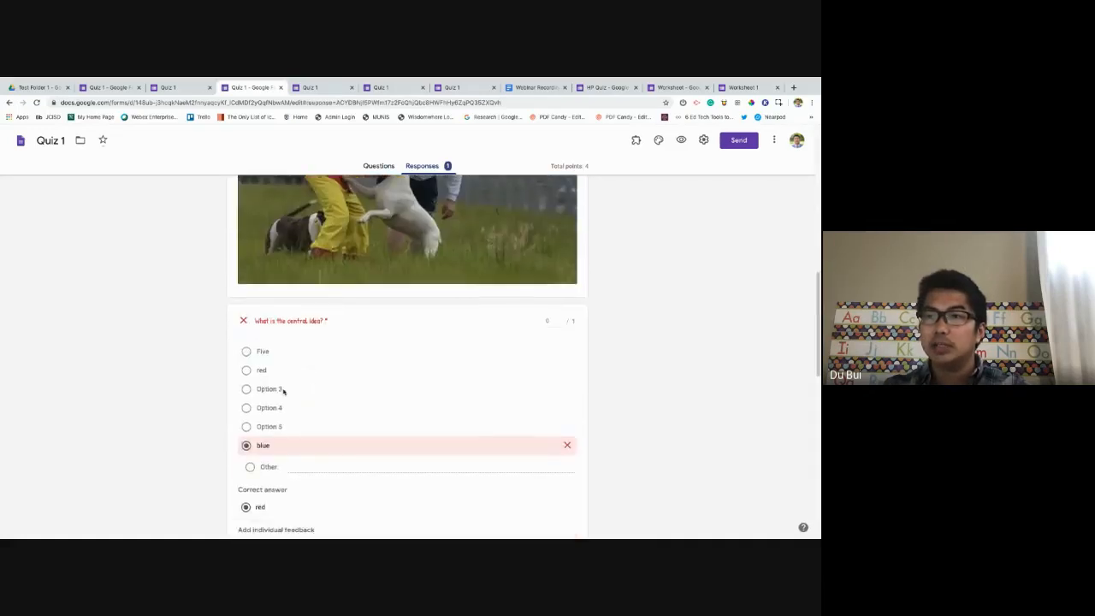
scroll(283, 391, down, 8)
scroll(284, 392, up, 20)
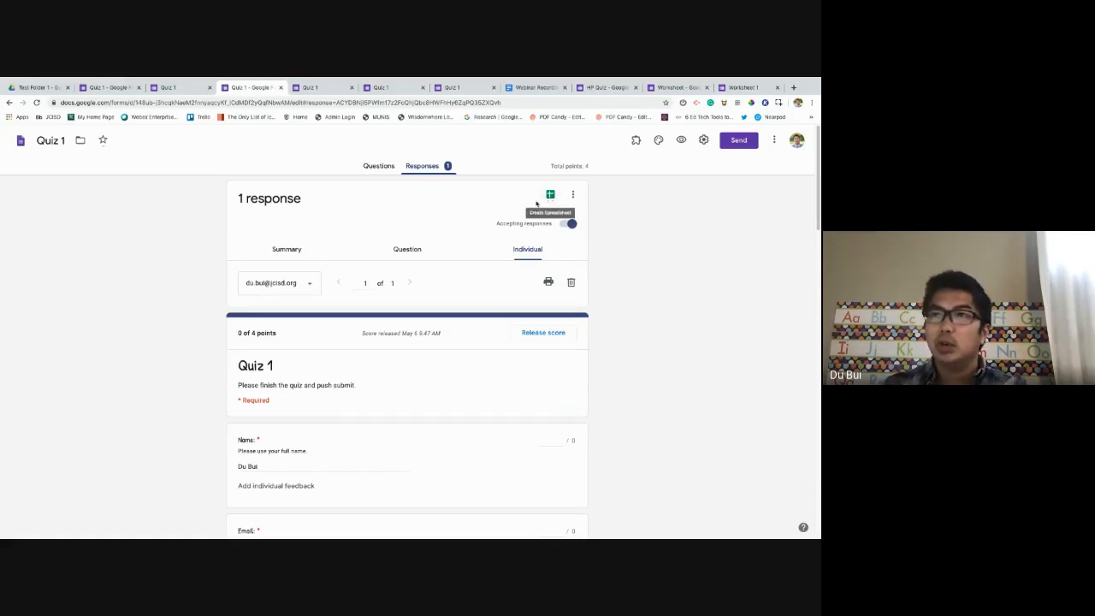
click(593, 89)
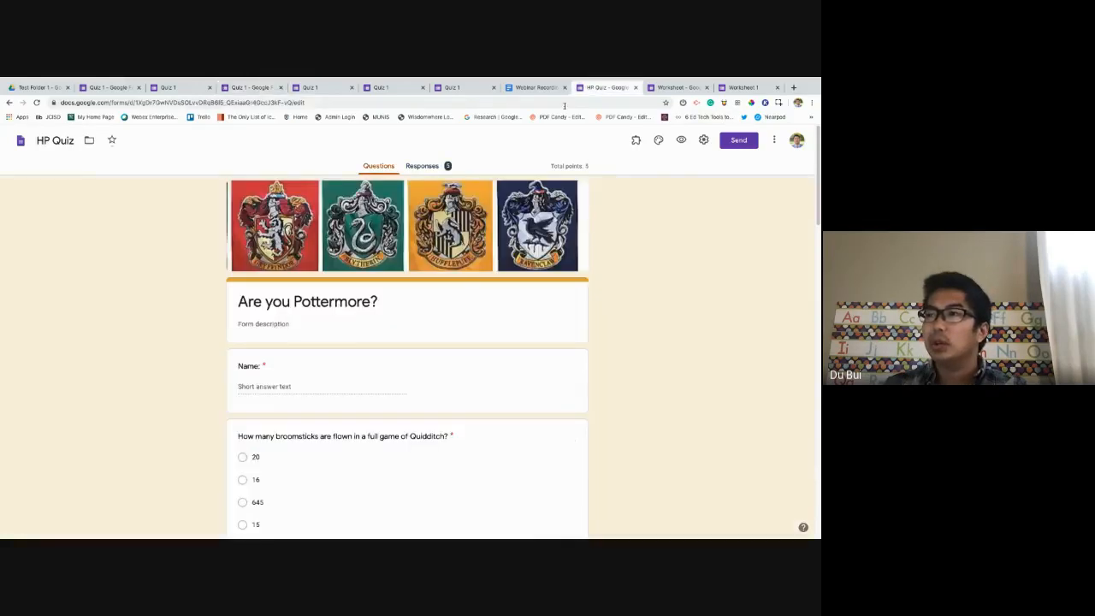
Review HP Quiz's five responses (average 2/5) and start linking them to a spreadsheet.
click(423, 166)
scroll(471, 275, down, 20)
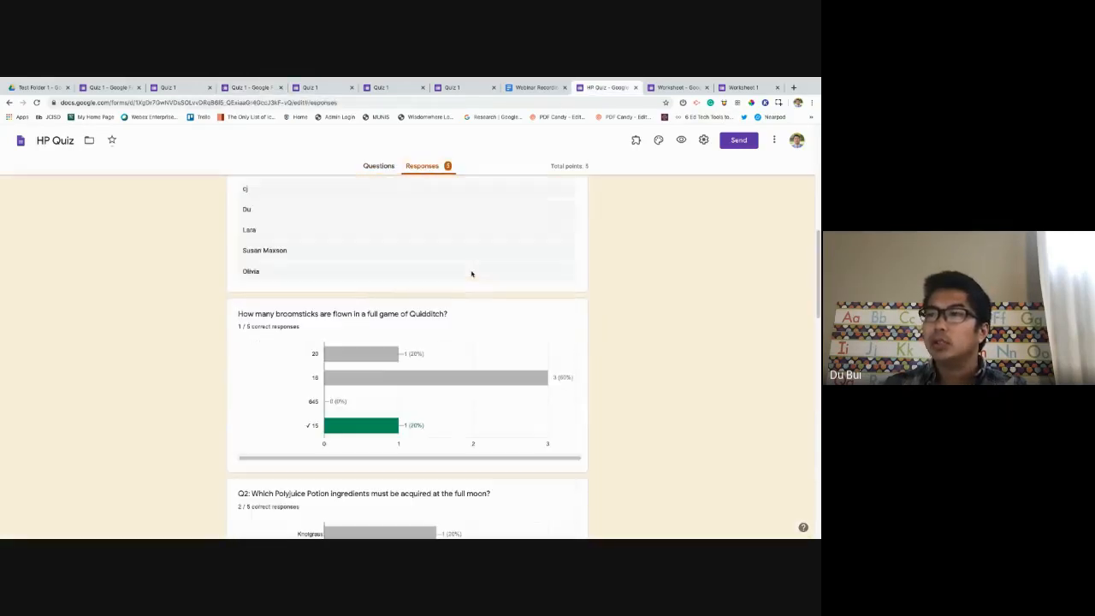
scroll(471, 274, up, 20)
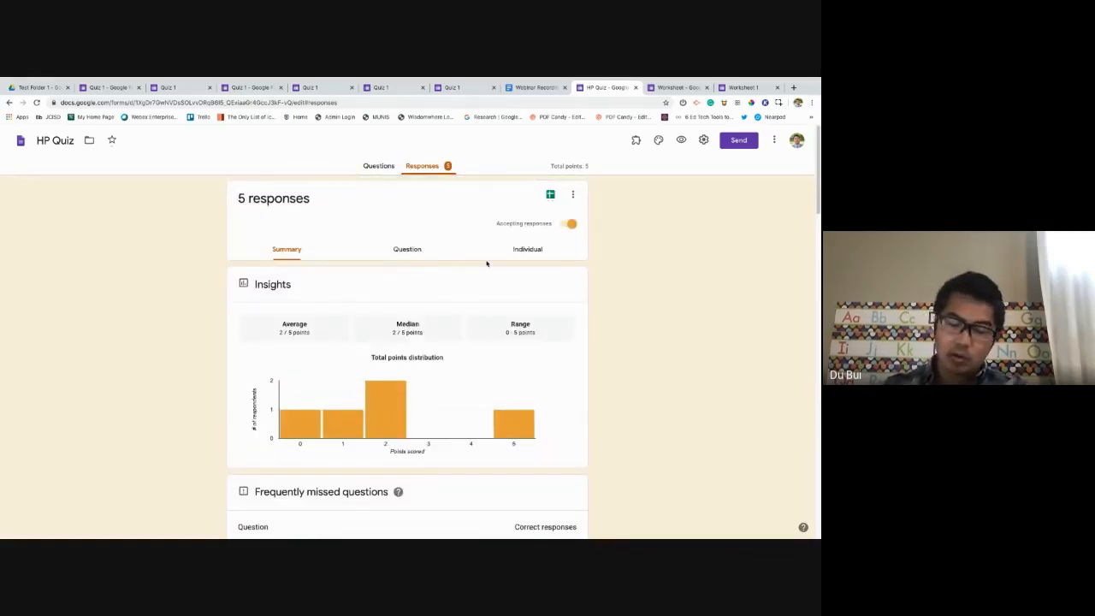
click(552, 197)
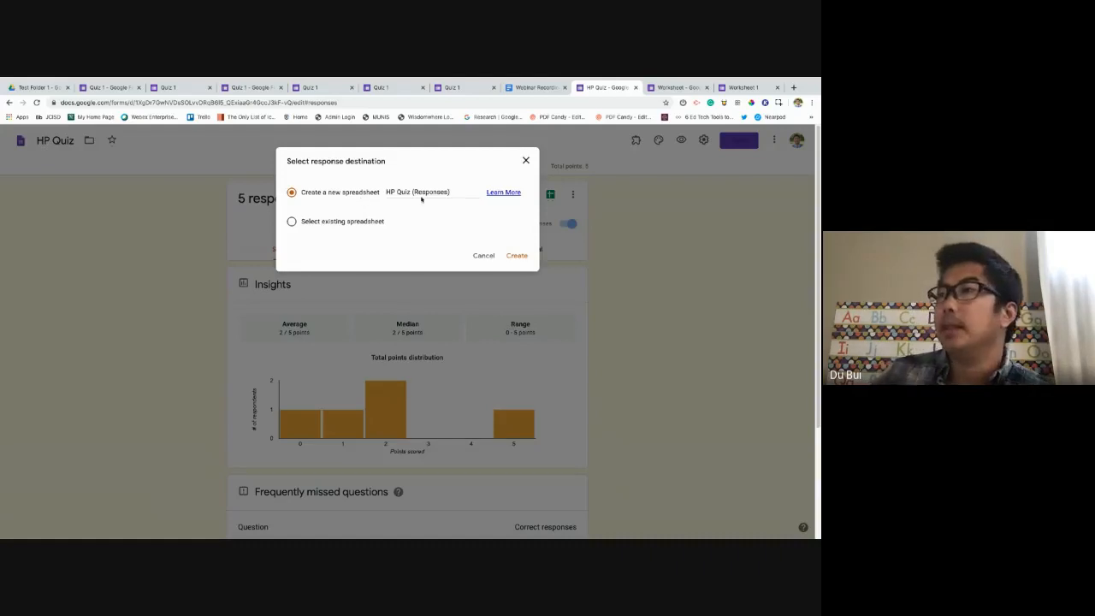
Create a new responses spreadsheet with the default name 'HP Quiz (Responses)'.
drag(452, 189, 371, 203)
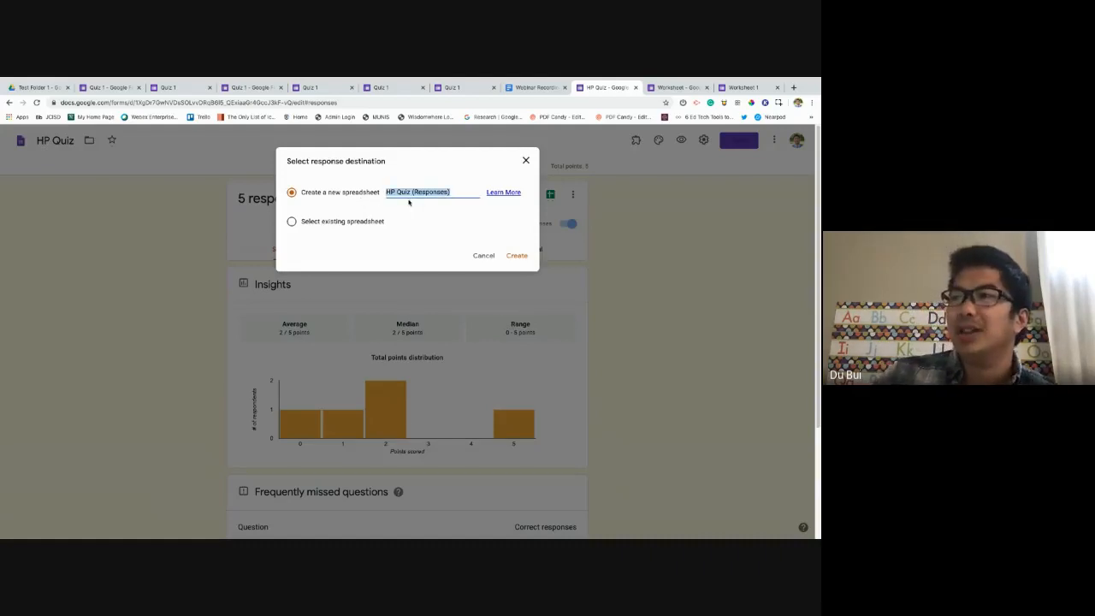
click(409, 202)
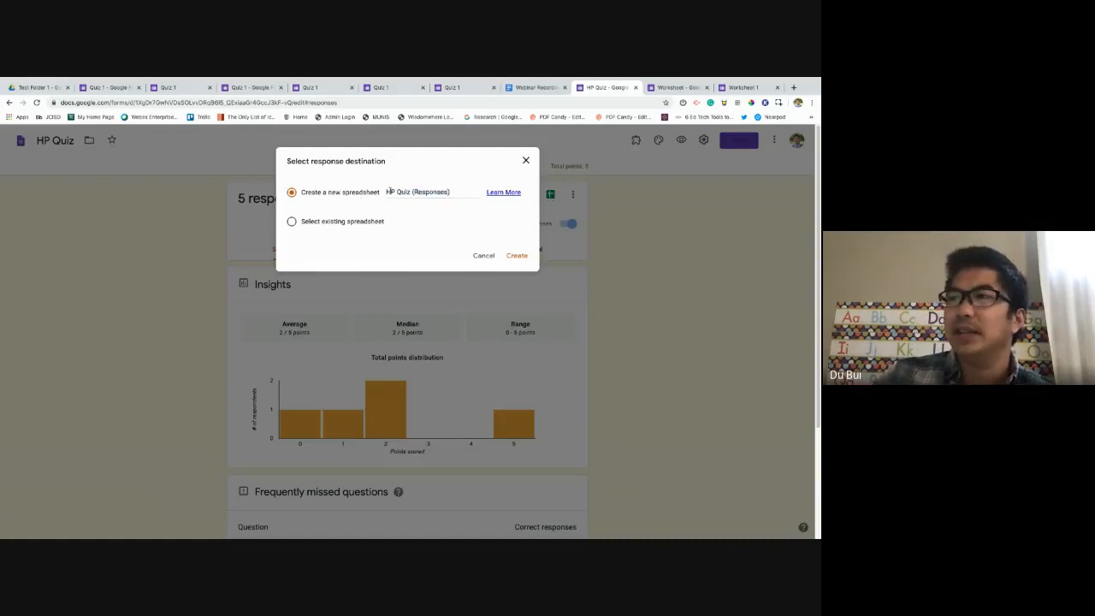
click(518, 254)
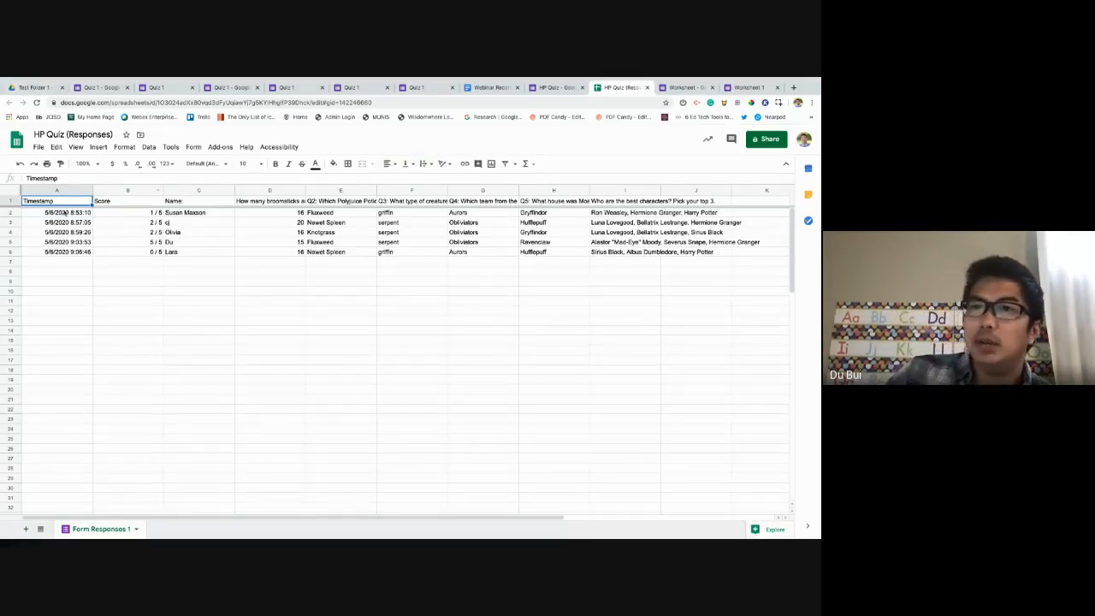
drag(65, 213, 64, 259)
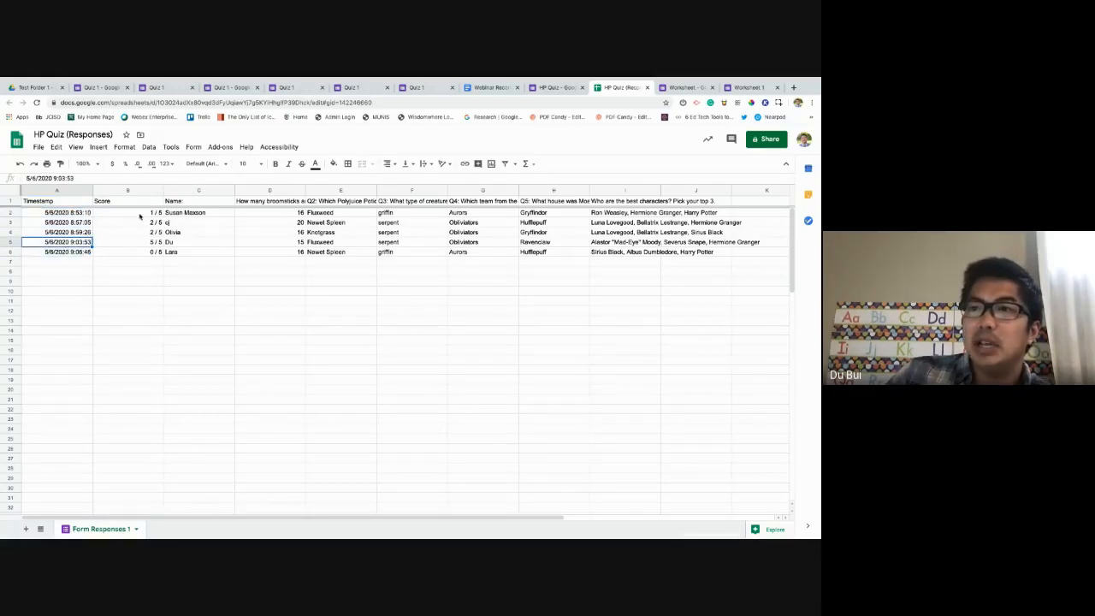
drag(141, 214, 150, 252)
click(183, 234)
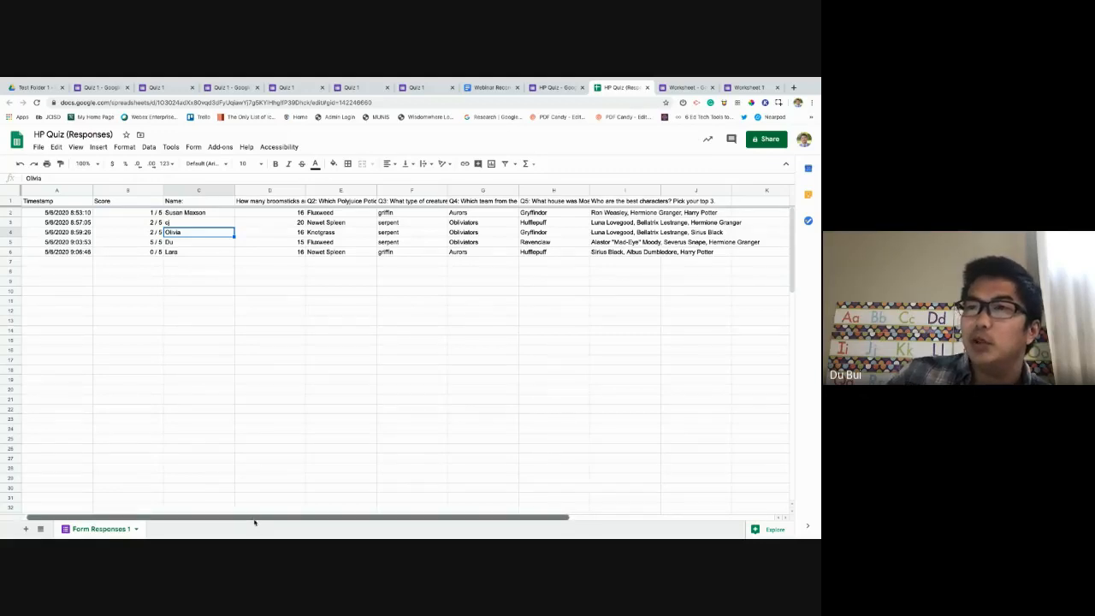
drag(254, 519, 326, 527)
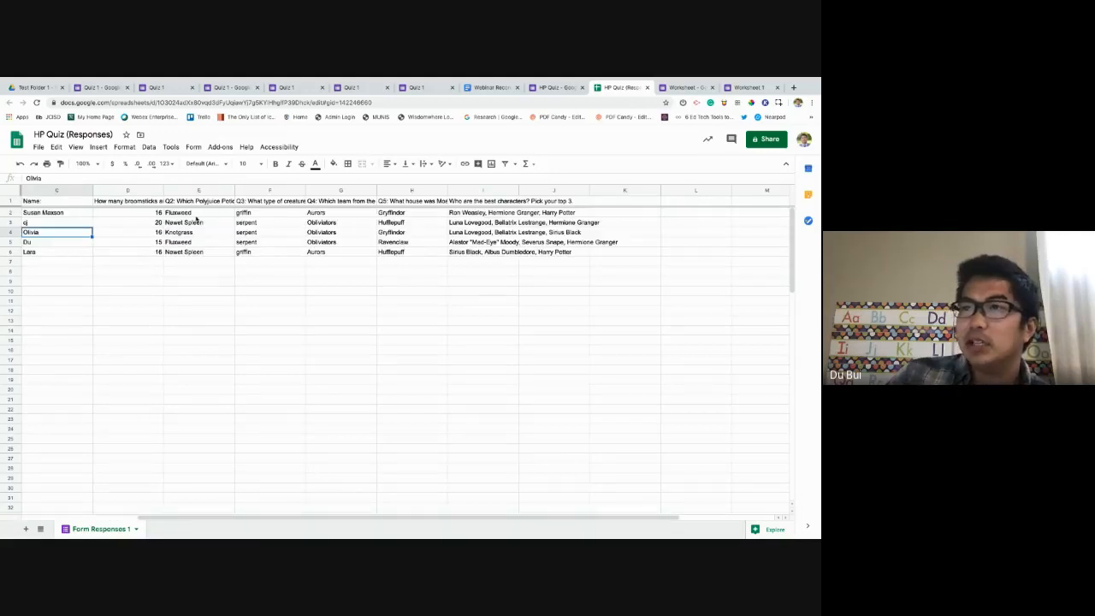
click(150, 233)
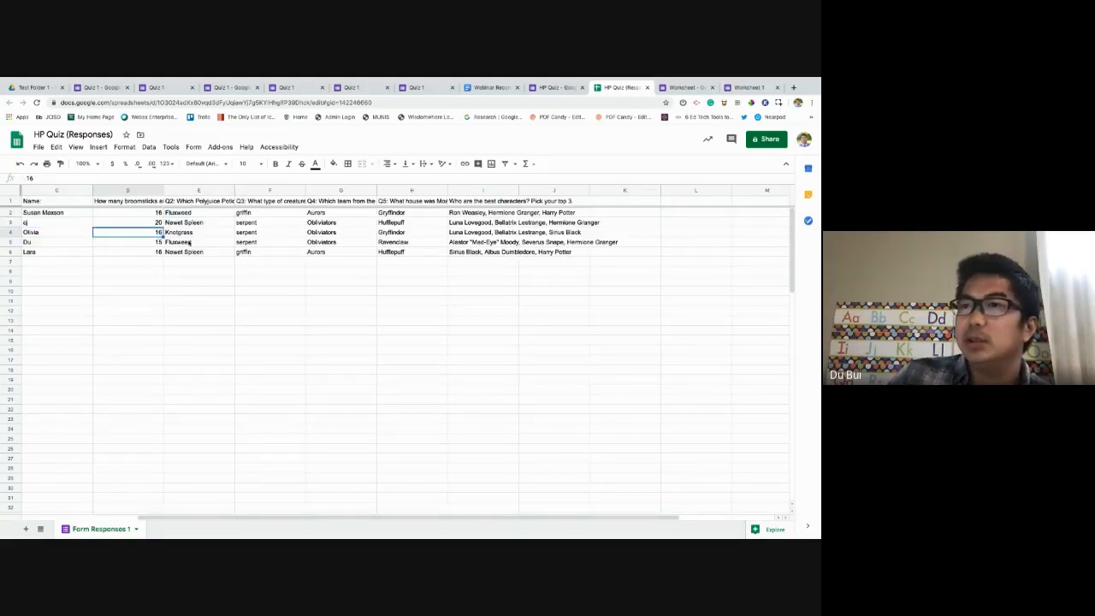
click(189, 243)
click(200, 215)
click(154, 204)
click(195, 204)
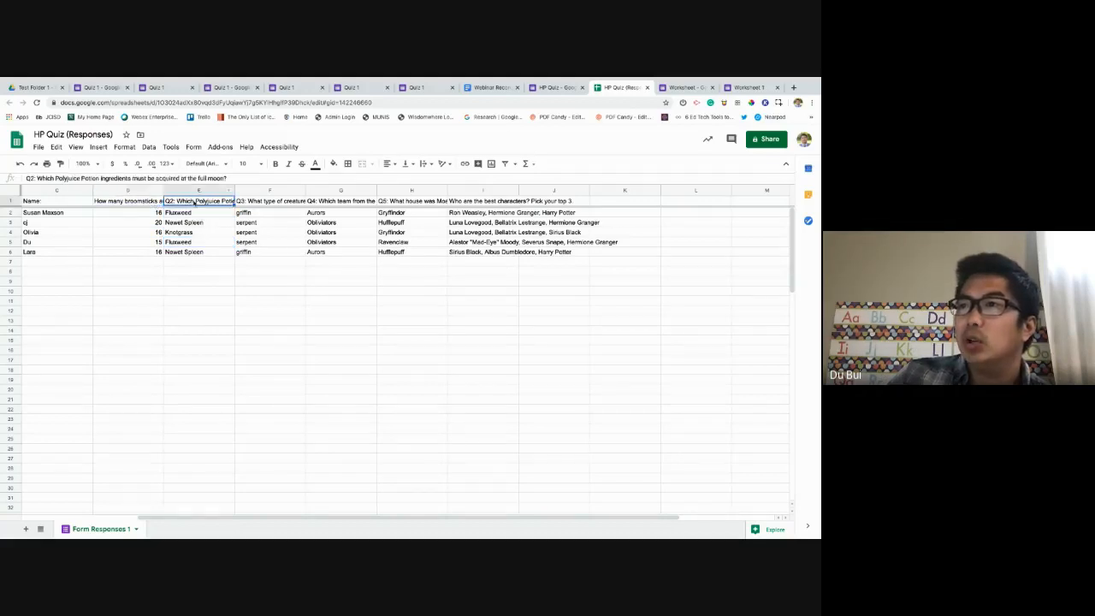
click(270, 203)
click(340, 203)
click(411, 204)
click(491, 207)
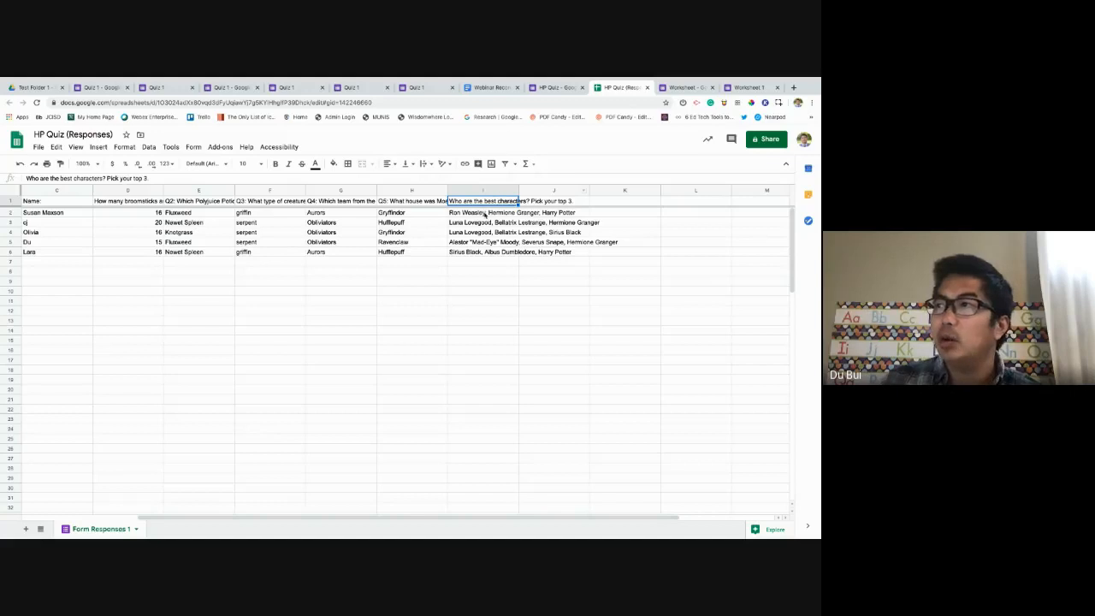
click(484, 214)
shift+click(486, 255)
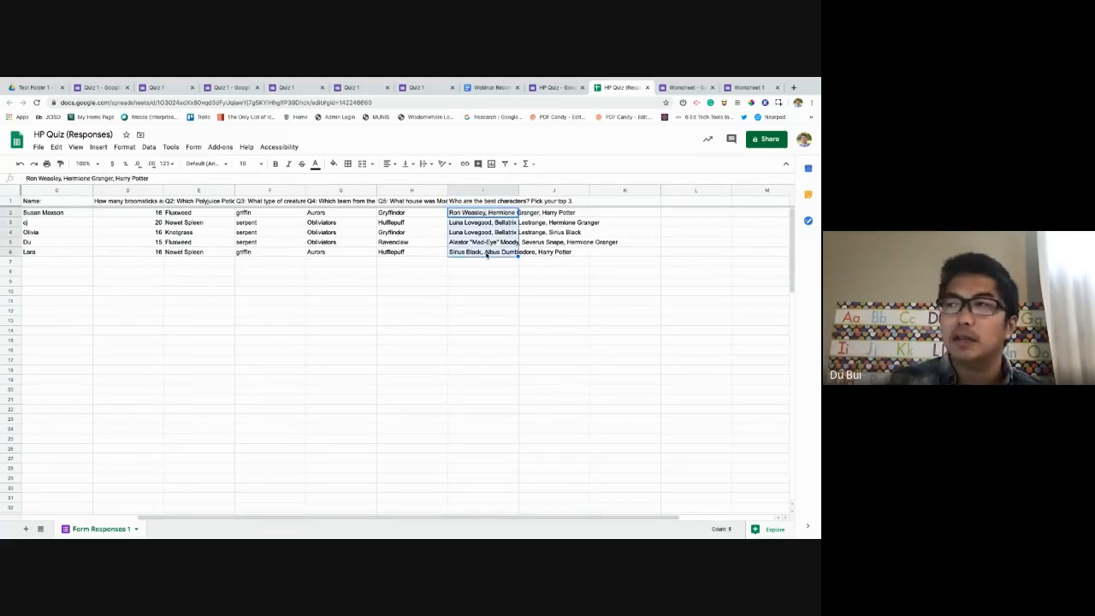
click(539, 232)
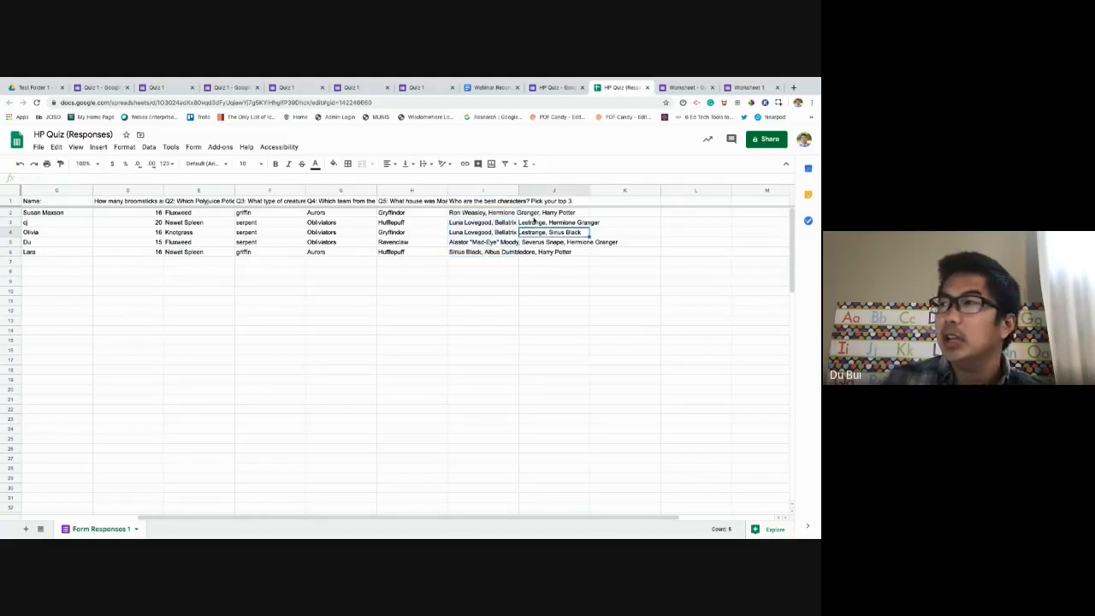
drag(499, 213, 368, 213)
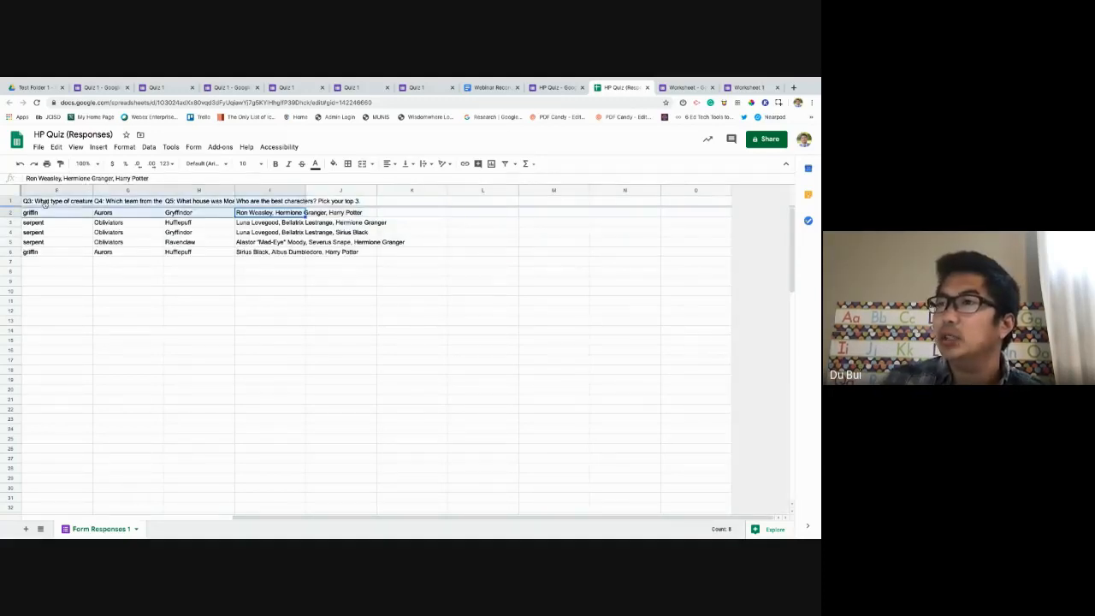
click(358, 264)
drag(306, 518, 129, 513)
click(625, 214)
drag(625, 214, 610, 252)
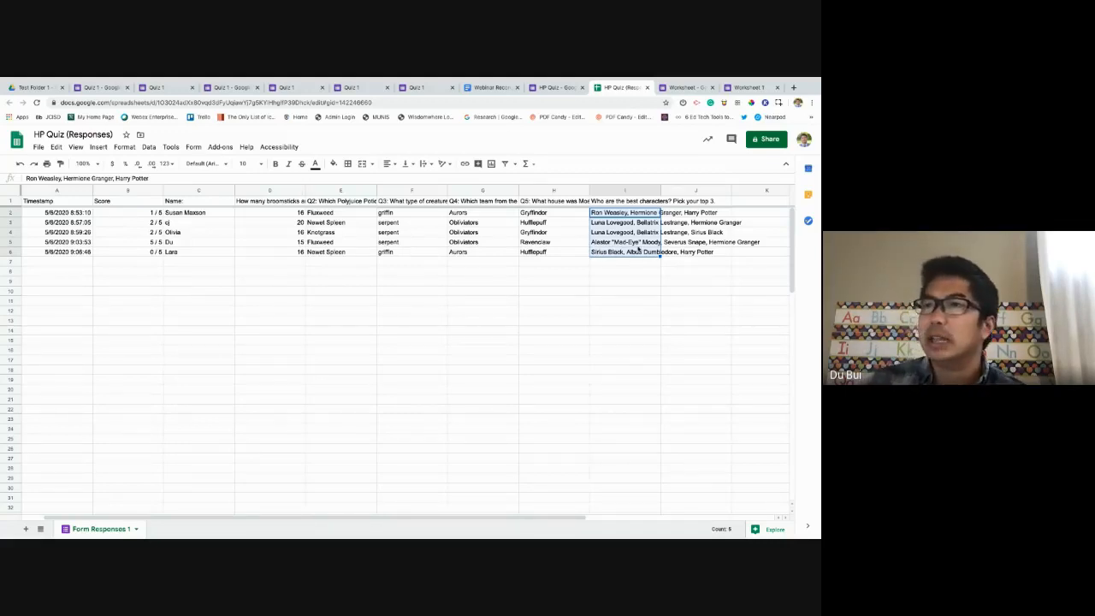
Wrap the favourite-character answers in I2:I6 and widen column I slightly.
click(124, 148)
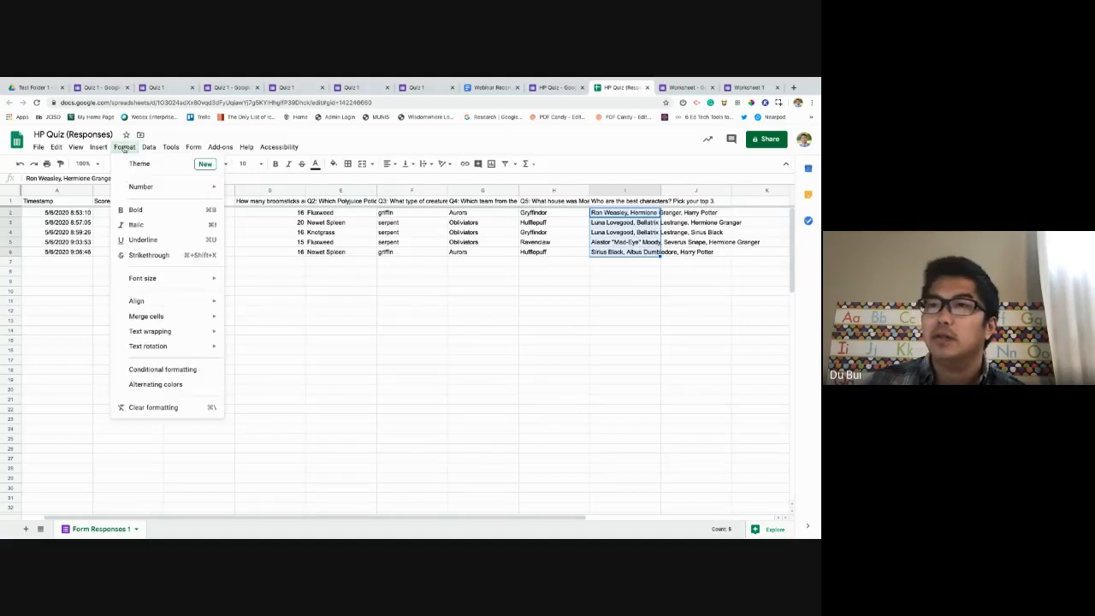
mouse_move(160, 336)
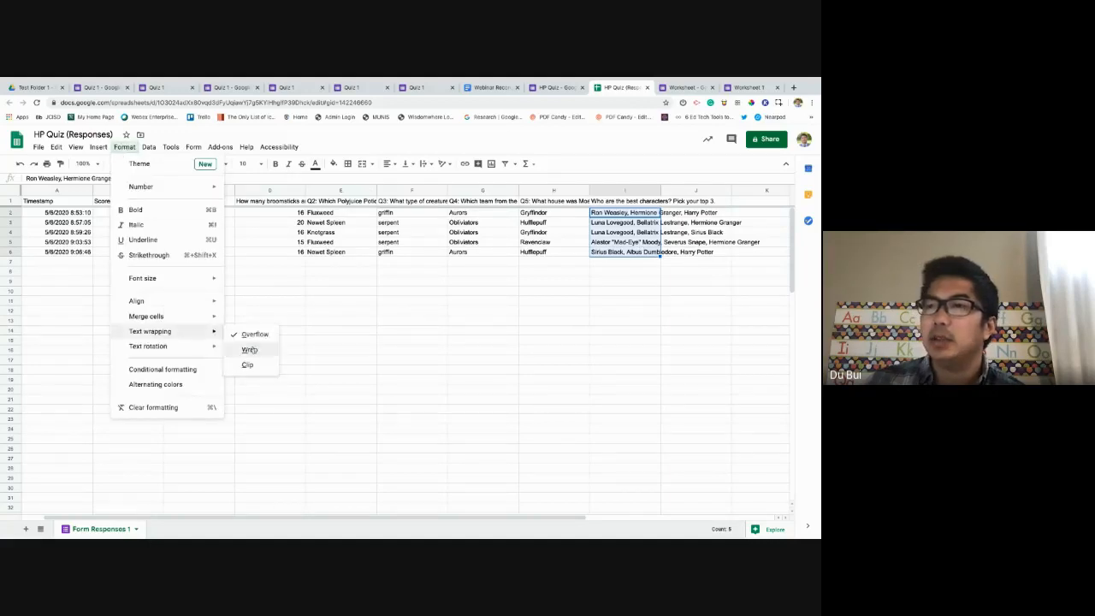
click(249, 350)
click(625, 332)
click(625, 219)
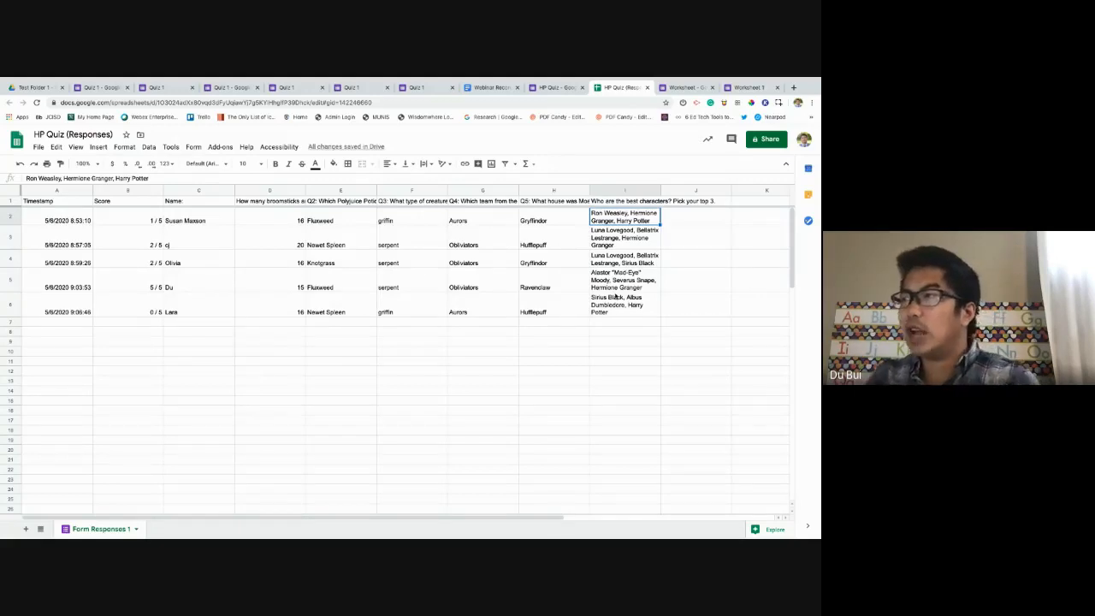
drag(661, 190, 677, 190)
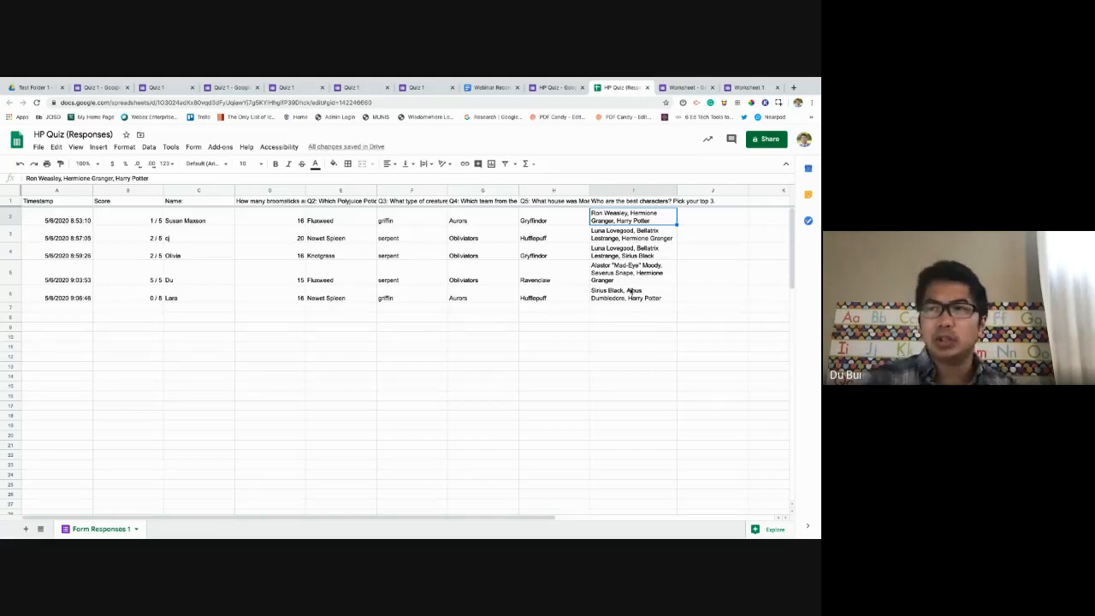
Select the scores in column B, B2 through B6.
scroll(462, 467, right, 3)
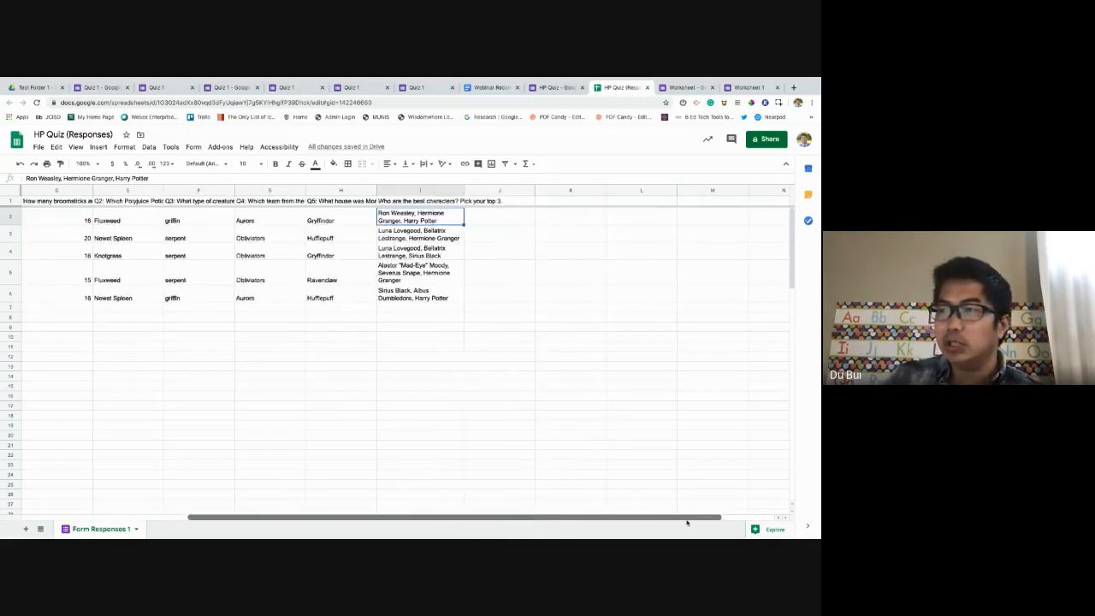
scroll(392, 463, left, 3)
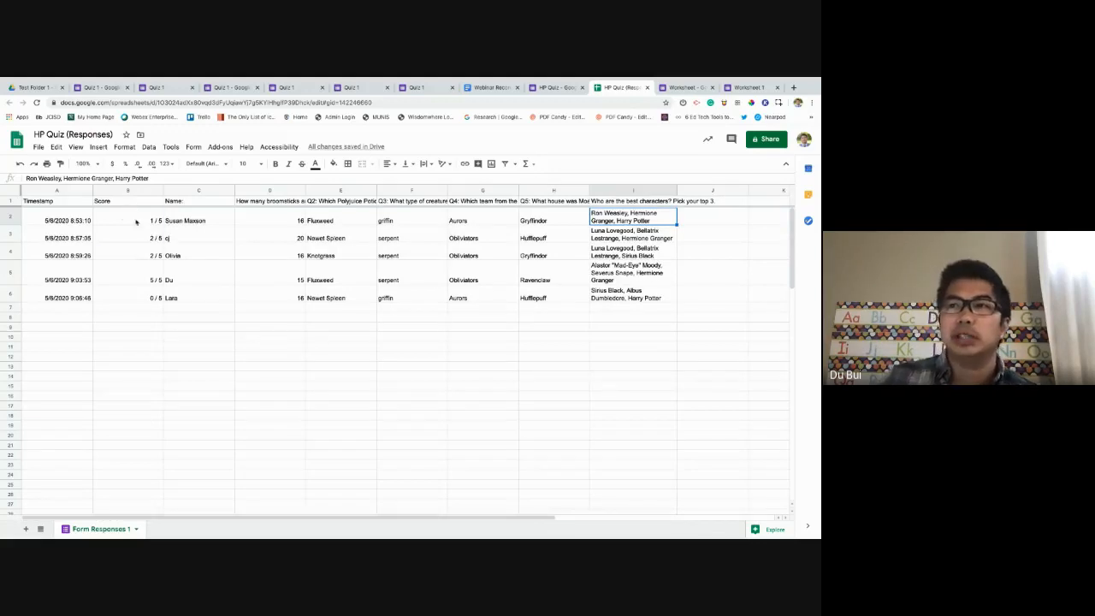
drag(136, 222, 140, 293)
click(140, 295)
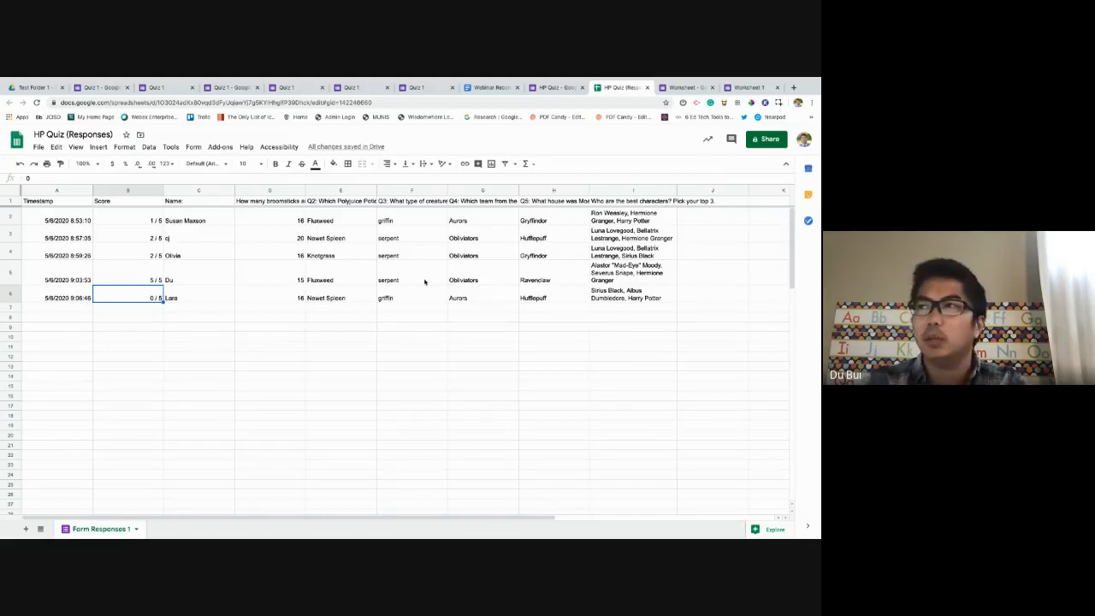
Close the HP Quiz (Responses) spreadsheet tab, then bring it back with Reopen Closed Tab.
click(647, 88)
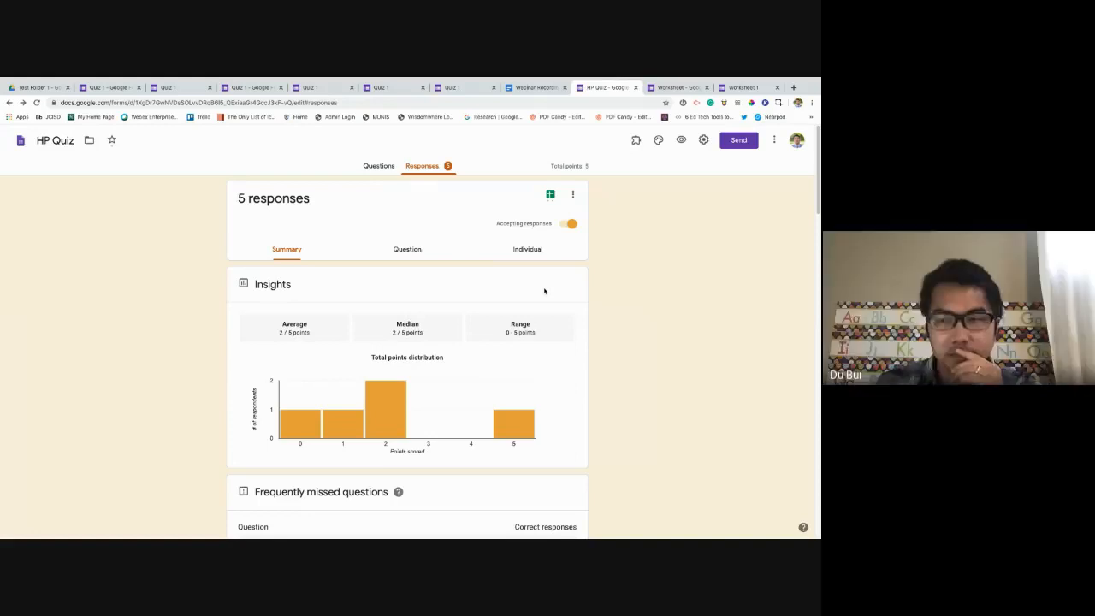
scroll(544, 290, down, 1)
scroll(544, 290, down, 2)
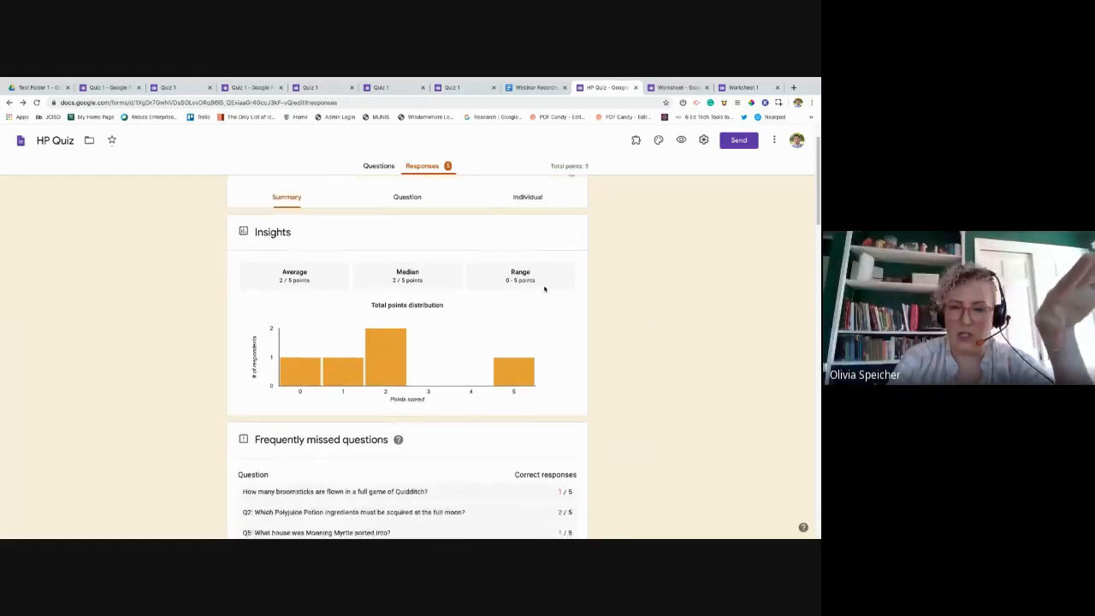
right_click(600, 89)
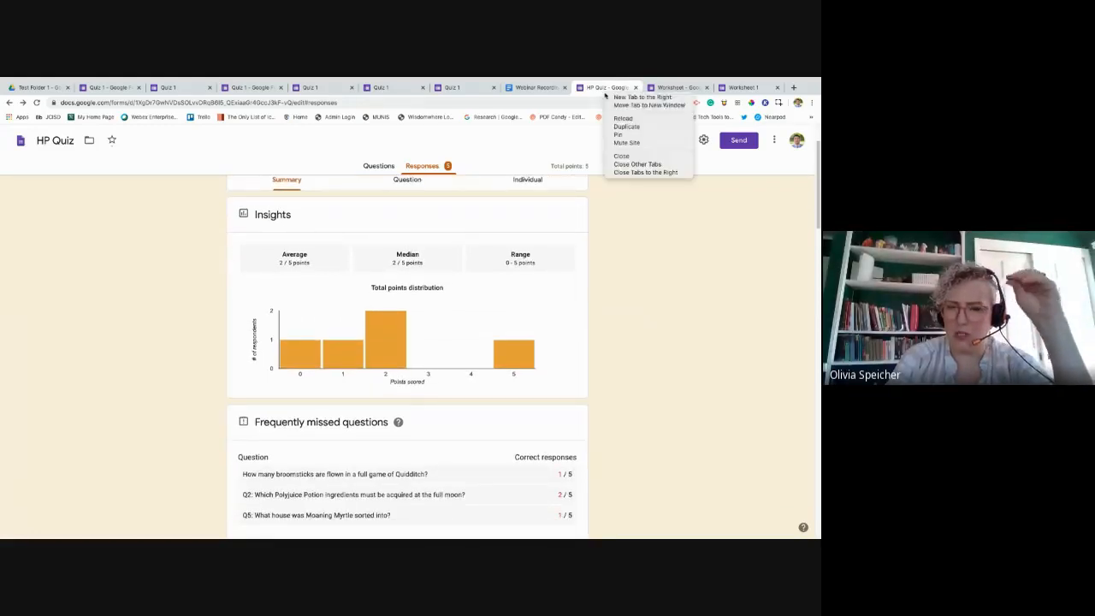
click(801, 87)
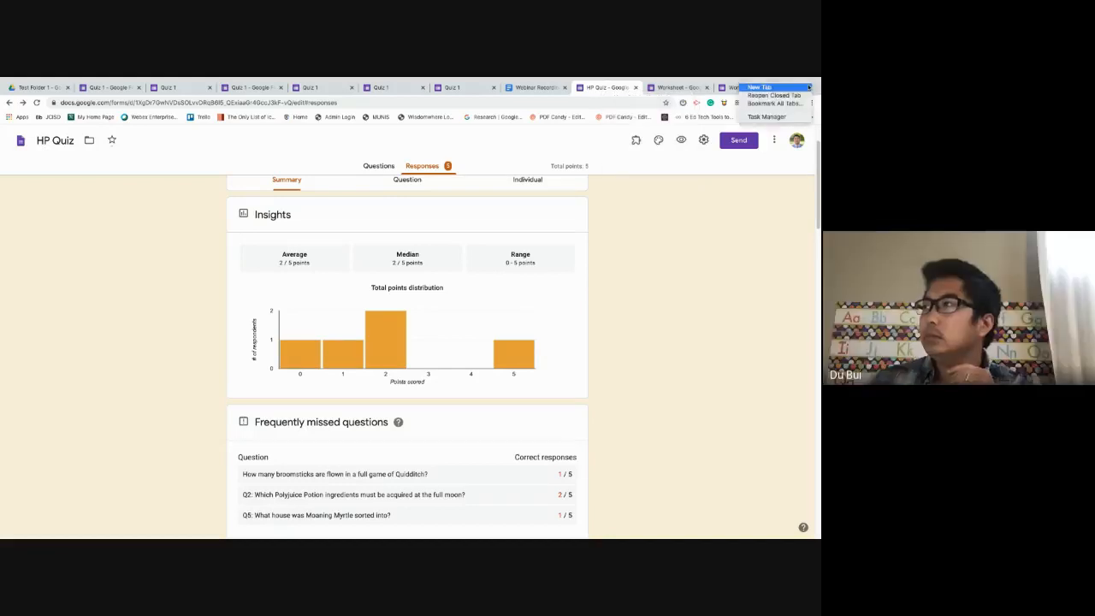
click(781, 100)
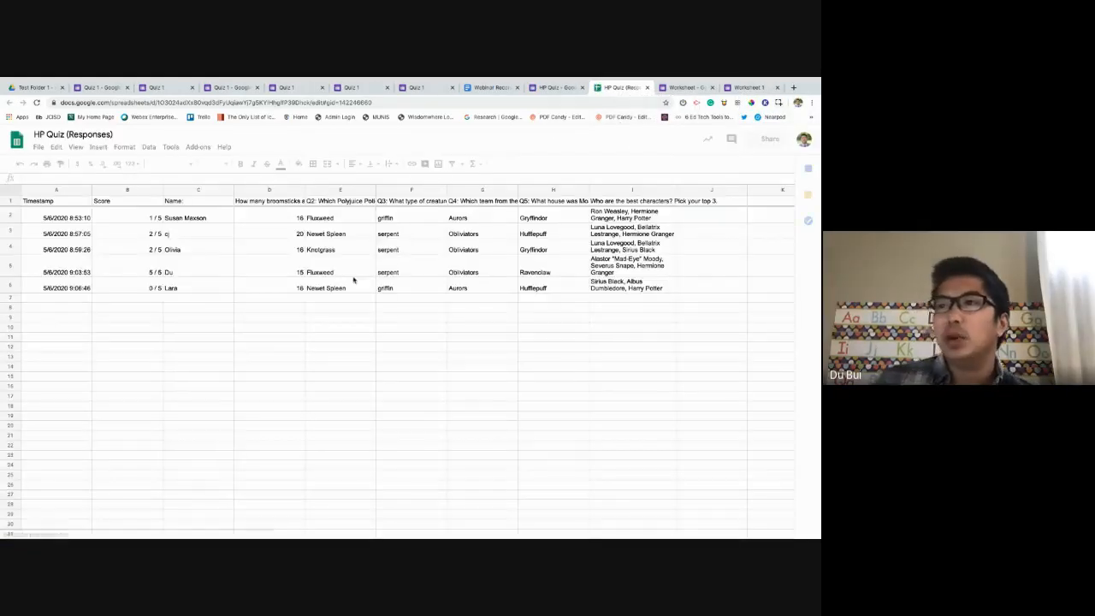
click(355, 292)
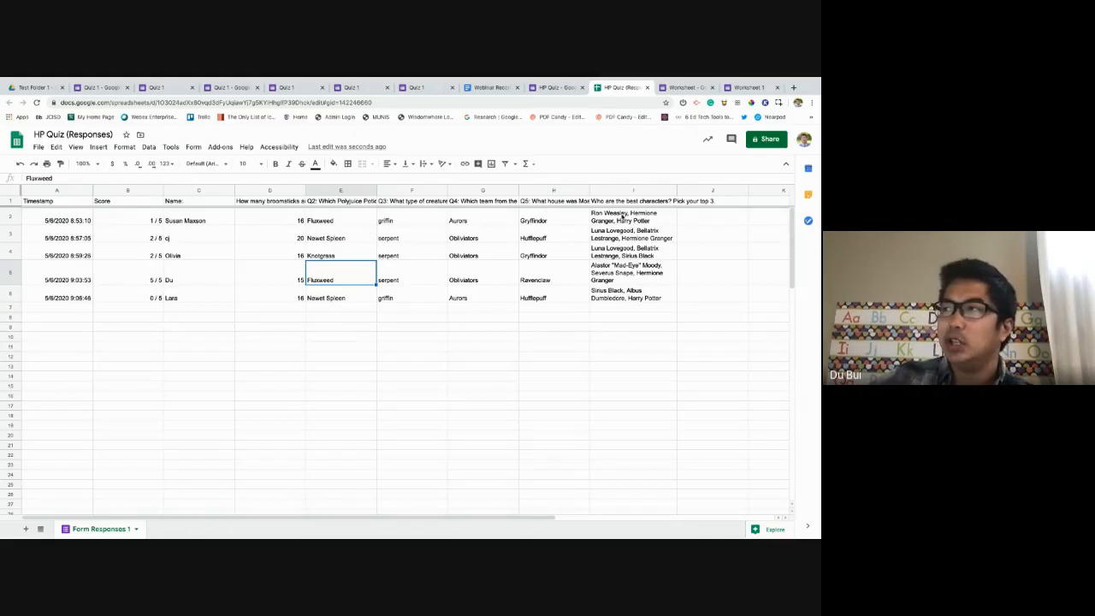
drag(631, 216, 630, 299)
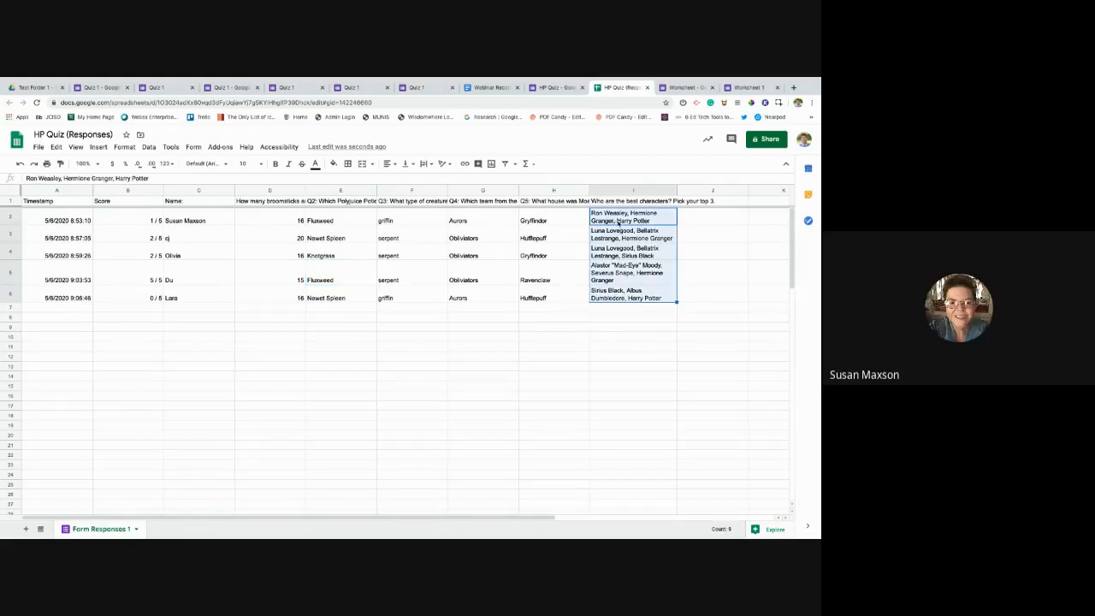
click(191, 221)
click(655, 219)
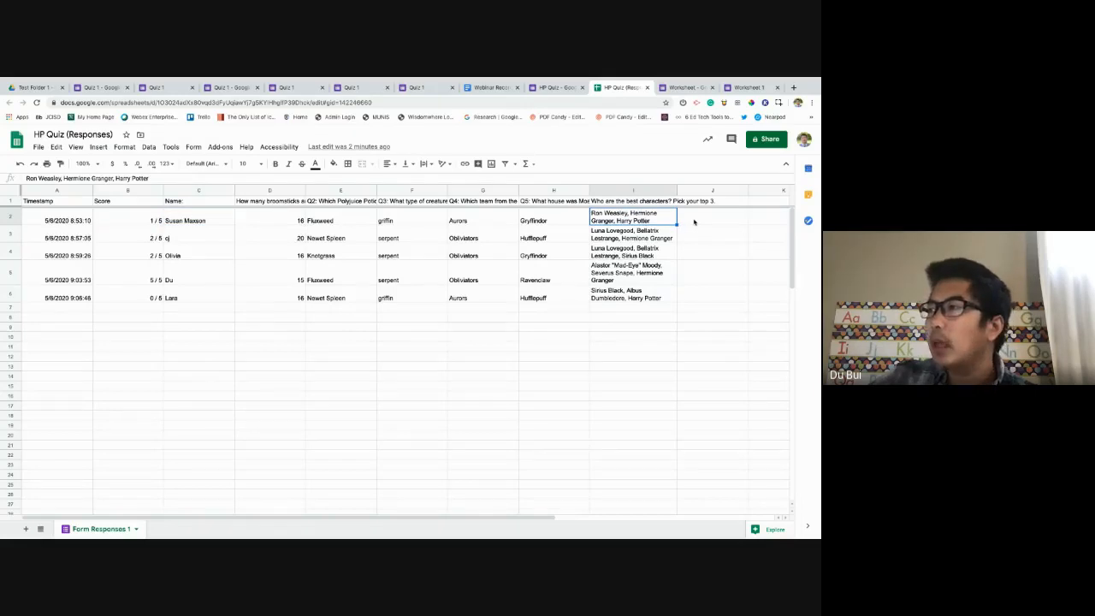
click(695, 220)
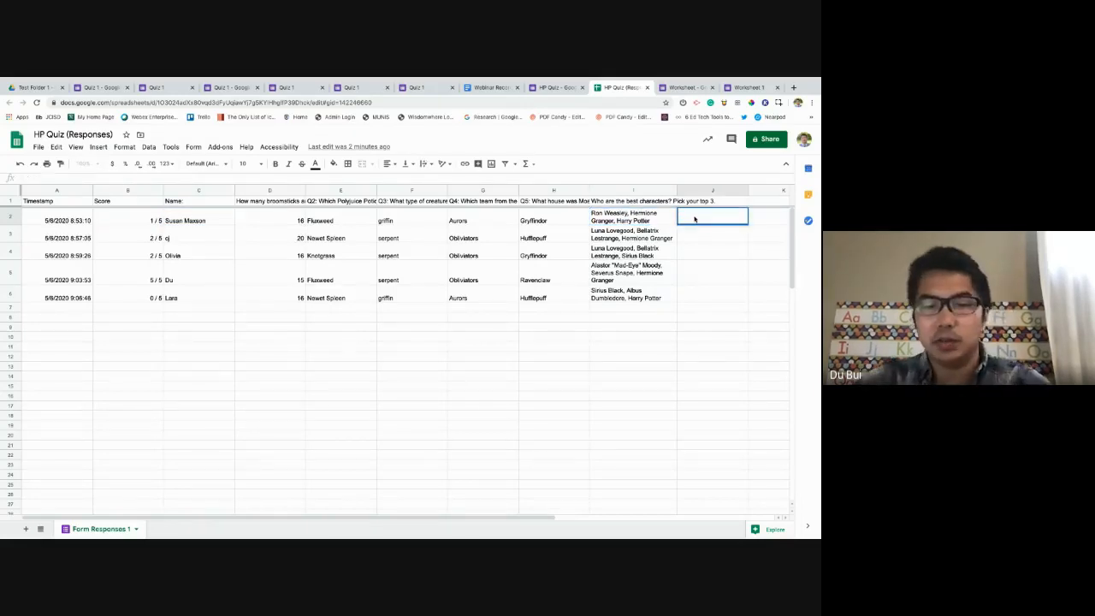
text(8/10)
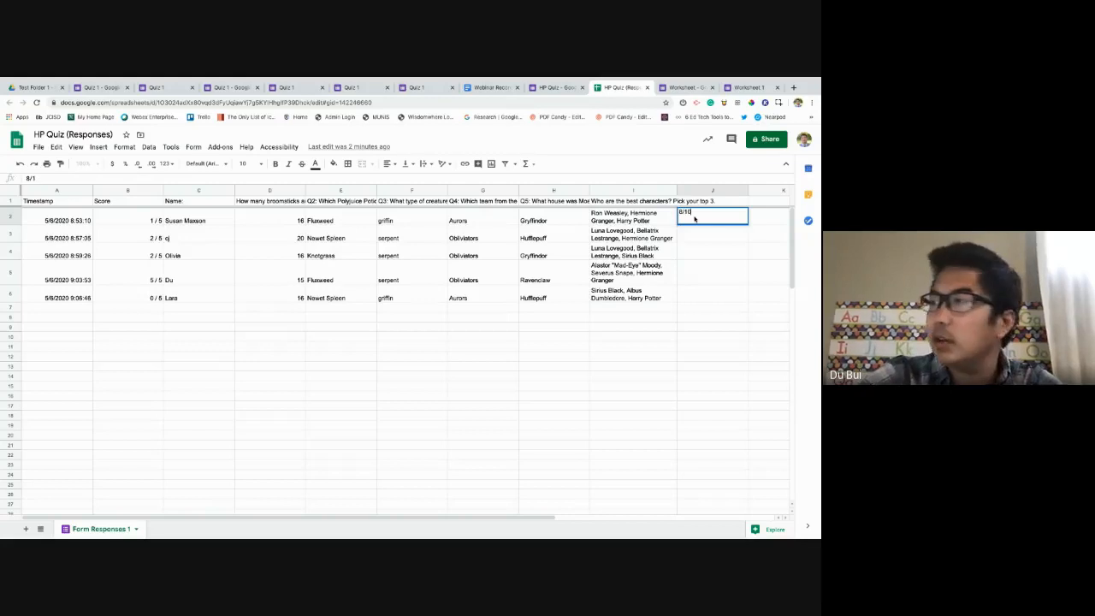
key(Return)
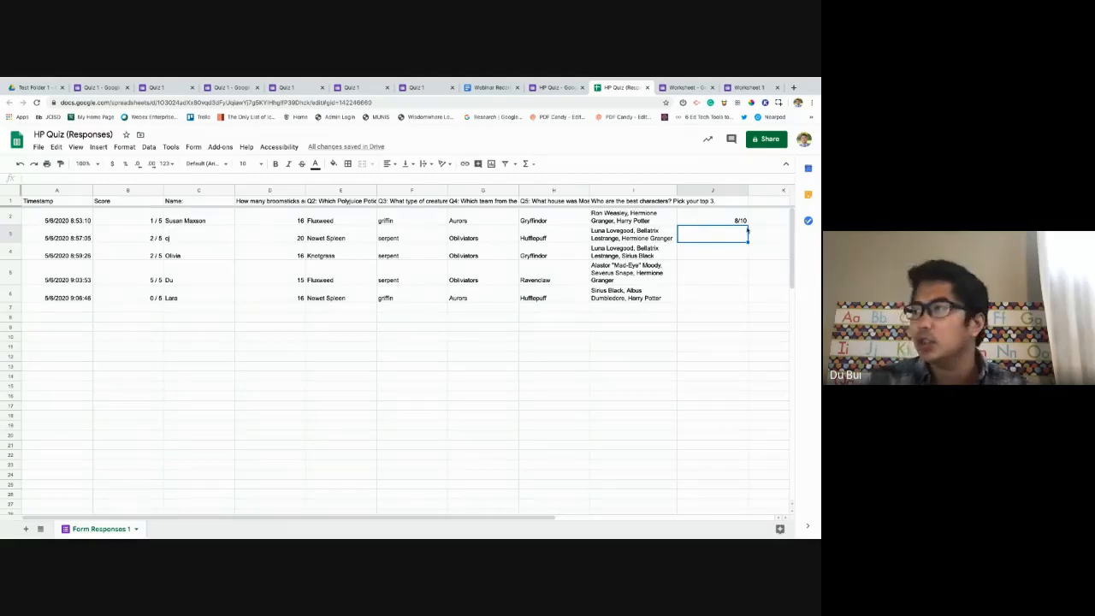
click(744, 221)
key(Delete)
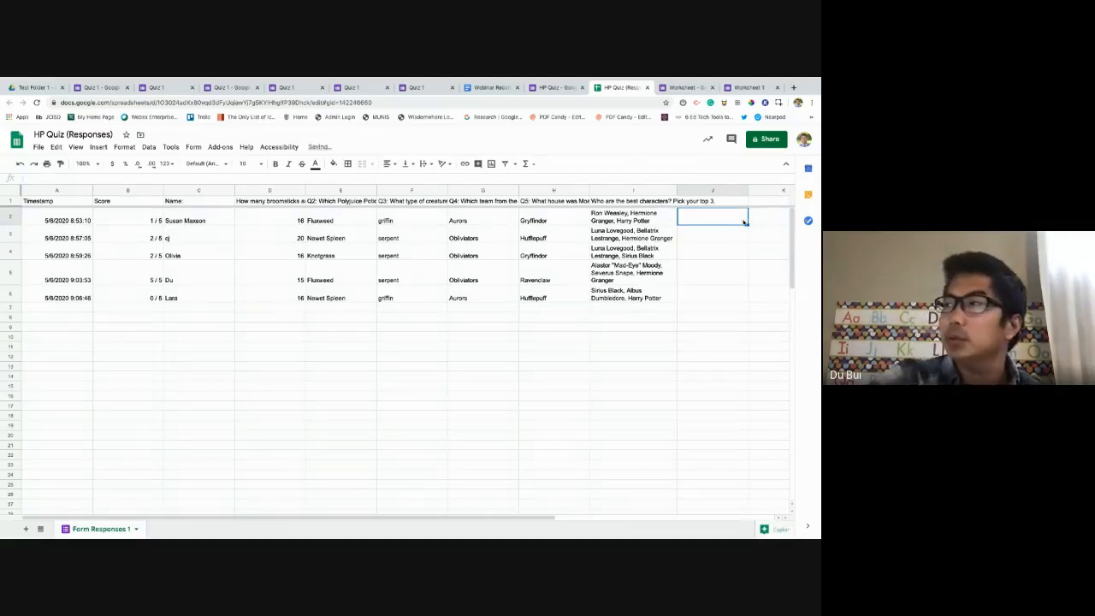
click(742, 239)
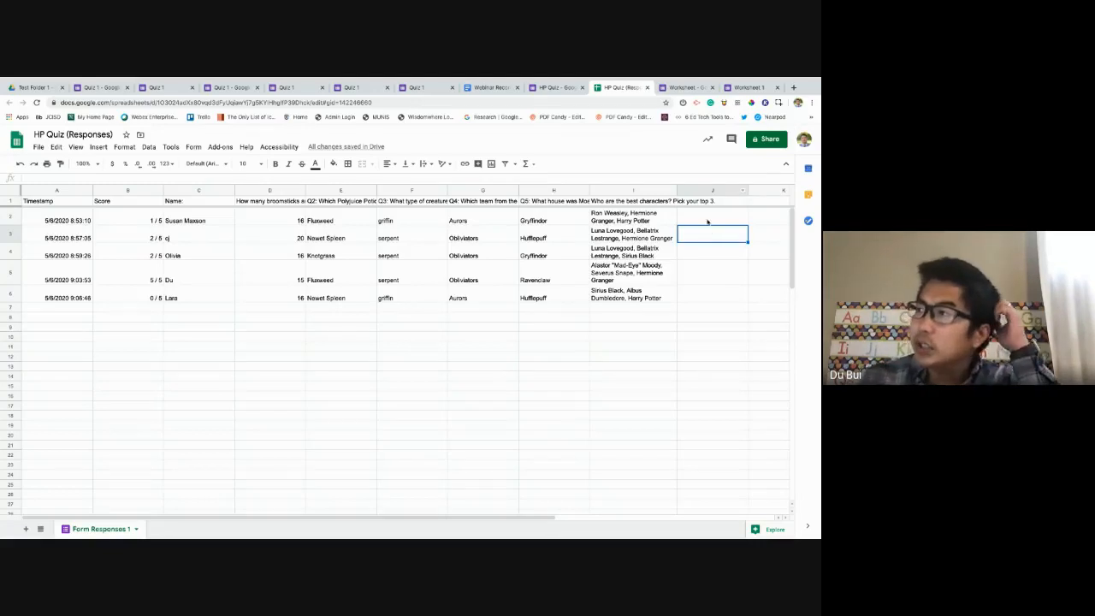
click(707, 221)
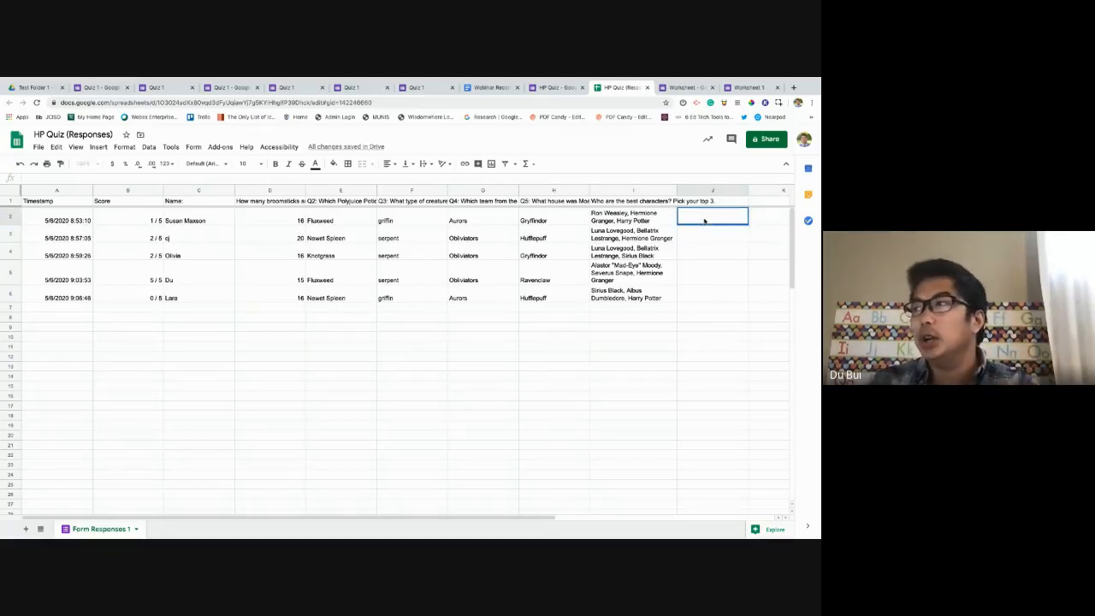
double_click(702, 213)
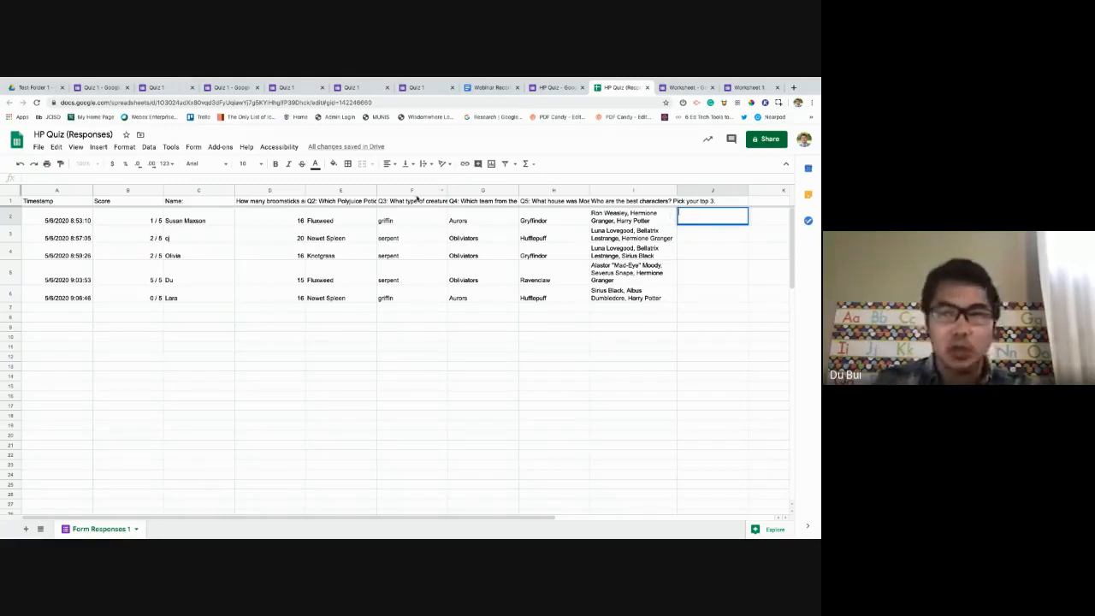
Switch through the Quiz 1 browser tabs to reach the form editor.
click(409, 89)
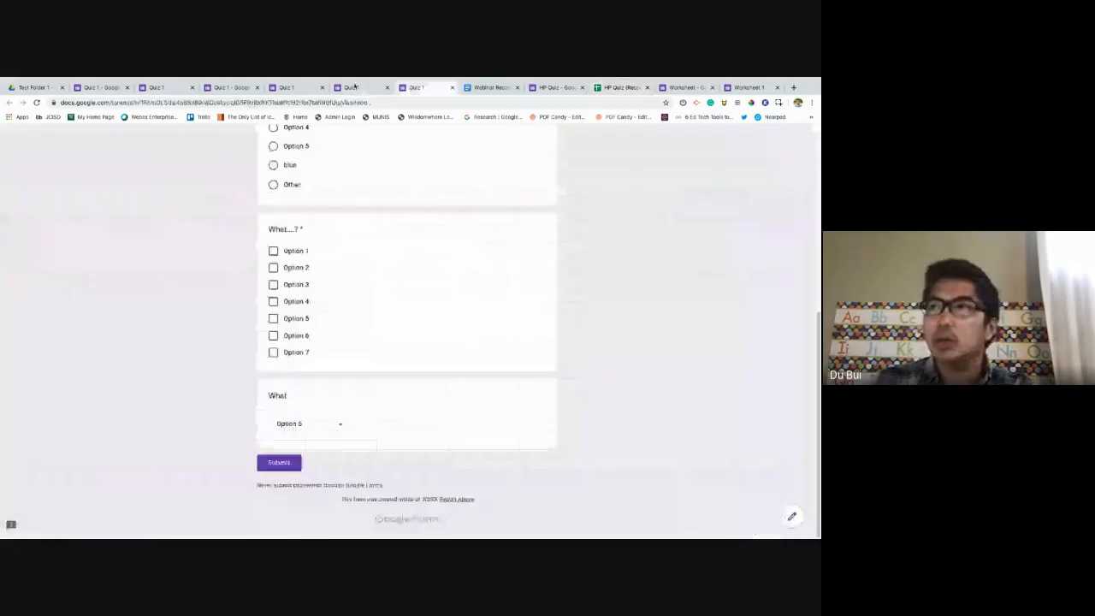
click(353, 88)
click(274, 88)
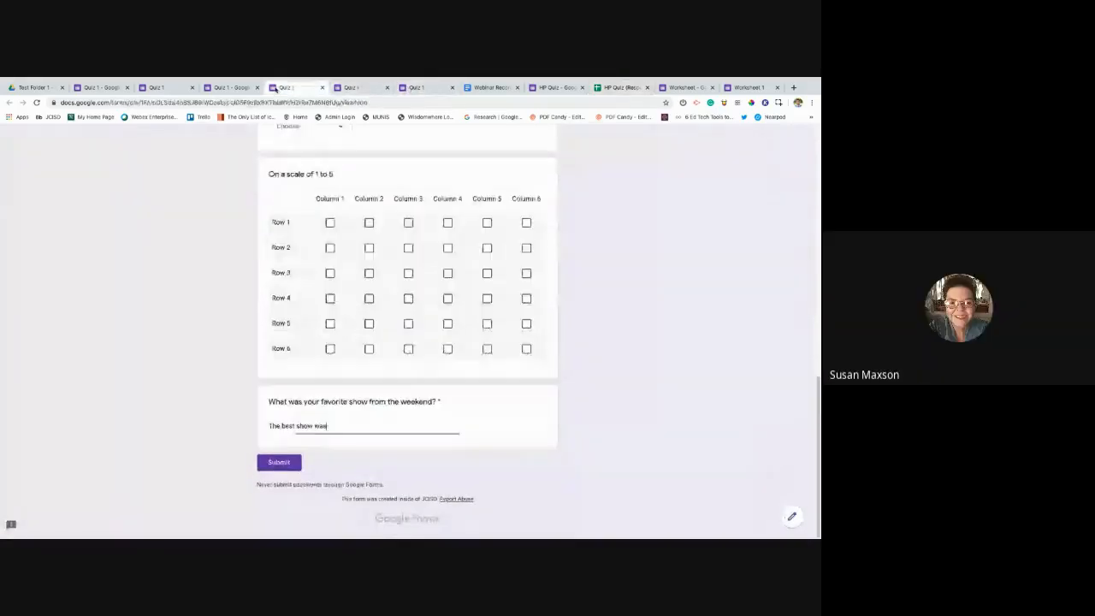
click(227, 88)
click(169, 87)
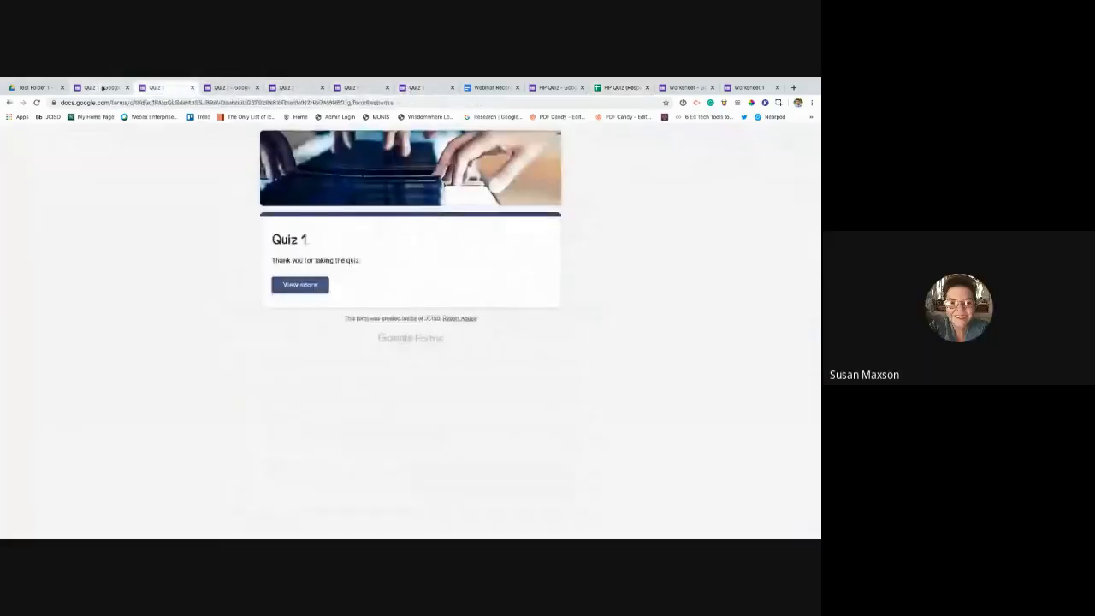
click(102, 88)
Select the 'What is the central idea?' question, keyed to 'red' for 1 point.
scroll(394, 346, down, 5)
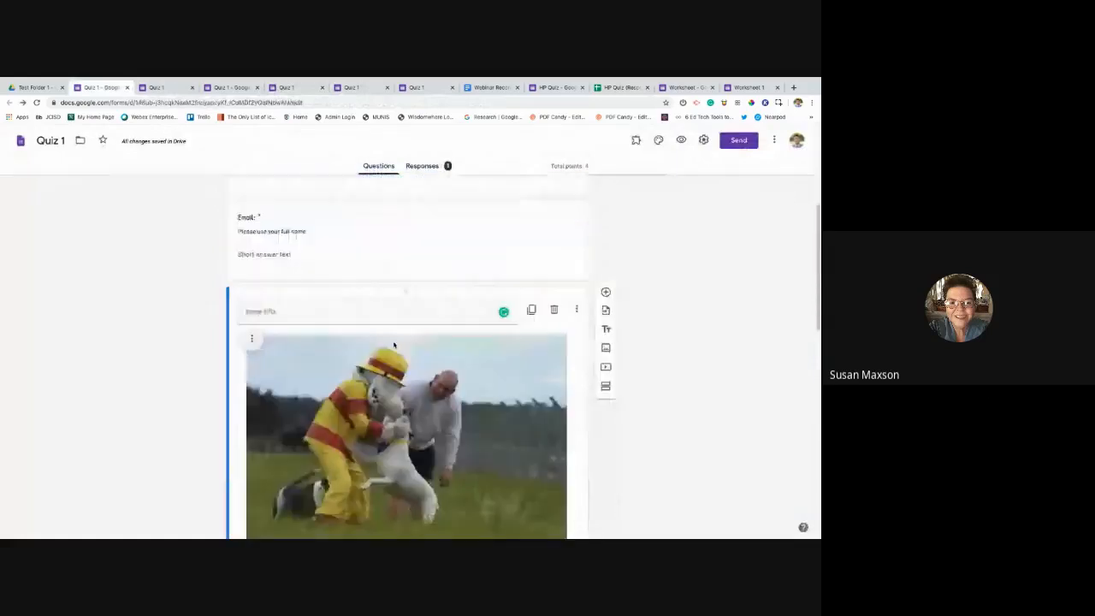
scroll(394, 342, down, 10)
scroll(385, 300, up, 4)
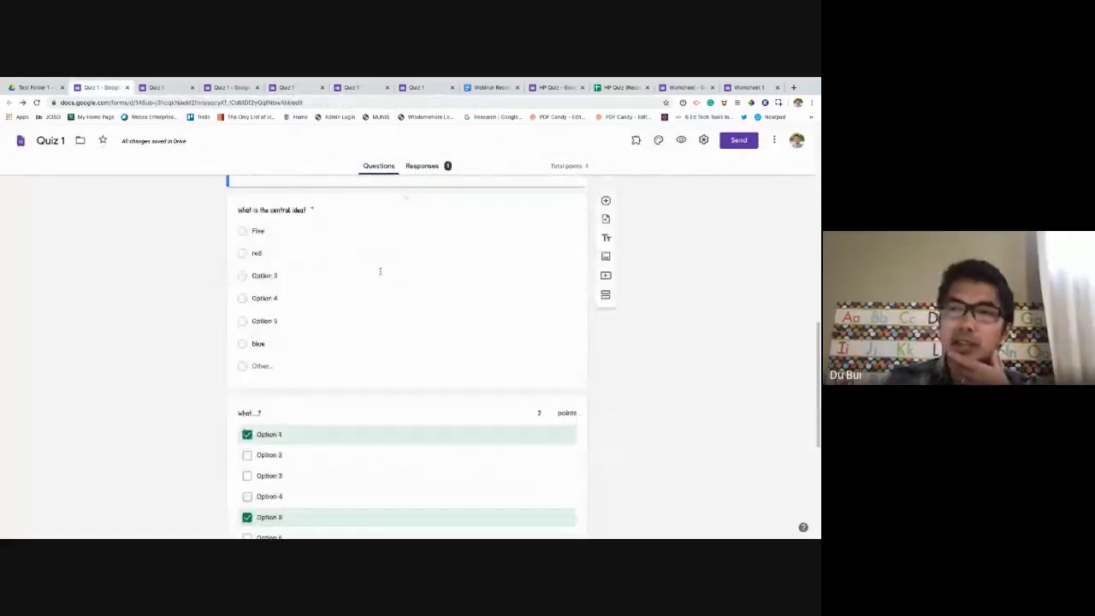
scroll(380, 271, up, 2)
click(434, 371)
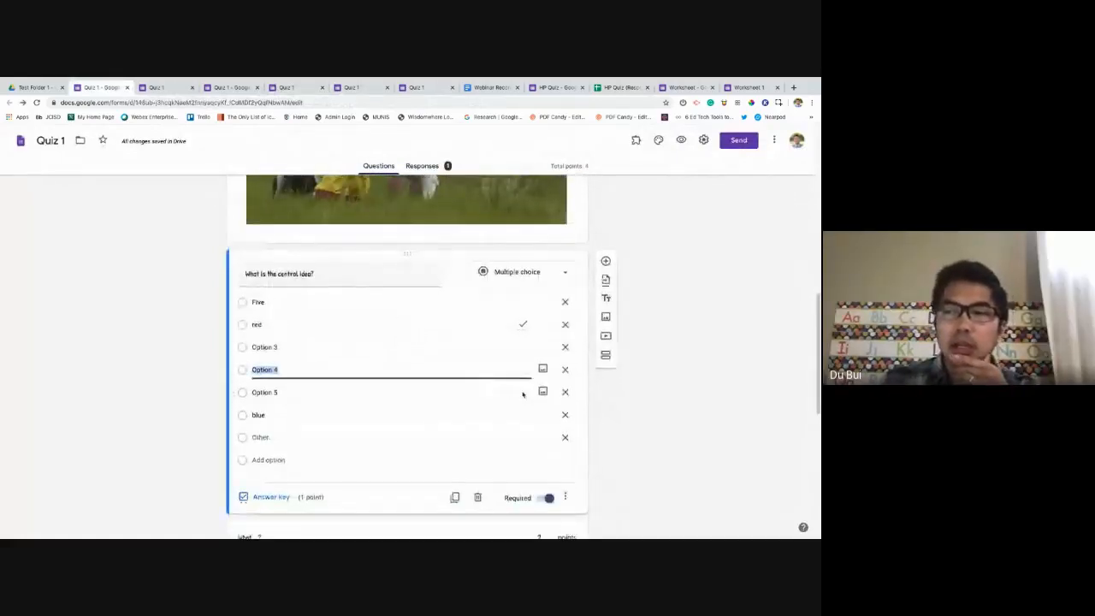
scroll(523, 395, down, 1)
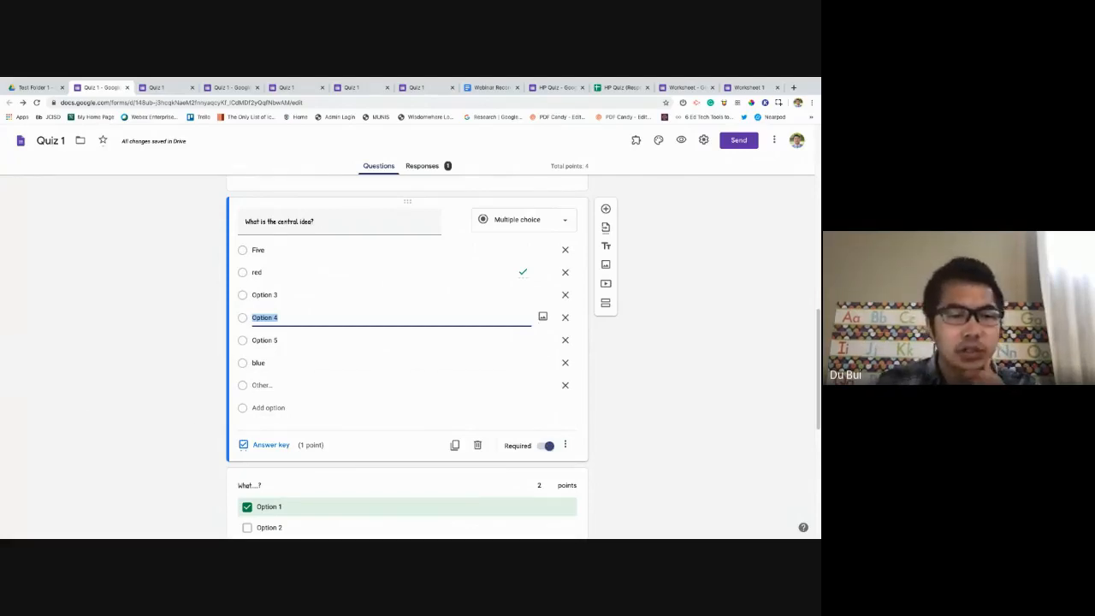
scroll(381, 393, down, 5)
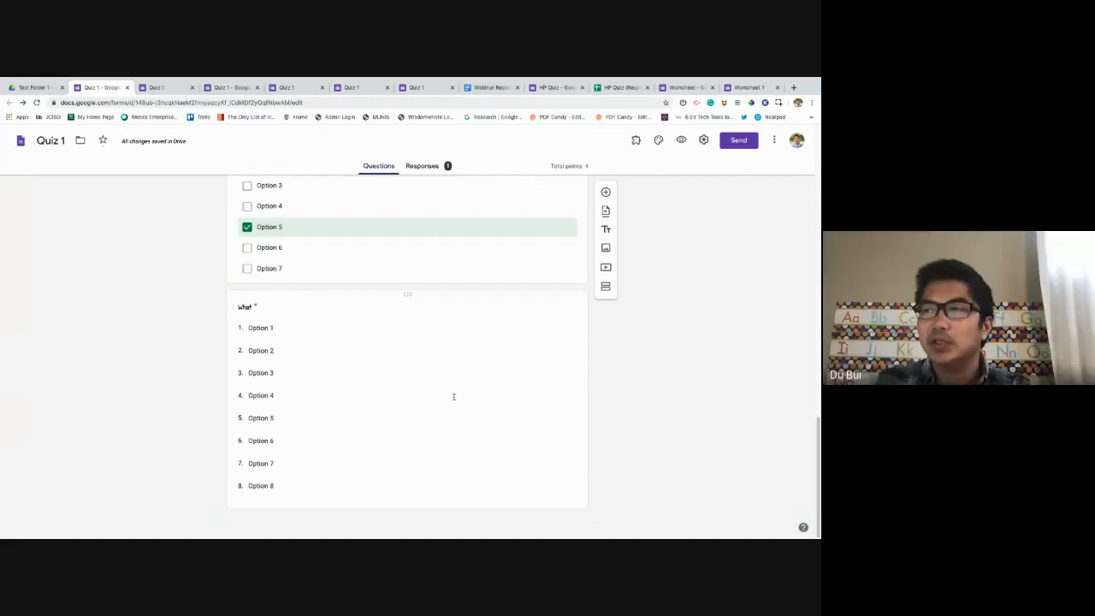
scroll(462, 390, up, 2)
scroll(467, 384, down, 2)
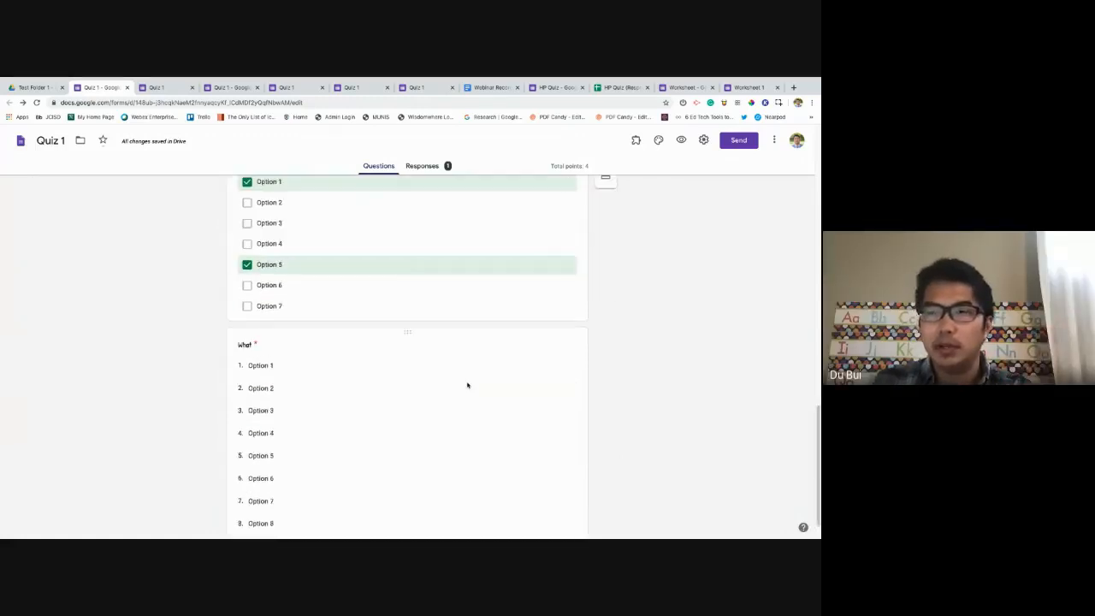
scroll(468, 385, up, 15)
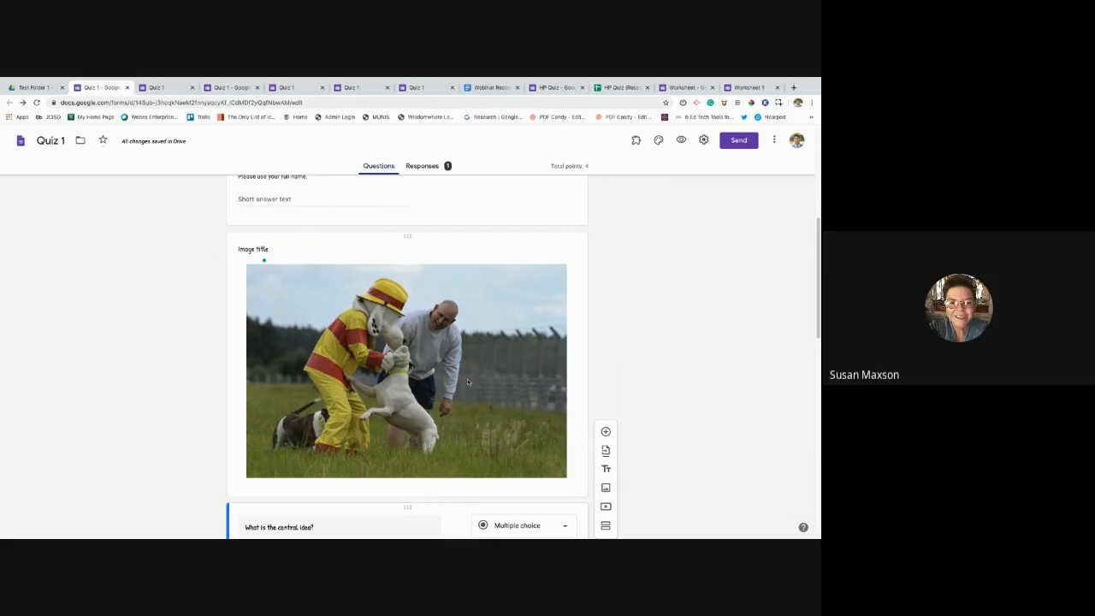
scroll(471, 367, down, 10)
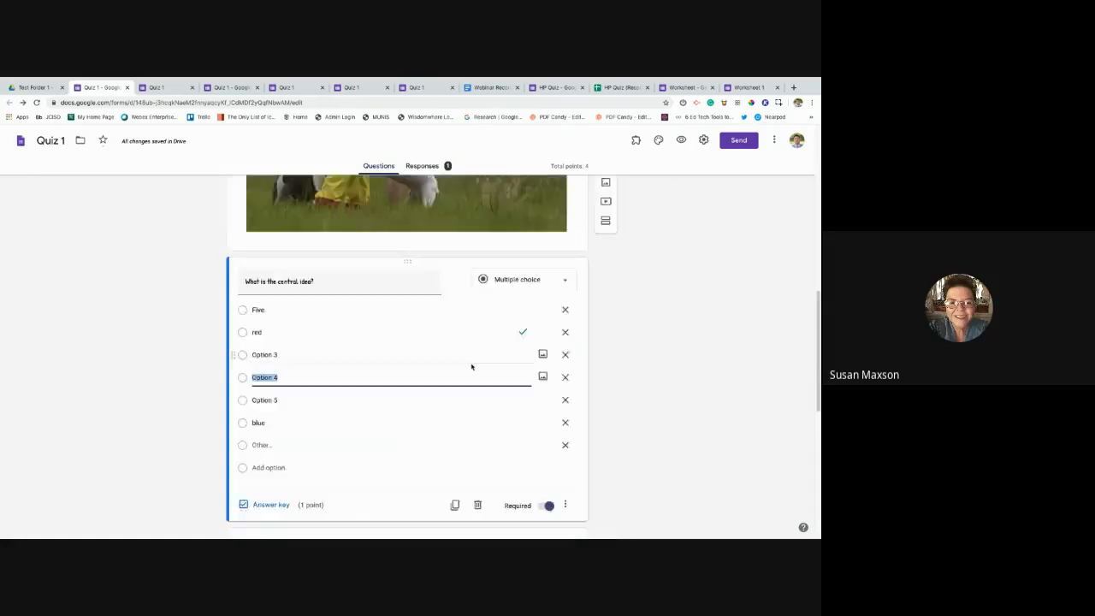
scroll(456, 368, up, 5)
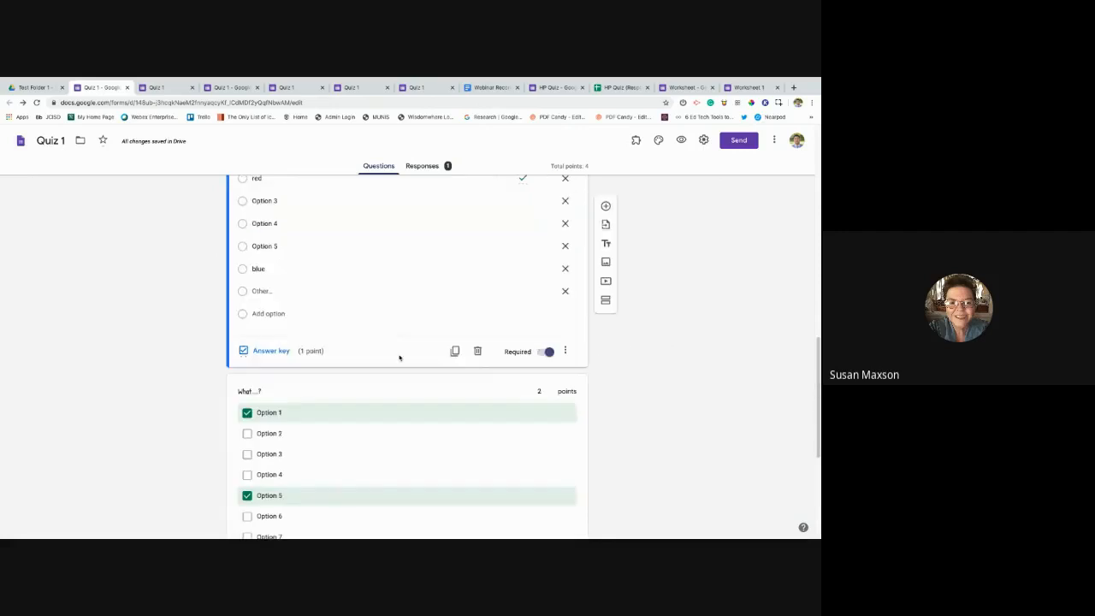
scroll(456, 368, up, 1)
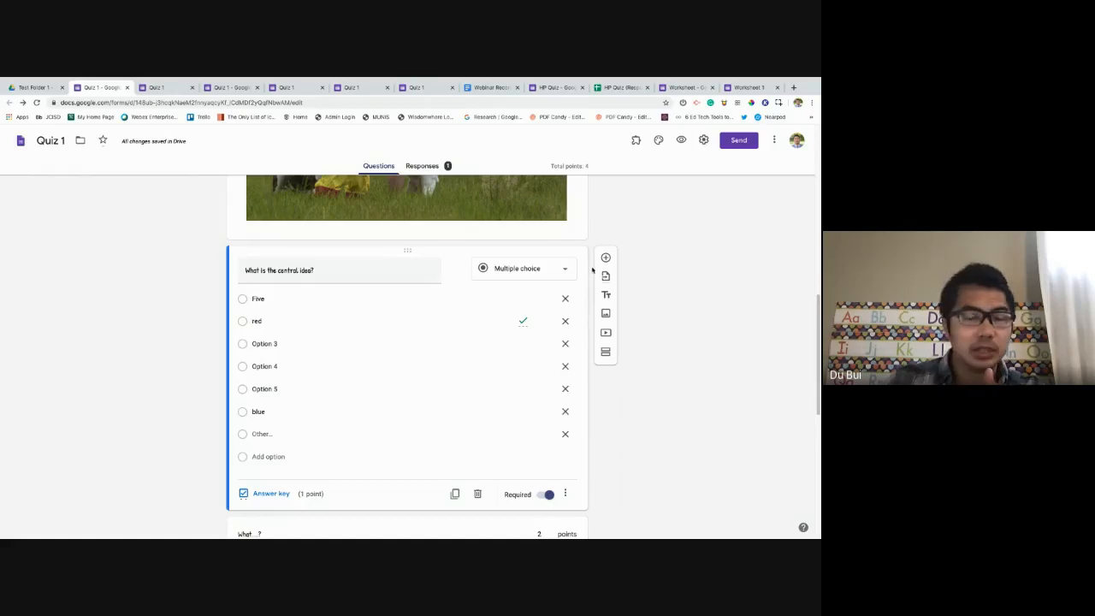
scroll(577, 332, down, 1)
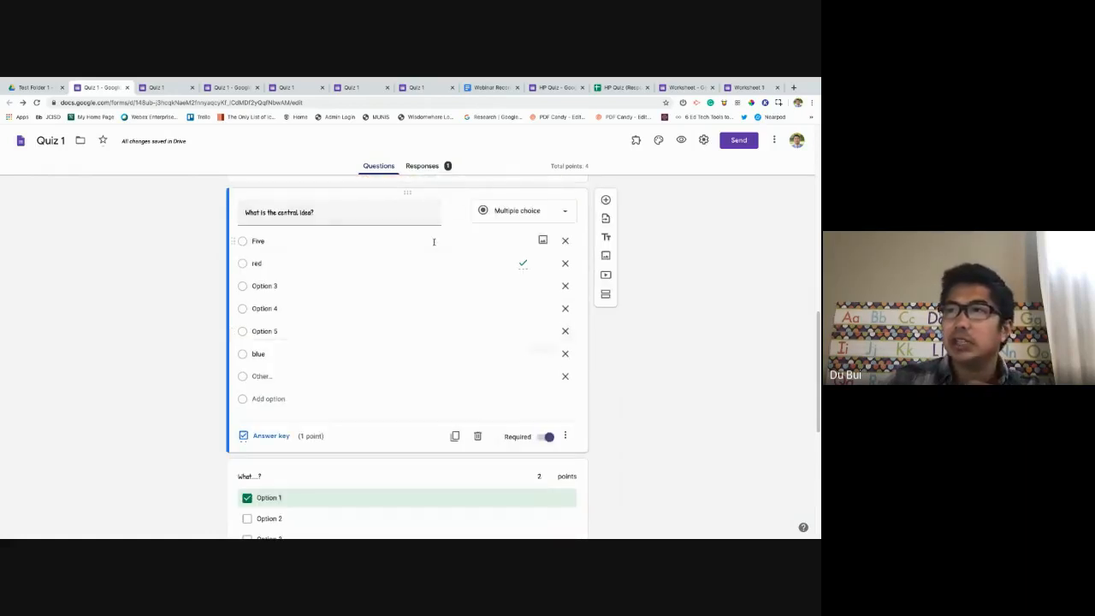
scroll(361, 240, up, 1)
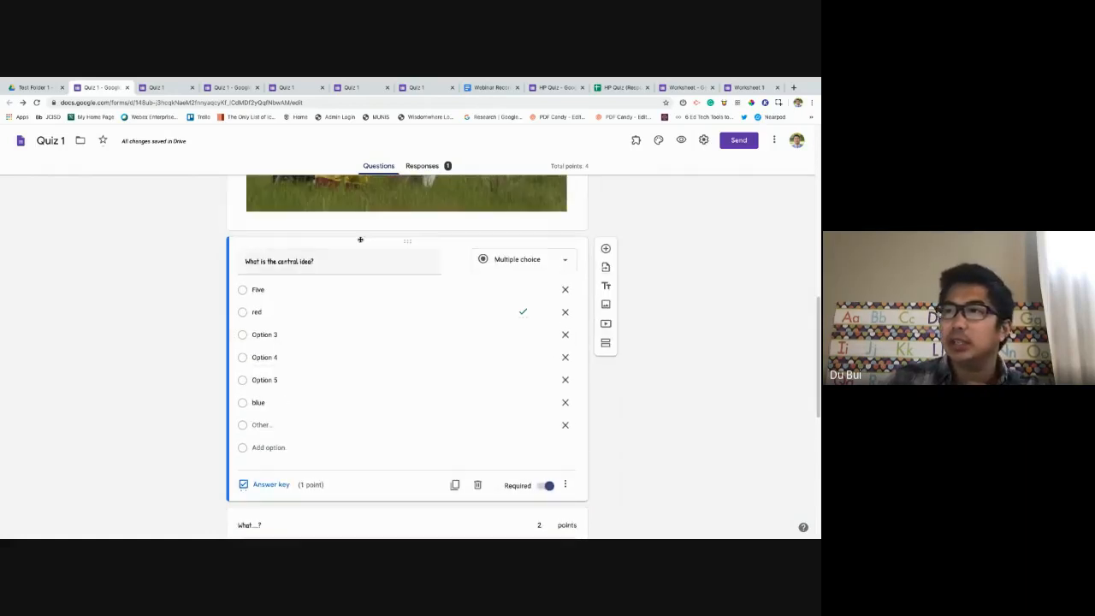
Add a title block above the central idea question, titled 'Central Idea 1'.
click(610, 286)
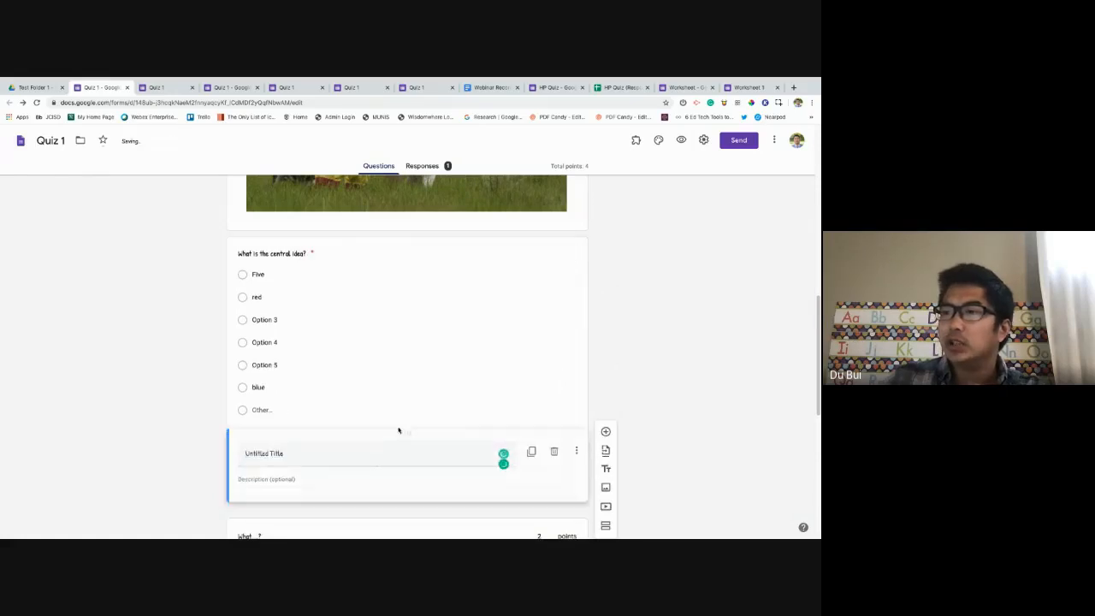
drag(398, 431, 392, 261)
text(Te)
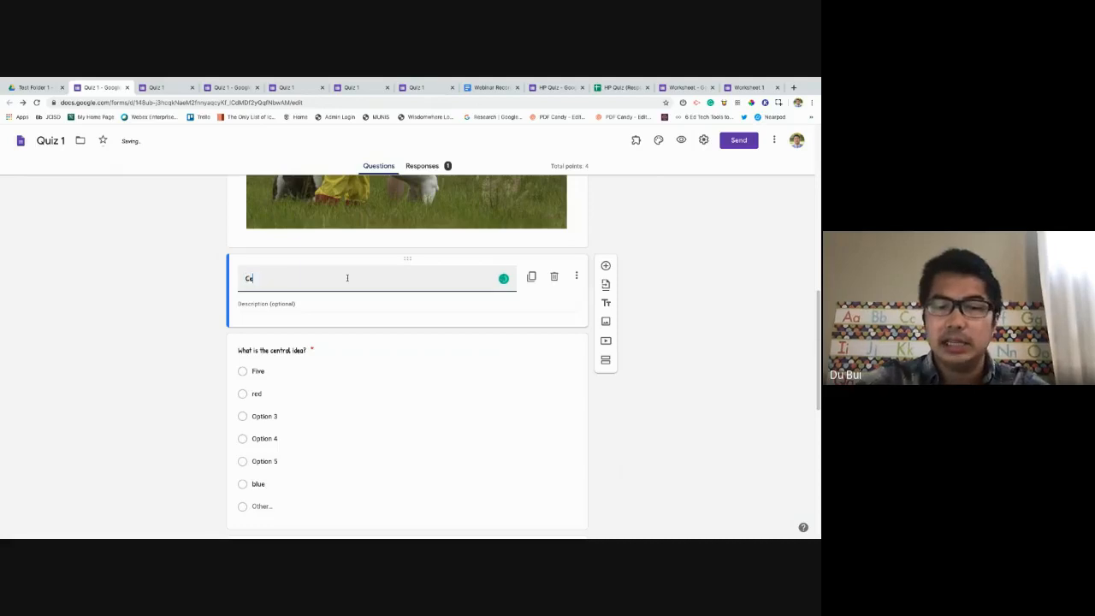
key(BackSpace)
key(BackSpace)
text(Te)
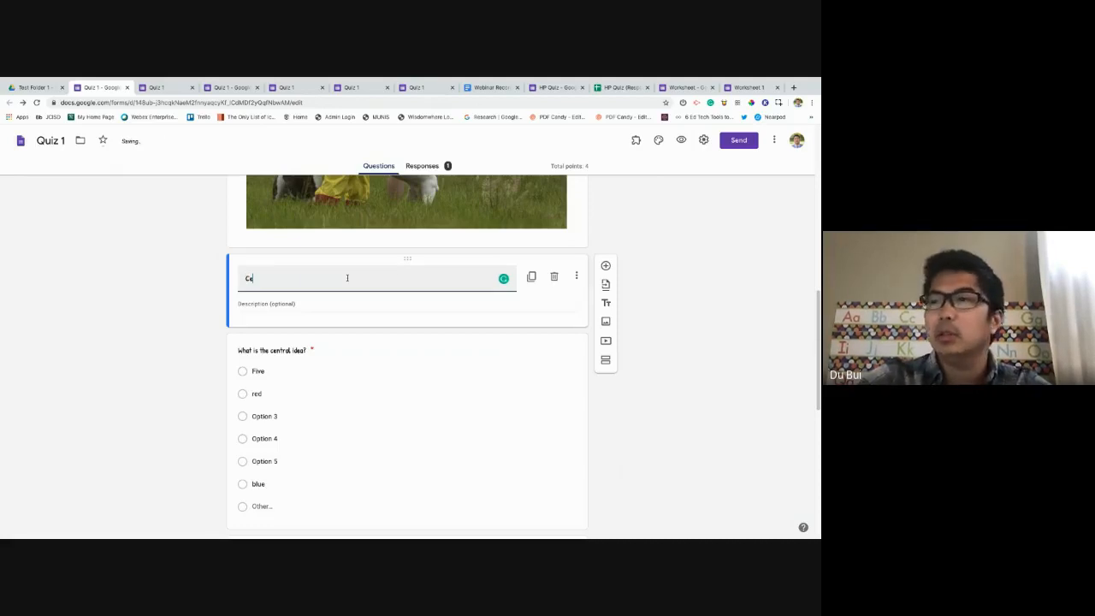
key(BackSpace)
key(BackSpace)
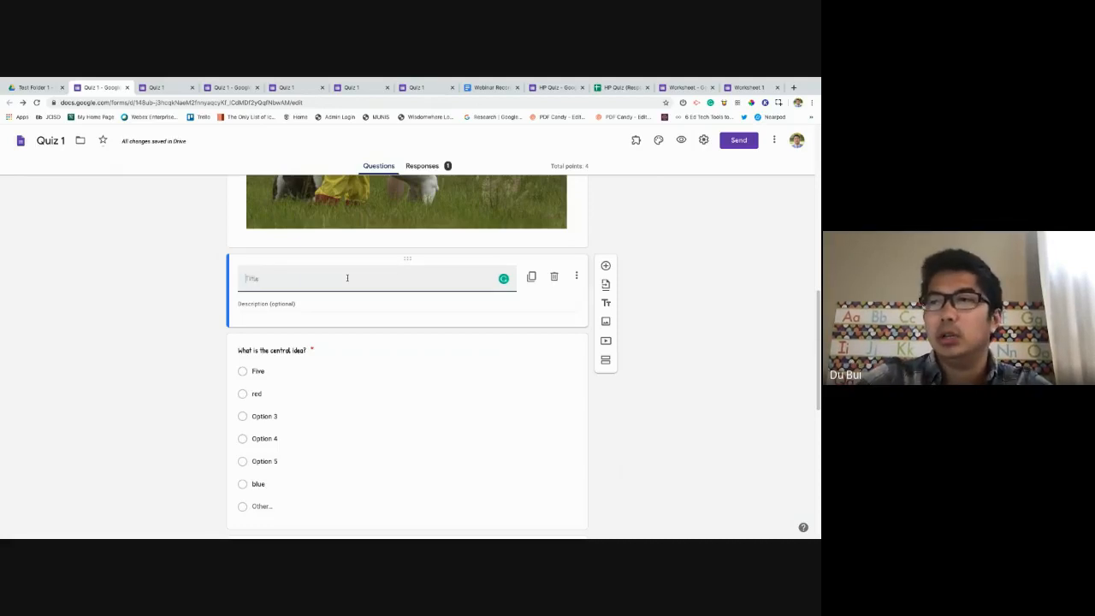
text(Central I)
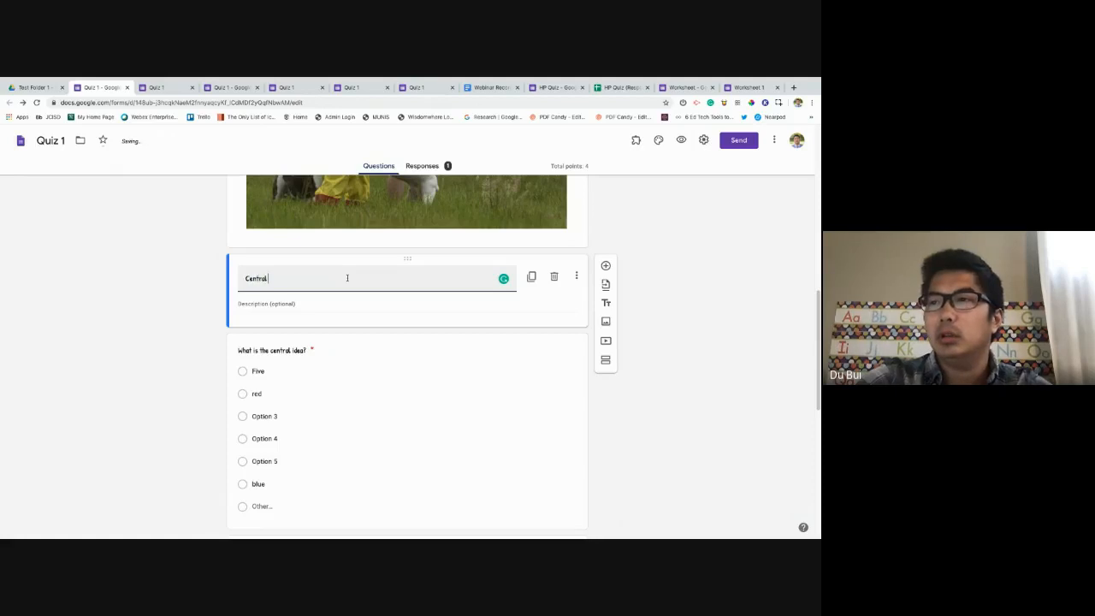
text(dea 1)
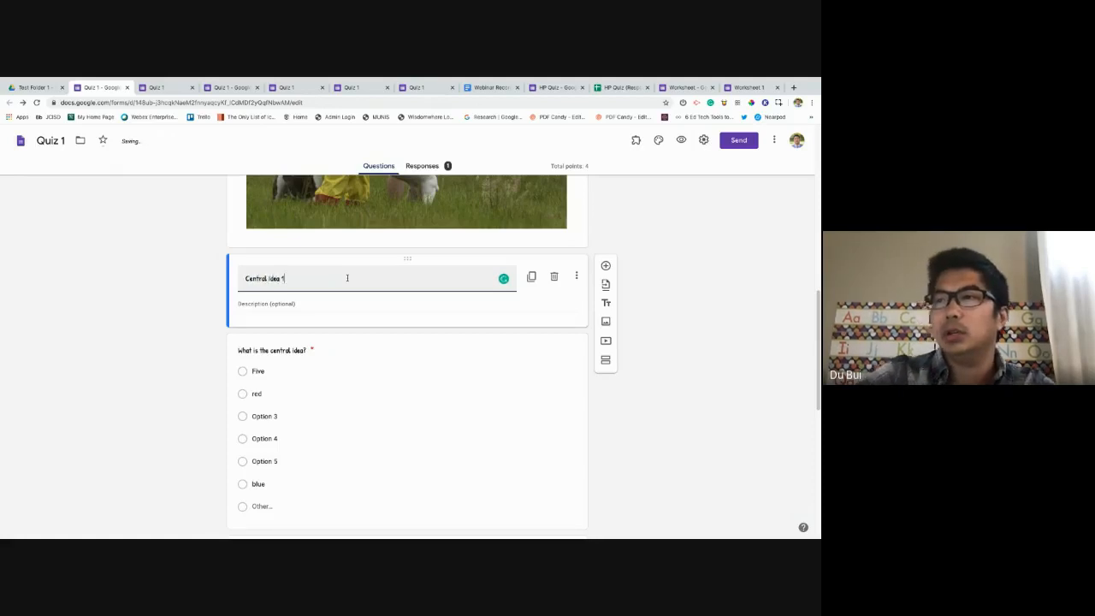
Give the section the description 'This section is based on main/central idea'.
click(398, 301)
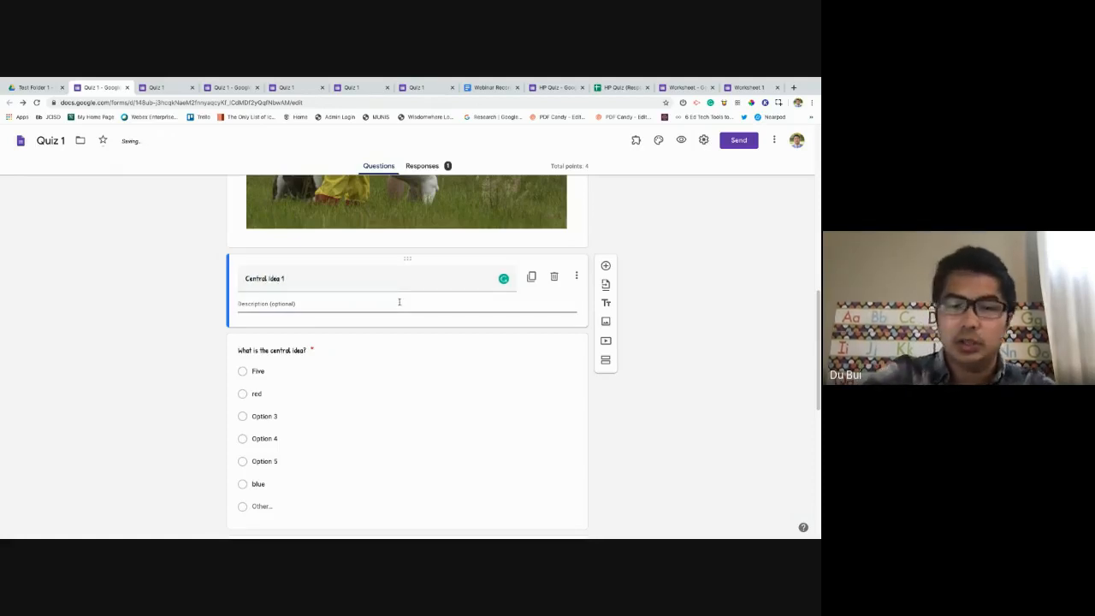
text(This secti)
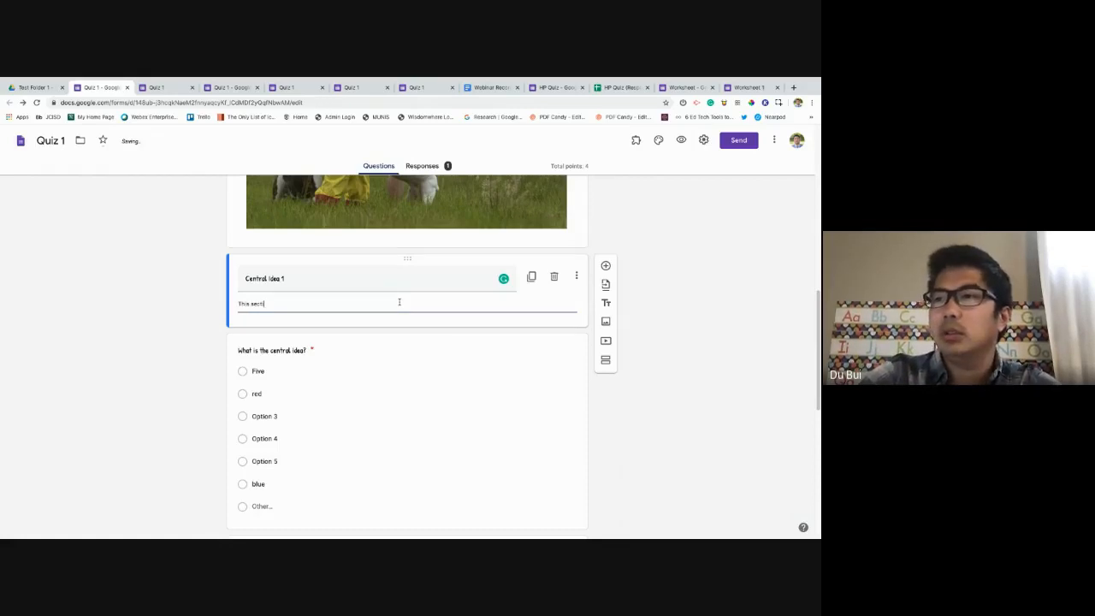
text(on is based on)
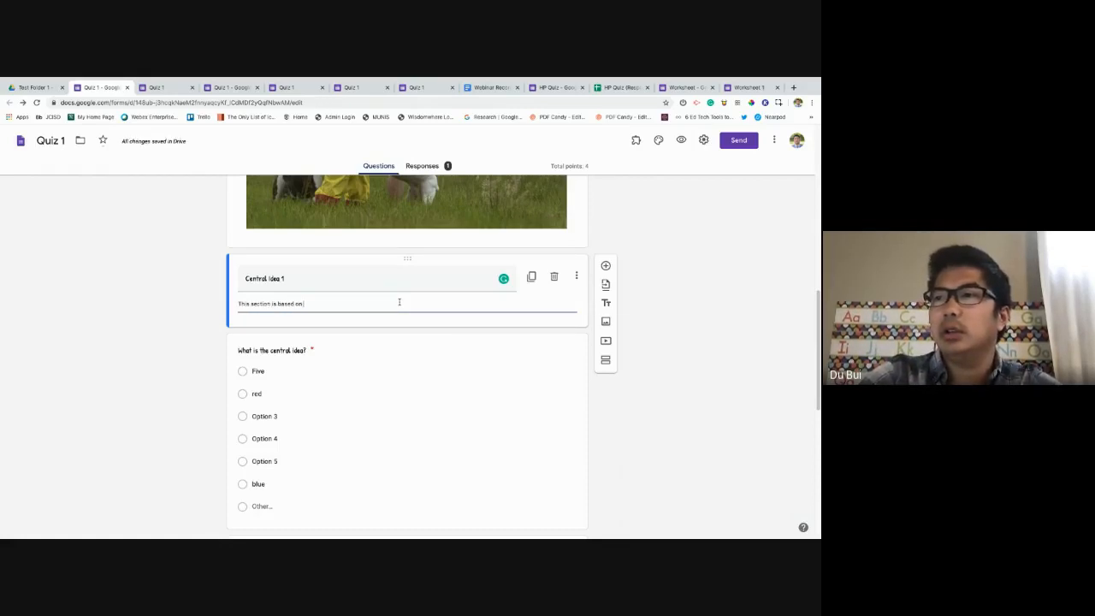
text( main/centr)
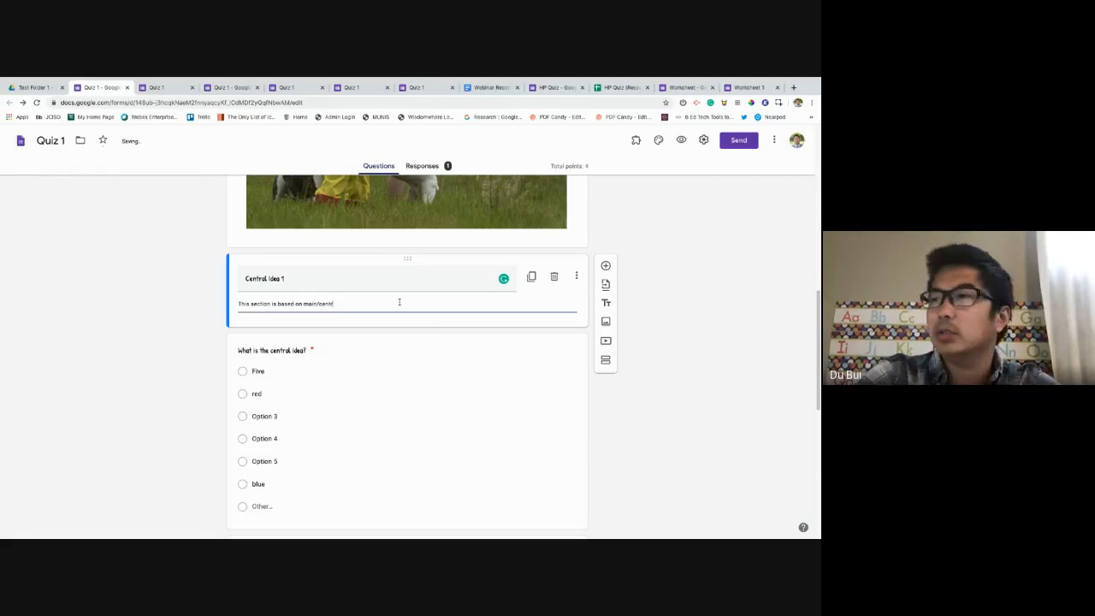
text(al idea)
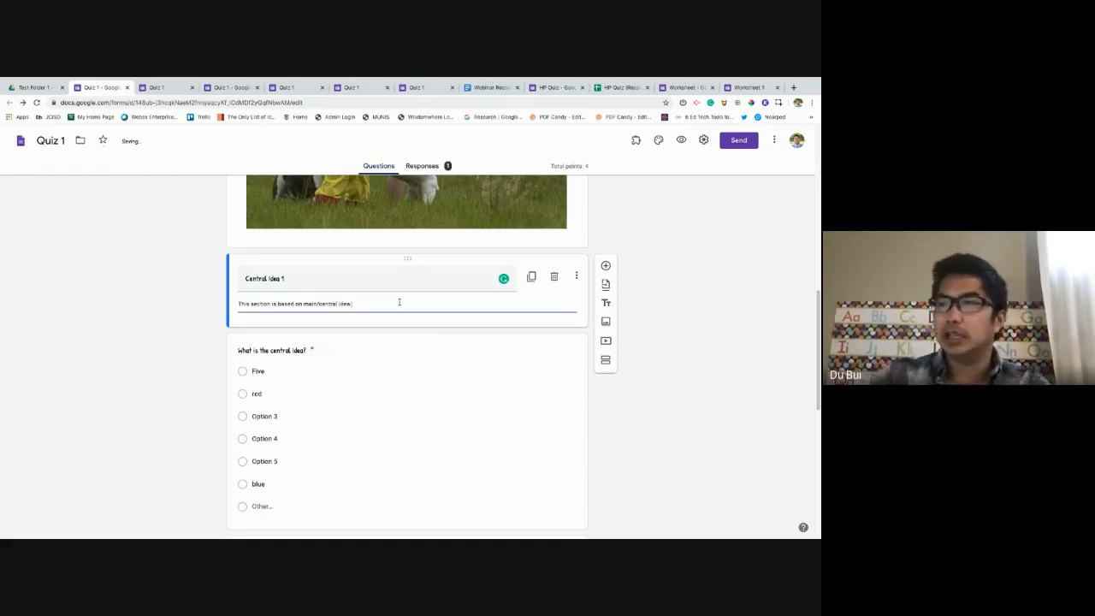
click(682, 391)
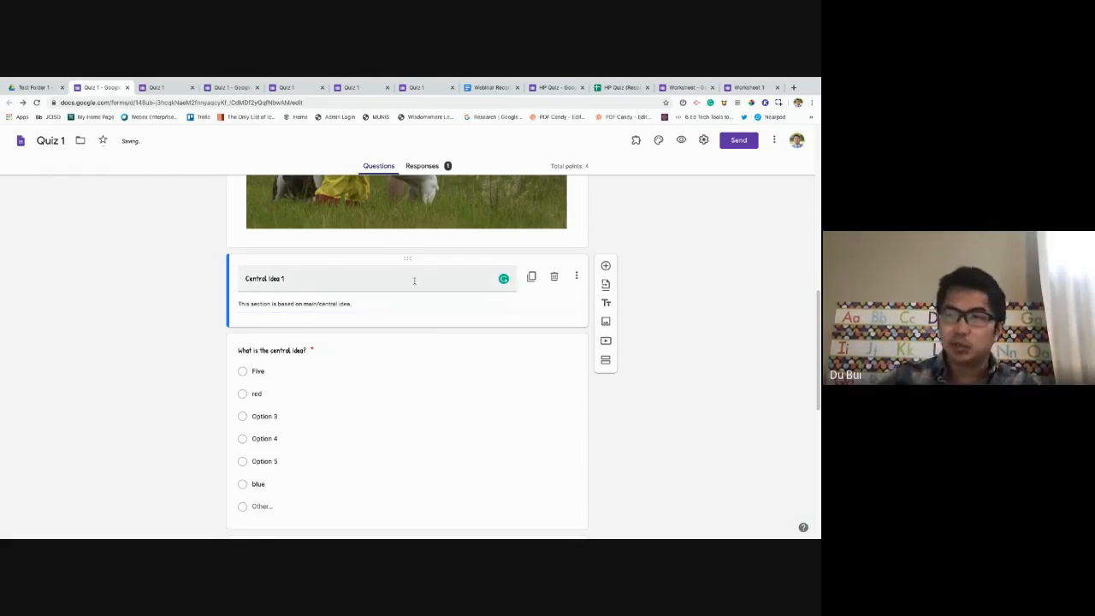
scroll(574, 360, up, 5)
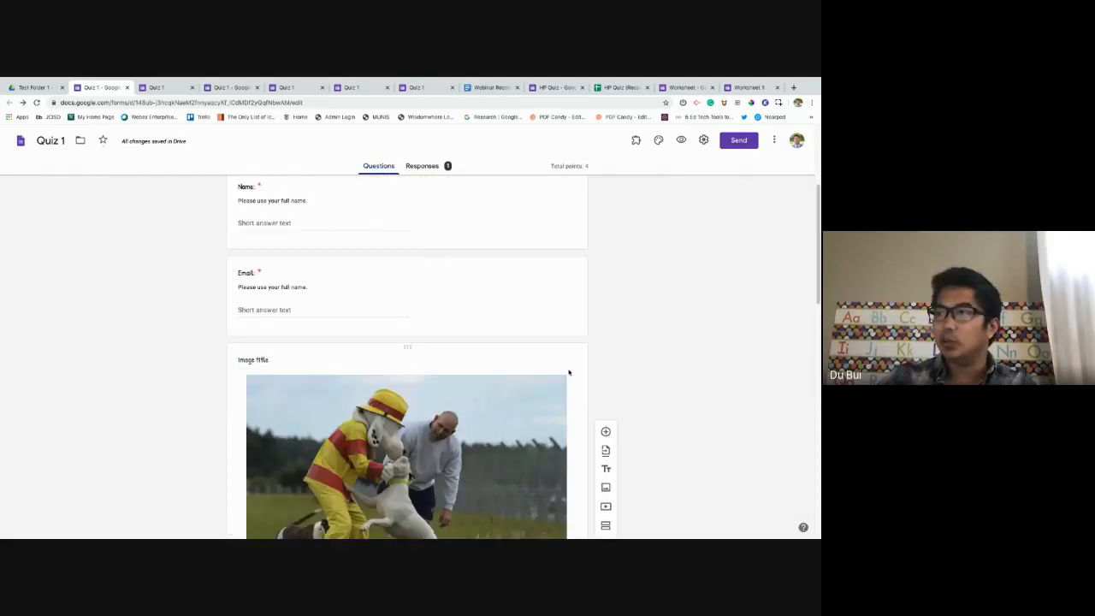
Delete the image item and an extra untitled title block below the Email question.
click(569, 373)
click(555, 365)
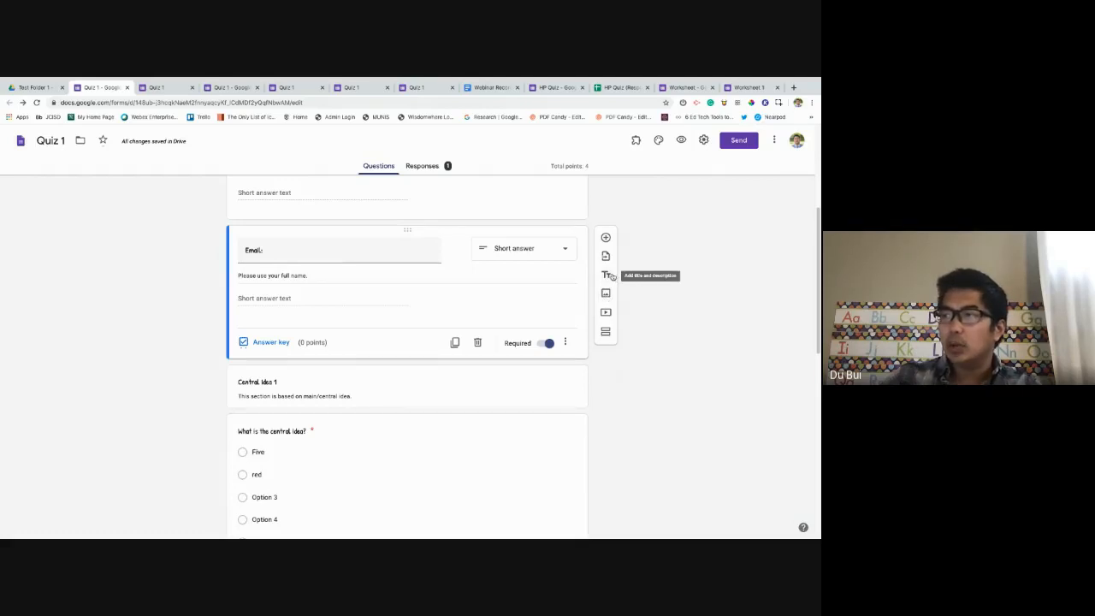
click(609, 276)
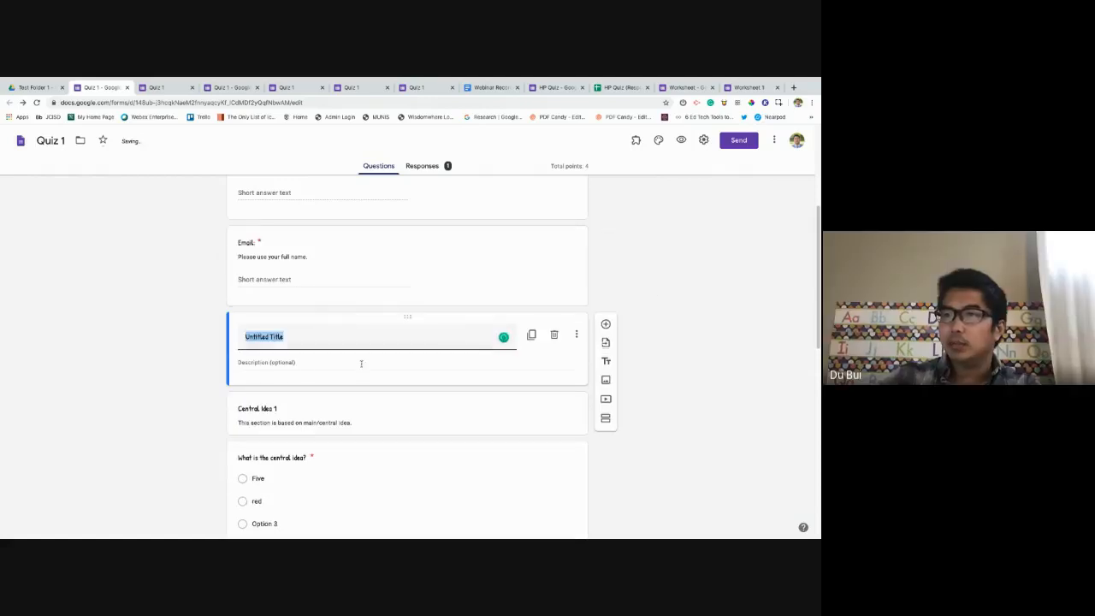
click(554, 336)
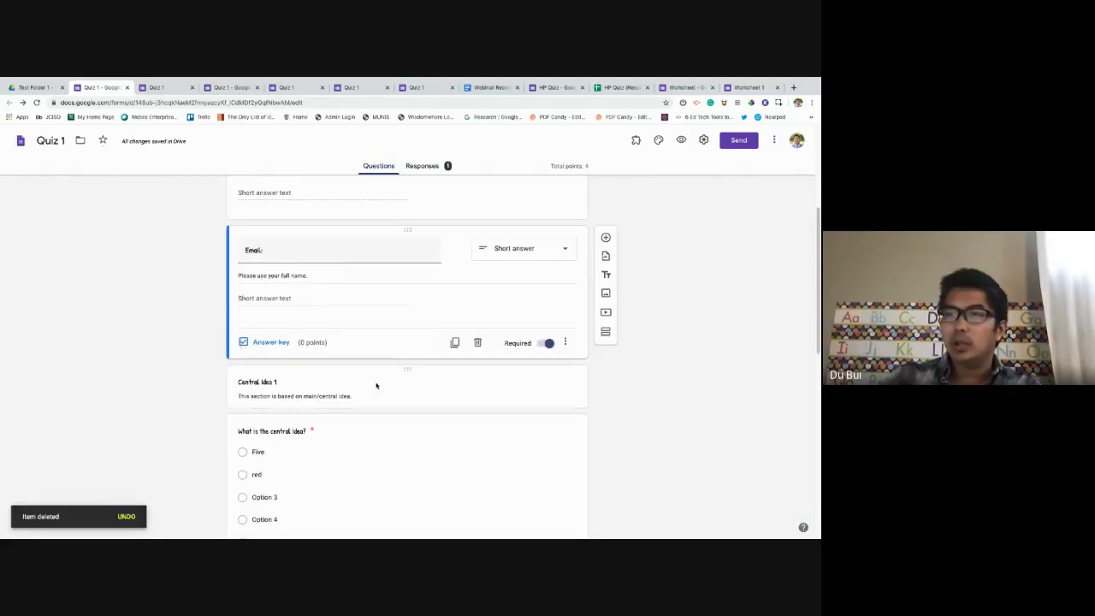
Preview the form's graded score, then close it and return to the Quiz 1 editor.
click(681, 141)
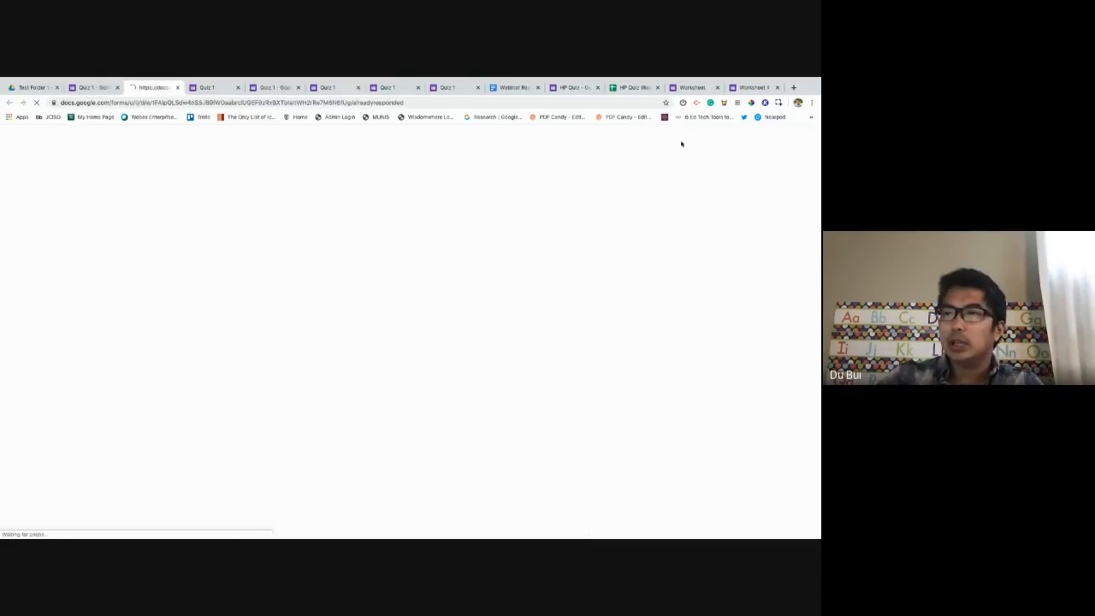
click(300, 301)
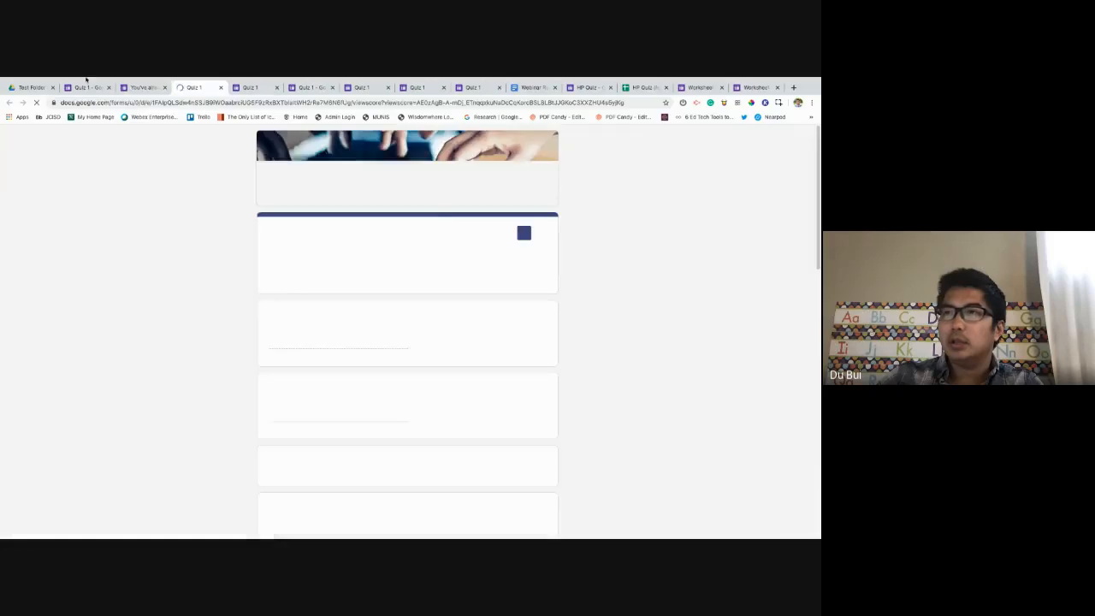
click(221, 87)
click(86, 87)
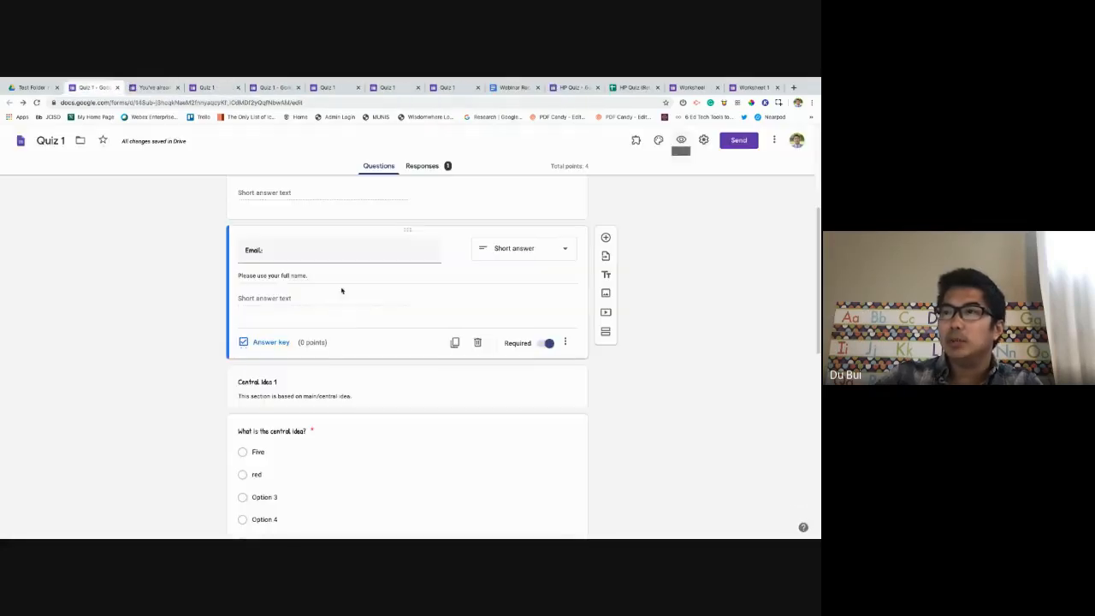
scroll(311, 341, down, 1)
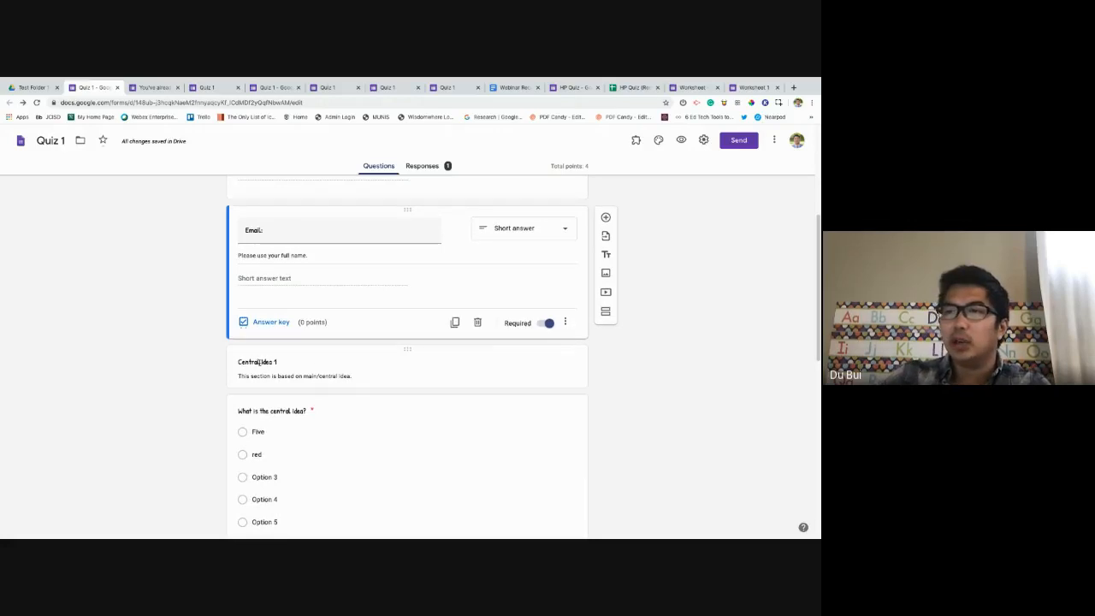
scroll(308, 362, down, 3)
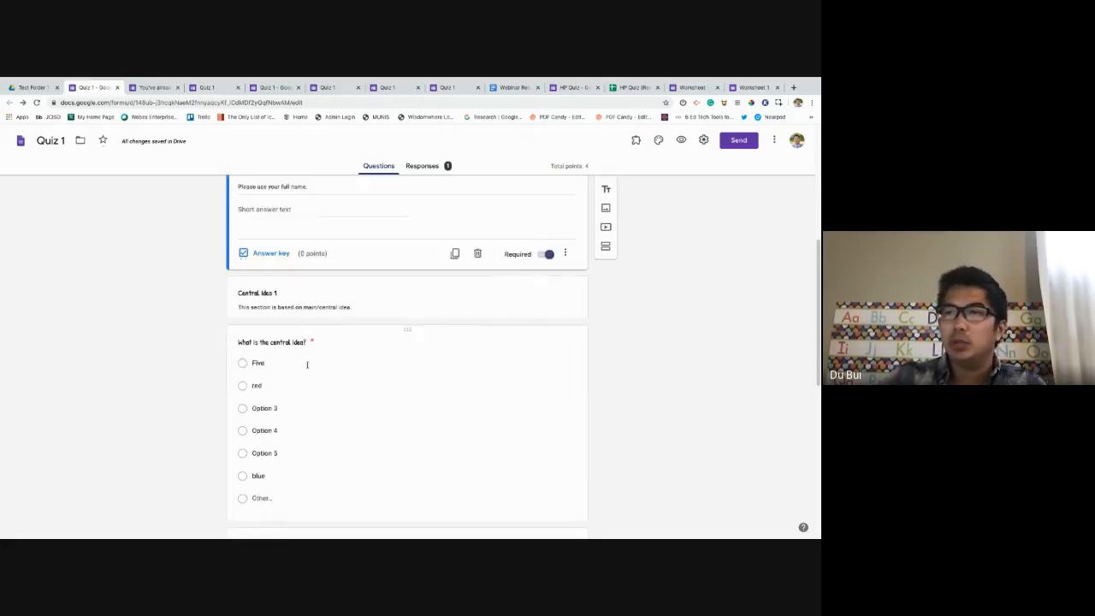
scroll(282, 300, up, 2)
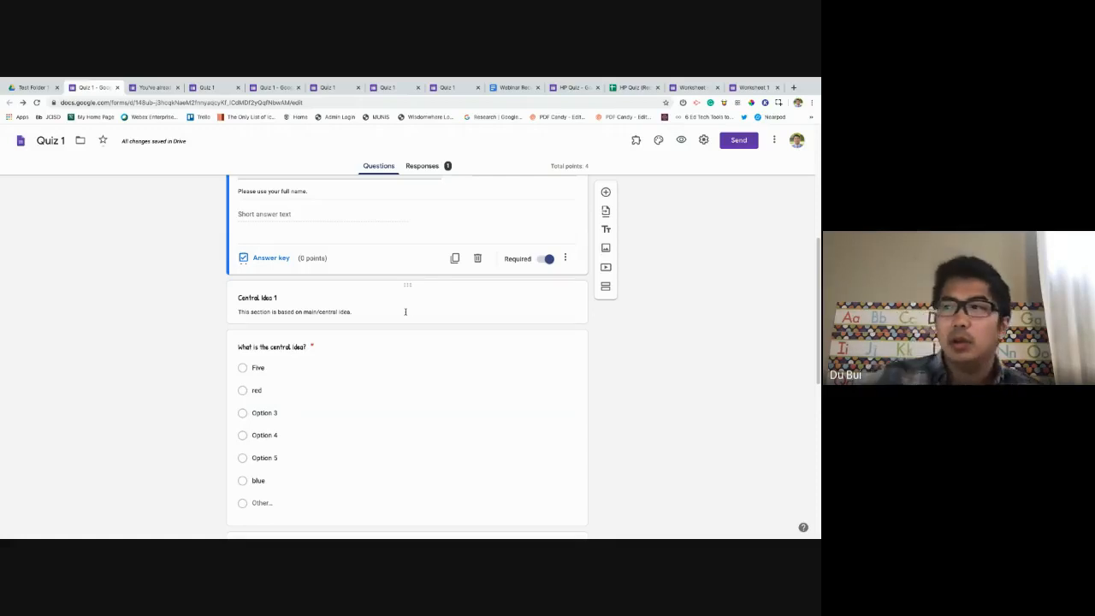
scroll(408, 311, down, 3)
scroll(488, 330, up, 1)
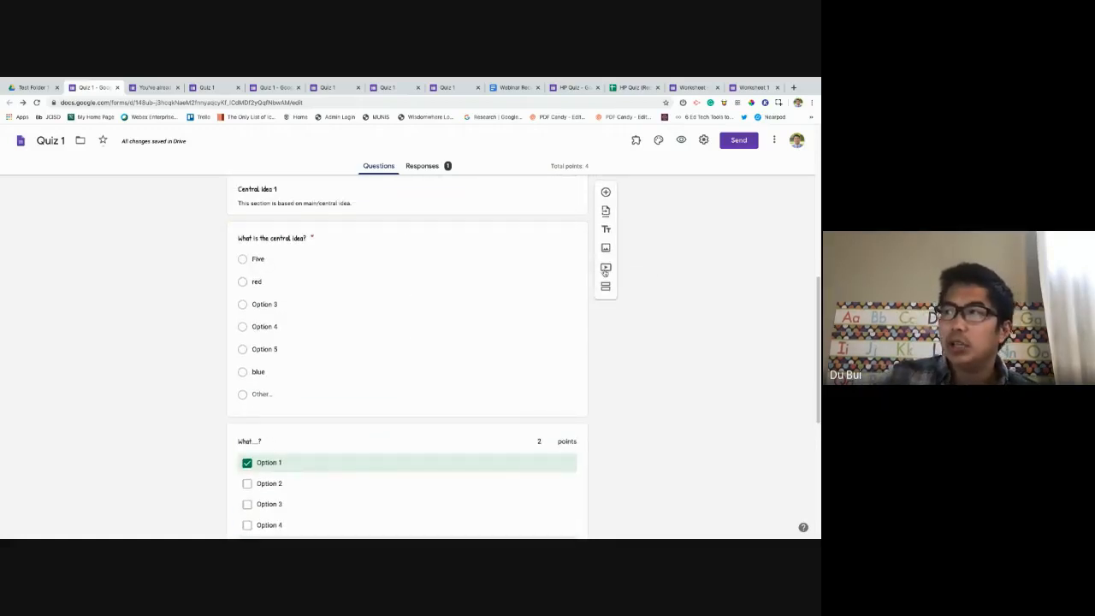